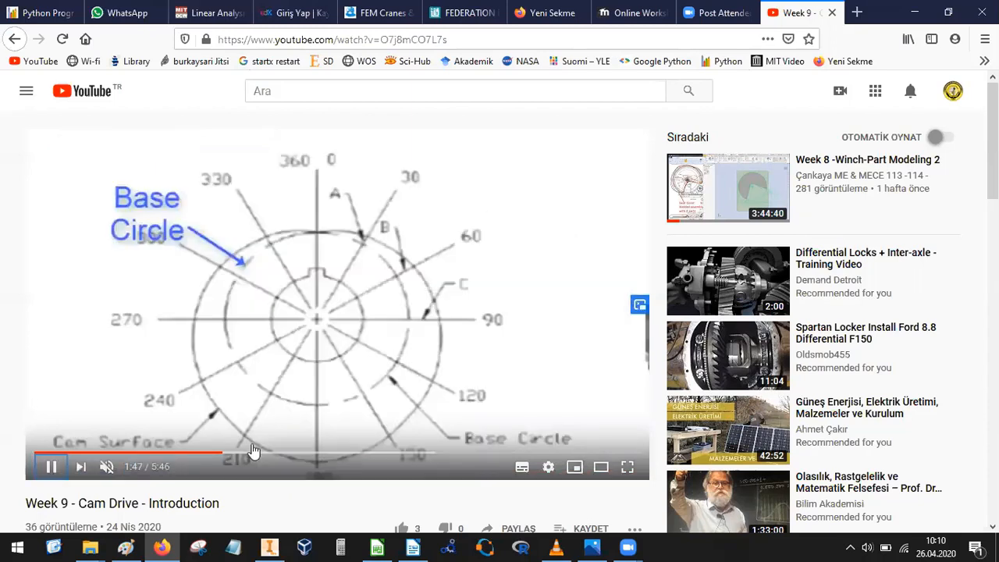
Examine the base circle and displacement diagrams in the cam drive video, pausing and replaying the section around 1:52 to 2:00.
{"action": "left_click", "coordinate": [243, 371]}
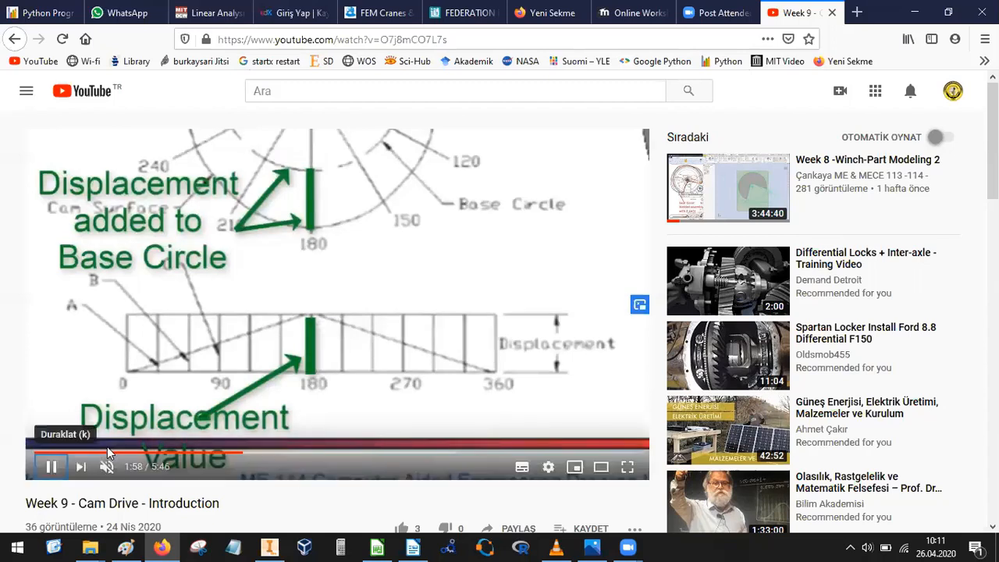
{"action": "left_click", "coordinate": [49, 466]}
{"action": "left_click", "coordinate": [49, 466]}
{"action": "left_click", "coordinate": [231, 454]}
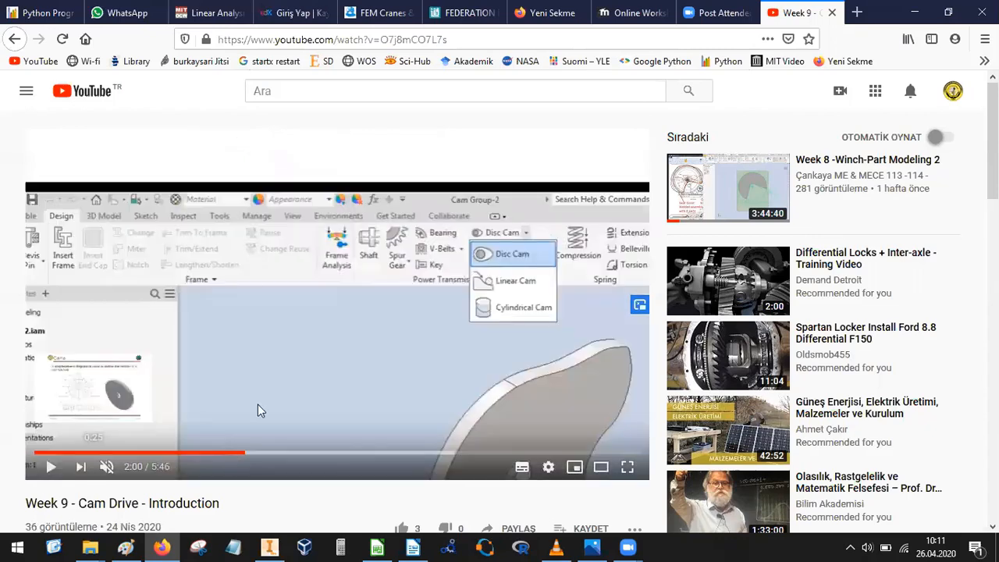
{"action": "left_click", "coordinate": [279, 256]}
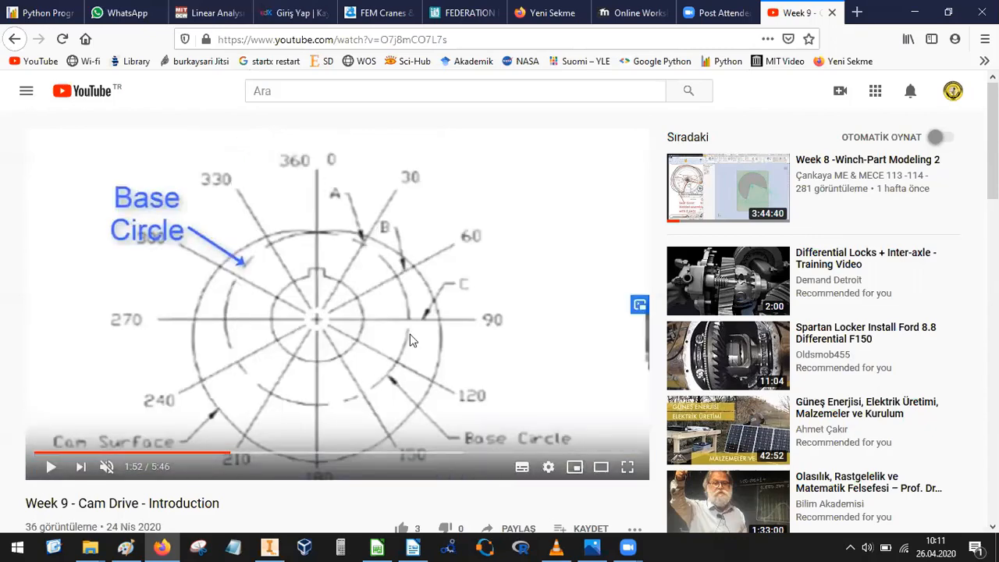
{"action": "left_click", "coordinate": [56, 464]}
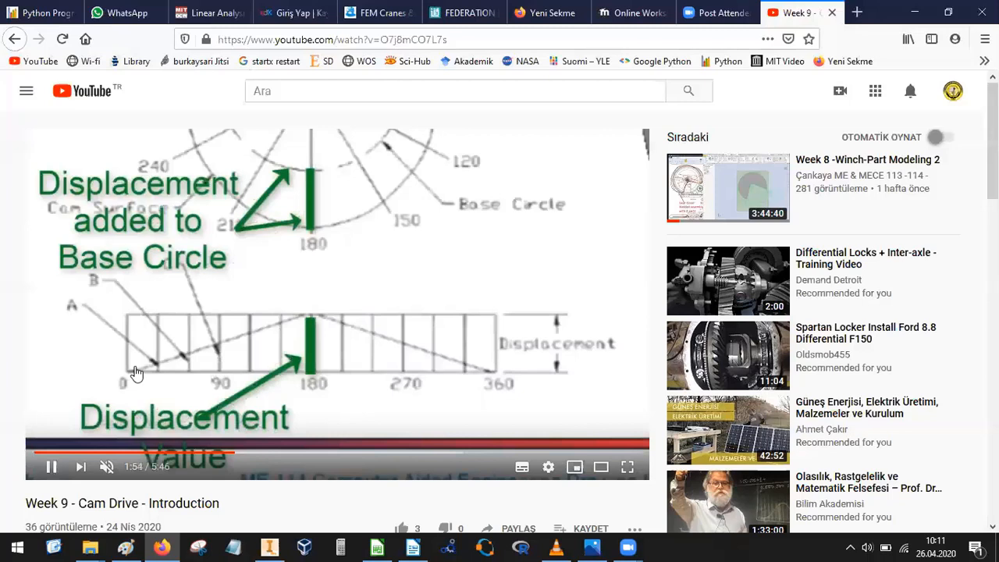
{"action": "left_click", "coordinate": [312, 307]}
{"action": "left_click", "coordinate": [53, 466]}
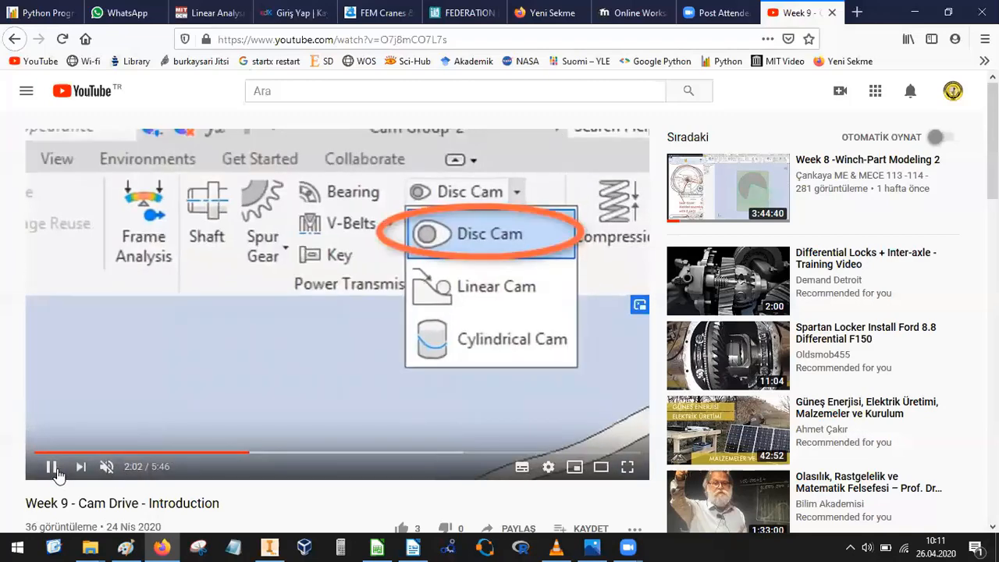
Pause the video at the Disc Cam, Linear Cam and Cylindrical Cam options to study them, and resume playback.
{"action": "left_click", "coordinate": [399, 265]}
{"action": "left_click", "coordinate": [435, 369]}
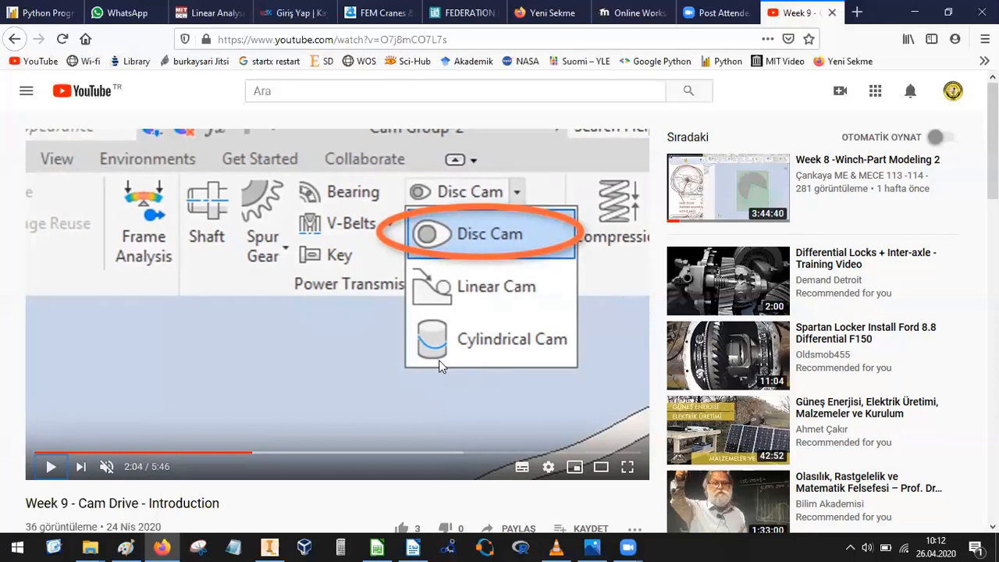
{"action": "left_click", "coordinate": [50, 467]}
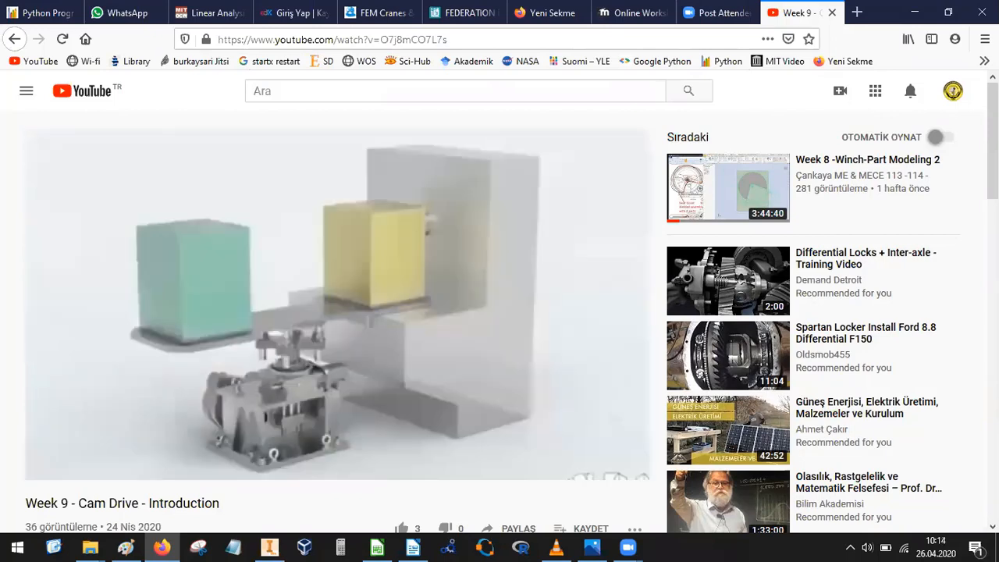
Study the indexing drive application examples in the video, pausing at the rotating boxes and the conveyor mechanism.
{"action": "left_click", "coordinate": [462, 267]}
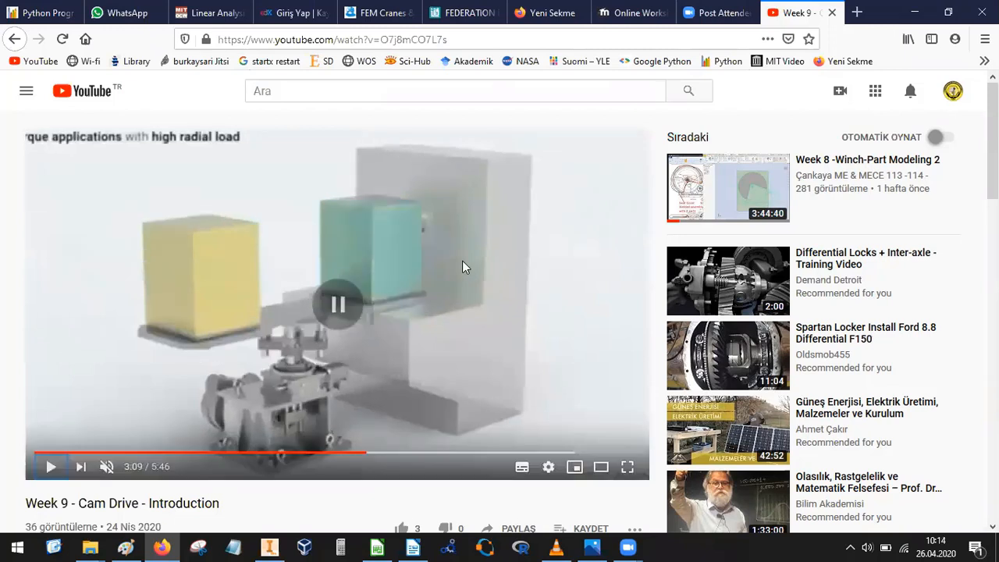
{"action": "left_click", "coordinate": [52, 467]}
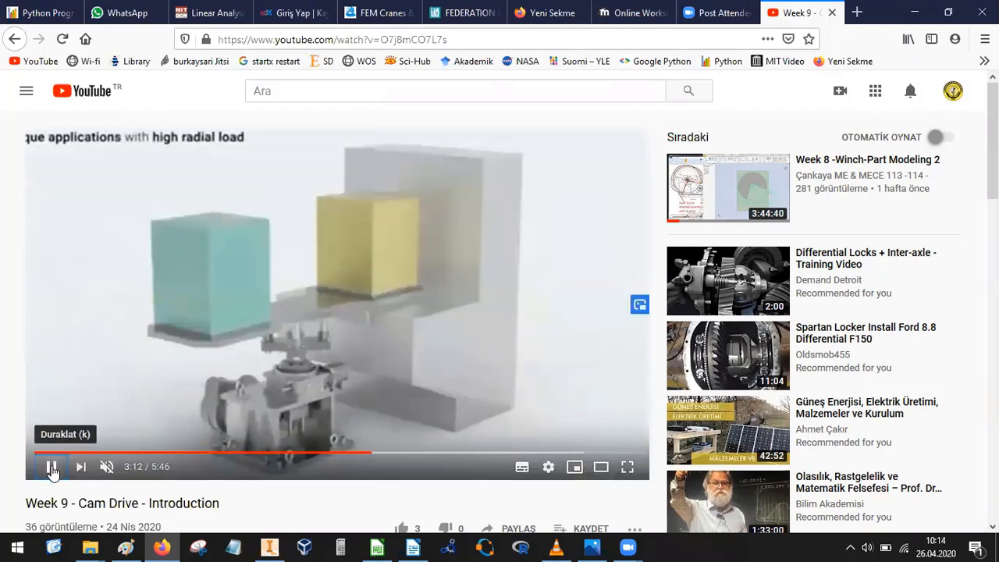
{"action": "left_click", "coordinate": [262, 338]}
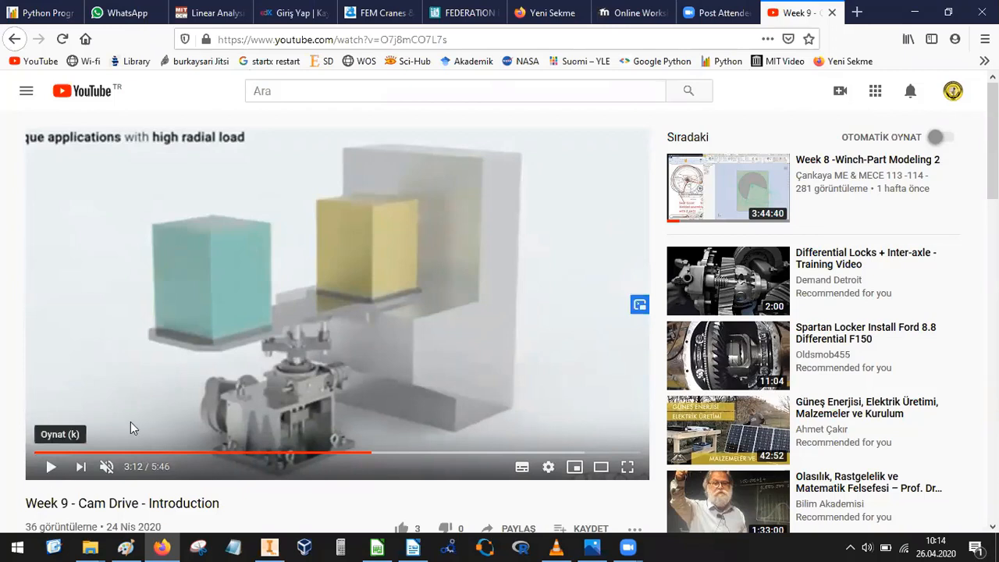
{"action": "left_click", "coordinate": [53, 467]}
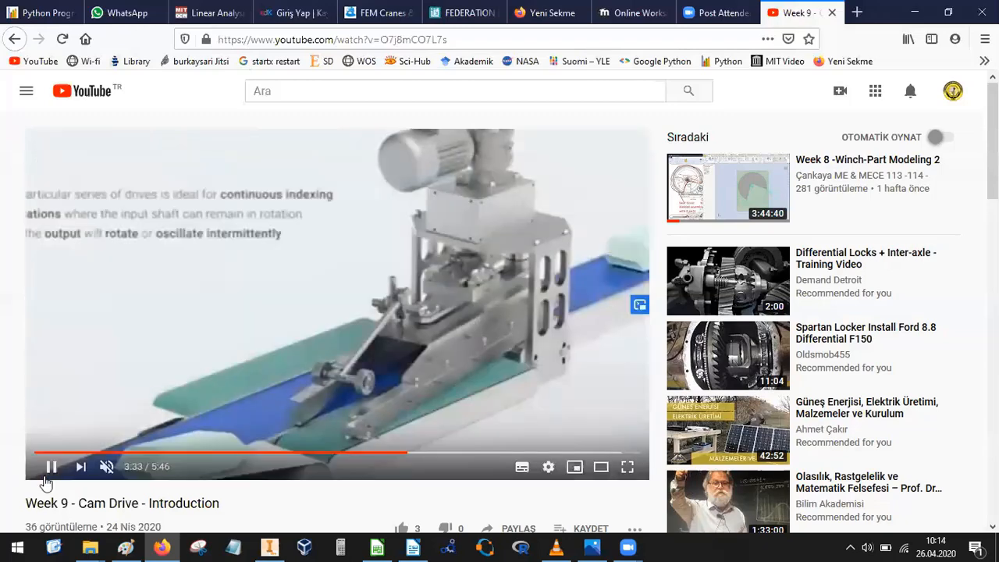
{"action": "left_click", "coordinate": [538, 290]}
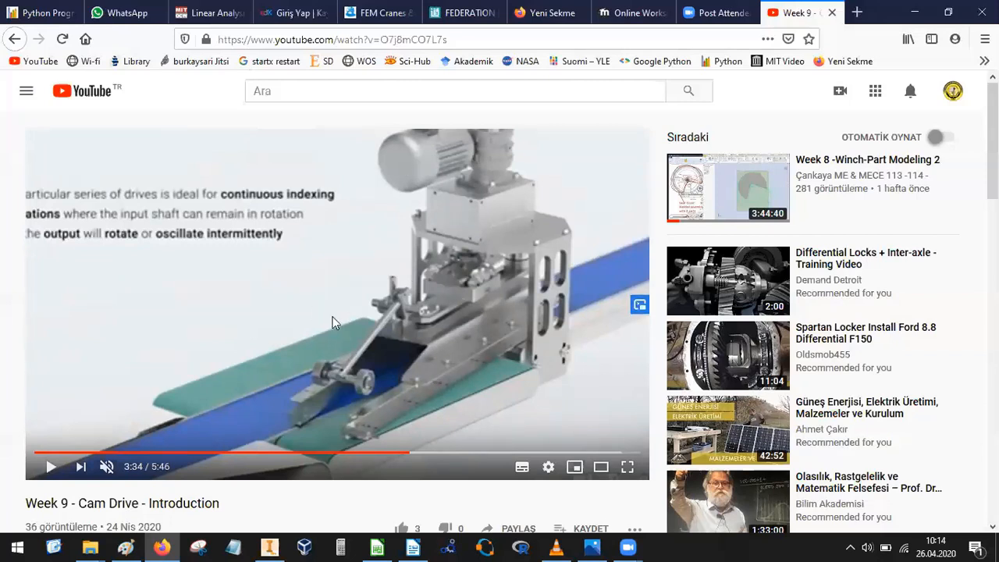
{"action": "left_click", "coordinate": [456, 352]}
{"action": "left_click", "coordinate": [469, 211]}
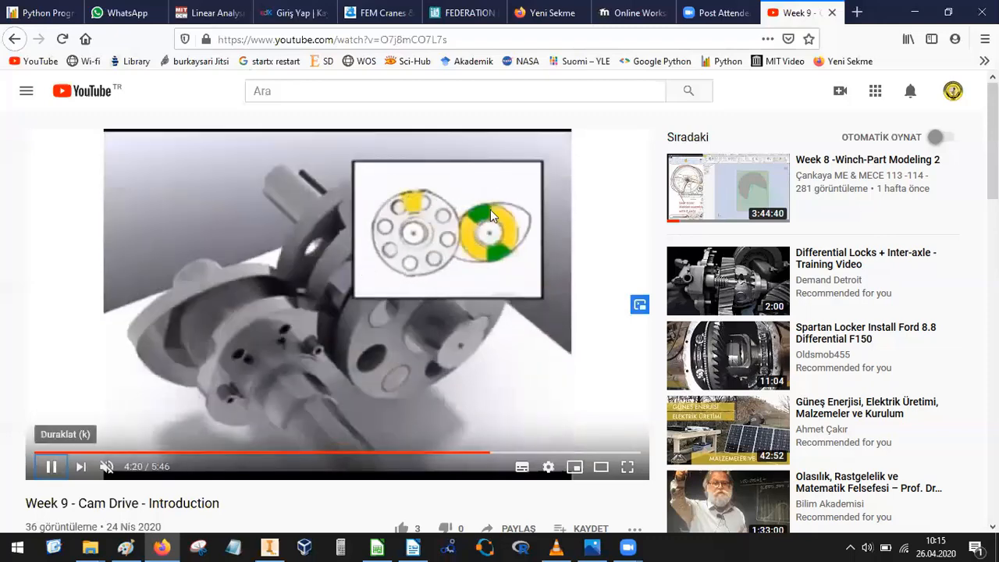
Examine the cam and follower rotation animation, pausing at 4:20 and replaying the section around 4:31.
{"action": "left_click", "coordinate": [453, 221]}
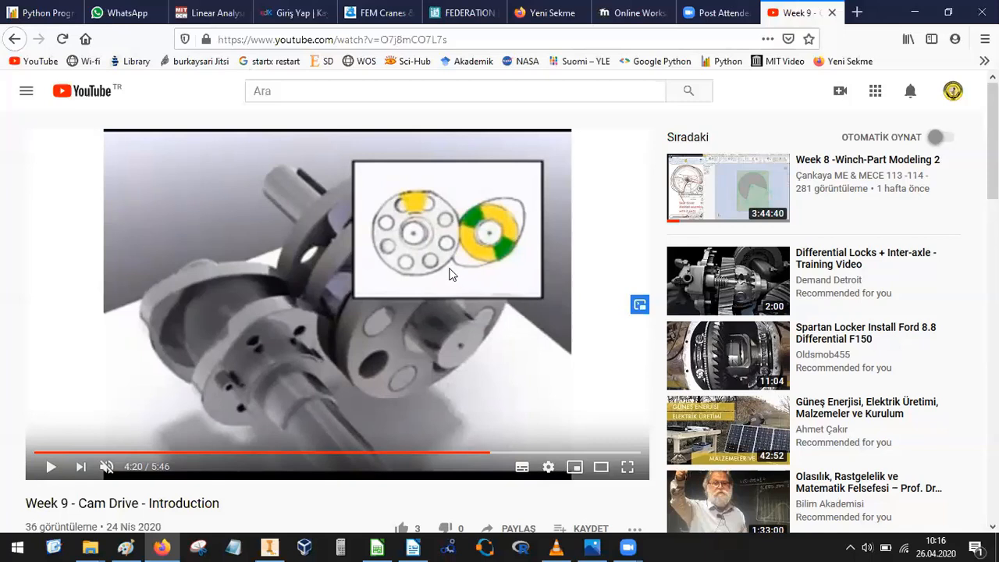
{"action": "key", "text": "space"}
{"action": "key", "text": "space"}
{"action": "left_click", "coordinate": [49, 467]}
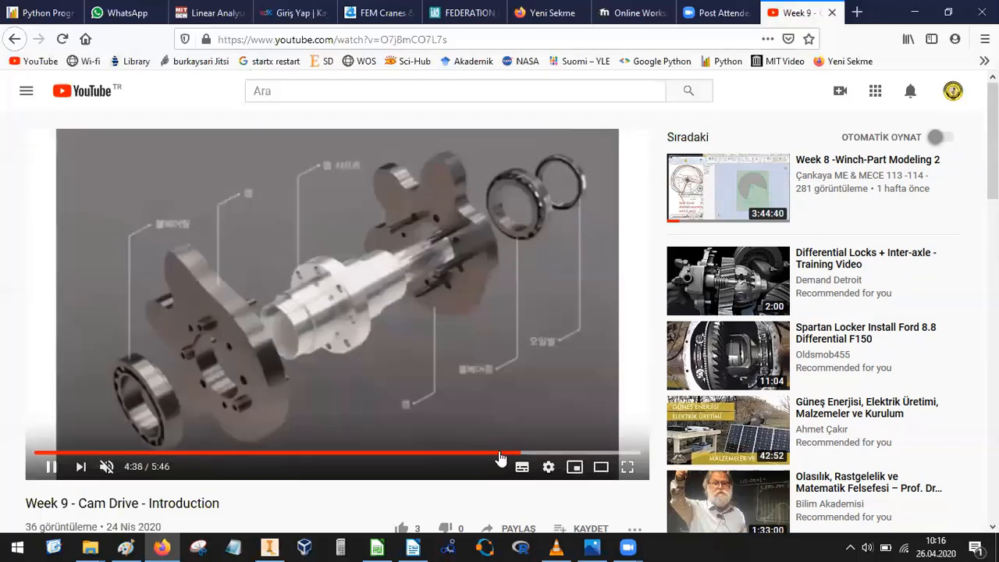
{"action": "left_click", "coordinate": [501, 453]}
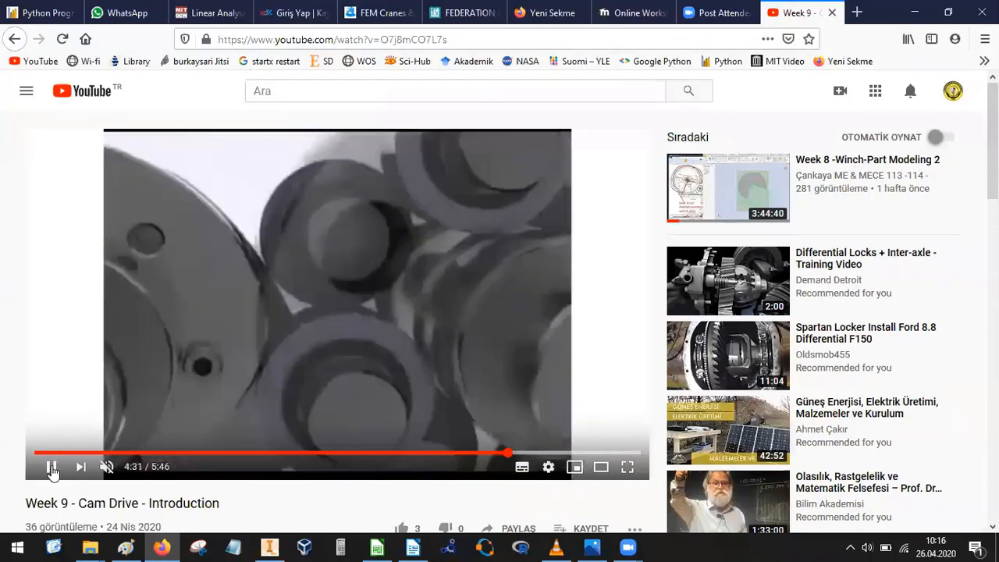
{"action": "left_click", "coordinate": [52, 467]}
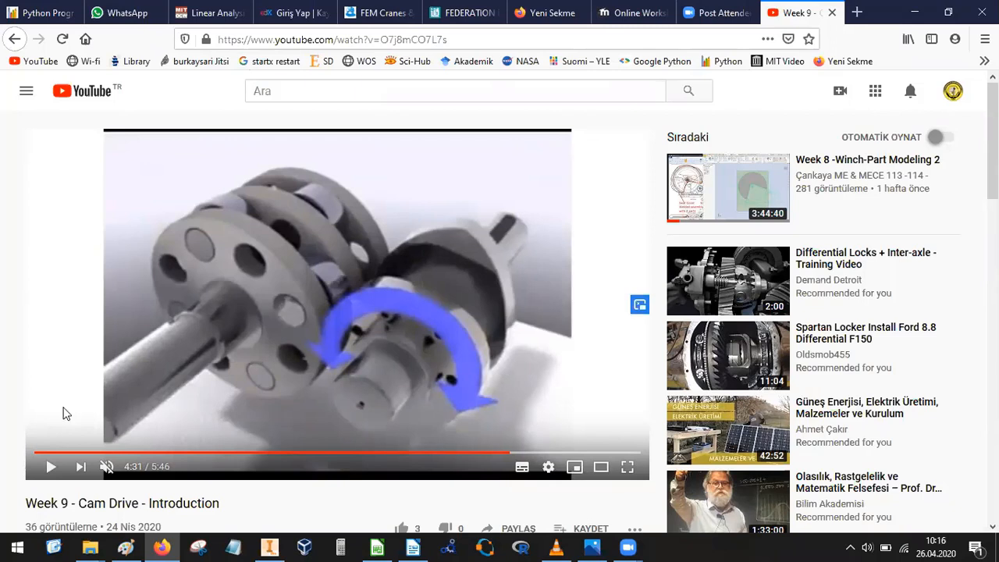
{"action": "left_click", "coordinate": [54, 466]}
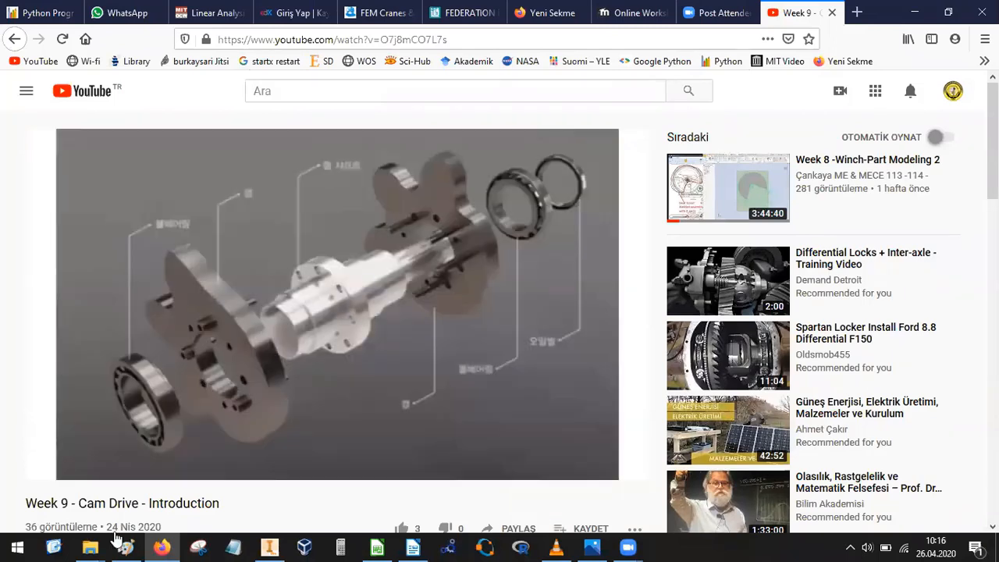
Study the exploded views of the cam shaft and follower shaft assemblies, pausing at each, and play the video to its end.
{"action": "mouse_move", "coordinate": [50, 468]}
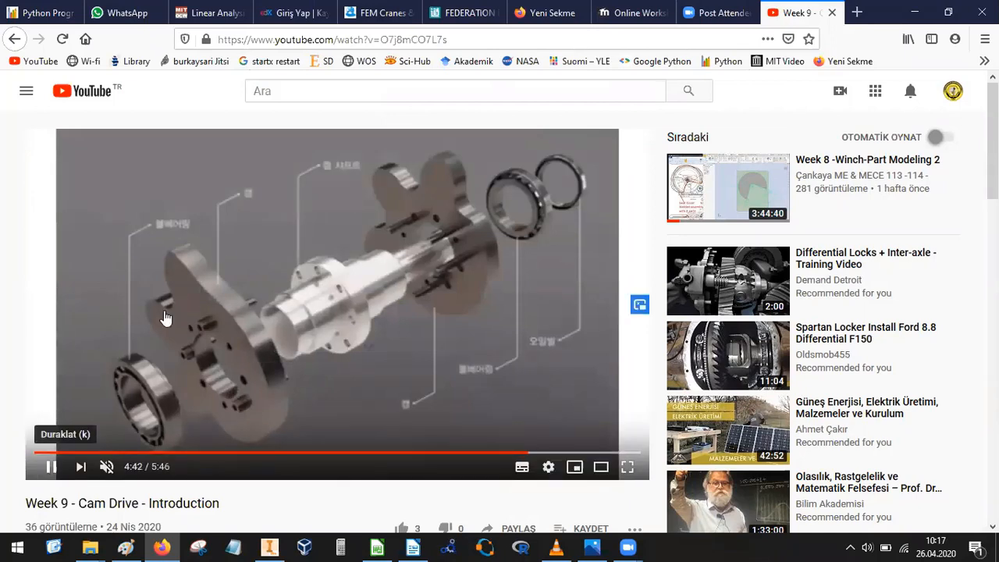
{"action": "left_click", "coordinate": [261, 328]}
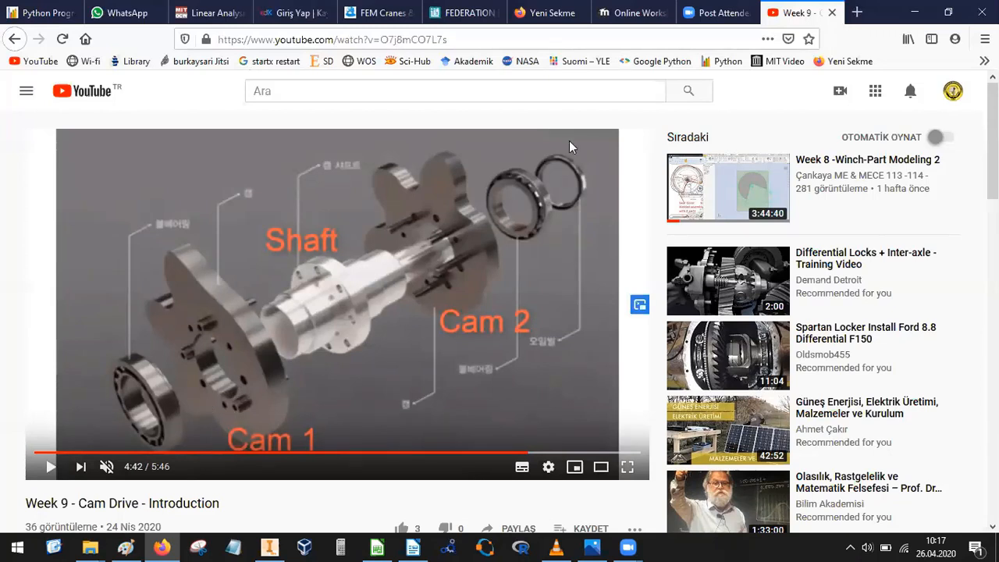
{"action": "key", "text": "space"}
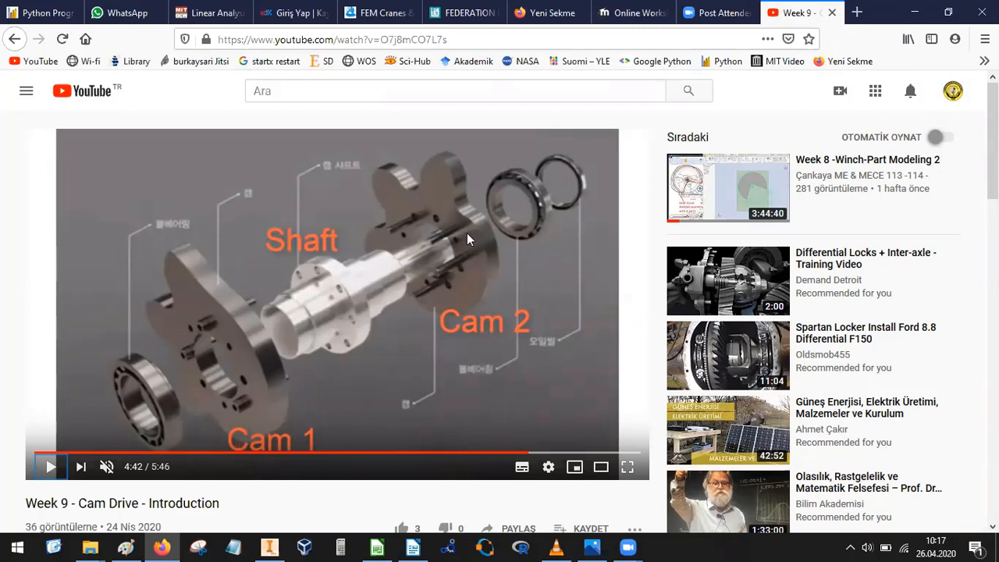
{"action": "left_click", "coordinate": [55, 468]}
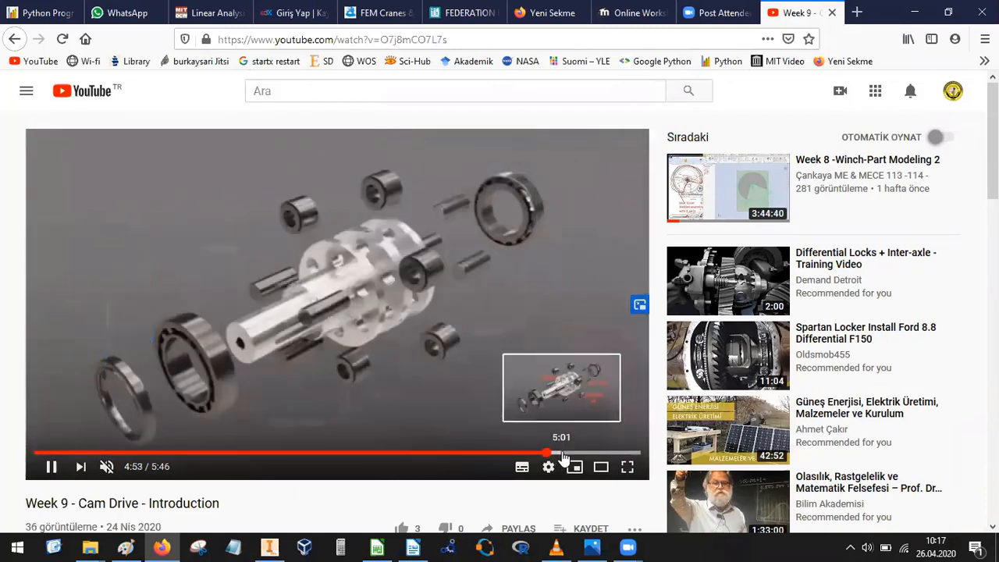
{"action": "left_click", "coordinate": [375, 361]}
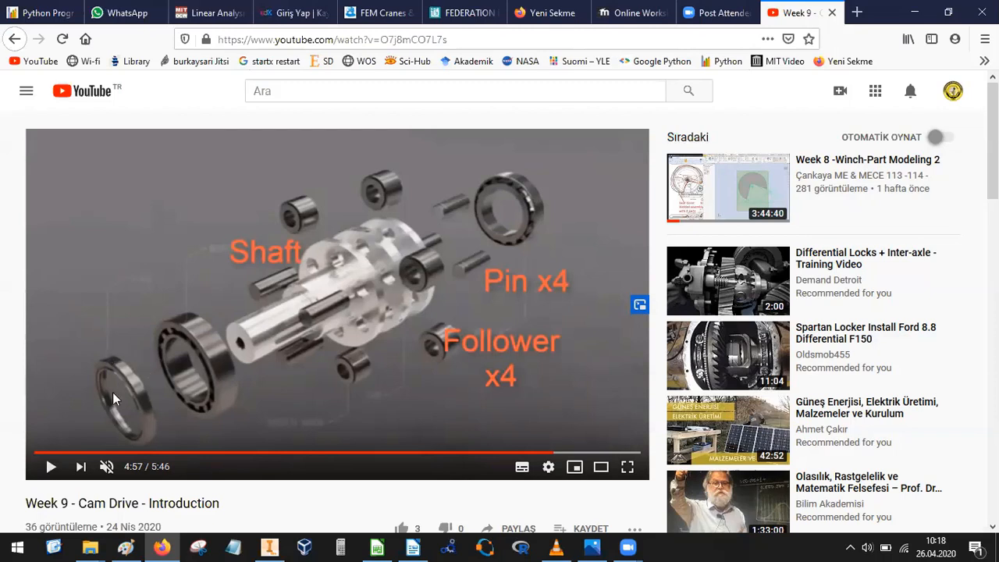
{"action": "left_click", "coordinate": [51, 468]}
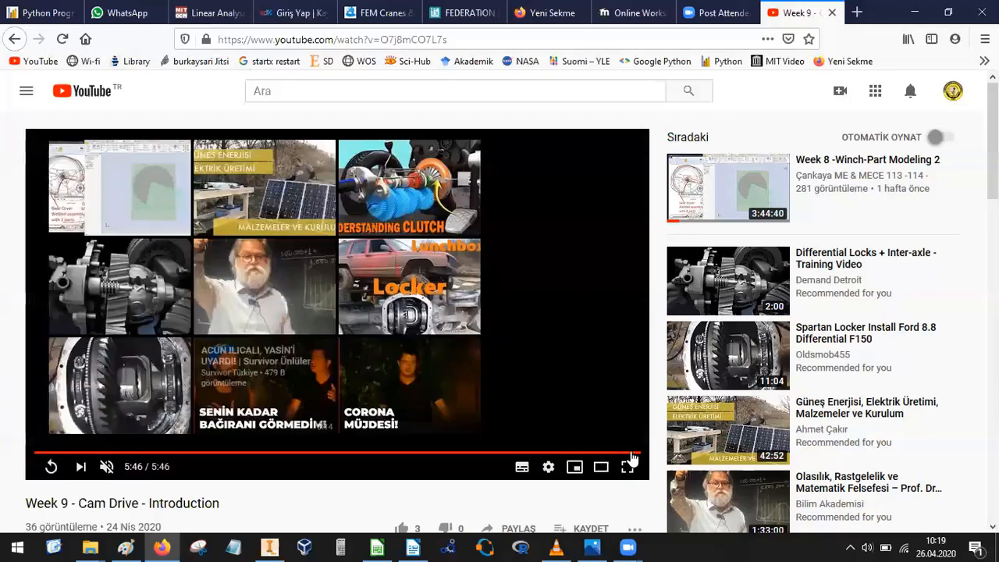
{"action": "key", "text": "Left"}
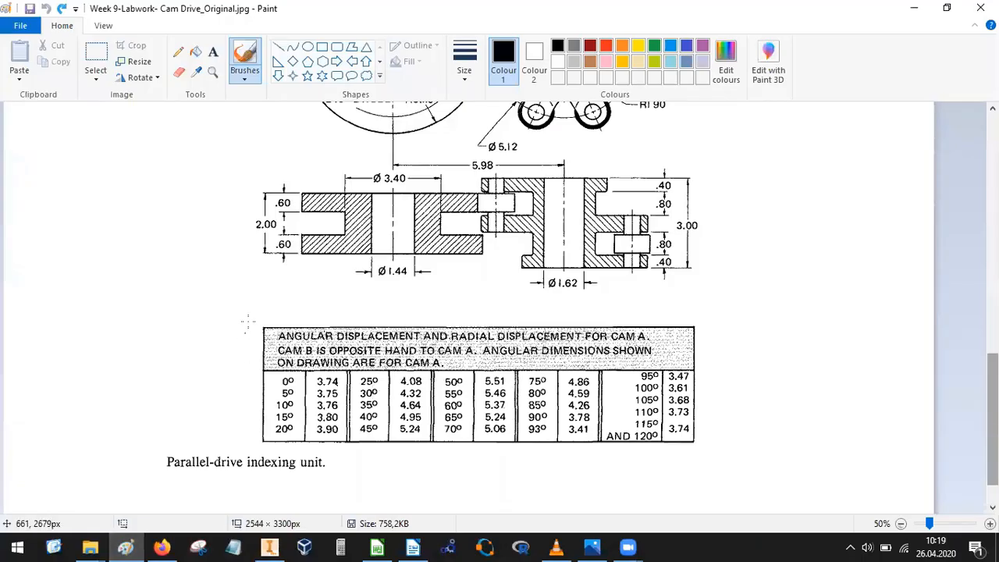
In the Paint drawing, outline the Cam A displacement table freehand and draw strokes across its 0° to 20° rows.
{"action": "mouse_move", "coordinate": [248, 322]}
{"action": "left_mouse_down"}
{"action": "mouse_move", "coordinate": [249, 433]}
{"action": "mouse_move", "coordinate": [274, 470]}
{"action": "mouse_move", "coordinate": [751, 478]}
{"action": "mouse_move", "coordinate": [818, 316]}
{"action": "mouse_move", "coordinate": [232, 314]}
{"action": "left_mouse_up"}
{"action": "mouse_move", "coordinate": [260, 383]}
{"action": "left_mouse_down"}
{"action": "mouse_move", "coordinate": [307, 382]}
{"action": "mouse_move", "coordinate": [314, 412]}
{"action": "left_mouse_up"}
{"action": "left_click_drag", "start_coordinate": [258, 425], "coordinate": [312, 423]}
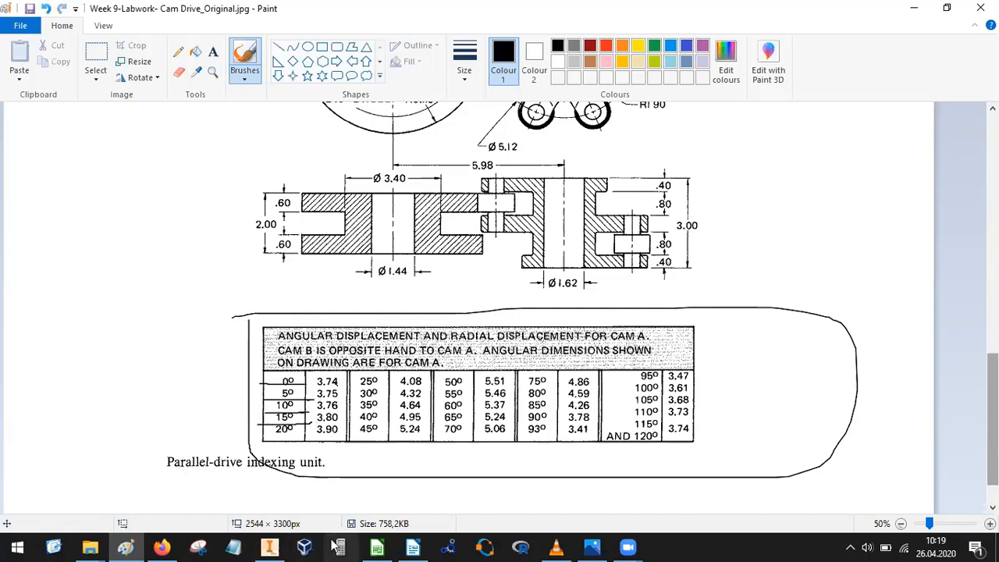
Switch to the Cam Metric-1-sub.xlsx spreadsheet in LibreOffice Calc and review the first block's interval numbers and starting angles.
{"action": "left_click", "coordinate": [377, 548]}
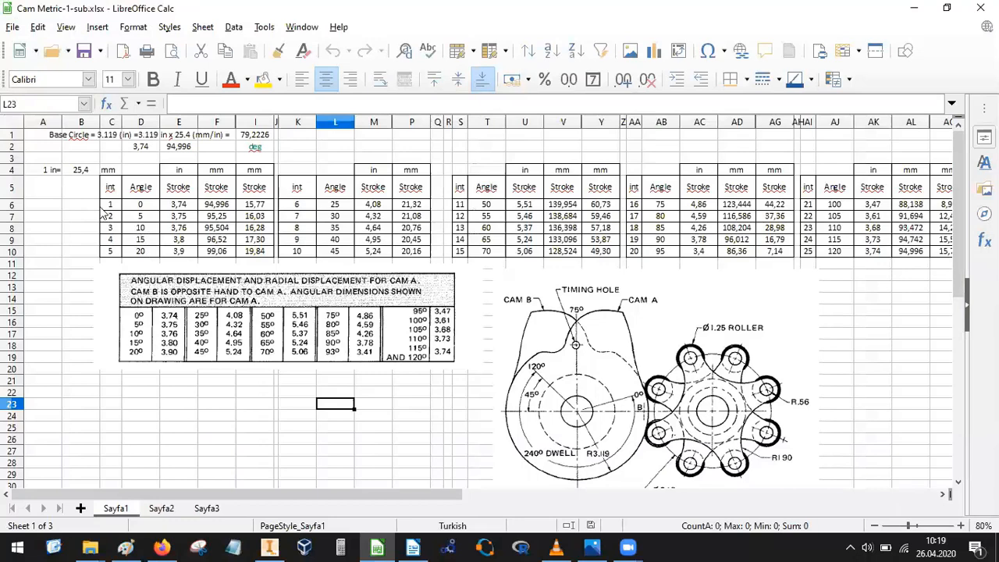
{"action": "left_click_drag", "start_coordinate": [109, 205], "coordinate": [110, 252]}
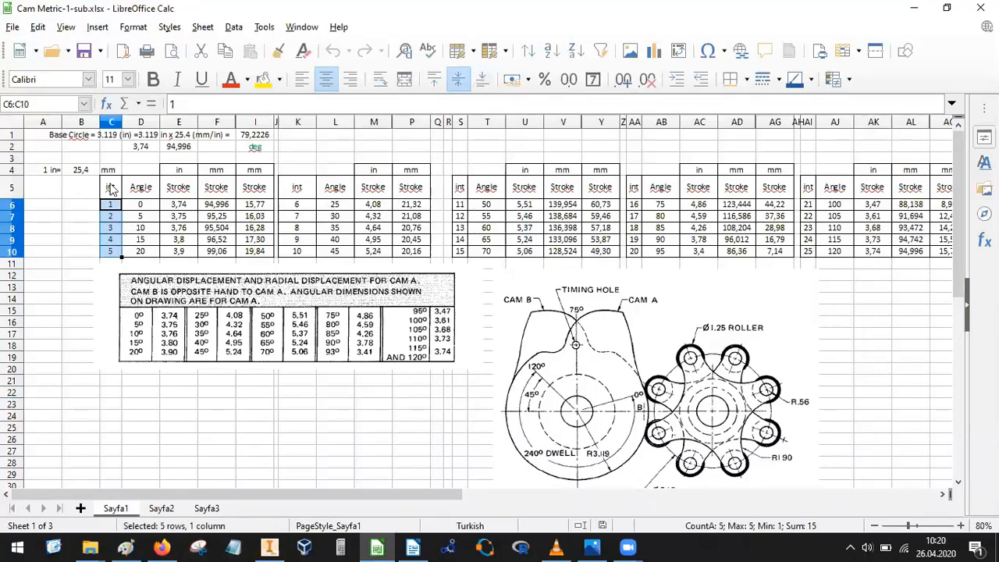
{"action": "left_click_drag", "start_coordinate": [110, 188], "coordinate": [110, 257]}
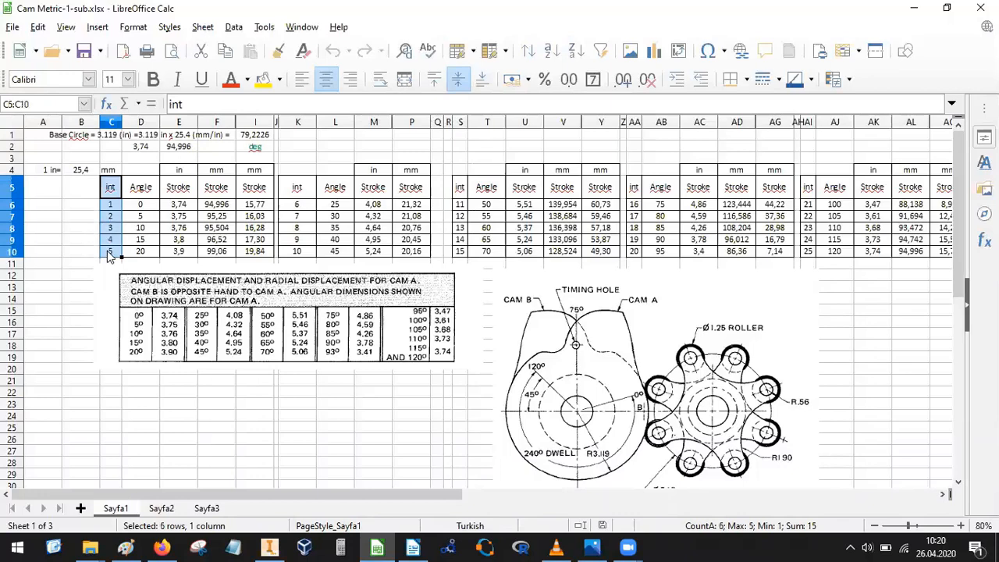
{"action": "left_click", "coordinate": [141, 205]}
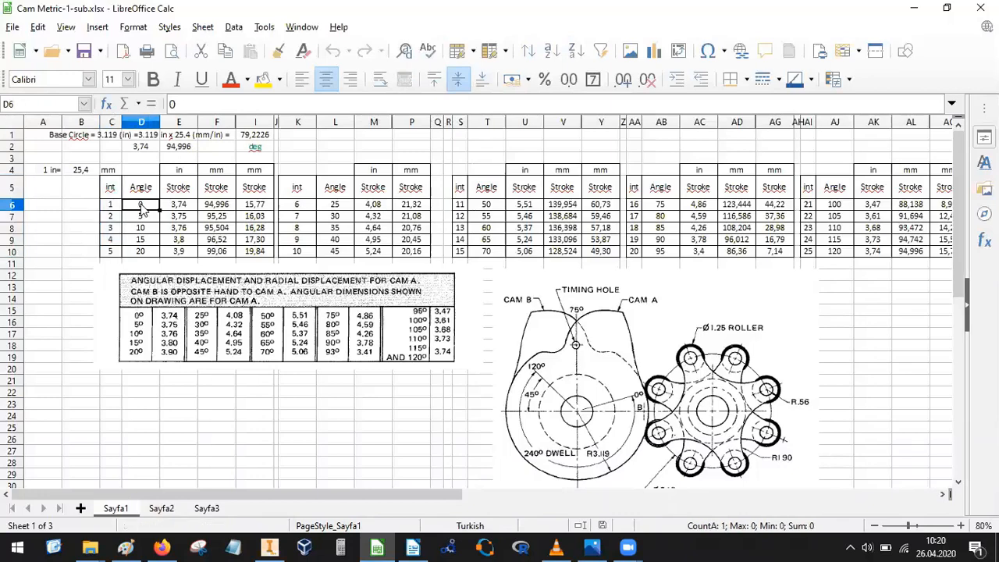
{"action": "left_click", "coordinate": [137, 219]}
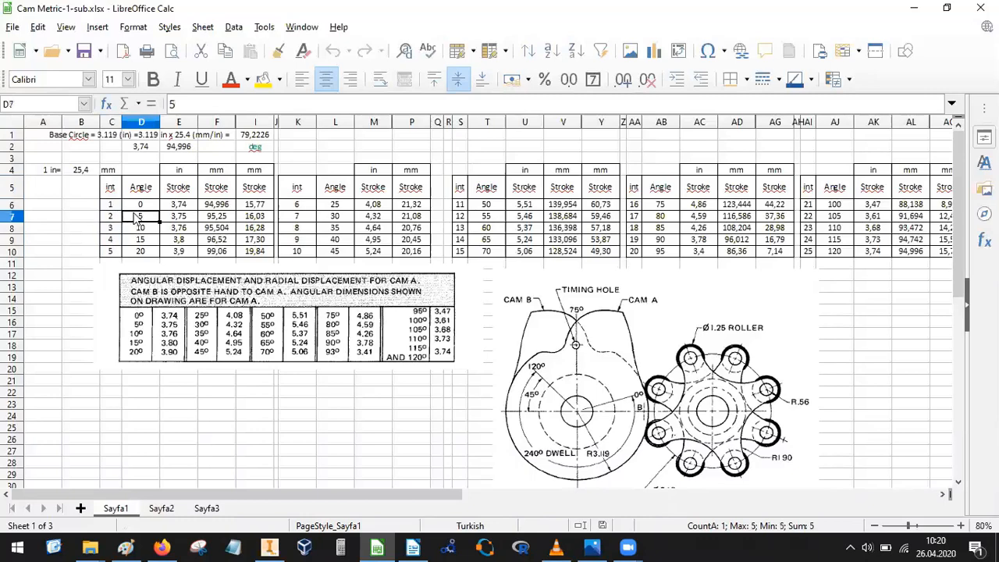
Change the angle entry of interval 1 in cell D6 to the range 0-5.
{"action": "double_click", "coordinate": [152, 207]}
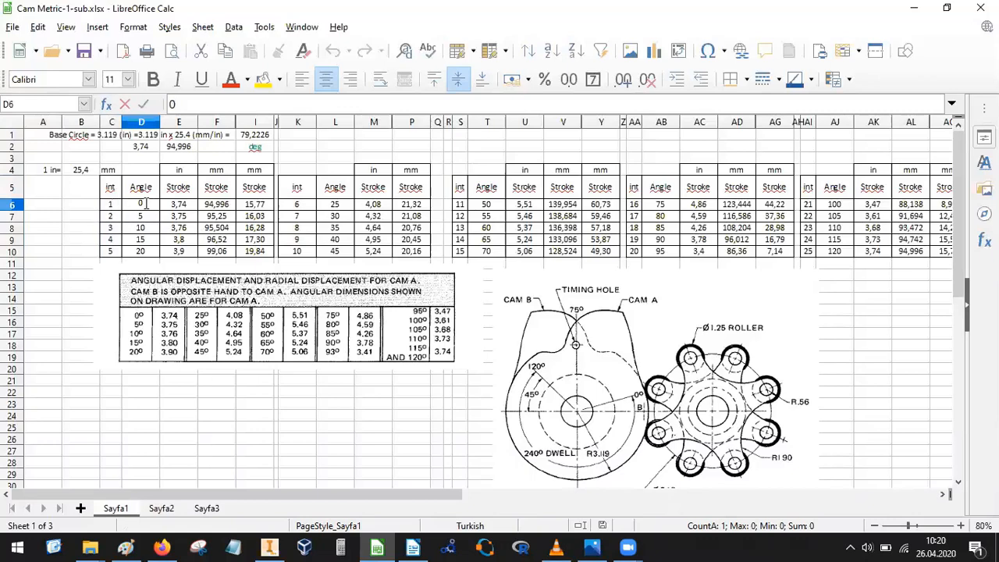
{"action": "type", "text": "-5"}
{"action": "key", "text": "Return"}
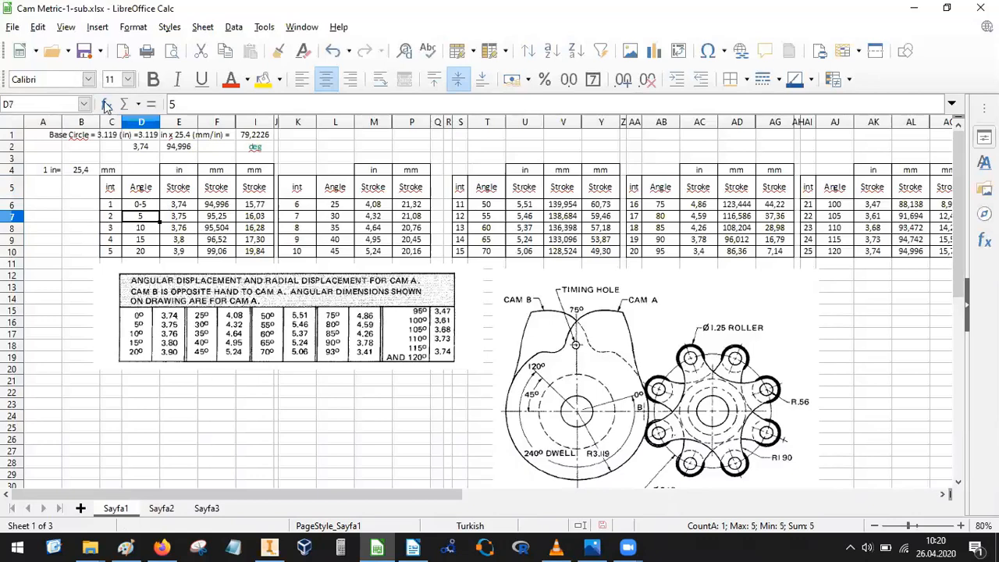
Try to change the angle entry of interval 2 in cell D7 to the range 5-10.
{"action": "left_click_drag", "start_coordinate": [118, 219], "coordinate": [140, 222]}
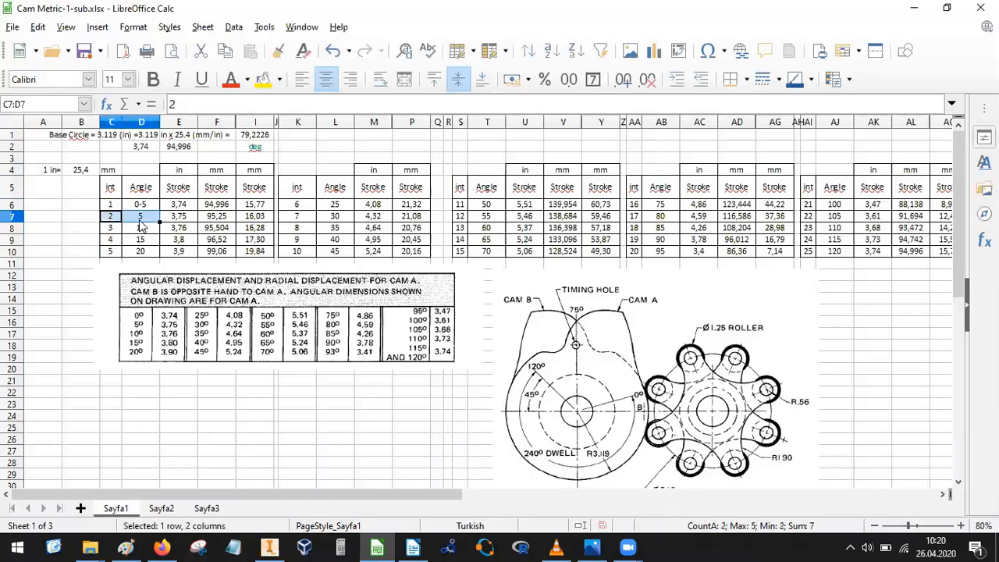
{"action": "double_click", "coordinate": [144, 221]}
{"action": "type", "text": "-"}
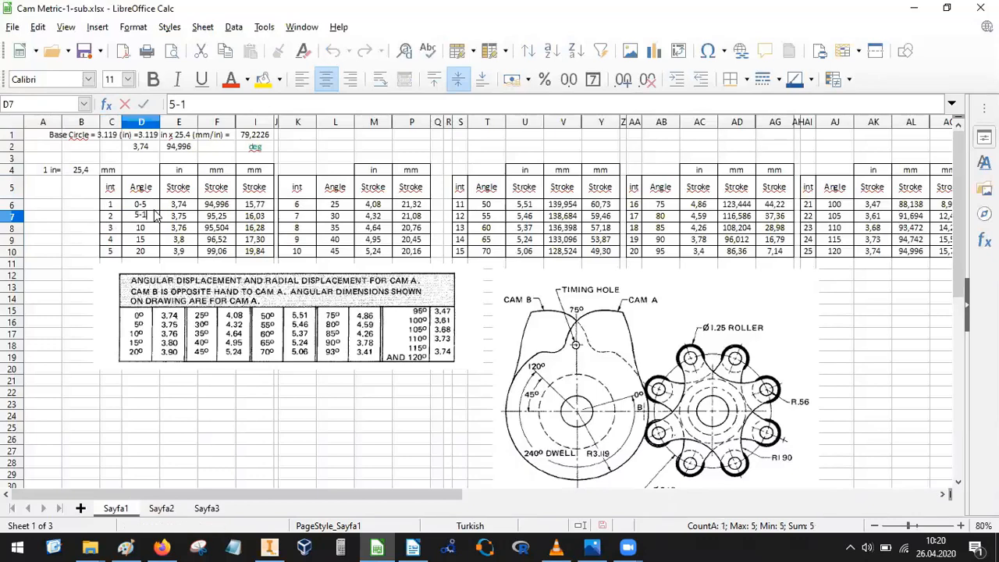
{"action": "type", "text": "10"}
{"action": "key", "text": "Return"}
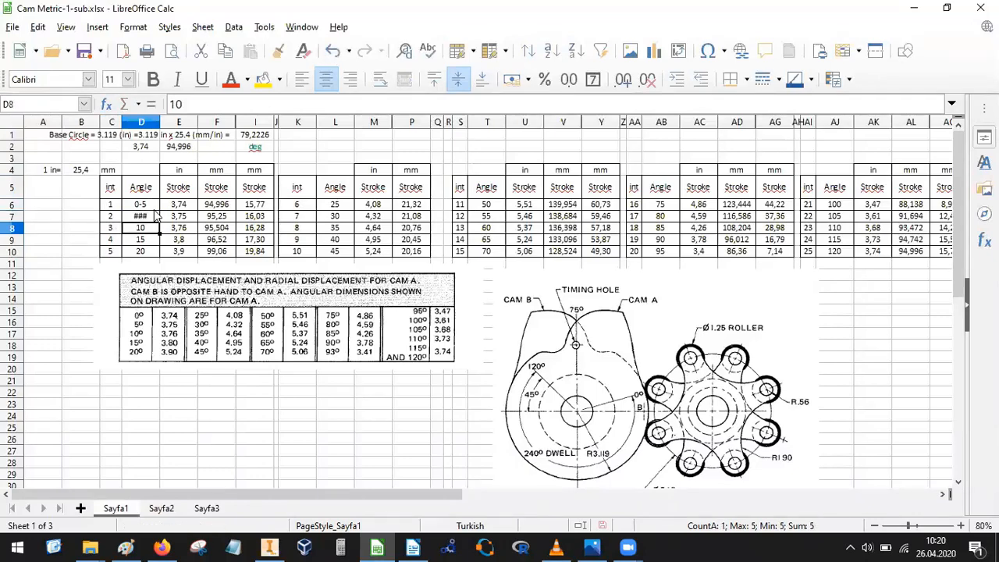
Widen column D and copy the formatting of cell D6 onto cell D7.
{"action": "double_click", "coordinate": [158, 121]}
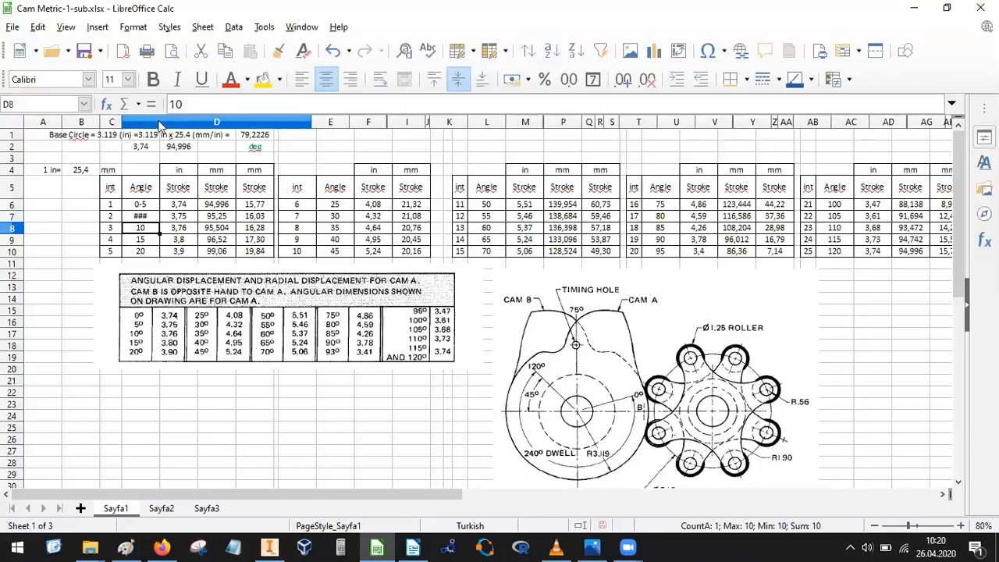
{"action": "left_click", "coordinate": [205, 216]}
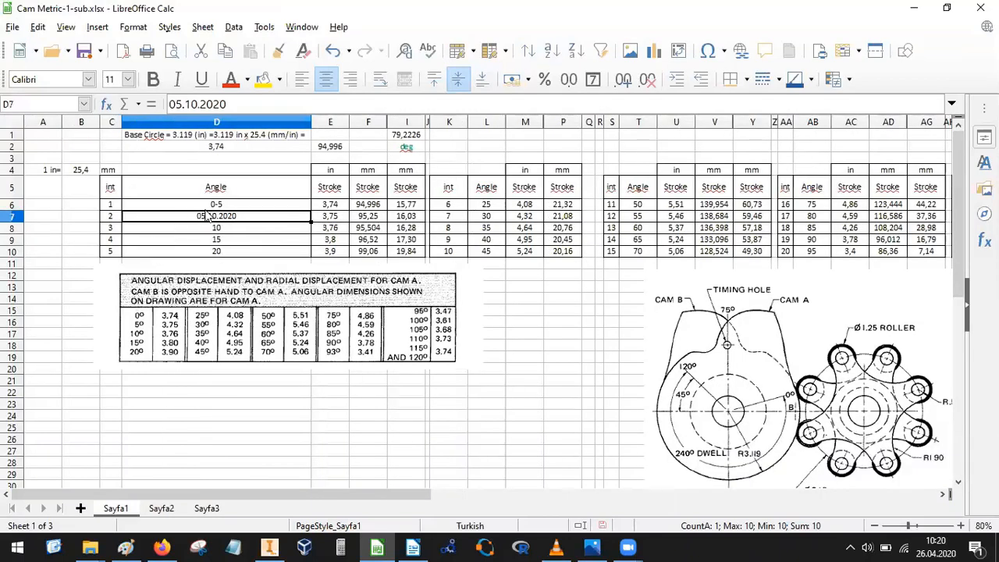
{"action": "left_click", "coordinate": [214, 204]}
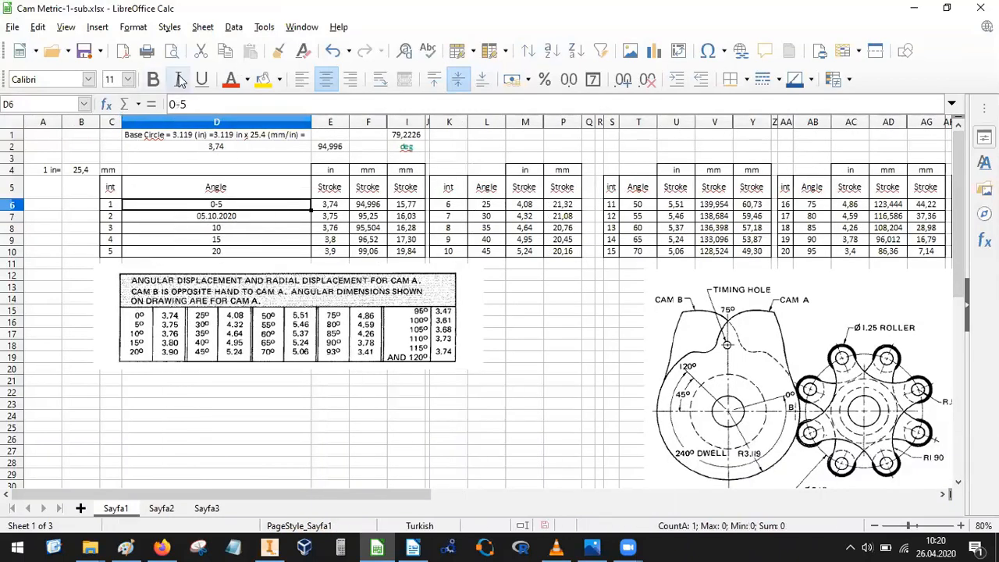
{"action": "left_click", "coordinate": [285, 51]}
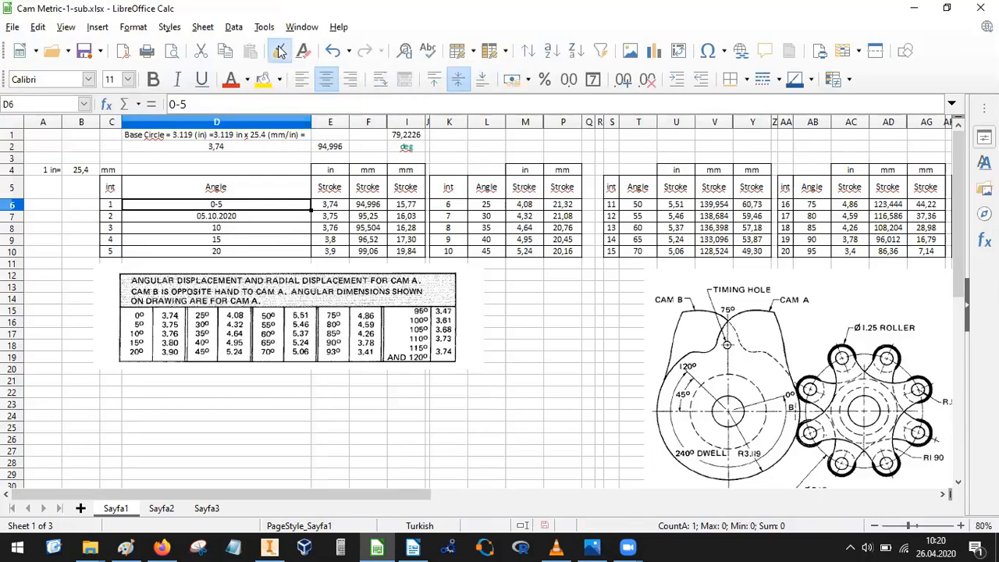
{"action": "left_click", "coordinate": [230, 224]}
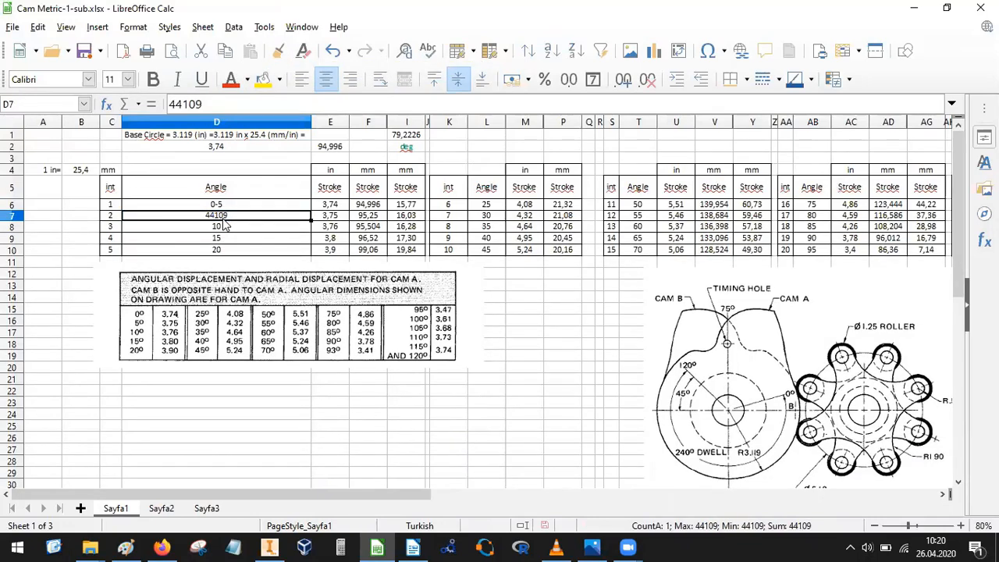
Re-enter interval 2's angle range in cell D7 as the text 5-10 and narrow column D to fit the ranges.
{"action": "type", "text": "'5-10"}
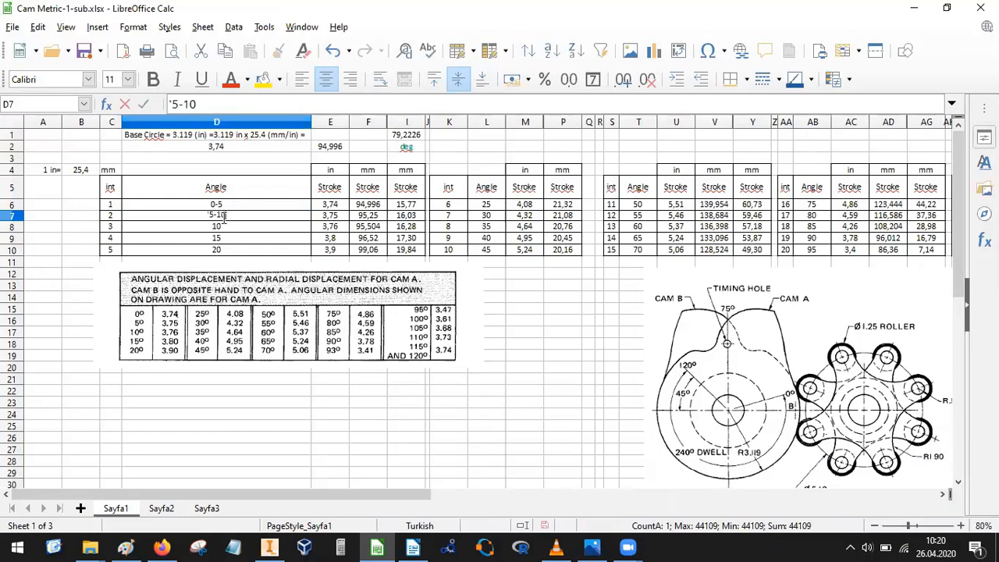
{"action": "key", "text": "Return"}
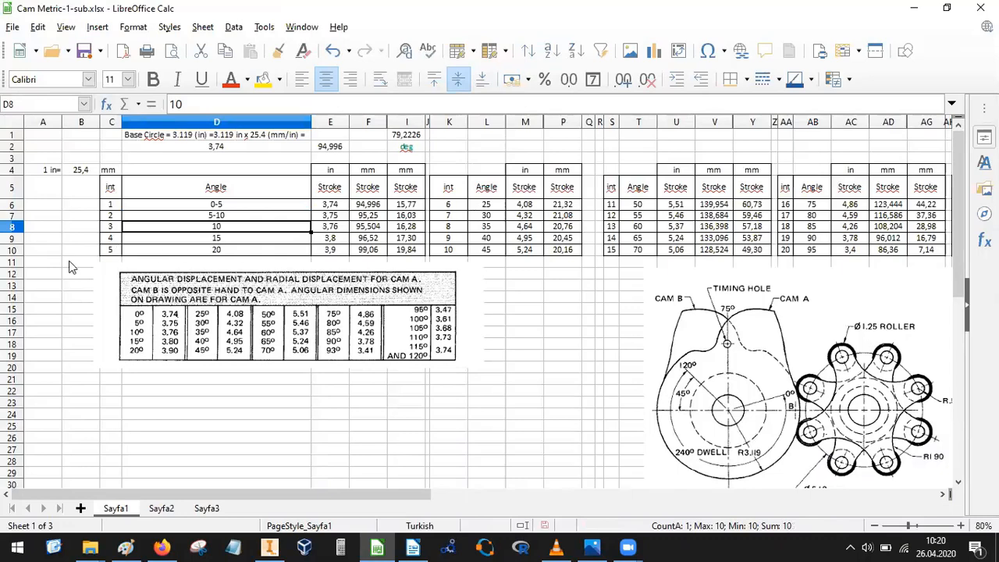
{"action": "left_click_drag", "start_coordinate": [311, 123], "coordinate": [191, 129]}
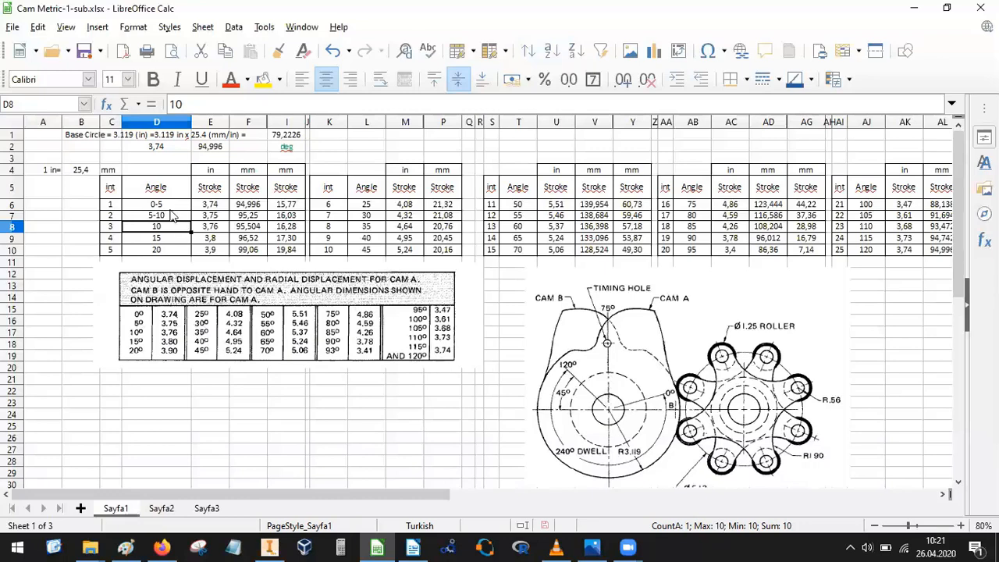
Move the picture of the Cam A displacement table slightly down, so its upper edge lies near row 13.
{"action": "left_click", "coordinate": [167, 350]}
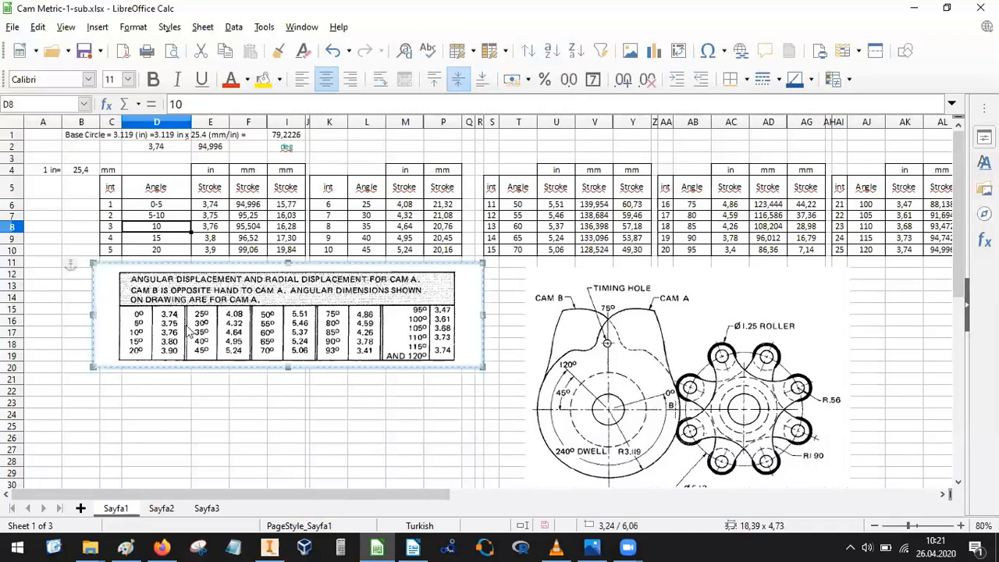
{"action": "left_click_drag", "start_coordinate": [159, 307], "coordinate": [168, 332]}
{"action": "left_click", "coordinate": [166, 404]}
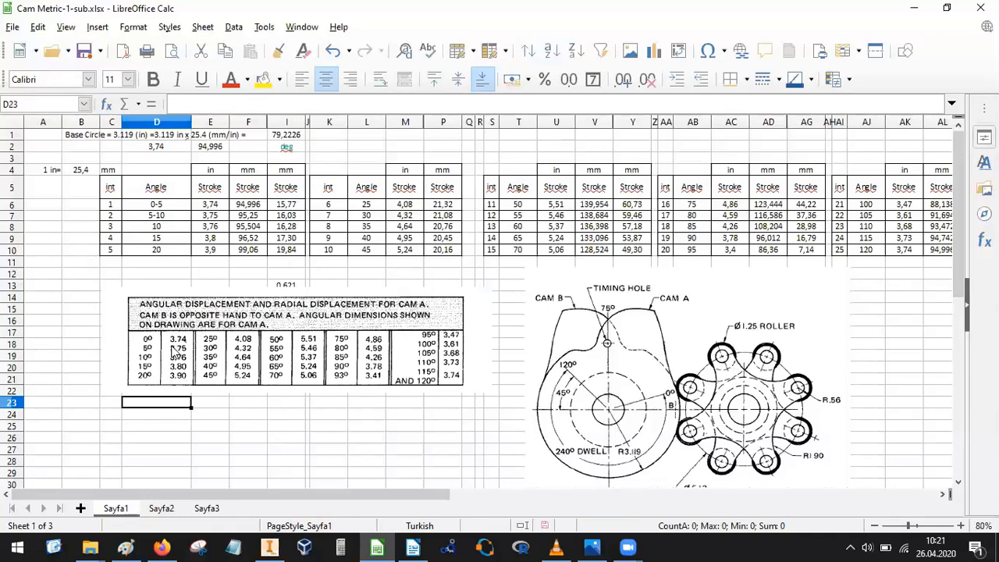
Mark the R3.119 radius, the base circle conversion and the 0° displacement 3.74 with freehand annotations, and clear the markup.
{"action": "left_click", "coordinate": [643, 460]}
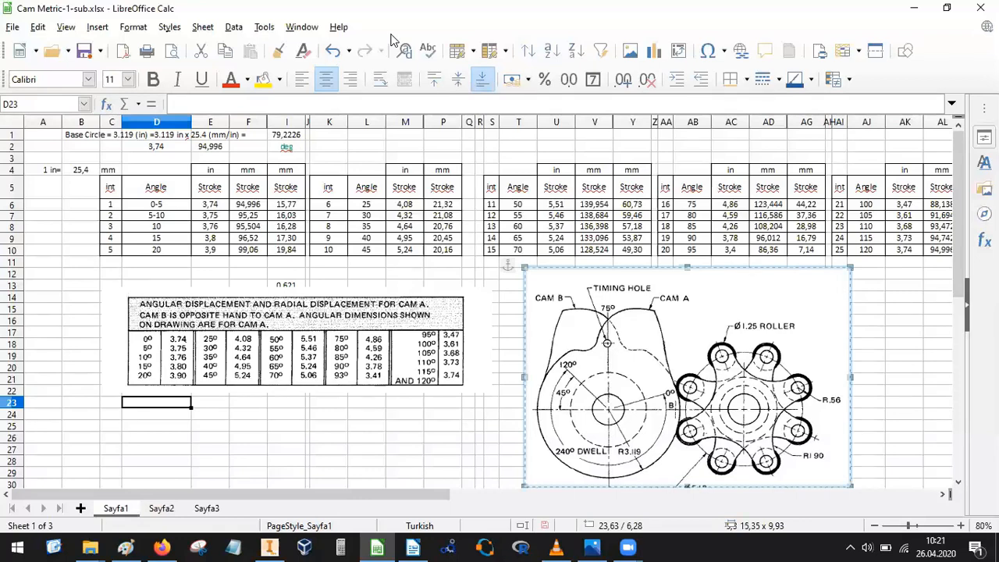
{"action": "mouse_move", "coordinate": [641, 434]}
{"action": "left_mouse_down"}
{"action": "mouse_move", "coordinate": [620, 462]}
{"action": "mouse_move", "coordinate": [636, 425]}
{"action": "mouse_move", "coordinate": [643, 465]}
{"action": "mouse_move", "coordinate": [613, 426]}
{"action": "mouse_move", "coordinate": [661, 447]}
{"action": "mouse_move", "coordinate": [599, 450]}
{"action": "mouse_move", "coordinate": [646, 421]}
{"action": "mouse_move", "coordinate": [600, 461]}
{"action": "mouse_move", "coordinate": [615, 427]}
{"action": "mouse_move", "coordinate": [599, 443]}
{"action": "mouse_move", "coordinate": [640, 470]}
{"action": "left_mouse_up"}
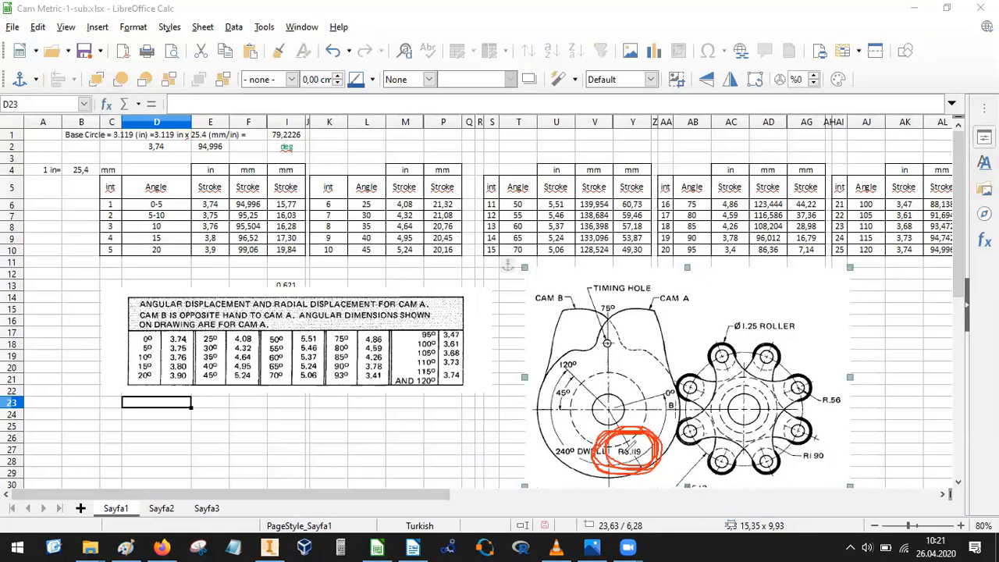
{"action": "key", "text": "ctrl+s"}
{"action": "mouse_move", "coordinate": [107, 120]}
{"action": "left_mouse_down"}
{"action": "mouse_move", "coordinate": [60, 136]}
{"action": "mouse_move", "coordinate": [226, 150]}
{"action": "mouse_move", "coordinate": [317, 140]}
{"action": "mouse_move", "coordinate": [306, 119]}
{"action": "mouse_move", "coordinate": [105, 119]}
{"action": "mouse_move", "coordinate": [68, 135]}
{"action": "mouse_move", "coordinate": [203, 147]}
{"action": "mouse_move", "coordinate": [313, 125]}
{"action": "mouse_move", "coordinate": [182, 117]}
{"action": "left_mouse_up"}
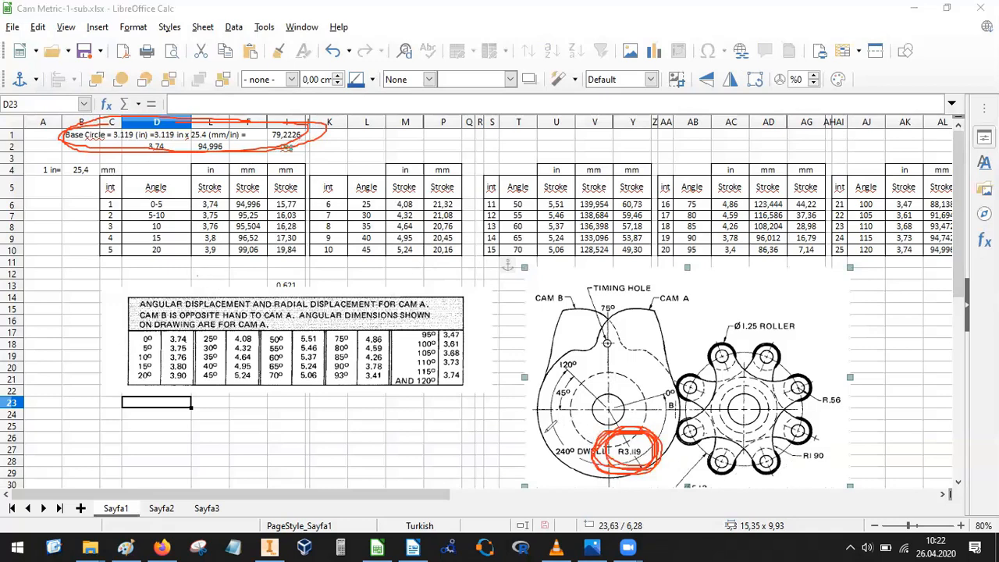
{"action": "mouse_move", "coordinate": [546, 433]}
{"action": "left_mouse_down"}
{"action": "mouse_move", "coordinate": [557, 444]}
{"action": "mouse_move", "coordinate": [651, 451]}
{"action": "left_mouse_up"}
{"action": "mouse_move", "coordinate": [140, 332]}
{"action": "left_mouse_down"}
{"action": "mouse_move", "coordinate": [168, 349]}
{"action": "mouse_move", "coordinate": [221, 337]}
{"action": "mouse_move", "coordinate": [213, 324]}
{"action": "mouse_move", "coordinate": [165, 315]}
{"action": "mouse_move", "coordinate": [134, 321]}
{"action": "mouse_move", "coordinate": [147, 342]}
{"action": "mouse_move", "coordinate": [222, 342]}
{"action": "mouse_move", "coordinate": [218, 323]}
{"action": "mouse_move", "coordinate": [160, 318]}
{"action": "mouse_move", "coordinate": [133, 335]}
{"action": "mouse_move", "coordinate": [226, 342]}
{"action": "mouse_move", "coordinate": [203, 320]}
{"action": "mouse_move", "coordinate": [140, 316]}
{"action": "mouse_move", "coordinate": [115, 334]}
{"action": "mouse_move", "coordinate": [214, 340]}
{"action": "mouse_move", "coordinate": [168, 340]}
{"action": "mouse_move", "coordinate": [202, 336]}
{"action": "mouse_move", "coordinate": [176, 338]}
{"action": "left_mouse_up"}
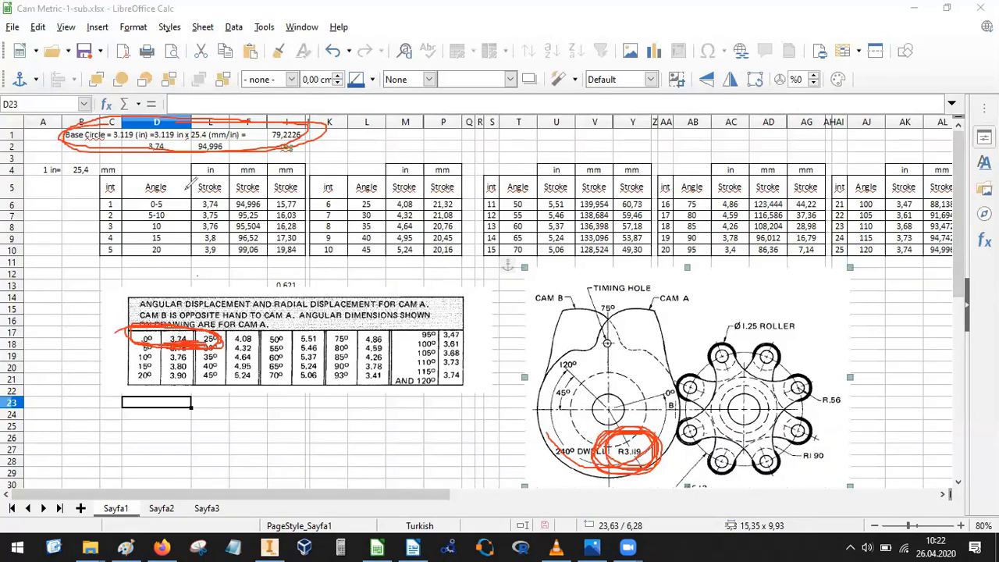
{"action": "left_click_drag", "start_coordinate": [317, 146], "coordinate": [281, 146]}
{"action": "left_click", "coordinate": [550, 118]}
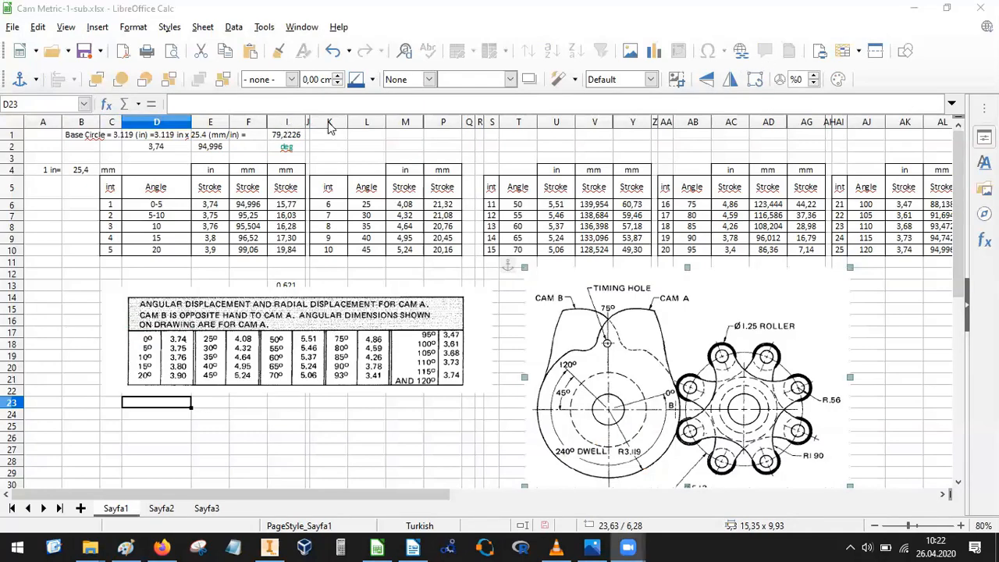
Show the hidden columns between F and I and check the segment numbers and segment angle formula against the interval numbers.
{"action": "left_click_drag", "start_coordinate": [286, 123], "coordinate": [263, 131]}
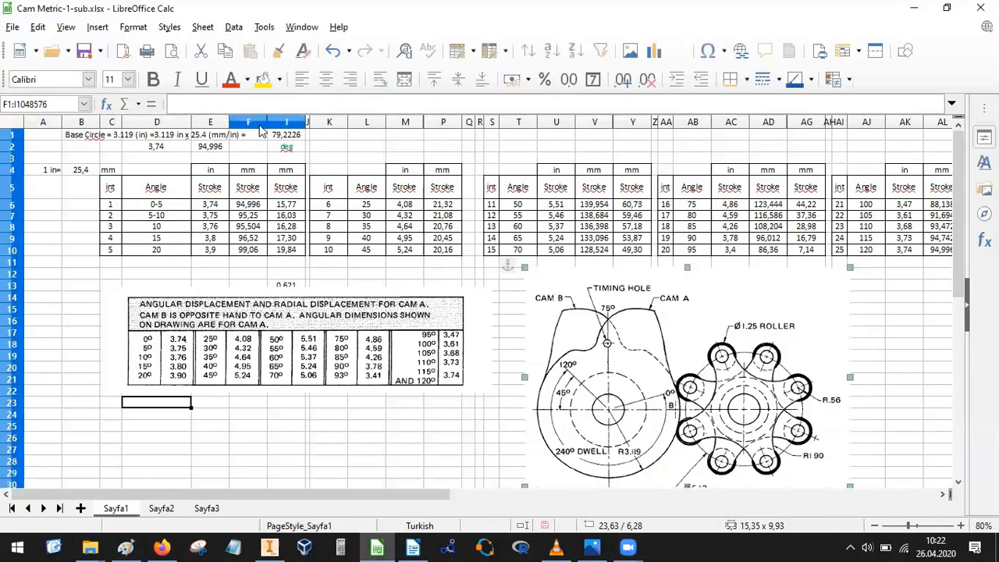
{"action": "right_click", "coordinate": [262, 131]}
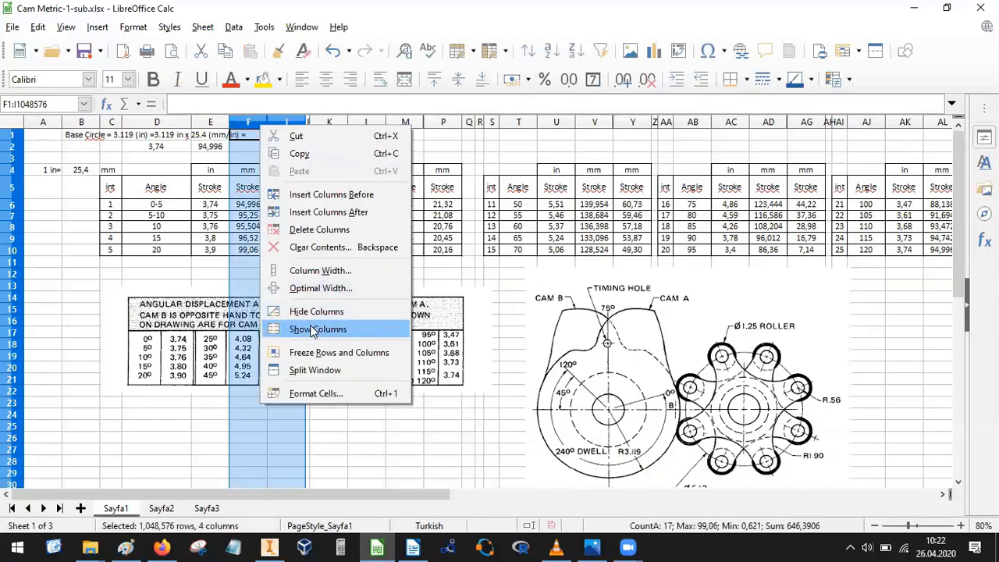
{"action": "left_click", "coordinate": [294, 325]}
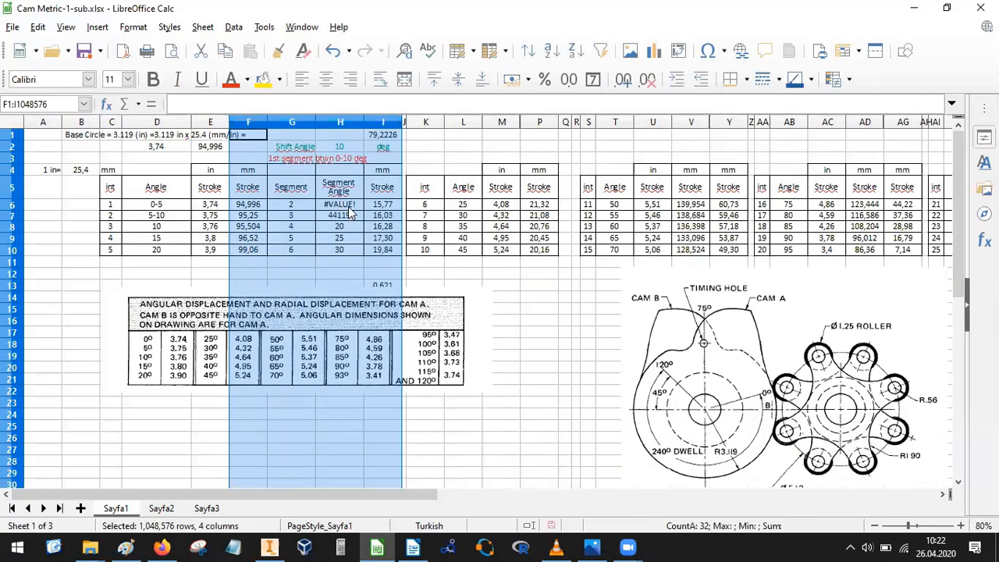
{"action": "left_click", "coordinate": [339, 204]}
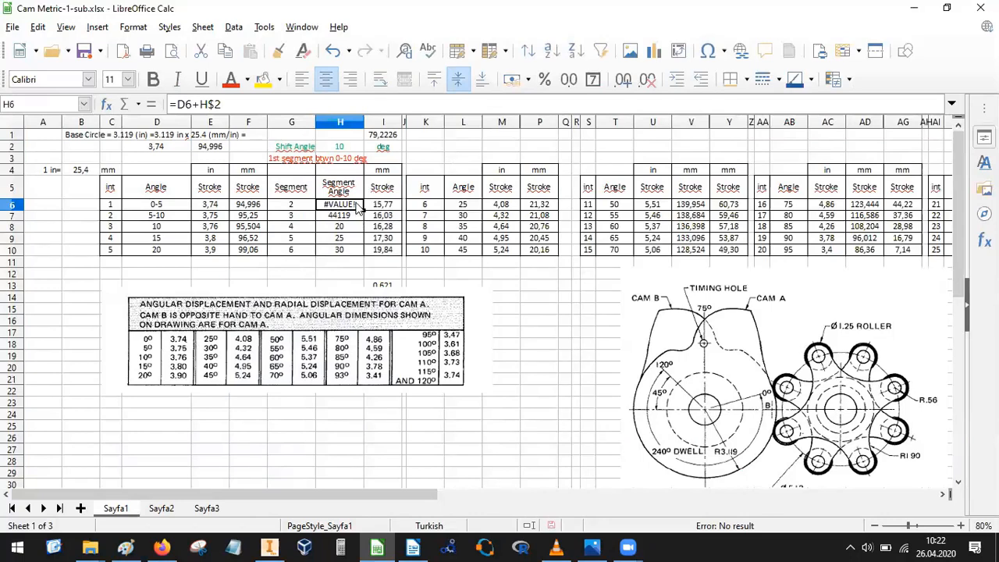
{"action": "left_click", "coordinate": [292, 204]}
{"action": "key", "text": "Down"}
{"action": "key", "text": "Down"}
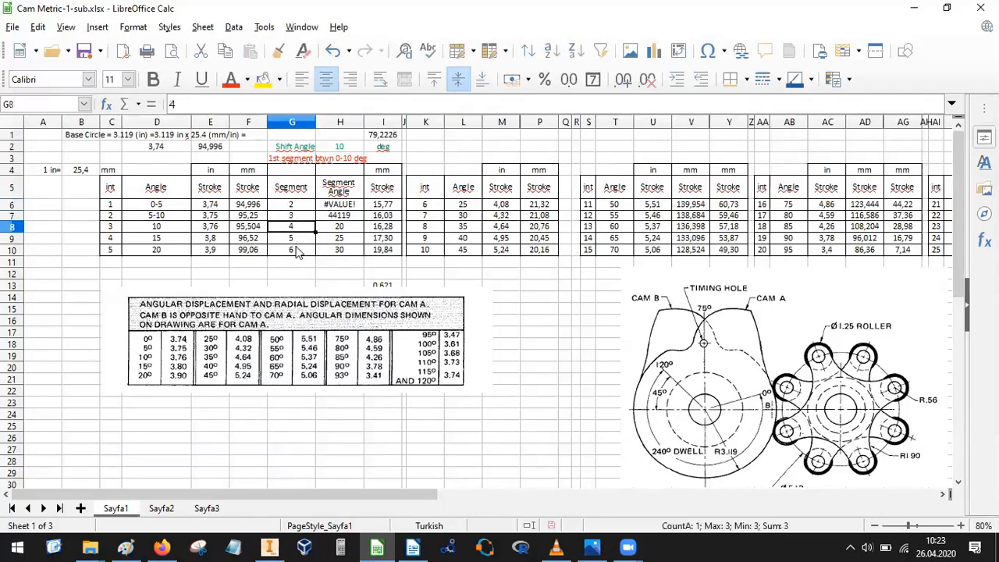
{"action": "left_click_drag", "start_coordinate": [110, 205], "coordinate": [111, 256]}
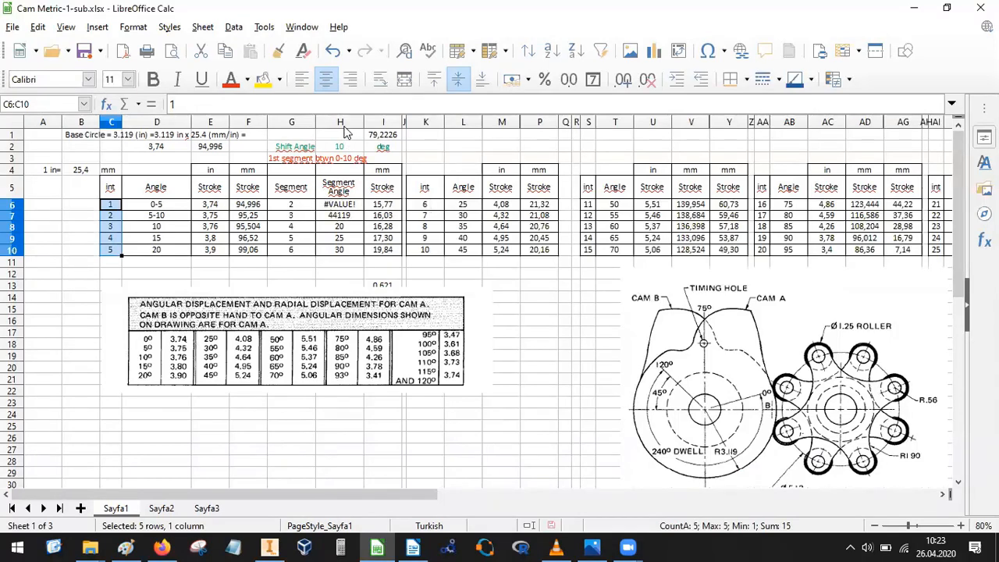
Hide the Segment and Segment Angle columns G and H.
{"action": "left_click_drag", "start_coordinate": [330, 125], "coordinate": [295, 127]}
{"action": "right_click", "coordinate": [294, 127]}
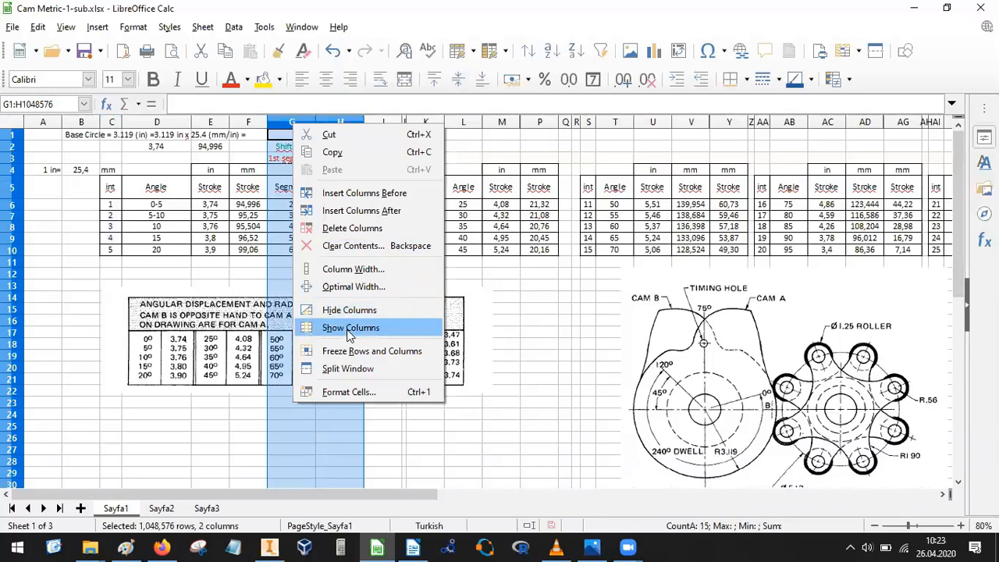
{"action": "left_click", "coordinate": [349, 310]}
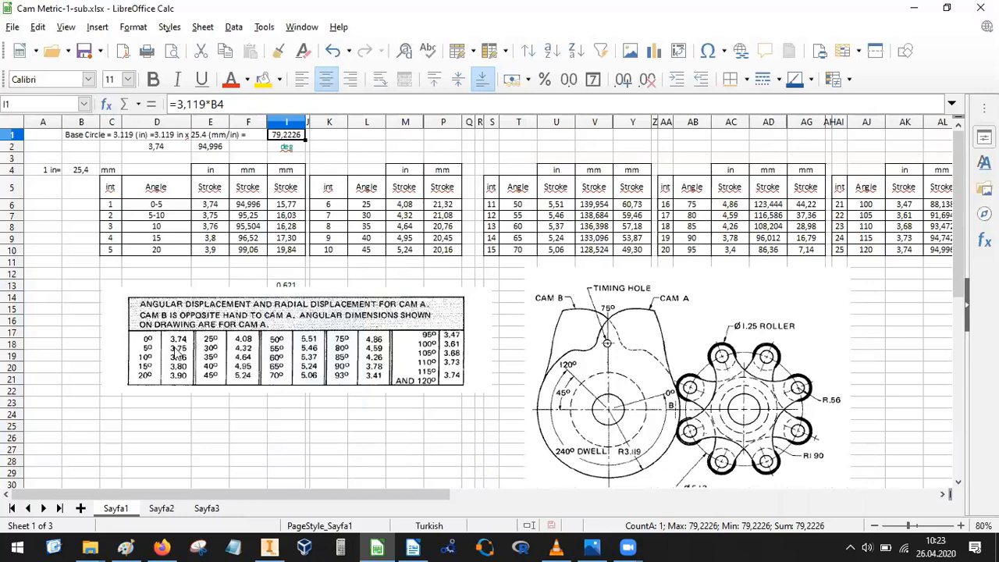
Enter the formula =3.74-3.119 in cell D25, circling the R3.119 base radius on the cam drawing as the source value.
{"action": "left_click", "coordinate": [148, 427]}
{"action": "type", "text": "=37"}
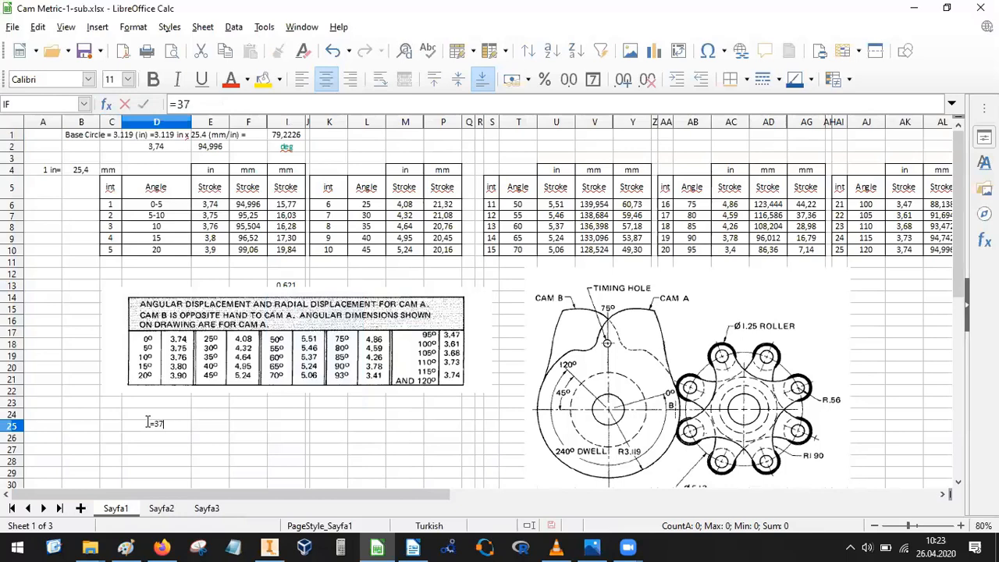
{"action": "type", "text": "4"}
{"action": "key", "text": "BackSpace"}
{"action": "key", "text": "BackSpace"}
{"action": "type", "text": "4-"}
{"action": "left_click_drag", "start_coordinate": [611, 467], "coordinate": [629, 453]}
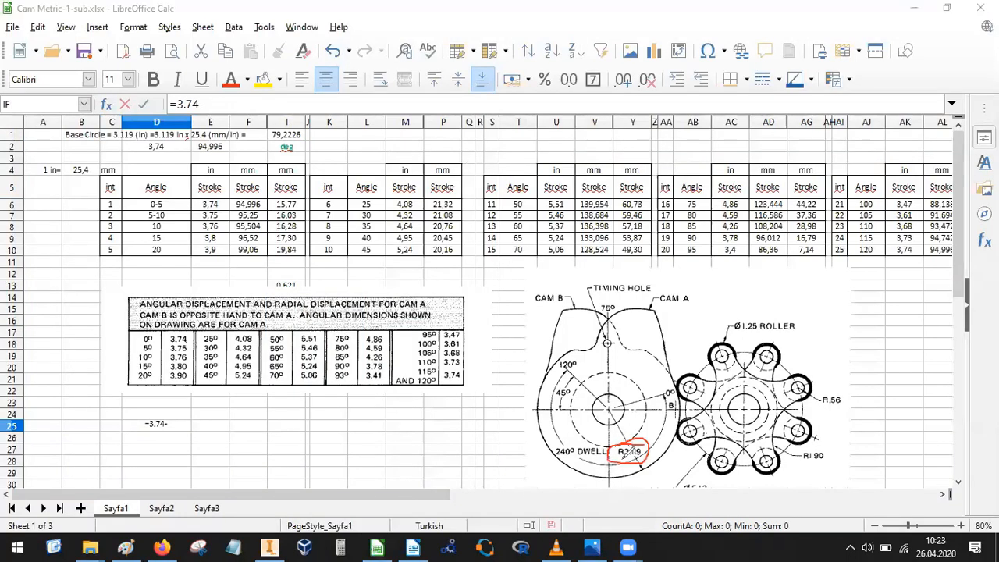
{"action": "left_click", "coordinate": [178, 427]}
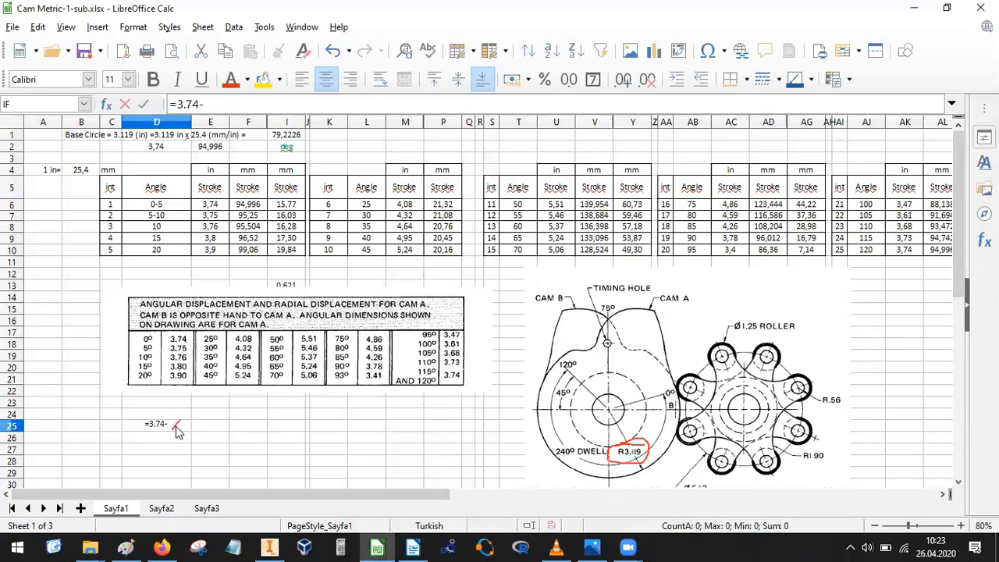
{"action": "type", "text": "3.119"}
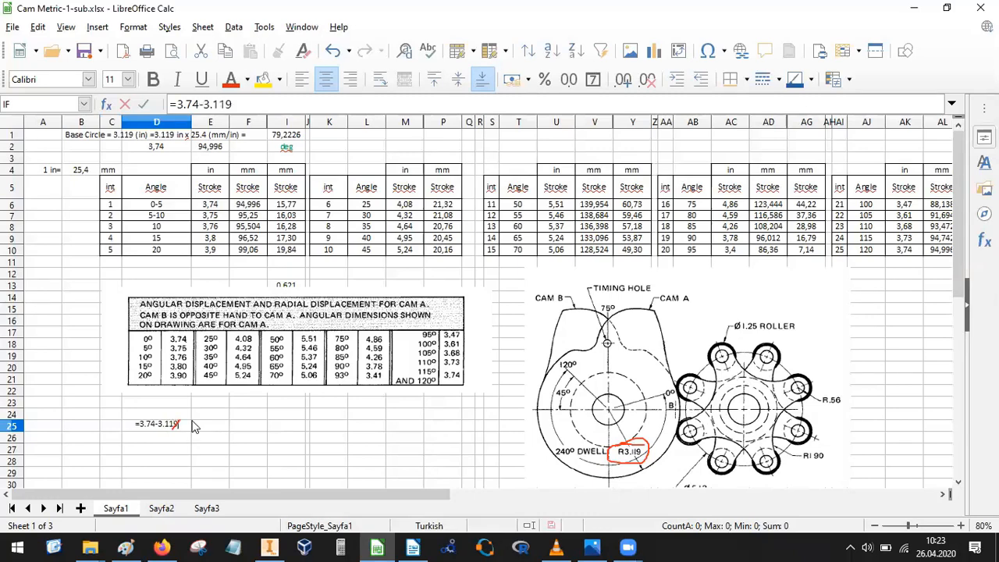
{"action": "key", "text": "Return"}
Correct the formula in cell D25 to use decimal commas for 3,74 minus 3,119.
{"action": "double_click", "coordinate": [149, 426]}
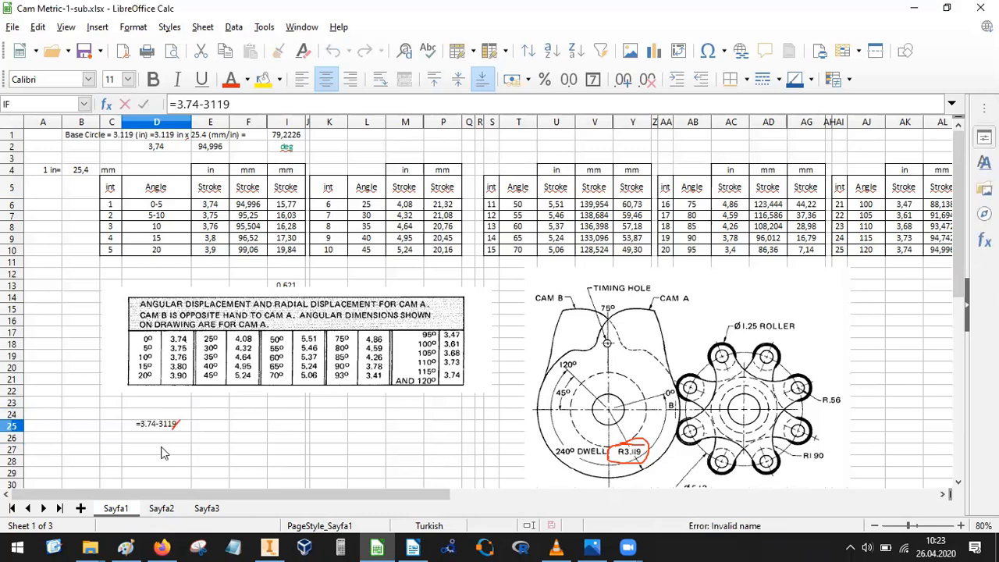
{"action": "key", "text": "BackSpace"}
{"action": "type", "text": ","}
{"action": "key", "text": "Return"}
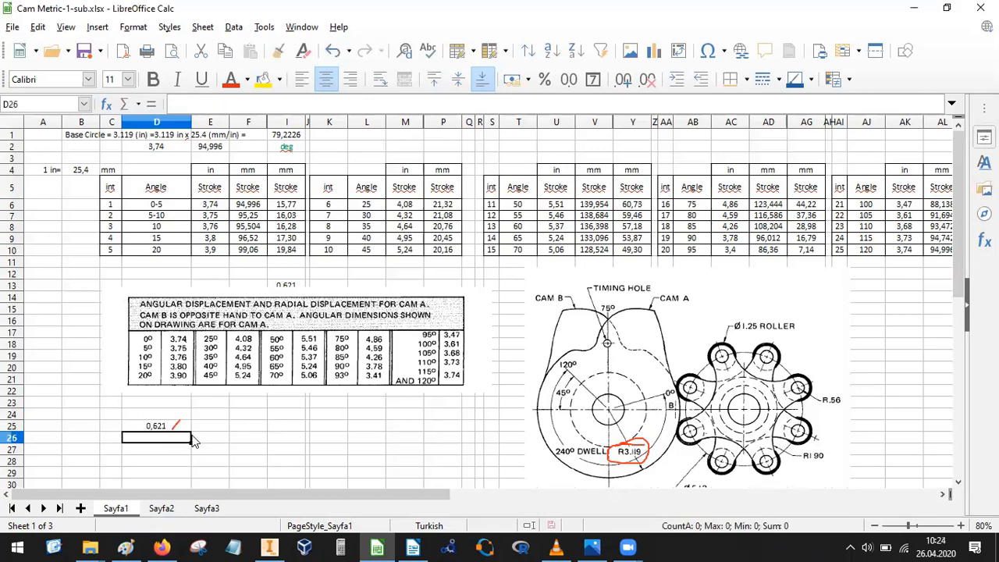
Enter the formula =D25*25.4 in cell E25 to convert the radius difference to millimetres.
{"action": "left_click", "coordinate": [211, 428]}
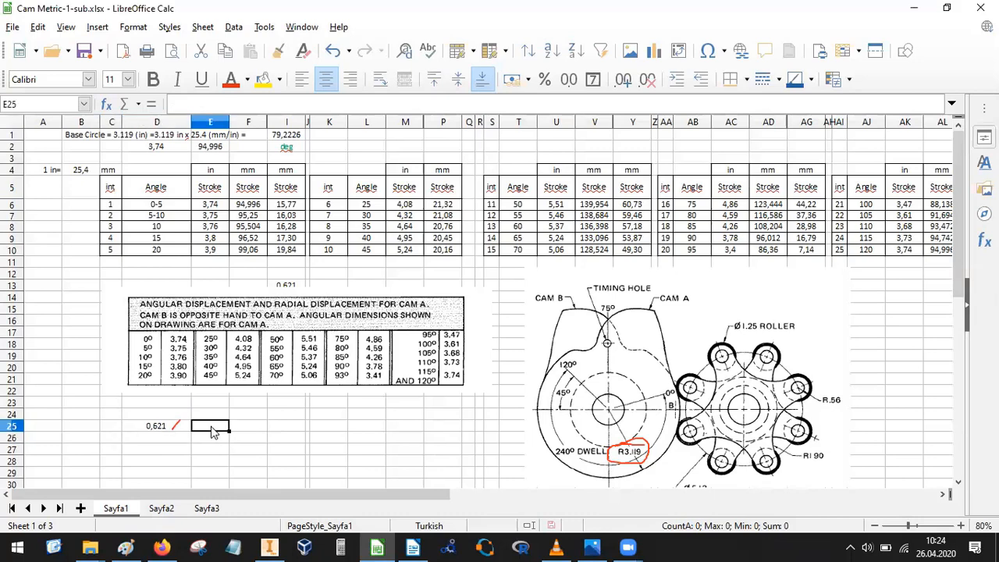
{"action": "type", "text": "0"}
{"action": "left_click", "coordinate": [162, 431]}
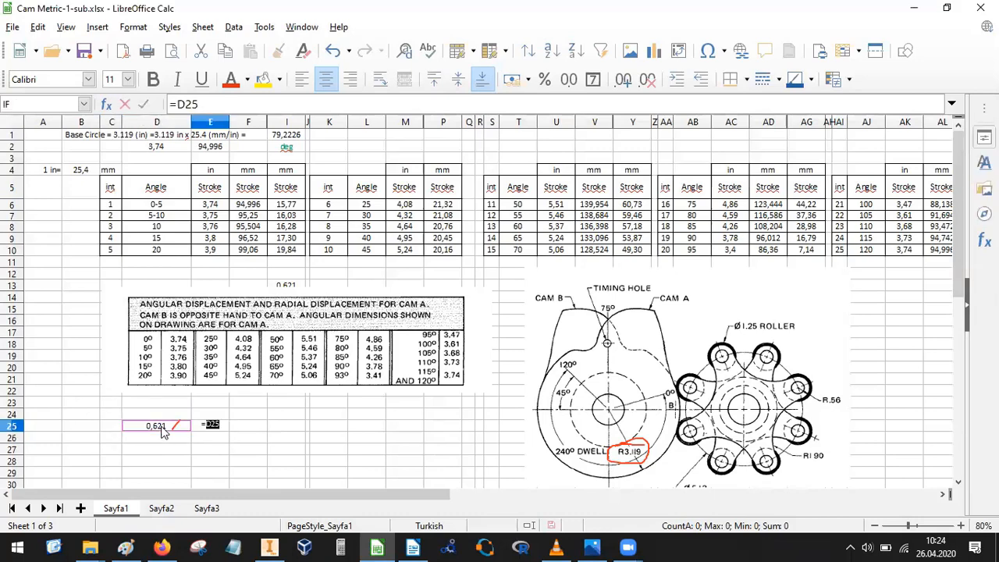
{"action": "type", "text": "*"}
{"action": "type", "text": "25.4"}
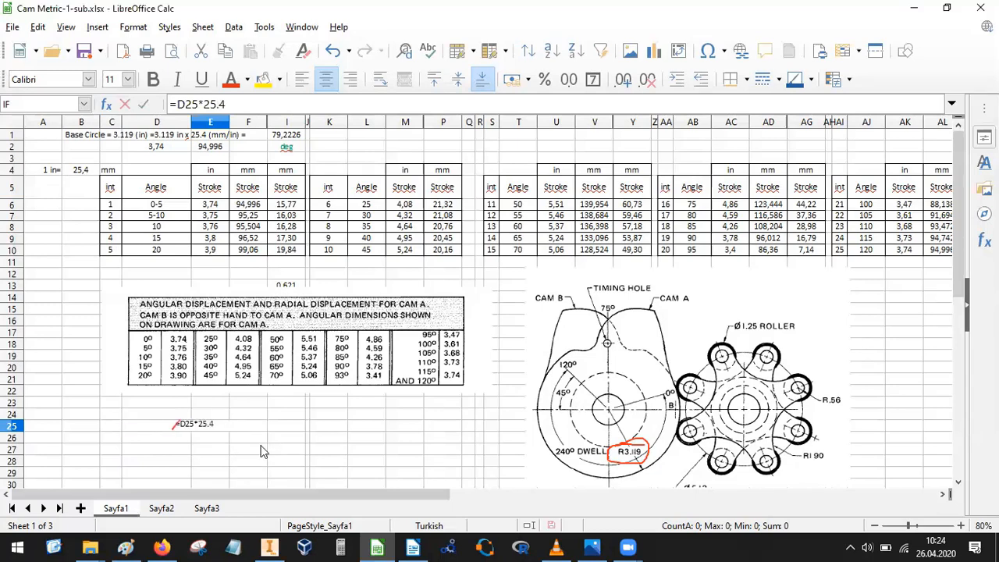
{"action": "key", "text": "Return"}
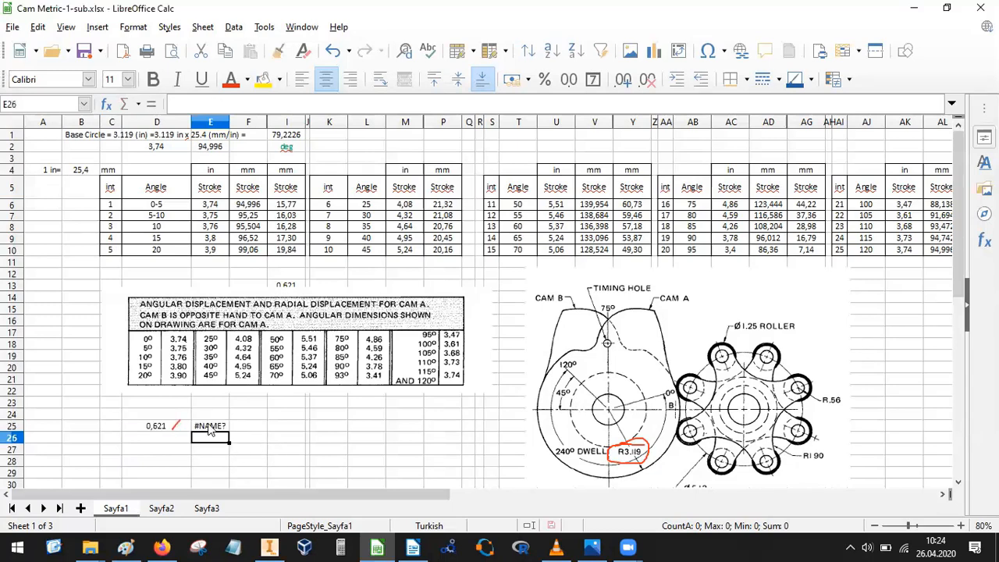
Correct the formula in cell E25 to use the decimal comma, =D25*25,4.
{"action": "double_click", "coordinate": [209, 427]}
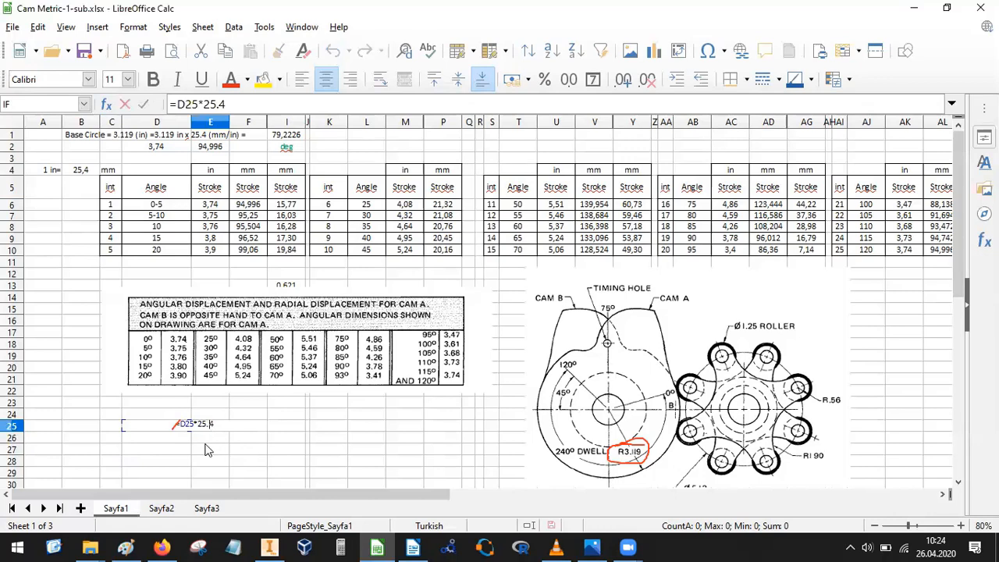
{"action": "key", "text": "BackSpace"}
{"action": "type", "text": ","}
{"action": "key", "text": "Return"}
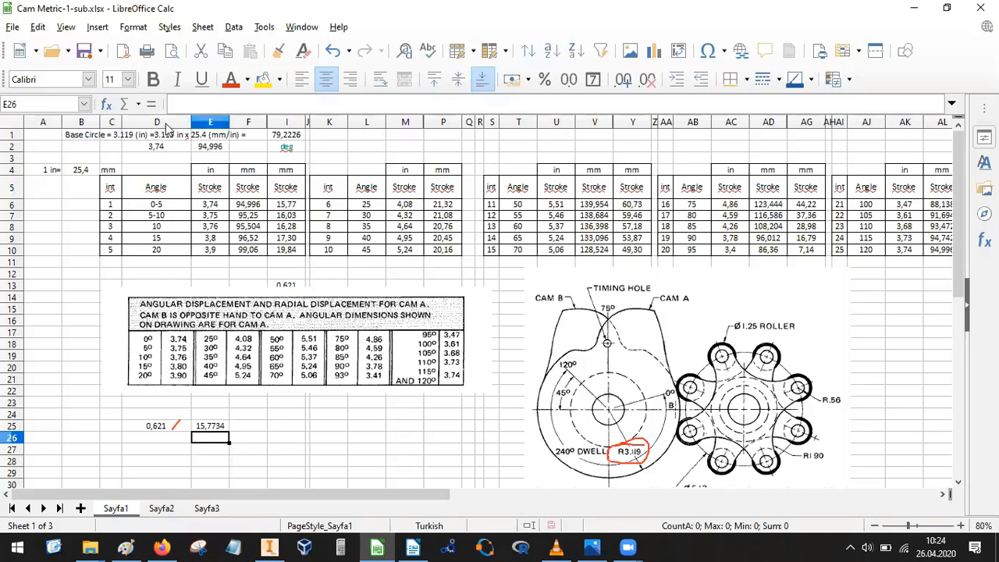
{"action": "left_click_drag", "start_coordinate": [183, 128], "coordinate": [249, 121]}
{"action": "left_click", "coordinate": [221, 125]}
{"action": "right_click", "coordinate": [249, 120]}
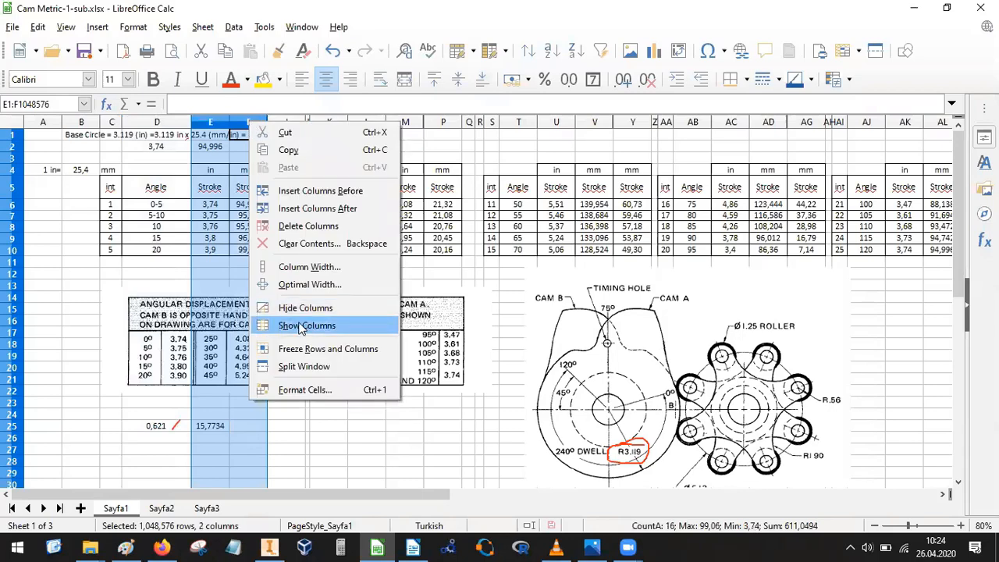
{"action": "left_click", "coordinate": [300, 327]}
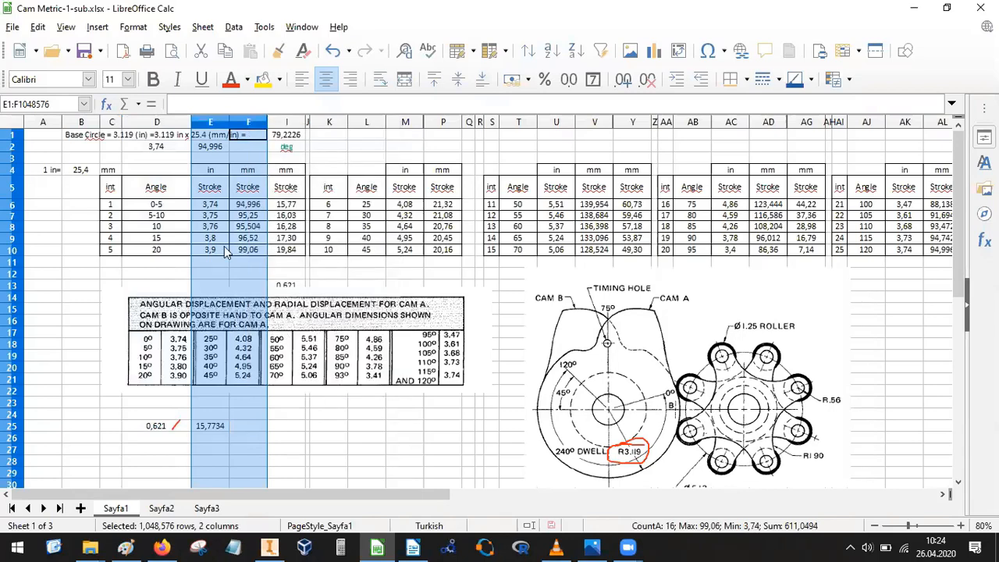
{"action": "right_click", "coordinate": [206, 223]}
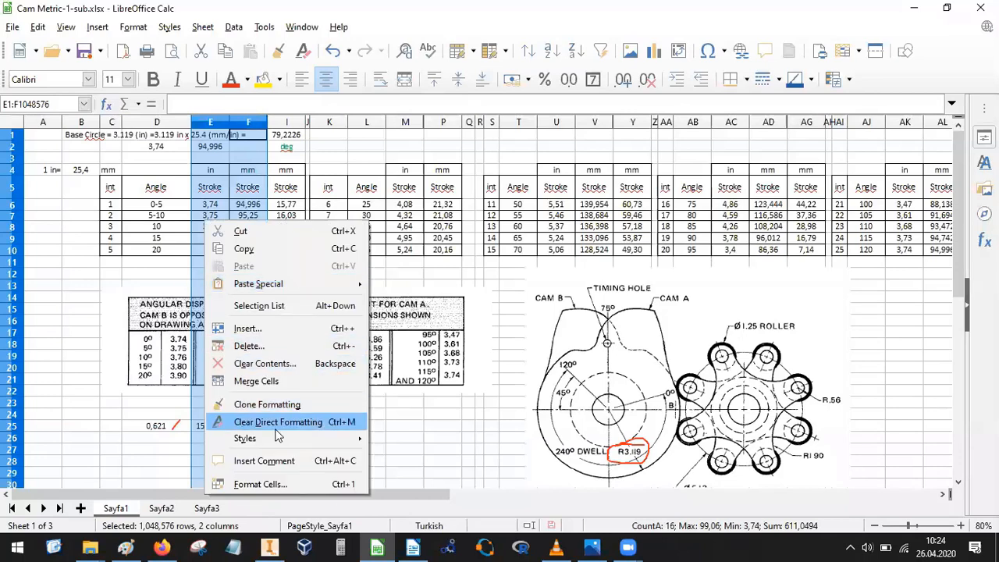
{"action": "left_click", "coordinate": [202, 240]}
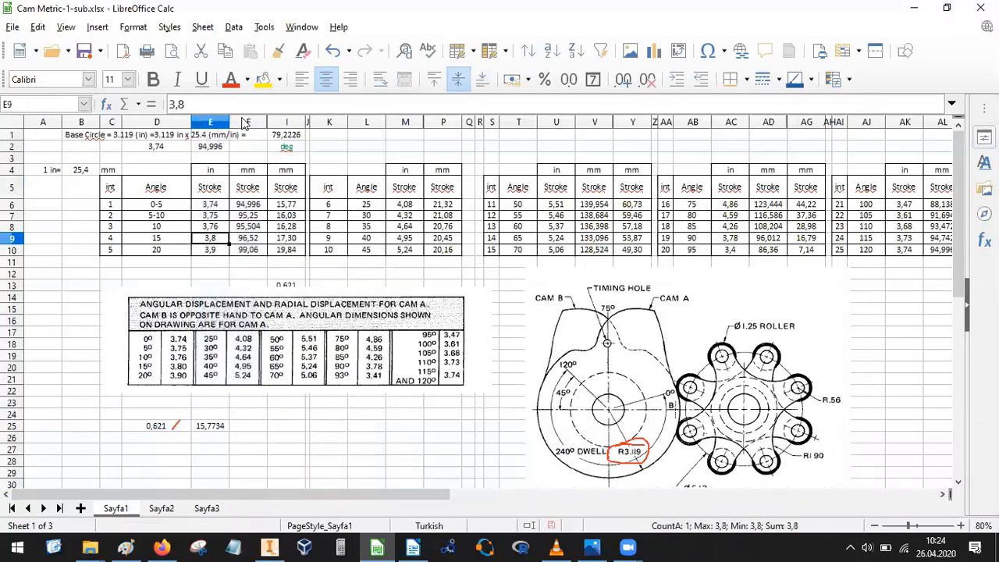
Hide the intermediate Stroke columns E and F of the first table block and column M of the second.
{"action": "left_click_drag", "start_coordinate": [244, 123], "coordinate": [224, 121]}
{"action": "right_click", "coordinate": [207, 122]}
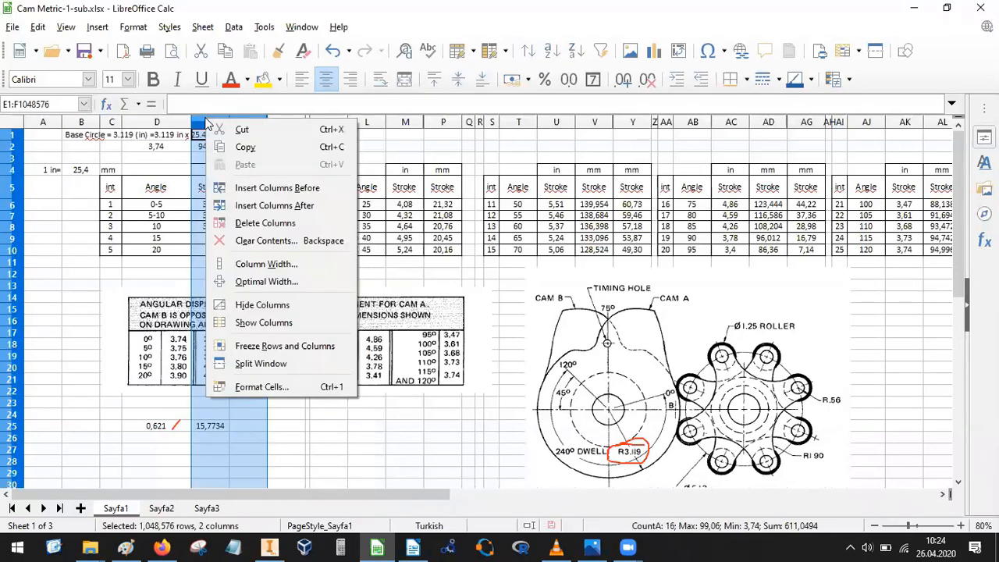
{"action": "left_click", "coordinate": [265, 305]}
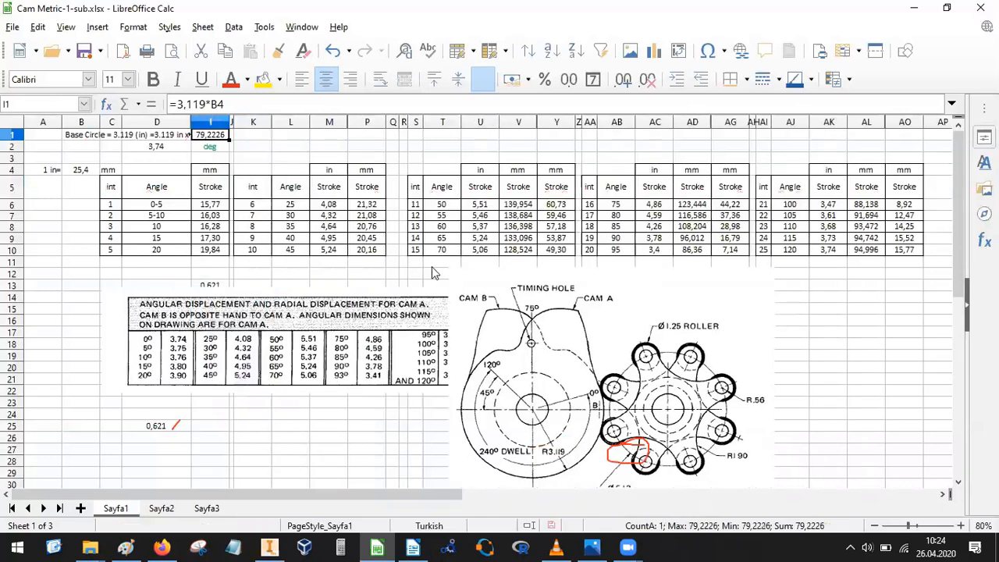
{"action": "left_click", "coordinate": [329, 122]}
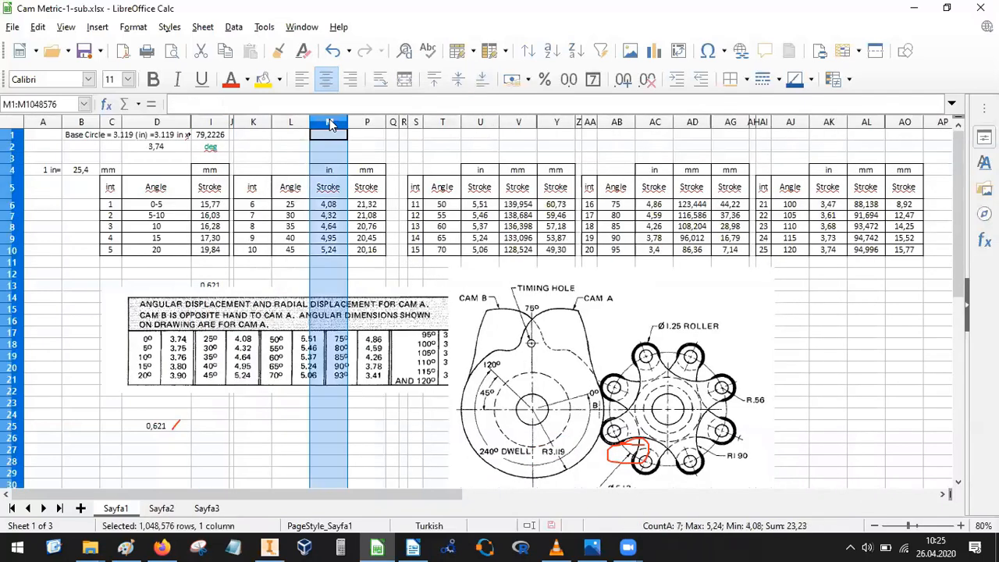
{"action": "right_click", "coordinate": [329, 124]}
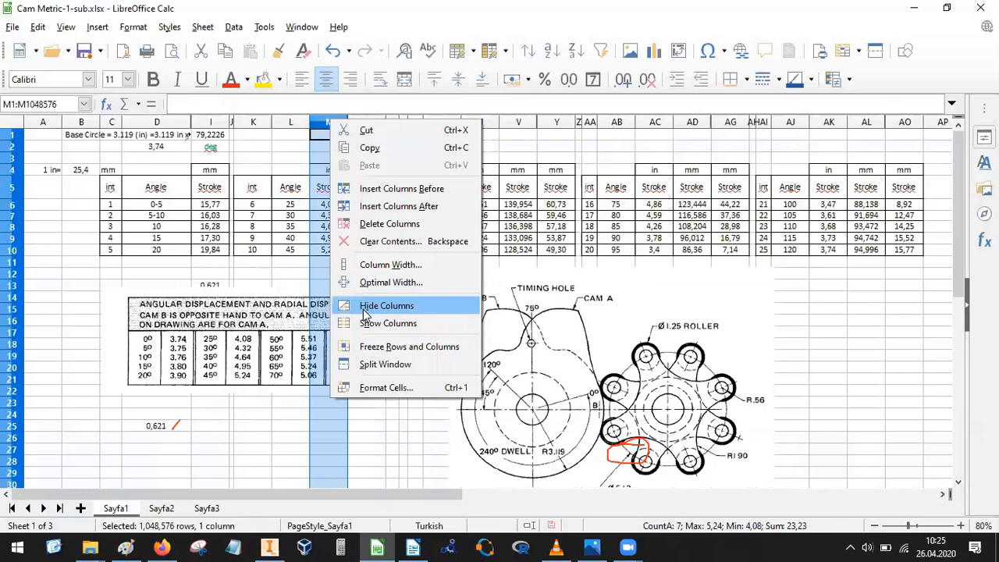
{"action": "left_click", "coordinate": [364, 306]}
Hide the intermediate Stroke columns U and V in the block for intervals 11 to 15.
{"action": "left_click", "coordinate": [443, 125]}
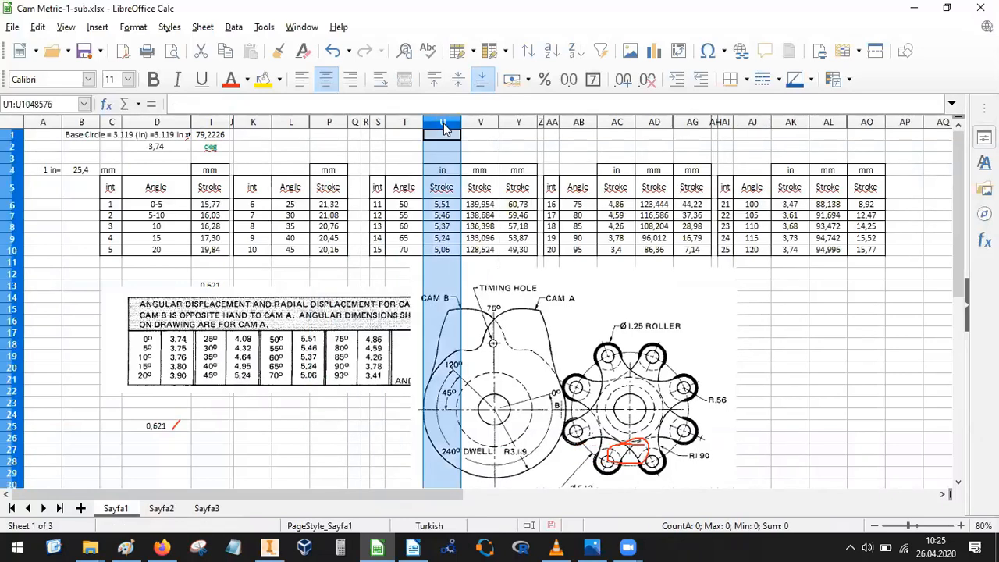
{"action": "left_click_drag", "start_coordinate": [444, 128], "coordinate": [478, 122]}
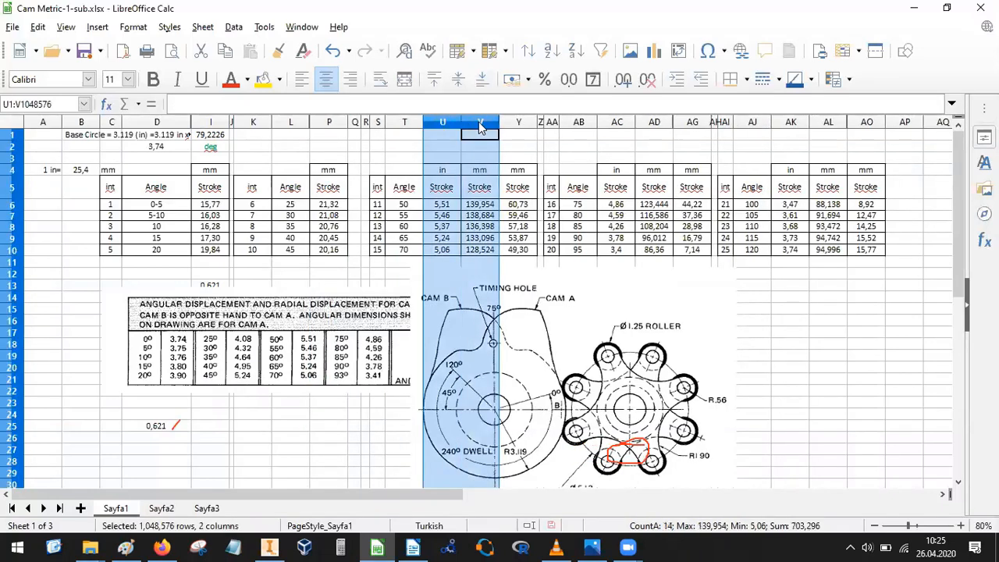
{"action": "right_click", "coordinate": [479, 122]}
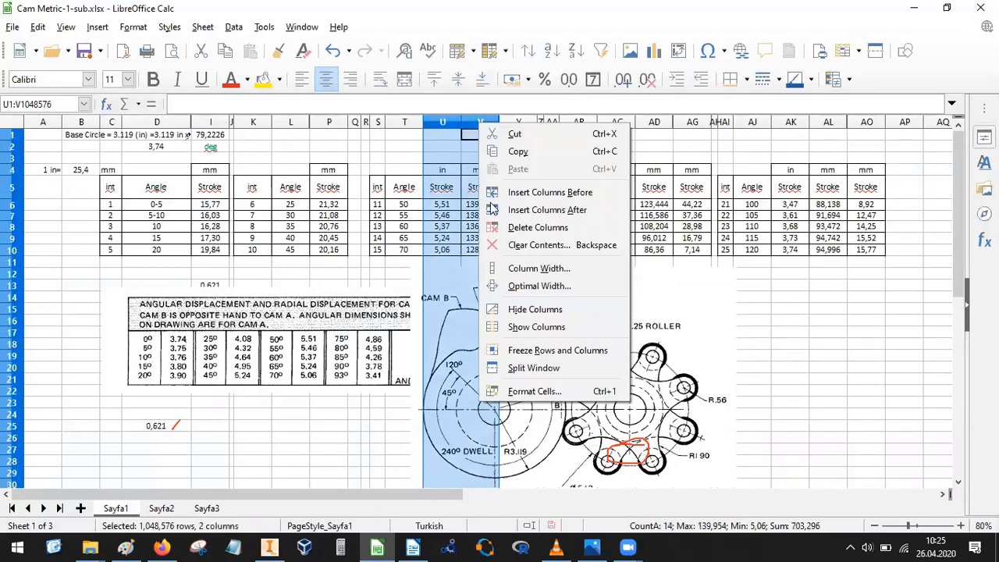
{"action": "left_click", "coordinate": [520, 310]}
Hide the intermediate Stroke columns AC and AD in the block for intervals 16 to 20.
{"action": "left_click", "coordinate": [577, 126]}
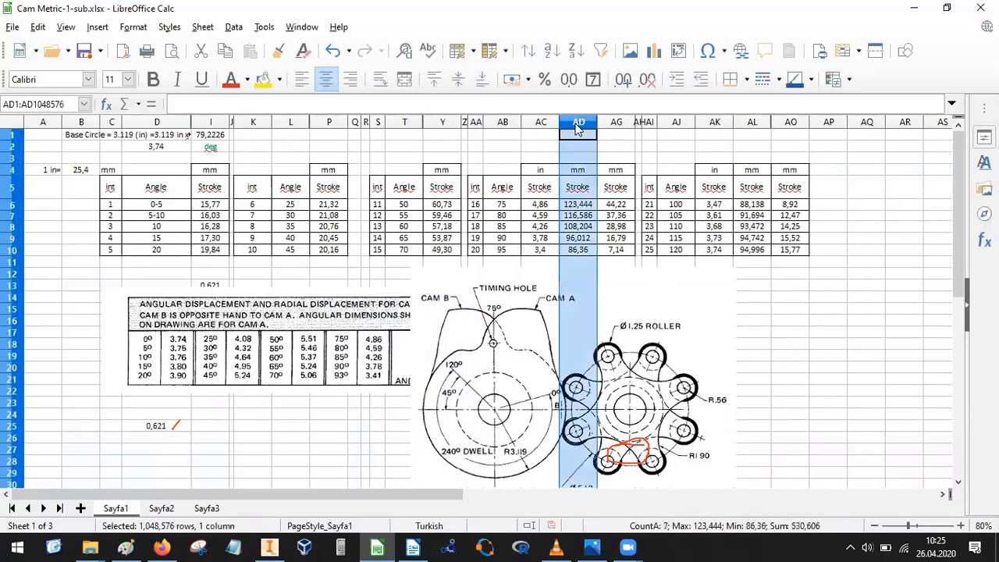
{"action": "left_click_drag", "start_coordinate": [577, 129], "coordinate": [544, 123]}
{"action": "right_click", "coordinate": [544, 123]}
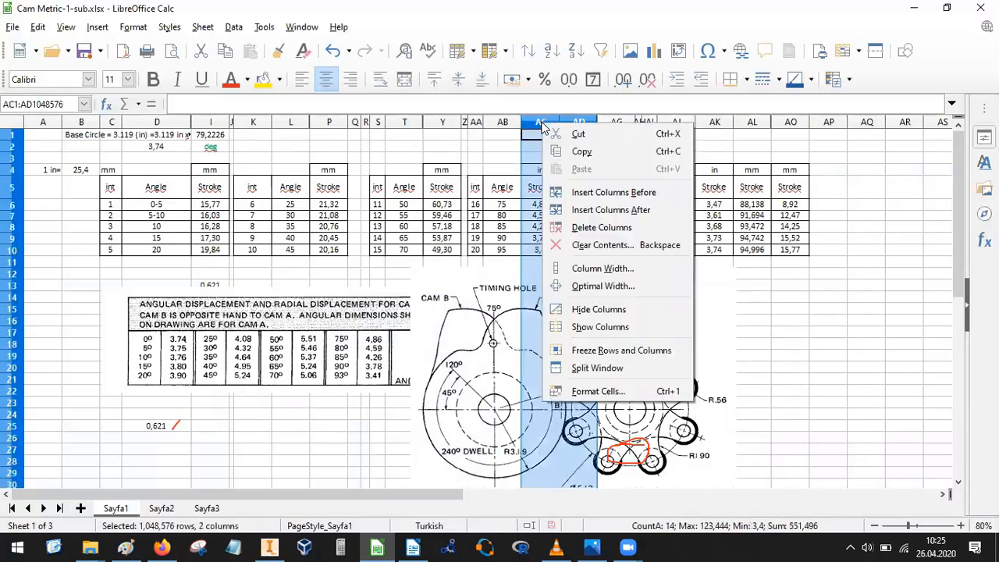
{"action": "left_click", "coordinate": [601, 310]}
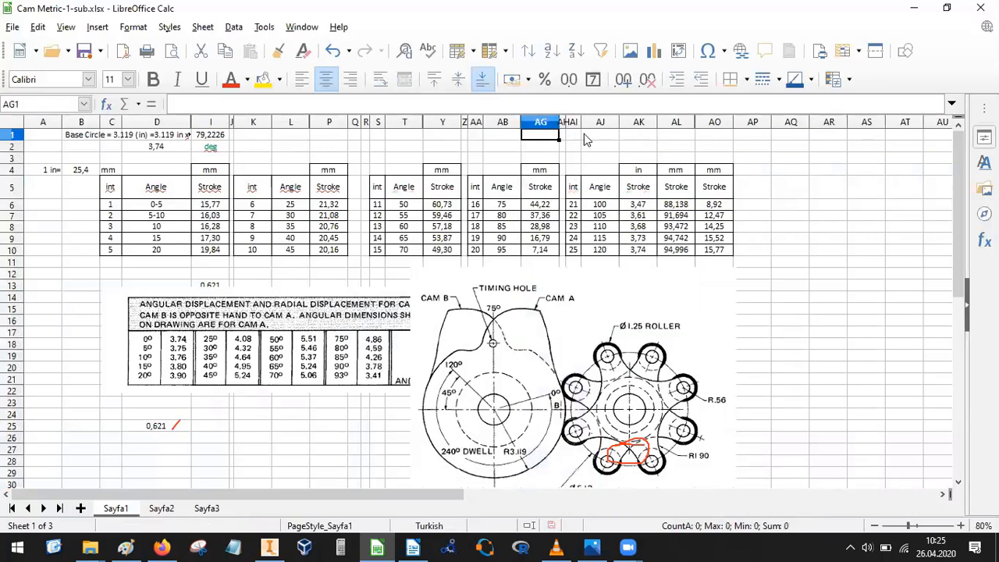
Hide the intermediate Stroke columns AK and AL in the block for intervals 21 to 25.
{"action": "left_click_drag", "start_coordinate": [642, 122], "coordinate": [671, 125]}
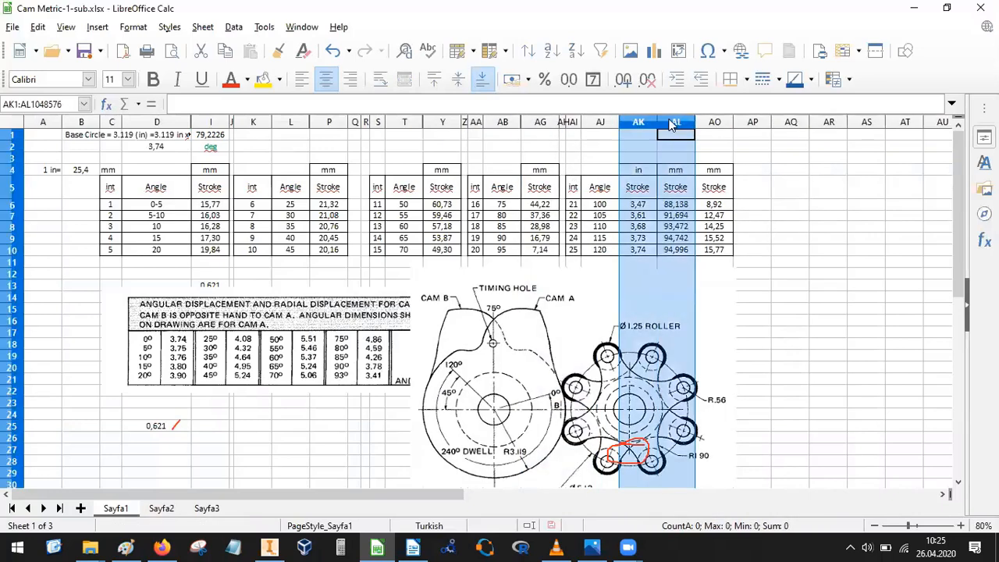
{"action": "right_click", "coordinate": [671, 124]}
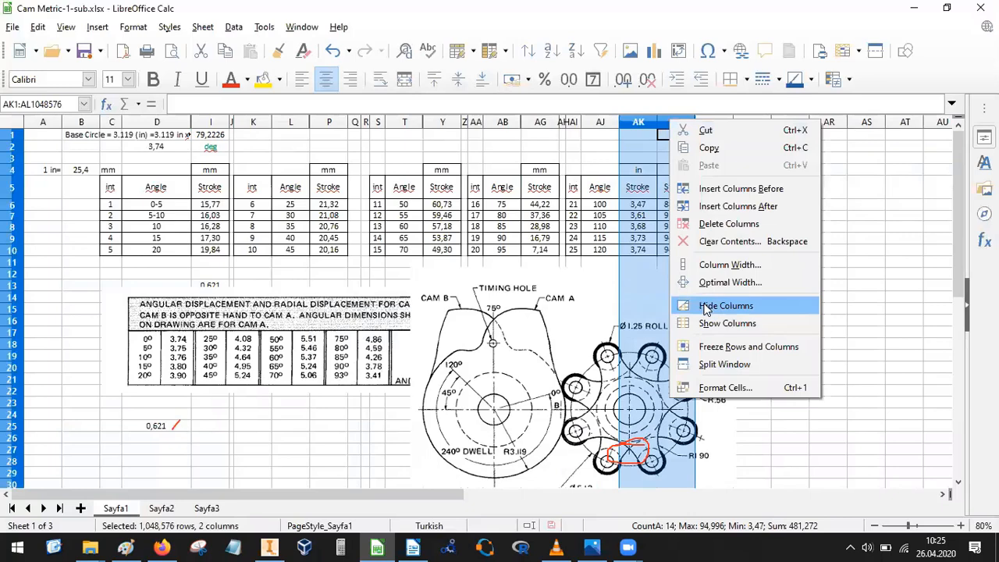
{"action": "left_click", "coordinate": [704, 308]}
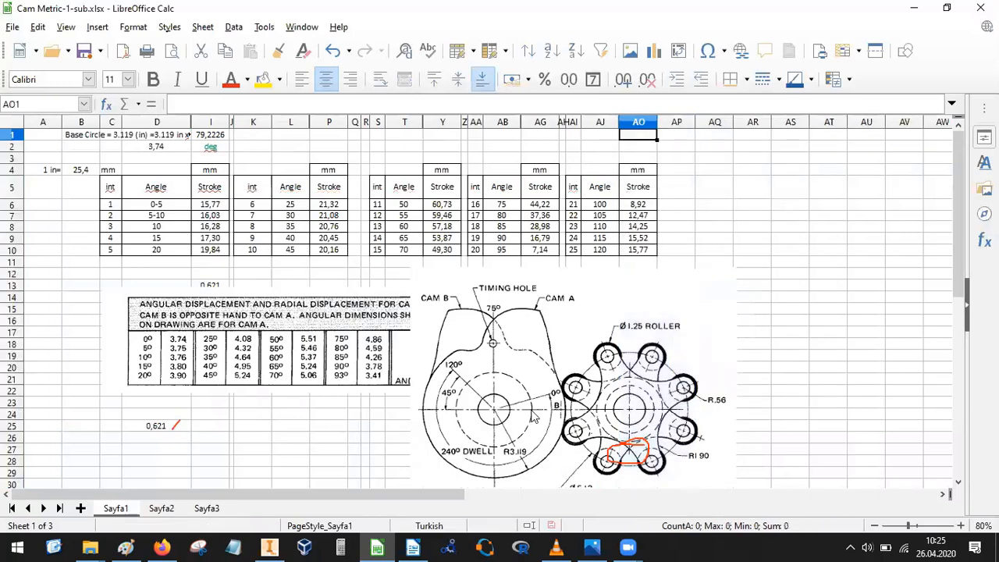
Move the cam drawing image sideways so it uncovers the full angular displacement table image, then deselect it.
{"action": "left_click", "coordinate": [634, 395]}
{"action": "left_click_drag", "start_coordinate": [506, 395], "coordinate": [610, 399]}
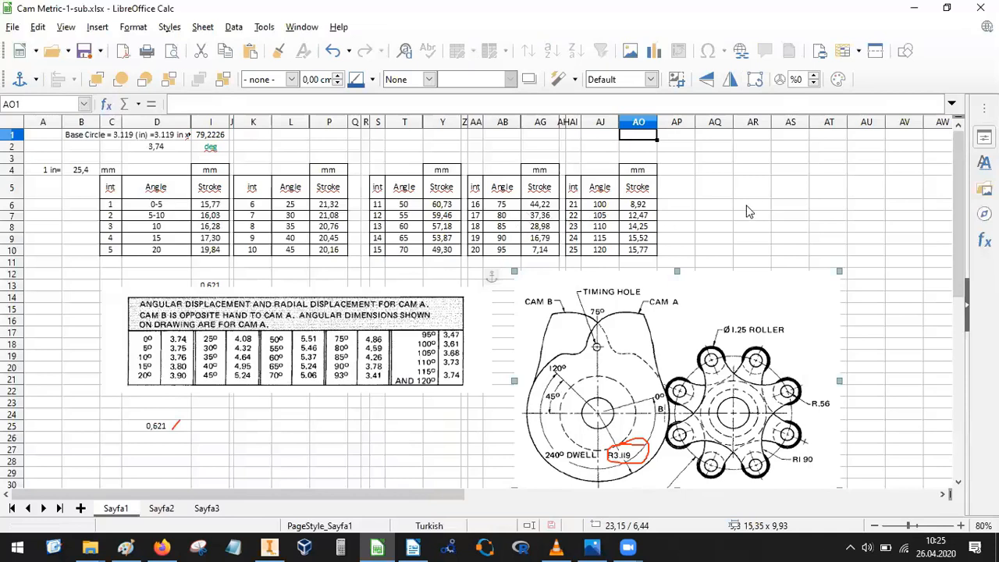
{"action": "left_click", "coordinate": [685, 208]}
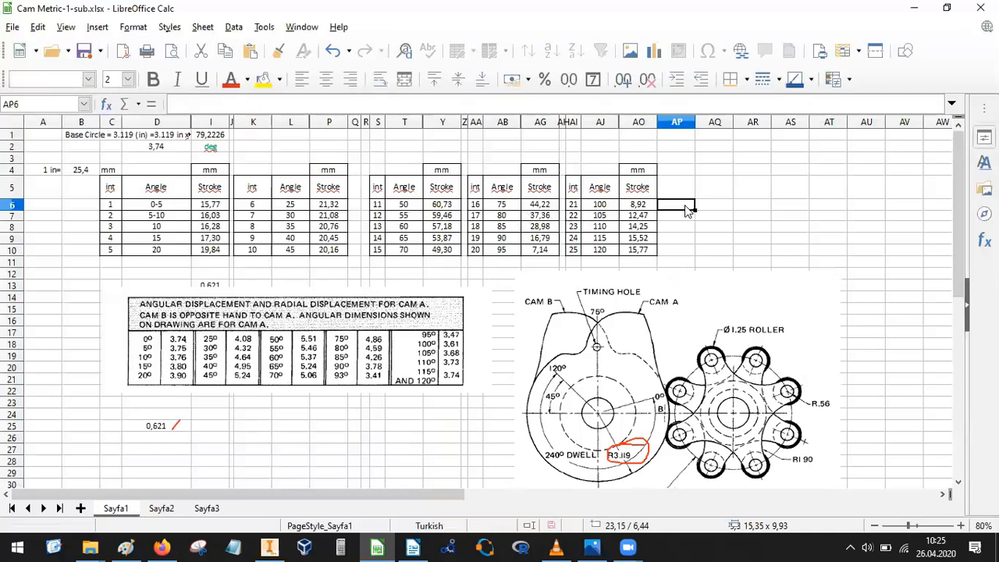
Review the final angle in AJ10, the base circle note in B1 and the stroke values in I6:I10.
{"action": "left_click", "coordinate": [599, 253]}
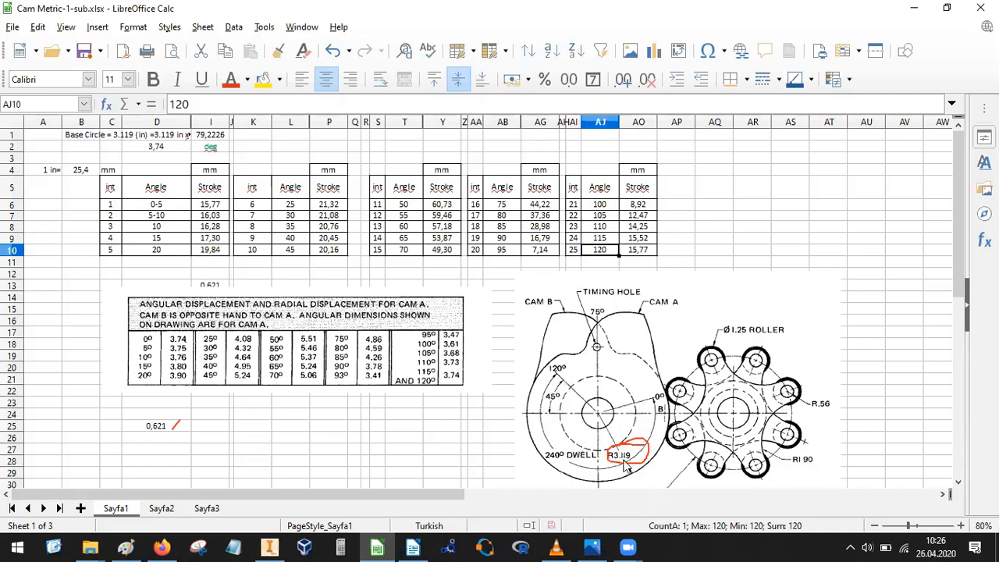
{"action": "left_click", "coordinate": [83, 135]}
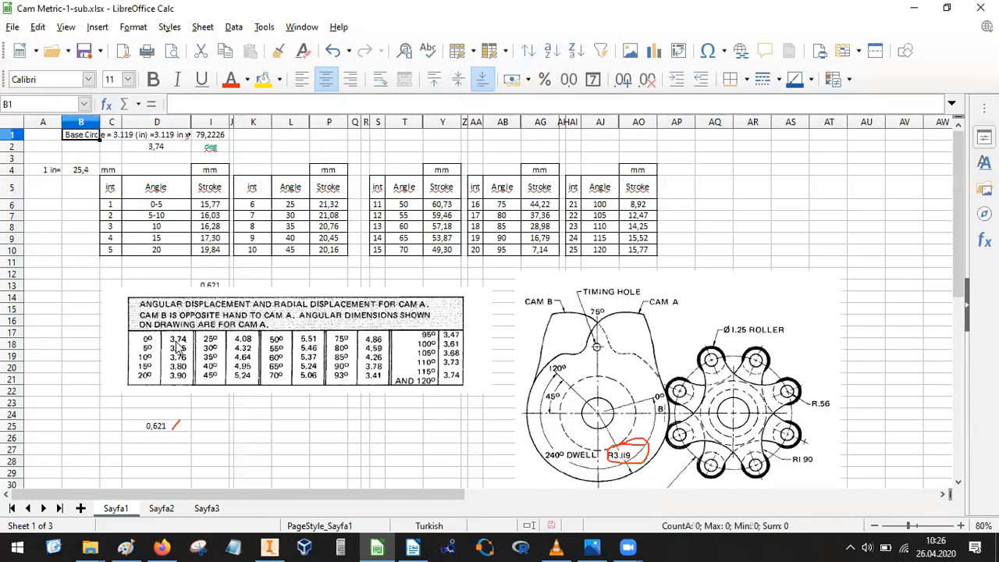
{"action": "left_click_drag", "start_coordinate": [208, 205], "coordinate": [213, 251]}
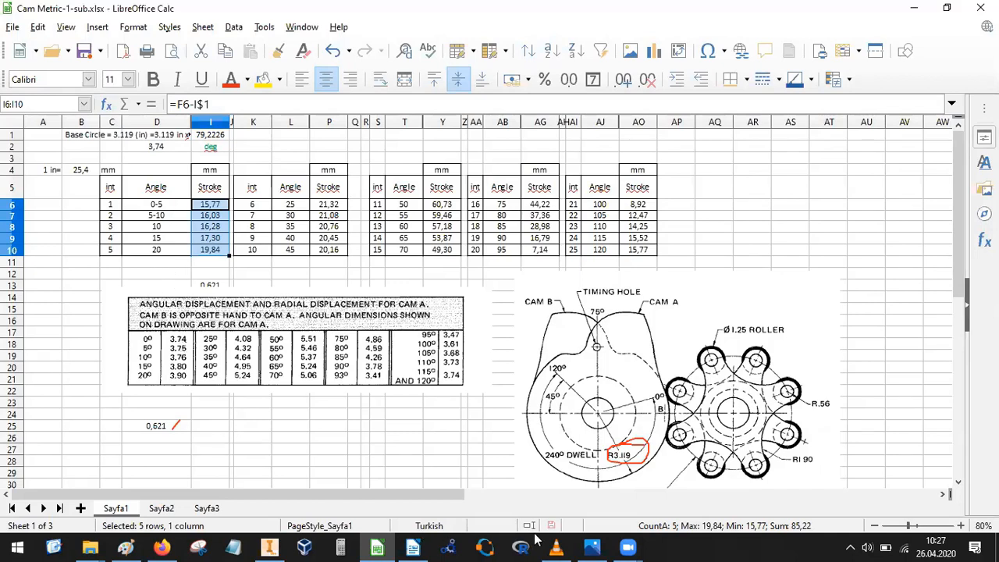
Switch to Firefox and replay the "Week 9 - Cam Drive - Introduction" video, pausing at about 0:18 on the follower and cam explanation.
{"action": "left_click", "coordinate": [163, 547]}
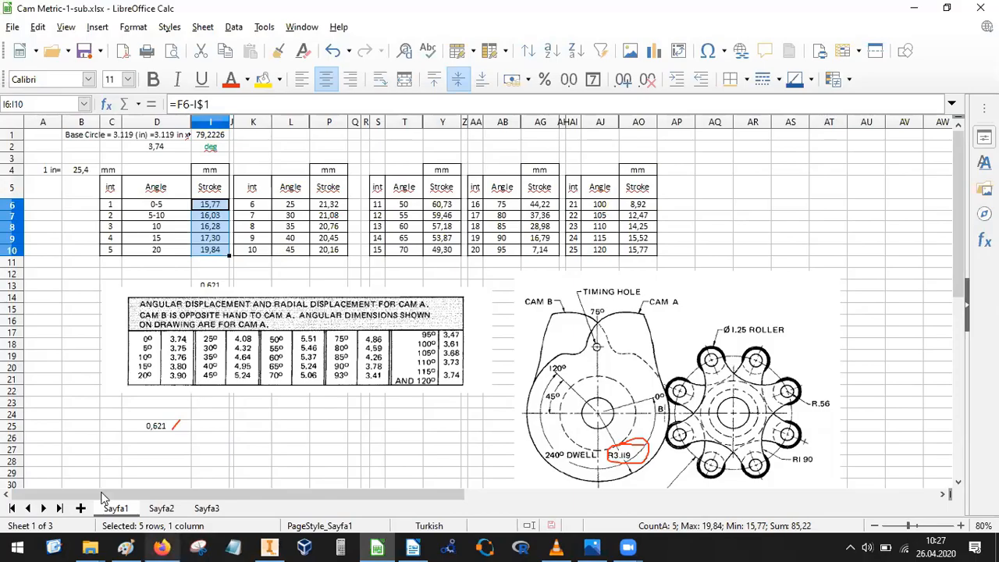
{"action": "left_click", "coordinate": [91, 453]}
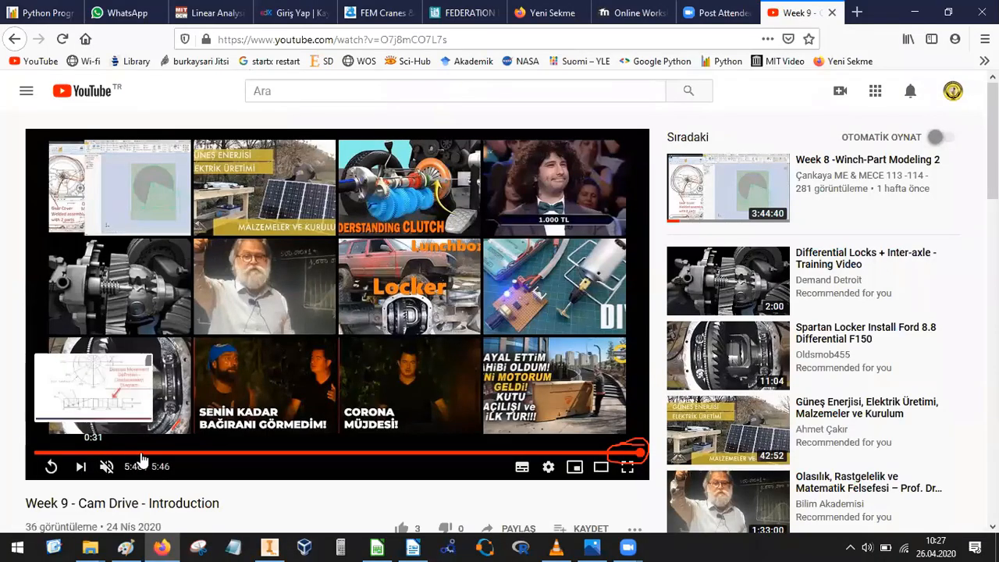
{"action": "left_click", "coordinate": [75, 453]}
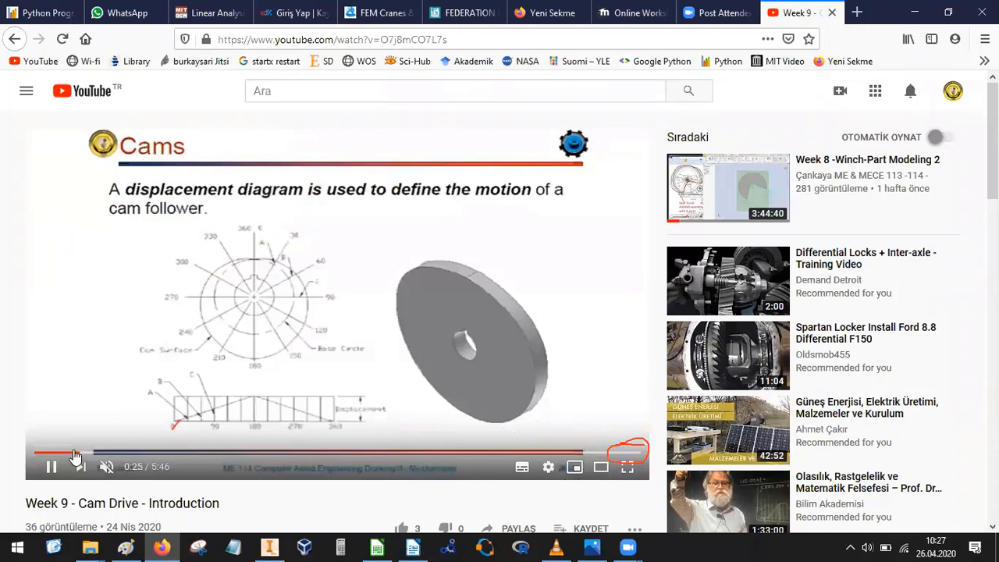
{"action": "left_click", "coordinate": [71, 453]}
{"action": "left_click", "coordinate": [68, 453]}
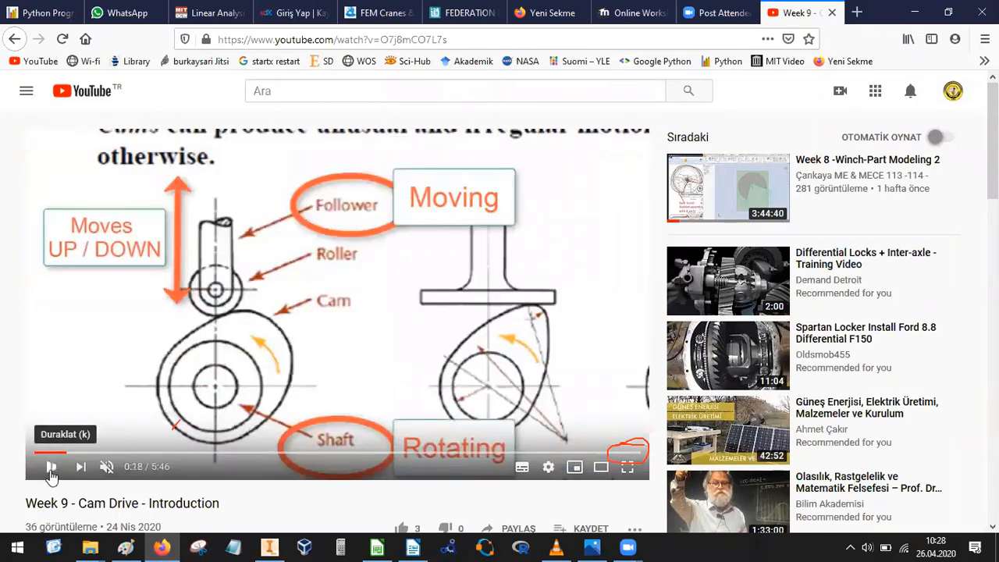
{"action": "left_click", "coordinate": [51, 470]}
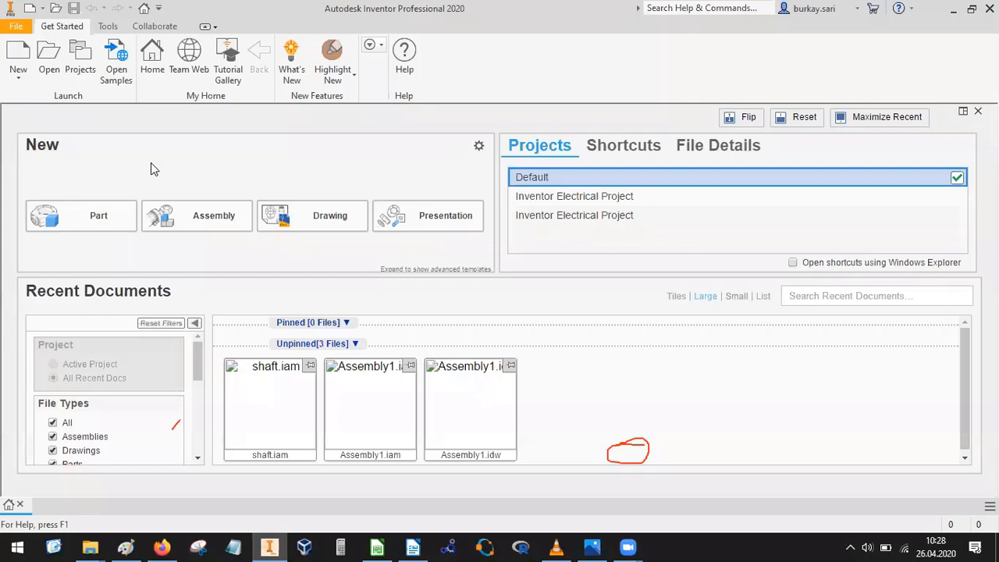
Create a new assembly from the Metric template Standard (mm).iam.
{"action": "left_click", "coordinate": [21, 61]}
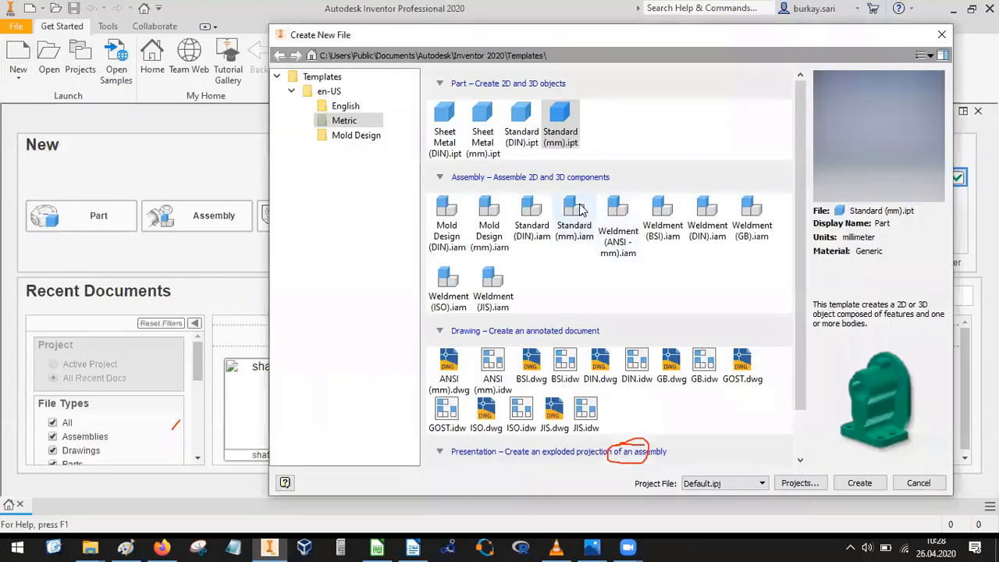
{"action": "left_click", "coordinate": [582, 211]}
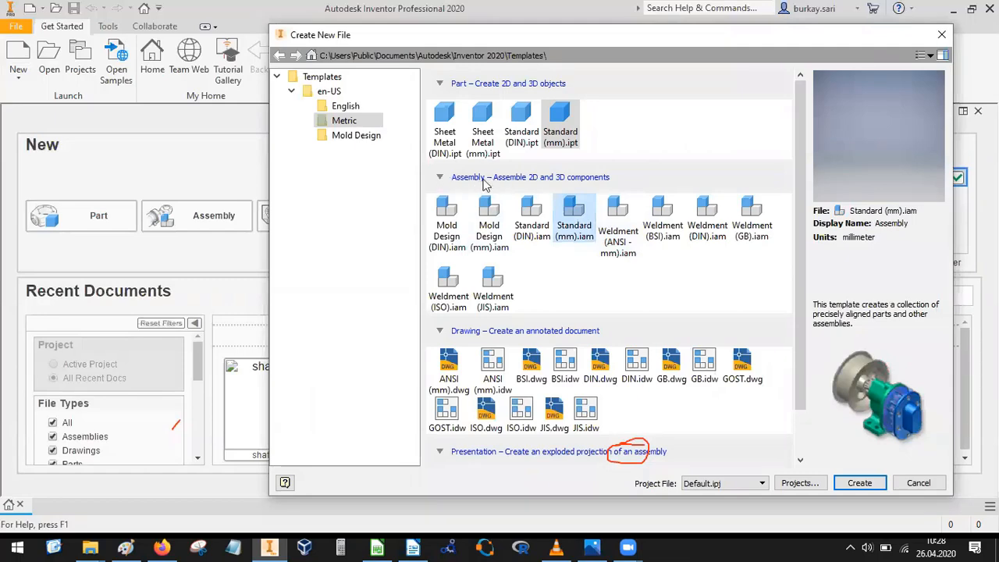
{"action": "double_click", "coordinate": [572, 225]}
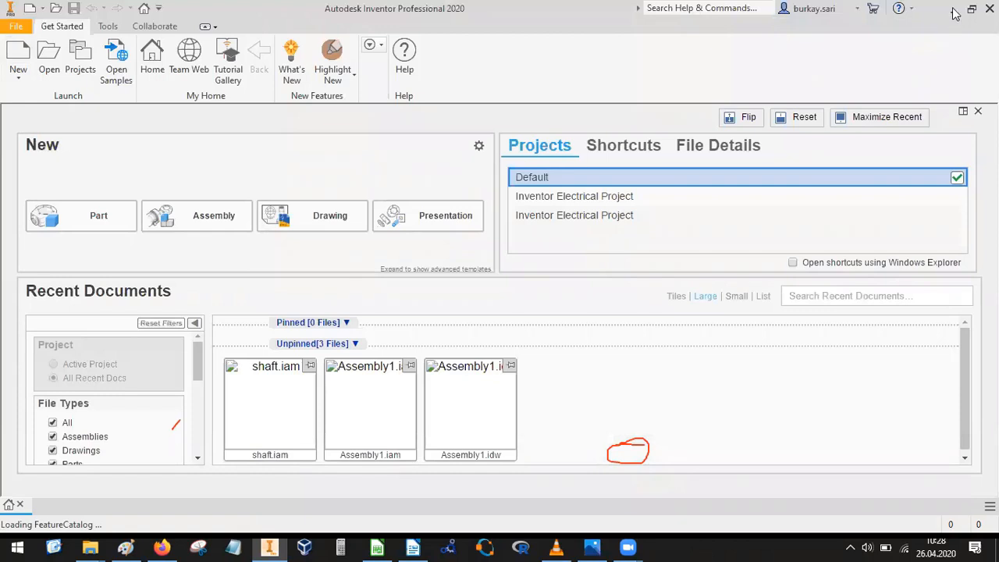
Switch to the desktop and run the PxKeystrokesUi program as administrator.
{"action": "left_click", "coordinate": [53, 546]}
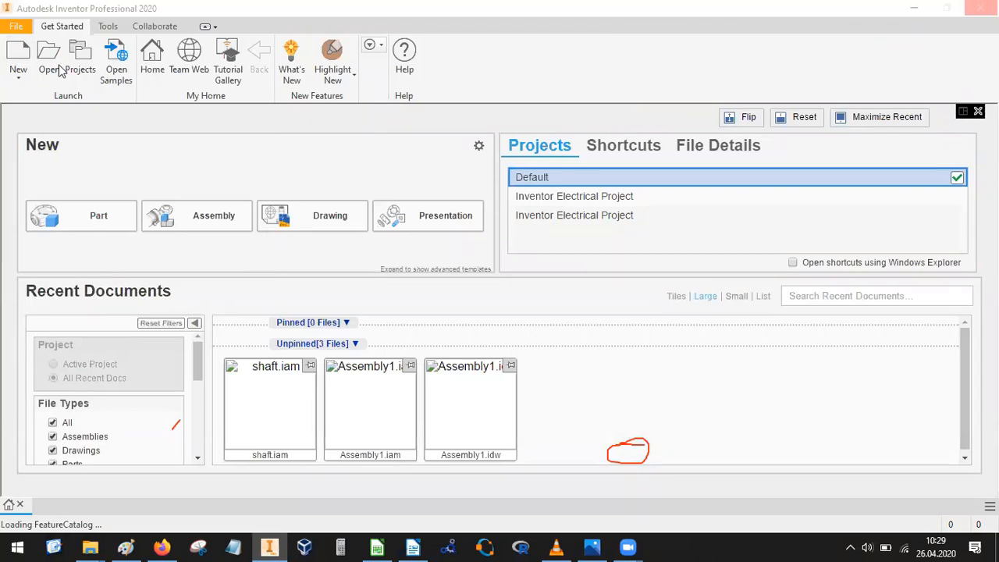
{"action": "key", "text": "super+d"}
{"action": "right_click", "coordinate": [83, 22]}
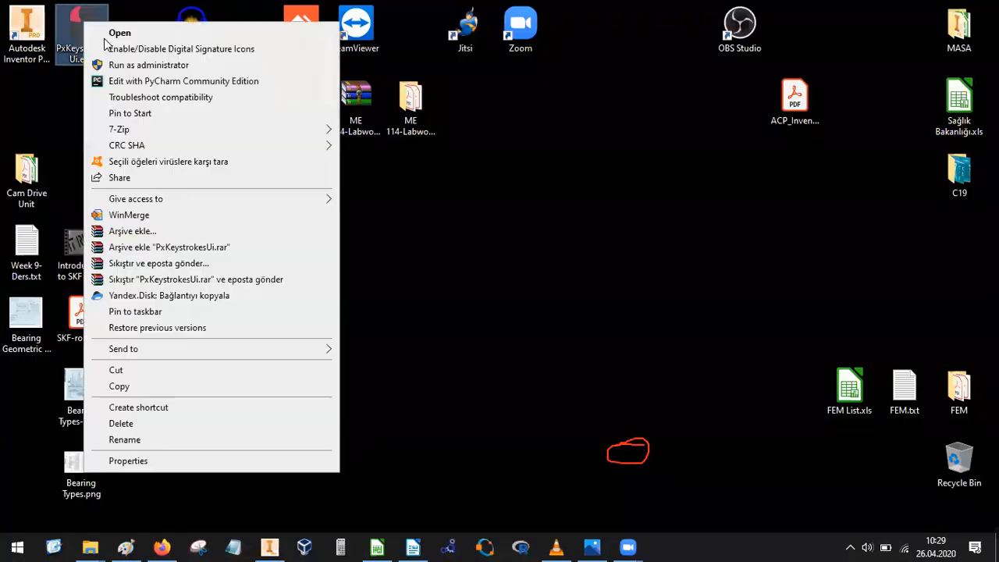
{"action": "left_click", "coordinate": [141, 65]}
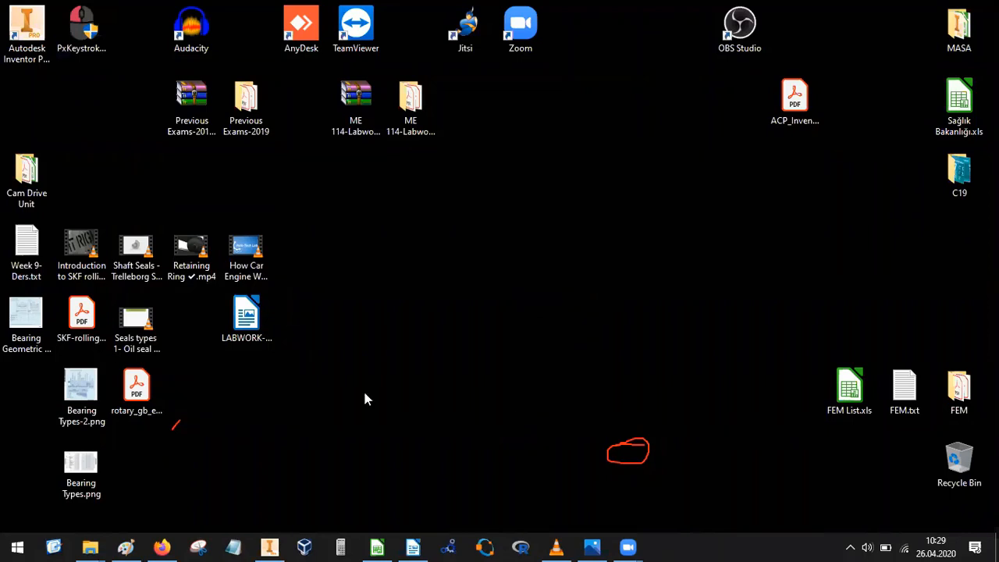
{"action": "left_click", "coordinate": [562, 335]}
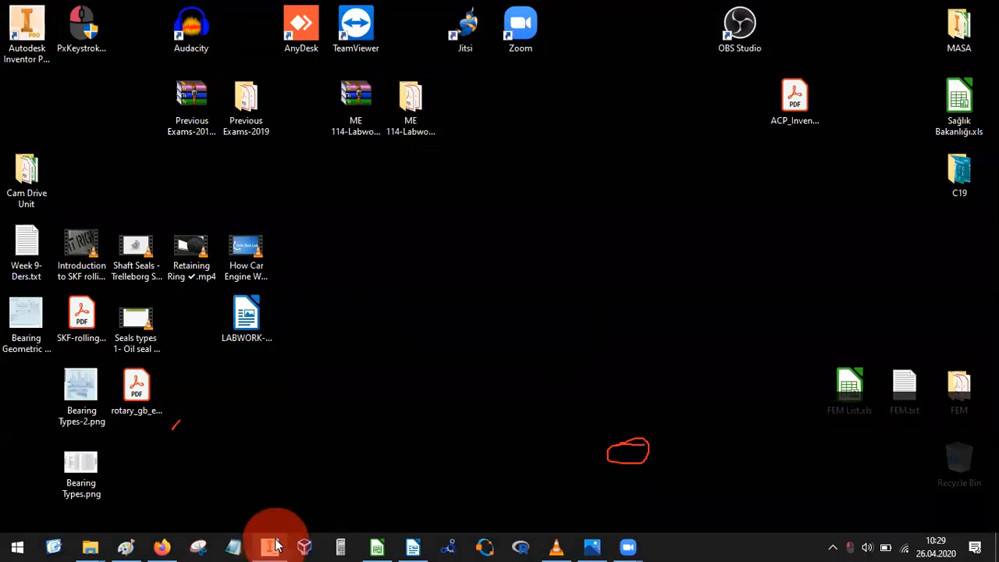
{"action": "mouse_move", "coordinate": [269, 539]}
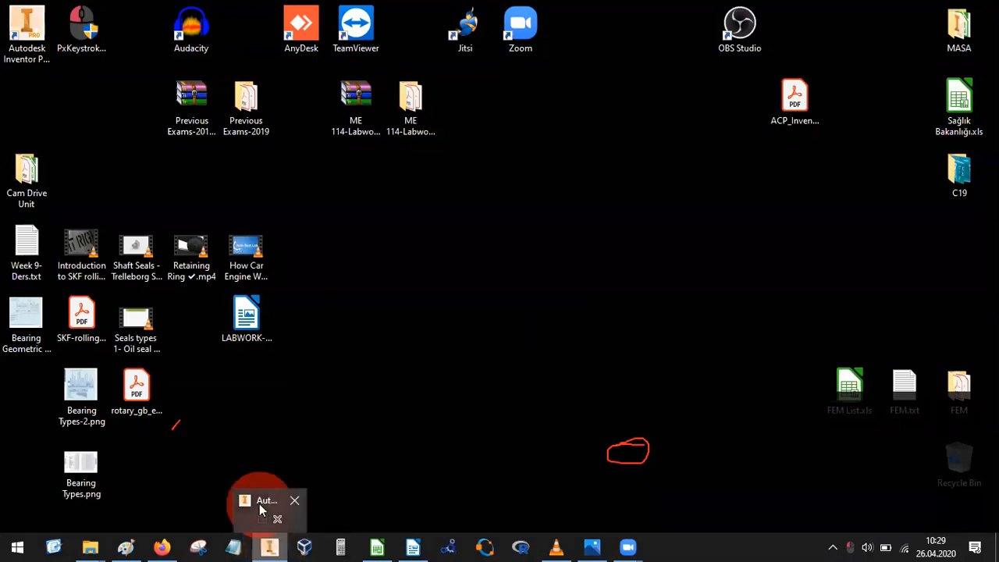
{"action": "left_click", "coordinate": [259, 504]}
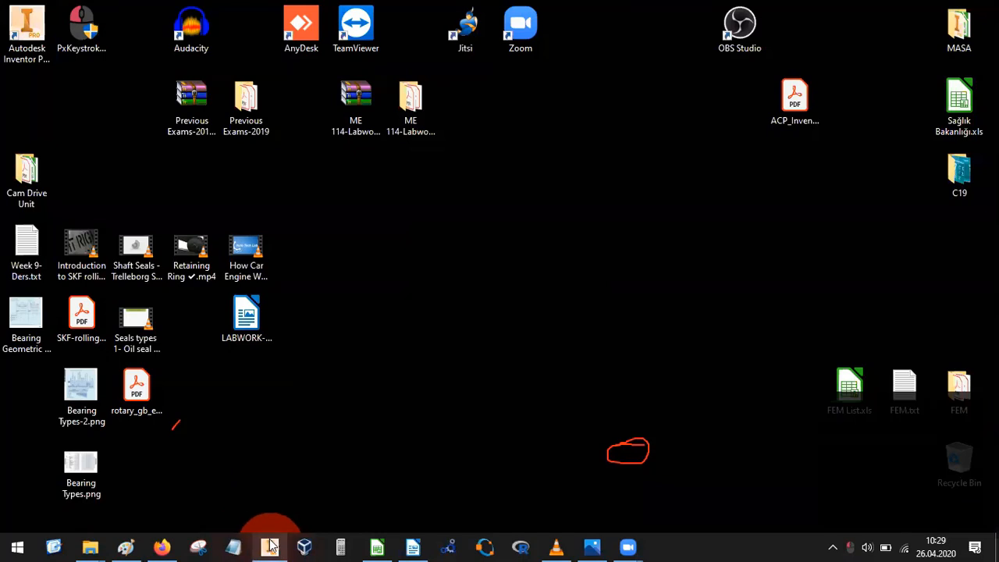
{"action": "left_click", "coordinate": [335, 447]}
{"action": "left_click", "coordinate": [268, 544]}
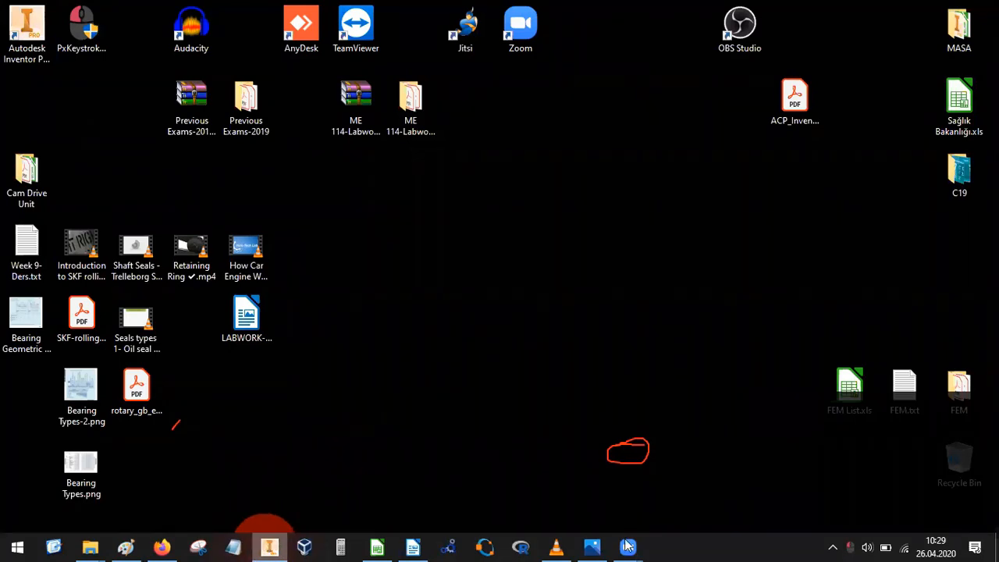
{"action": "left_click", "coordinate": [269, 546]}
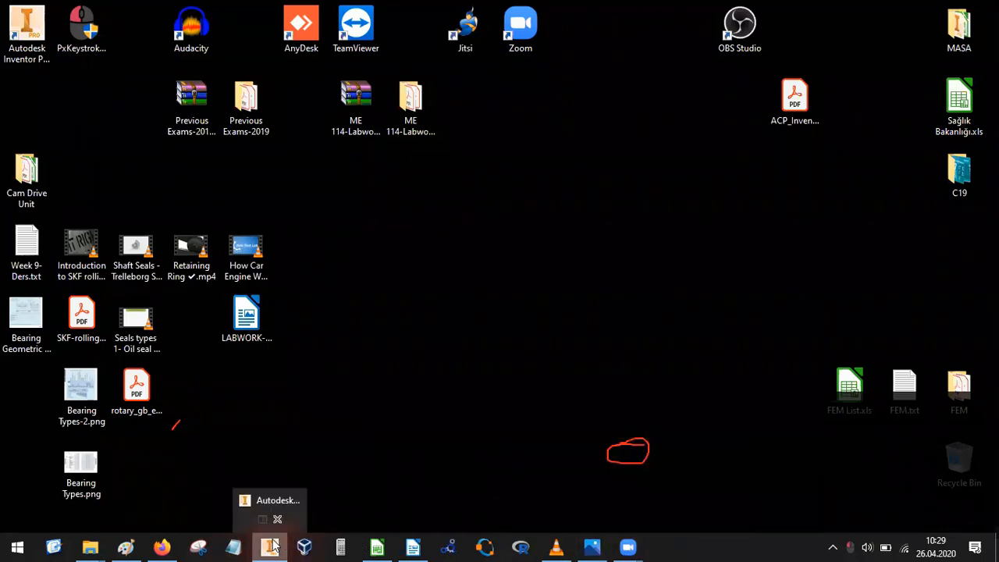
{"action": "left_click", "coordinate": [271, 547]}
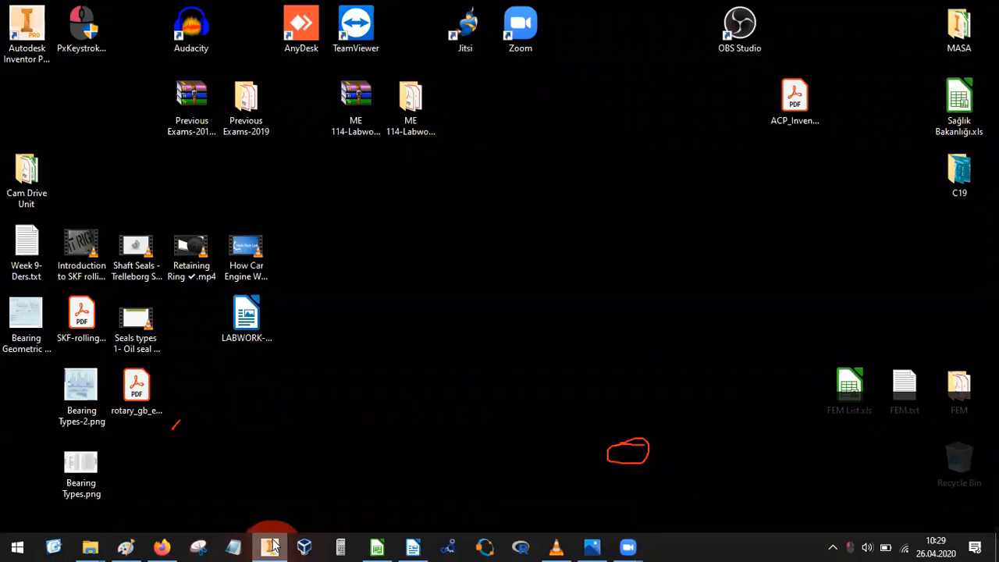
{"action": "key", "text": "alt+Tab"}
{"action": "key", "text": "alt+Tab"}
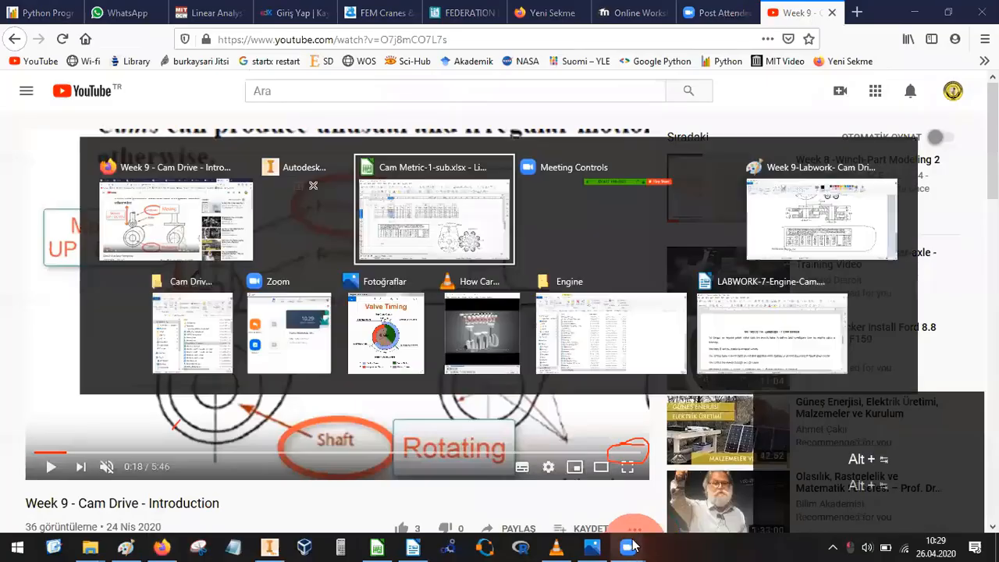
{"action": "mouse_move", "coordinate": [629, 546]}
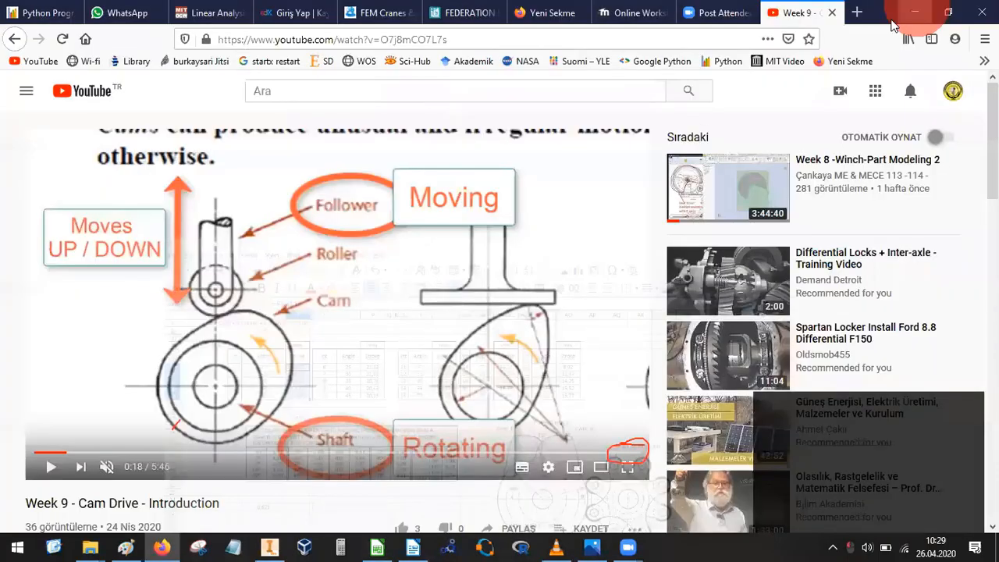
{"action": "left_click", "coordinate": [912, 10]}
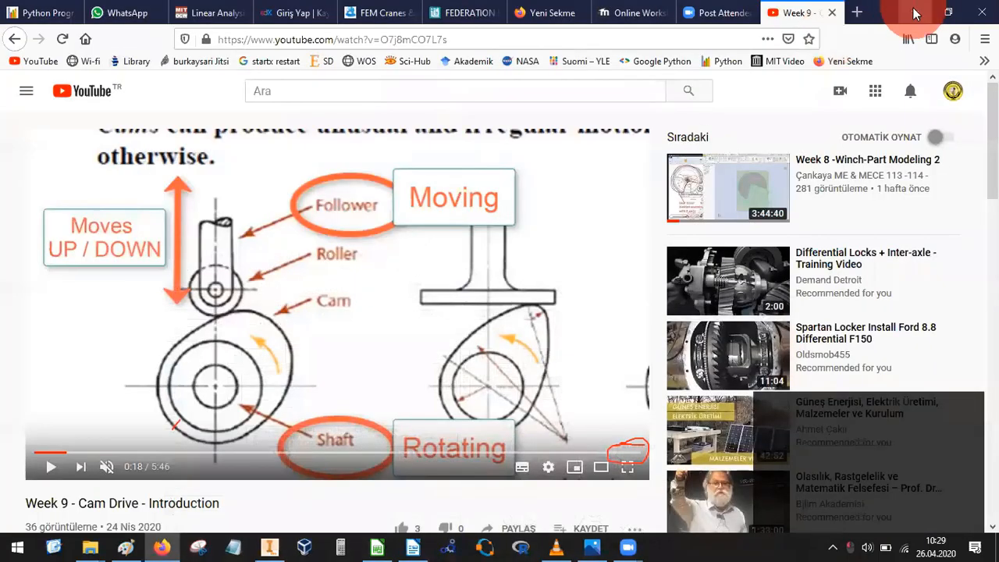
{"action": "left_click", "coordinate": [914, 13]}
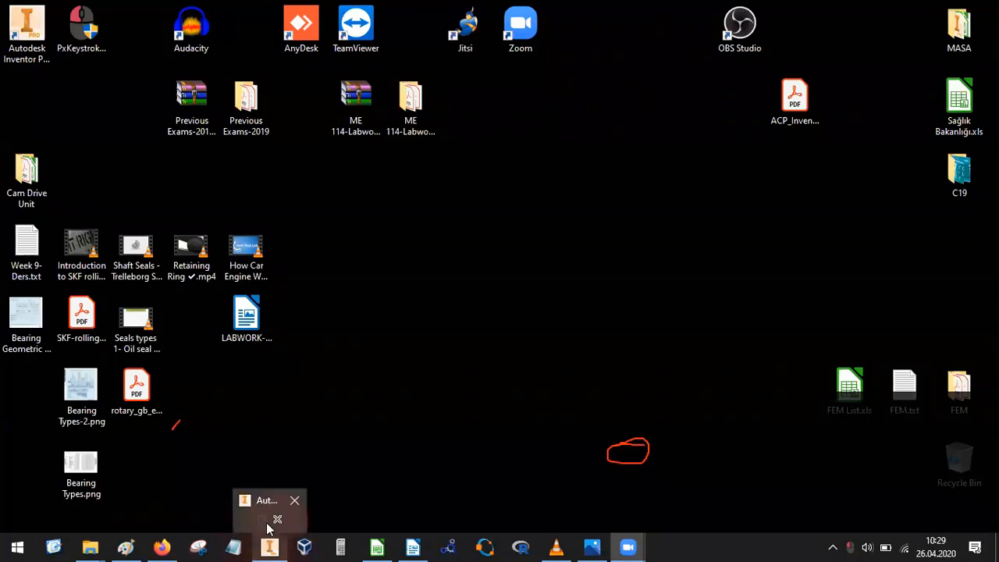
{"action": "left_click", "coordinate": [269, 529]}
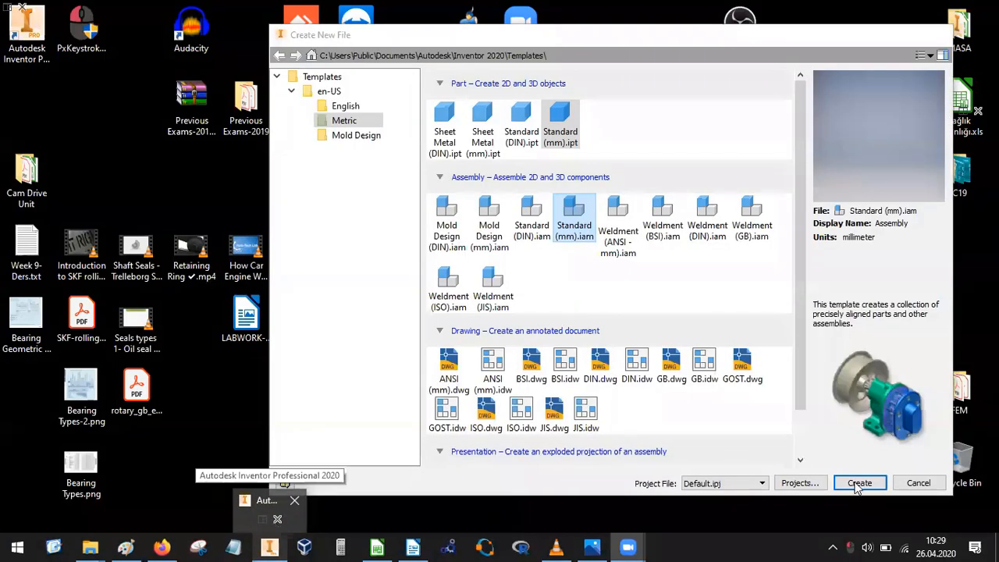
{"action": "left_click", "coordinate": [279, 547]}
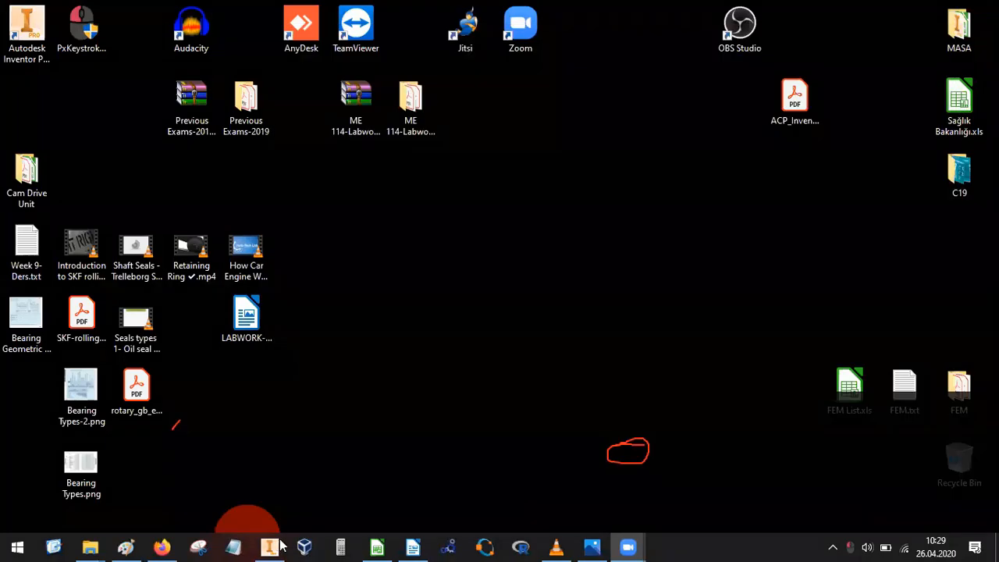
{"action": "key", "text": "alt+Tab"}
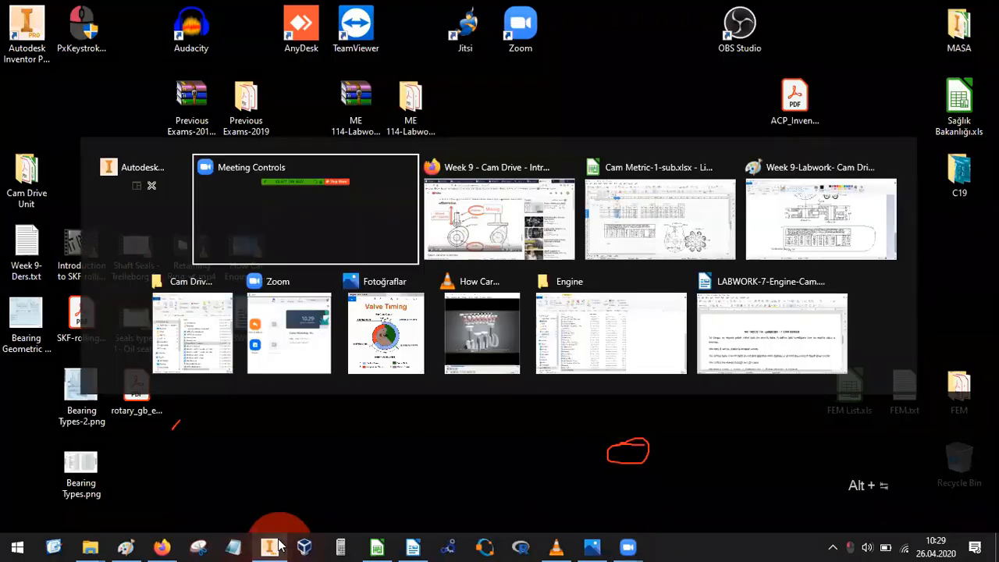
{"action": "key", "text": "alt+Tab"}
{"action": "key", "text": "alt+Tab"}
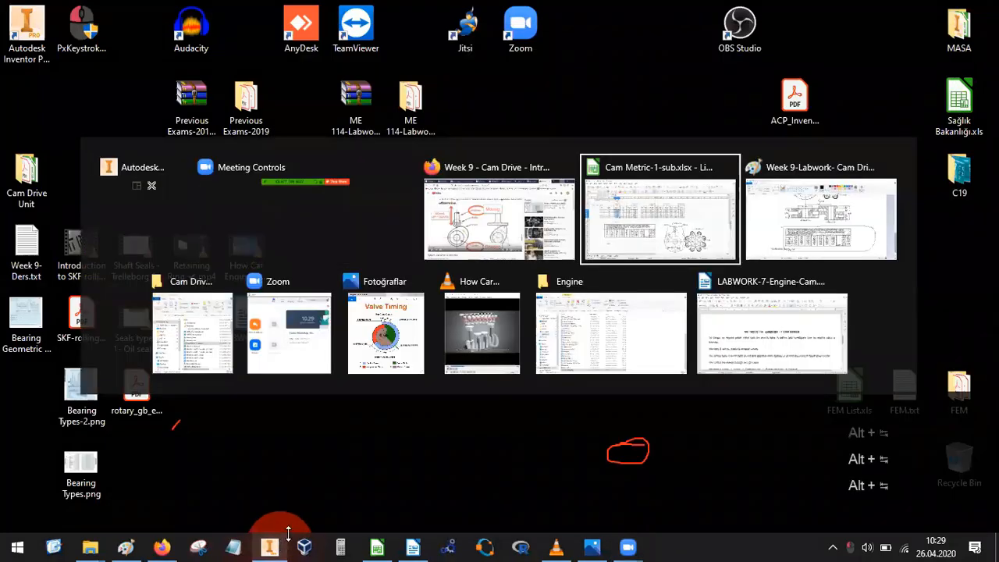
{"action": "key", "text": "alt+Tab"}
{"action": "key", "text": "alt+Tab"}
{"action": "key", "text": "alt+Tab"}
{"action": "key", "text": "alt+Tab"}
{"action": "key", "text": "alt+Tab"}
{"action": "key", "text": "alt+Tab"}
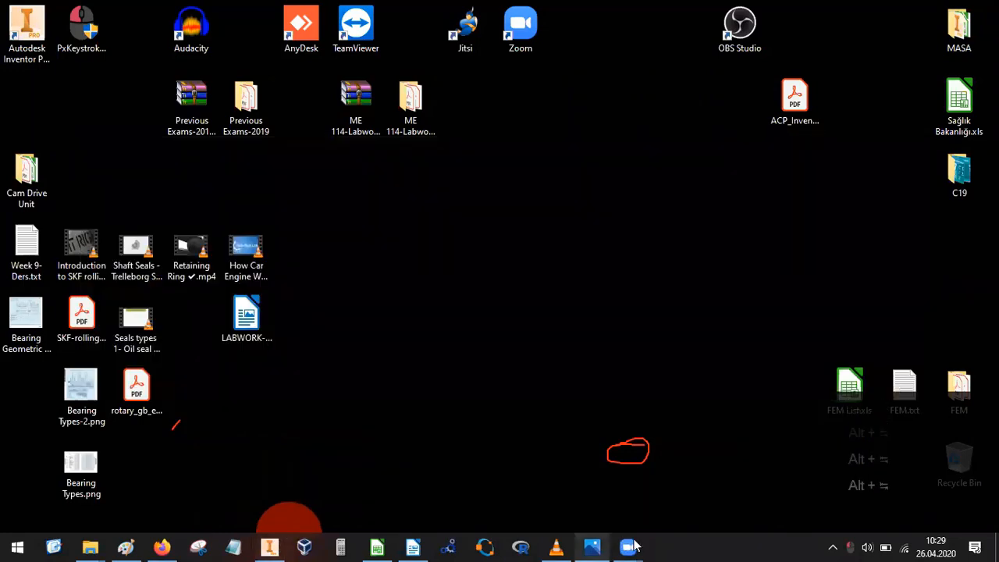
{"action": "left_click", "coordinate": [593, 546]}
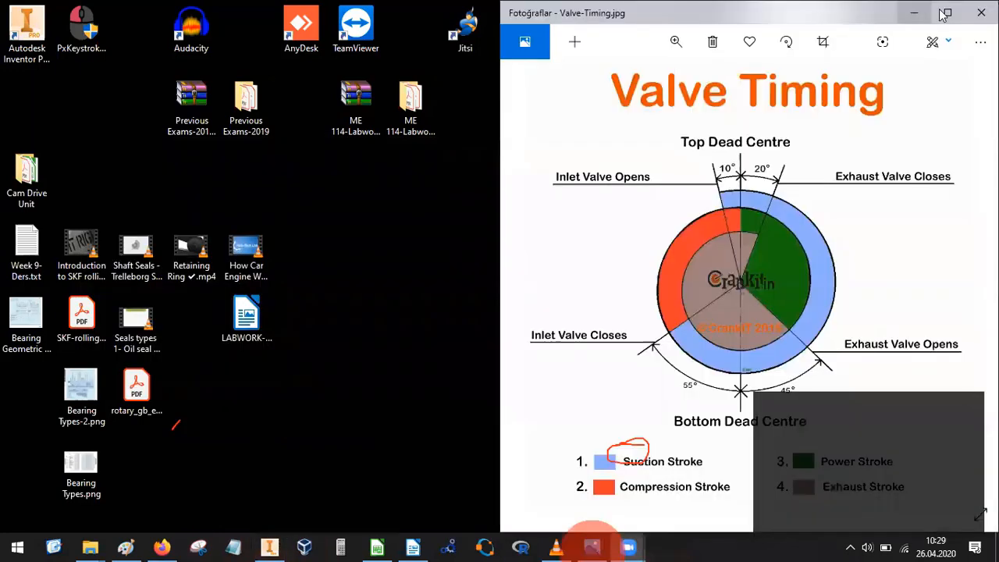
{"action": "left_click", "coordinate": [937, 15]}
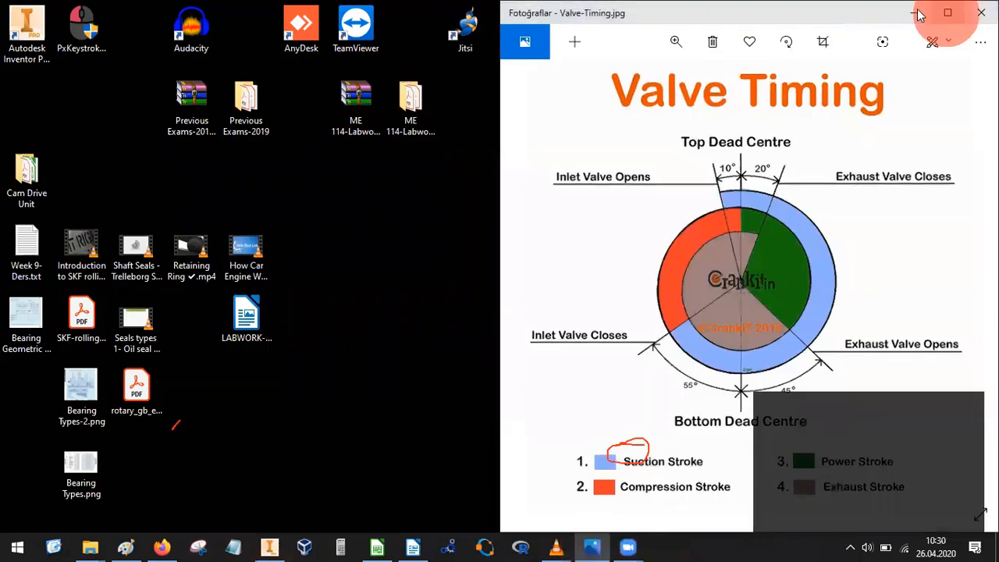
{"action": "left_click", "coordinate": [920, 16]}
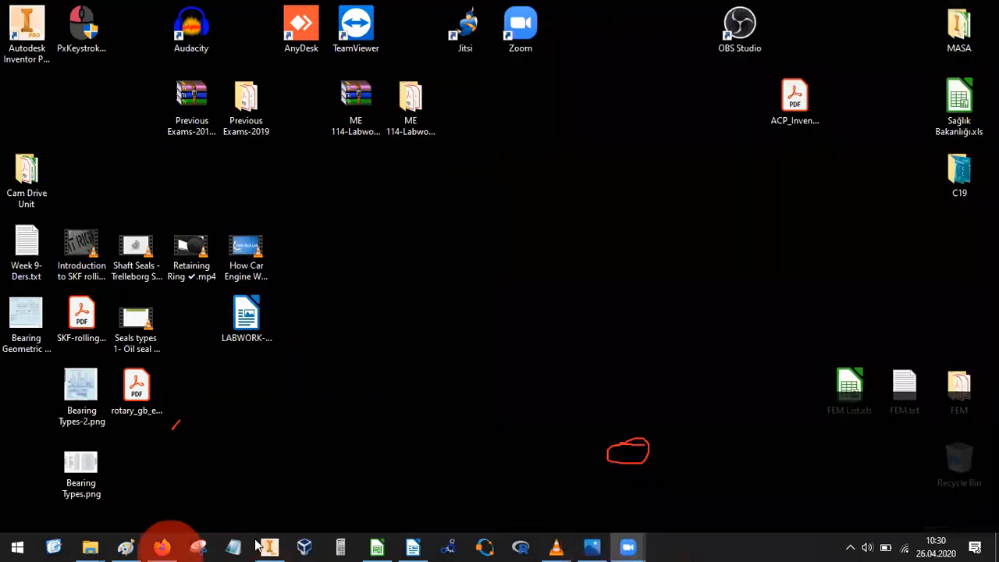
Switch to Inventor, start the Disc Cam generator in the new assembly and agree to save the assembly first.
{"action": "left_click", "coordinate": [265, 545]}
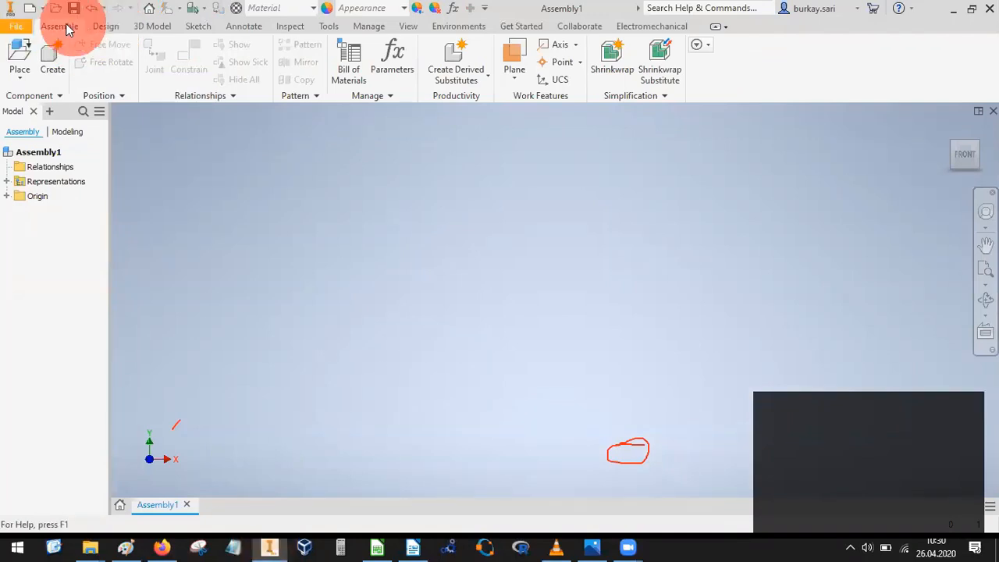
{"action": "left_click", "coordinate": [107, 28]}
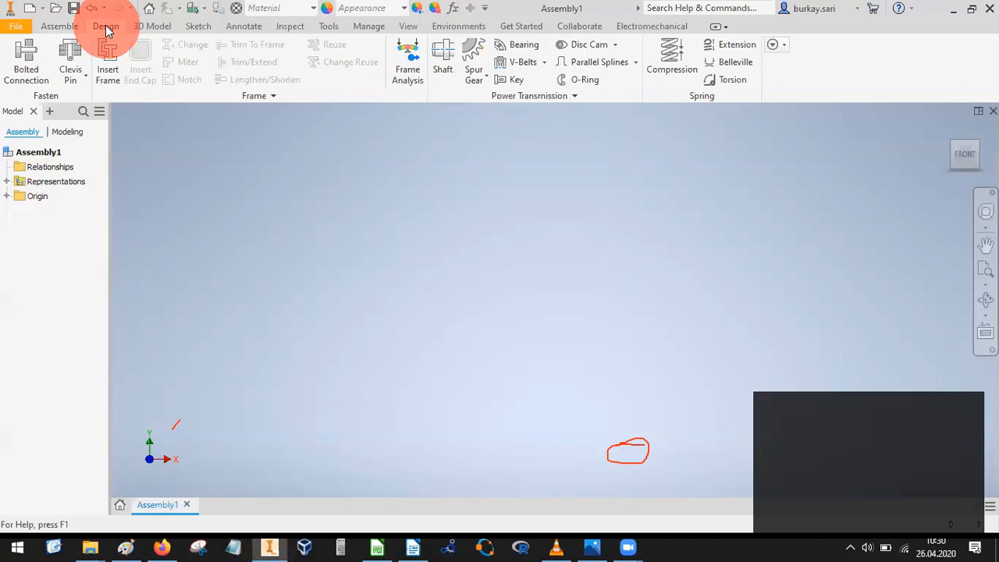
{"action": "left_click", "coordinate": [616, 46]}
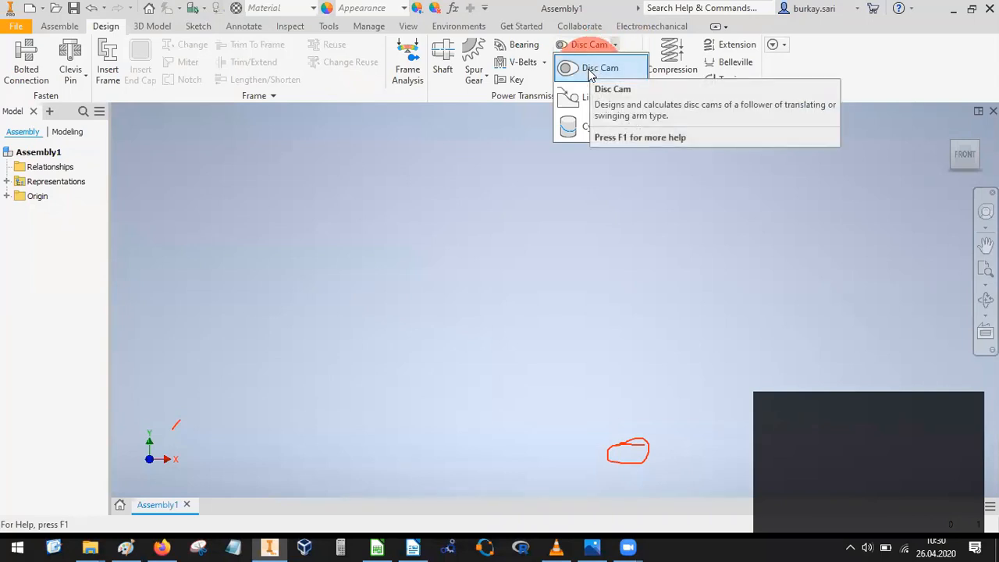
{"action": "left_click", "coordinate": [590, 71]}
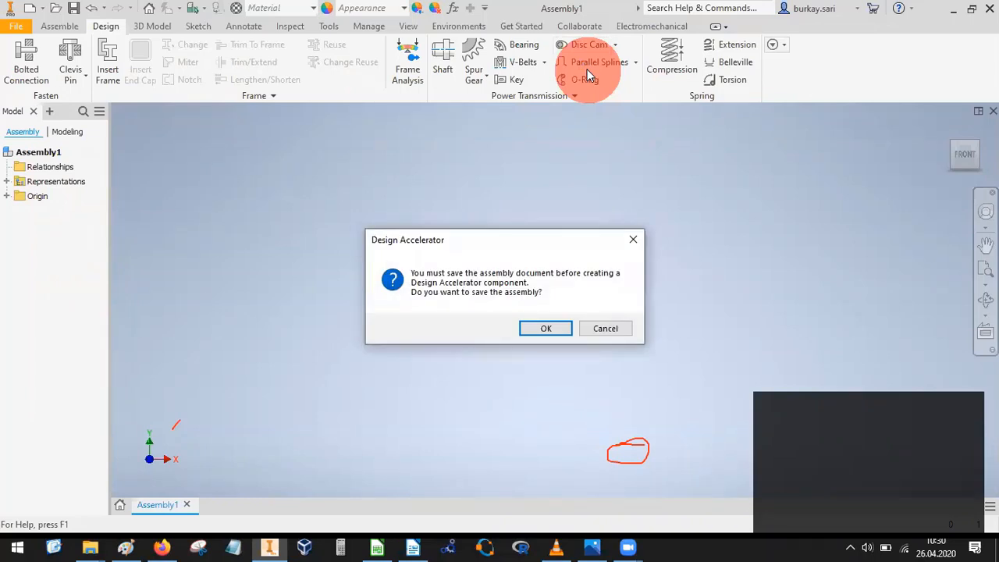
{"action": "left_click", "coordinate": [547, 329]}
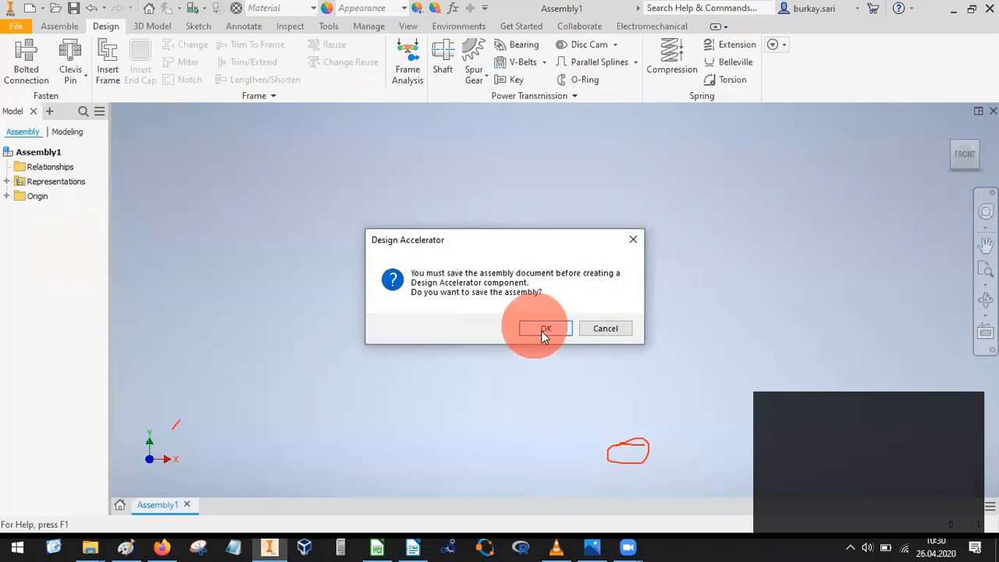
{"action": "left_click", "coordinate": [544, 331]}
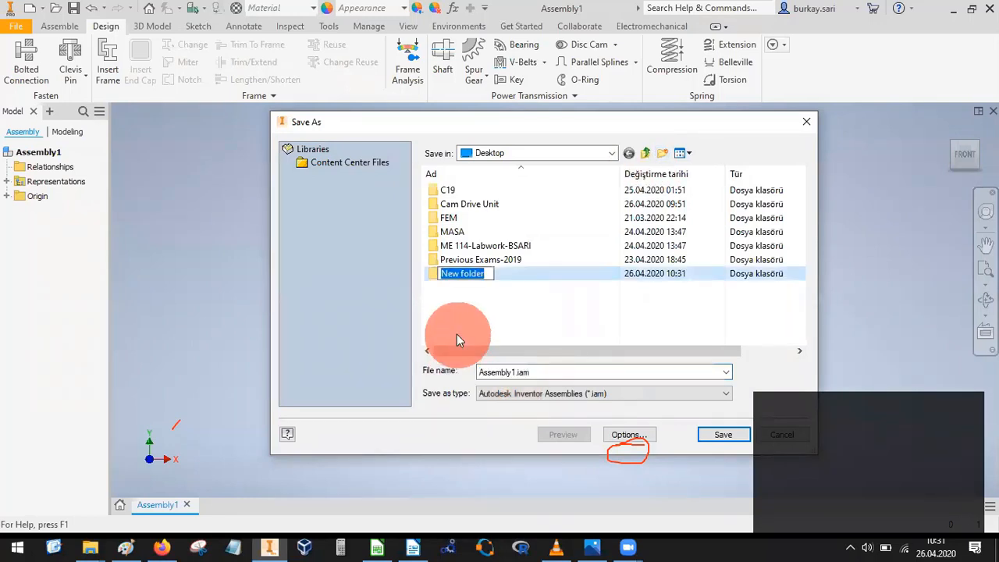
Name the new Desktop folder CAM_Drive and save the assembly in it as Assembly1.iam.
{"action": "type", "text": "CAM"}
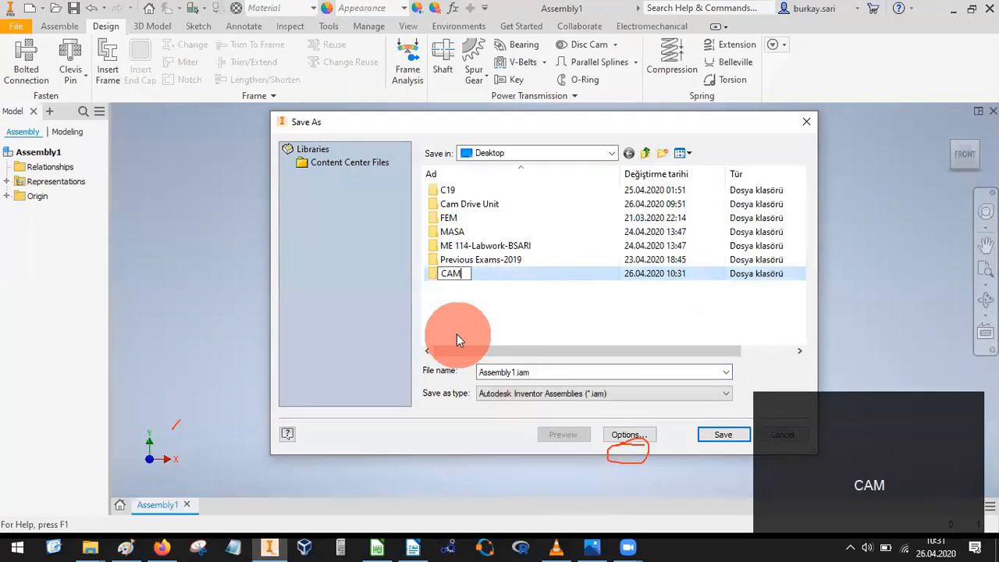
{"action": "type", "text": "_Dir"}
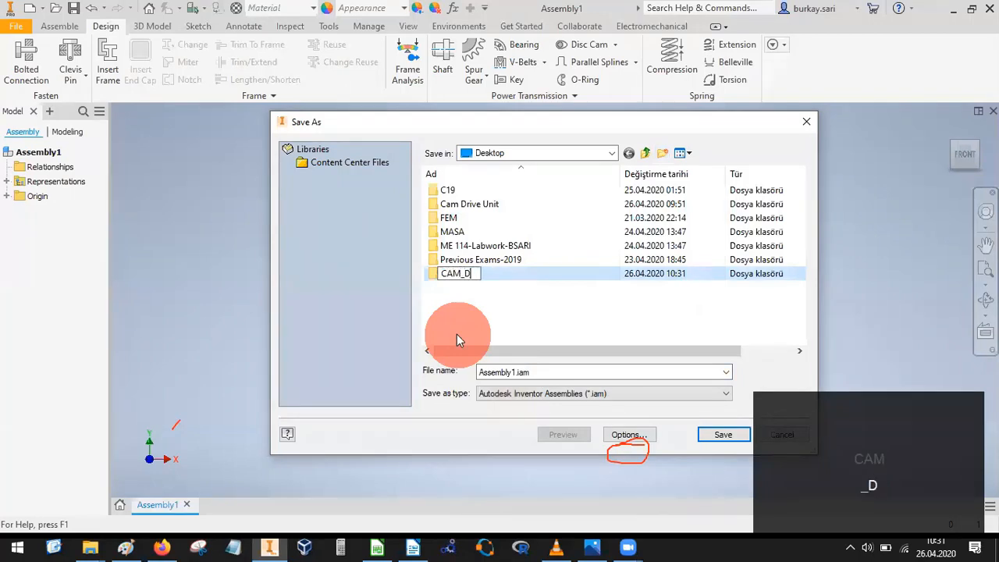
{"action": "key", "text": "BackSpace"}
{"action": "key", "text": "BackSpace"}
{"action": "type", "text": "rive"}
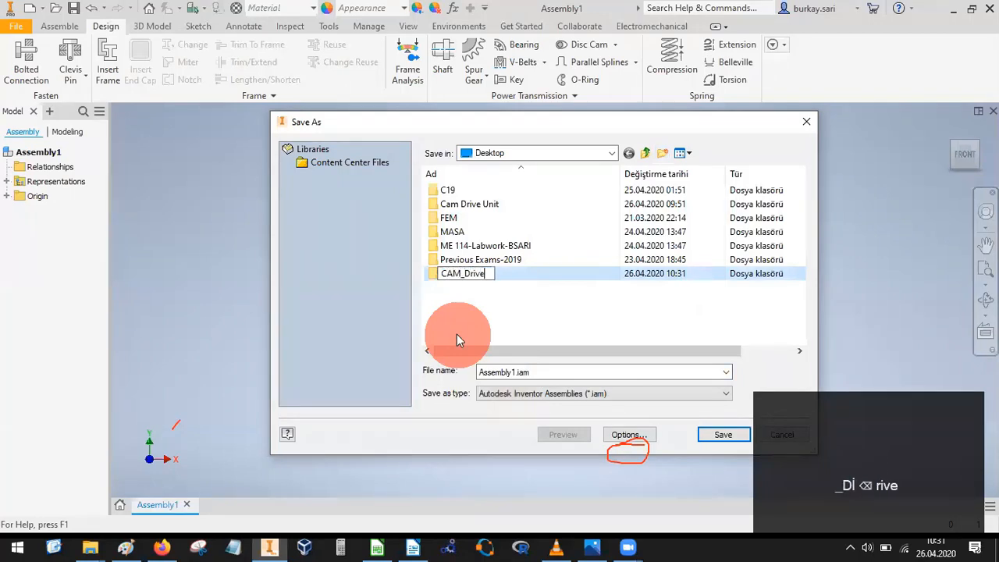
{"action": "key", "text": "Return"}
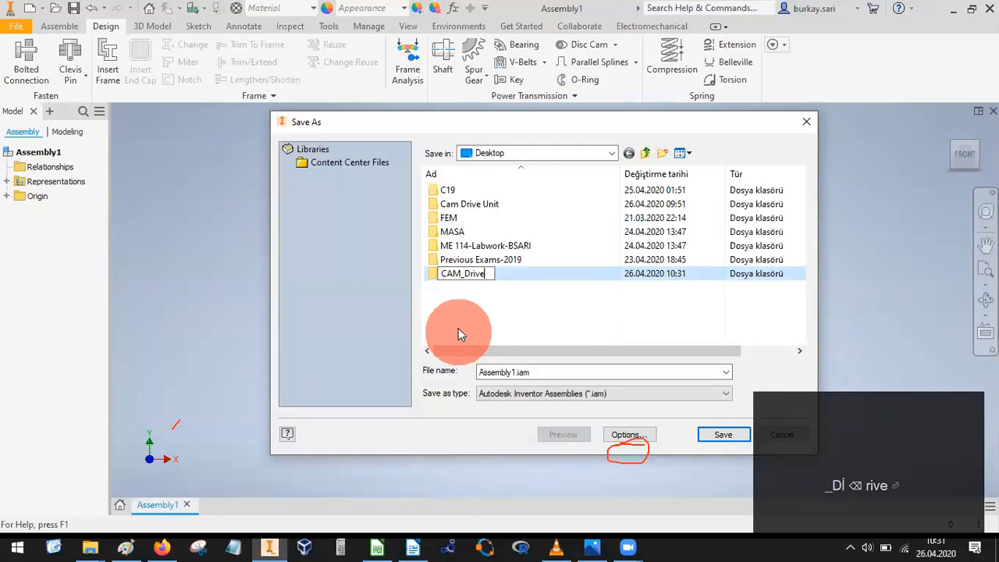
{"action": "double_click", "coordinate": [483, 275]}
{"action": "left_click", "coordinate": [724, 435]}
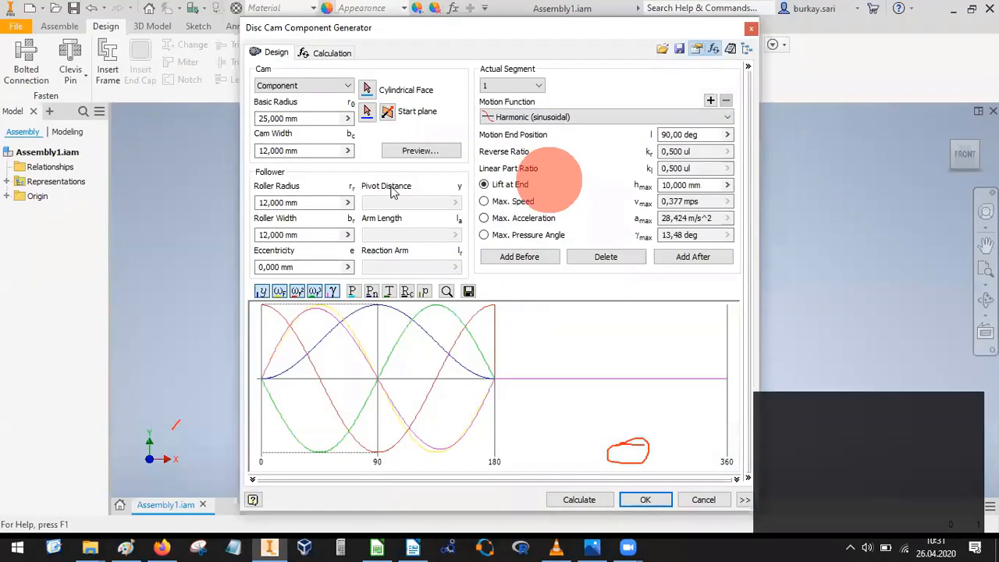
Hide the speed, acceleration, pulse and pressure angle curves, leaving only the lift curve in the cam motion graph.
{"action": "left_click", "coordinate": [454, 101]}
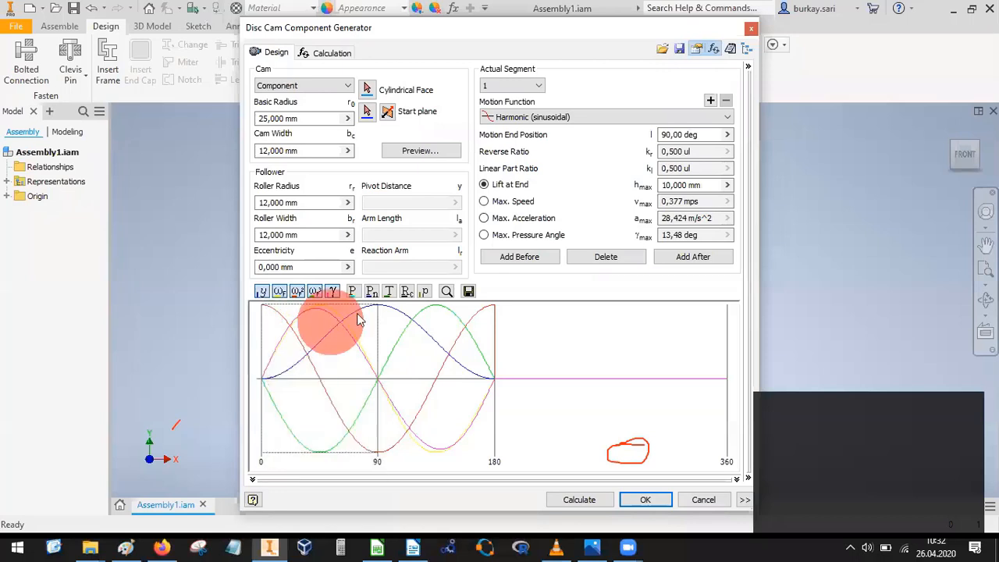
{"action": "mouse_move", "coordinate": [493, 380]}
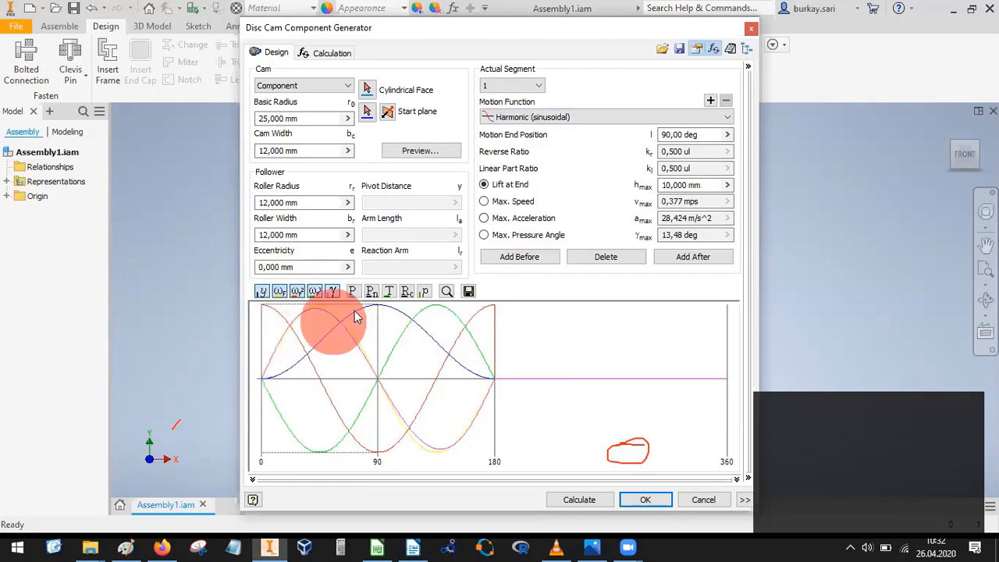
{"action": "left_click", "coordinate": [288, 292]}
{"action": "left_click", "coordinate": [300, 293]}
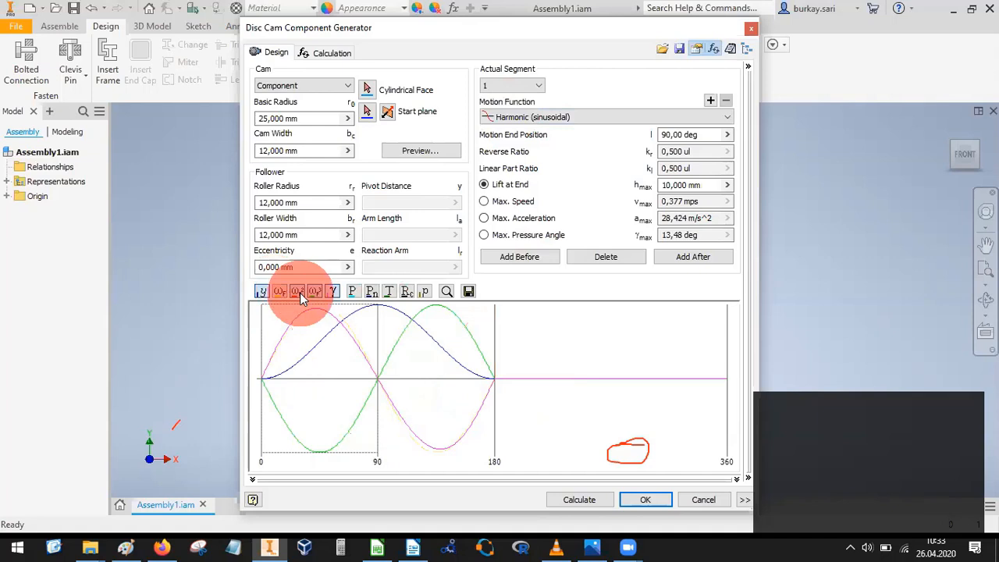
{"action": "left_click", "coordinate": [313, 292]}
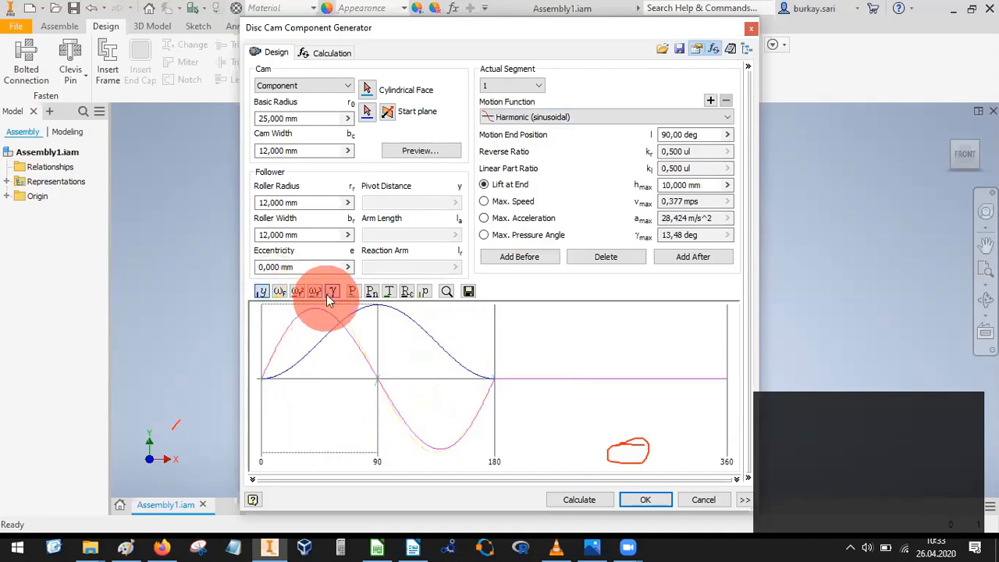
{"action": "left_click", "coordinate": [331, 293]}
{"action": "mouse_move", "coordinate": [319, 352]}
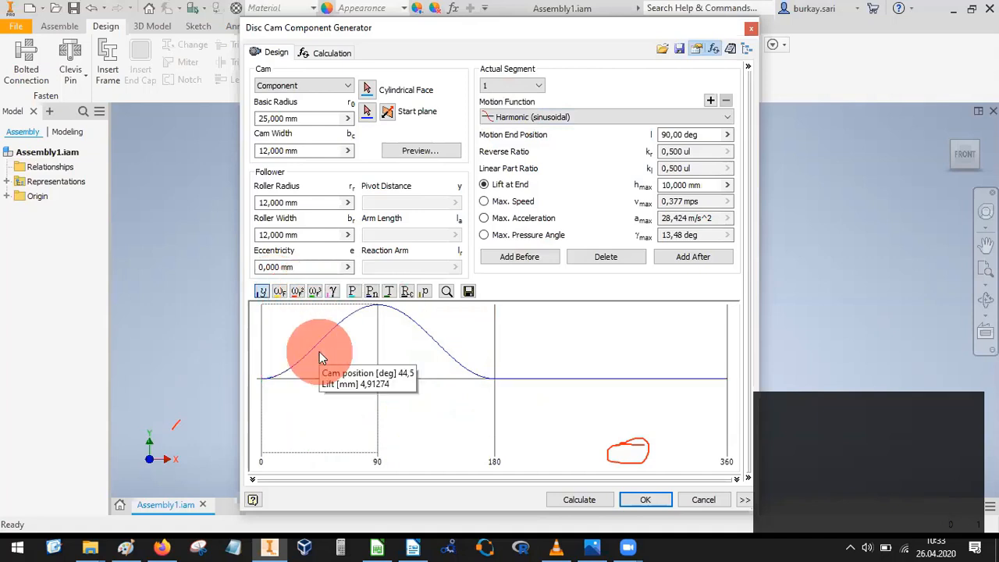
{"action": "left_click", "coordinate": [597, 382]}
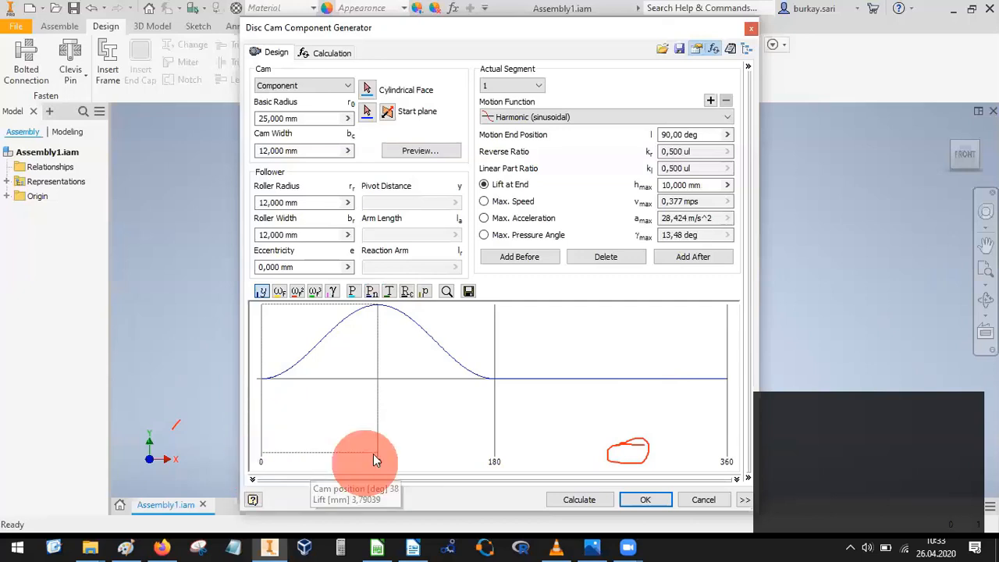
Examine the motion end position and lift settings of cam segments 1, 2 and 3, ending on segment 1.
{"action": "left_click", "coordinate": [514, 84]}
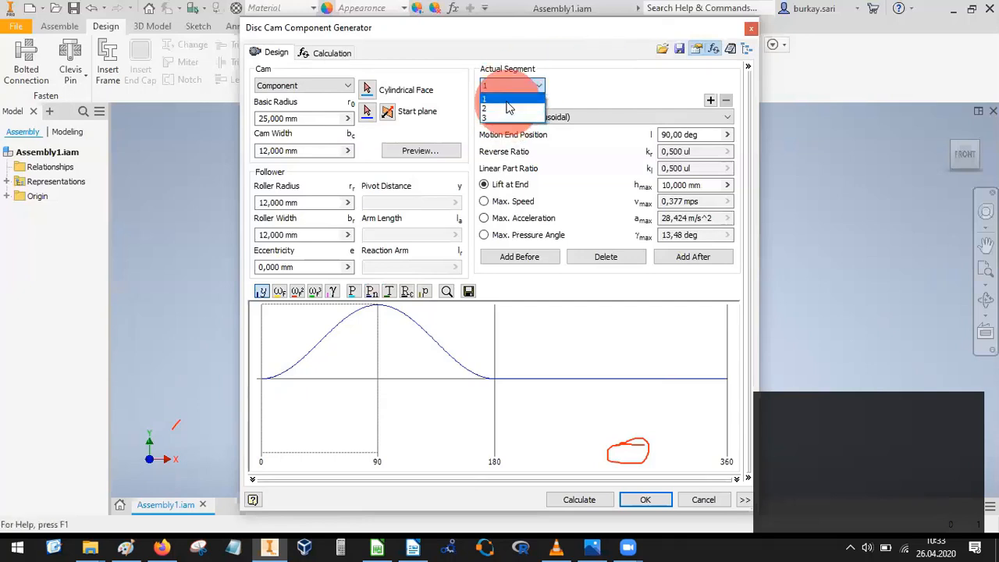
{"action": "left_click", "coordinate": [501, 109]}
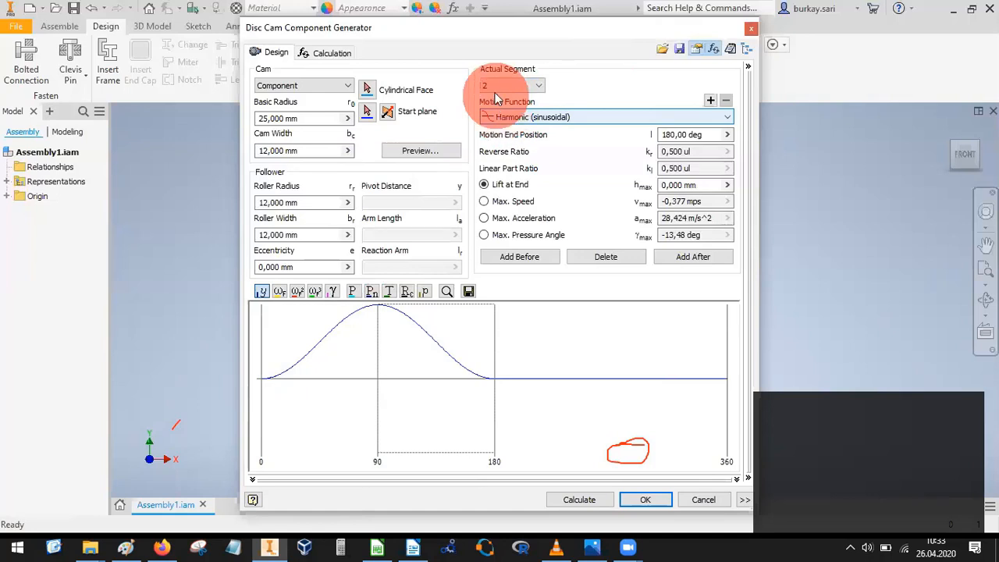
{"action": "left_click", "coordinate": [504, 85]}
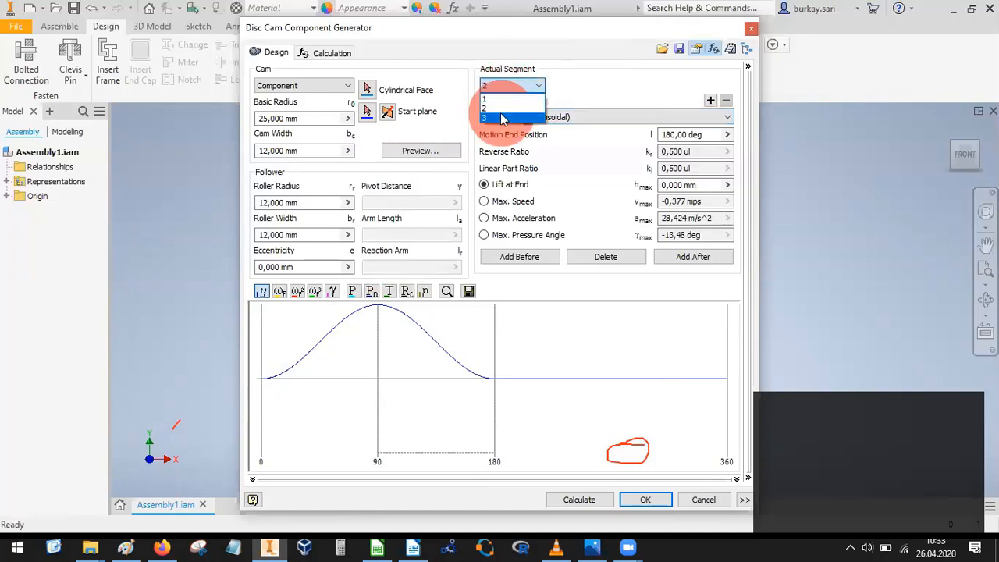
{"action": "left_click", "coordinate": [500, 116]}
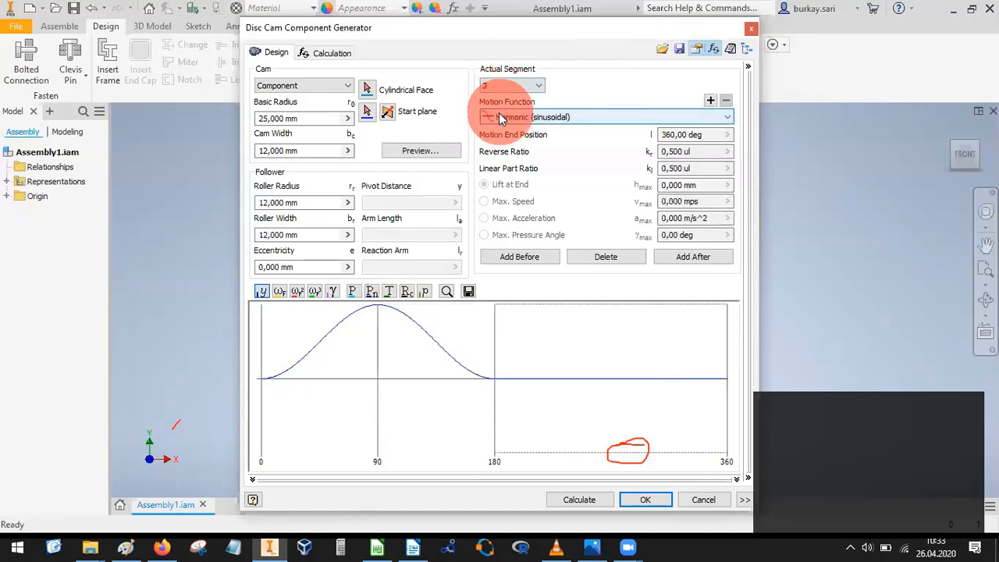
{"action": "left_click", "coordinate": [517, 86]}
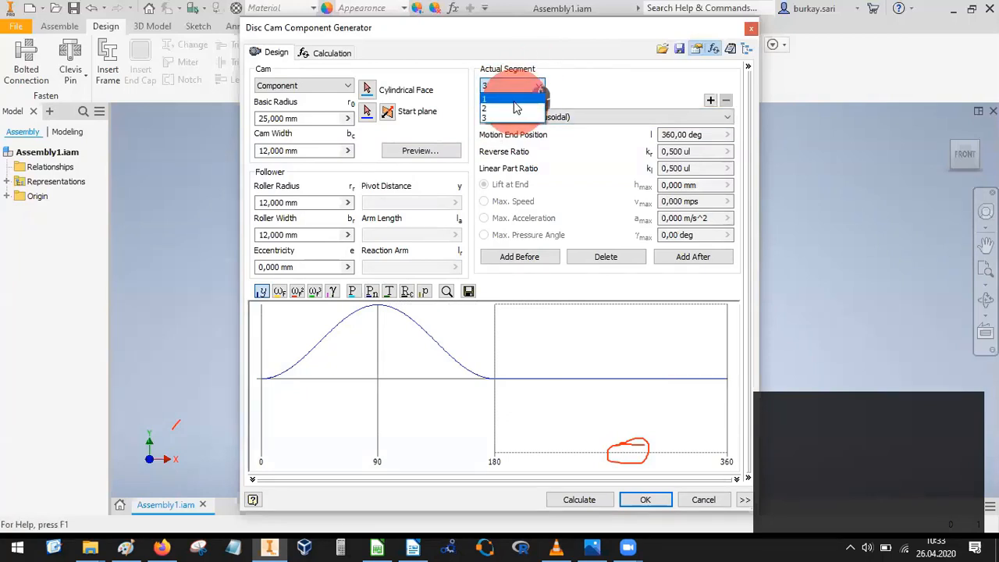
{"action": "left_click", "coordinate": [515, 100]}
{"action": "left_click", "coordinate": [520, 83]}
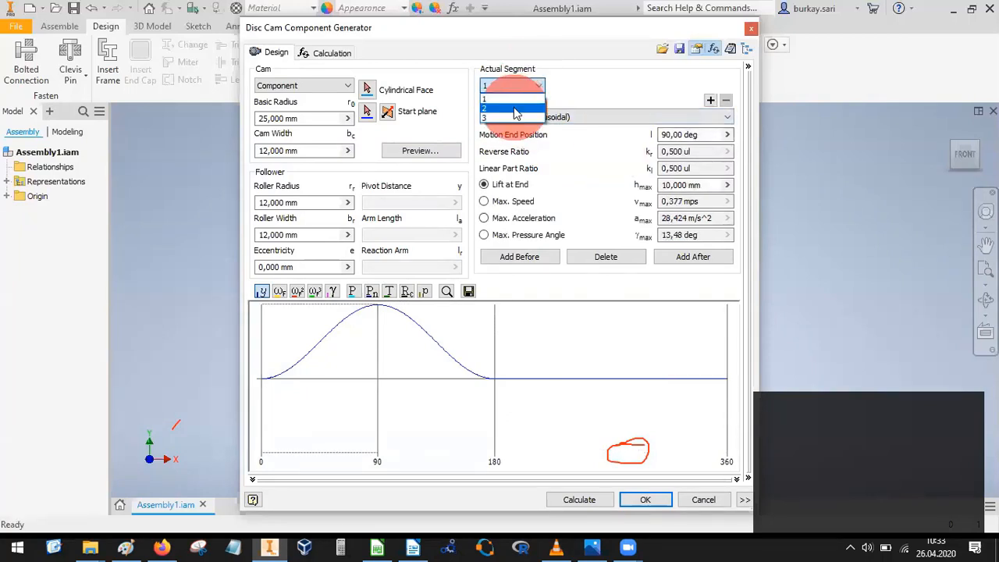
{"action": "left_click", "coordinate": [513, 107]}
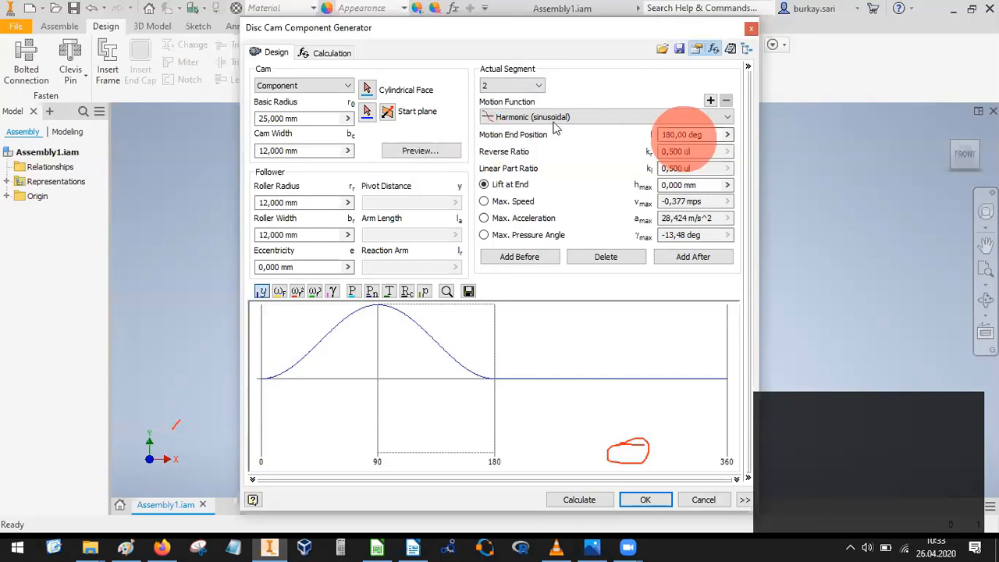
{"action": "left_click", "coordinate": [511, 86]}
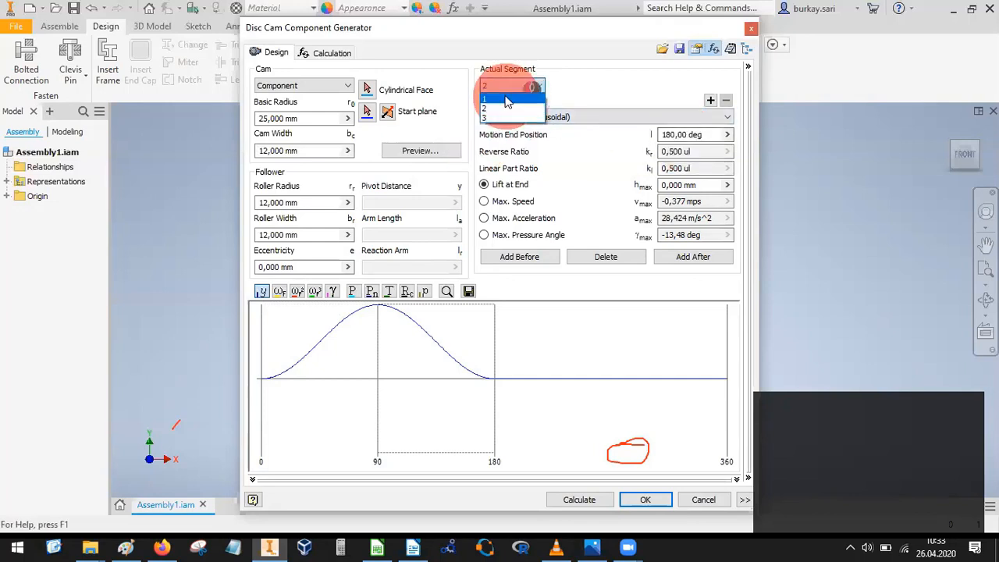
{"action": "left_click", "coordinate": [506, 100]}
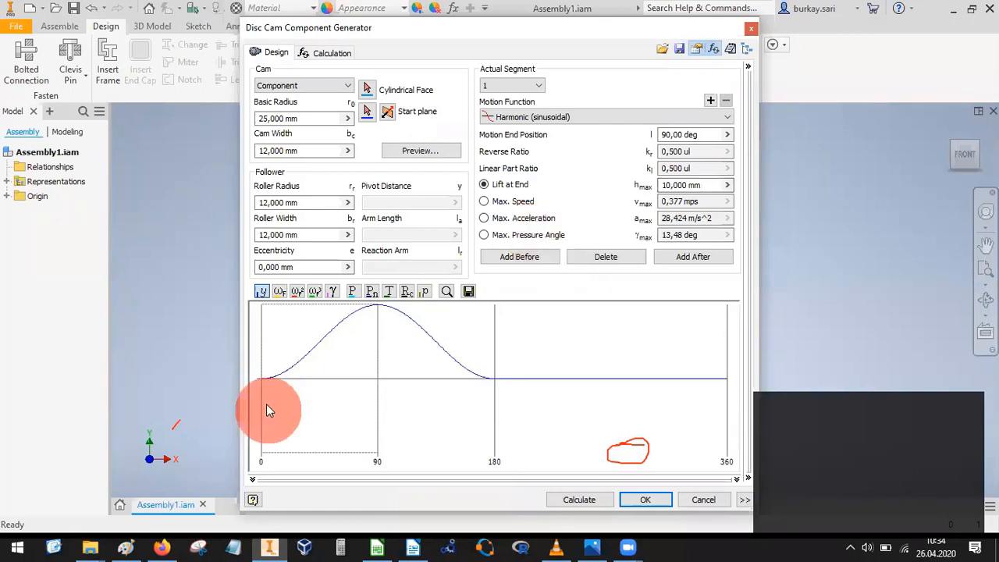
Compare the lift at end of segments 1, 2 and 3 with the matching parts of the lift curve.
{"action": "left_click", "coordinate": [699, 185]}
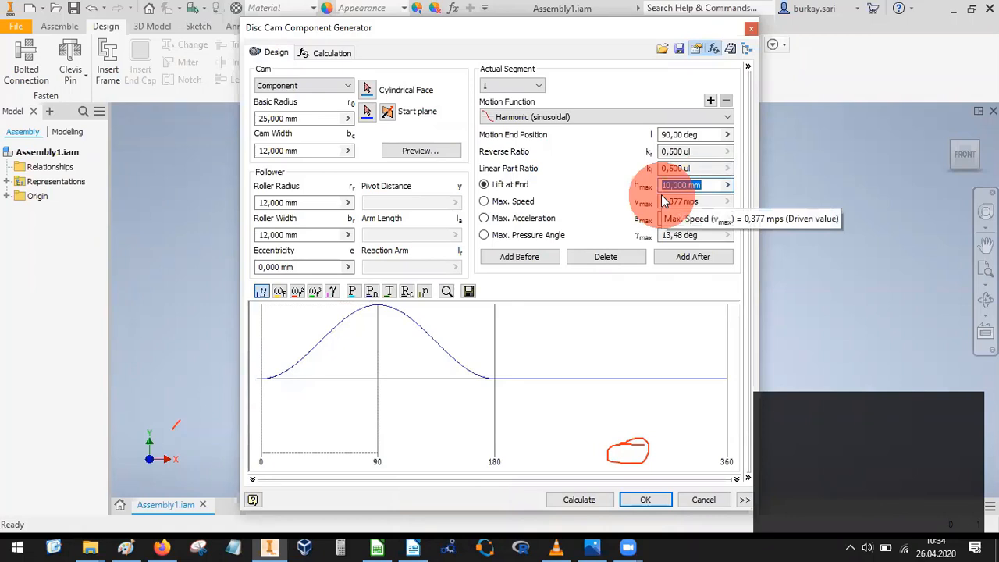
{"action": "left_click", "coordinate": [511, 82]}
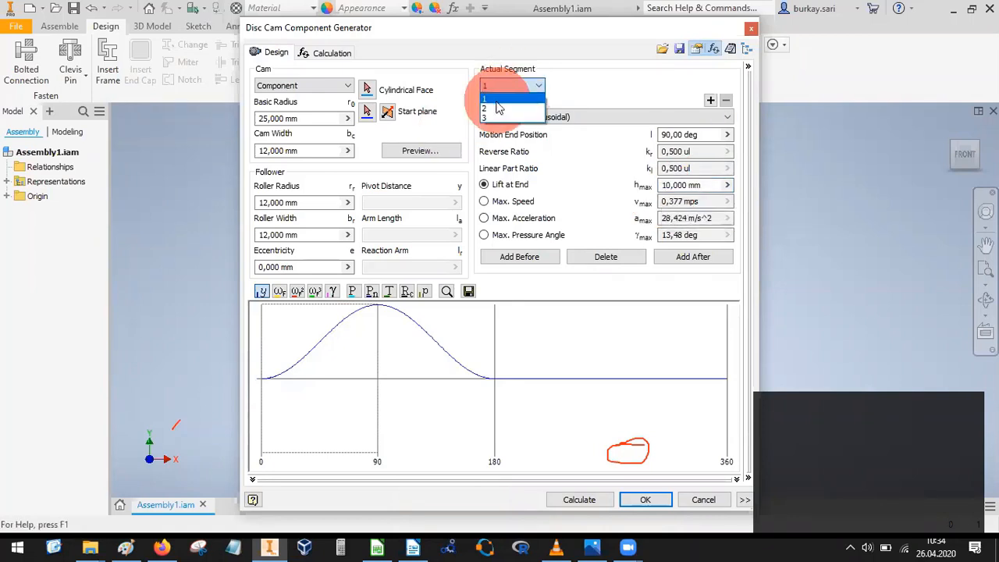
{"action": "left_click", "coordinate": [489, 109]}
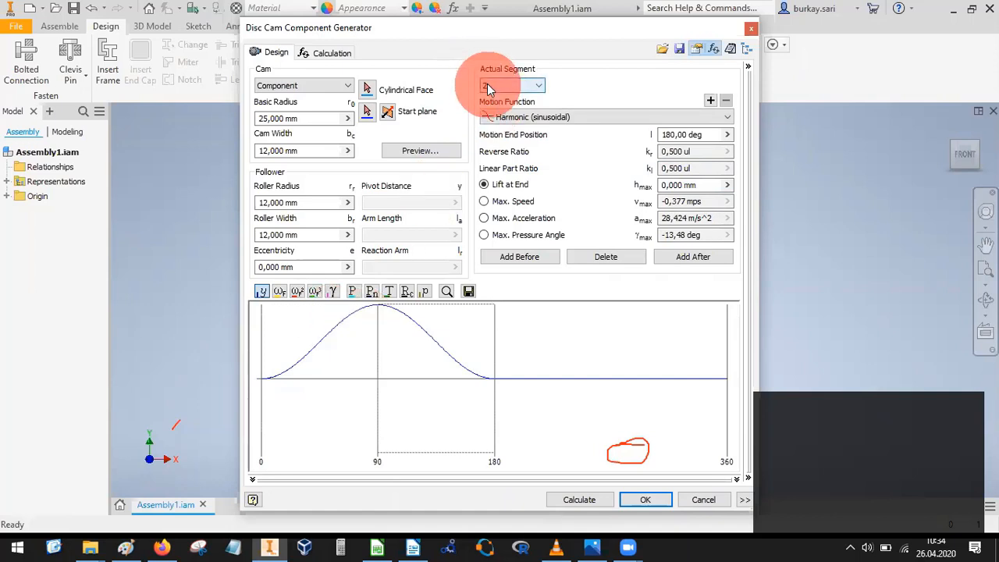
{"action": "mouse_move", "coordinate": [374, 363]}
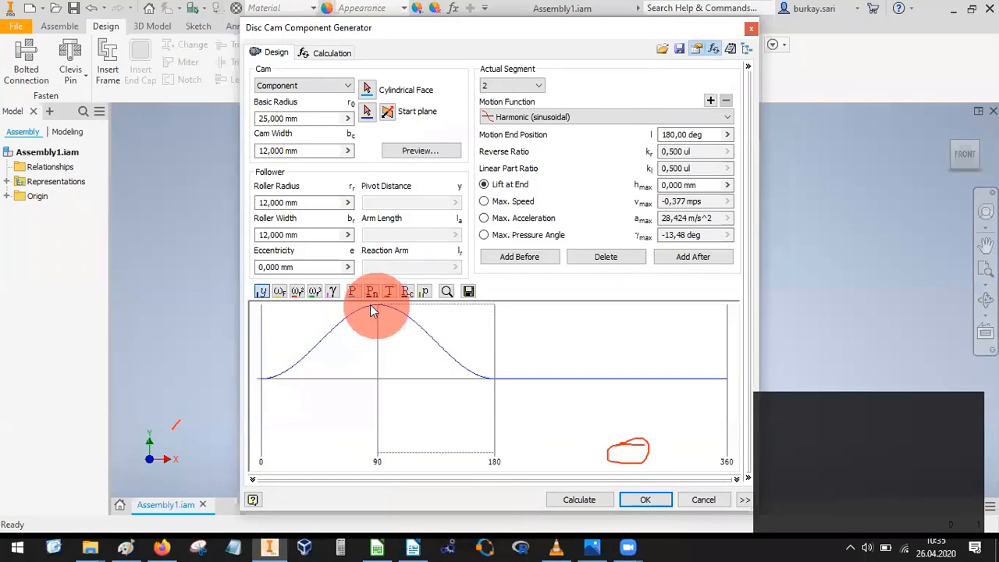
{"action": "mouse_move", "coordinate": [374, 301]}
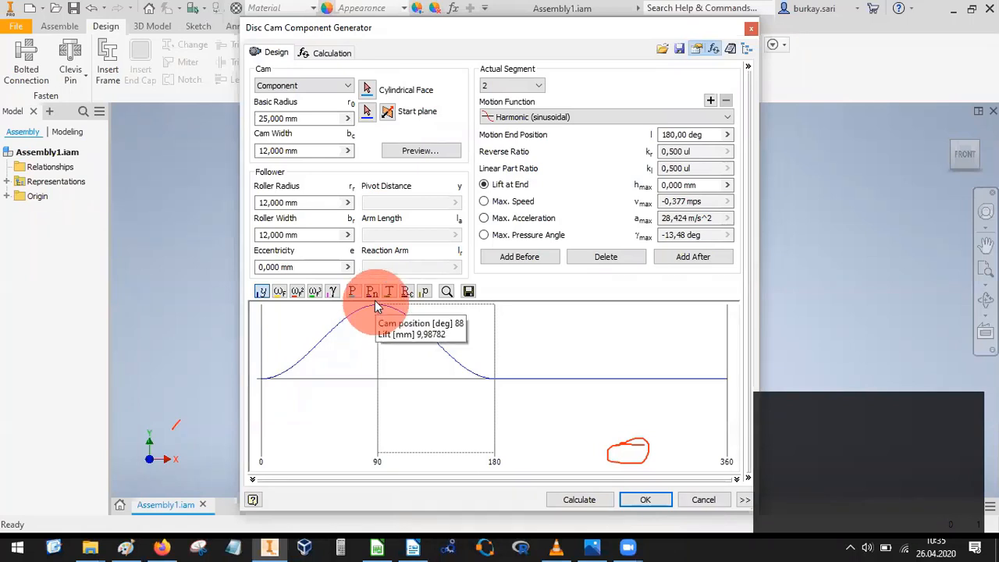
{"action": "mouse_move", "coordinate": [511, 381]}
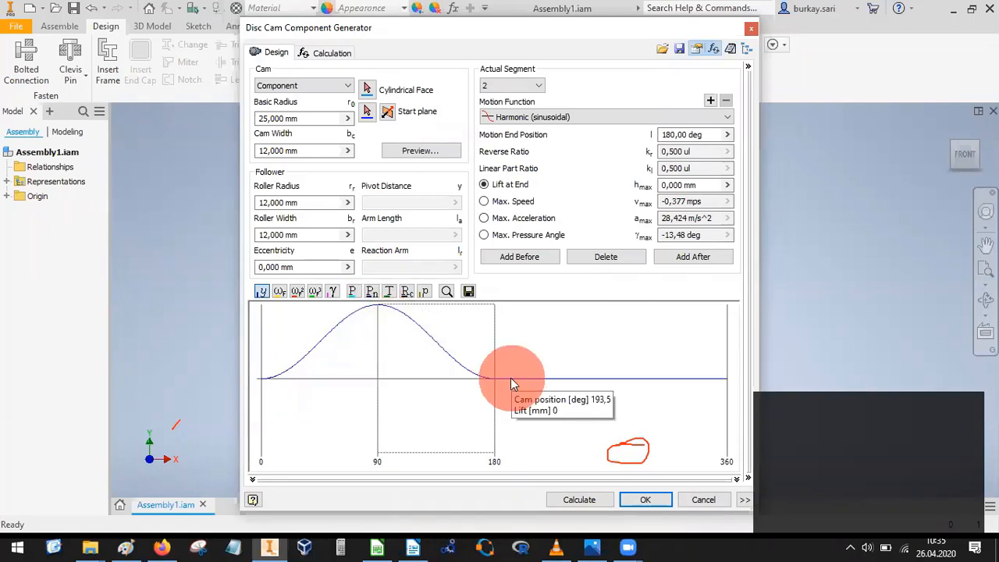
{"action": "left_click", "coordinate": [529, 86]}
{"action": "left_click", "coordinate": [512, 96]}
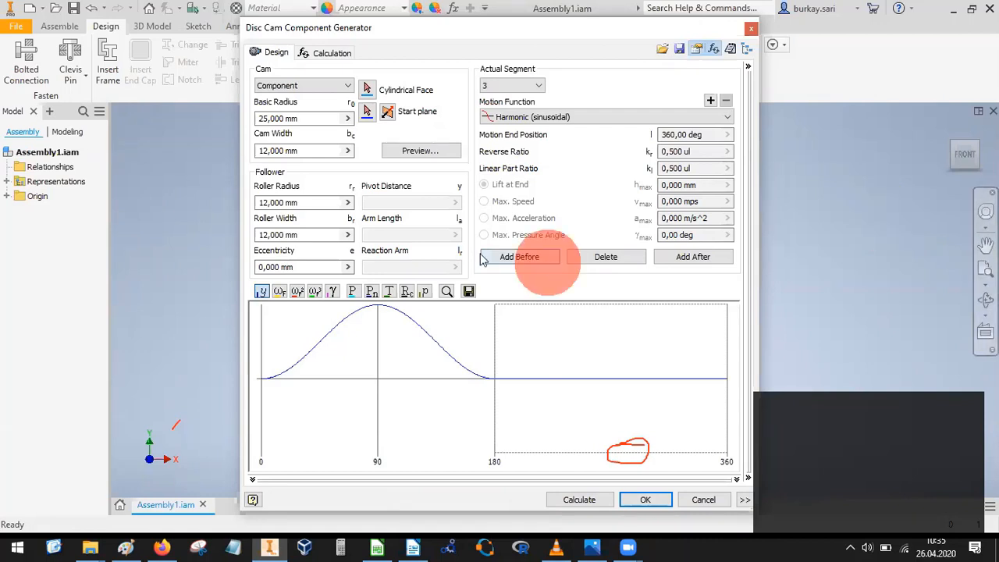
Switch to Cam Metric-1-sub.xlsx in LibreOffice Calc and hide the Angle column D of the first interval table.
{"action": "left_click", "coordinate": [381, 547]}
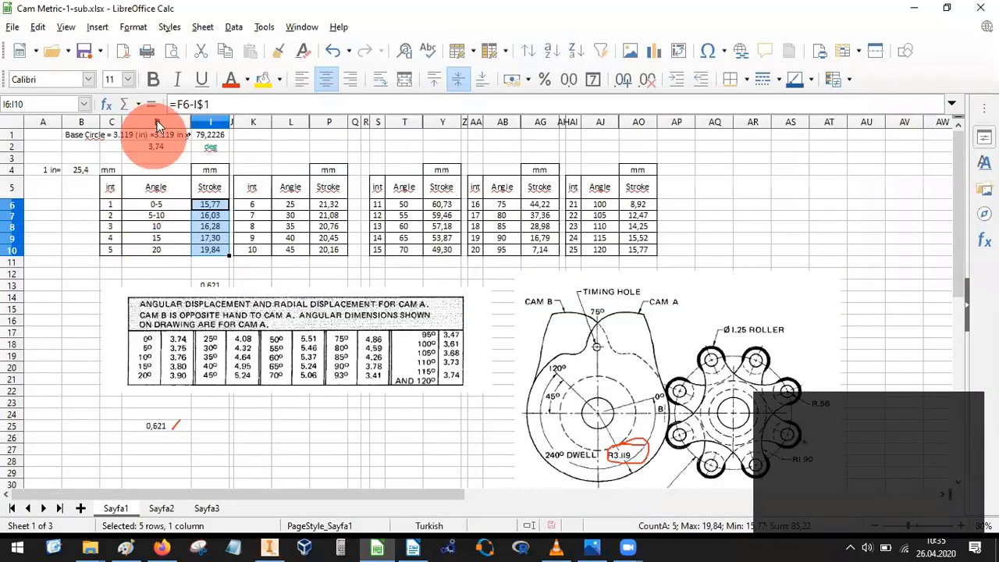
{"action": "right_click", "coordinate": [160, 121]}
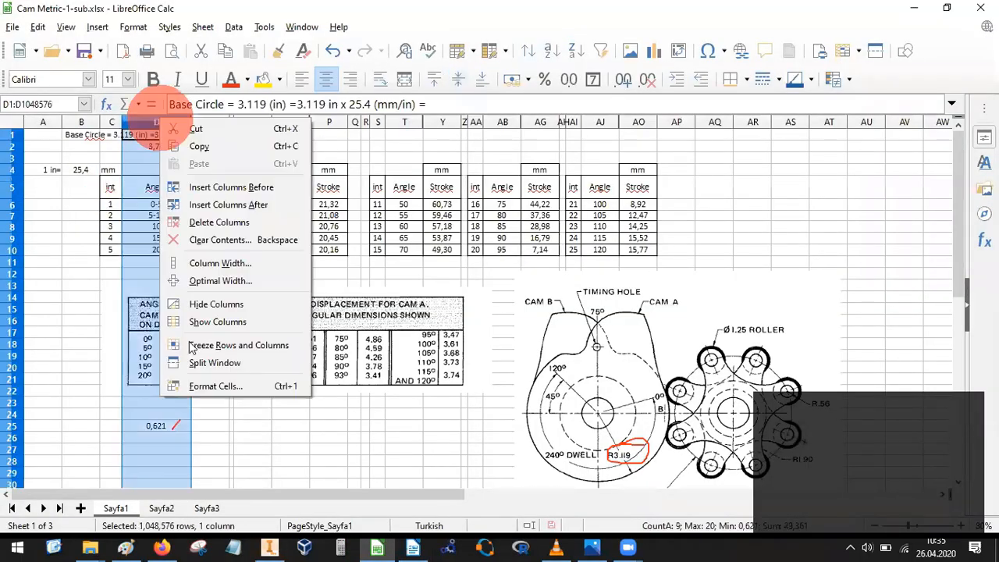
{"action": "left_click", "coordinate": [205, 304]}
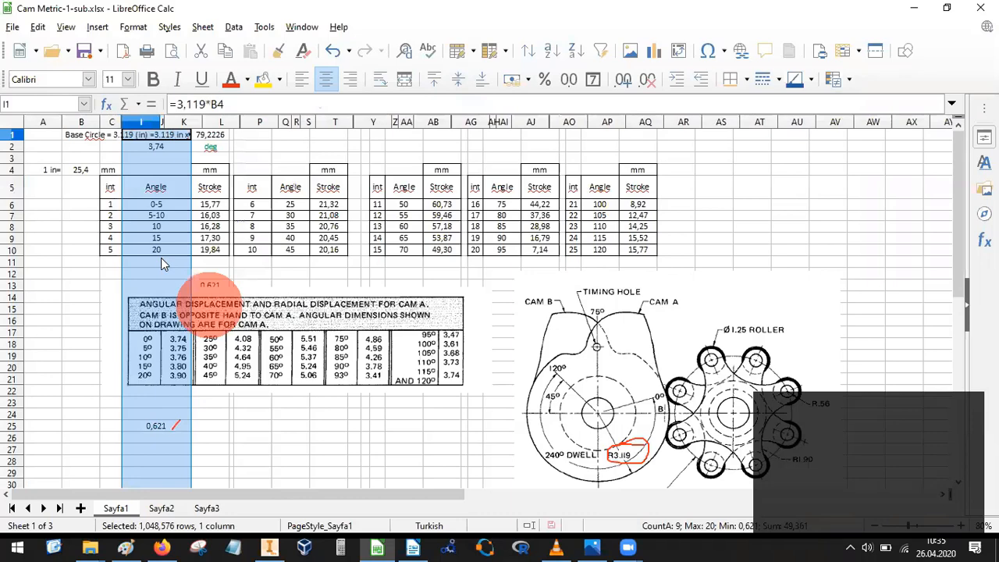
{"action": "left_click", "coordinate": [112, 217]}
{"action": "left_click_drag", "start_coordinate": [112, 217], "coordinate": [114, 250]}
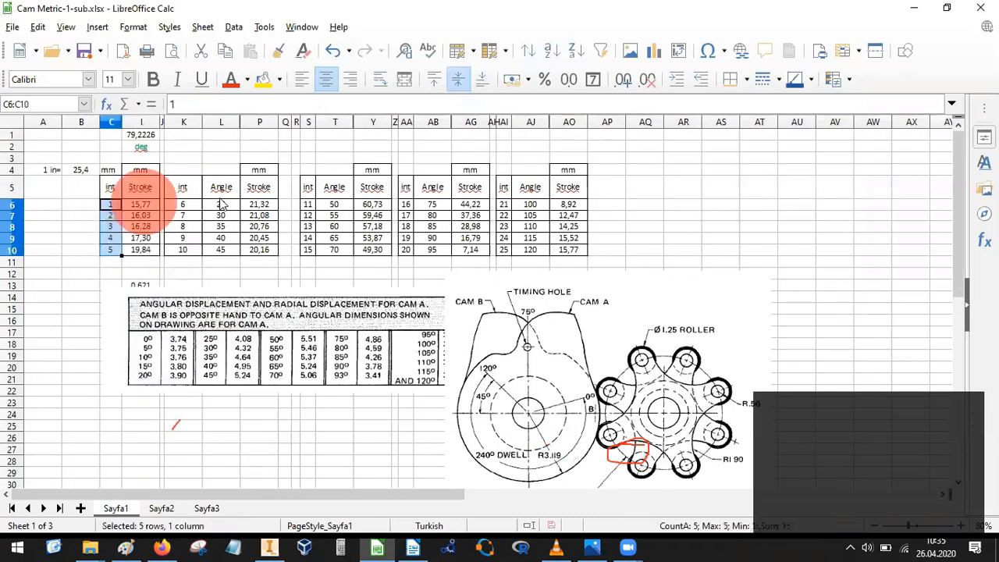
Hide the Angle columns L and T of the tables for intervals 6-10 and 11-15.
{"action": "left_click_drag", "start_coordinate": [221, 197], "coordinate": [217, 256]}
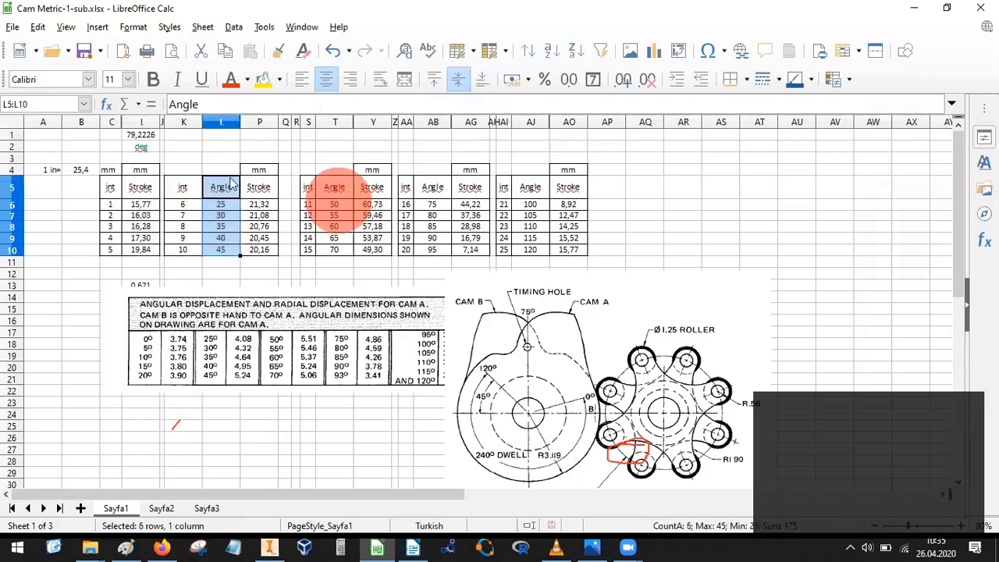
{"action": "right_click", "coordinate": [222, 124]}
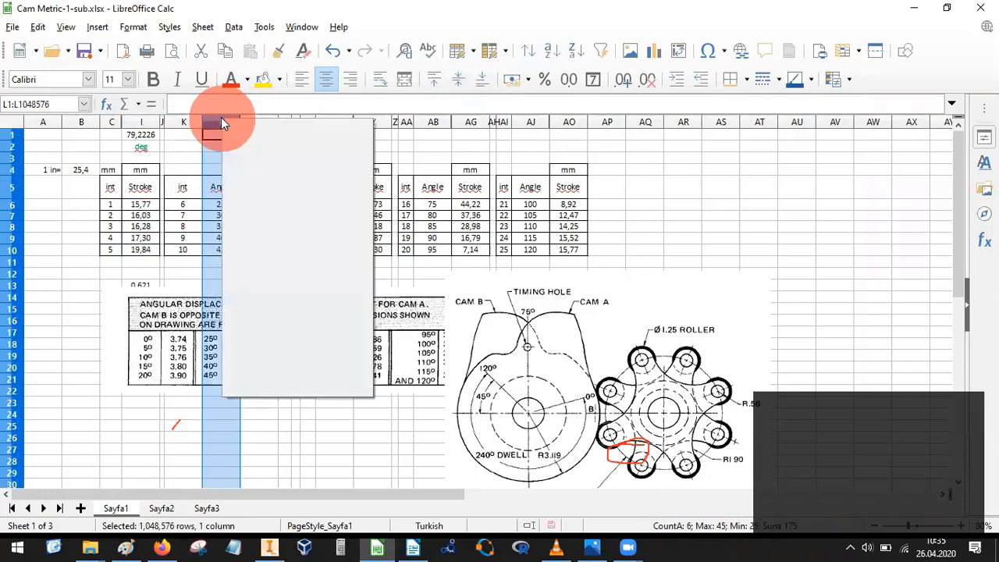
{"action": "left_click", "coordinate": [273, 306]}
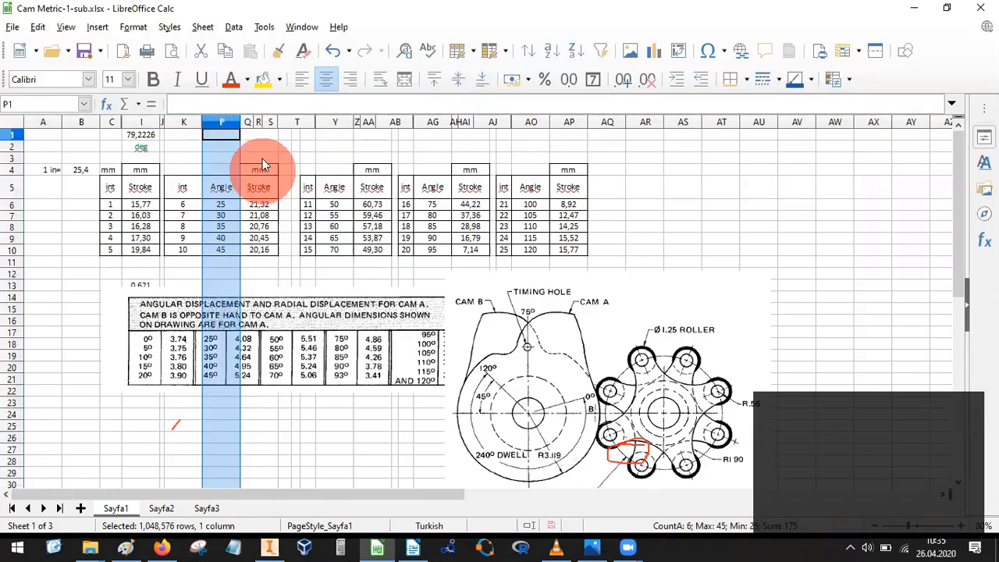
{"action": "left_click", "coordinate": [295, 119]}
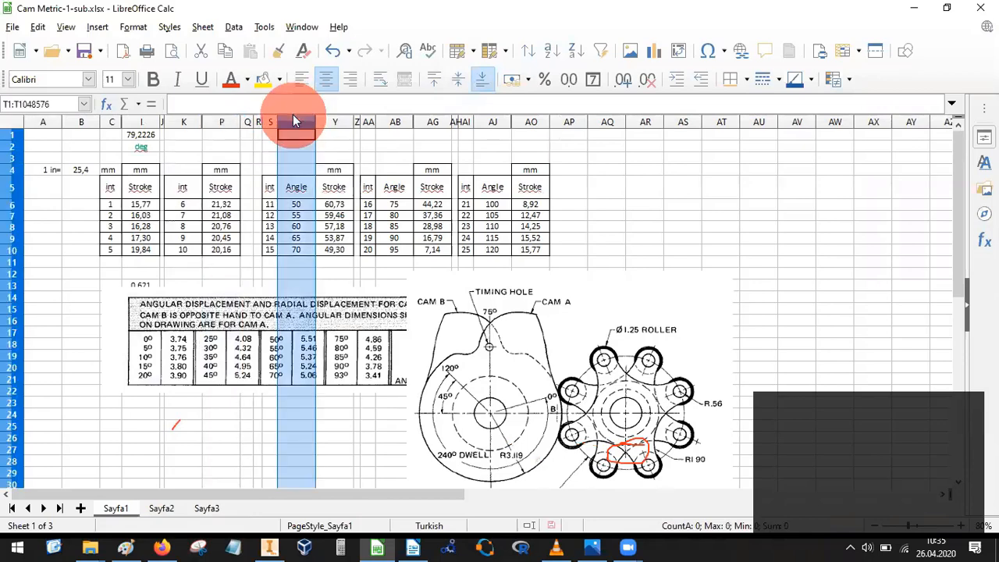
{"action": "right_click", "coordinate": [294, 118]}
{"action": "left_click", "coordinate": [333, 301]}
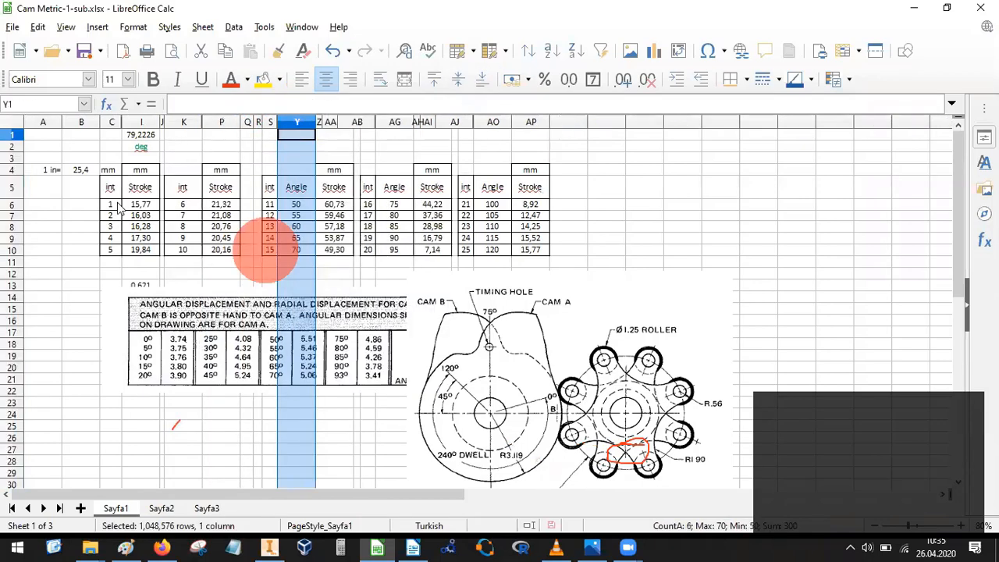
Review the millimetre stroke values of the five interval tables, from interval 1 through 25.
{"action": "left_click_drag", "start_coordinate": [138, 204], "coordinate": [142, 250]}
{"action": "left_click_drag", "start_coordinate": [218, 205], "coordinate": [225, 238]}
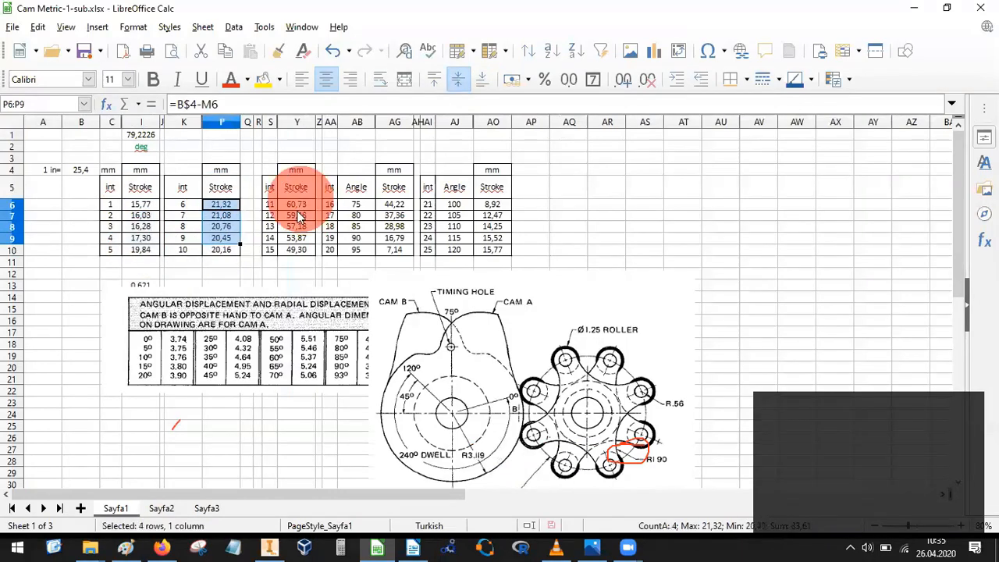
{"action": "left_click_drag", "start_coordinate": [301, 206], "coordinate": [299, 238]}
{"action": "left_click_drag", "start_coordinate": [394, 228], "coordinate": [394, 238]}
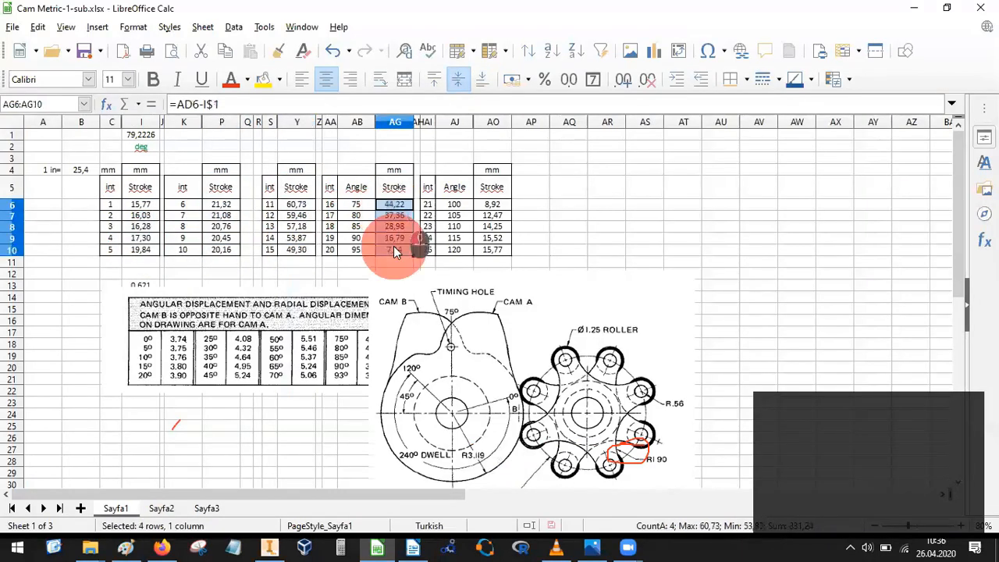
{"action": "left_click_drag", "start_coordinate": [492, 187], "coordinate": [496, 255]}
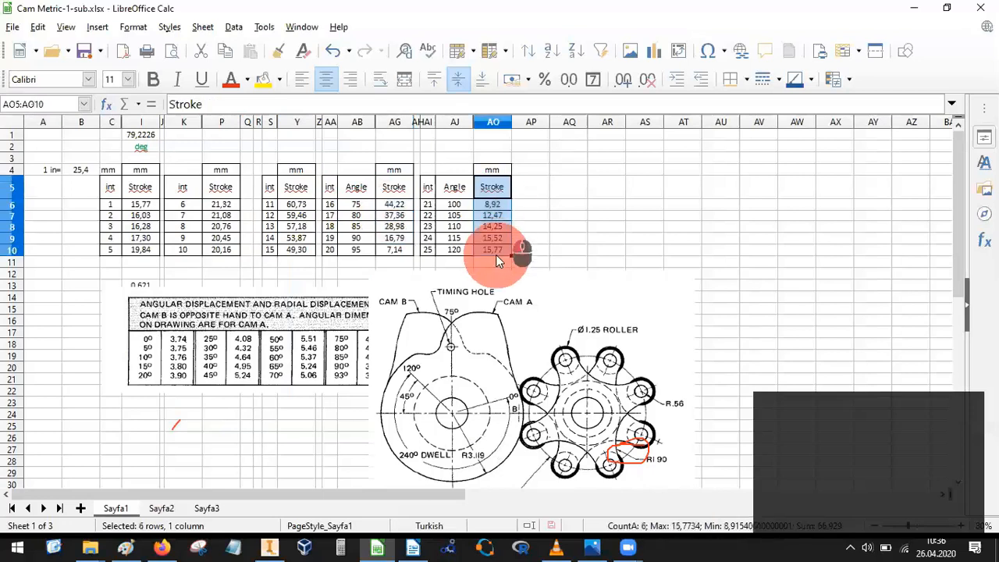
{"action": "left_click", "coordinate": [539, 206]}
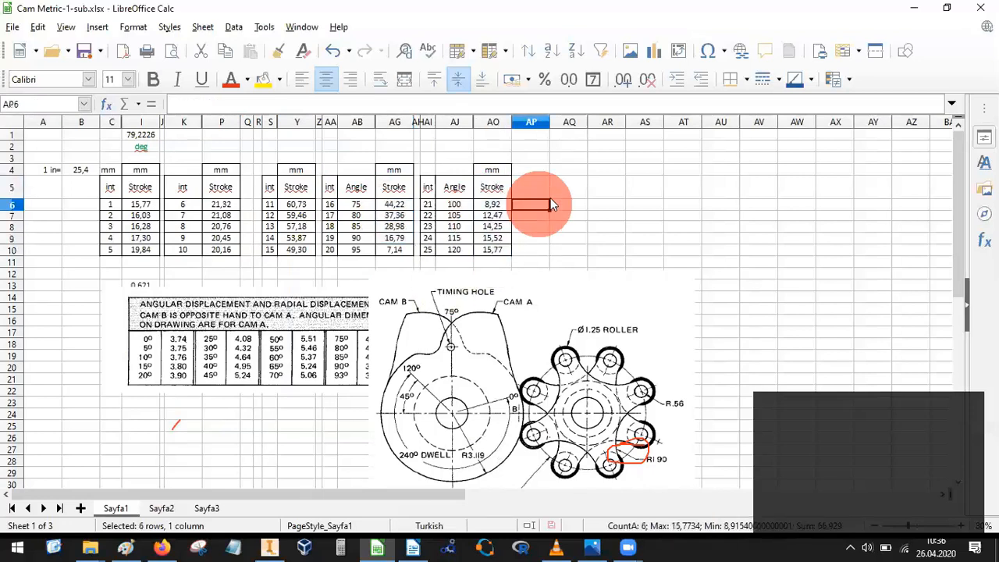
Enter 26 in cell AQ6, beside the table of intervals 21-25, as an additional interval number.
{"action": "left_click", "coordinate": [569, 207]}
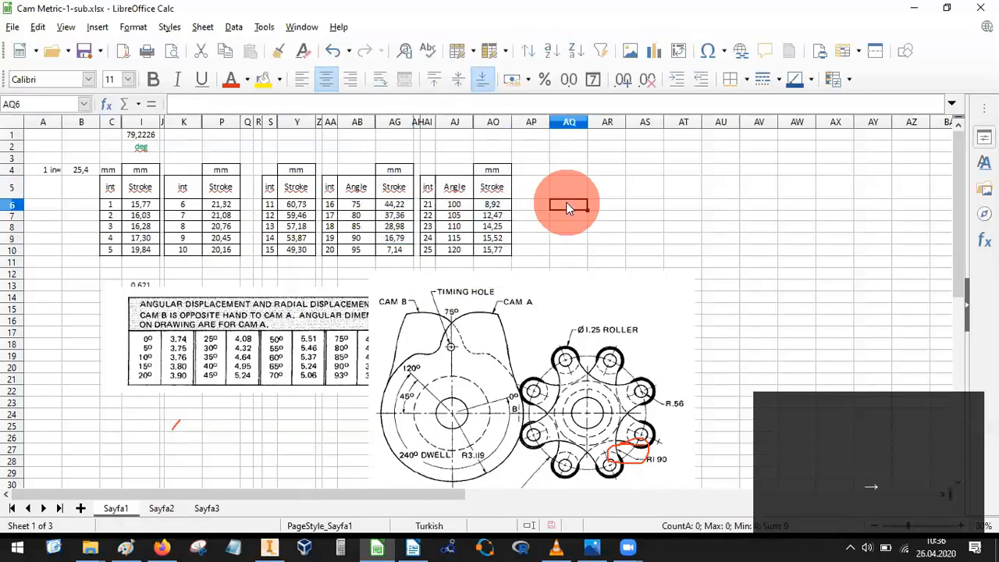
{"action": "type", "text": "26"}
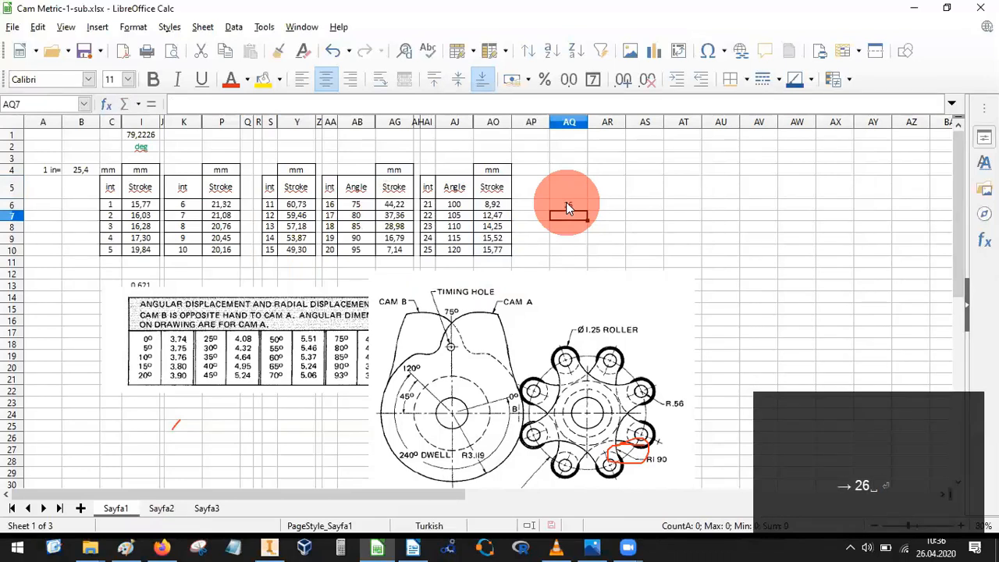
{"action": "key", "text": "Right"}
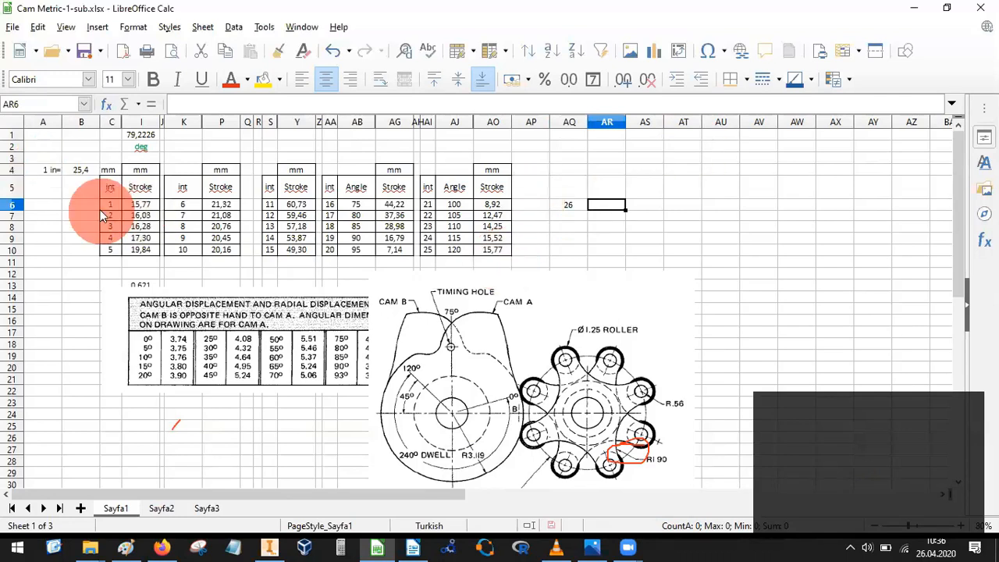
Compare the rows of intervals 1 and 25, and set the stroke of interval 24 in AO9 to 15.77.
{"action": "left_click_drag", "start_coordinate": [101, 205], "coordinate": [142, 210]}
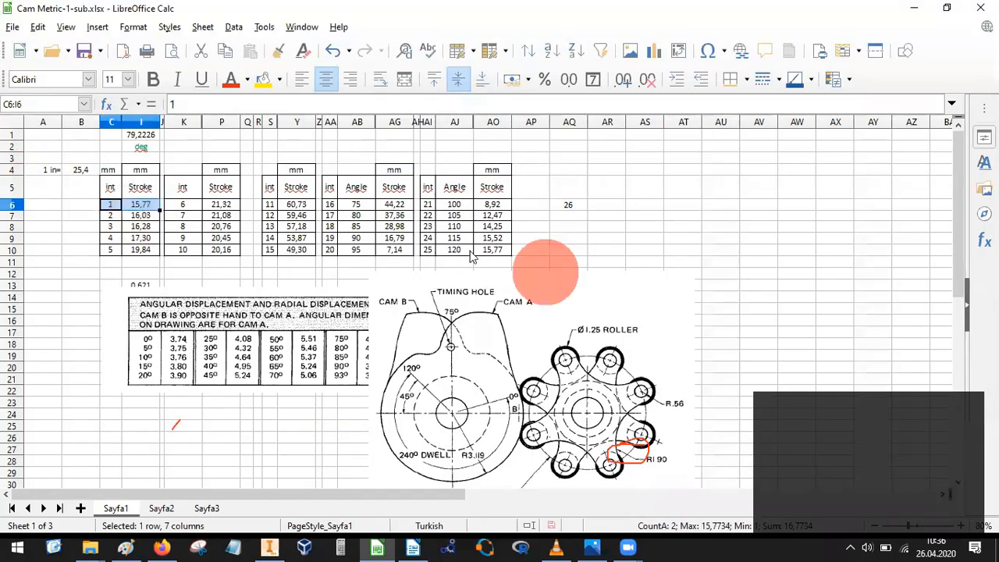
{"action": "left_click_drag", "start_coordinate": [430, 249], "coordinate": [491, 253]}
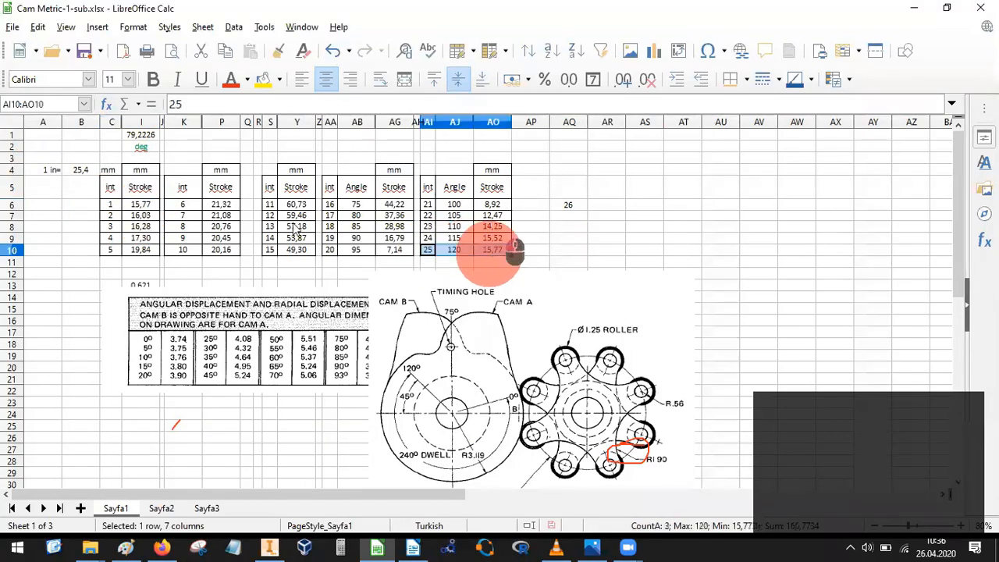
{"action": "left_click_drag", "start_coordinate": [107, 204], "coordinate": [137, 209]}
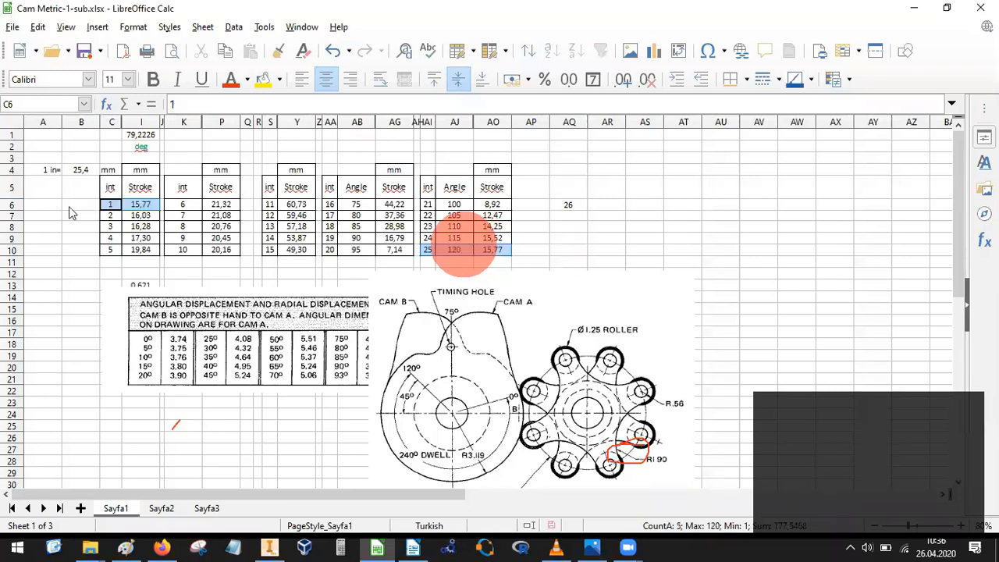
{"action": "left_click", "coordinate": [488, 239]}
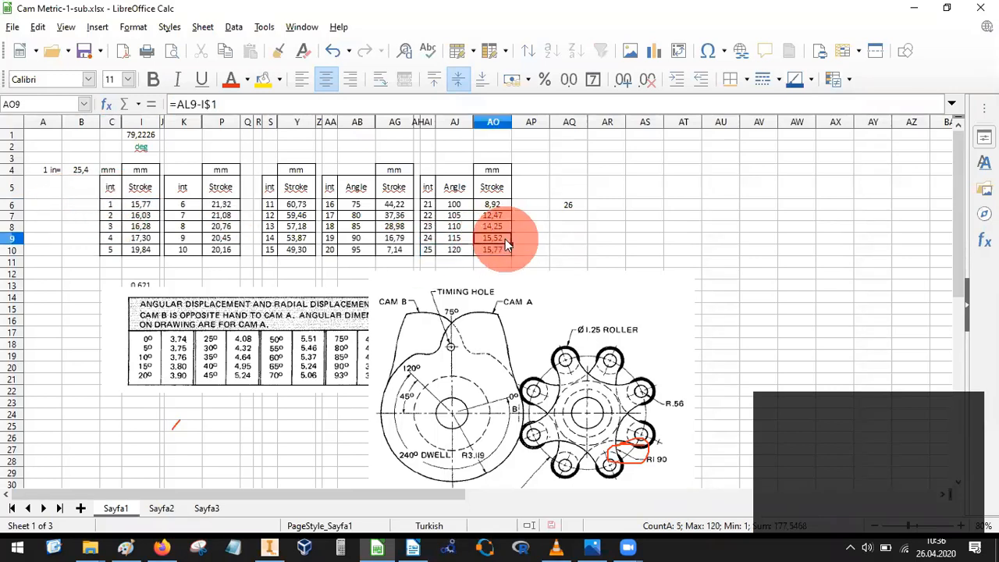
{"action": "key", "text": "F2"}
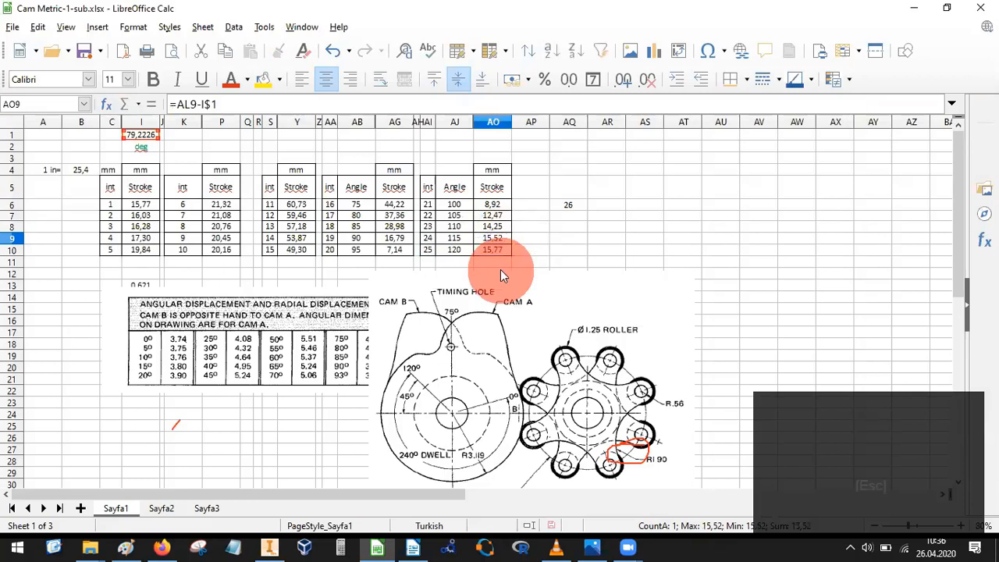
{"action": "key", "text": "Escape"}
{"action": "type", "text": "15.77"}
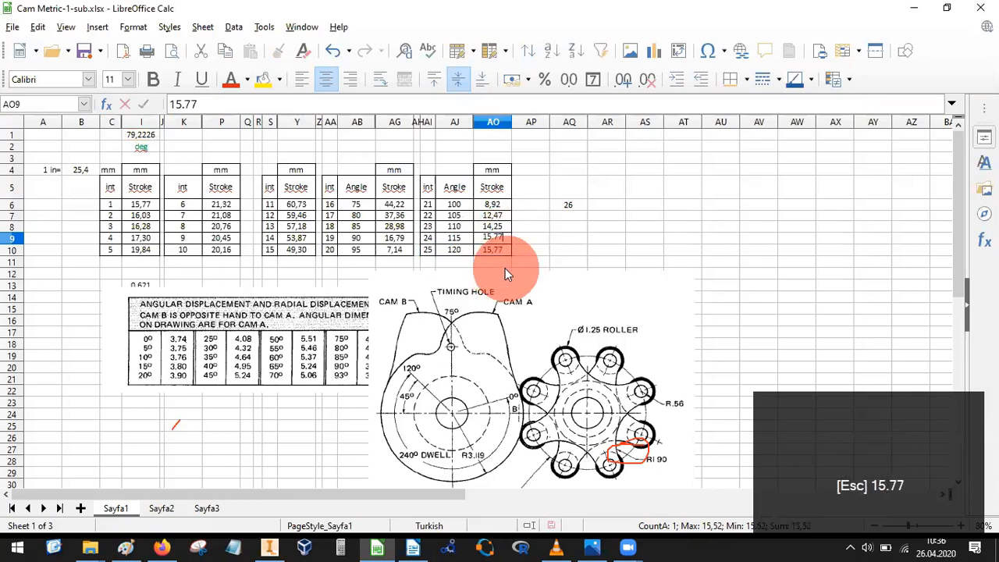
{"action": "key", "text": "Return"}
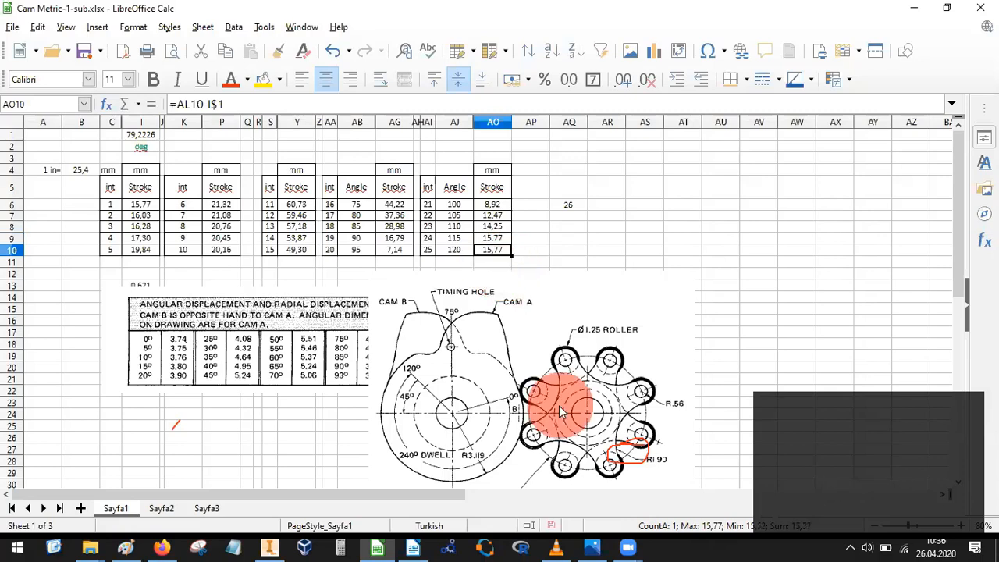
Move the cam drawing off the angular displacement table and enter 15.77 in cell AR6 as the stroke of interval 26.
{"action": "mouse_move", "coordinate": [533, 401]}
{"action": "left_mouse_down"}
{"action": "mouse_move", "coordinate": [705, 350]}
{"action": "mouse_move", "coordinate": [714, 365]}
{"action": "left_mouse_up"}
{"action": "left_click", "coordinate": [603, 211]}
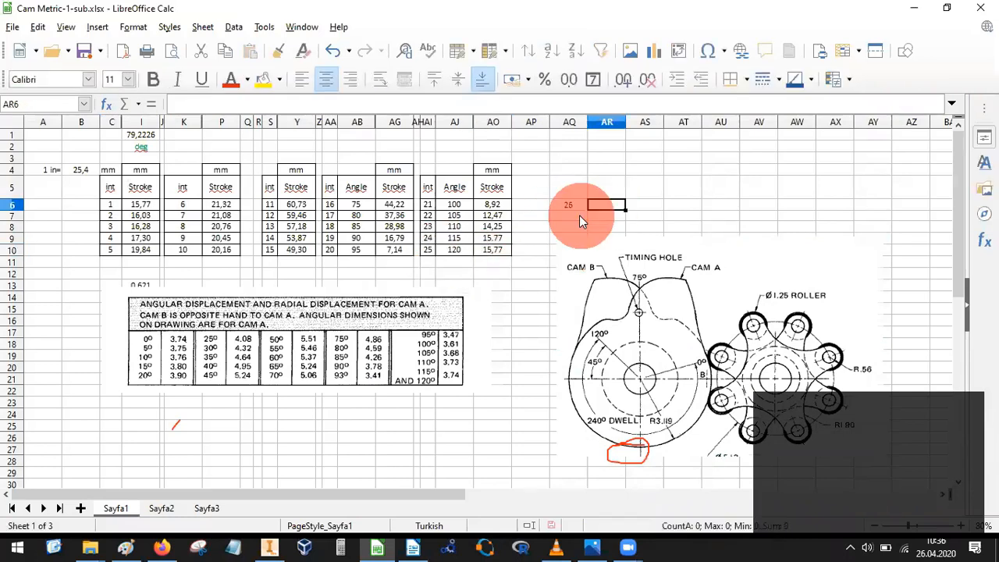
{"action": "left_click_drag", "start_coordinate": [557, 205], "coordinate": [601, 205]}
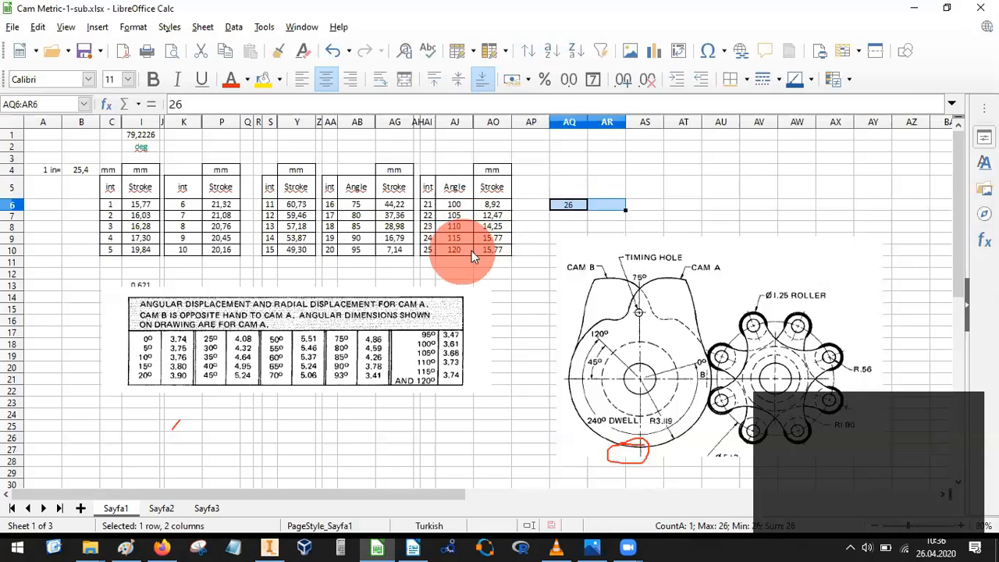
{"action": "left_click", "coordinate": [601, 205]}
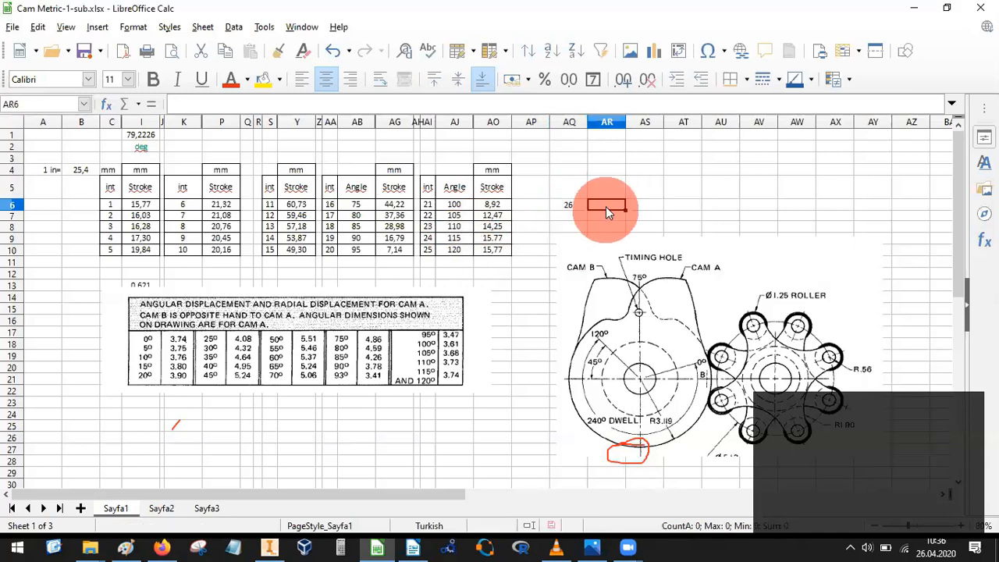
{"action": "type", "text": "15."}
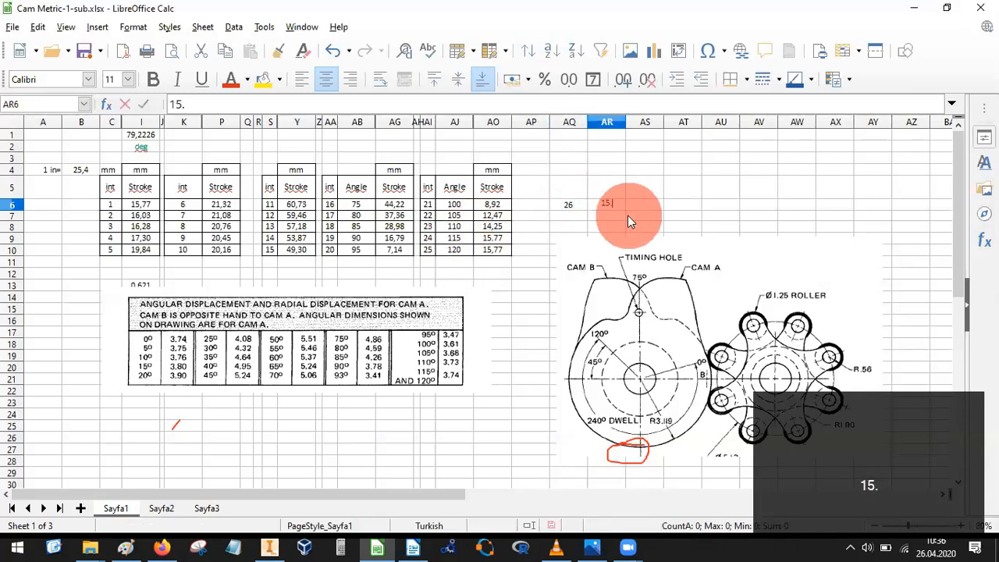
{"action": "type", "text": "77"}
{"action": "key", "text": "Return"}
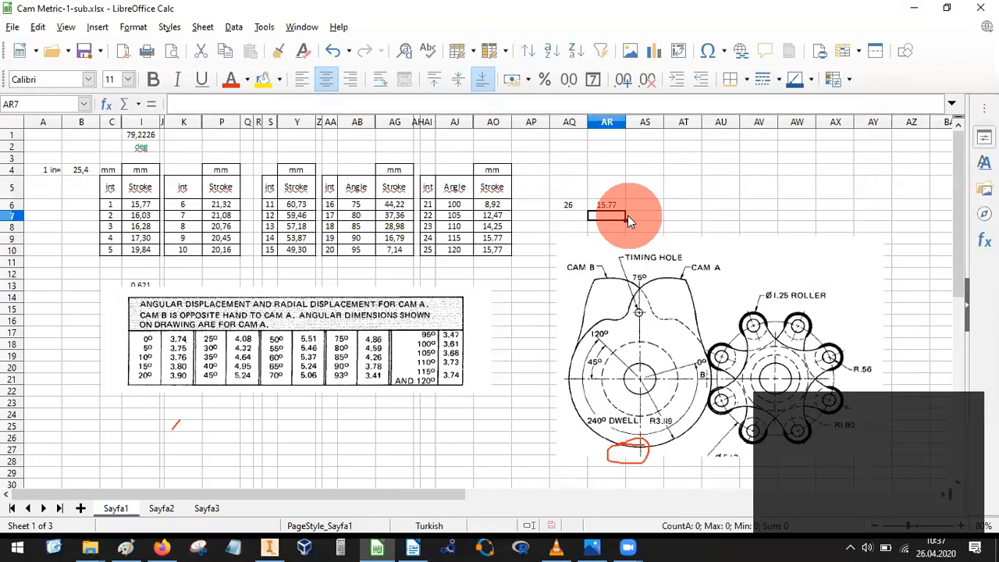
Switch to Inventor, reopen the Disc Cam generator and leave only the lift curve displayed in its graph.
{"action": "left_click", "coordinate": [269, 546]}
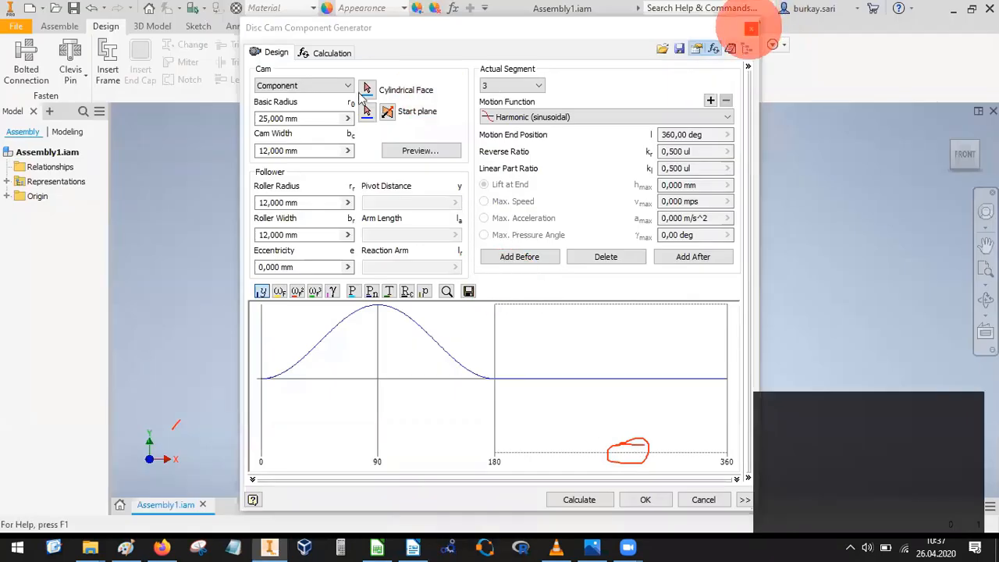
{"action": "left_click", "coordinate": [751, 29]}
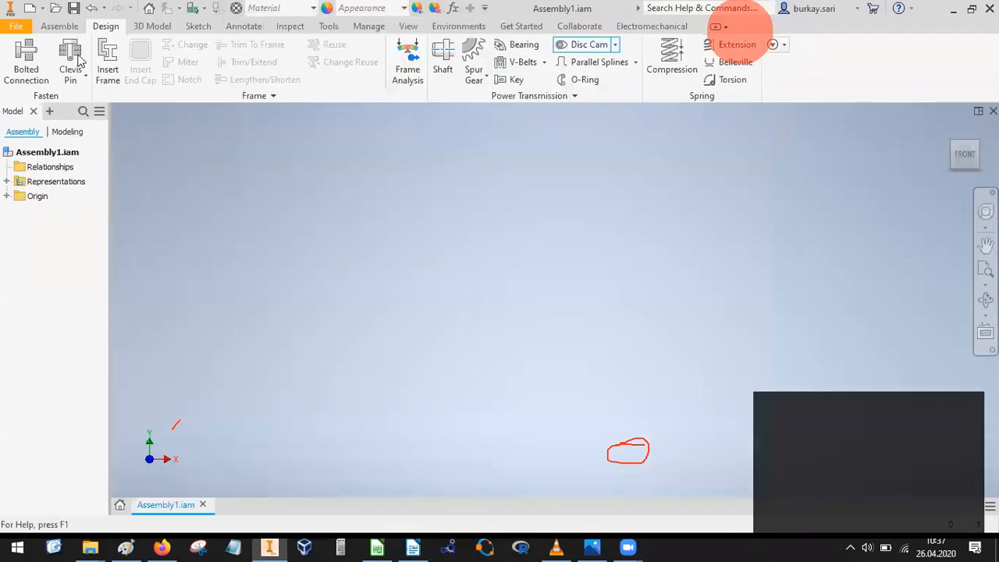
{"action": "left_click", "coordinate": [581, 44]}
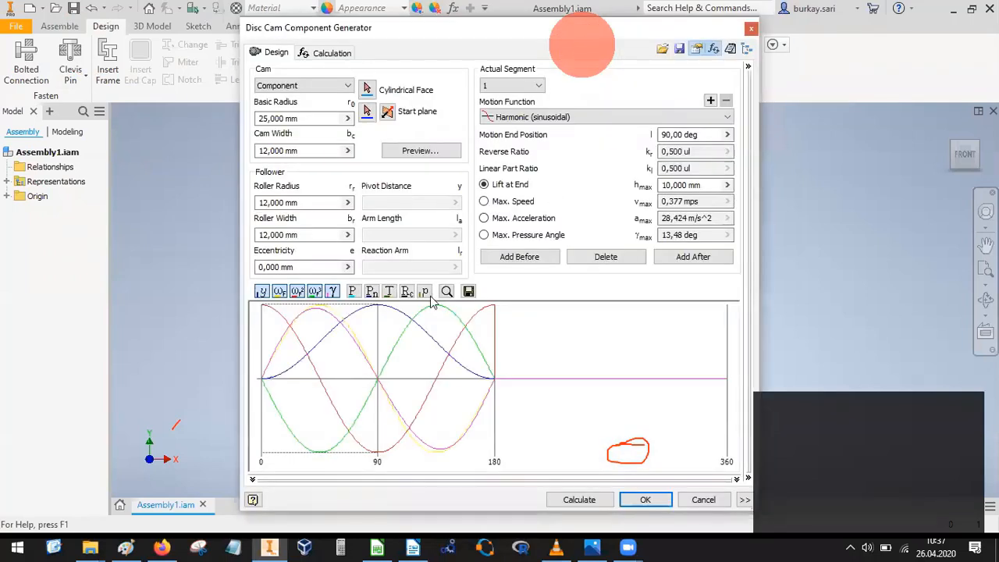
{"action": "left_click", "coordinate": [285, 296]}
{"action": "left_click", "coordinate": [300, 294]}
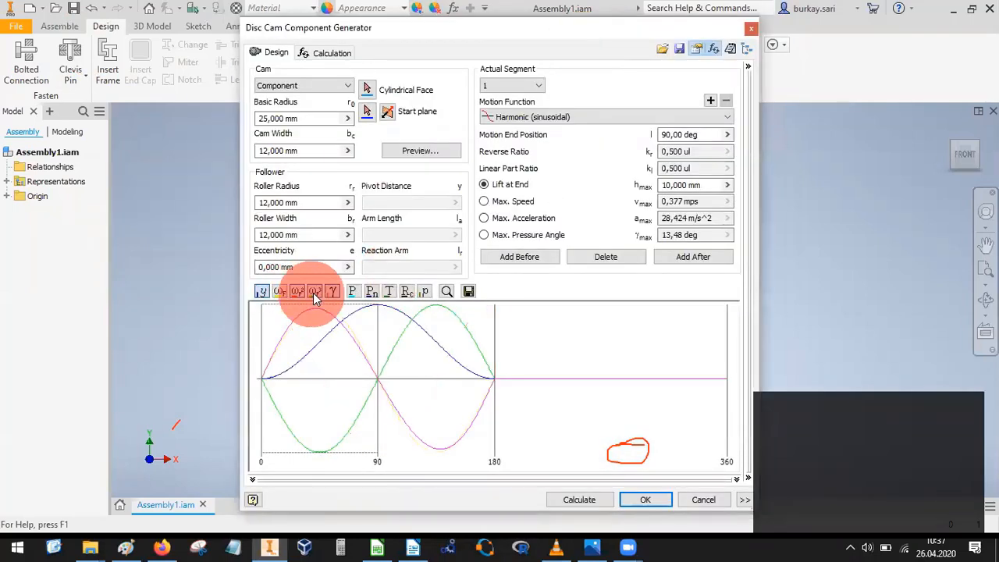
{"action": "left_click", "coordinate": [313, 292]}
{"action": "left_click", "coordinate": [333, 291]}
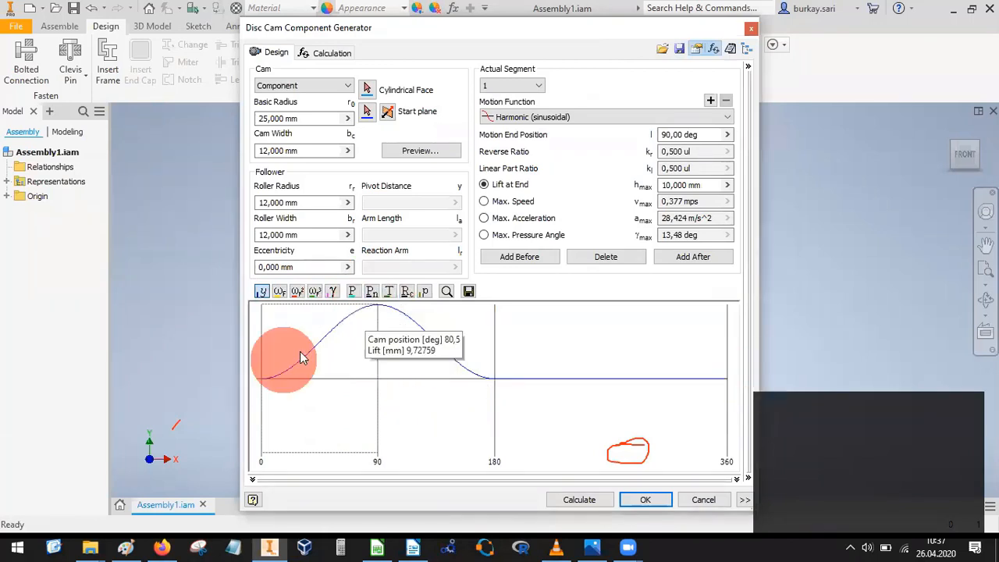
Arrange the stroke spreadsheet and Inventor side by side, with the Disc Cam generator dialog clear of the stroke tables.
{"action": "left_click", "coordinate": [507, 86]}
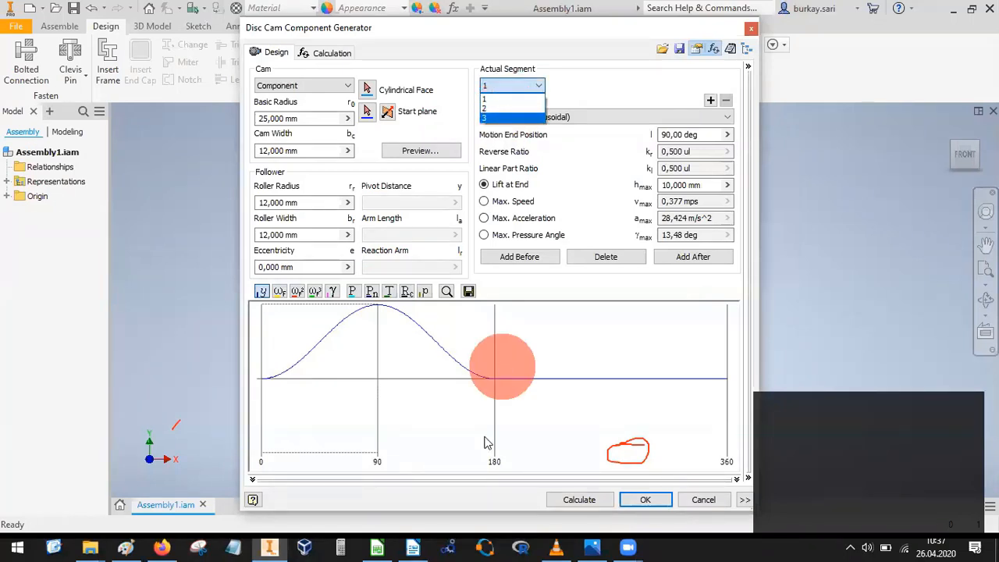
{"action": "left_click", "coordinate": [378, 545]}
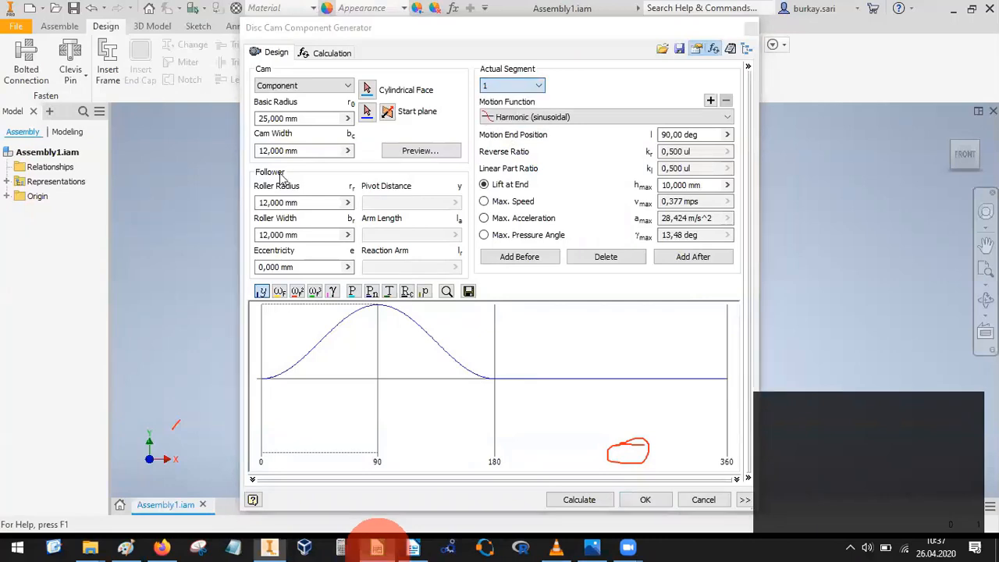
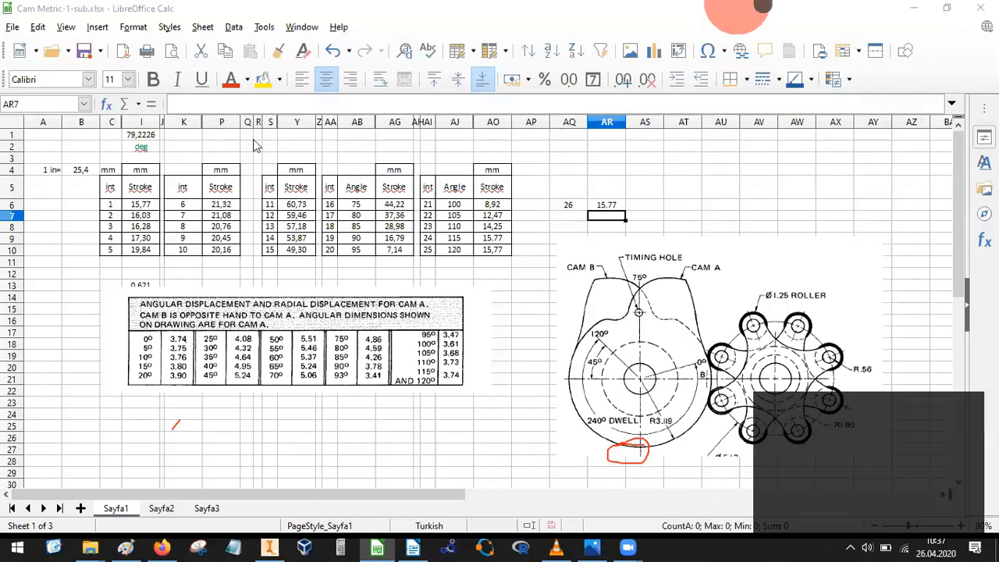
{"action": "key", "text": "super+Left"}
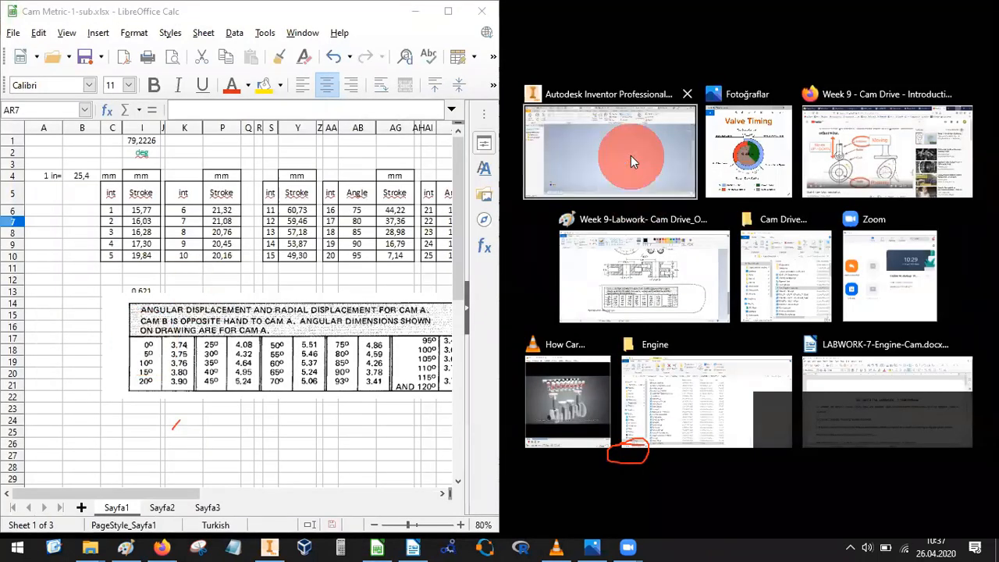
{"action": "left_click", "coordinate": [629, 155]}
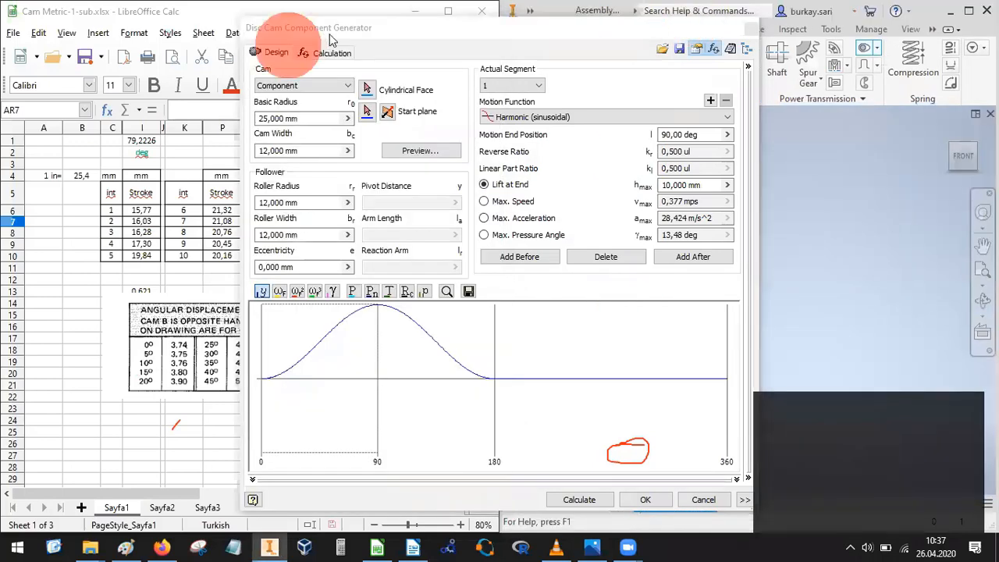
{"action": "left_click_drag", "start_coordinate": [517, 46], "coordinate": [587, 39]}
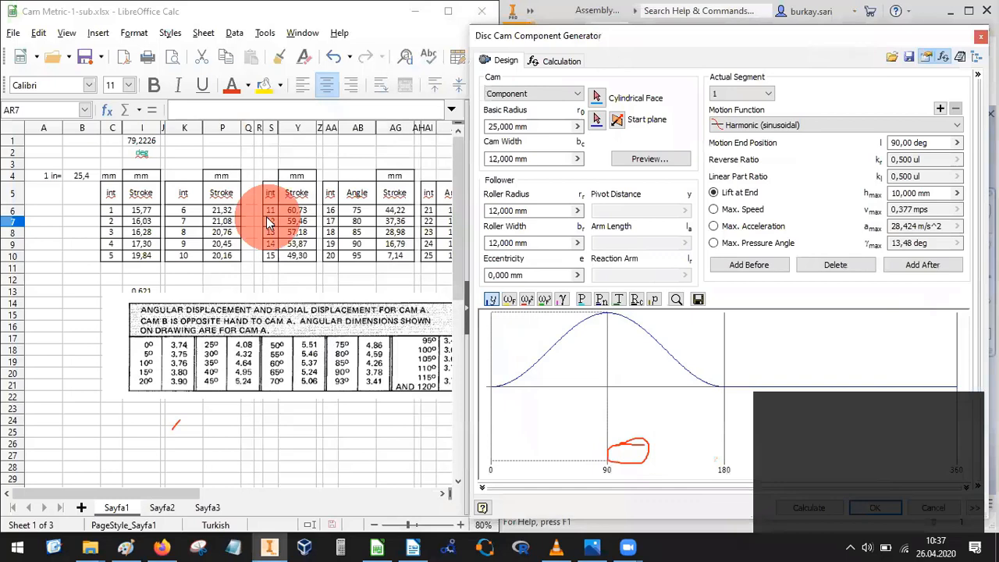
Switch to Firefox and open the ME-MECE-114 course page from the Week 9 workshop page, logging in again with the saved credentials.
{"action": "left_click", "coordinate": [162, 544]}
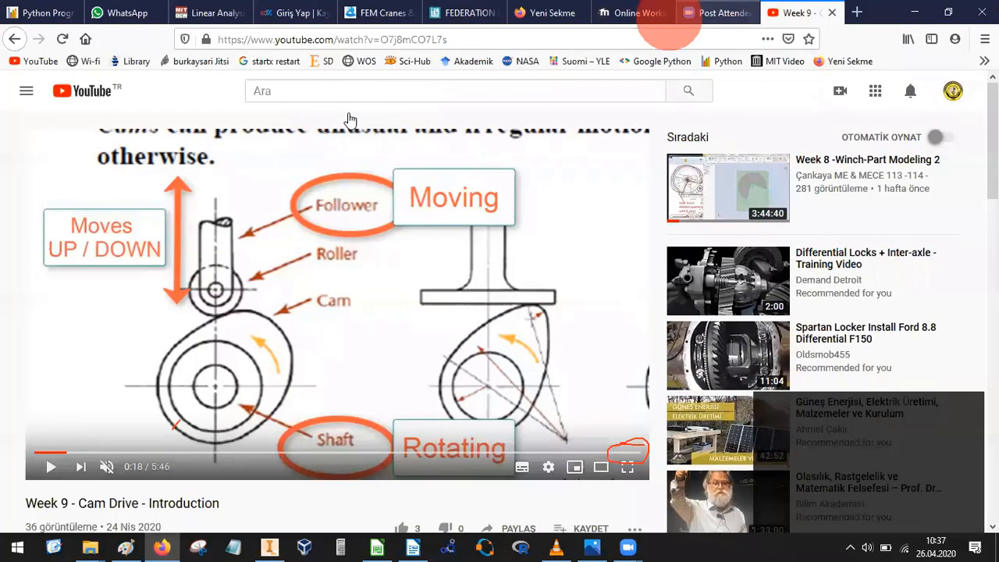
{"action": "left_click", "coordinate": [636, 12]}
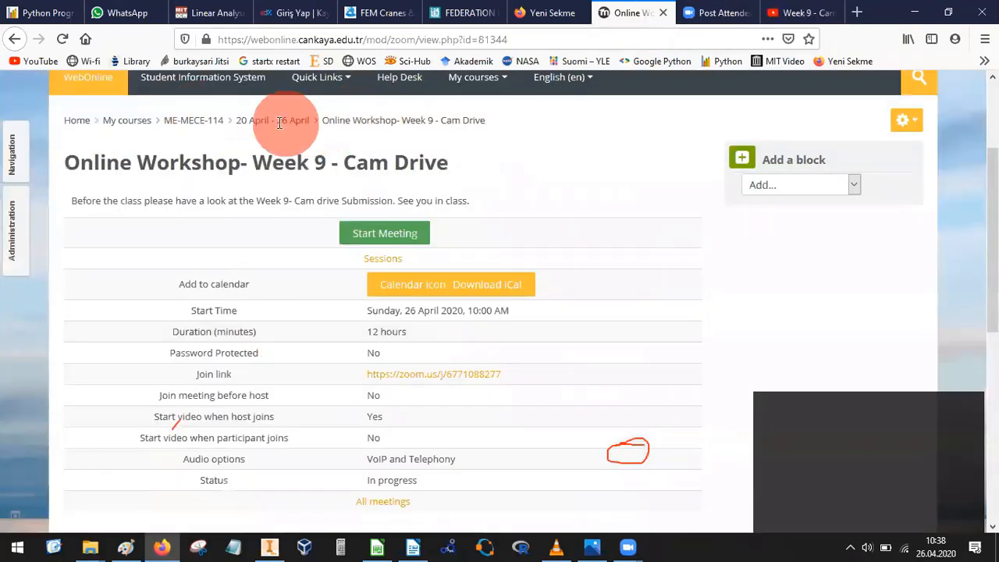
{"action": "left_click", "coordinate": [195, 125]}
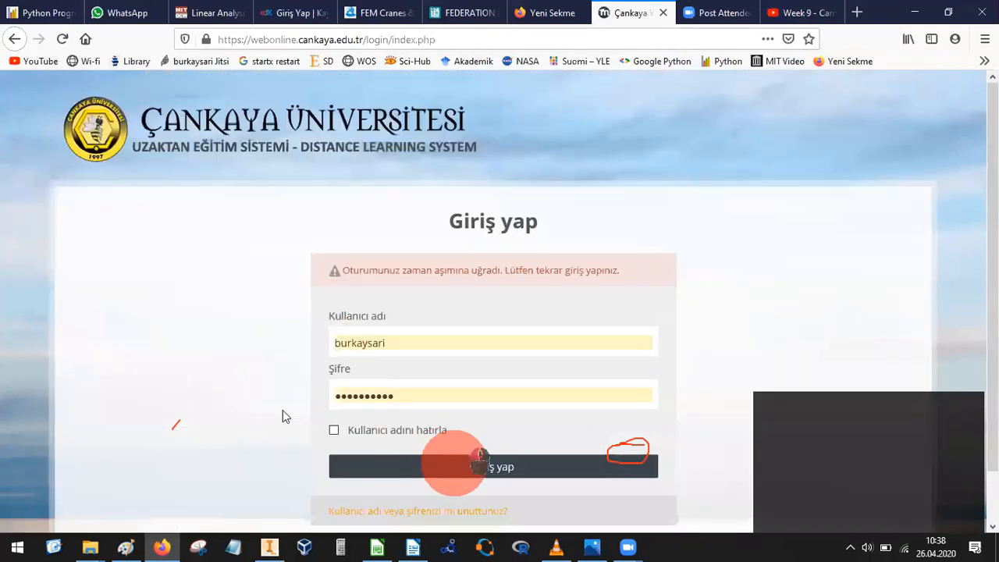
{"action": "left_click", "coordinate": [455, 463]}
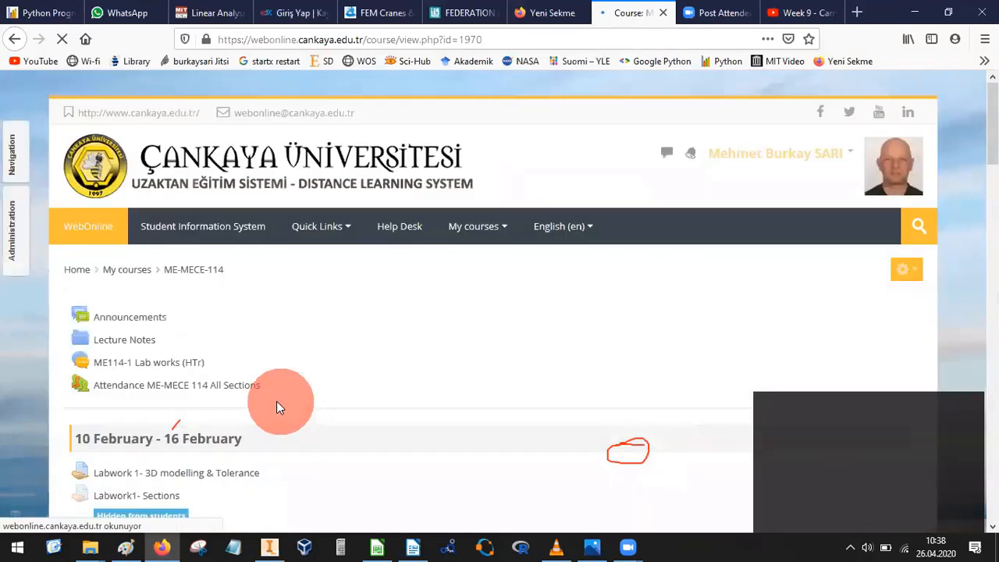
Open the Week 9 - Cam Drive assignment under 20 April - 26 April and examine its attached files.
{"action": "scroll", "coordinate": [277, 401], "scroll_direction": "down", "scroll_amount": 8}
{"action": "scroll", "coordinate": [276, 401], "scroll_direction": "down", "scroll_amount": 8}
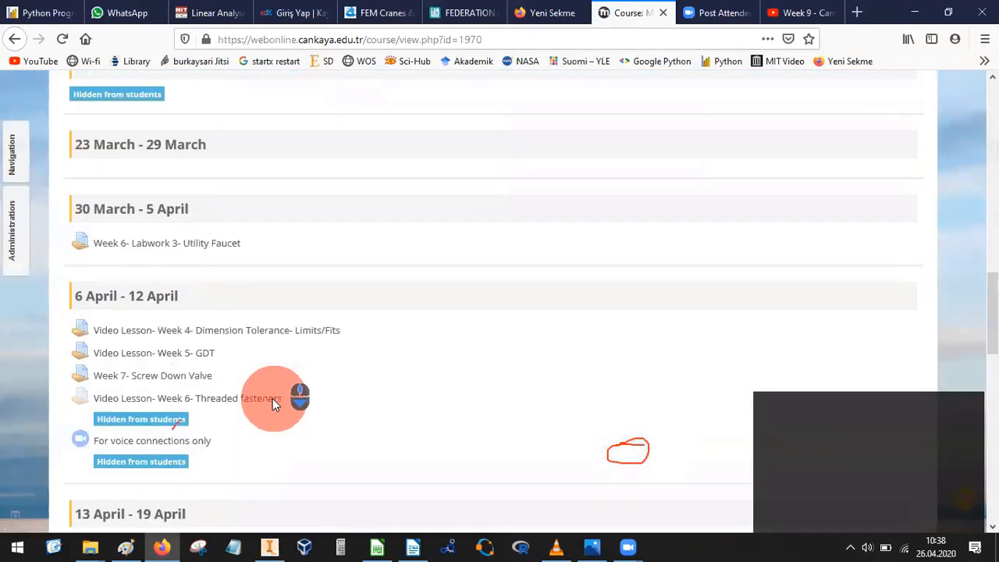
{"action": "scroll", "coordinate": [164, 387], "scroll_direction": "down", "scroll_amount": 3}
{"action": "scroll", "coordinate": [118, 436], "scroll_direction": "down", "scroll_amount": 3}
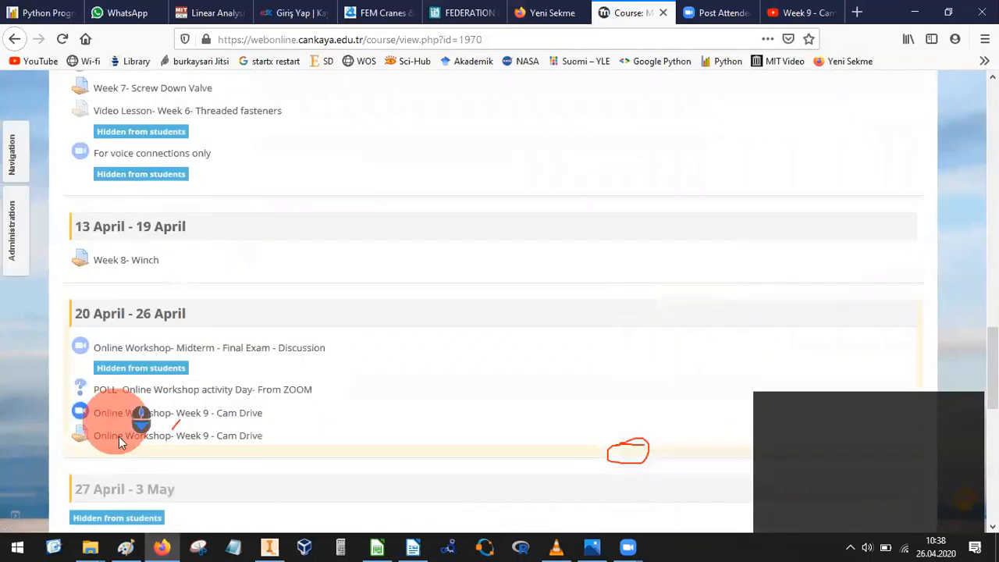
{"action": "left_click", "coordinate": [147, 437]}
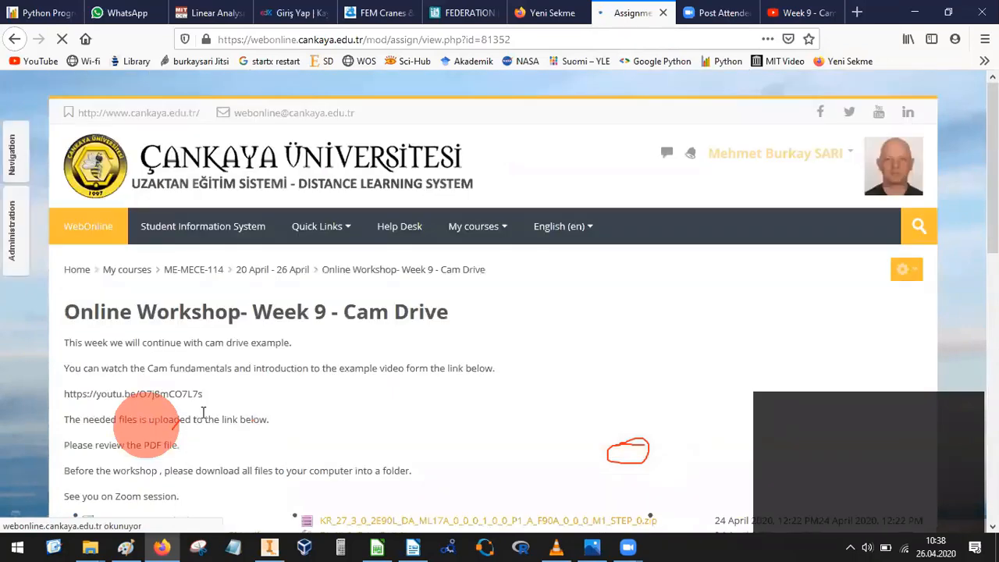
{"action": "scroll", "coordinate": [200, 415], "scroll_direction": "down", "scroll_amount": 1}
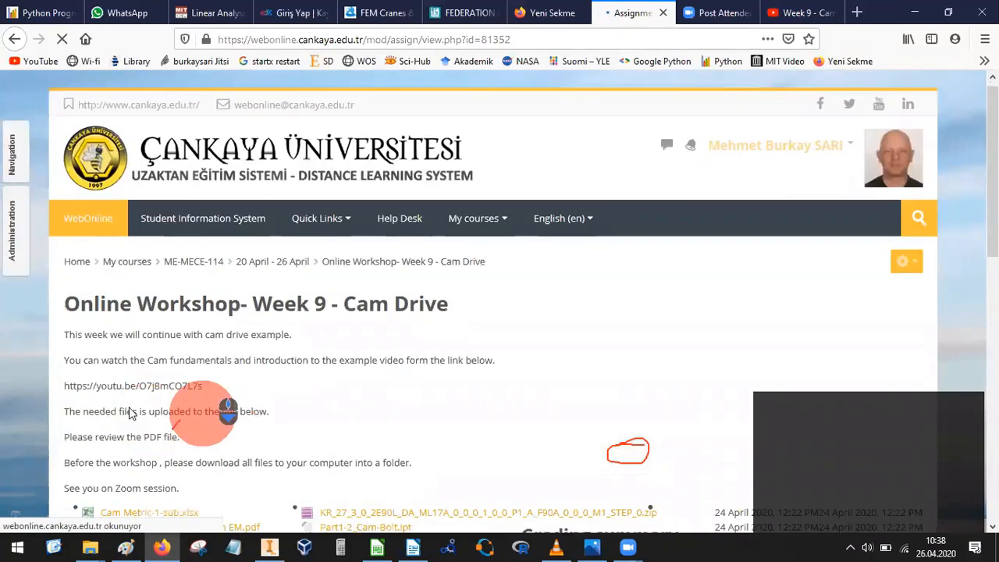
{"action": "scroll", "coordinate": [109, 297], "scroll_direction": "down", "scroll_amount": 5}
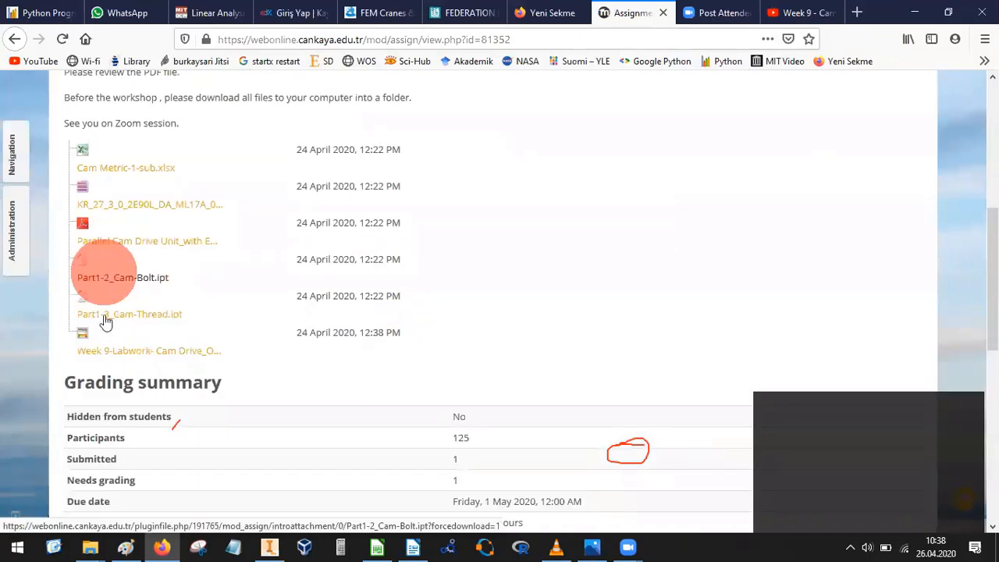
Examine the Part1-2_Cam-Bolt.ipt and Part1-3_Cam-Thread.ipt attachments, and return to the spreadsheet and Inventor.
{"action": "left_click", "coordinate": [105, 320]}
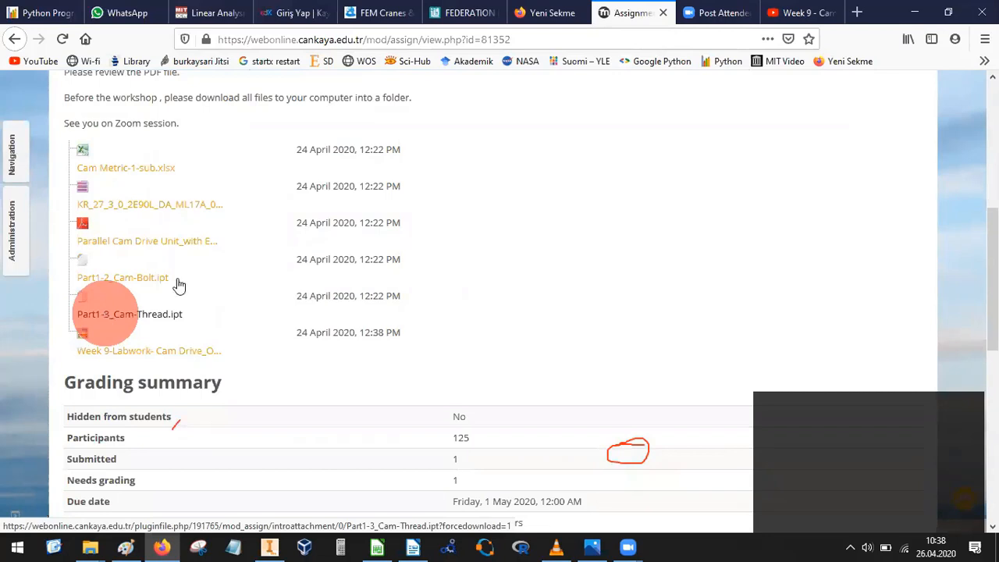
{"action": "left_click", "coordinate": [145, 278]}
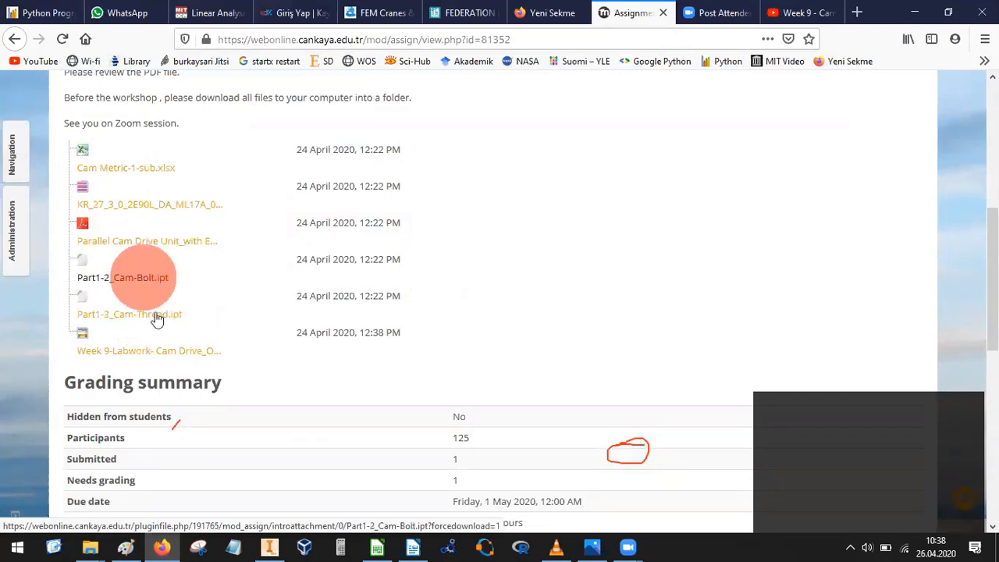
{"action": "left_click", "coordinate": [157, 317]}
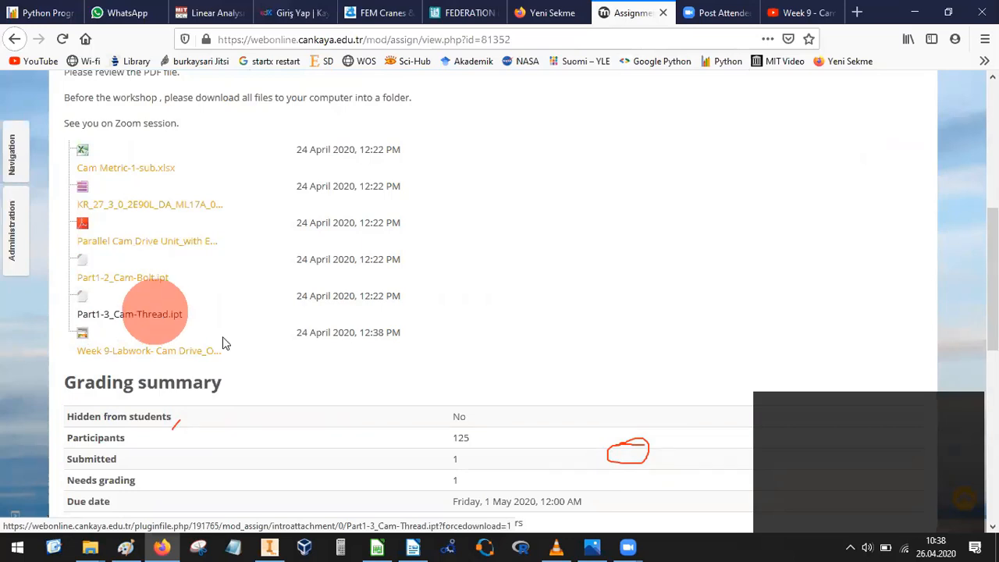
{"action": "left_click", "coordinate": [150, 285]}
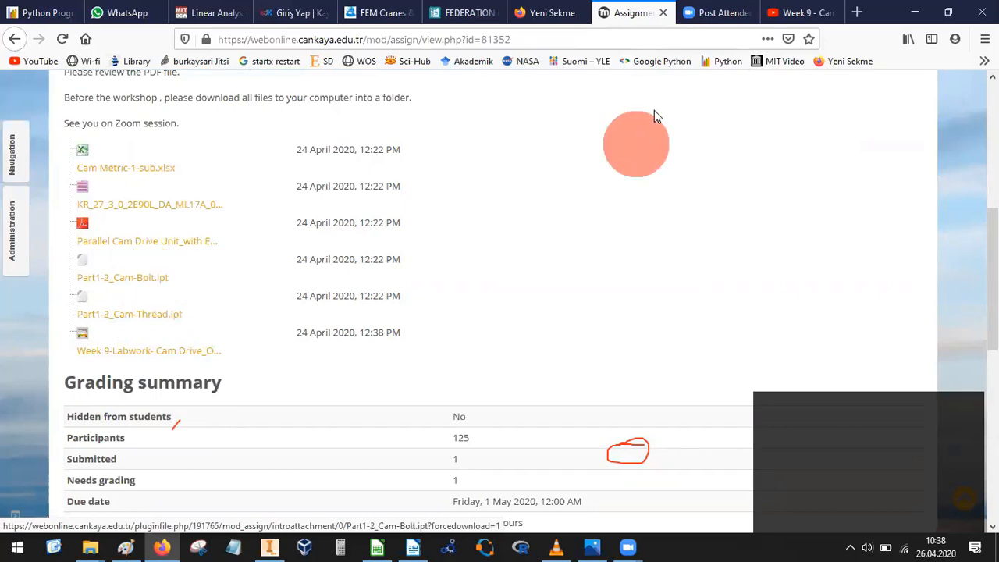
{"action": "left_click", "coordinate": [918, 12]}
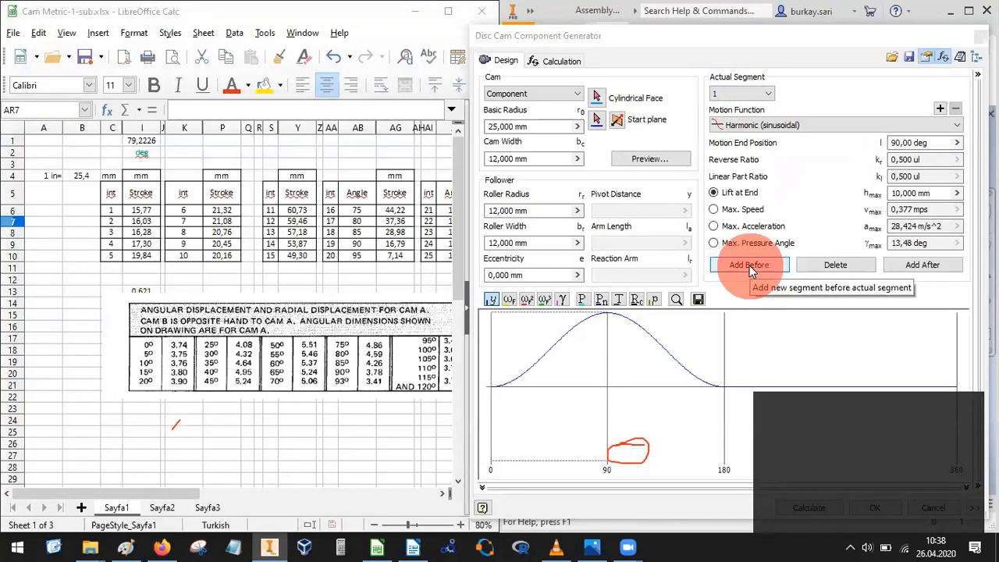
{"action": "left_click", "coordinate": [924, 265]}
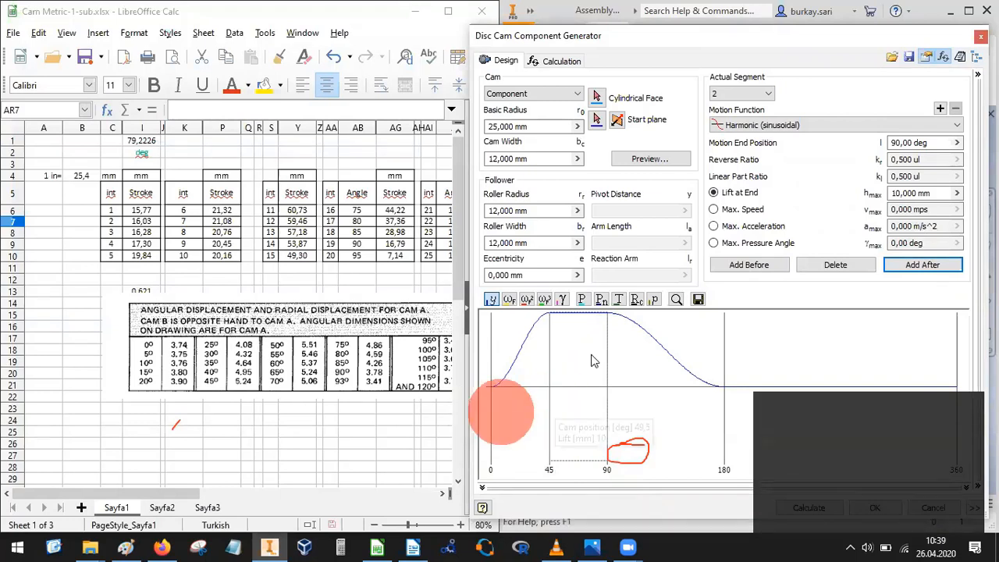
{"action": "left_click", "coordinate": [889, 269]}
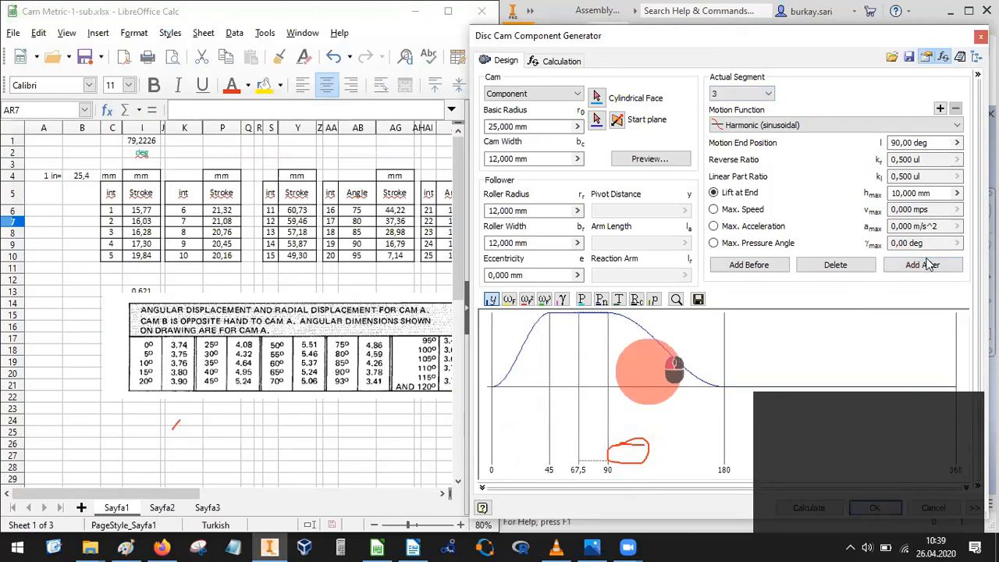
{"action": "left_click", "coordinate": [923, 265]}
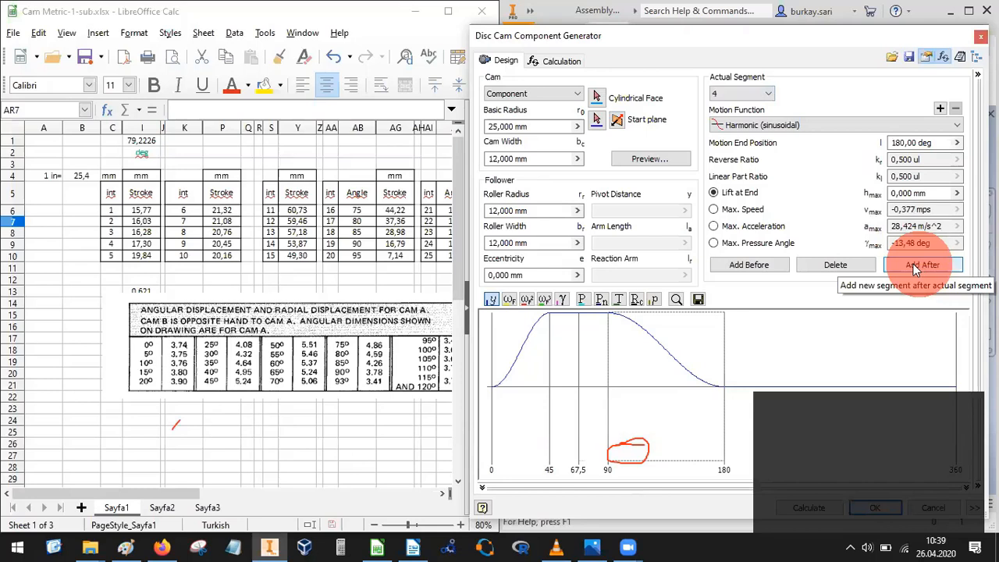
{"action": "left_click", "coordinate": [916, 267]}
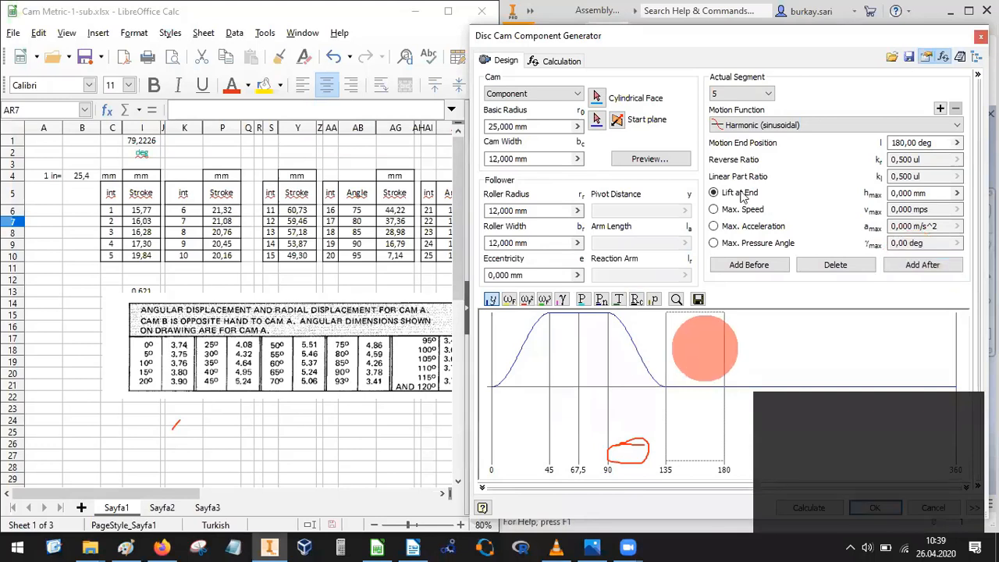
{"action": "left_click", "coordinate": [923, 265]}
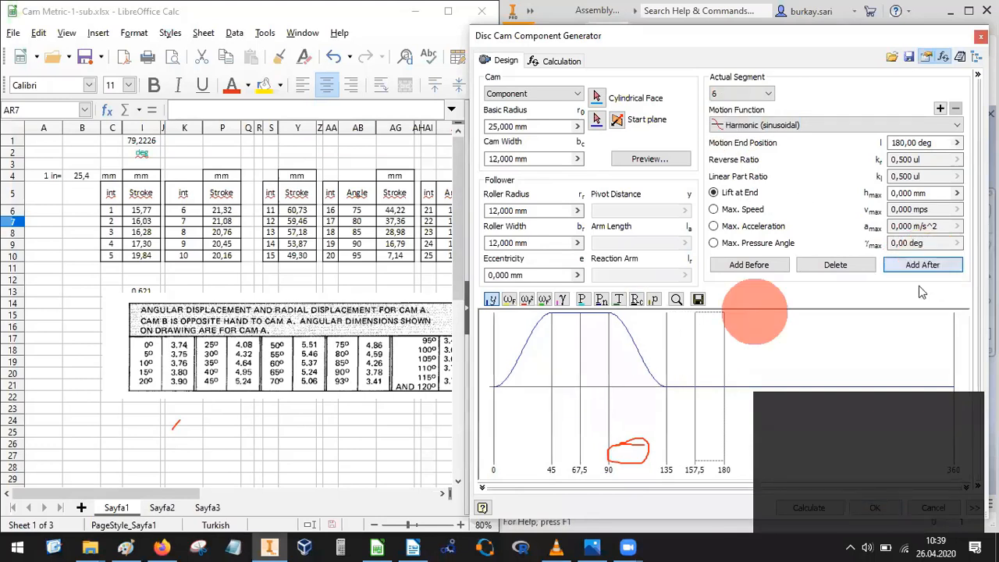
{"action": "left_click", "coordinate": [918, 263]}
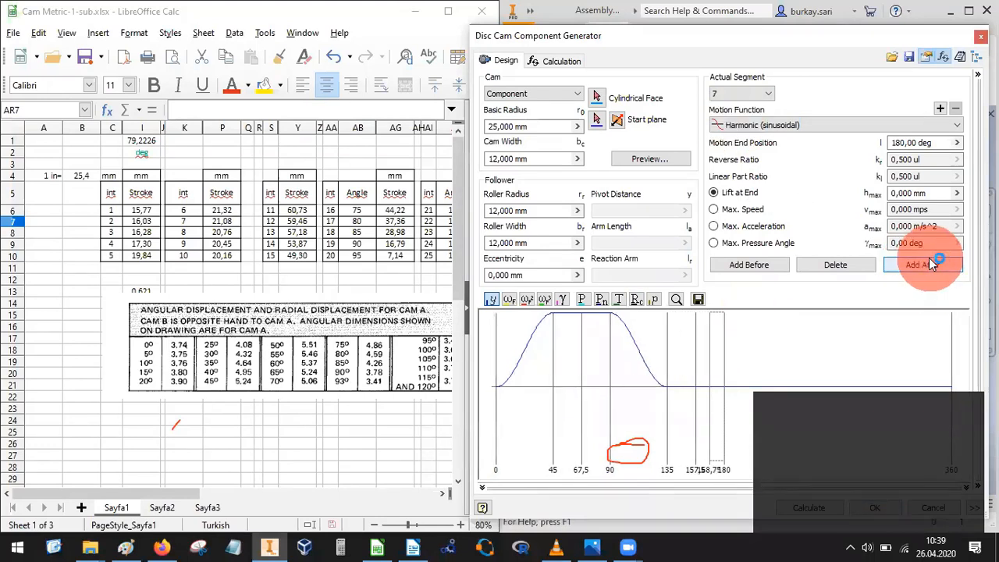
{"action": "left_click", "coordinate": [914, 263]}
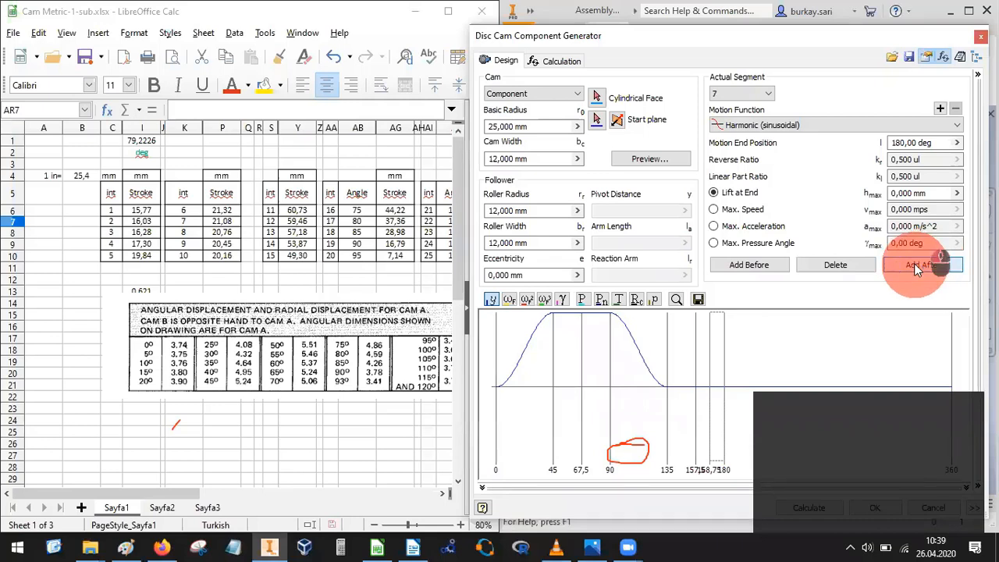
{"action": "left_click", "coordinate": [646, 345]}
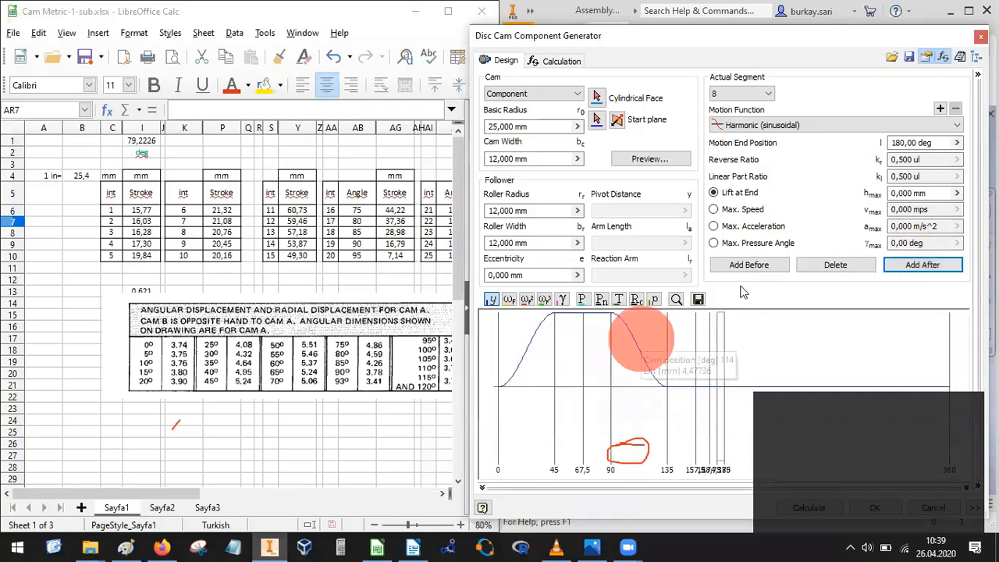
{"action": "left_click", "coordinate": [824, 342]}
{"action": "left_click", "coordinate": [933, 258]}
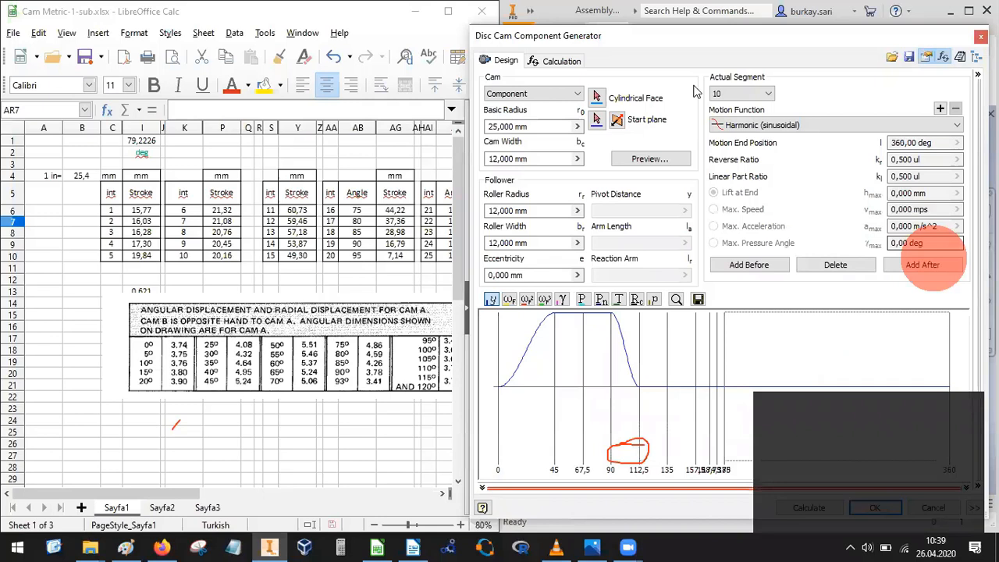
{"action": "left_click", "coordinate": [743, 95]}
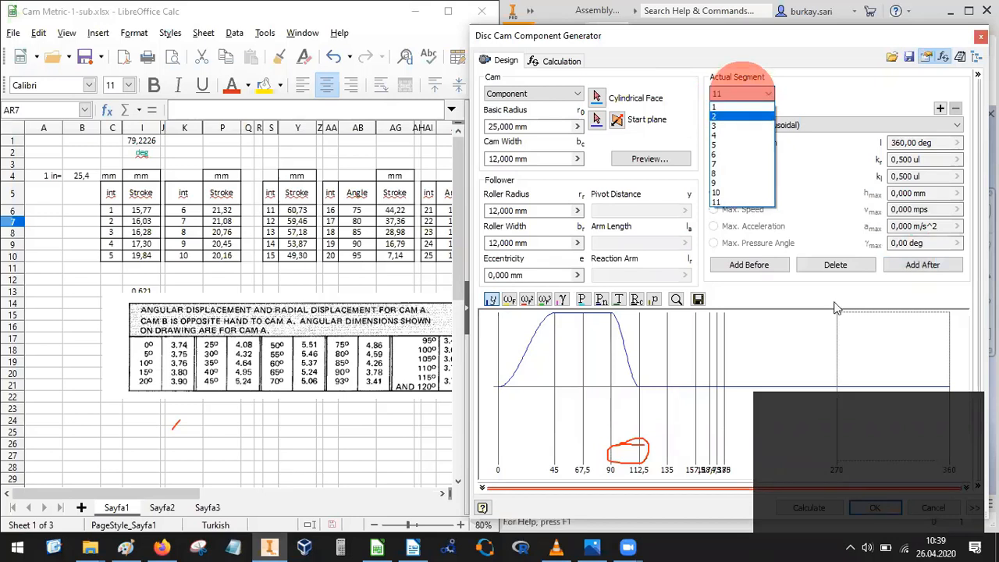
{"action": "left_click", "coordinate": [767, 356]}
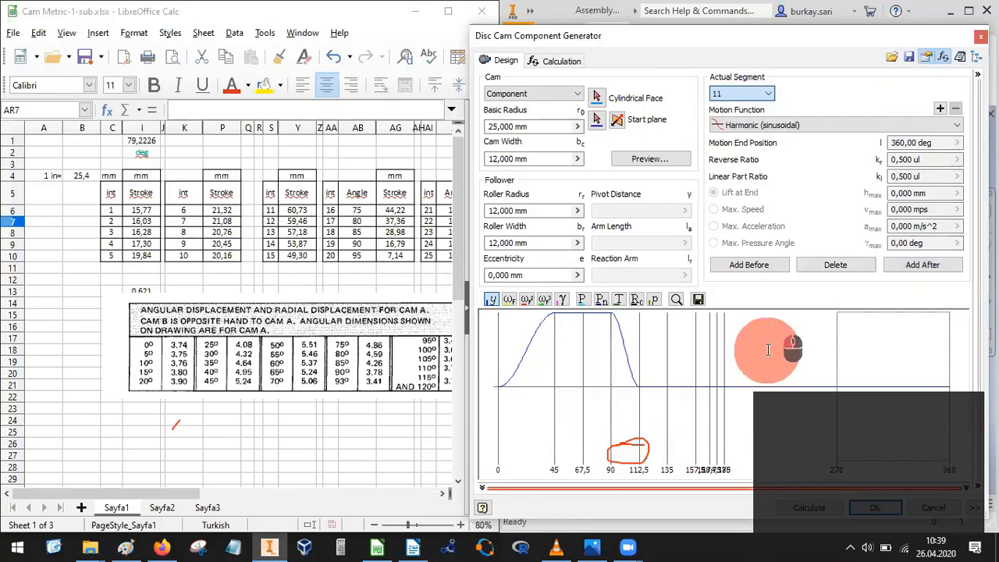
{"action": "left_click", "coordinate": [914, 265]}
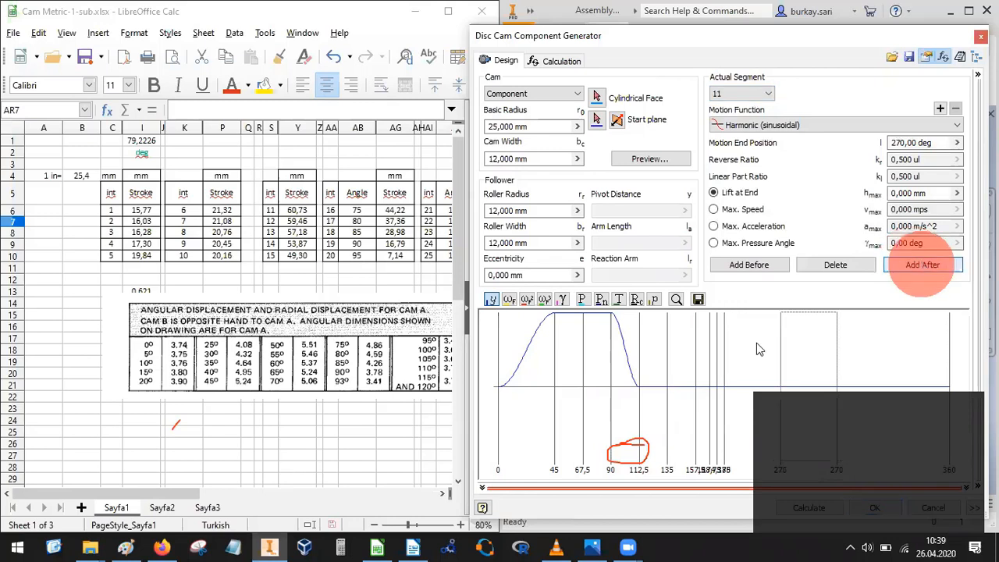
{"action": "left_click", "coordinate": [901, 268]}
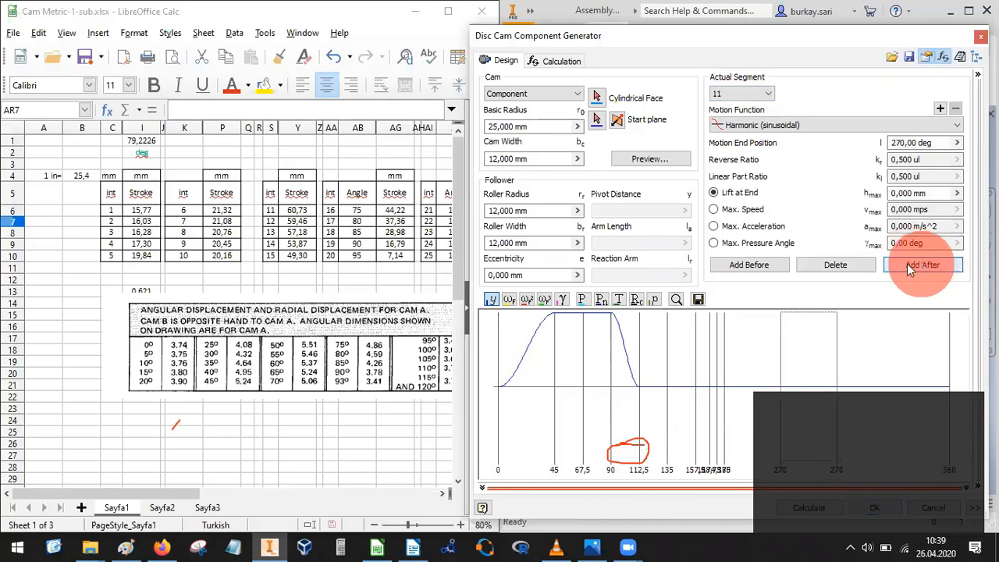
{"action": "left_click", "coordinate": [875, 334]}
{"action": "left_click", "coordinate": [877, 359]}
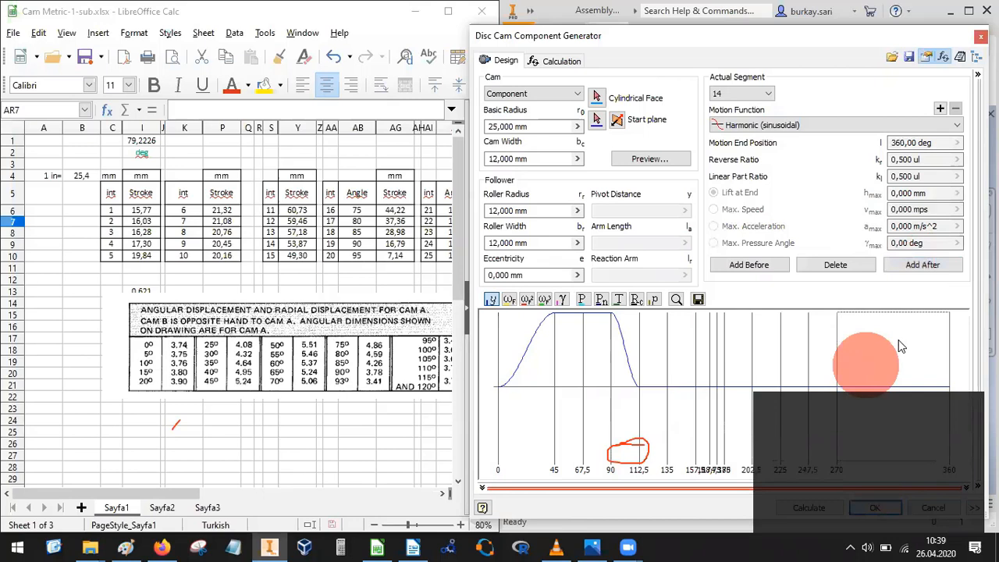
{"action": "left_click", "coordinate": [922, 266]}
{"action": "left_click", "coordinate": [509, 362]}
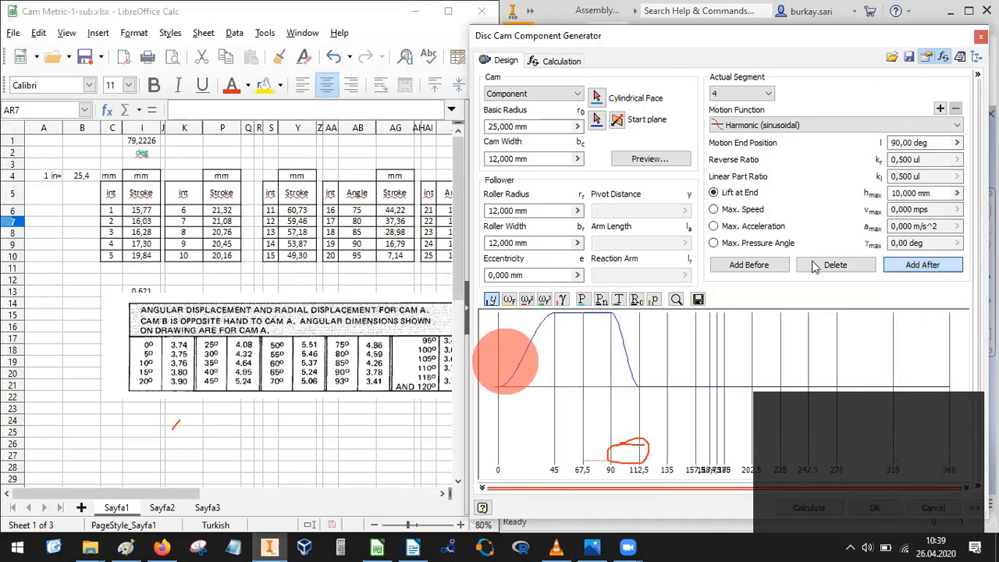
{"action": "left_click", "coordinate": [771, 266]}
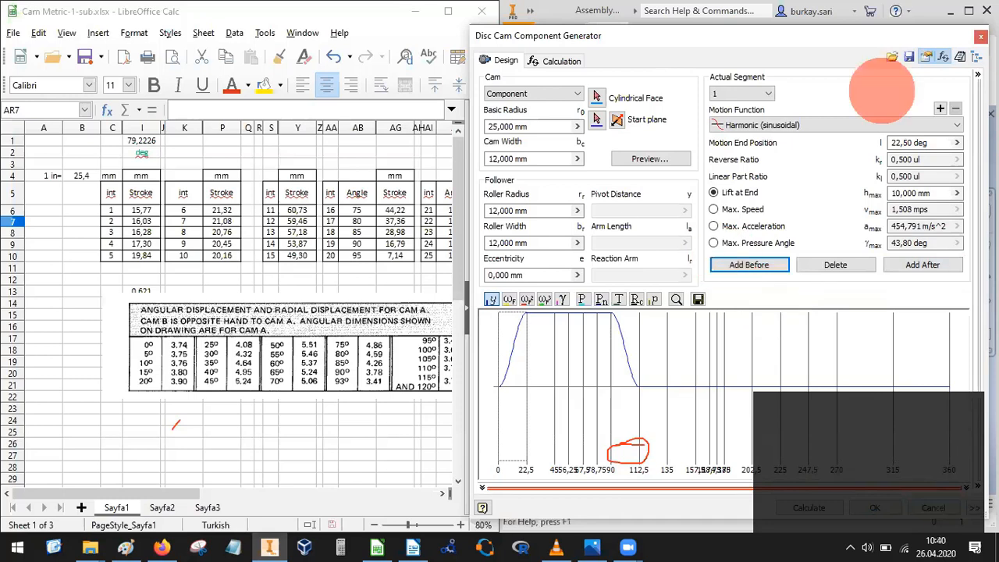
{"action": "key", "text": "Escape"}
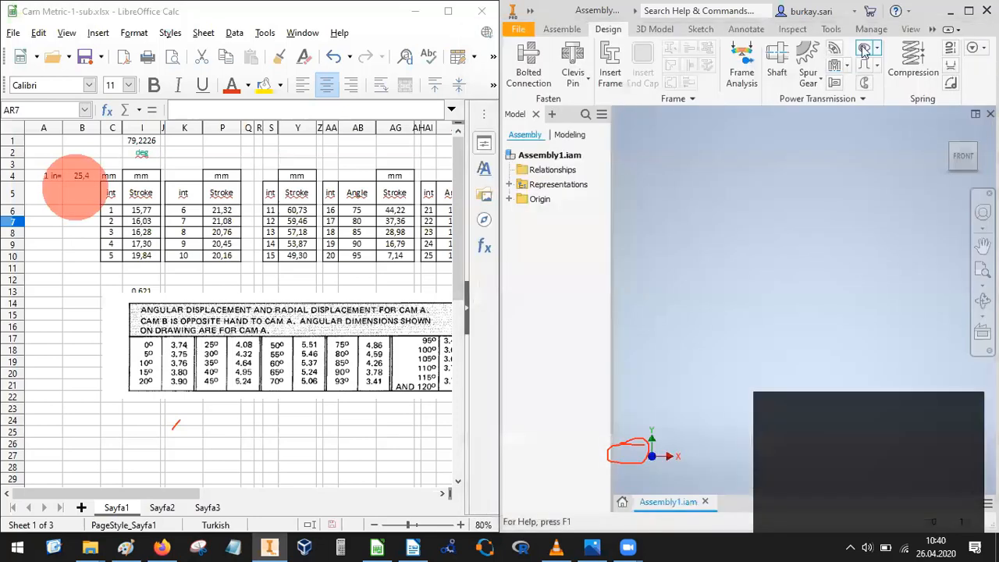
Reopen the Disc Cam generator and hide every graph curve except the lift curve, highlighting cells C5:S10 in the stroke spreadsheet.
{"action": "left_click", "coordinate": [862, 48]}
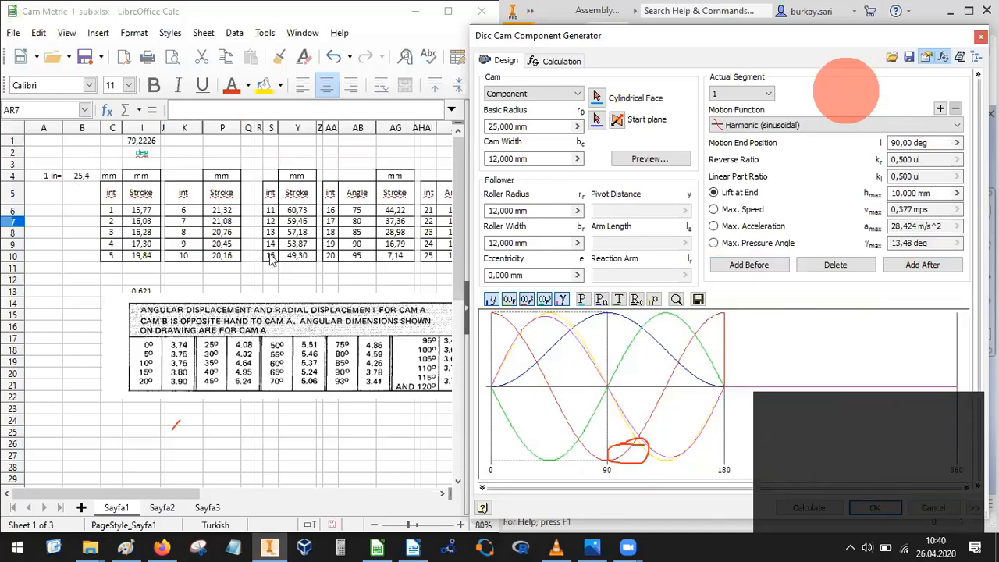
{"action": "left_click_drag", "start_coordinate": [111, 193], "coordinate": [272, 254]}
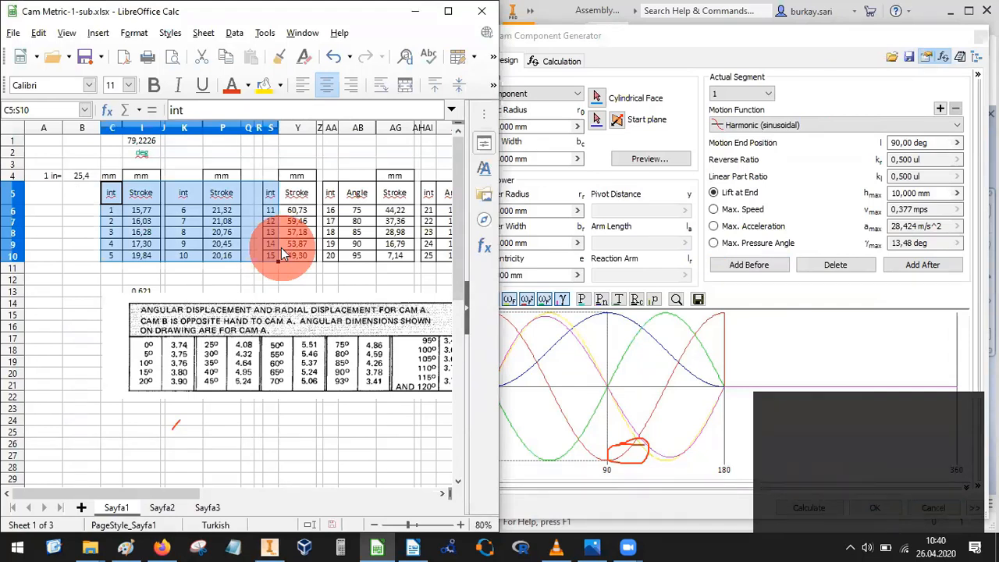
{"action": "left_click", "coordinate": [798, 355]}
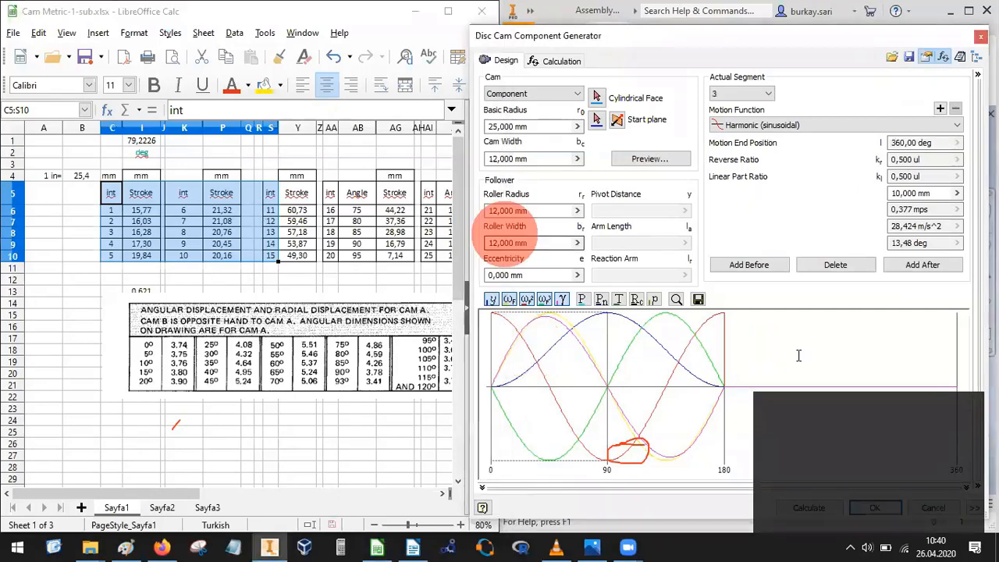
{"action": "left_click", "coordinate": [509, 298]}
{"action": "left_click", "coordinate": [528, 298]}
{"action": "left_click", "coordinate": [544, 298]}
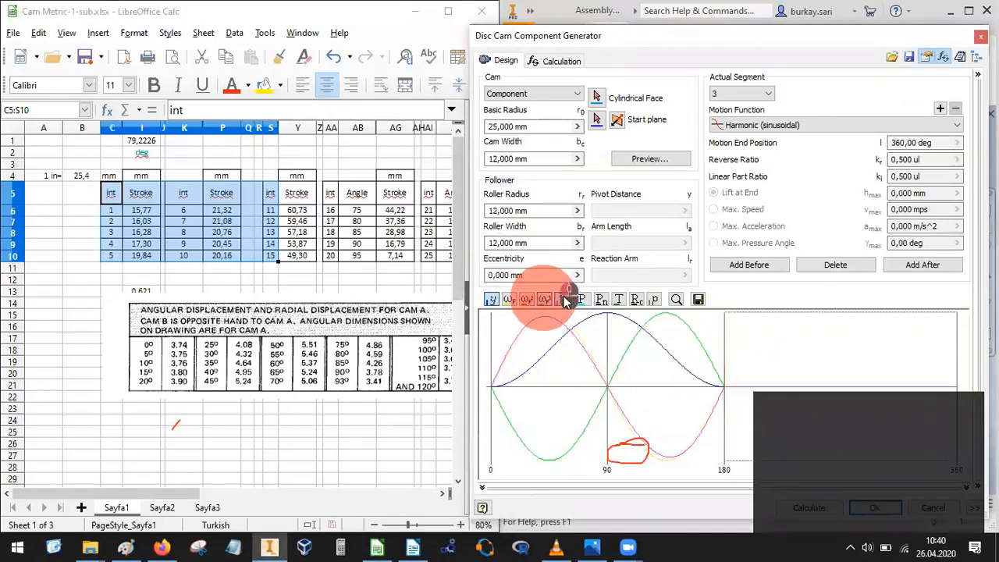
{"action": "left_click", "coordinate": [562, 299]}
{"action": "mouse_move", "coordinate": [501, 366]}
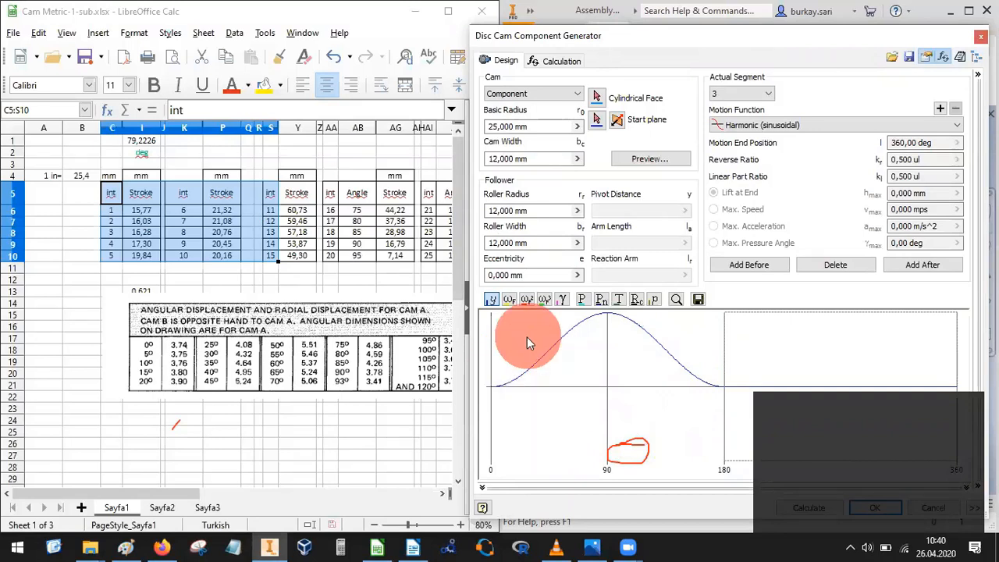
Make segment 1 of the cam active and add one new segment before it.
{"action": "left_click", "coordinate": [526, 343]}
{"action": "left_click", "coordinate": [734, 93]}
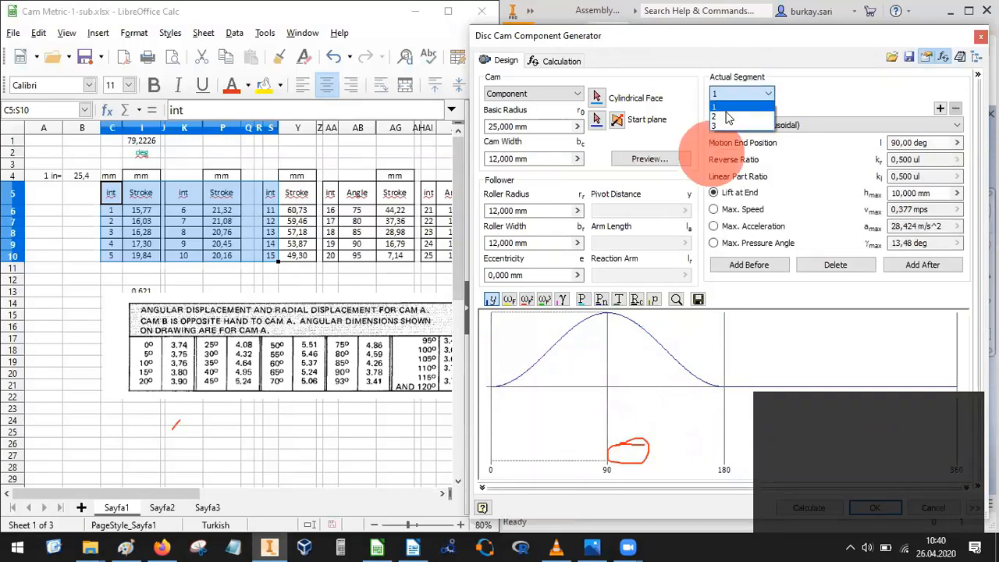
{"action": "left_click", "coordinate": [521, 346]}
{"action": "left_click", "coordinate": [752, 266]}
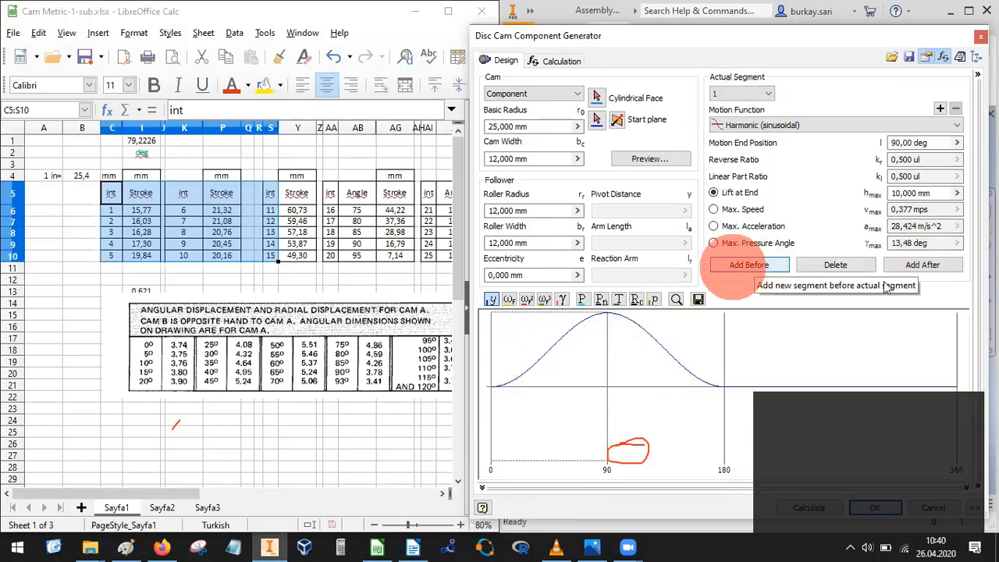
{"action": "left_click", "coordinate": [918, 267]}
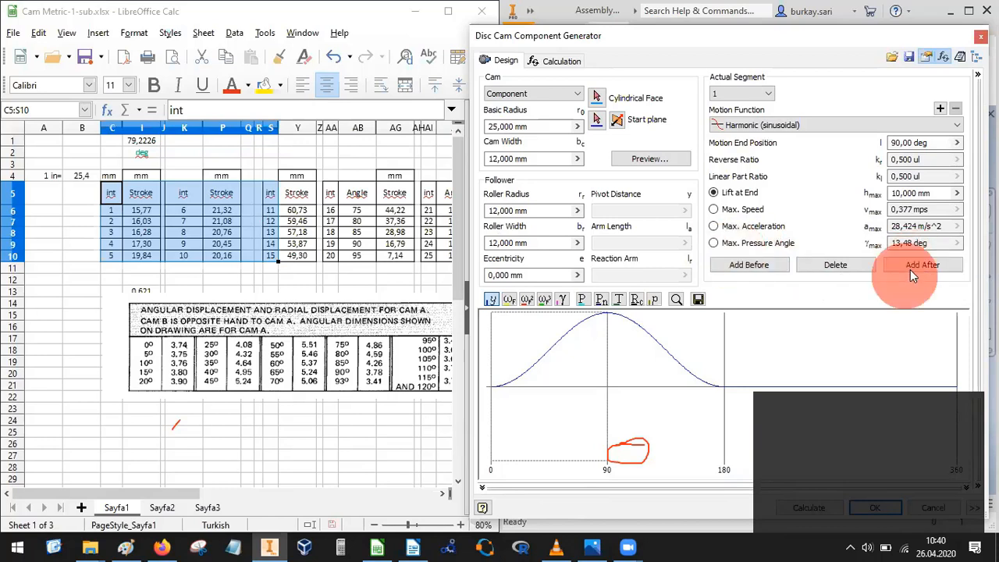
{"action": "left_click", "coordinate": [743, 265]}
{"action": "left_click", "coordinate": [743, 264]}
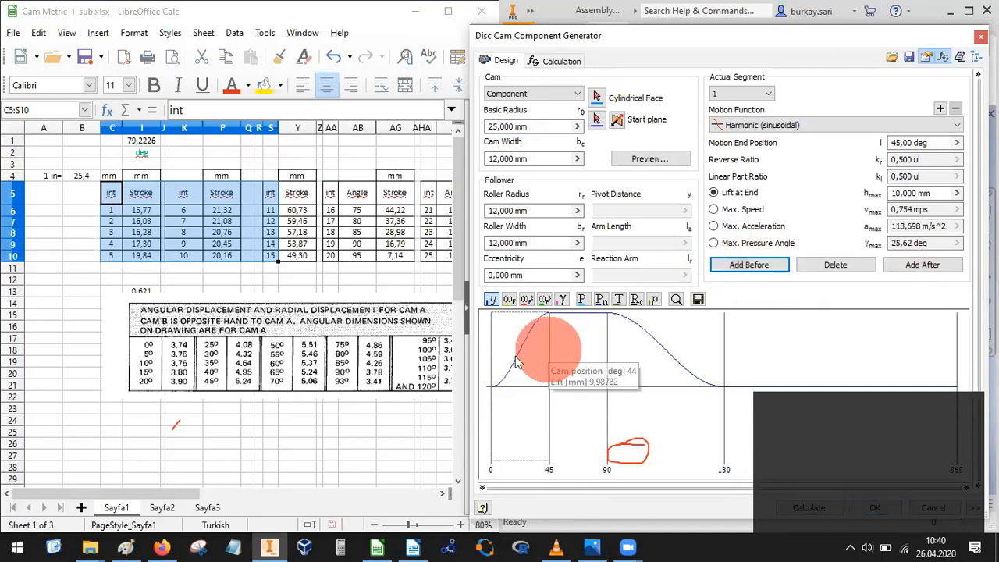
Check the cam's segment list and activate segments 1, 2 and 3 in turn on the lift graph.
{"action": "mouse_move", "coordinate": [515, 356]}
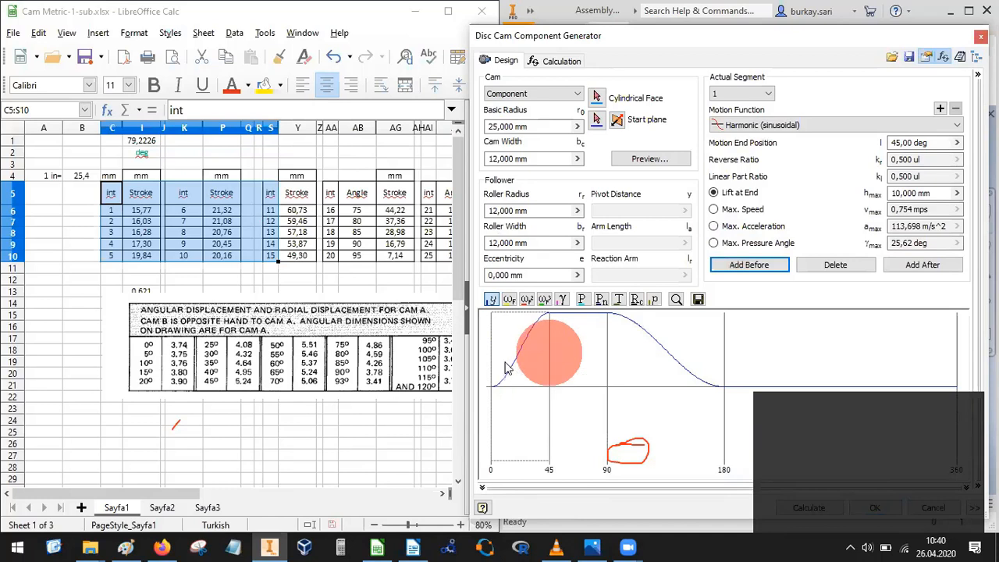
{"action": "left_click", "coordinate": [740, 93]}
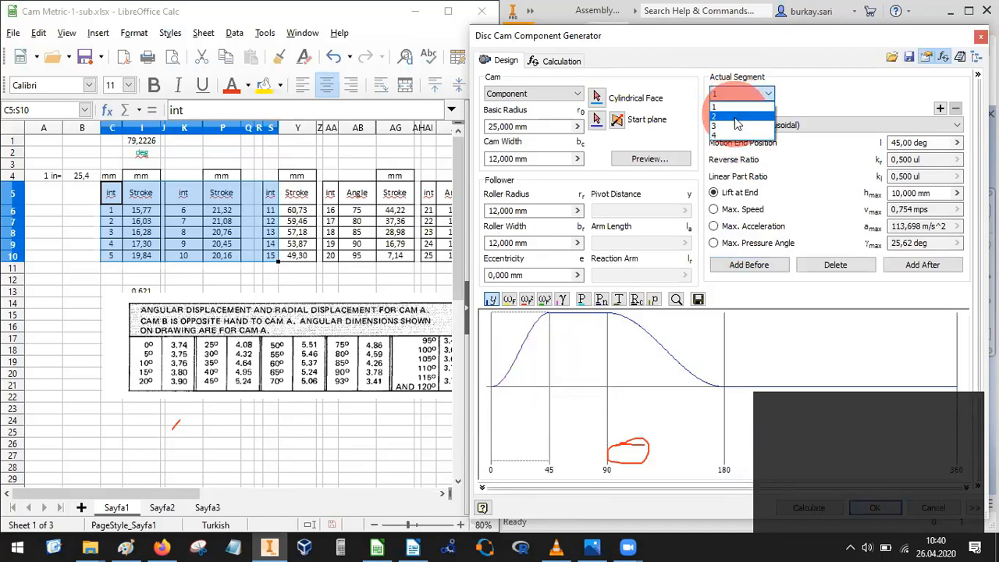
{"action": "left_click", "coordinate": [517, 377]}
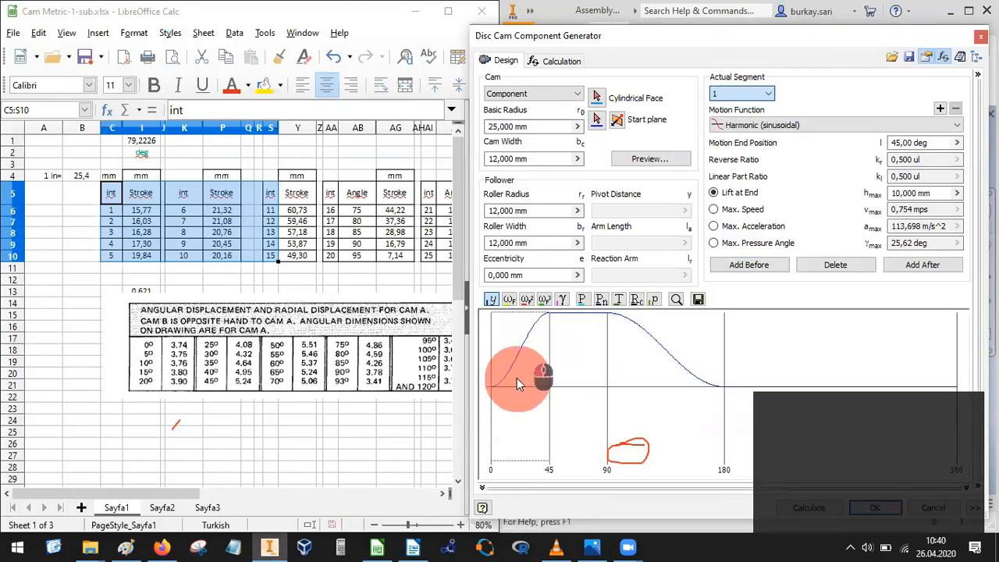
{"action": "left_click", "coordinate": [592, 370]}
{"action": "left_click", "coordinate": [652, 365]}
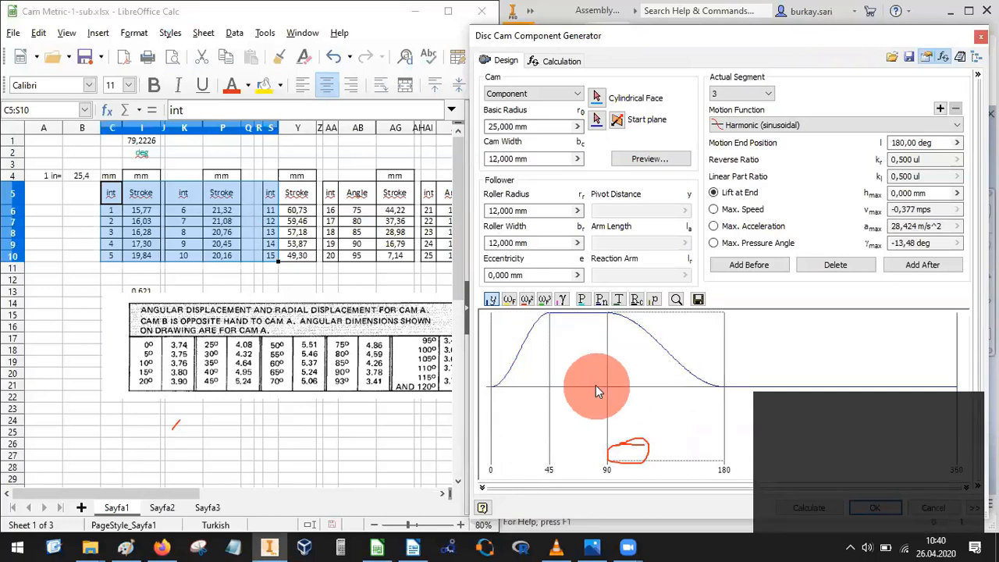
Add one new segment before cam segment 3, one before segment 5 and one before segment 4, dividing the cam at 135, 270 and 157.5 degrees.
{"action": "left_click", "coordinate": [758, 264]}
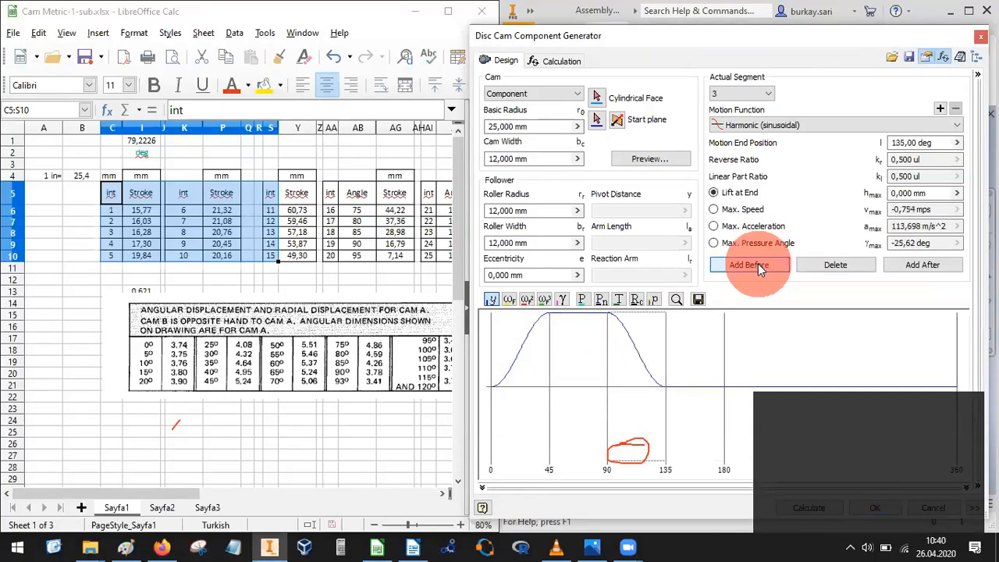
{"action": "left_click", "coordinate": [806, 351]}
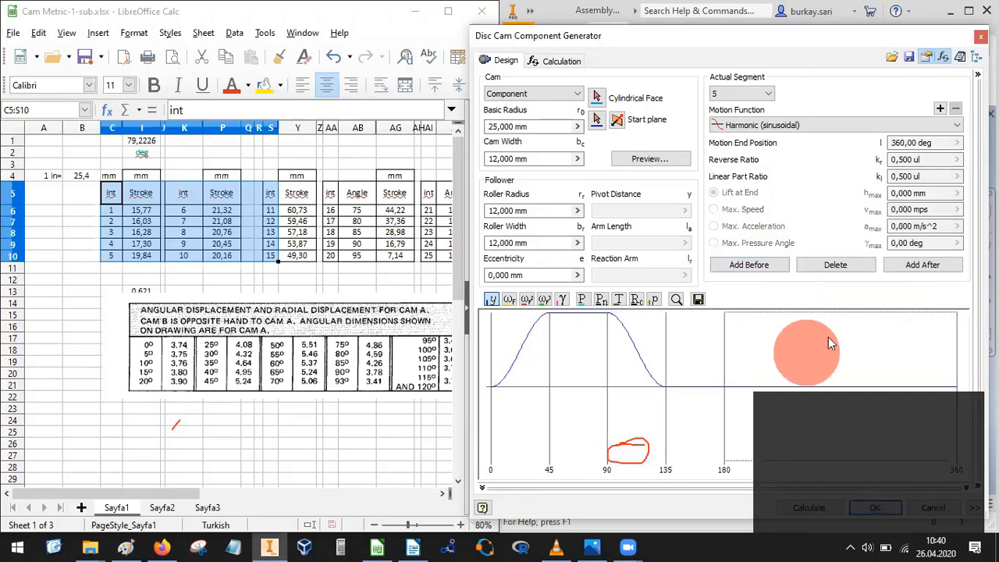
{"action": "left_click", "coordinate": [765, 414]}
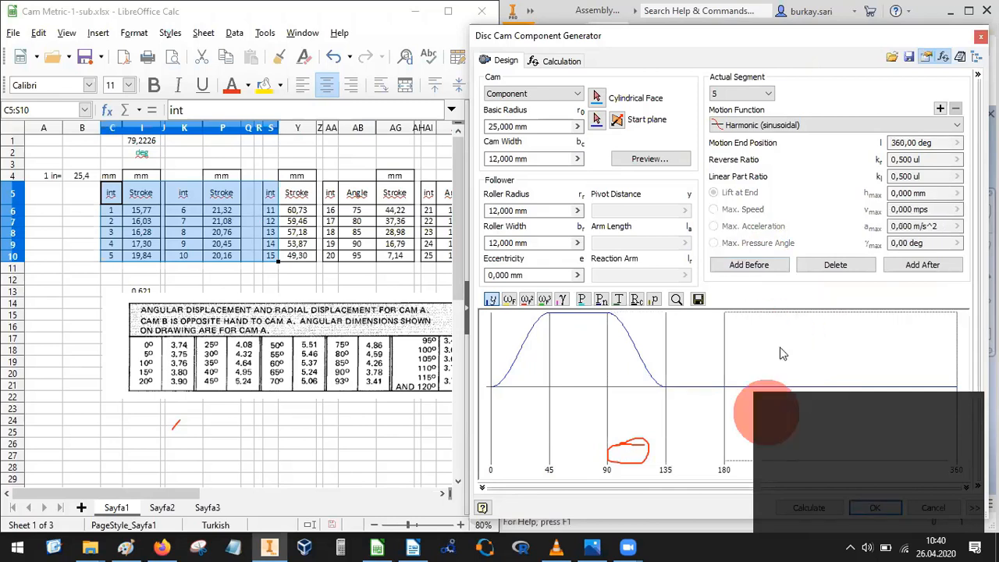
{"action": "left_click", "coordinate": [750, 266]}
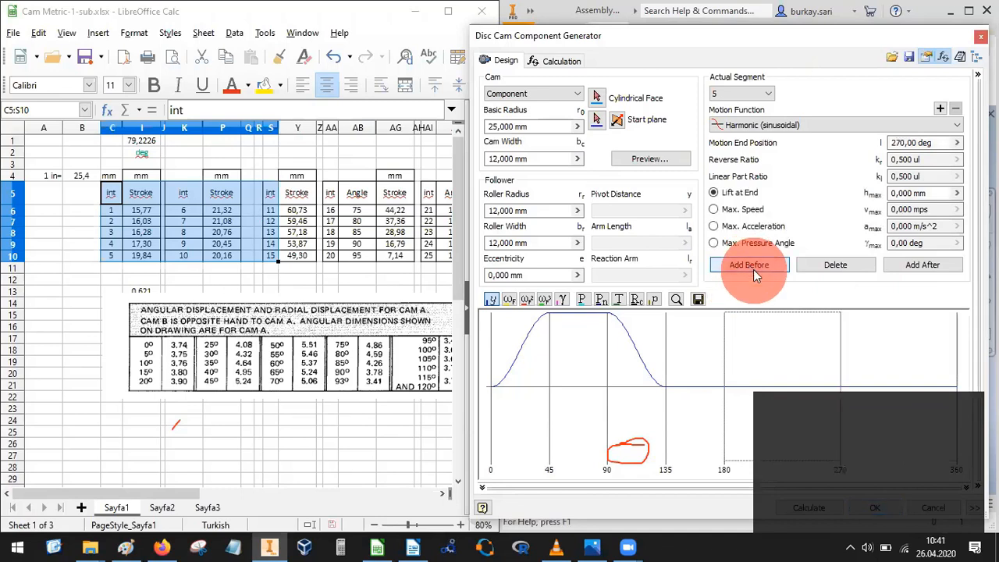
{"action": "left_click", "coordinate": [705, 339]}
{"action": "left_click", "coordinate": [866, 217]}
{"action": "left_click", "coordinate": [754, 264]}
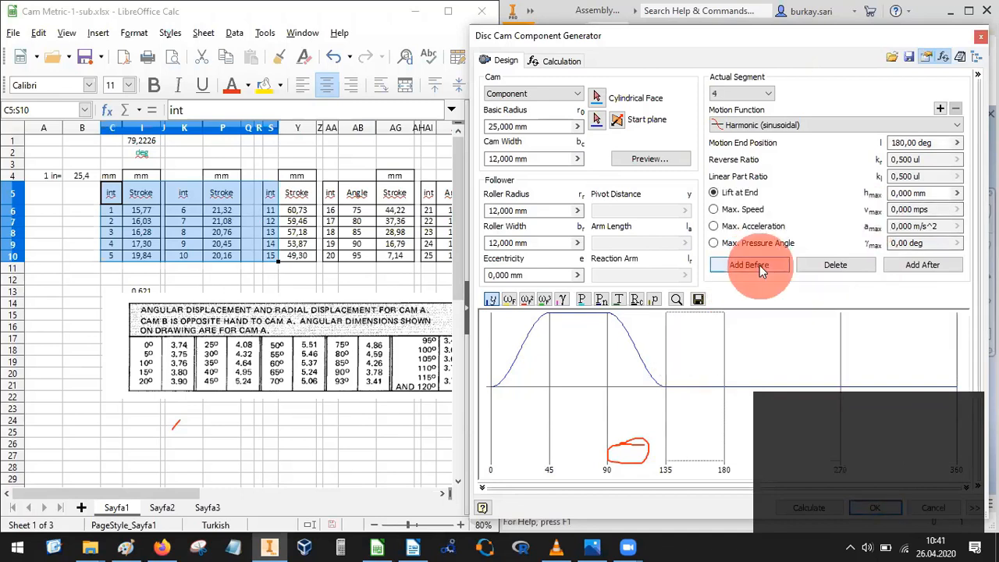
Add a new segment before segments 6, 8 and 7 in turn, dividing the cam at 225, 315 and 247.5 degrees, and check the segment list.
{"action": "left_click", "coordinate": [787, 344]}
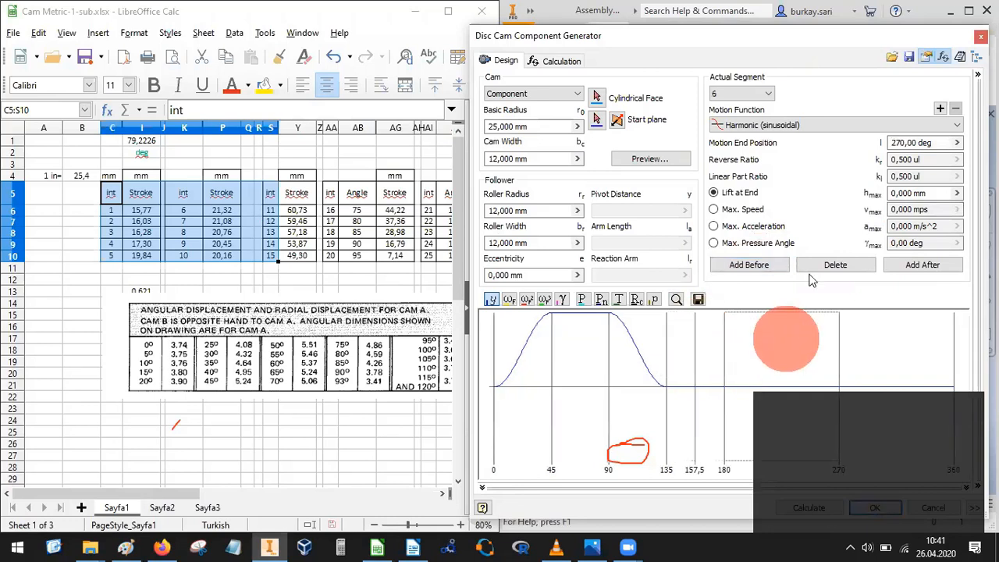
{"action": "left_click", "coordinate": [753, 266]}
{"action": "left_click", "coordinate": [892, 337]}
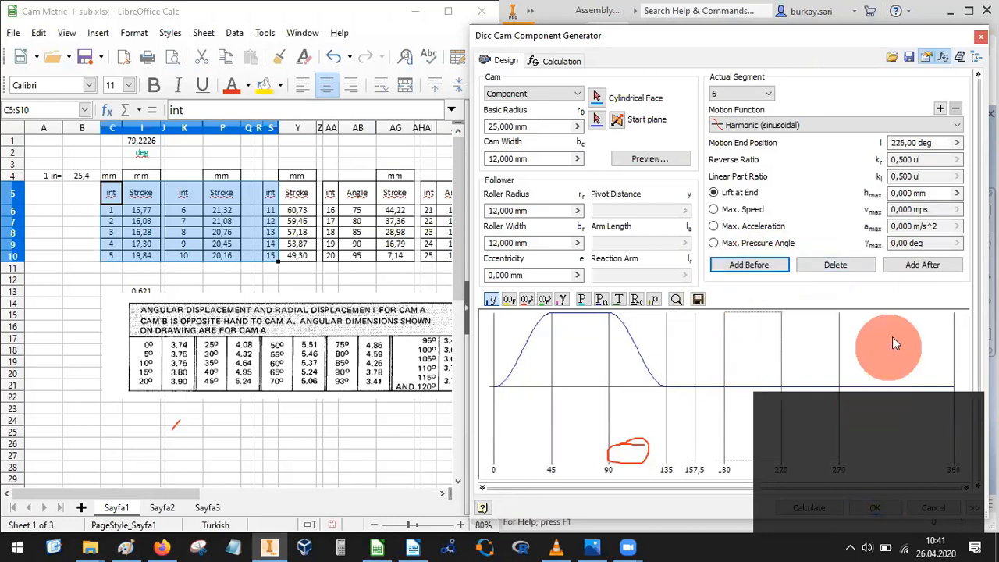
{"action": "left_click", "coordinate": [939, 336]}
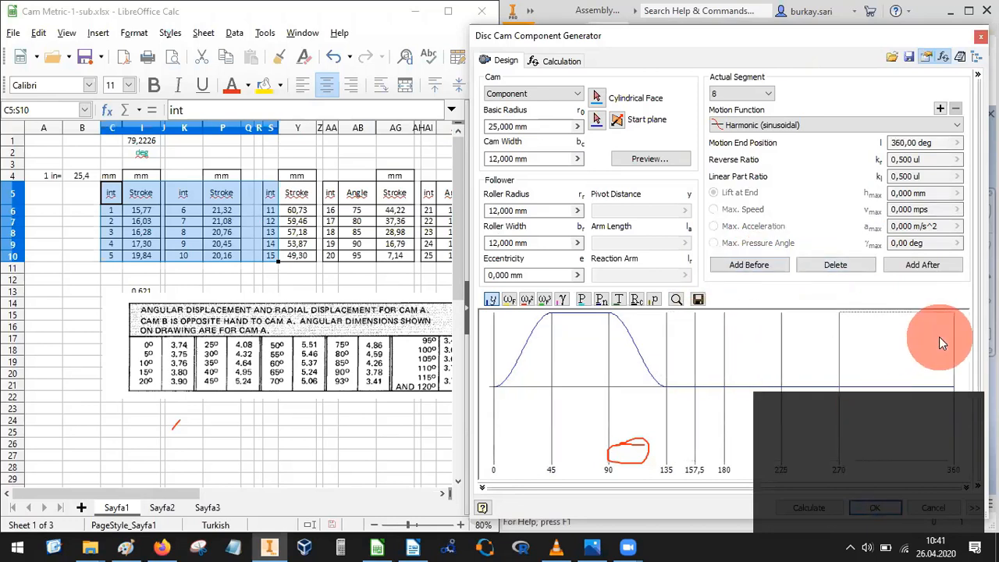
{"action": "left_click", "coordinate": [764, 264]}
{"action": "left_click", "coordinate": [807, 346]}
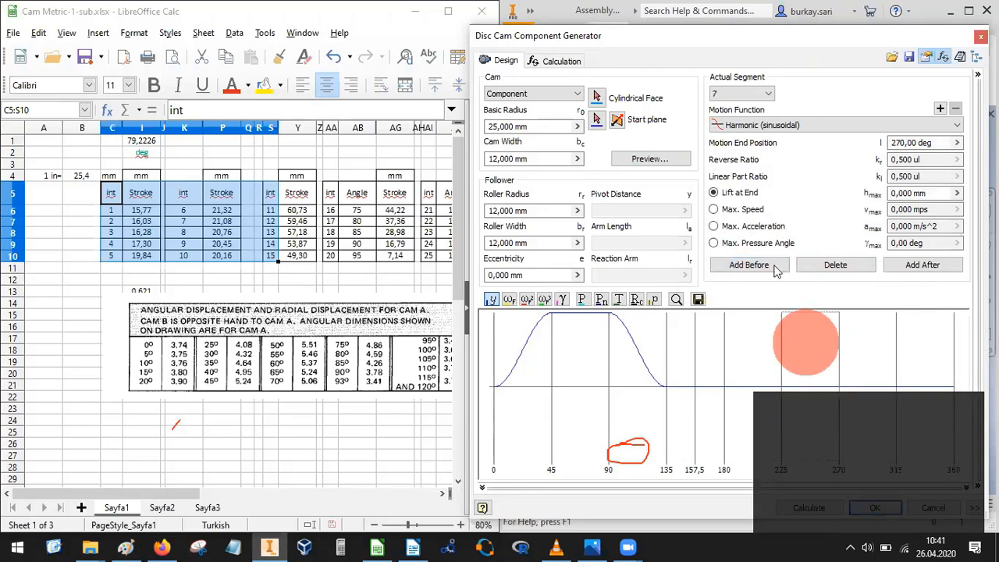
{"action": "left_click", "coordinate": [753, 264]}
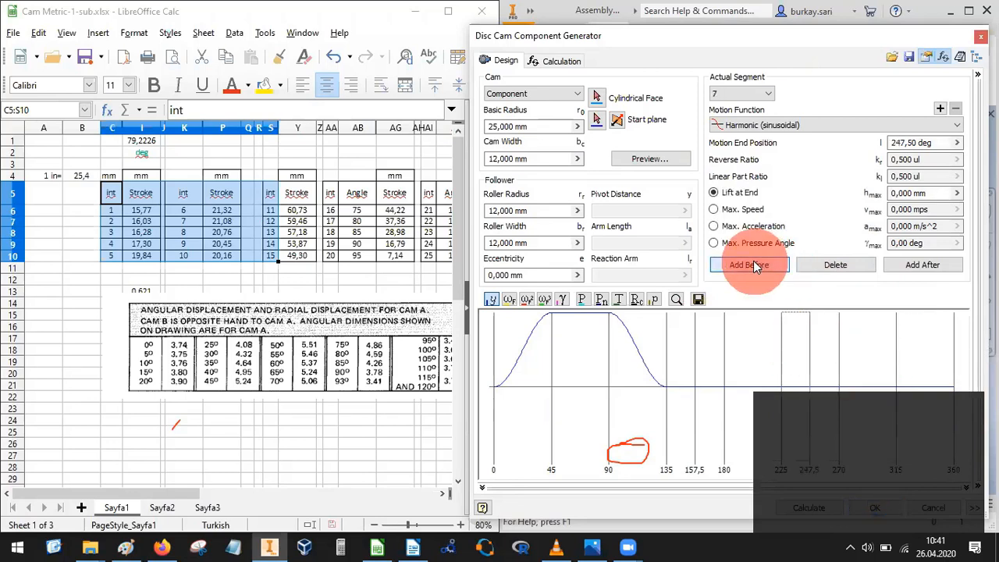
{"action": "left_click", "coordinate": [757, 96]}
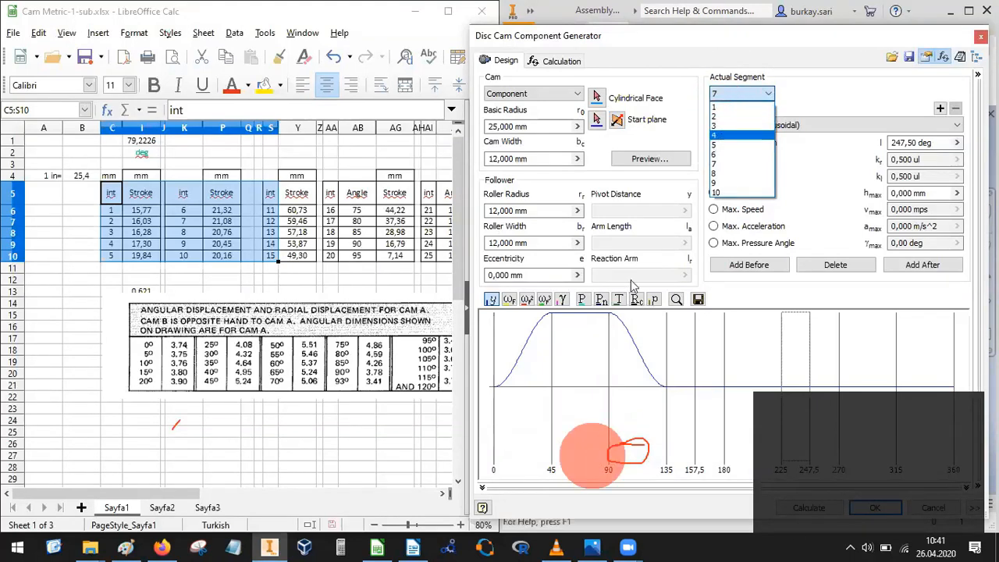
Add a new segment before segment 2 and another before segment 1, dividing the cam at 67.5 and 22.5 degrees.
{"action": "left_click", "coordinate": [580, 359]}
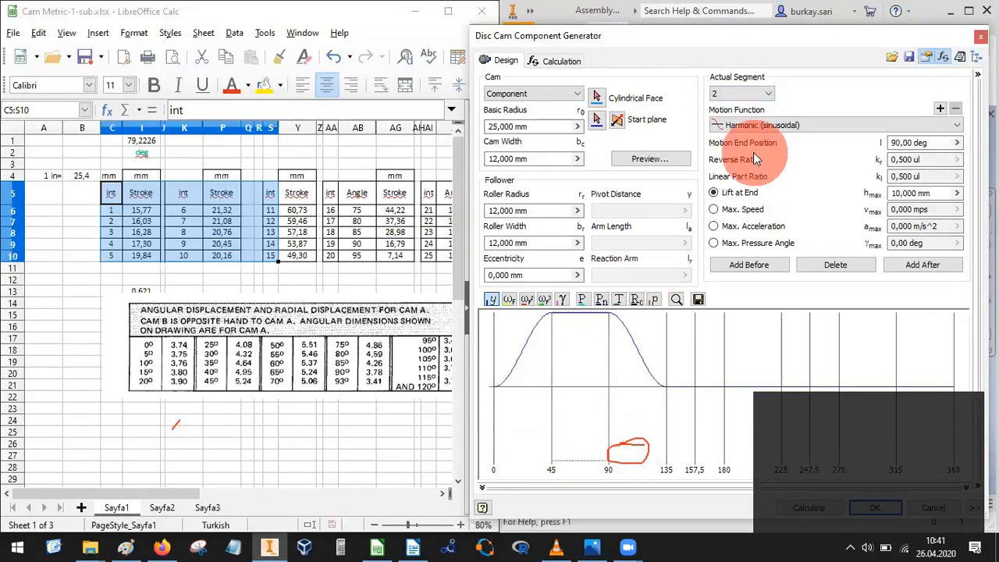
{"action": "left_click", "coordinate": [751, 266]}
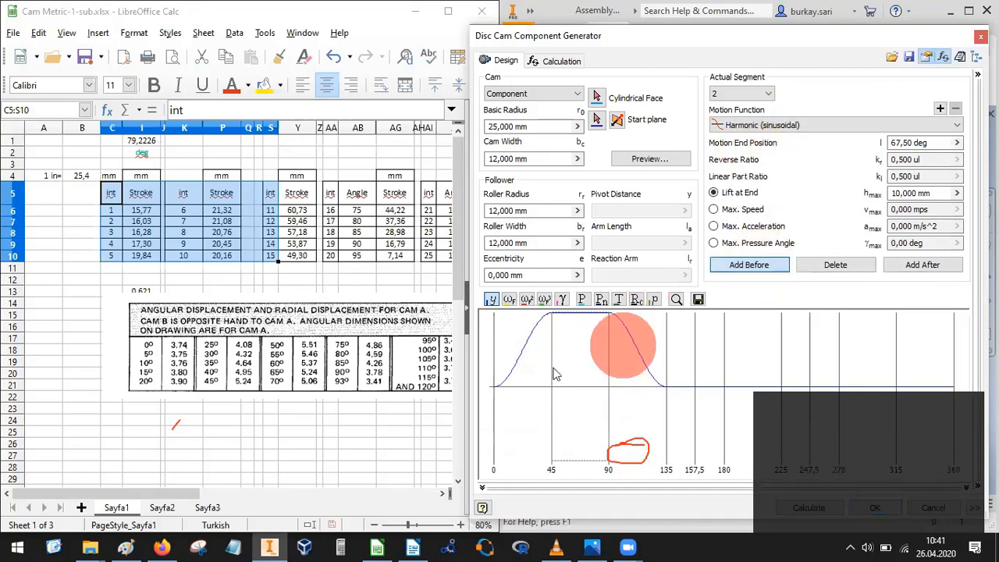
{"action": "left_click", "coordinate": [534, 357]}
{"action": "left_click", "coordinate": [752, 263]}
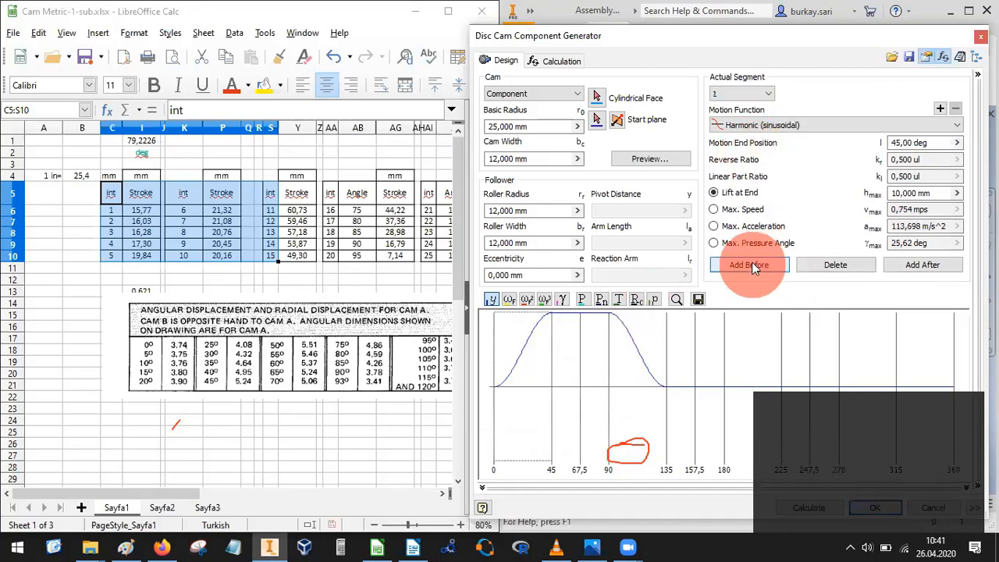
Add a new segment before segments 8, 12 and 14 in turn, dividing the cam at 202.5, 292.5 and 337.5 degrees.
{"action": "left_click", "coordinate": [758, 334]}
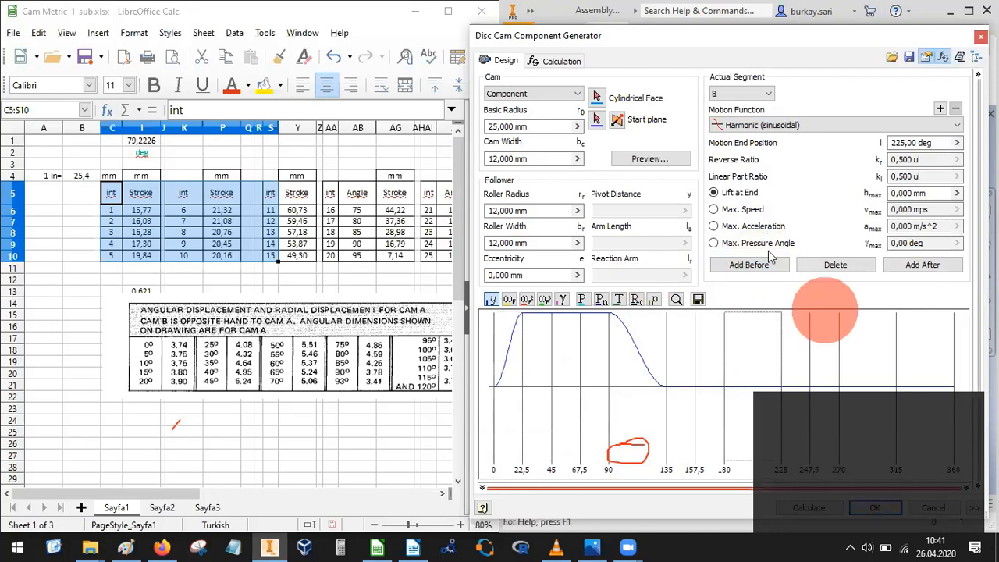
{"action": "left_click", "coordinate": [760, 263]}
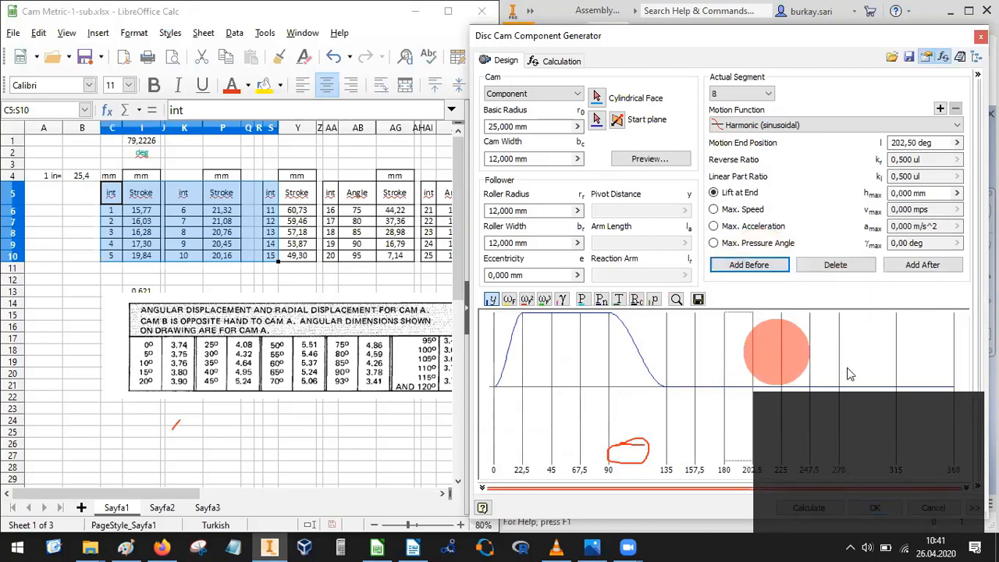
{"action": "left_click", "coordinate": [865, 347]}
{"action": "left_click", "coordinate": [751, 265]}
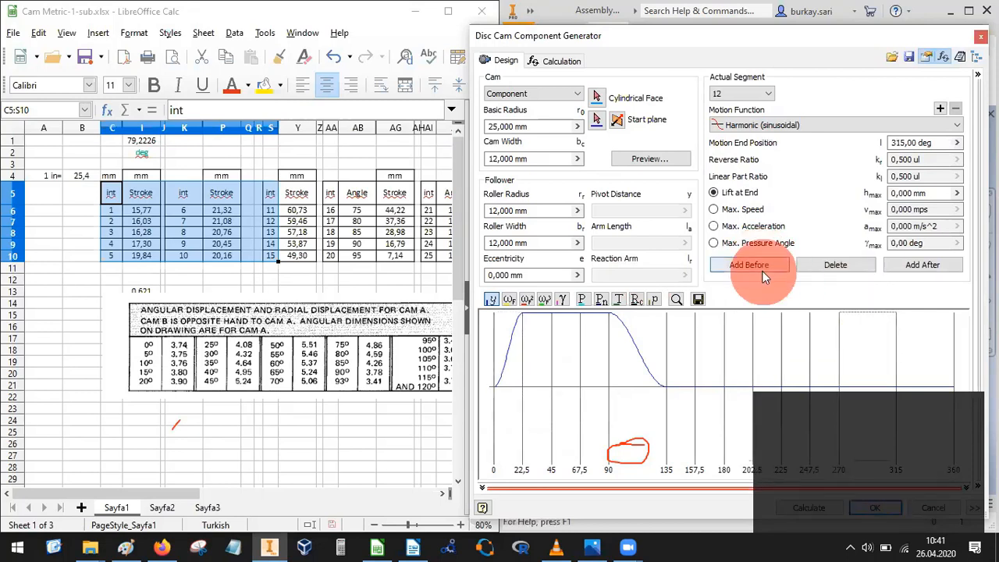
{"action": "left_click", "coordinate": [917, 350]}
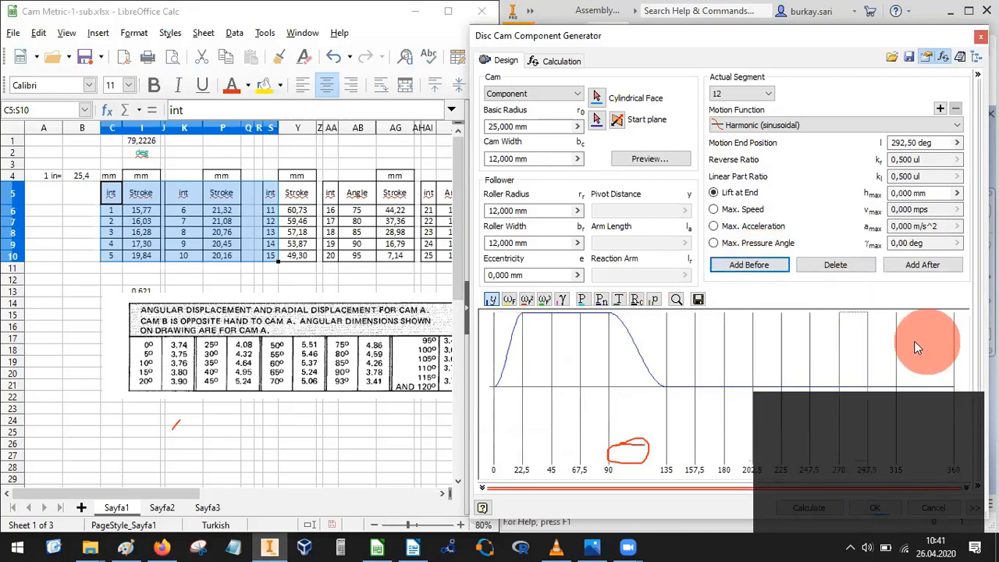
{"action": "left_click", "coordinate": [752, 265]}
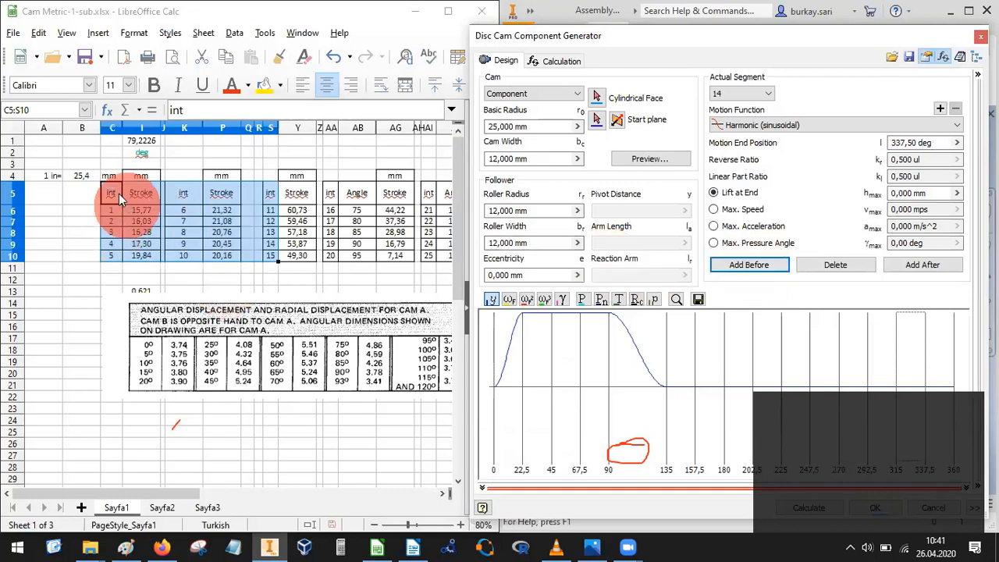
Check the stroke in cell I8 of the spreadsheet, and review segment 5's motion end position and the segment list in the cam generator.
{"action": "mouse_move", "coordinate": [576, 326]}
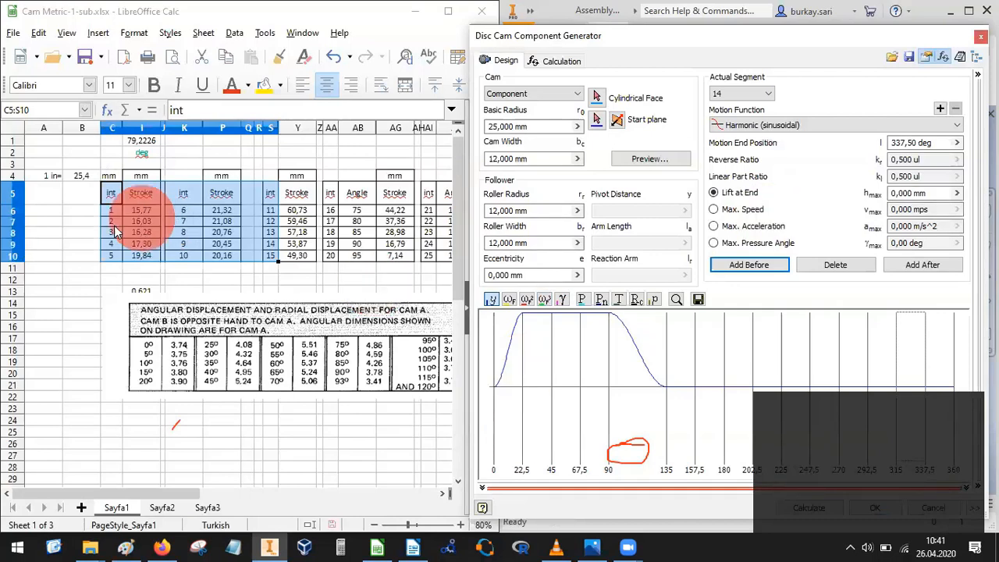
{"action": "left_click", "coordinate": [144, 232]}
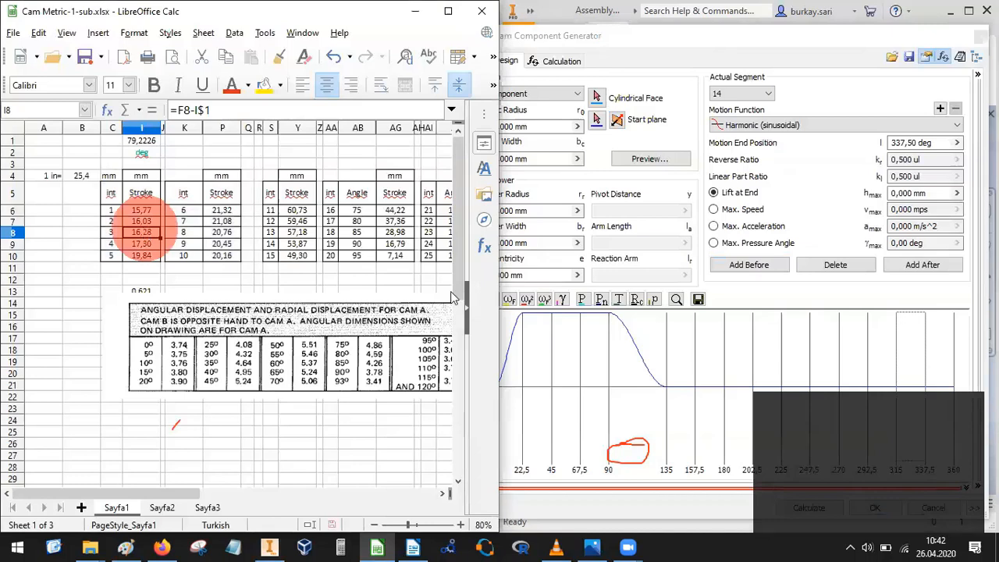
{"action": "left_click", "coordinate": [659, 351]}
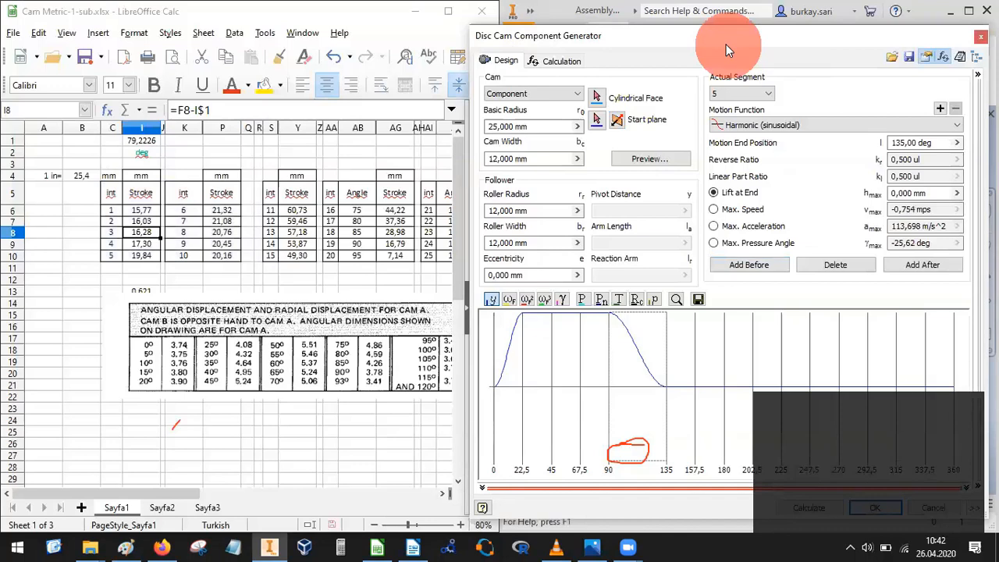
{"action": "left_click_drag", "start_coordinate": [726, 44], "coordinate": [558, 46]}
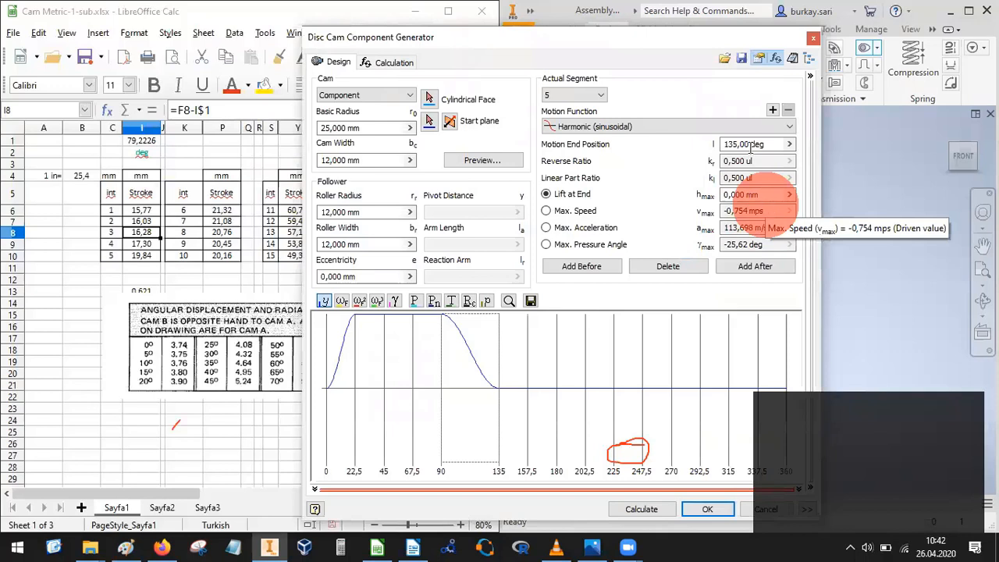
{"action": "left_click", "coordinate": [769, 144]}
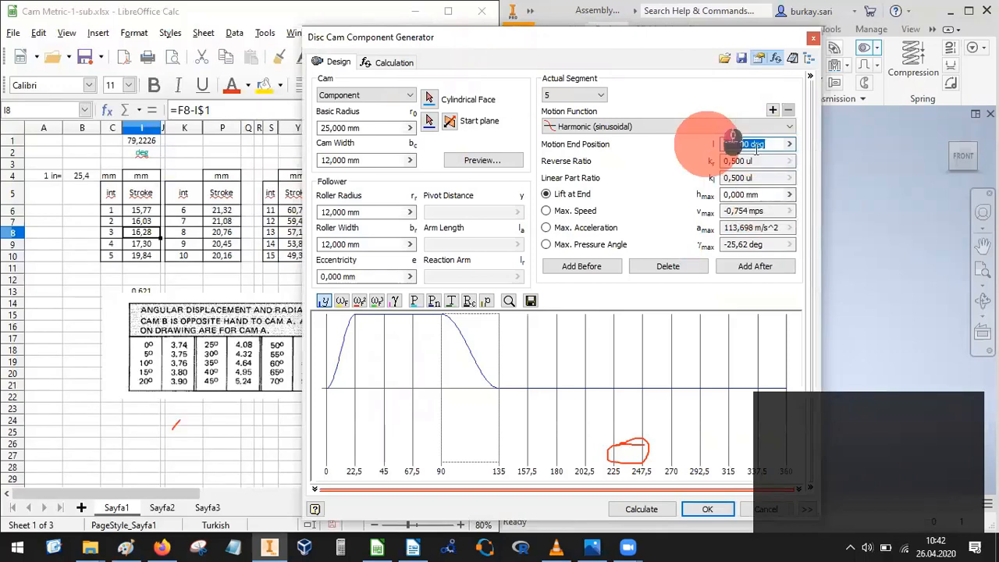
{"action": "left_click", "coordinate": [570, 95]}
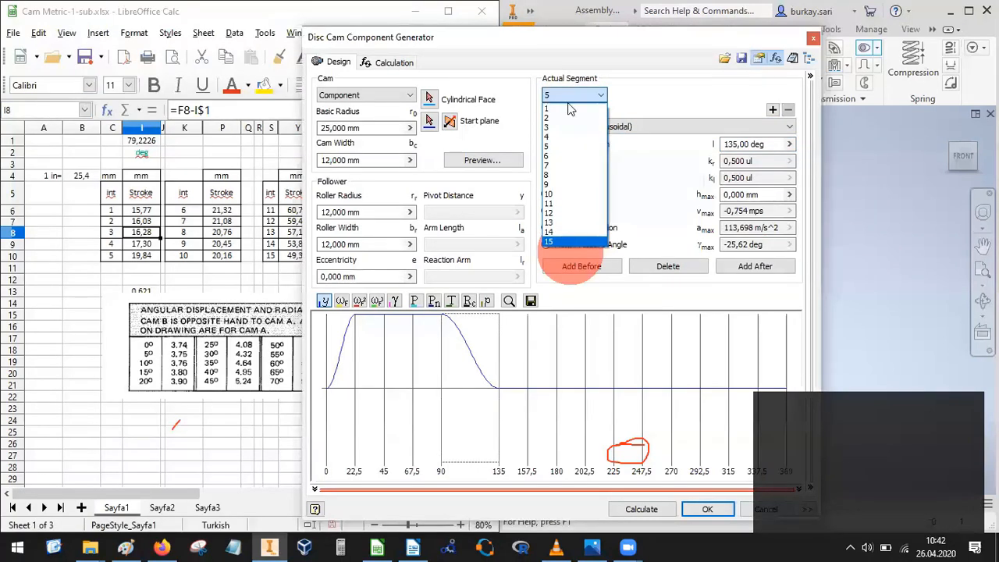
{"action": "left_click", "coordinate": [686, 368]}
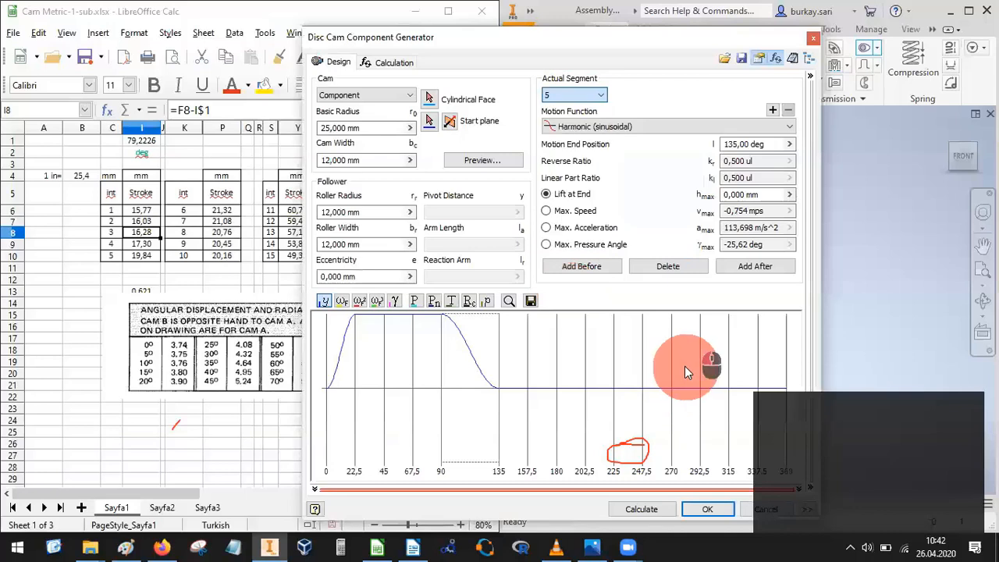
{"action": "left_click", "coordinate": [684, 366]}
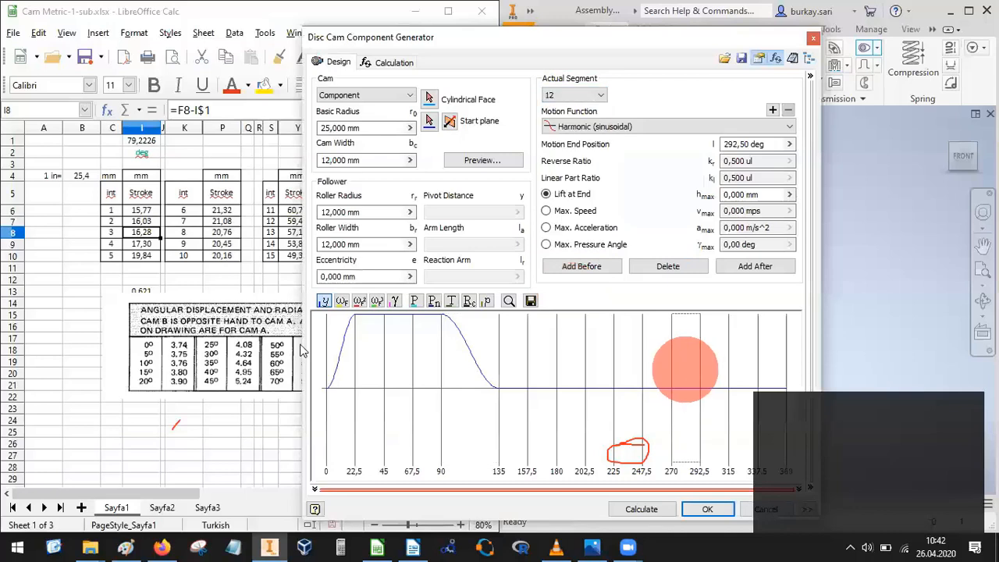
Add a new segment before segments 5, 3 and 10 in turn, dividing the cam at 112.5, 56.25 and 191.25 degrees.
{"action": "left_click", "coordinate": [578, 266]}
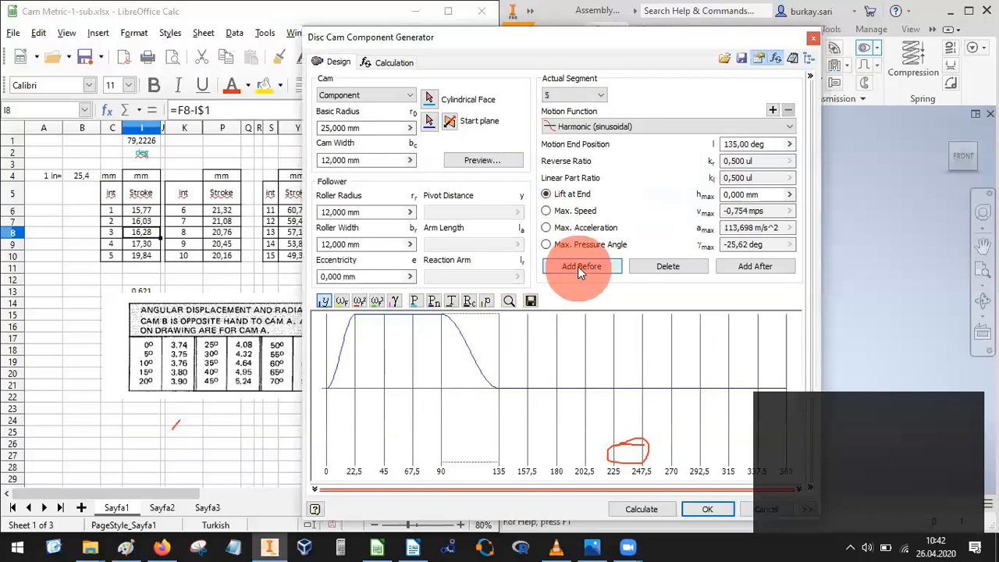
{"action": "left_click", "coordinate": [487, 357]}
{"action": "left_click", "coordinate": [407, 356]}
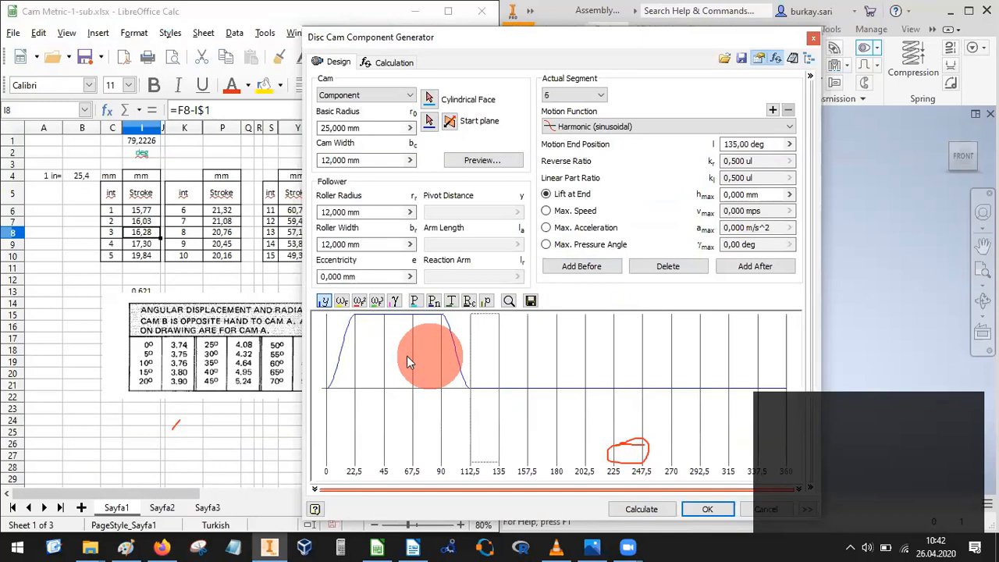
{"action": "left_click", "coordinate": [586, 266]}
{"action": "left_click", "coordinate": [568, 355]}
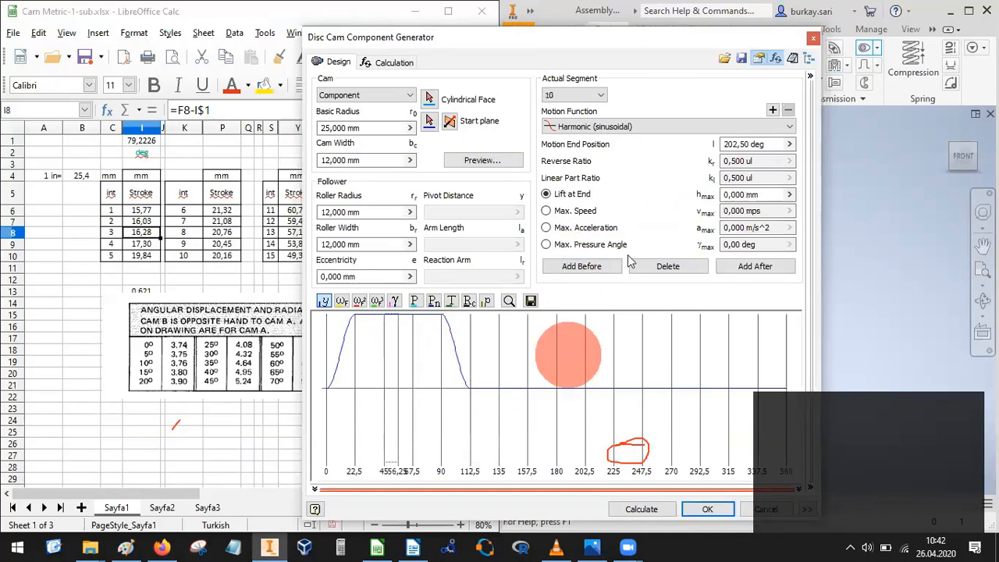
{"action": "left_click", "coordinate": [591, 268]}
Add a new segment before segments 13 and 15 in turn, dividing the cam at 236.25 and 258.75 degrees.
{"action": "left_click", "coordinate": [595, 373]}
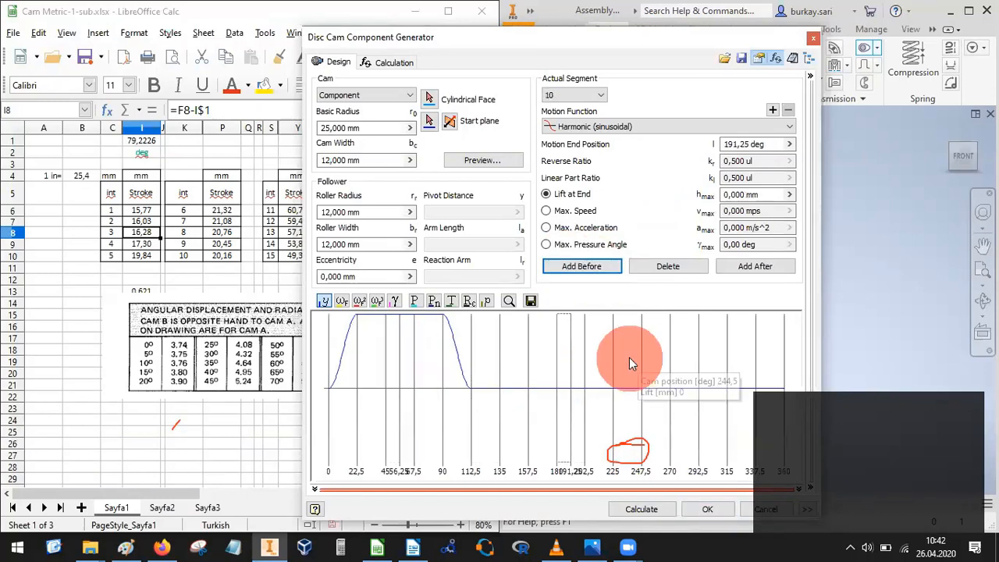
{"action": "left_click", "coordinate": [630, 357]}
{"action": "left_click", "coordinate": [600, 263]}
{"action": "left_click", "coordinate": [648, 351]}
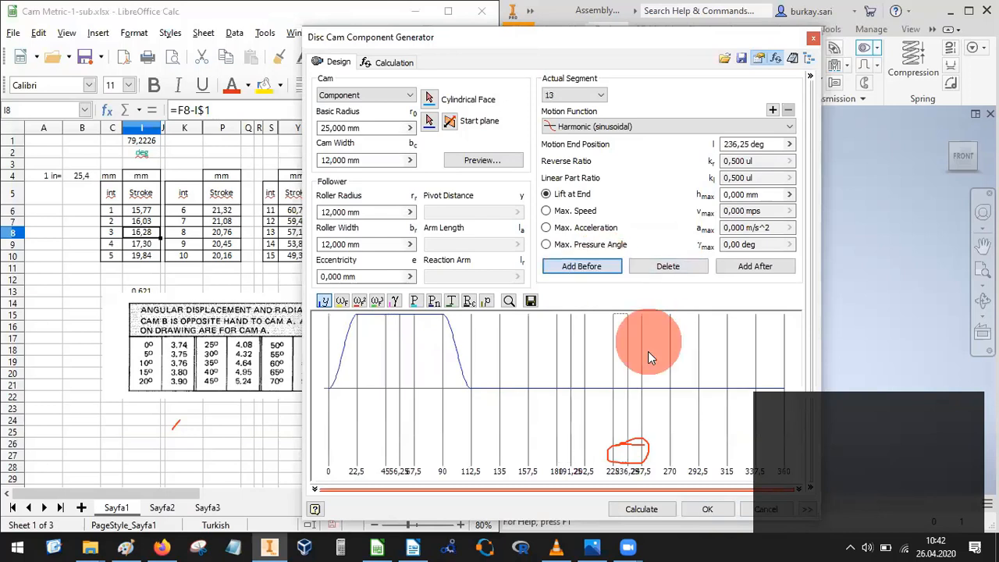
{"action": "left_click", "coordinate": [584, 267]}
Add a new segment before segments 9, 8 and 19 in turn, dividing the cam at 168.75, 146.25 and 281.25 degrees.
{"action": "left_click", "coordinate": [537, 357]}
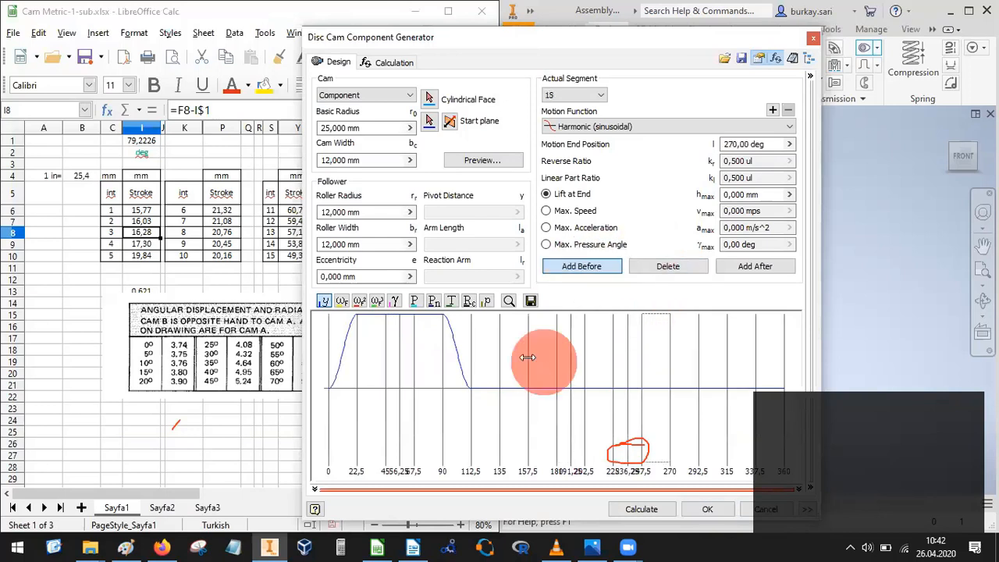
{"action": "left_click", "coordinate": [581, 266]}
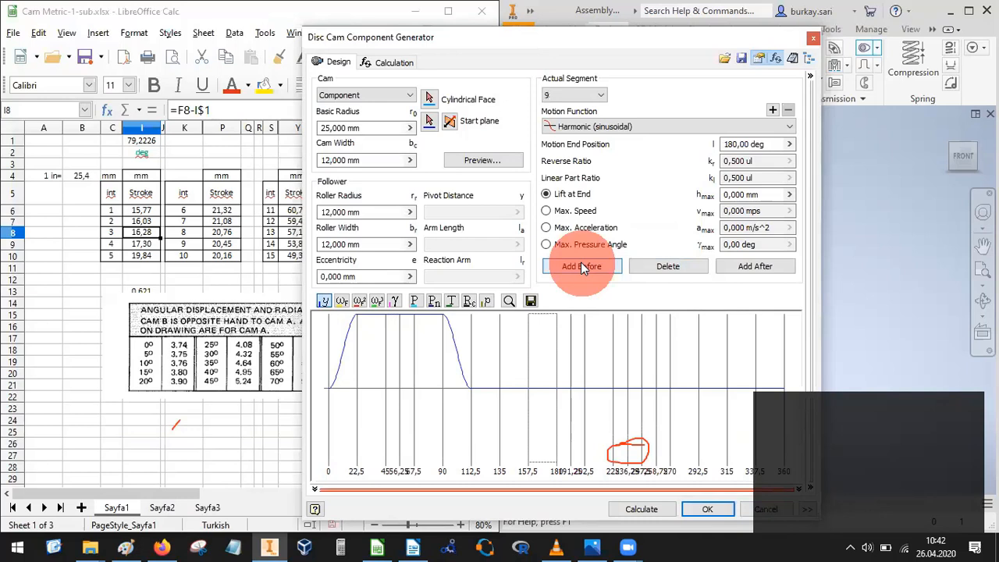
{"action": "left_click", "coordinate": [509, 356]}
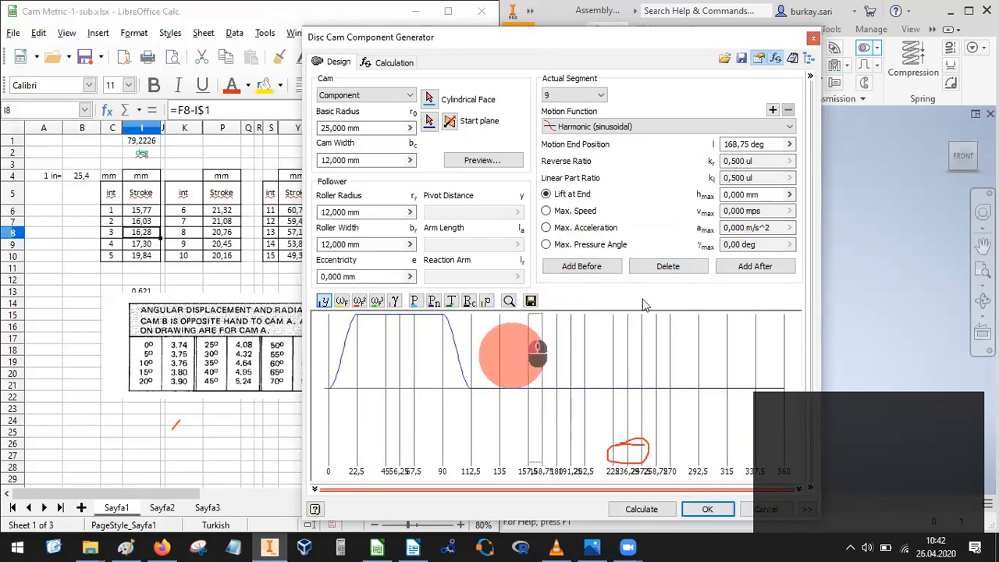
{"action": "left_click", "coordinate": [702, 380]}
{"action": "left_click", "coordinate": [586, 267]}
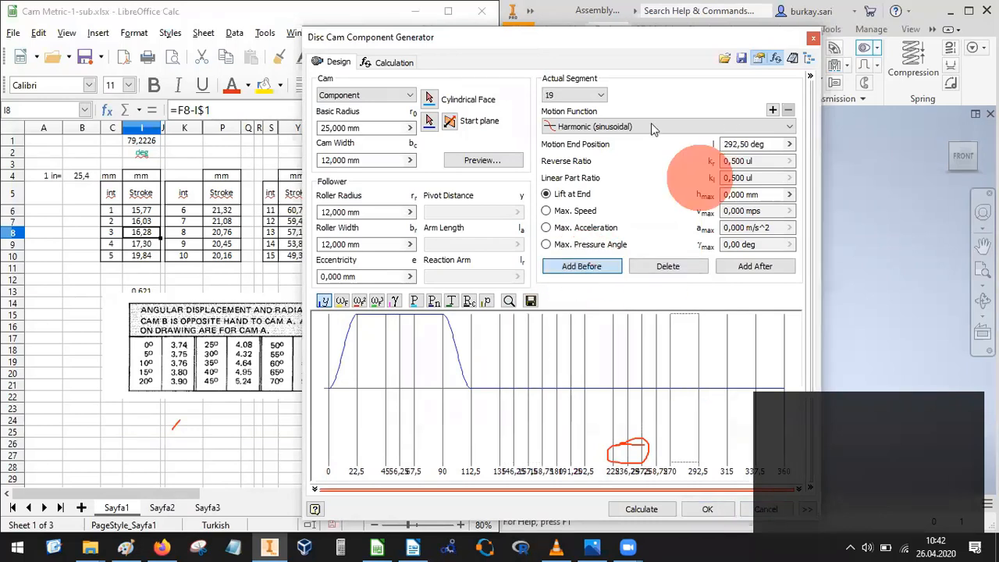
Check the number of segments, and add a new segment before segment 22, dividing the cam at 326.25 degrees.
{"action": "left_click", "coordinate": [574, 95]}
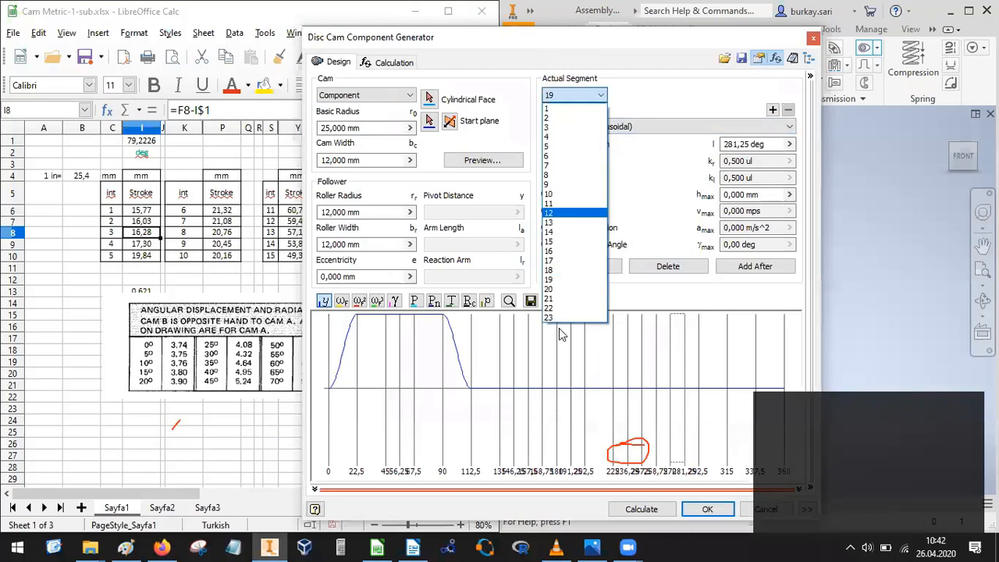
{"action": "left_click", "coordinate": [725, 360]}
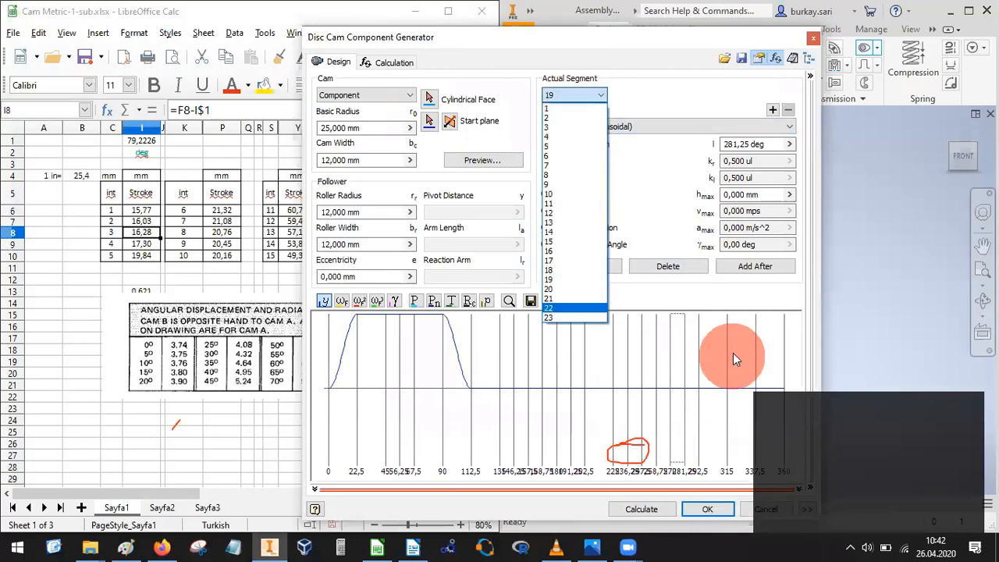
{"action": "left_click", "coordinate": [587, 267]}
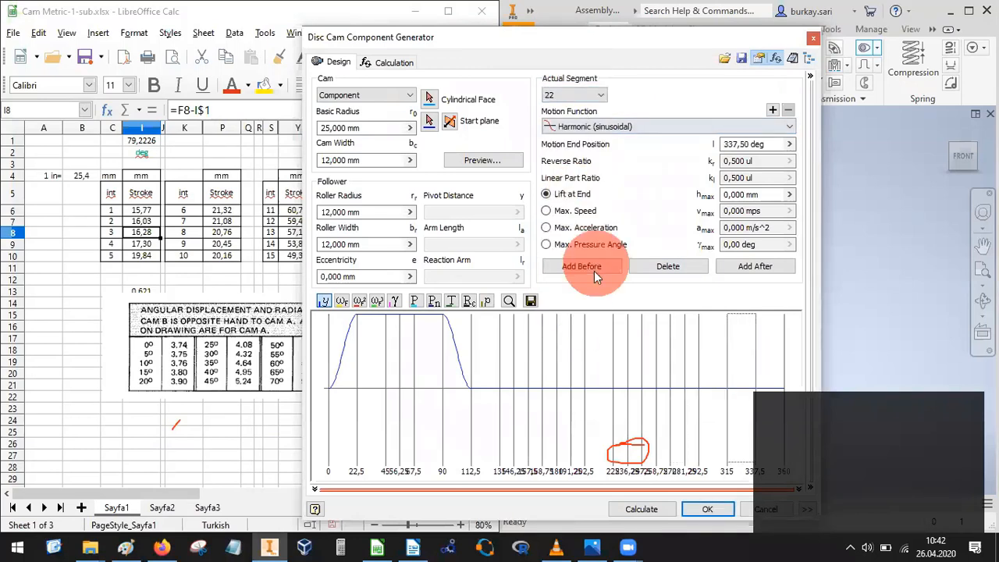
Check the segment count and review the motion end positions of the undivided segments 7, 14 and 21.
{"action": "left_click", "coordinate": [695, 375]}
{"action": "left_click", "coordinate": [487, 360]}
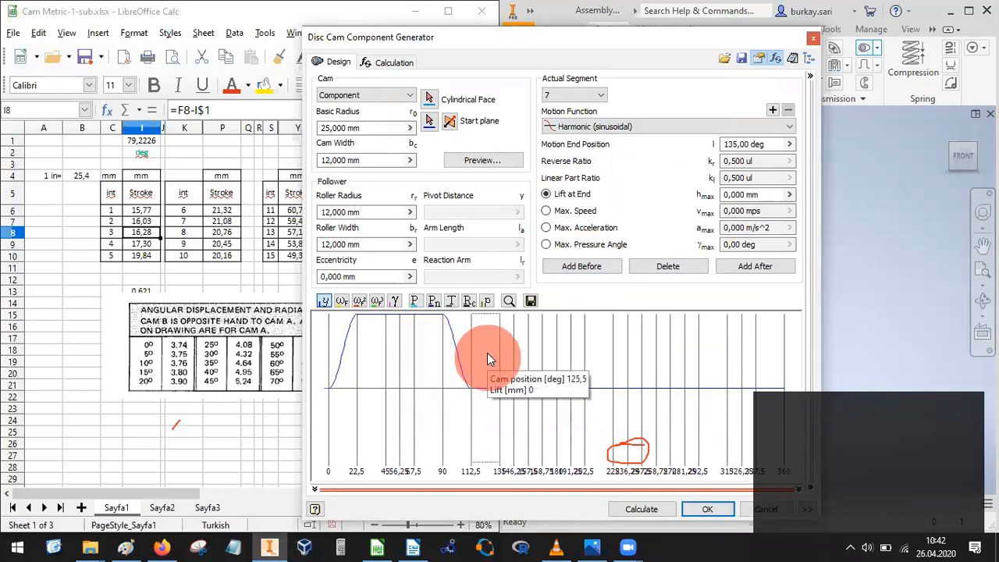
{"action": "mouse_move", "coordinate": [487, 352]}
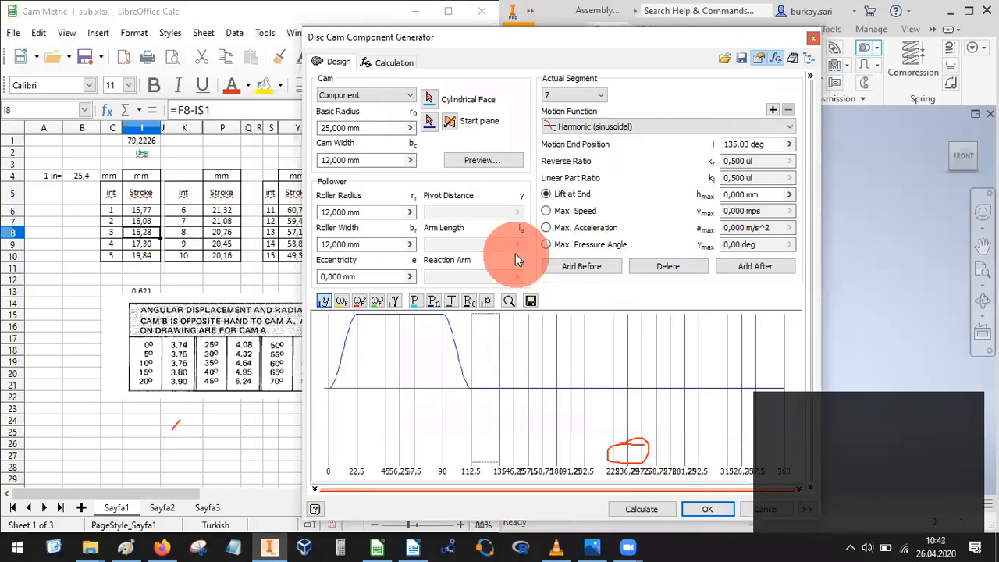
{"action": "left_click", "coordinate": [590, 94]}
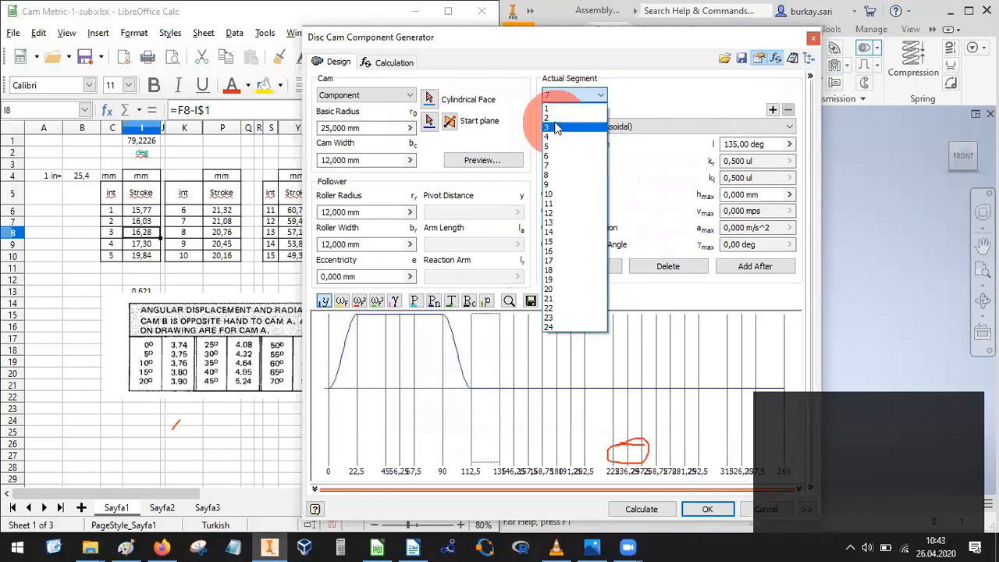
{"action": "left_click", "coordinate": [592, 367]}
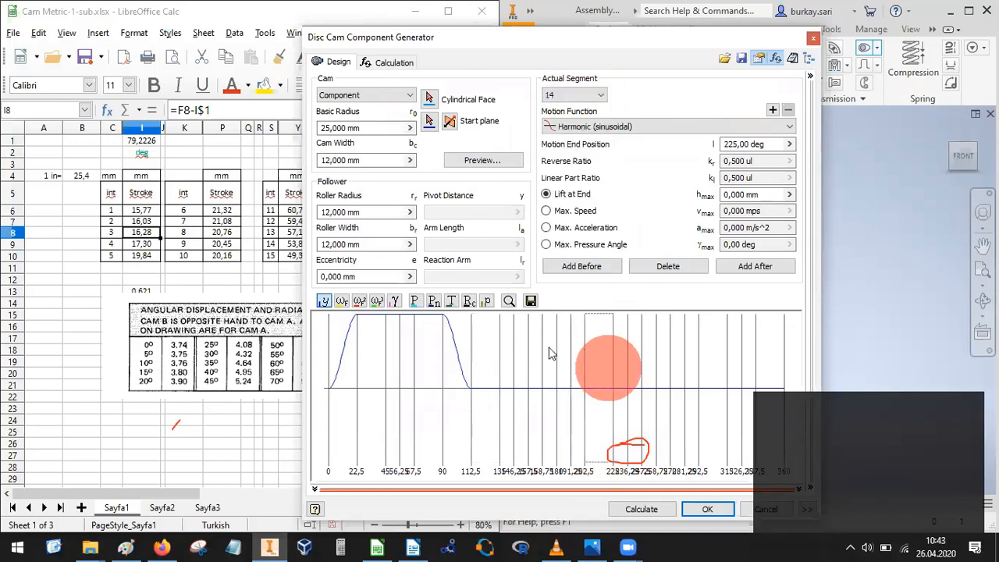
{"action": "left_click", "coordinate": [477, 360]}
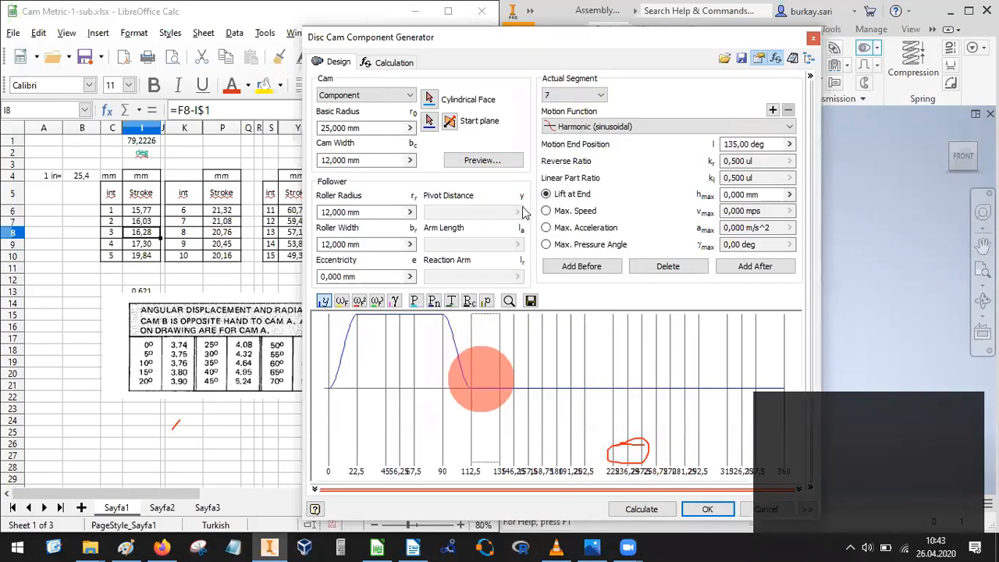
{"action": "left_click", "coordinate": [555, 94]}
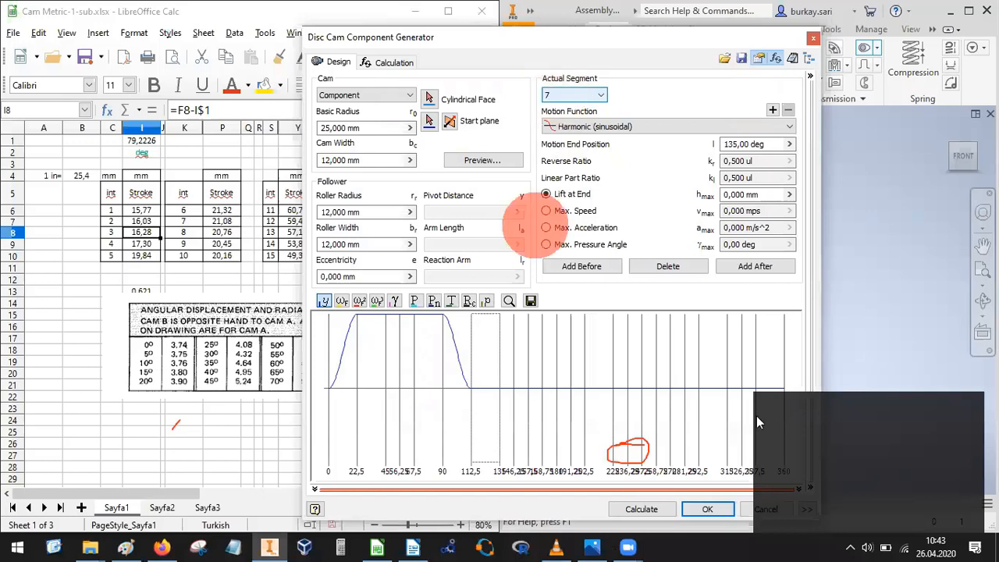
{"action": "left_click", "coordinate": [714, 349]}
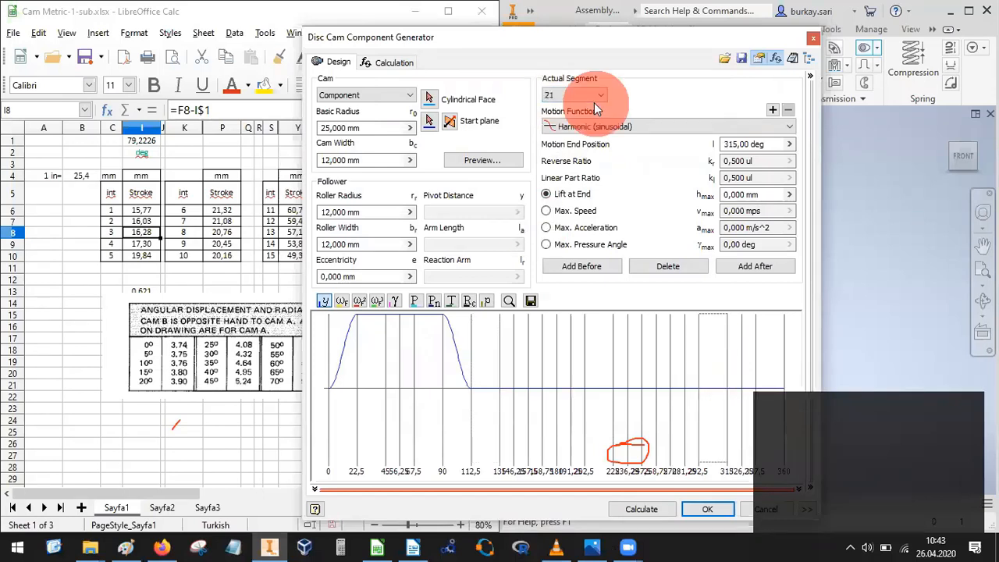
{"action": "left_click", "coordinate": [574, 100]}
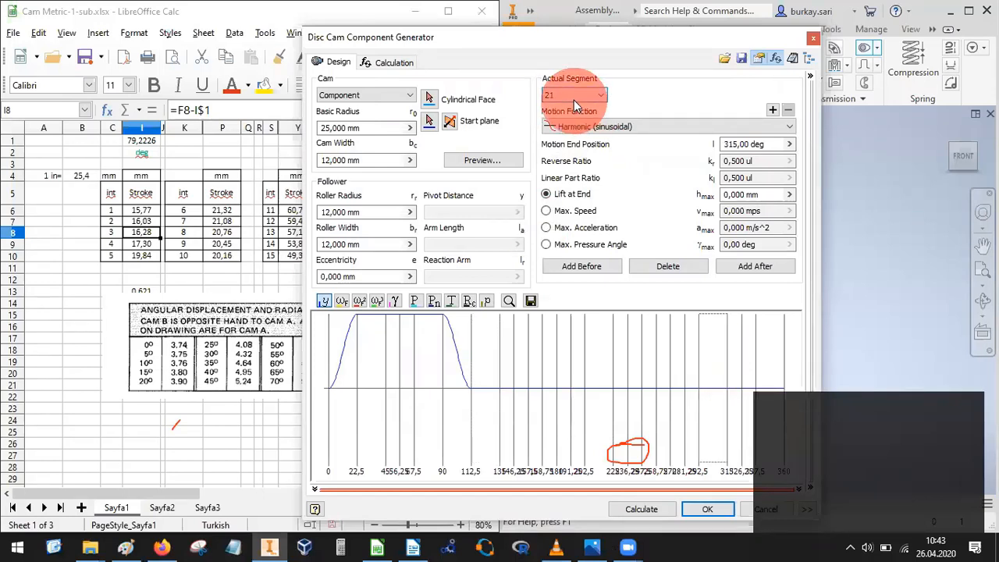
Add a new segment before segments 7 and 22 in turn, dividing the cam at 123.75 and 303.75 degrees, and check the segment count.
{"action": "left_click", "coordinate": [482, 356]}
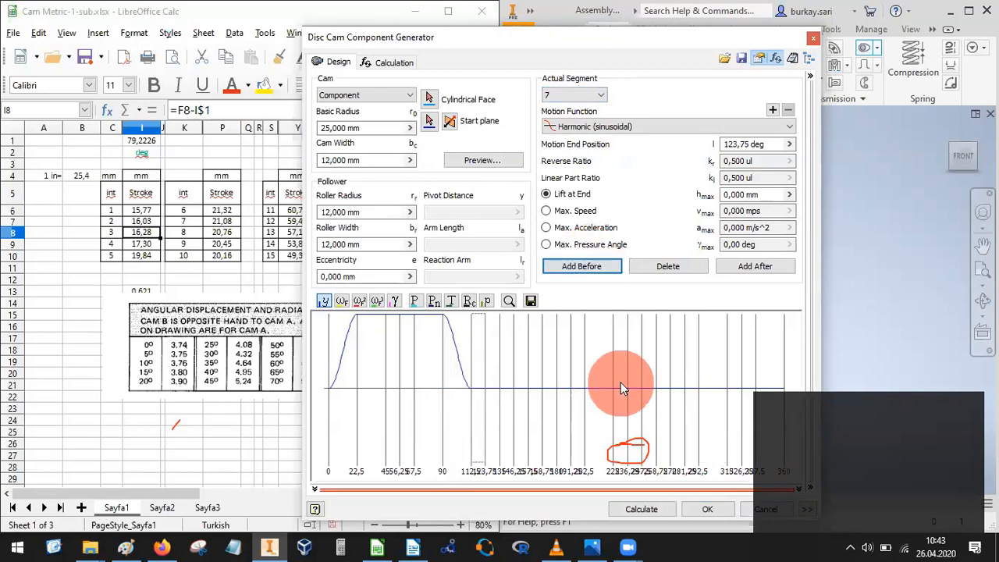
{"action": "left_click", "coordinate": [715, 355]}
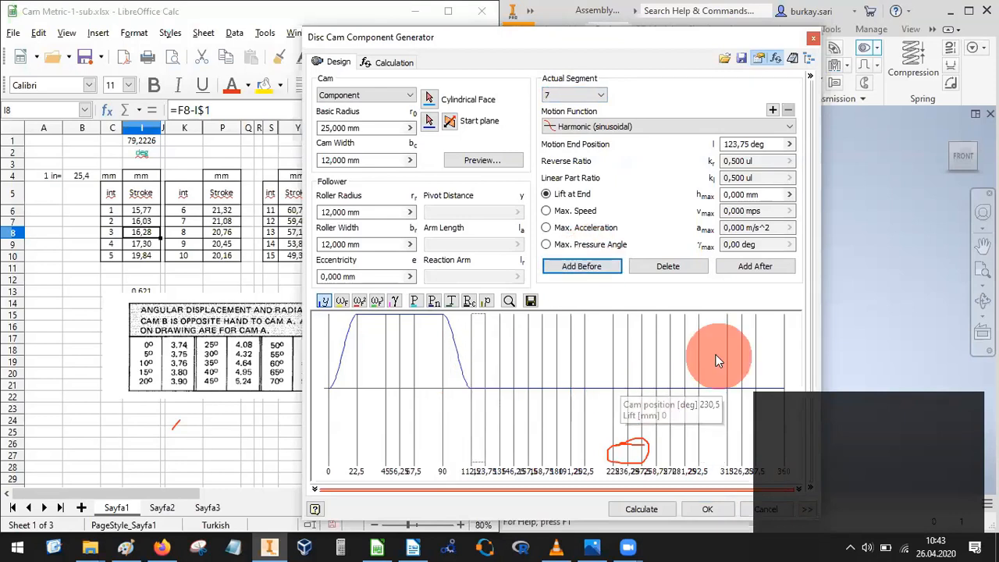
{"action": "left_click", "coordinate": [579, 263]}
{"action": "left_click", "coordinate": [574, 99]}
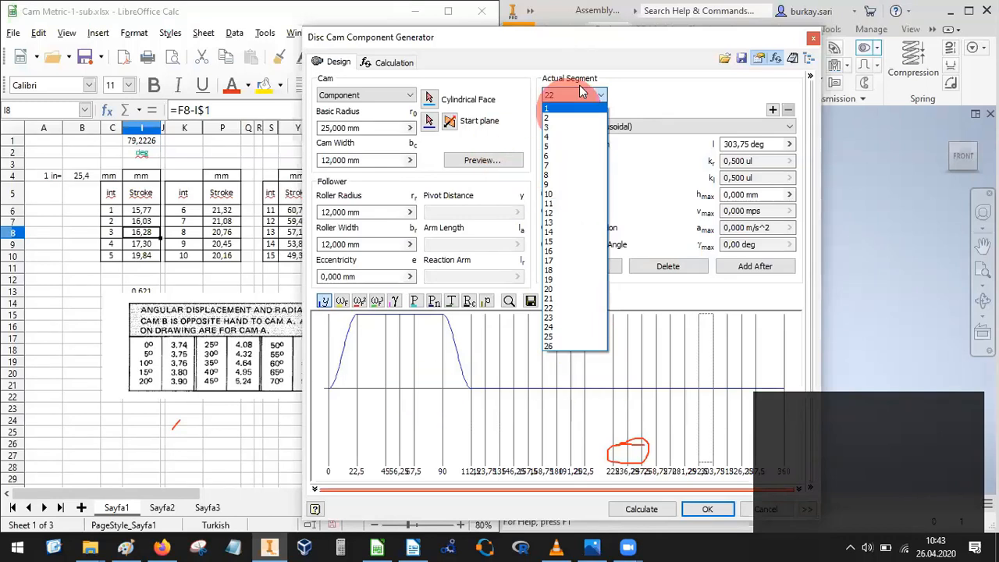
Make segment 1 the actual segment and open the cam preview diagram, placing it beside the generator over the spreadsheet.
{"action": "left_click", "coordinate": [347, 366]}
{"action": "mouse_move", "coordinate": [347, 365]}
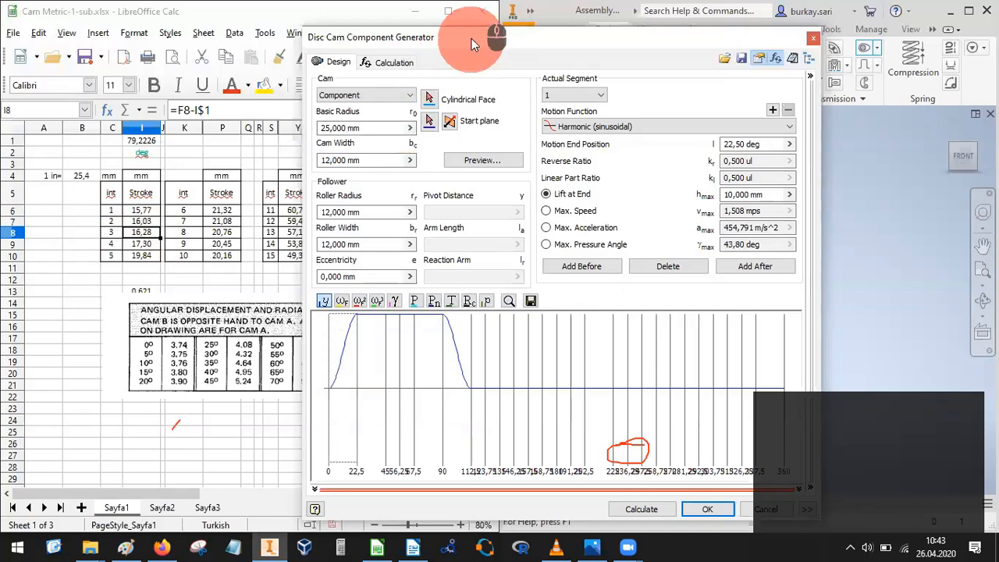
{"action": "left_click_drag", "start_coordinate": [471, 39], "coordinate": [554, 39]}
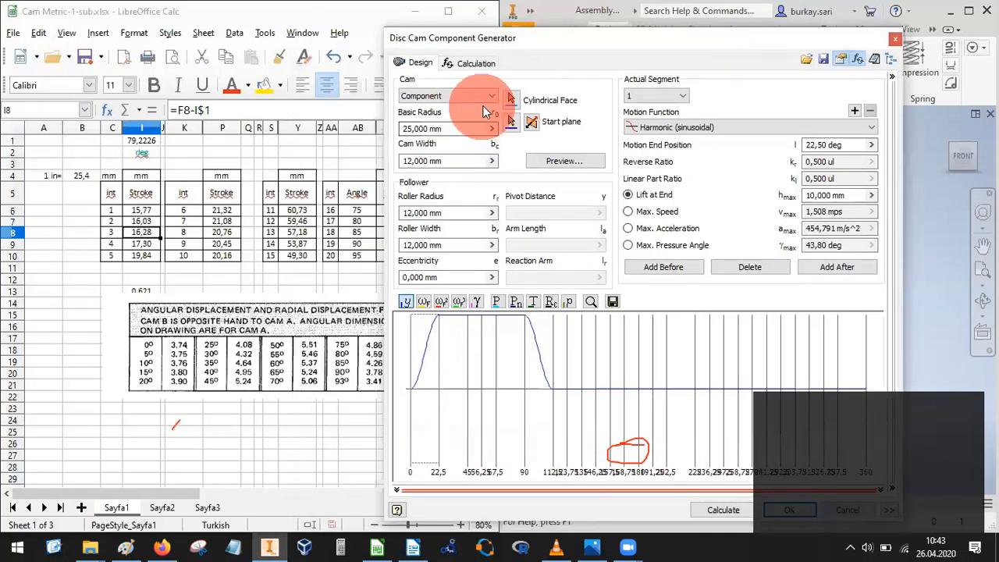
{"action": "left_click", "coordinate": [556, 161]}
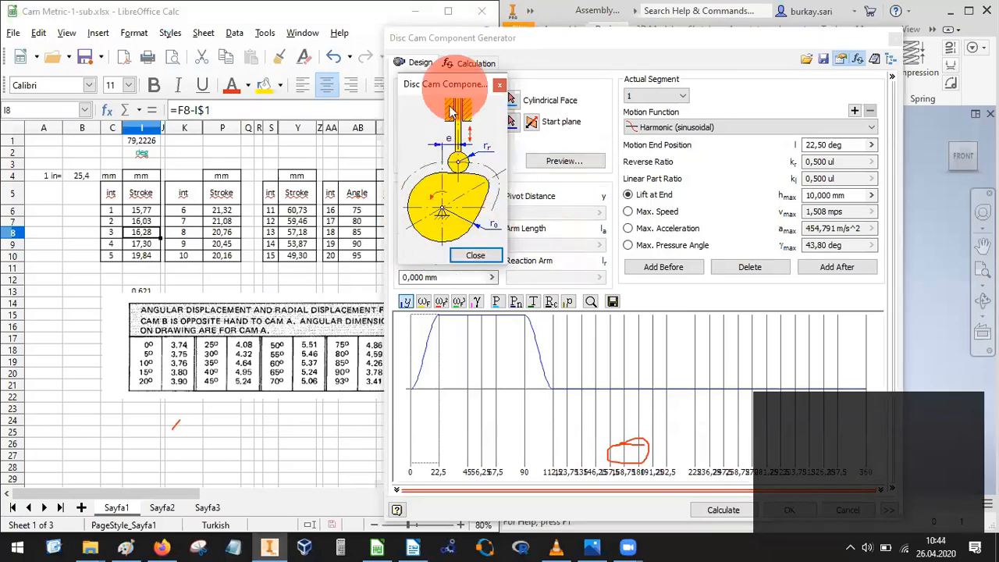
{"action": "left_click_drag", "start_coordinate": [455, 87], "coordinate": [304, 114]}
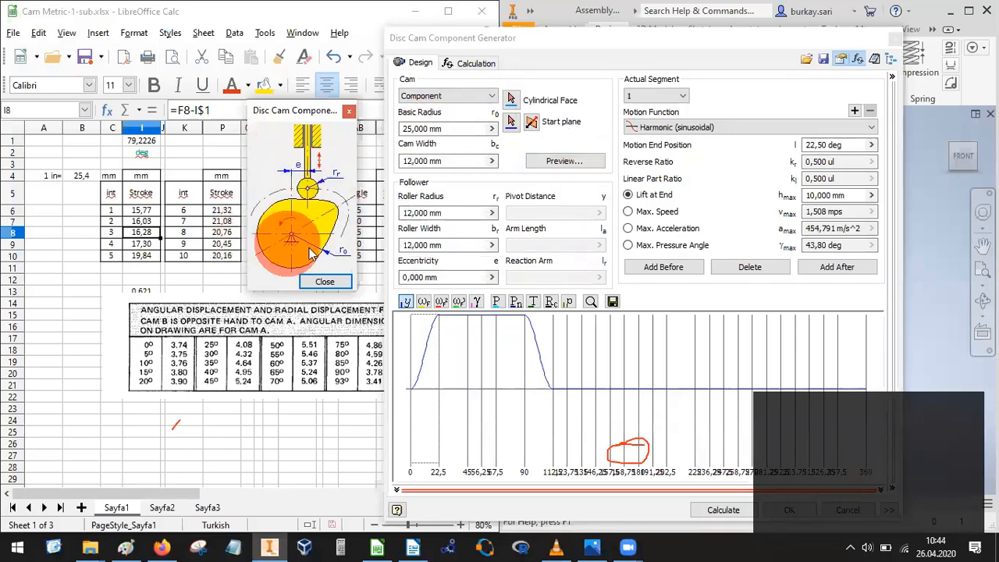
Switch to the spreadsheet and examine the cam drawing's dwell radius and its millimetre conversion in cell I1.
{"action": "left_click", "coordinate": [117, 377]}
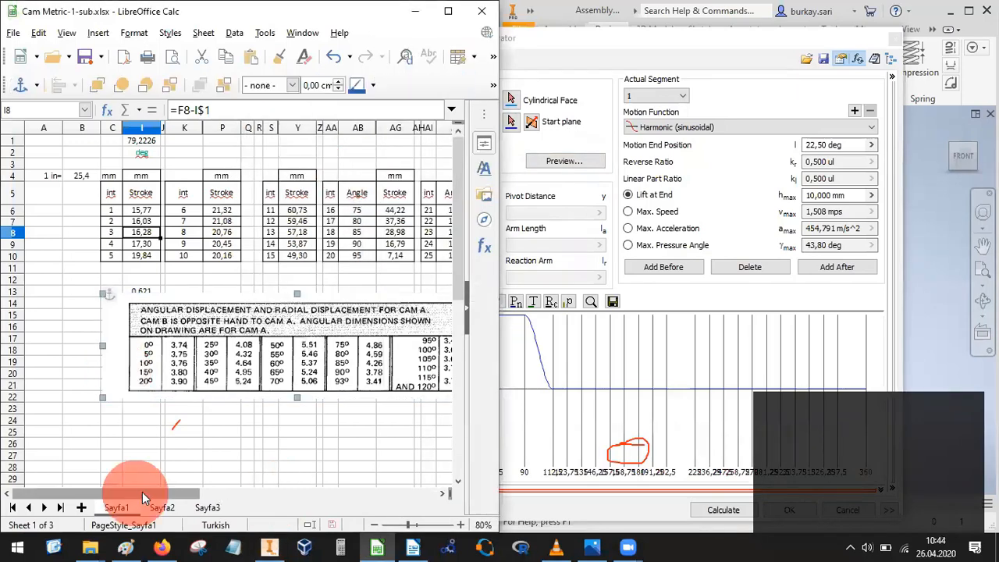
{"action": "left_click_drag", "start_coordinate": [142, 492], "coordinate": [267, 500]}
{"action": "left_click_drag", "start_coordinate": [316, 507], "coordinate": [317, 507]}
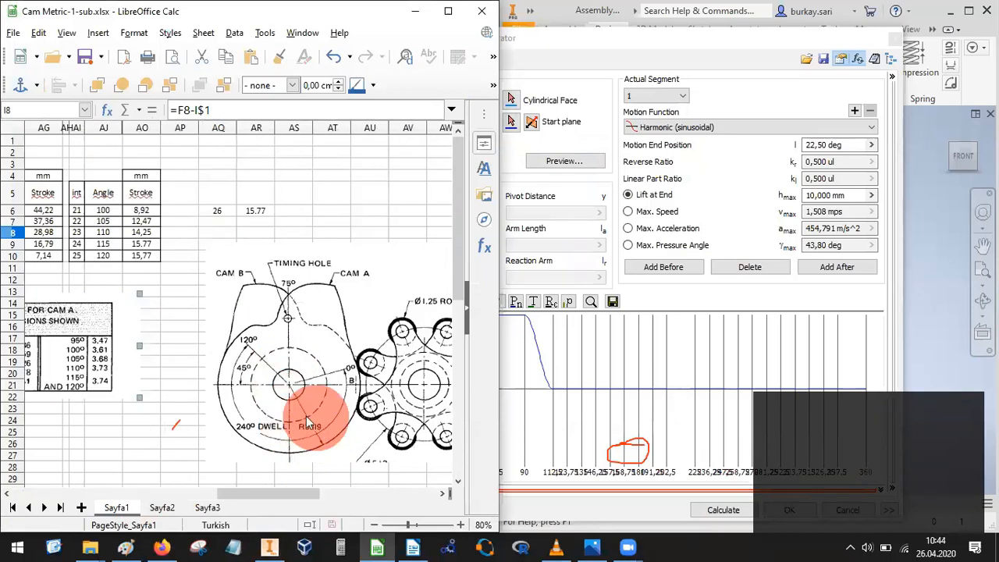
{"action": "left_click_drag", "start_coordinate": [275, 489], "coordinate": [6, 483]}
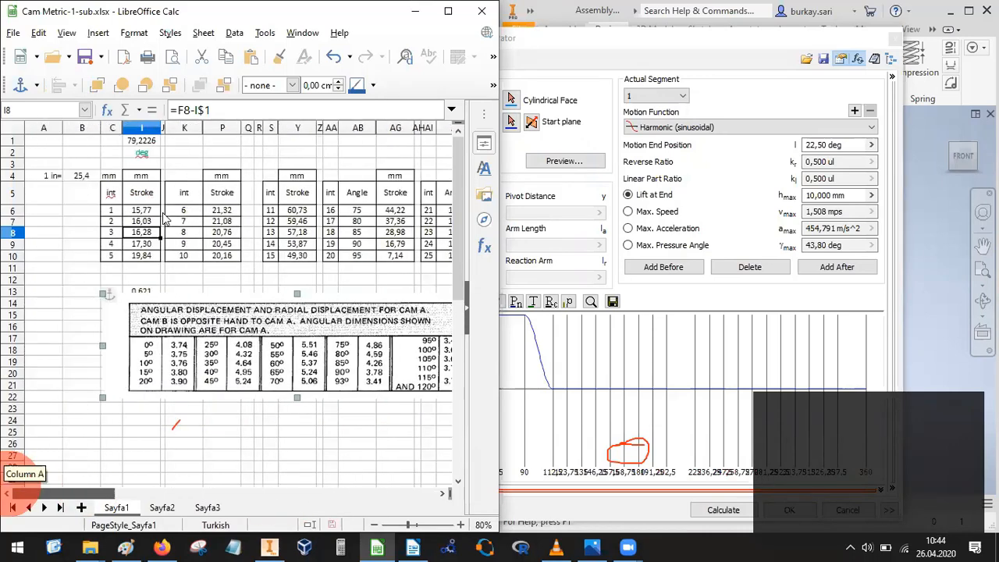
{"action": "left_click", "coordinate": [141, 141]}
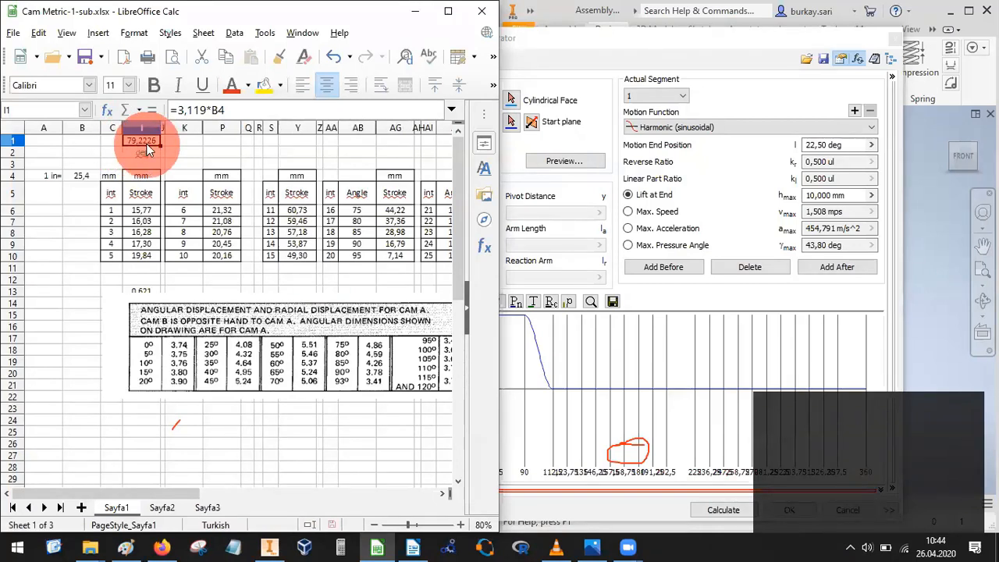
Return to the Disc Cam generator and set the cam's basic radius to 79.222 mm.
{"action": "left_click", "coordinate": [601, 134]}
{"action": "double_click", "coordinate": [440, 128]}
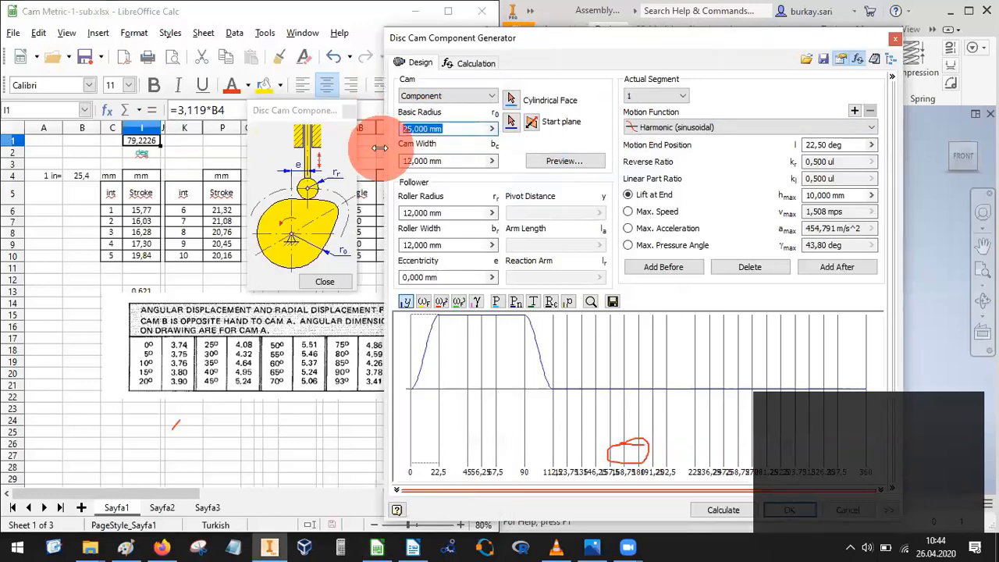
{"action": "type", "text": "7,"}
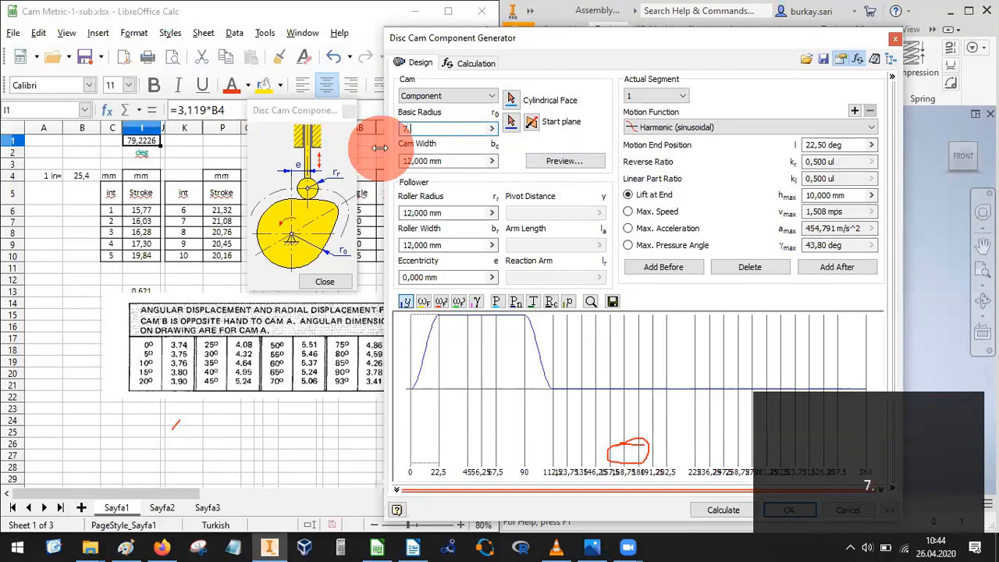
{"action": "key", "text": "BackSpace"}
{"action": "type", "text": "9,229"}
{"action": "key", "text": "BackSpace"}
{"action": "type", "text": "222"}
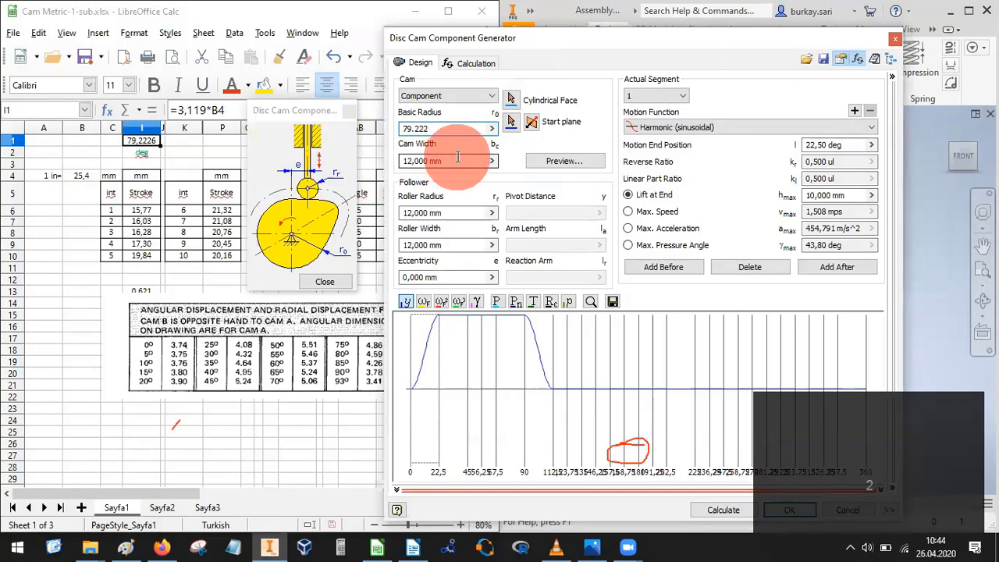
Switch to the spreadsheet, enlarge its window and examine the cam and roller drawing for further dimensions.
{"action": "left_click", "coordinate": [309, 11]}
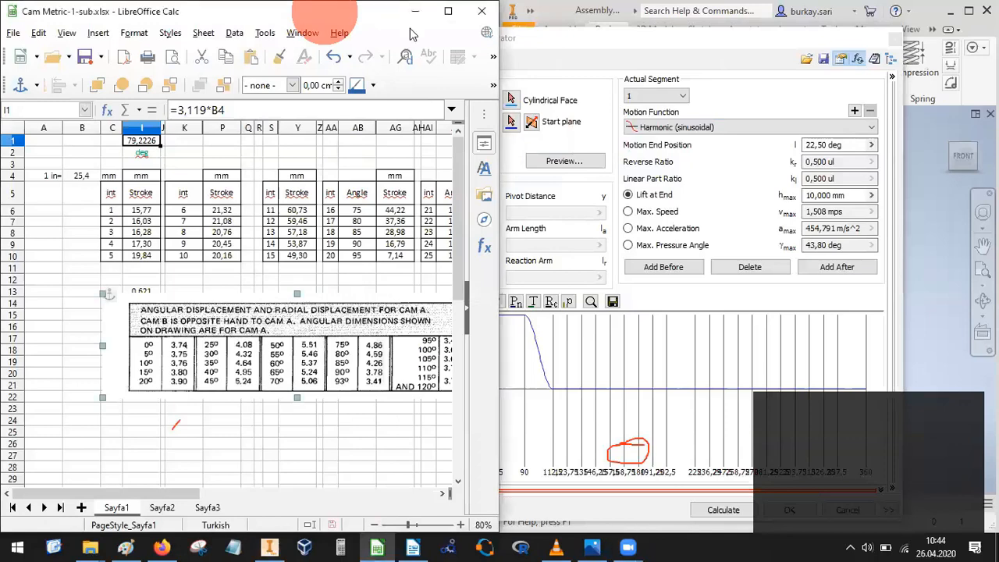
{"action": "left_click_drag", "start_coordinate": [406, 19], "coordinate": [410, 29]}
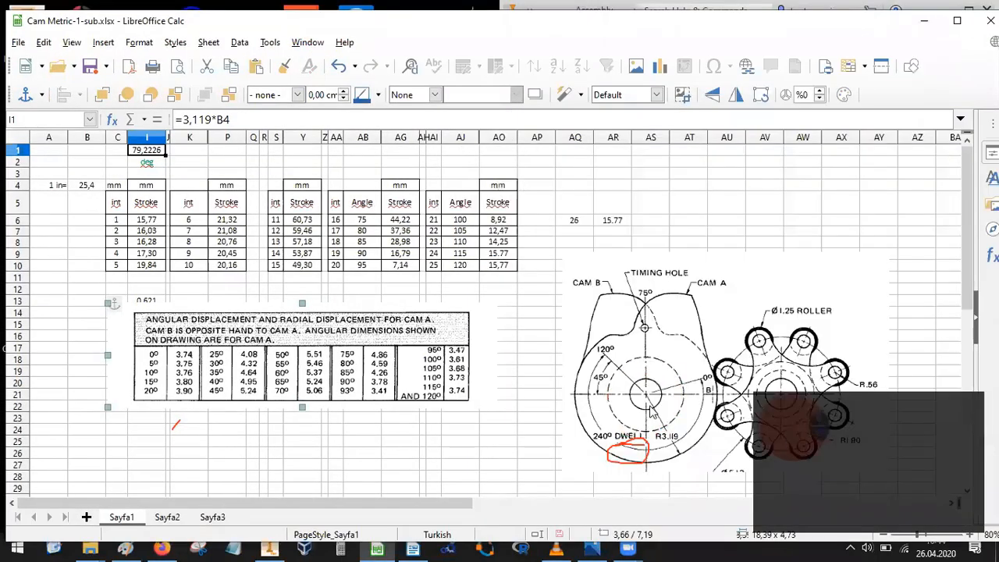
{"action": "scroll", "coordinate": [652, 411], "scroll_direction": "down", "scroll_amount": 7}
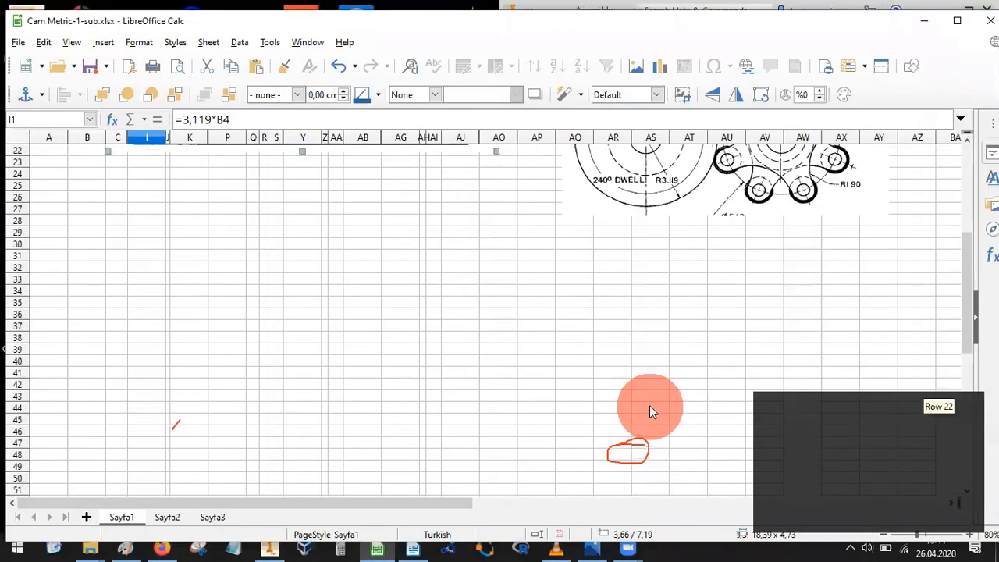
{"action": "left_click", "coordinate": [718, 185]}
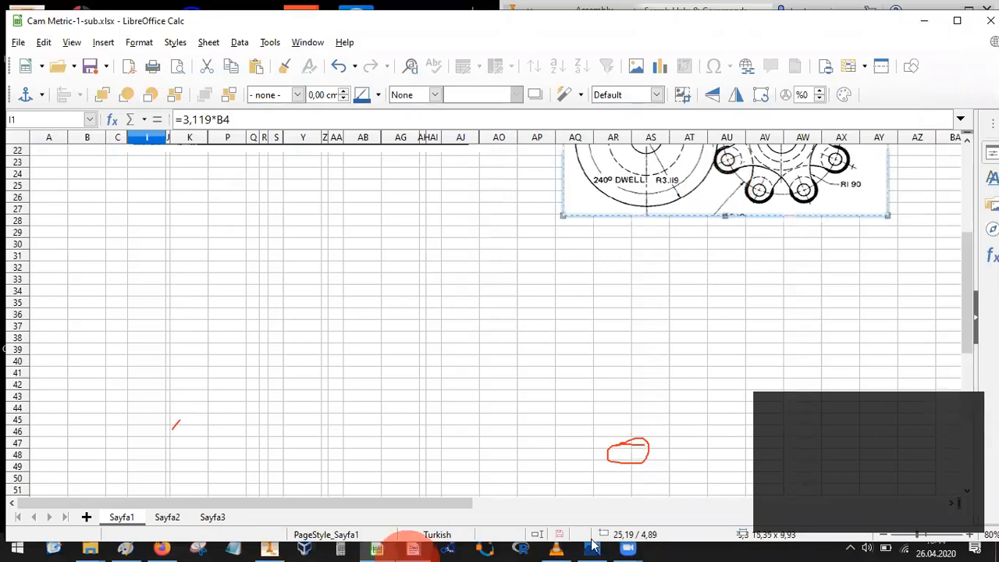
Mark the cam's .60 thickness on the drawing in Paint, and set the cam width and roller width to 30 mm in the Disc Cam generator.
{"action": "left_click", "coordinate": [125, 547]}
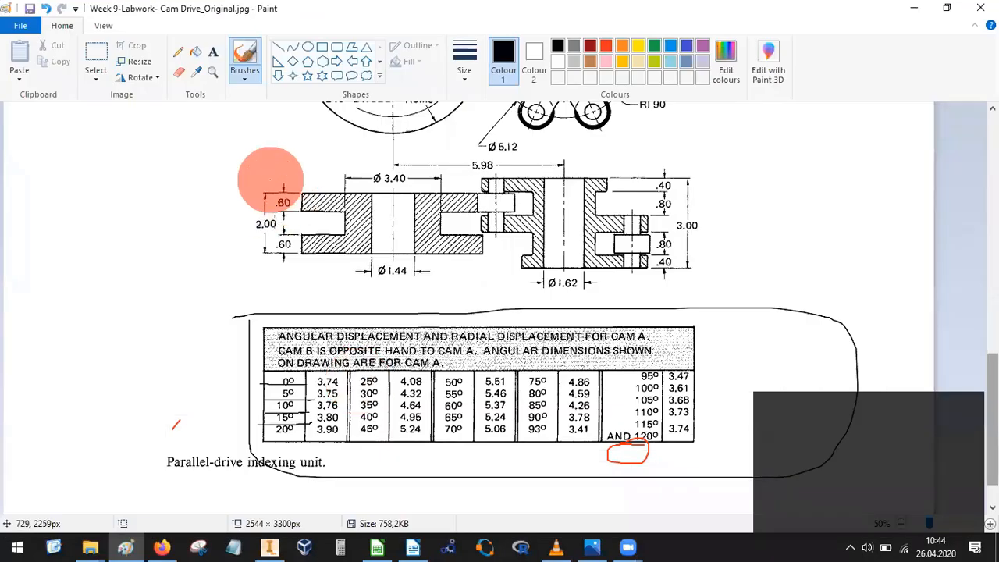
{"action": "mouse_move", "coordinate": [270, 179]}
{"action": "left_mouse_down"}
{"action": "mouse_move", "coordinate": [302, 206]}
{"action": "mouse_move", "coordinate": [283, 224]}
{"action": "mouse_move", "coordinate": [278, 202]}
{"action": "mouse_move", "coordinate": [301, 179]}
{"action": "left_mouse_up"}
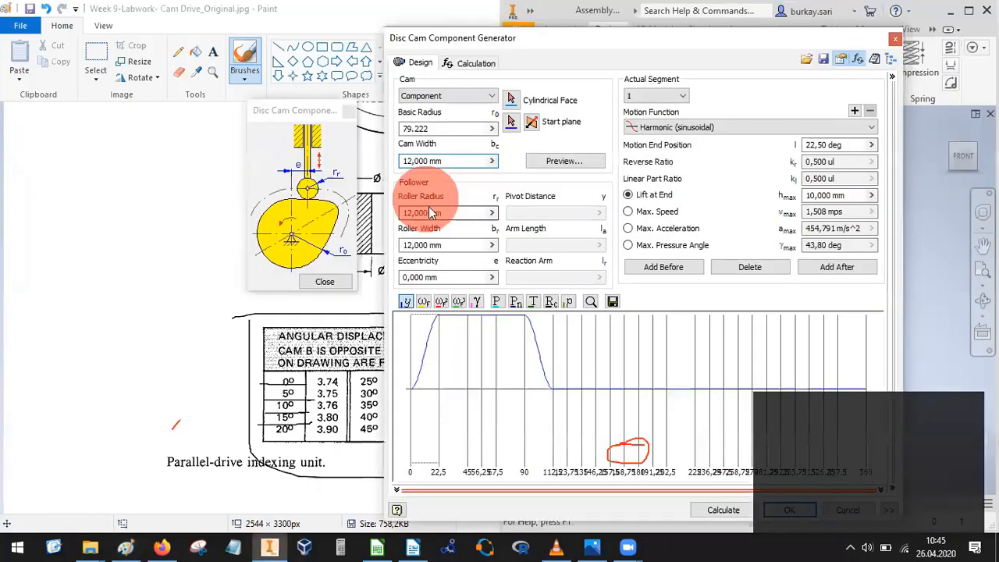
{"action": "left_click_drag", "start_coordinate": [449, 158], "coordinate": [356, 160]}
{"action": "type", "text": "30"}
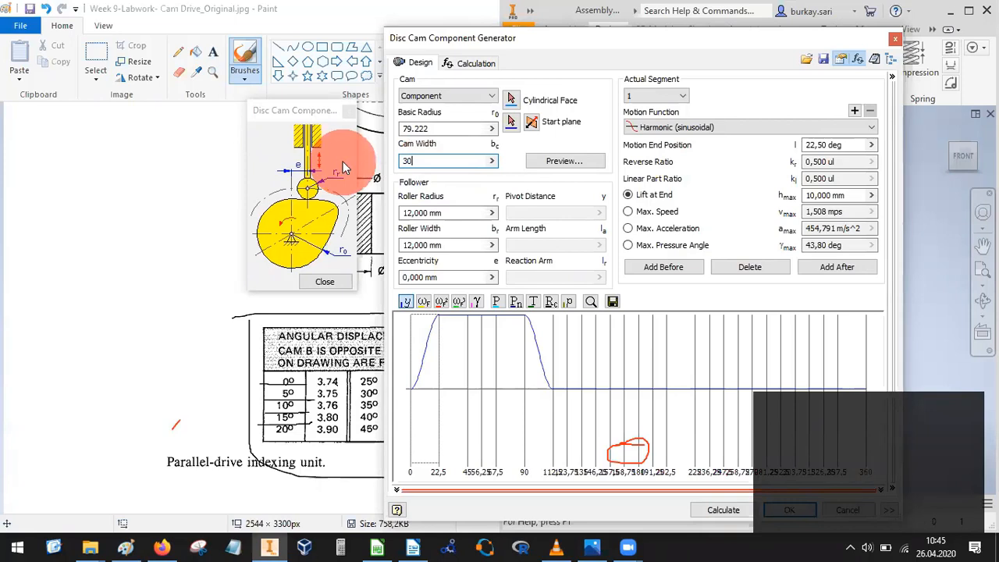
{"action": "left_click", "coordinate": [442, 245]}
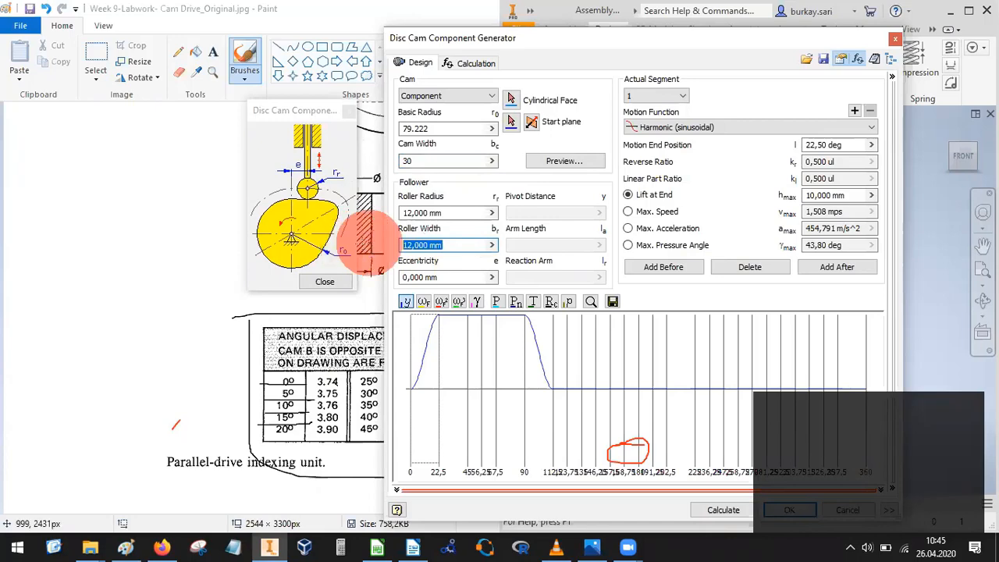
{"action": "type", "text": "30"}
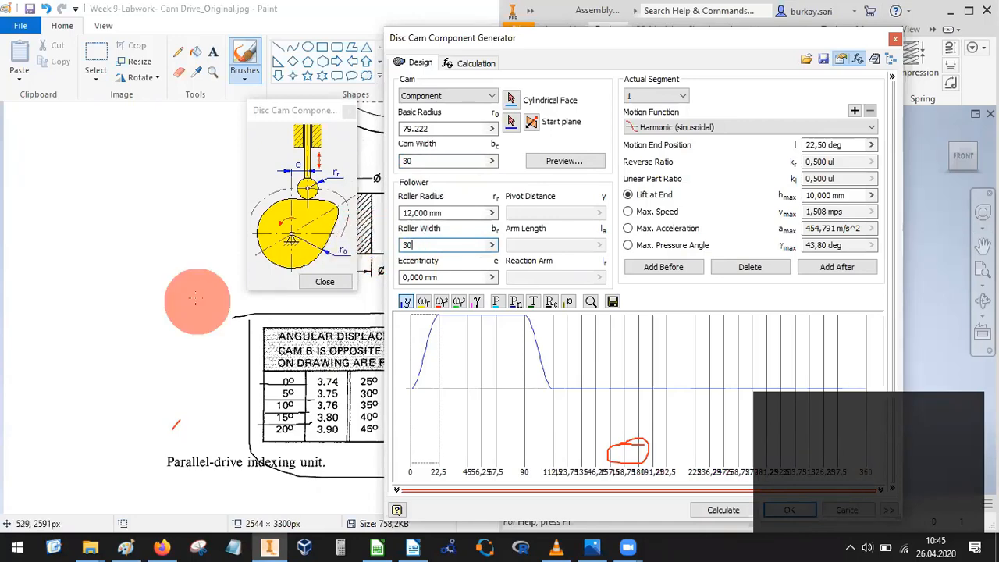
Switch to the Paint drawing, underline the Ø1.25 roller dimension and return to the Disc Cam generator.
{"action": "left_click", "coordinate": [196, 300]}
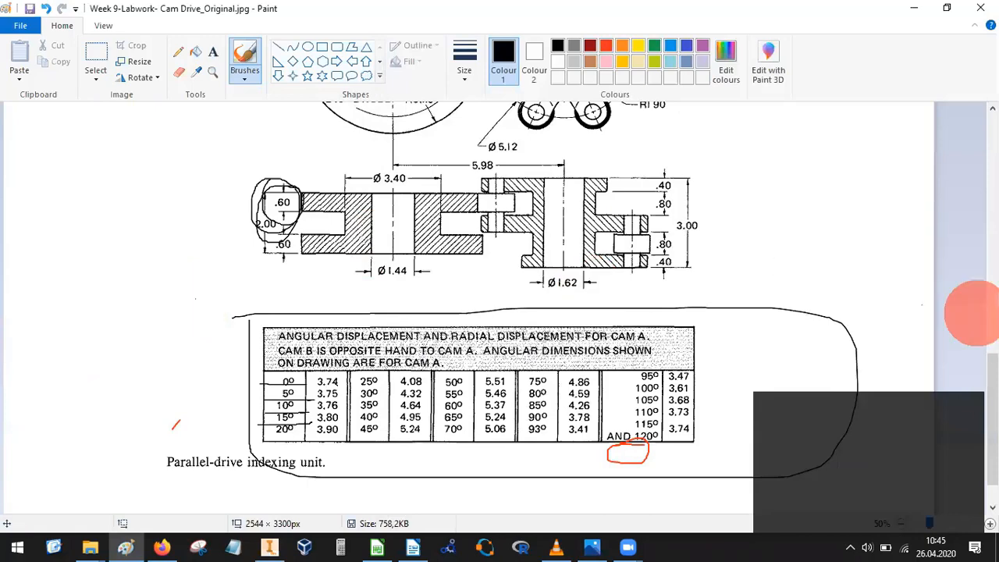
{"action": "left_click_drag", "start_coordinate": [988, 382], "coordinate": [988, 304]}
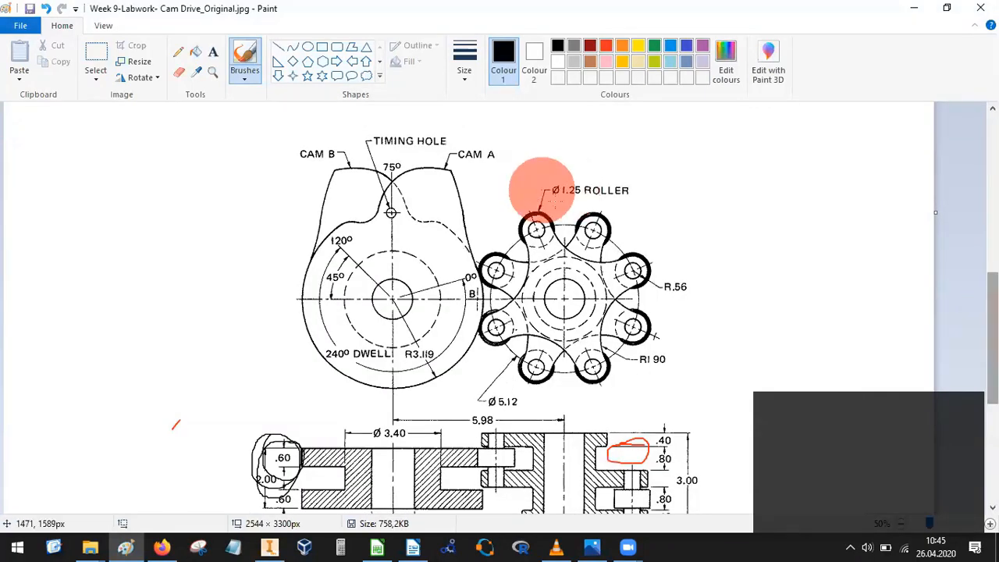
{"action": "mouse_move", "coordinate": [556, 202]}
{"action": "left_mouse_down"}
{"action": "mouse_move", "coordinate": [644, 201]}
{"action": "mouse_move", "coordinate": [540, 200]}
{"action": "mouse_move", "coordinate": [619, 196]}
{"action": "mouse_move", "coordinate": [549, 201]}
{"action": "left_mouse_up"}
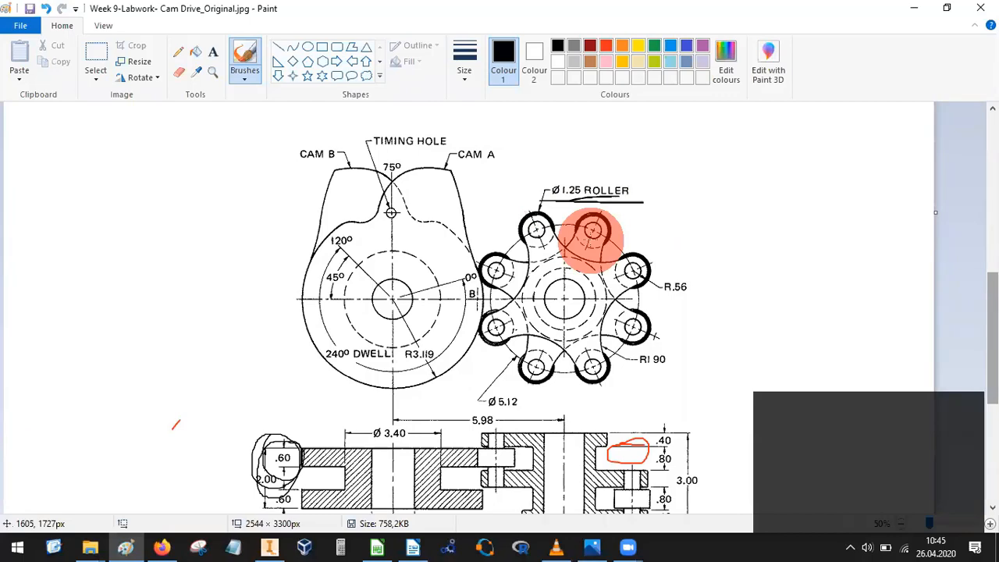
{"action": "left_click", "coordinate": [269, 547]}
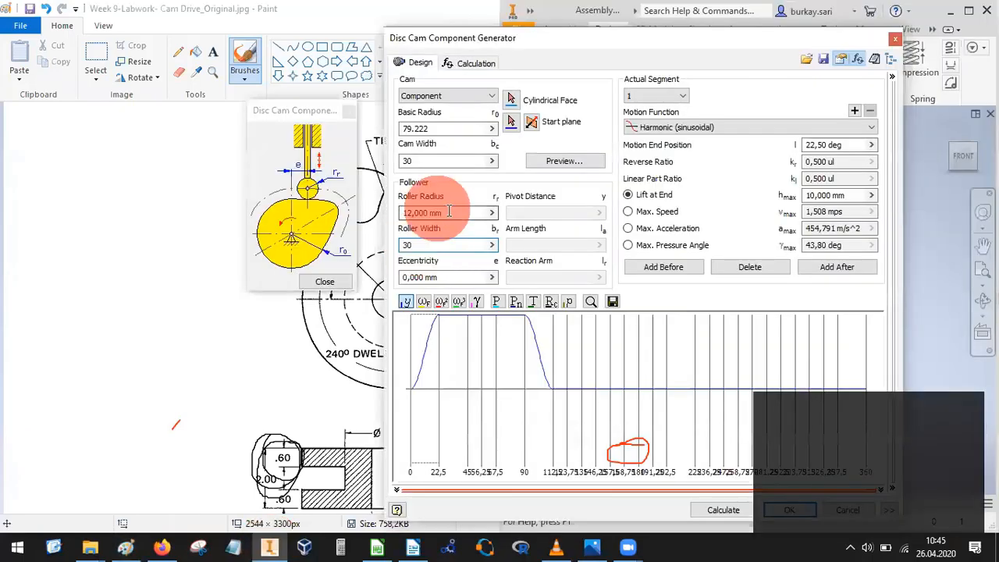
Try to set the follower's roller radius with the expression 1.2*25.4, cancelling the file naming.
{"action": "left_click_drag", "start_coordinate": [456, 212], "coordinate": [381, 210]}
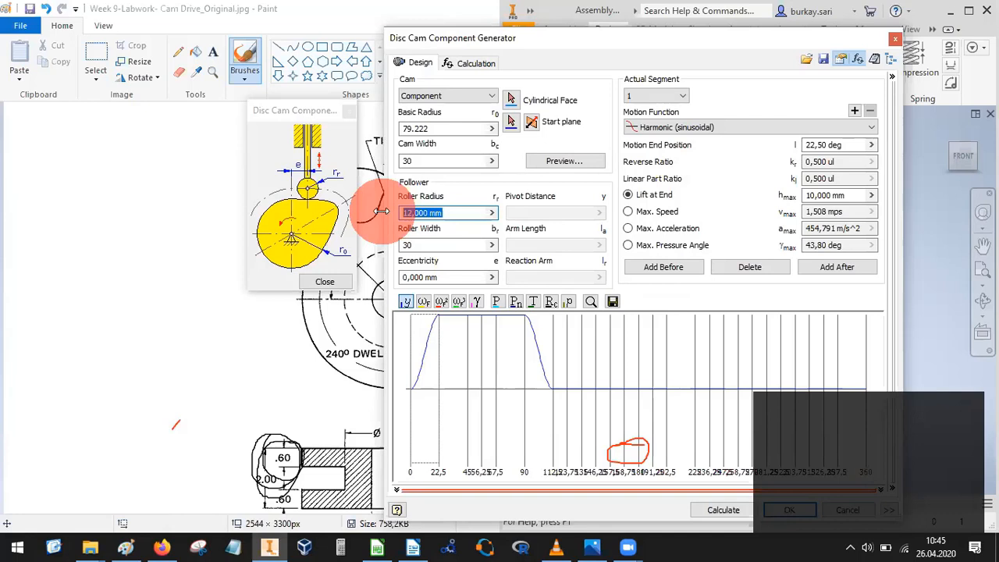
{"action": "left_click", "coordinate": [427, 246]}
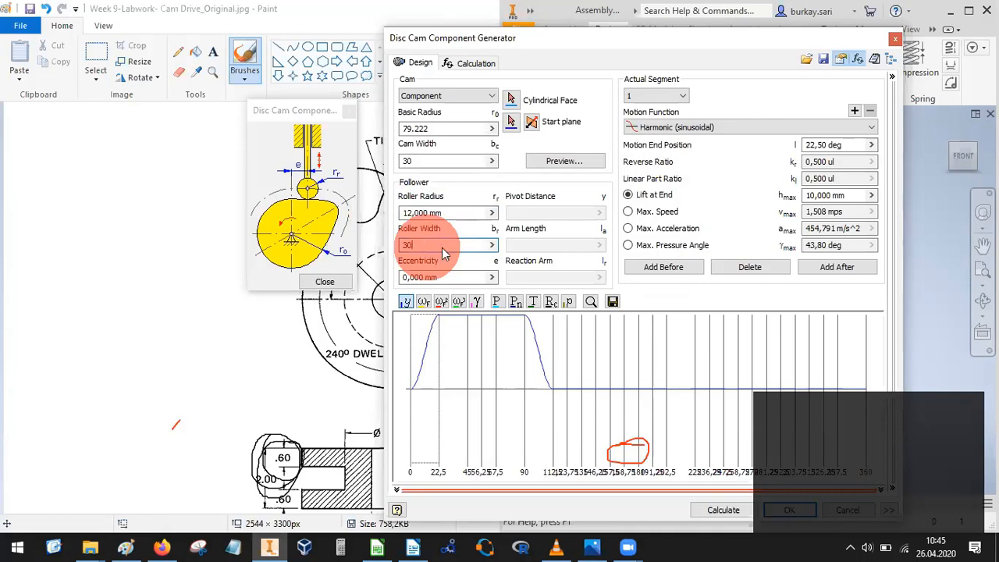
{"action": "left_click_drag", "start_coordinate": [457, 206], "coordinate": [246, 209]}
{"action": "left_click_drag", "start_coordinate": [446, 213], "coordinate": [373, 209]}
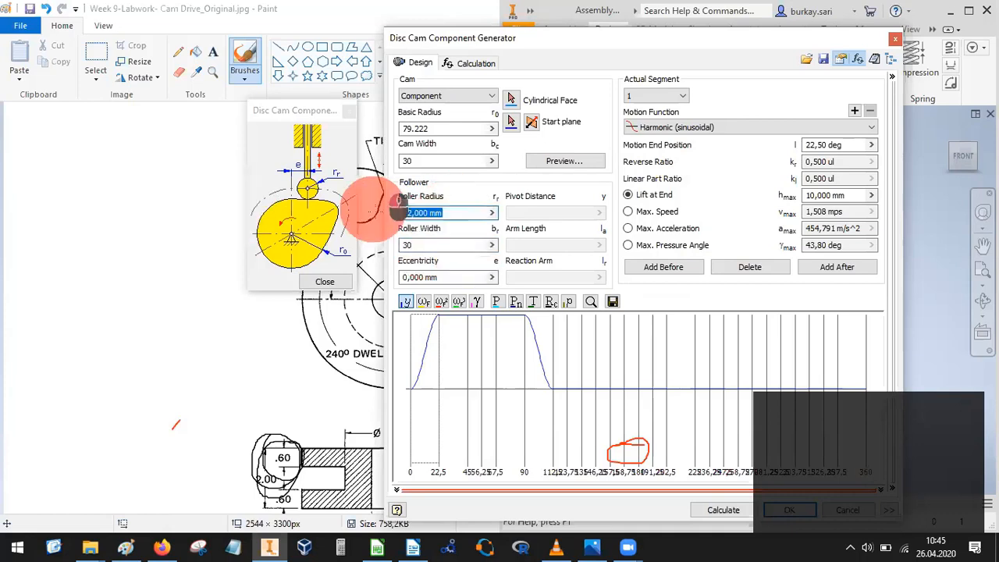
{"action": "type", "text": "1.2"}
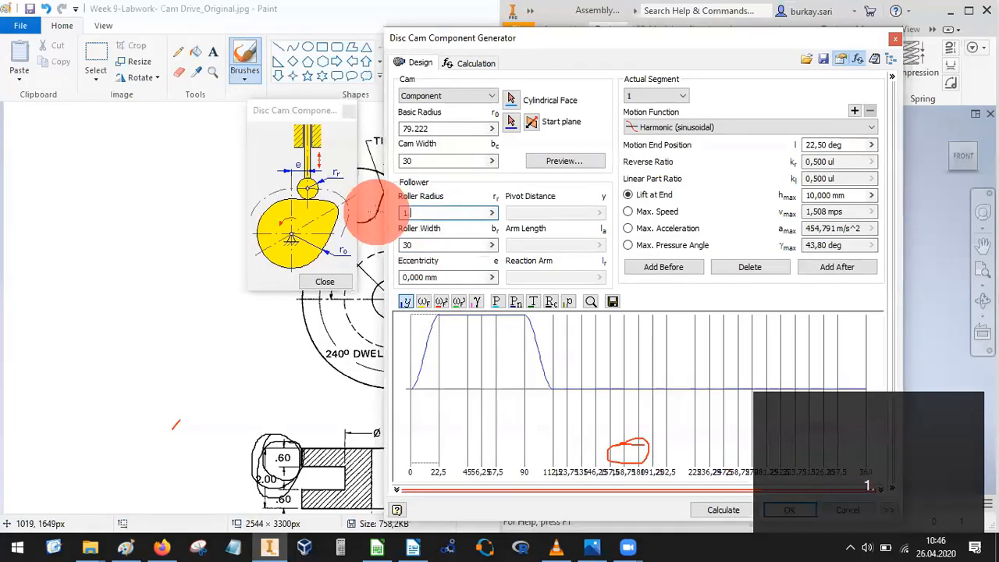
{"action": "type", "text": "*25.4"}
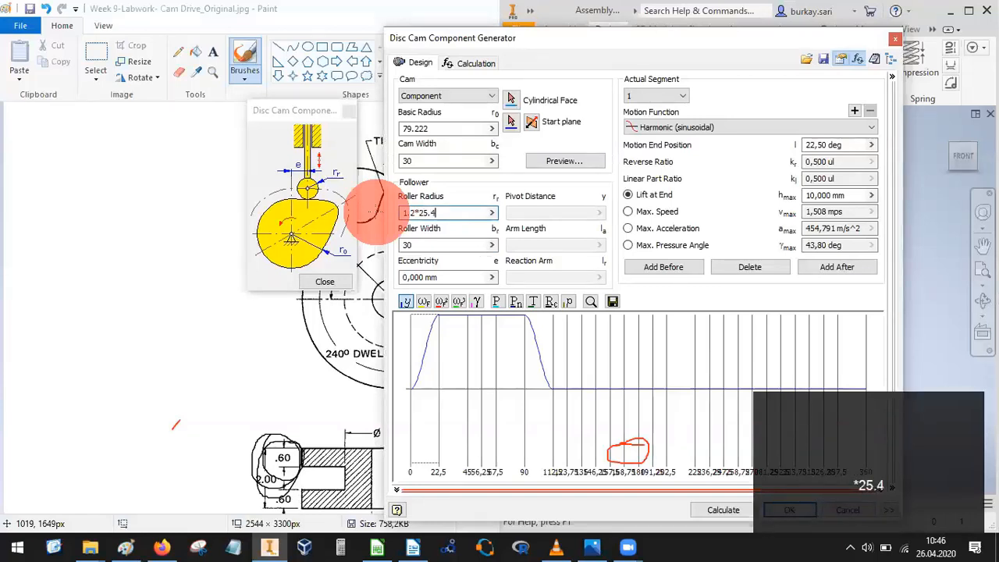
{"action": "key", "text": "Return"}
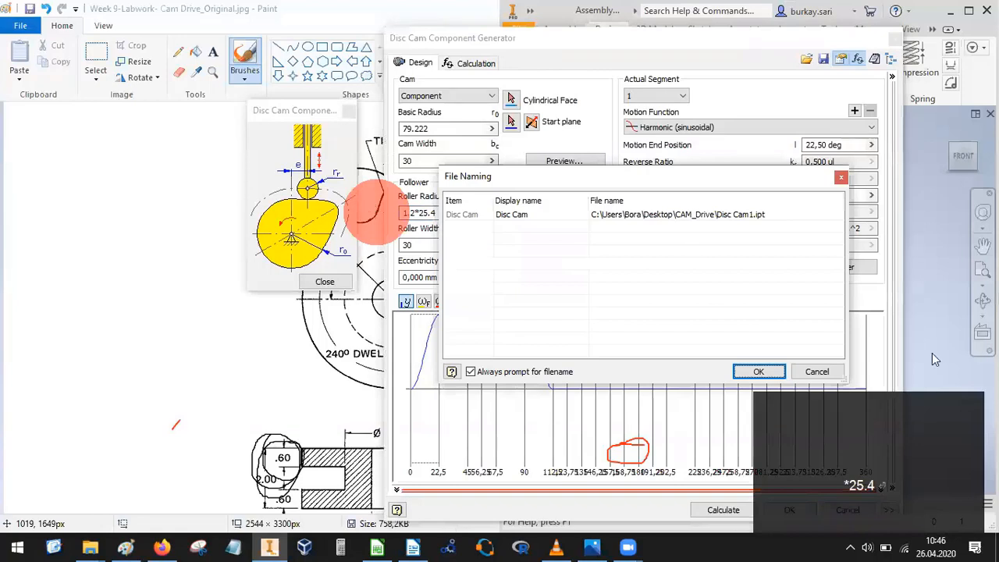
{"action": "left_click", "coordinate": [820, 372]}
{"action": "left_click", "coordinate": [433, 247]}
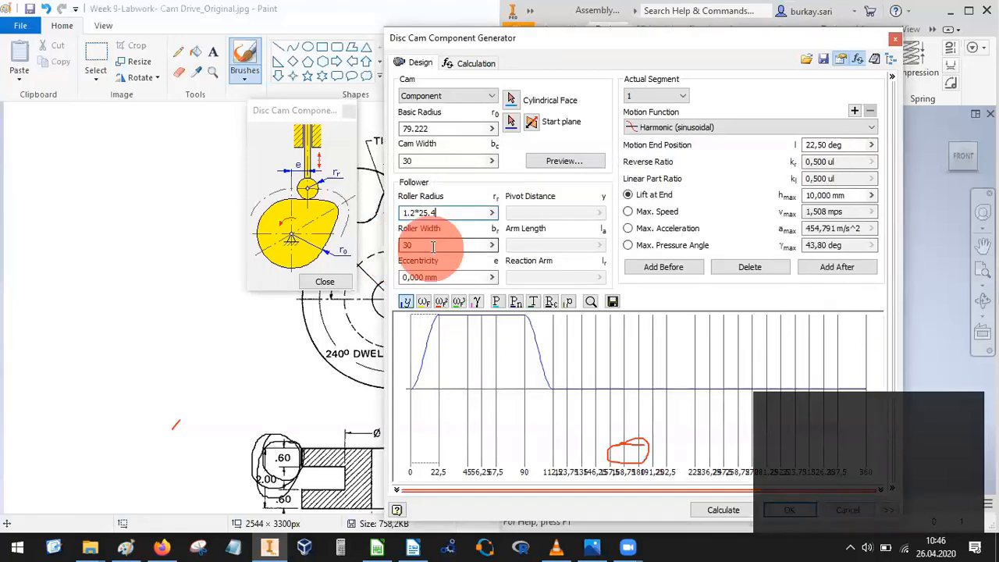
Set the follower's roller radius to 30.5 mm and run the cam calculation.
{"action": "left_click_drag", "start_coordinate": [449, 213], "coordinate": [357, 212]}
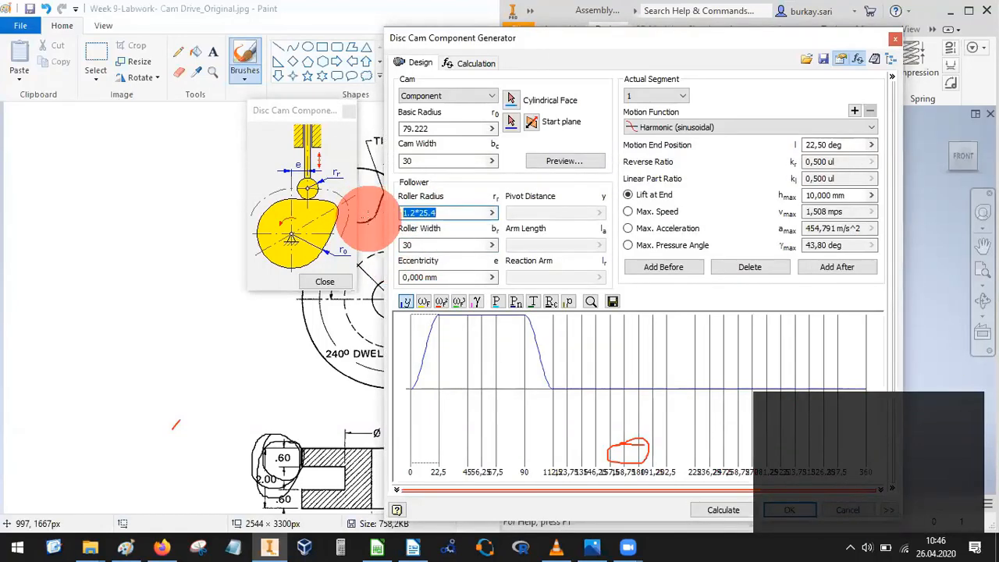
{"action": "type", "text": "30.5"}
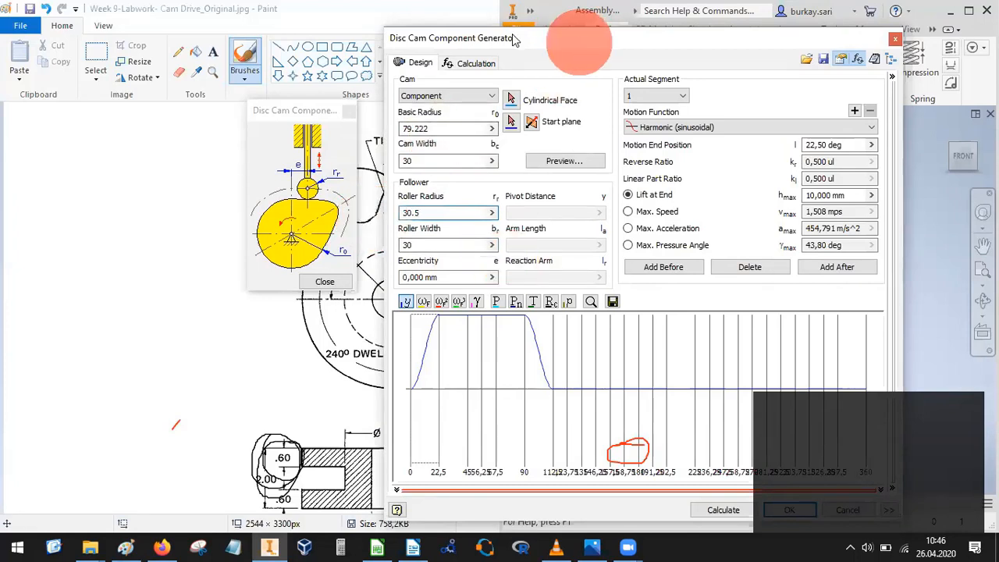
{"action": "left_click_drag", "start_coordinate": [514, 39], "coordinate": [412, 33]}
{"action": "left_click", "coordinate": [622, 503]}
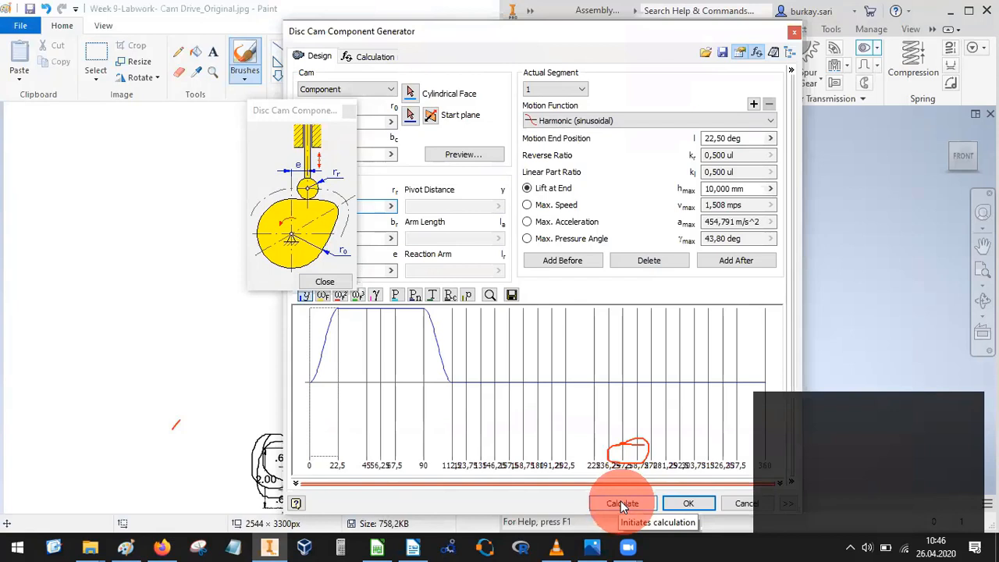
{"action": "left_click", "coordinate": [622, 503]}
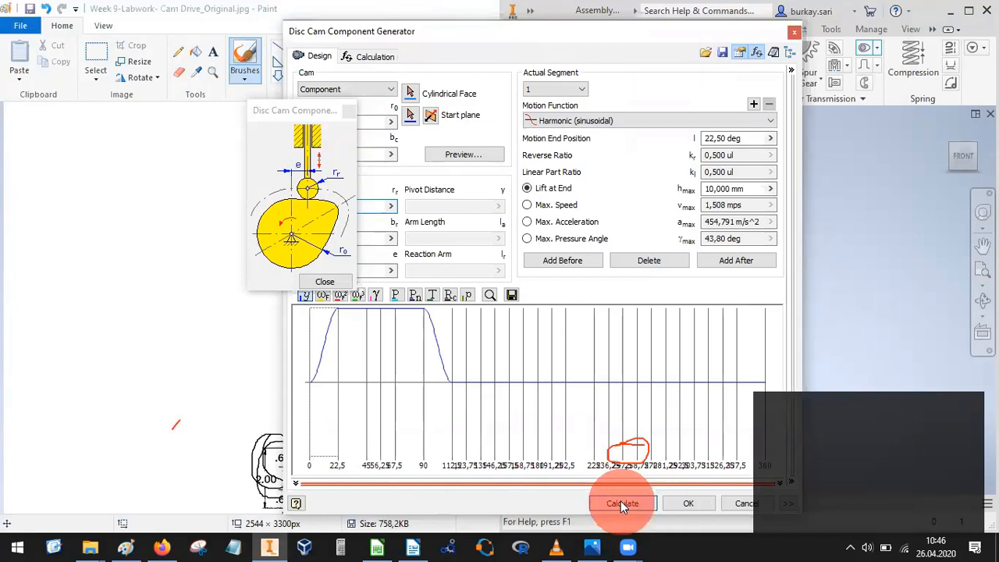
Generate the cam as Disc Cam1.ipt, place it in the assembly and view it from the front in a maximized window.
{"action": "left_click", "coordinate": [682, 504]}
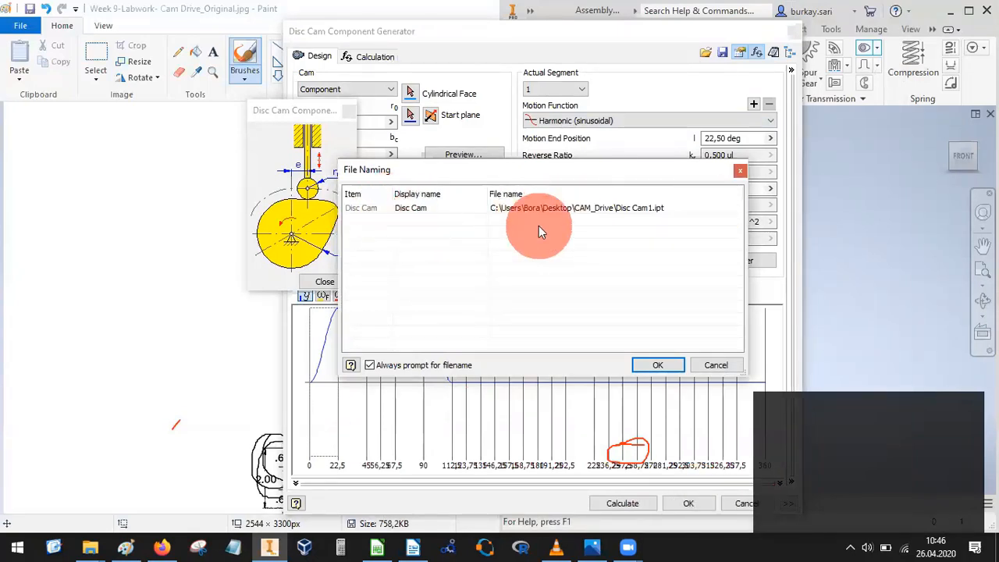
{"action": "left_click", "coordinate": [658, 366]}
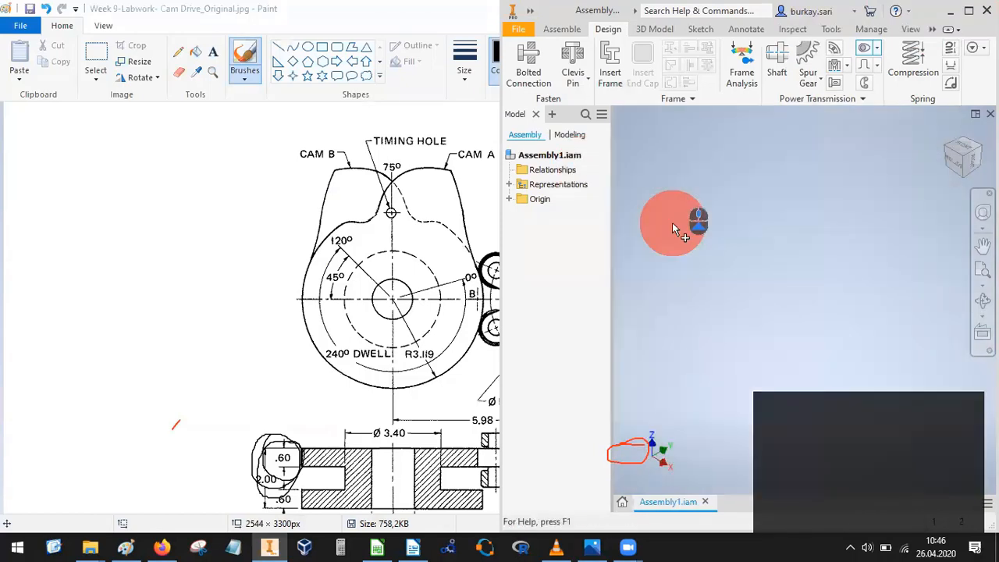
{"action": "scroll", "coordinate": [678, 243], "scroll_direction": "up", "scroll_amount": 3}
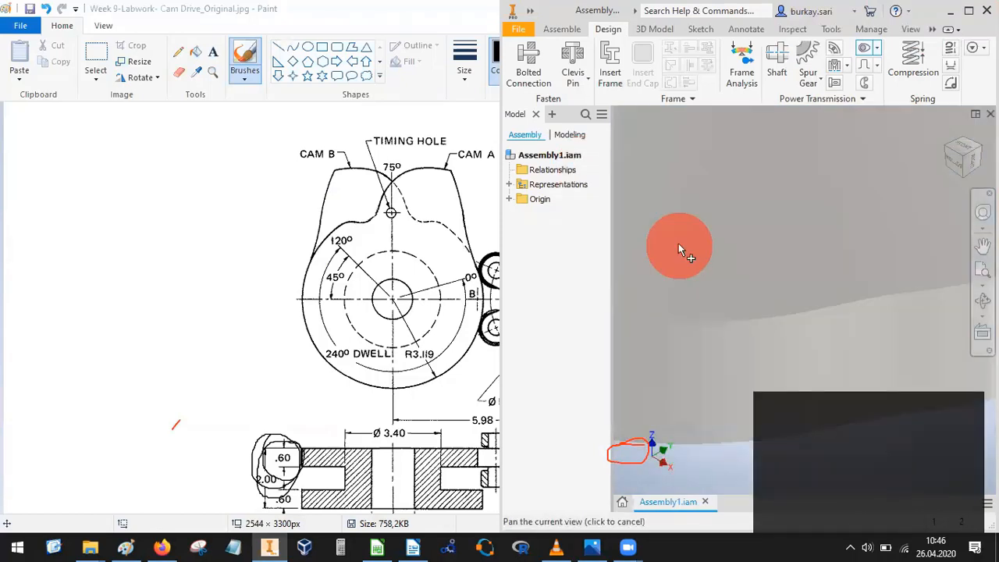
{"action": "left_click", "coordinate": [678, 248]}
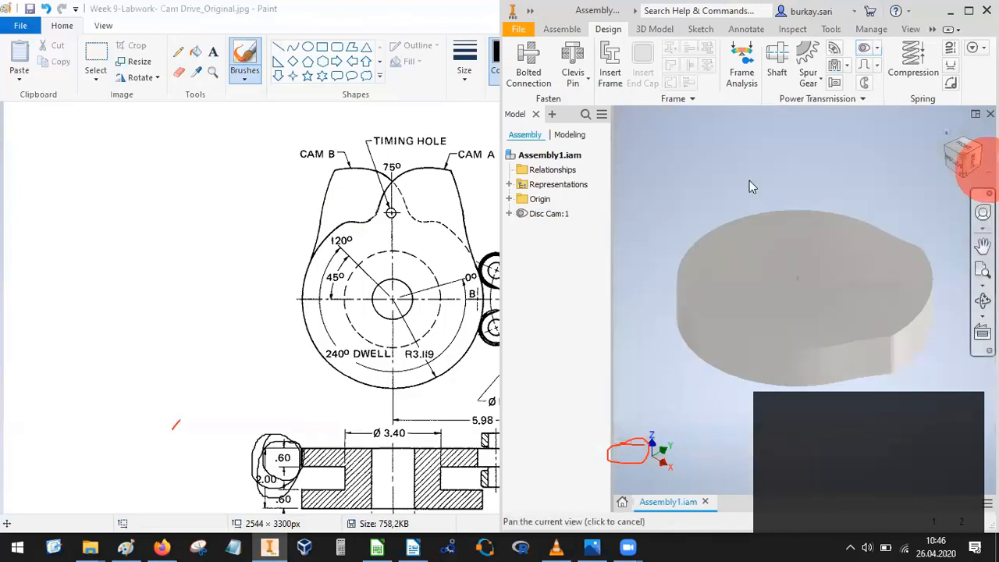
{"action": "left_click", "coordinate": [956, 149]}
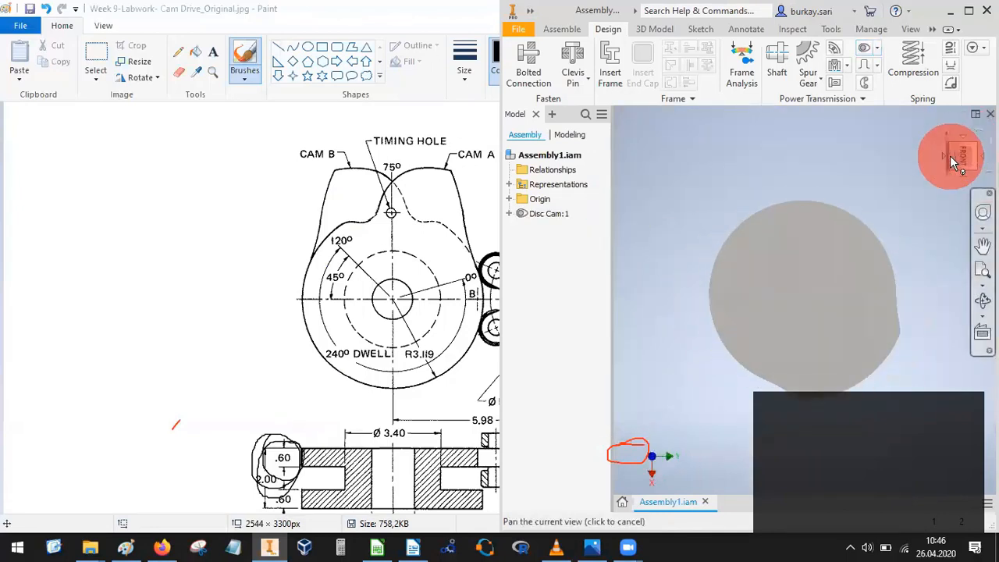
{"action": "left_click", "coordinate": [968, 14]}
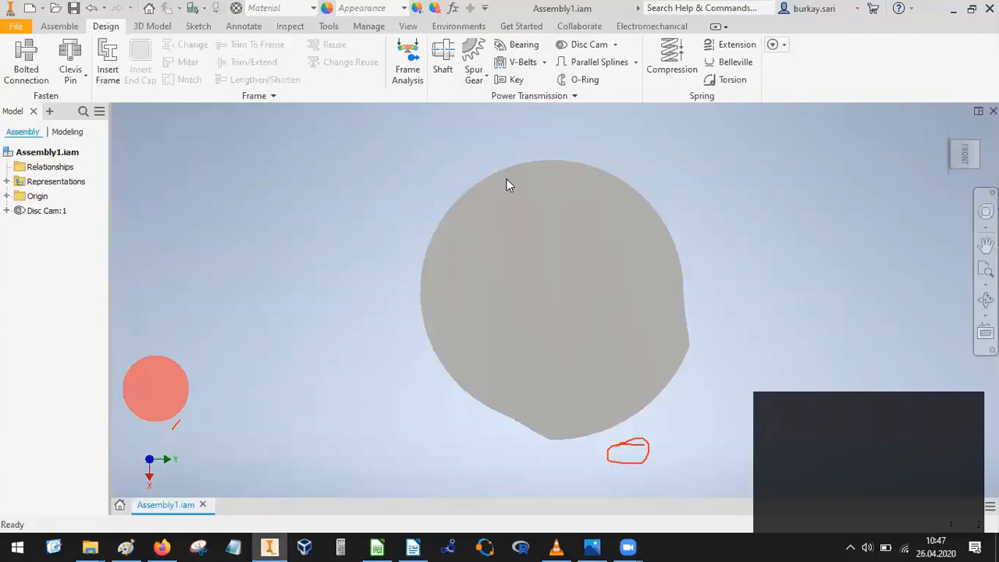
Reopen the Disc Cam generator to examine the cam, follower and segment values, and leave it without creating a component.
{"action": "left_click", "coordinate": [583, 45]}
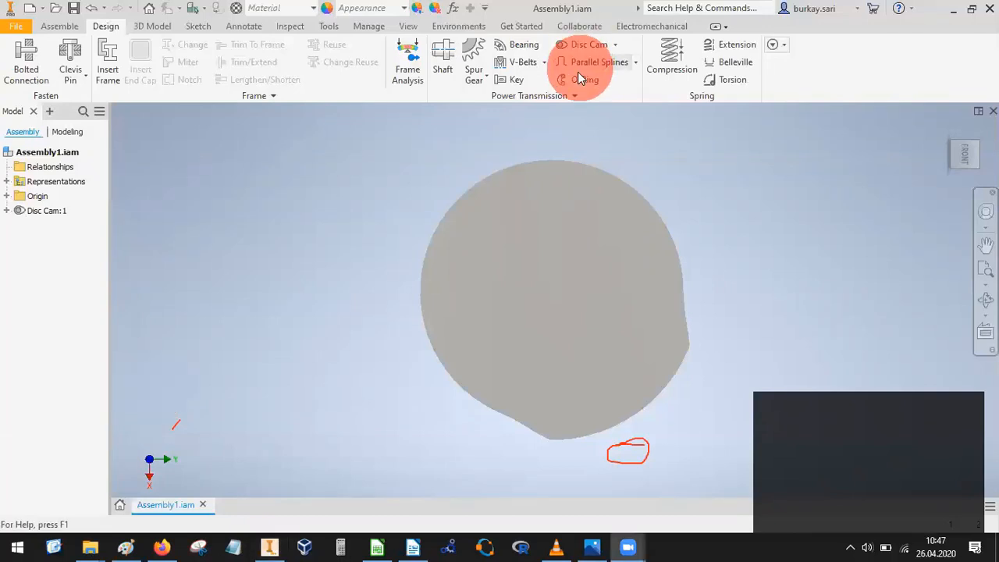
{"action": "left_click", "coordinate": [590, 42]}
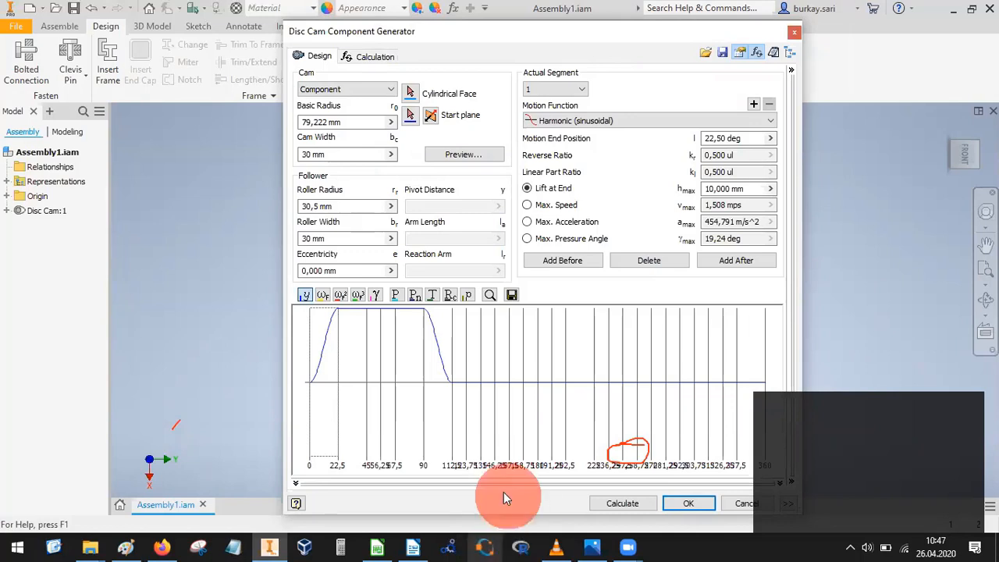
{"action": "left_click", "coordinate": [736, 504]}
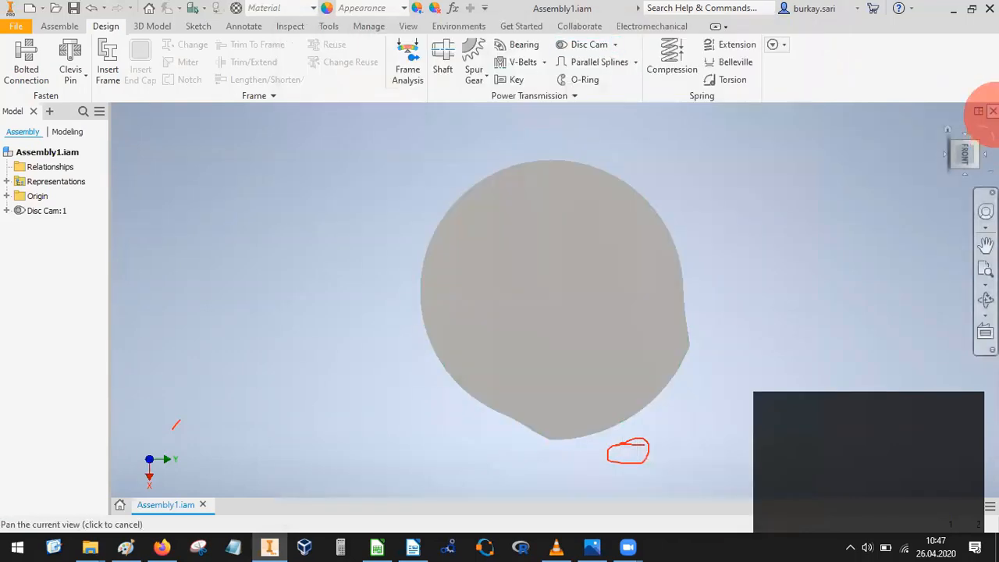
Close the assembly, saving Assembly1.iam and Disc Cam1.ipt.
{"action": "left_click", "coordinate": [993, 110]}
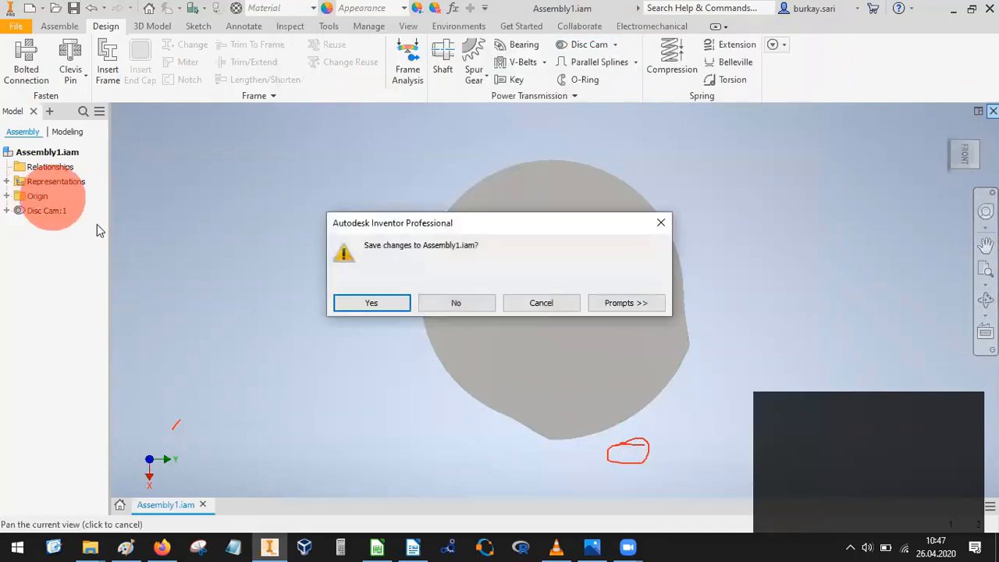
{"action": "left_click", "coordinate": [390, 302]}
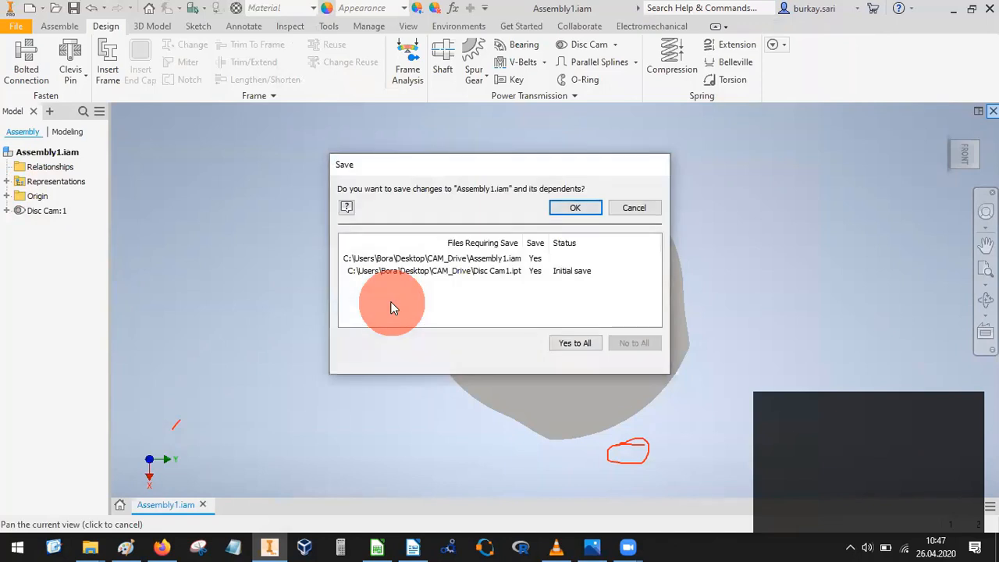
{"action": "left_click", "coordinate": [572, 207]}
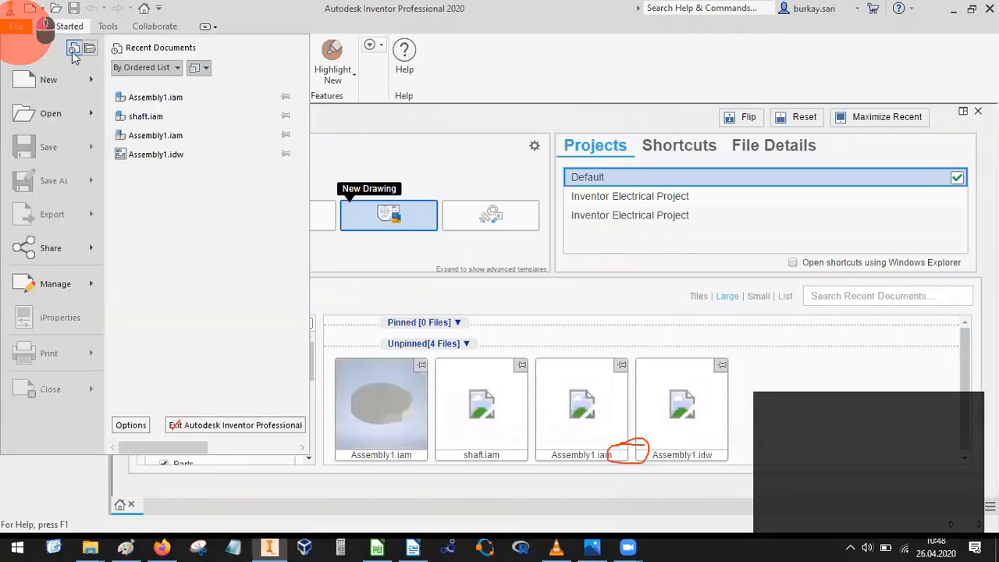
Create a new assembly from the metric Standard (mm).iam template.
{"action": "left_click", "coordinate": [53, 82]}
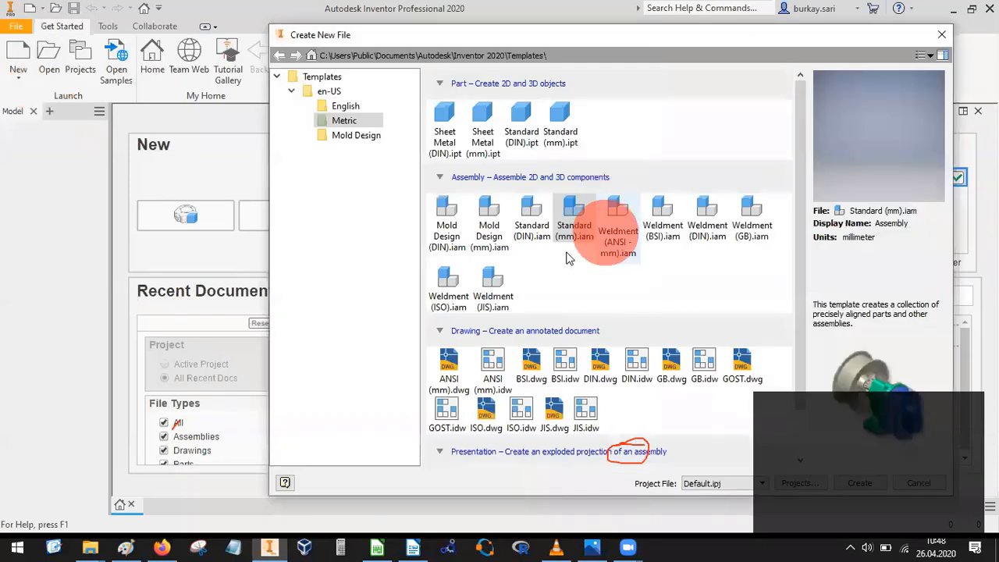
{"action": "left_click", "coordinate": [584, 228]}
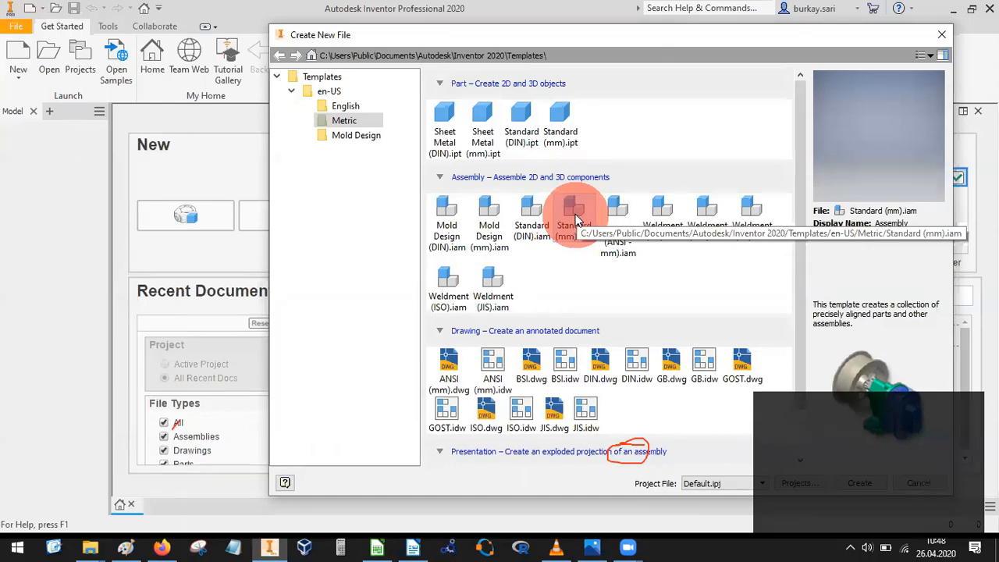
{"action": "double_click", "coordinate": [575, 214]}
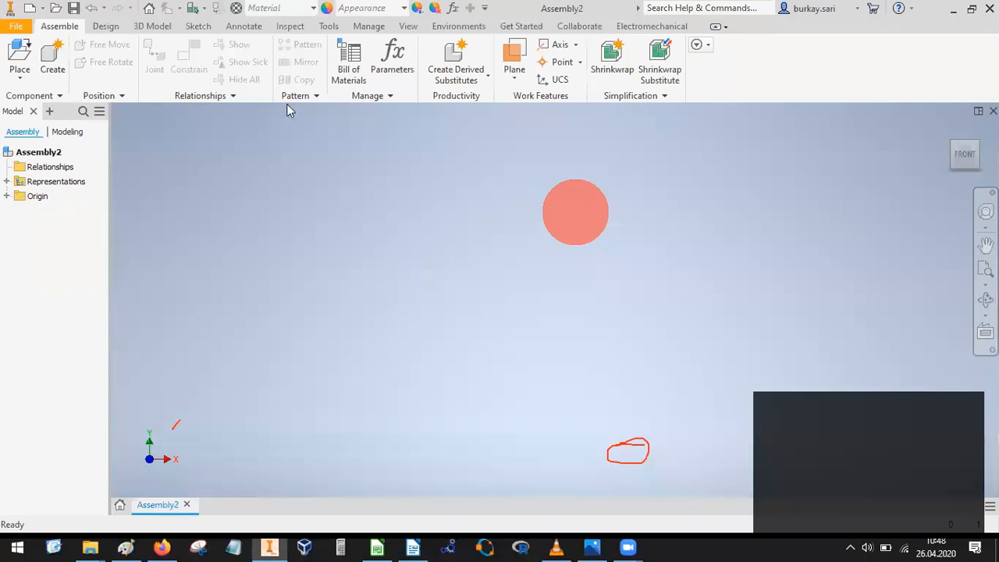
Start a Design Accelerator component in the new assembly.
{"action": "left_click", "coordinate": [17, 27]}
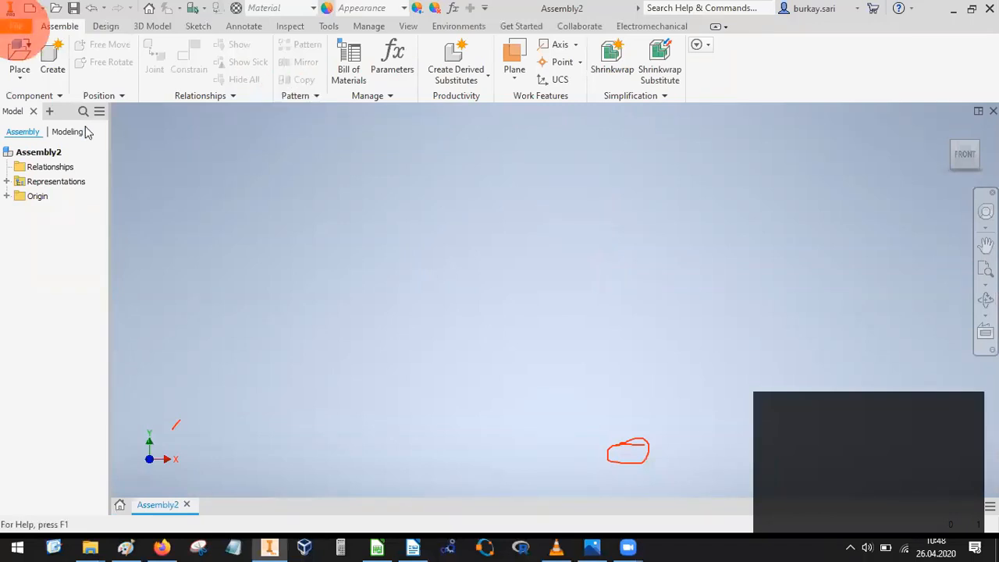
{"action": "mouse_move", "coordinate": [73, 85]}
{"action": "left_click", "coordinate": [107, 27]}
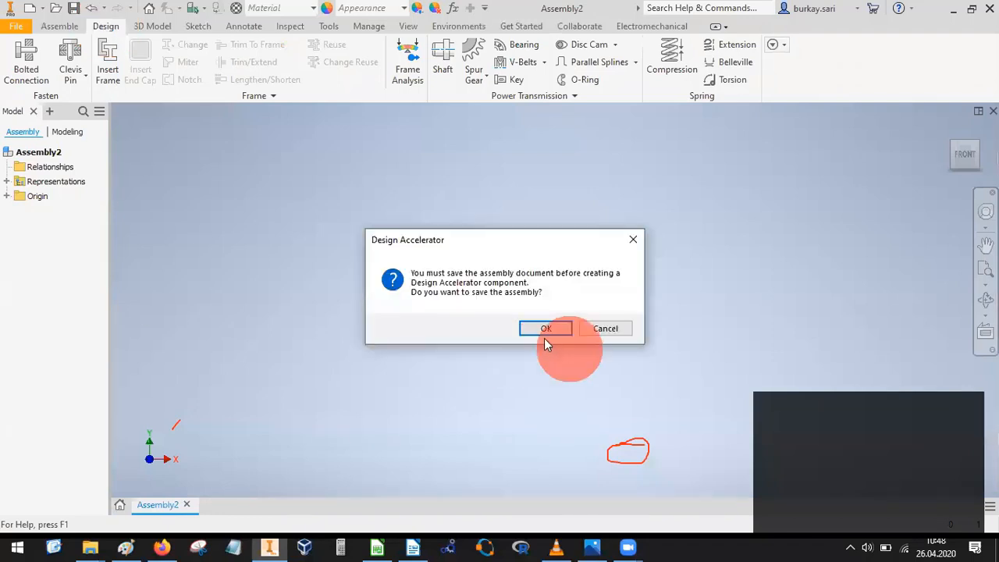
Save the assembly as Assembly1.iam in the CAM_Drive folder, replacing the existing file.
{"action": "left_click", "coordinate": [553, 328]}
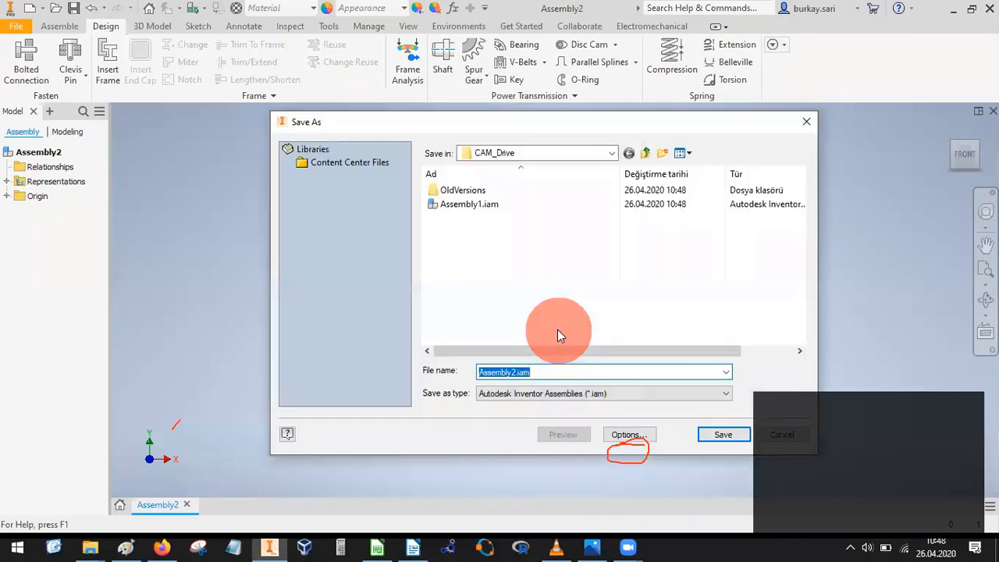
{"action": "left_click", "coordinate": [468, 206]}
{"action": "double_click", "coordinate": [470, 206]}
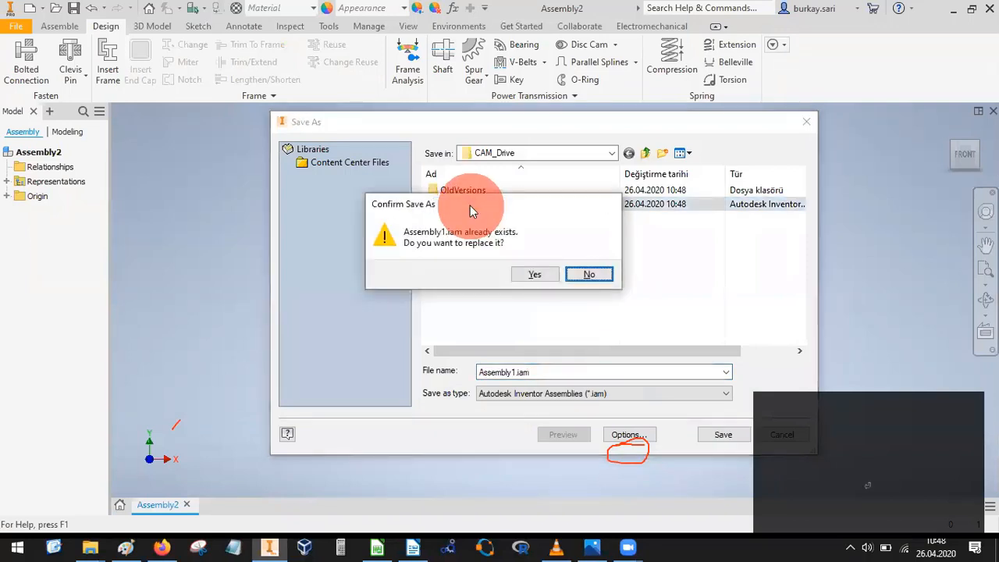
{"action": "key", "text": "Left"}
{"action": "key", "text": "Return"}
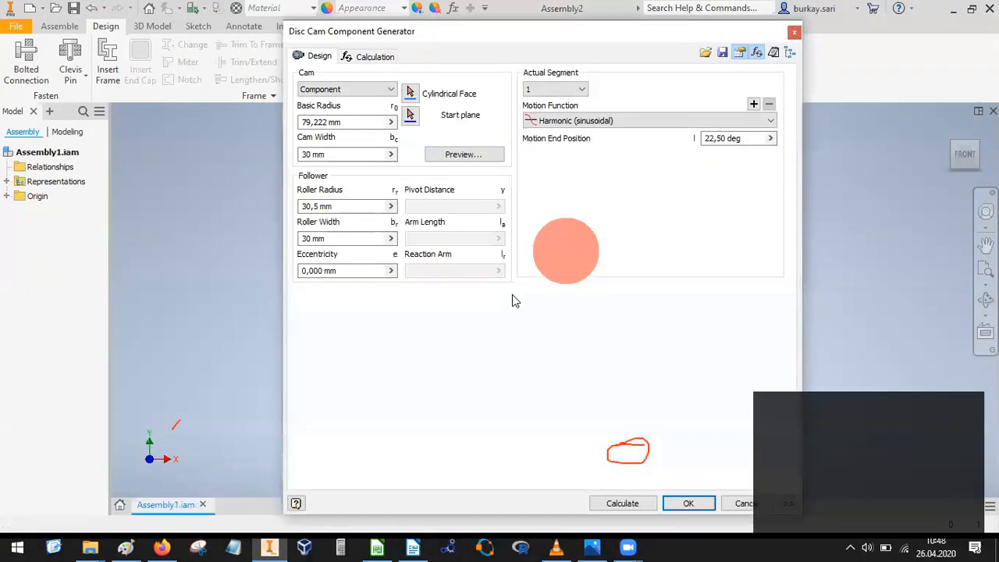
{"action": "left_click", "coordinate": [467, 154]}
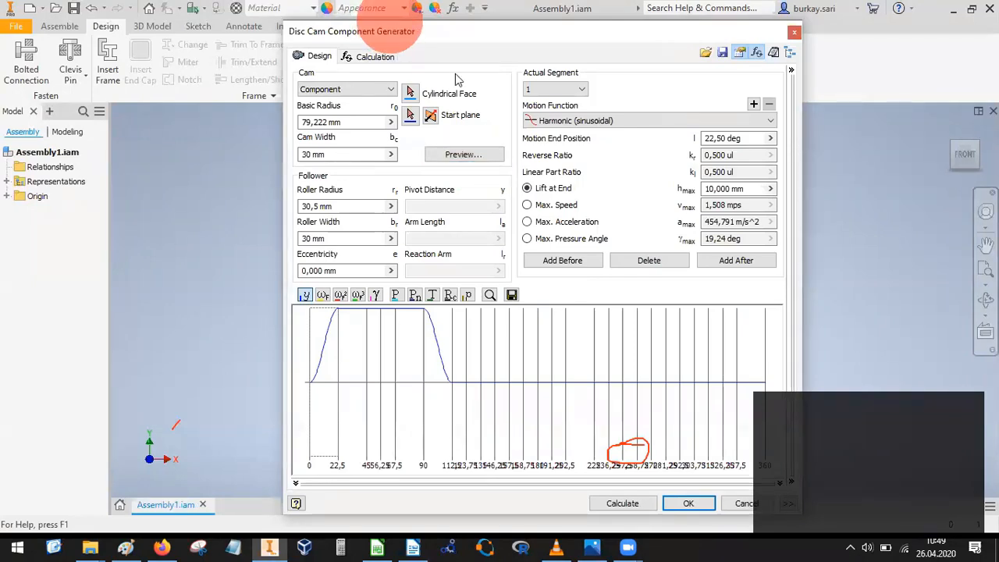
{"action": "left_click_drag", "start_coordinate": [455, 32], "coordinate": [400, 55]}
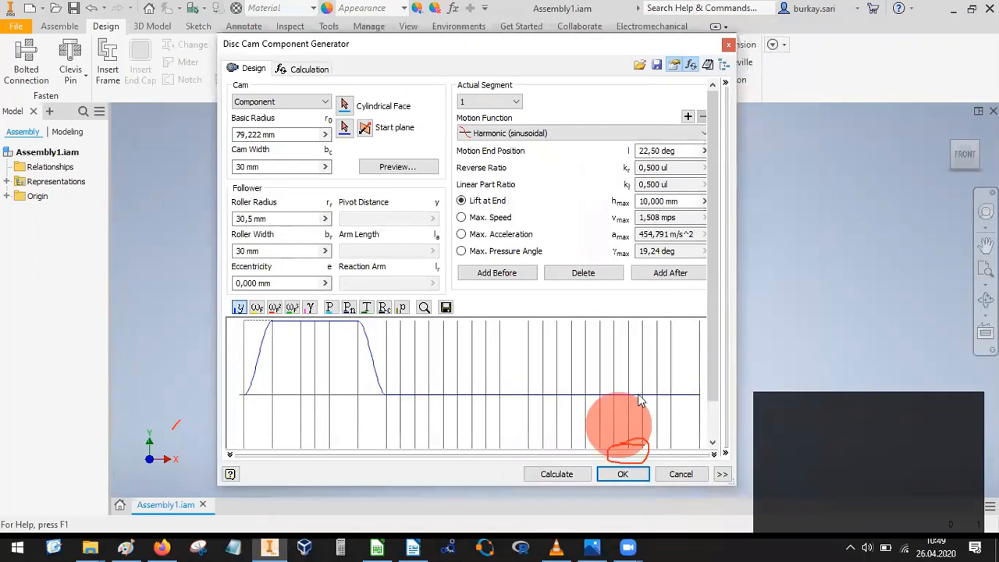
{"action": "left_click", "coordinate": [679, 473]}
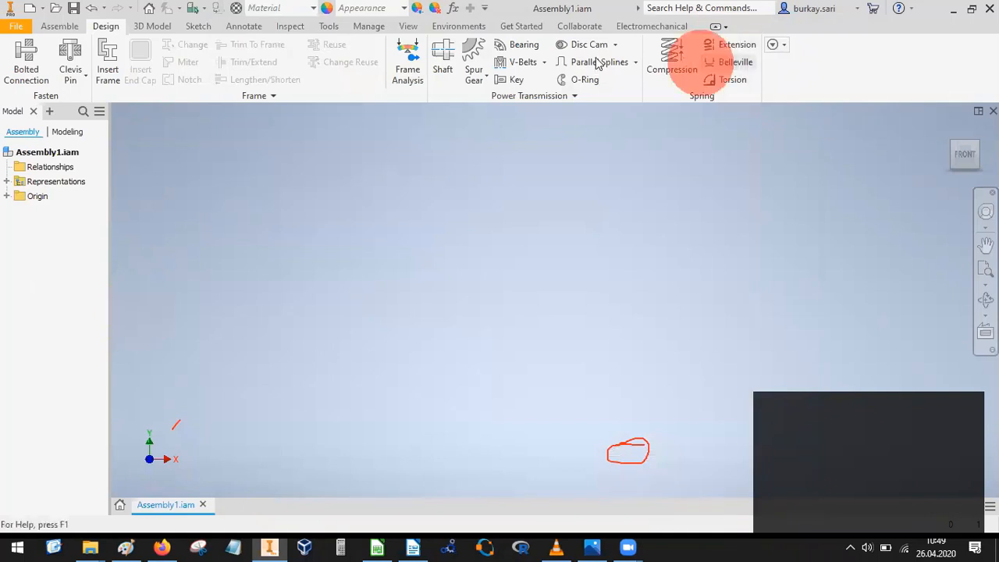
Start the Disc Cam generator again and delete the intermediate motion segment divisions beyond 67.5 deg.
{"action": "left_click", "coordinate": [595, 81]}
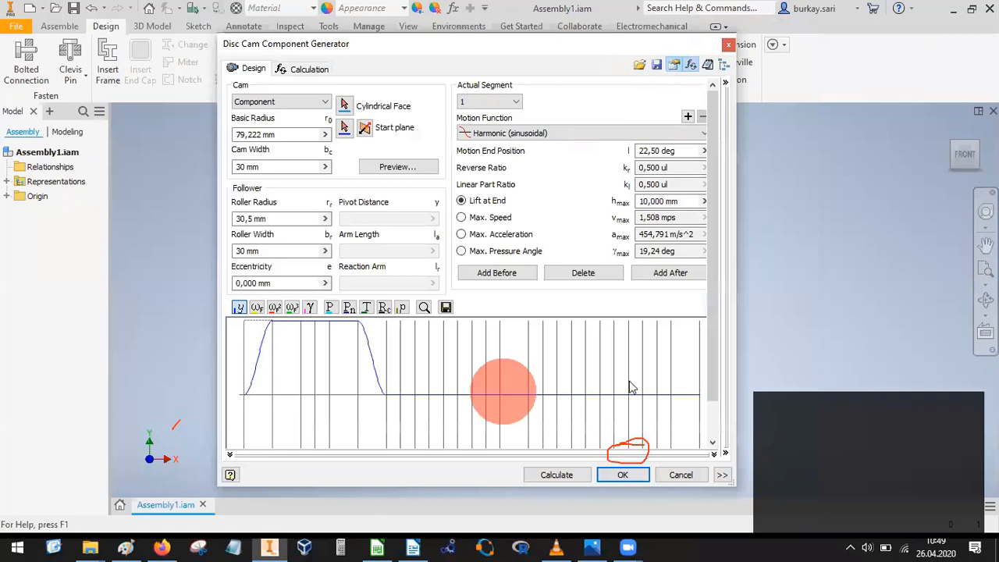
{"action": "left_click", "coordinate": [420, 359]}
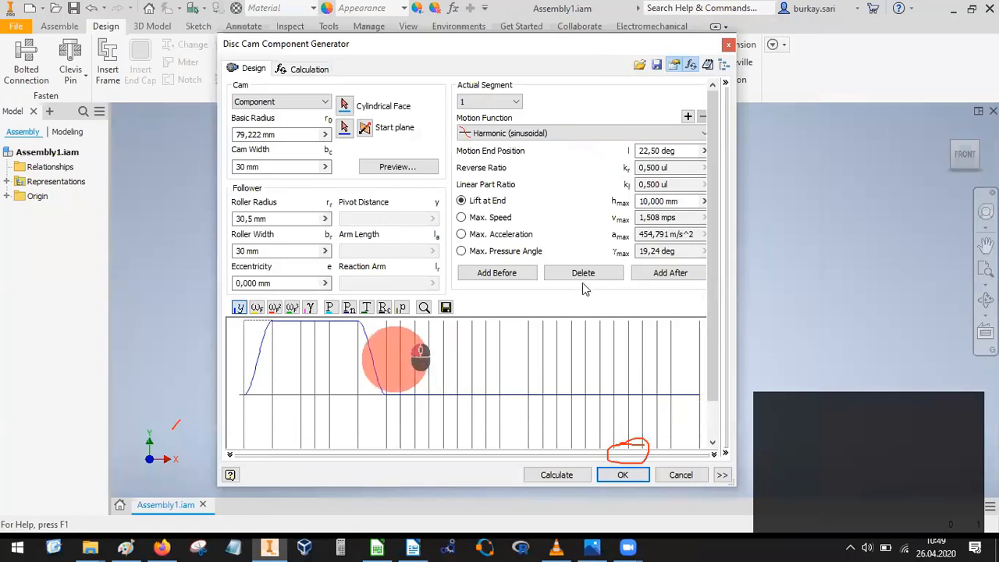
{"action": "left_click", "coordinate": [584, 274]}
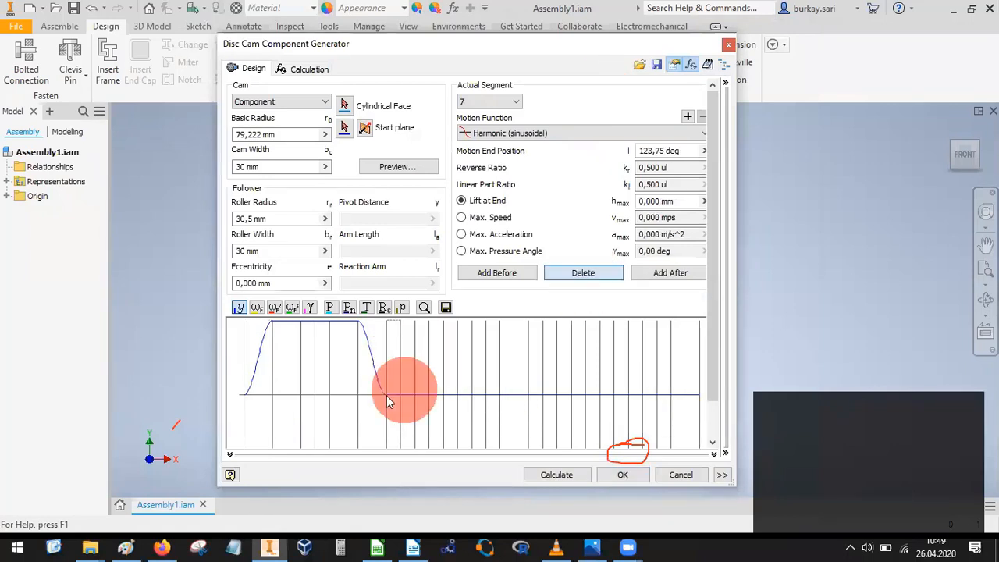
{"action": "left_click", "coordinate": [582, 272]}
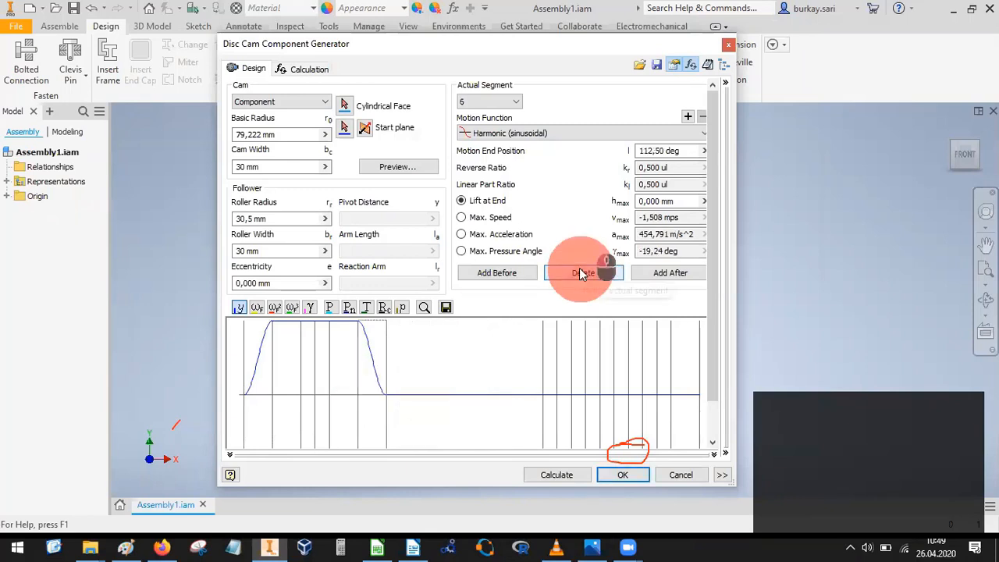
{"action": "left_click", "coordinate": [579, 272]}
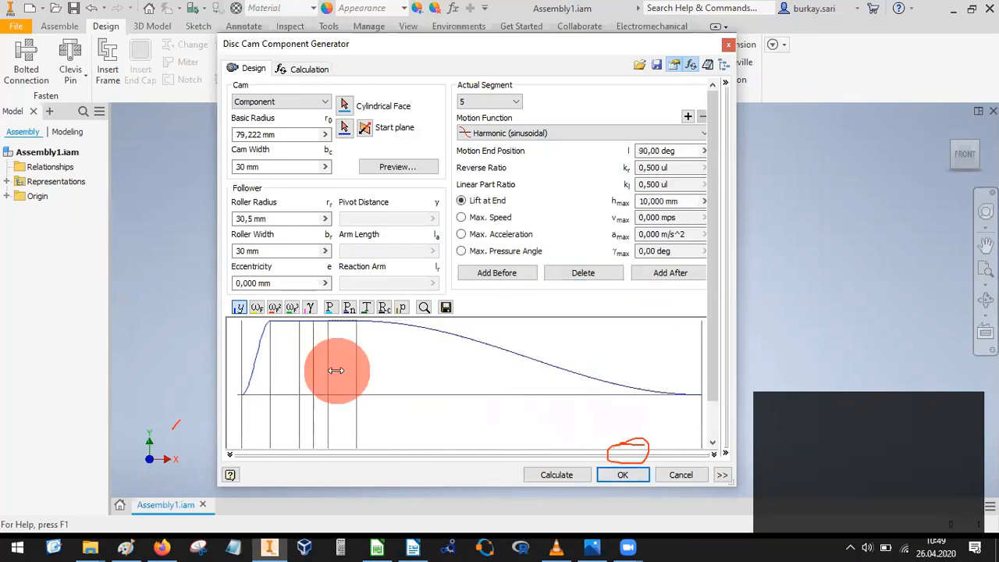
{"action": "left_click", "coordinate": [581, 273]}
Delete the intermediate segment divisions between 22.5 and 67.5 deg so that only three cam motion segments remain.
{"action": "left_click", "coordinate": [292, 365]}
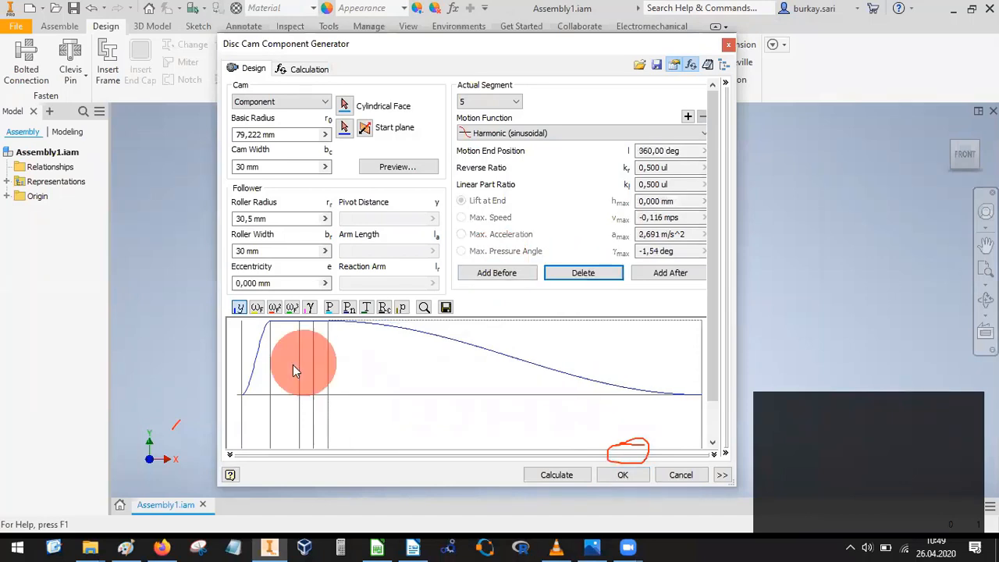
{"action": "left_click", "coordinate": [577, 273]}
{"action": "left_click", "coordinate": [297, 359]}
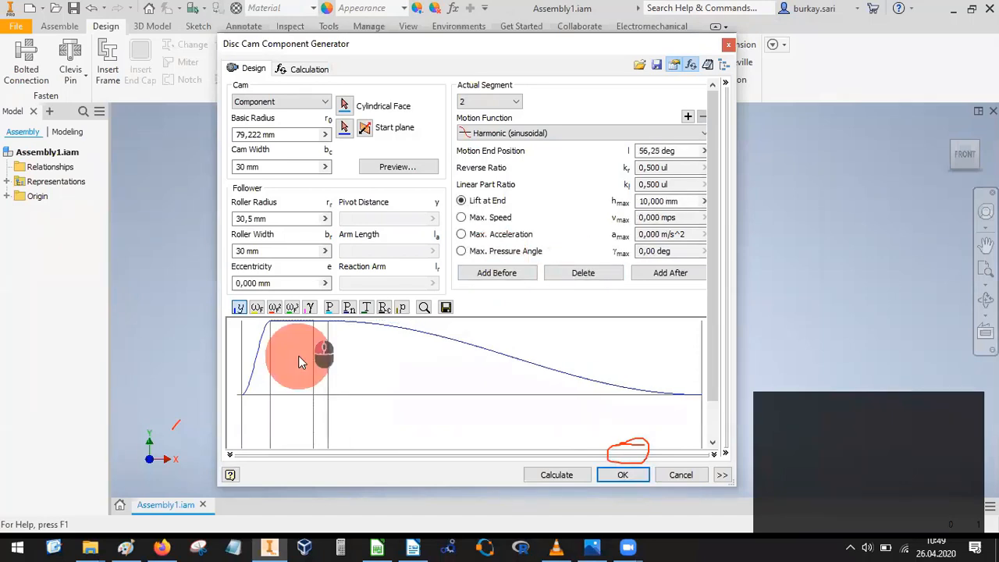
{"action": "left_click", "coordinate": [585, 272]}
{"action": "left_click", "coordinate": [278, 398]}
{"action": "left_click", "coordinate": [313, 386]}
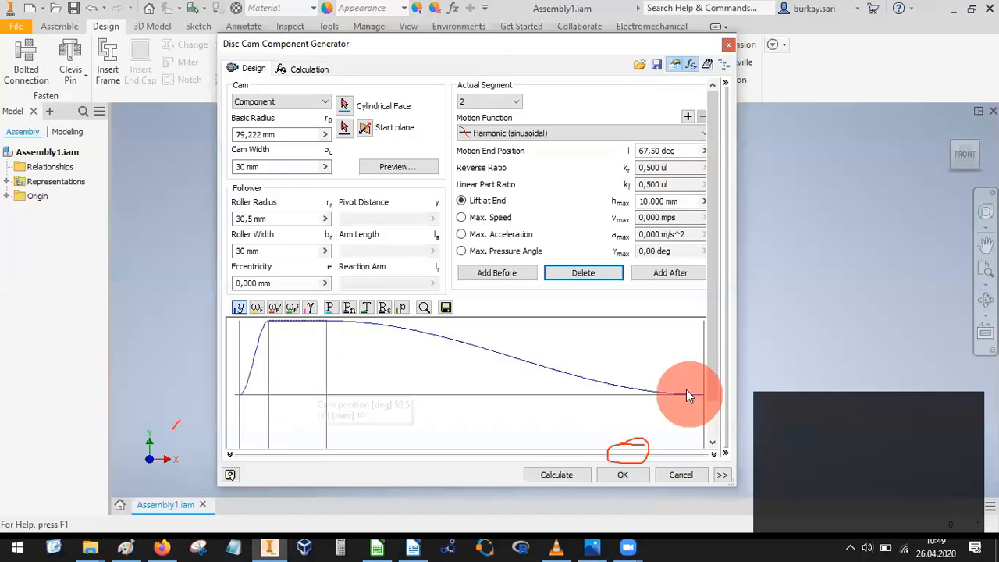
{"action": "left_click", "coordinate": [312, 383]}
{"action": "left_click", "coordinate": [337, 355]}
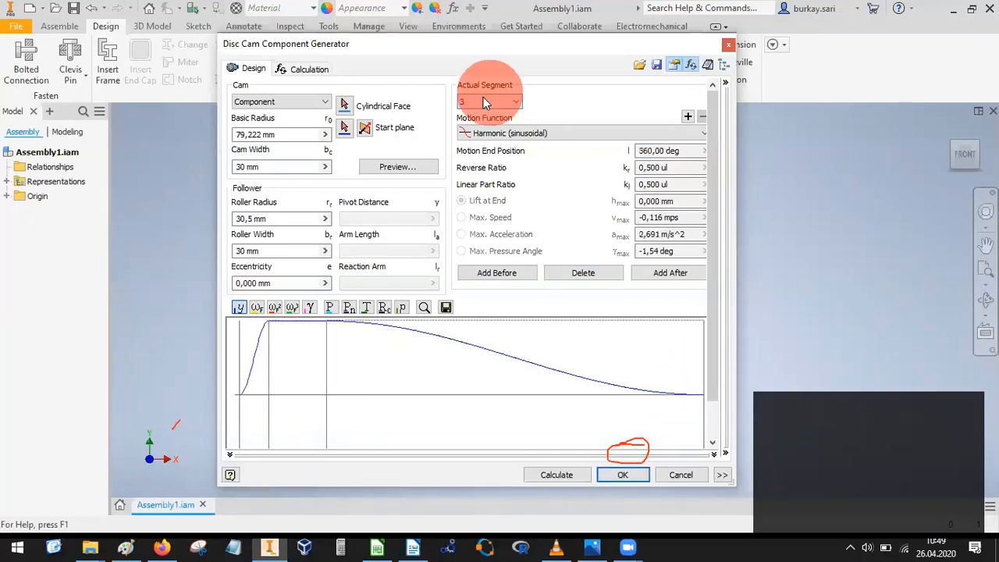
{"action": "left_click", "coordinate": [484, 102]}
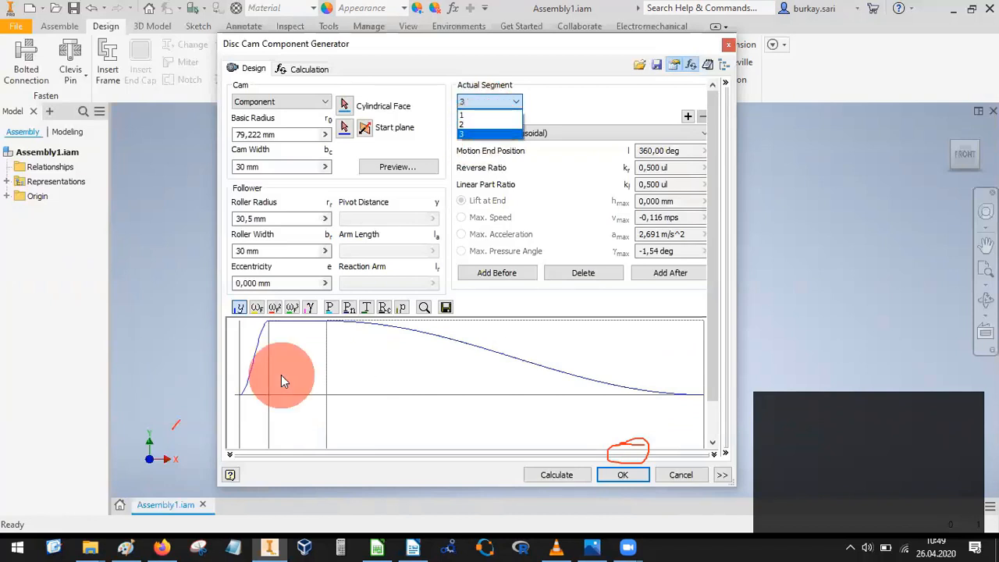
Starting from segment 1, add motion segments before and after until the range up to 67.5 deg is divided into six segments.
{"action": "left_click", "coordinate": [260, 380]}
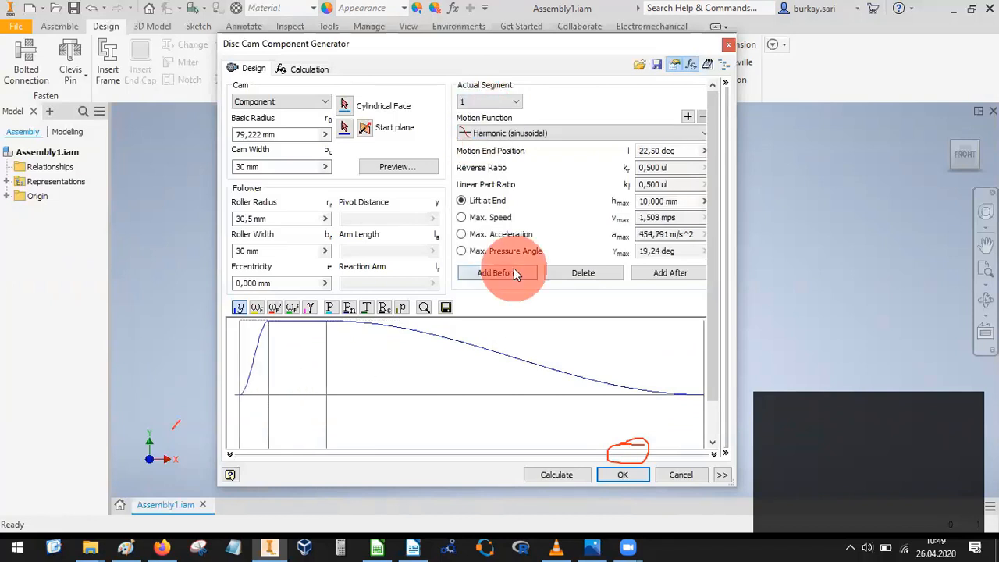
{"action": "left_click", "coordinate": [505, 275]}
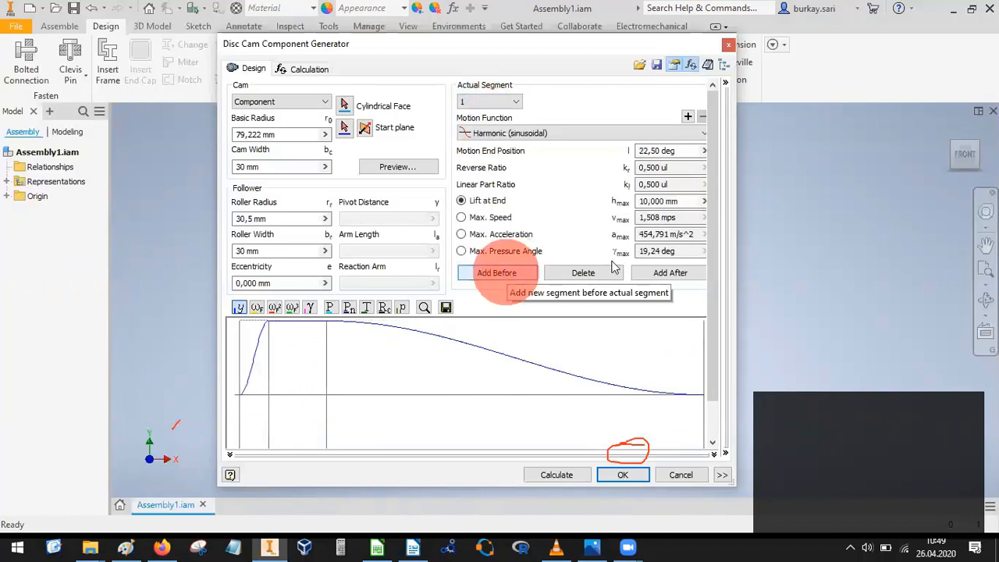
{"action": "left_click", "coordinate": [661, 271]}
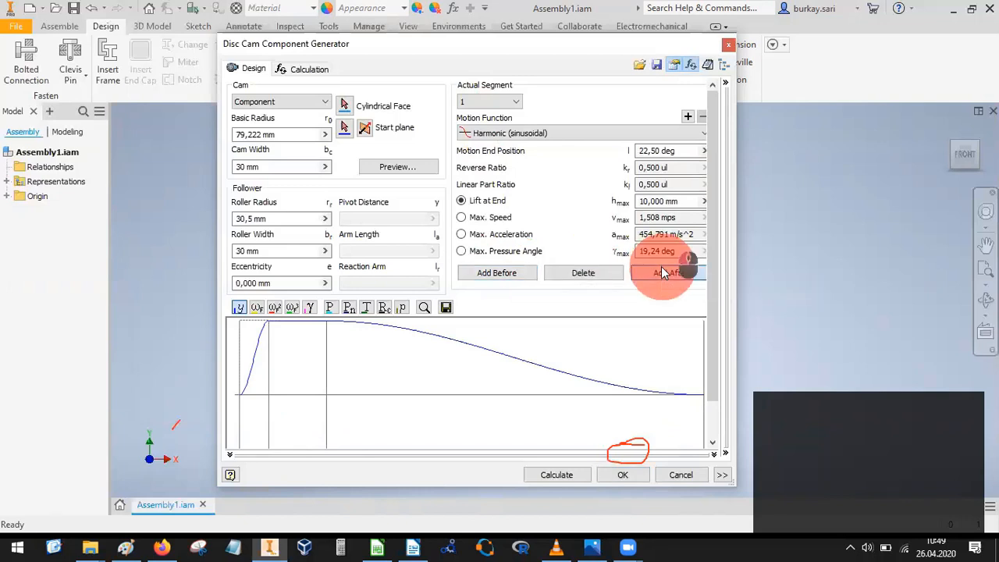
{"action": "left_click", "coordinate": [581, 273]}
{"action": "left_click", "coordinate": [497, 273]}
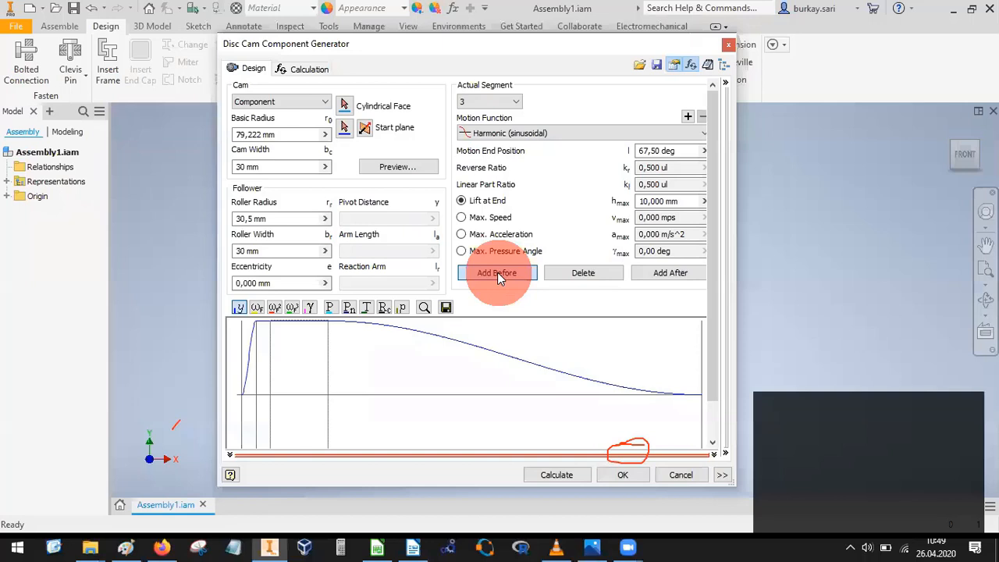
{"action": "left_click", "coordinate": [660, 273]}
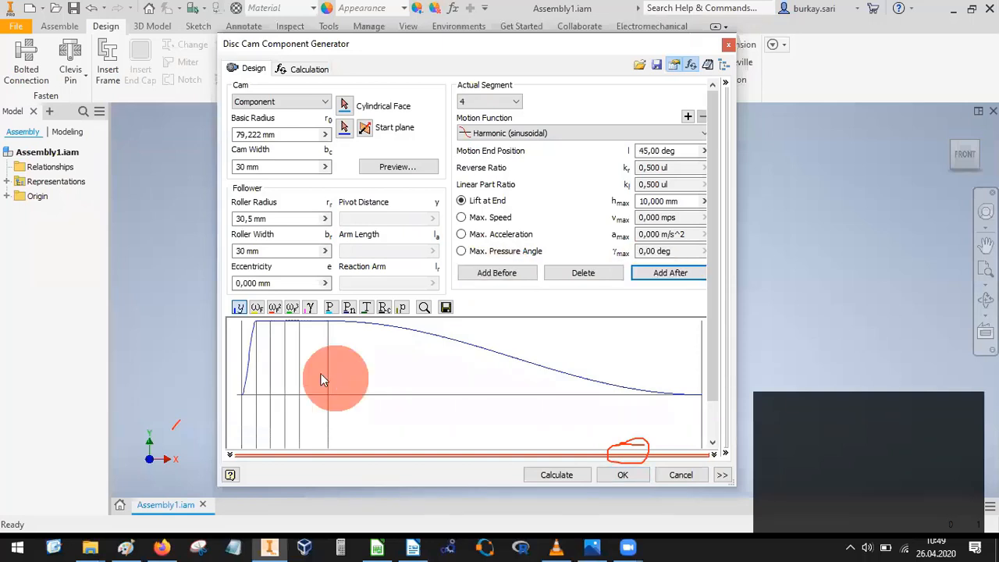
{"action": "left_click", "coordinate": [663, 273]}
Subdivide the last motion segment by adding segments that end at 213.75, 104.06 and 140.63 deg.
{"action": "left_click", "coordinate": [364, 406]}
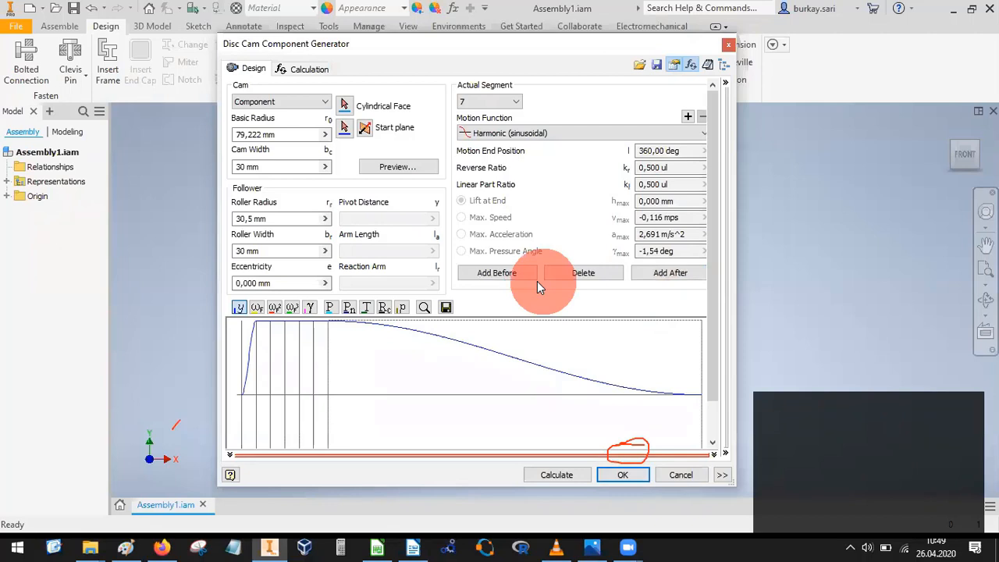
{"action": "left_click", "coordinate": [487, 104]}
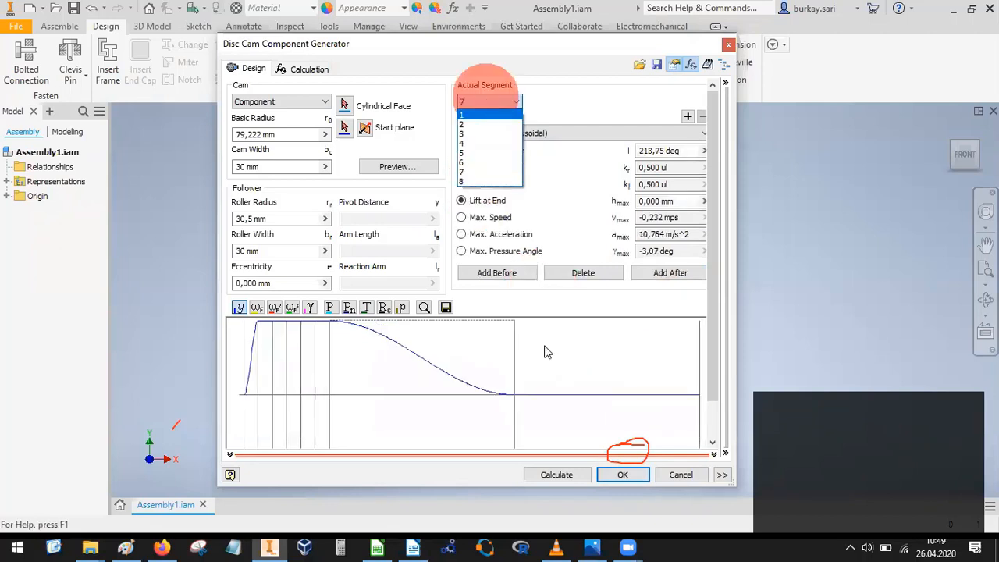
{"action": "left_click", "coordinate": [366, 390]}
{"action": "left_click", "coordinate": [503, 272]}
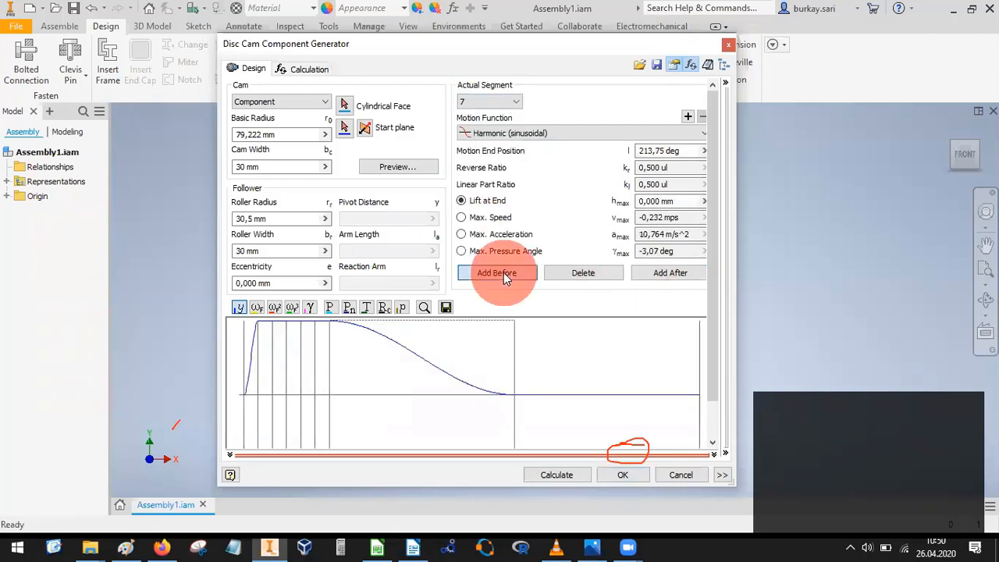
{"action": "left_click", "coordinate": [671, 271]}
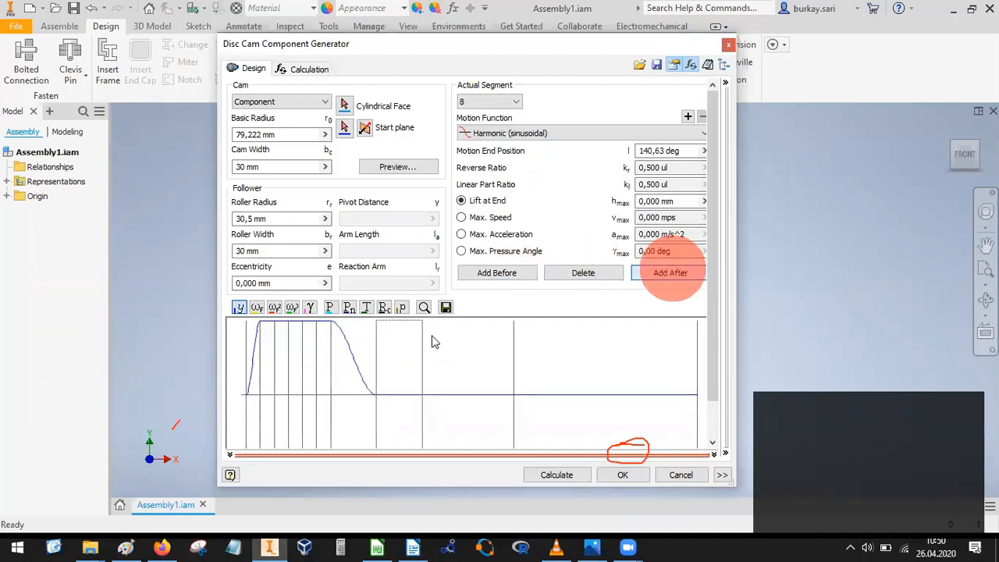
Add segments to split the ranges 67.5 to 104.06 deg and 104.06 to 140.63 deg in half.
{"action": "left_click", "coordinate": [364, 354]}
{"action": "left_click", "coordinate": [499, 276]}
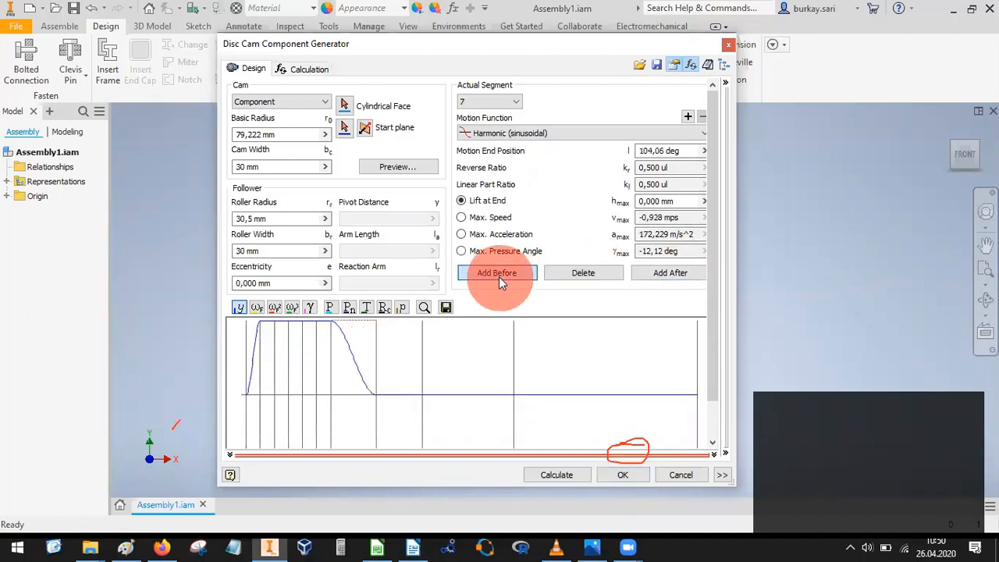
{"action": "left_click", "coordinate": [668, 273]}
{"action": "left_click", "coordinate": [395, 355]}
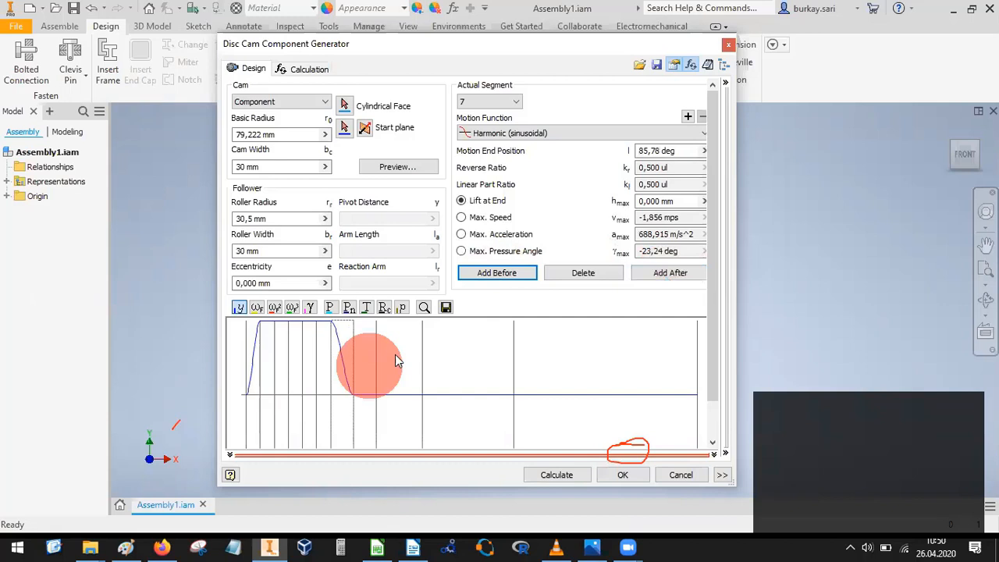
{"action": "left_click", "coordinate": [668, 272]}
{"action": "left_click", "coordinate": [669, 272]}
Add segments before and after within the range 140.63 to 213.75 deg to divide it into four motion segments.
{"action": "left_click", "coordinate": [495, 274]}
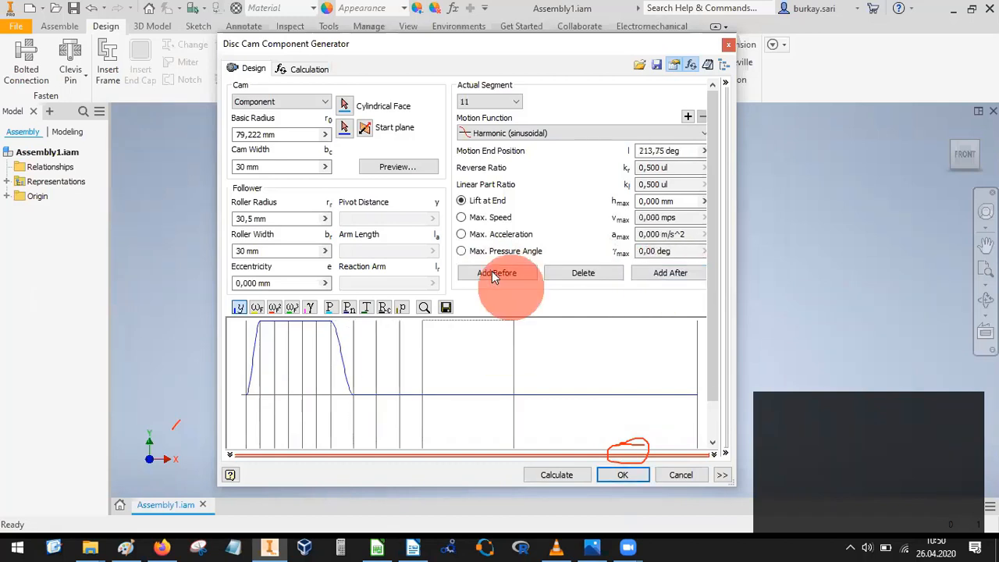
{"action": "left_click", "coordinate": [492, 274]}
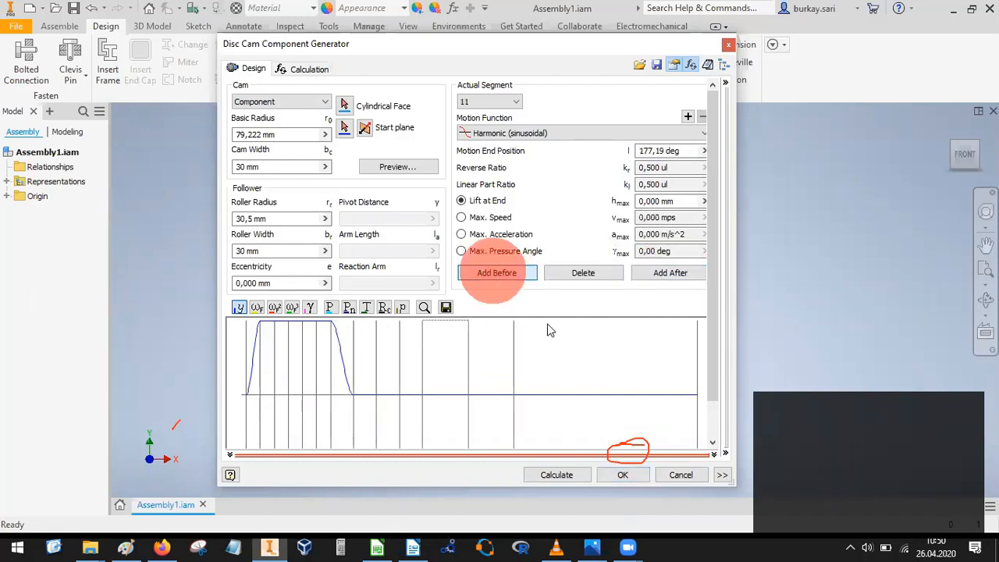
{"action": "left_click", "coordinate": [664, 274]}
{"action": "left_click", "coordinate": [451, 347]}
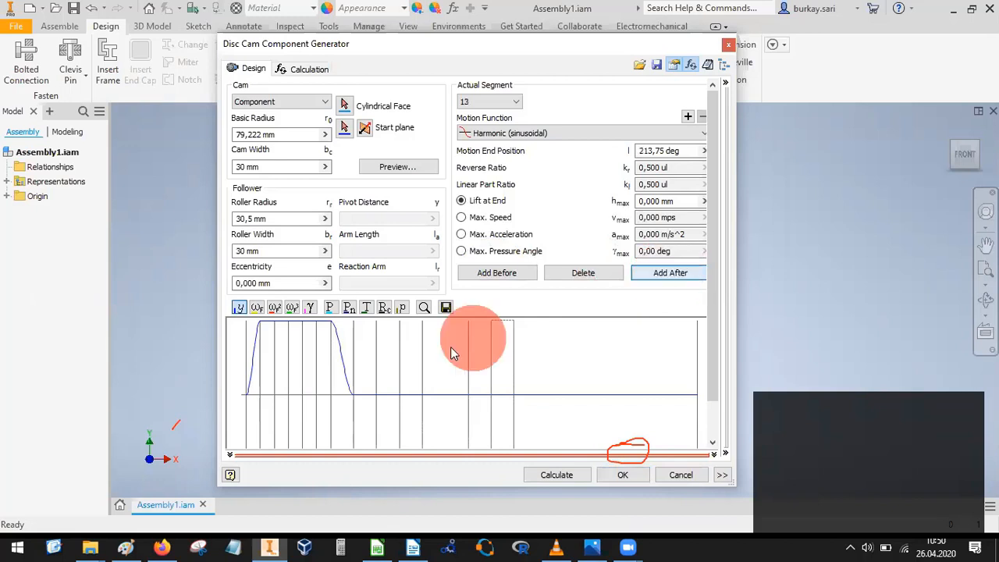
{"action": "left_click", "coordinate": [504, 276]}
Divide the range 213.75 to 360 deg into four motion segments and check the segment list up to number 18.
{"action": "left_click", "coordinate": [573, 345]}
{"action": "left_click", "coordinate": [673, 274]}
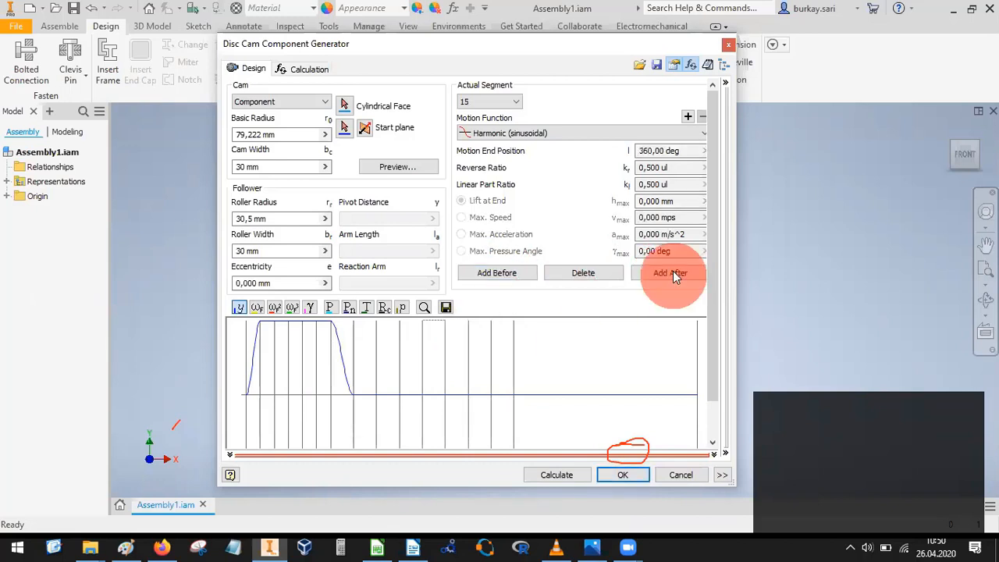
{"action": "left_click", "coordinate": [560, 362]}
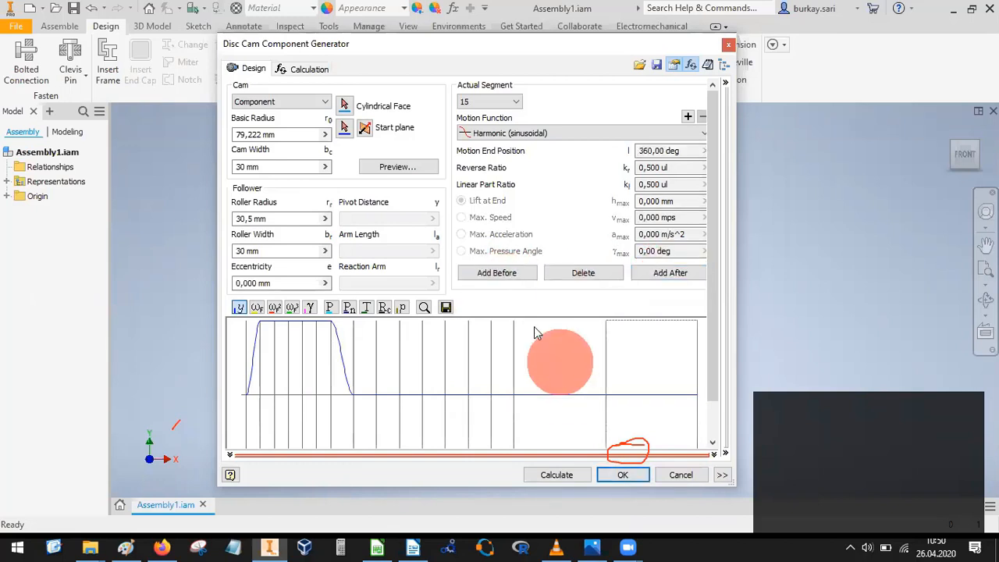
{"action": "left_click", "coordinate": [501, 274]}
{"action": "left_click", "coordinate": [597, 322]}
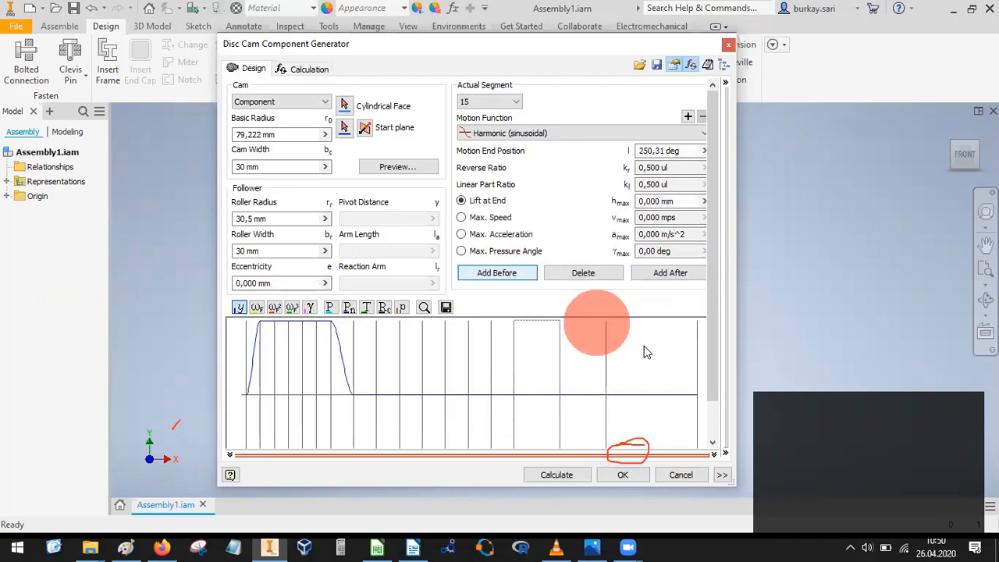
{"action": "left_click", "coordinate": [651, 329]}
{"action": "left_click", "coordinate": [675, 272]}
{"action": "left_click", "coordinate": [492, 90]}
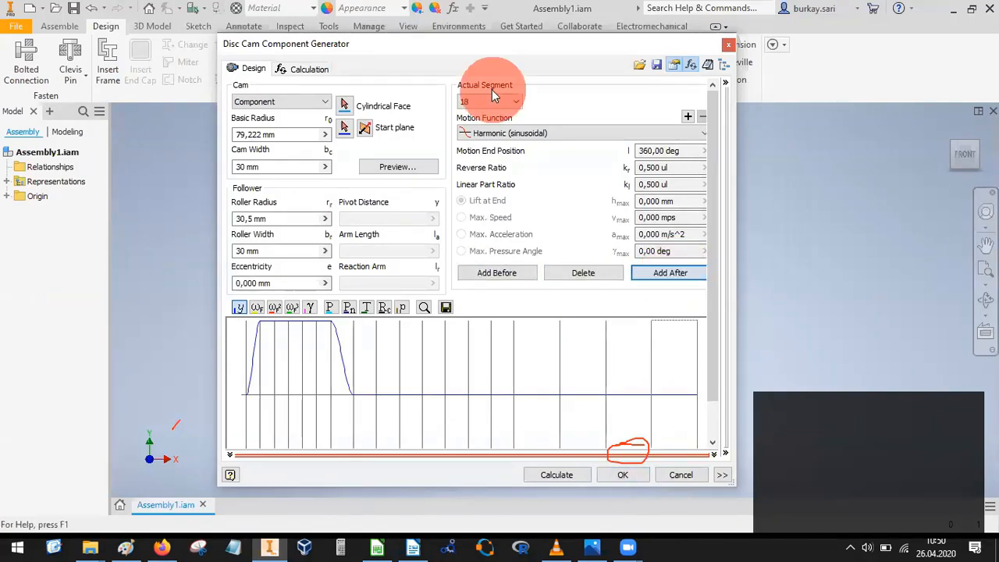
{"action": "left_click", "coordinate": [490, 95]}
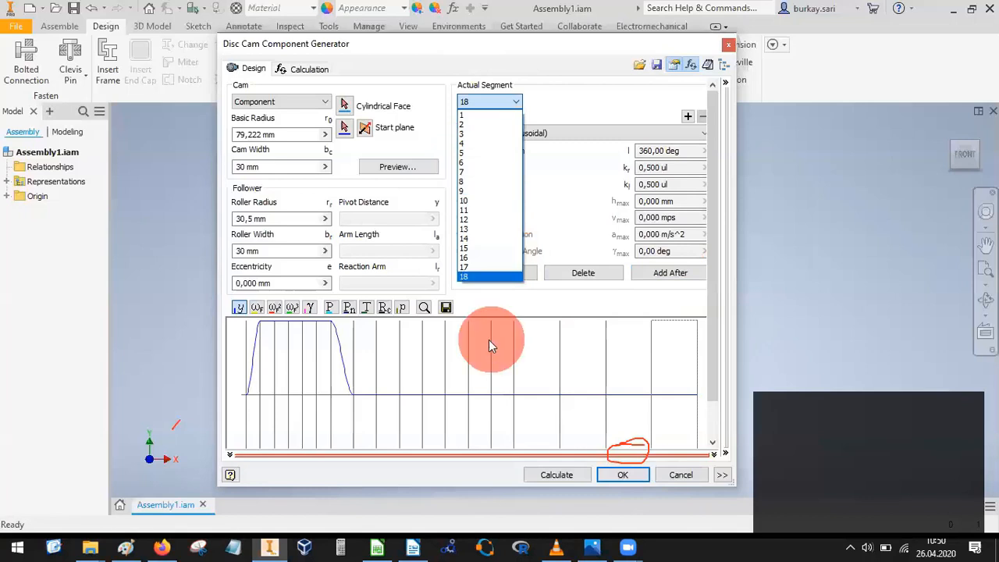
Add motion segments that split the ranges 213.75 to 250.31, 250.31 to 286.88 and 140.63 to 158.91 deg in half.
{"action": "left_click", "coordinate": [519, 353]}
{"action": "left_click", "coordinate": [518, 353]}
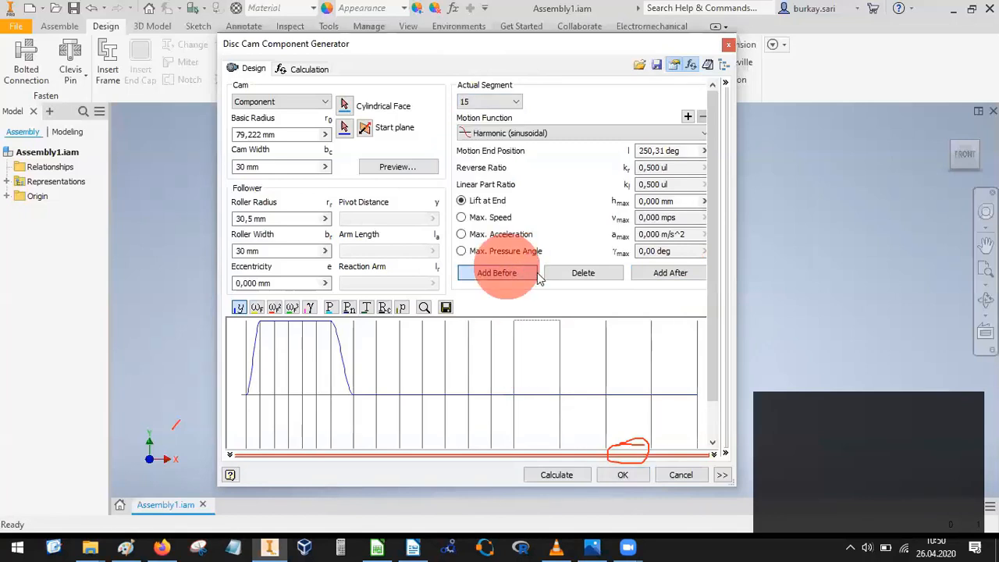
{"action": "left_click", "coordinate": [539, 278]}
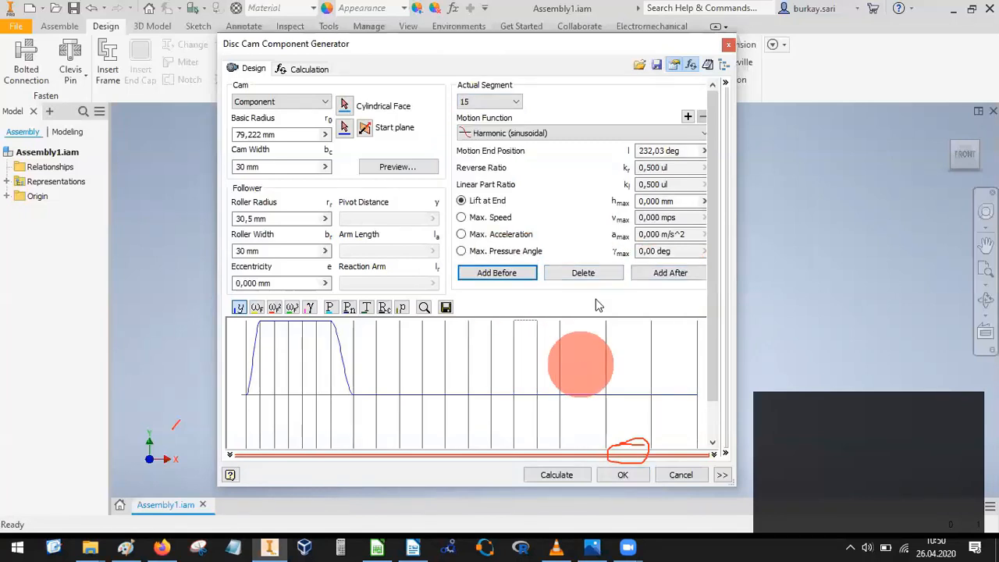
{"action": "left_click", "coordinate": [658, 272]}
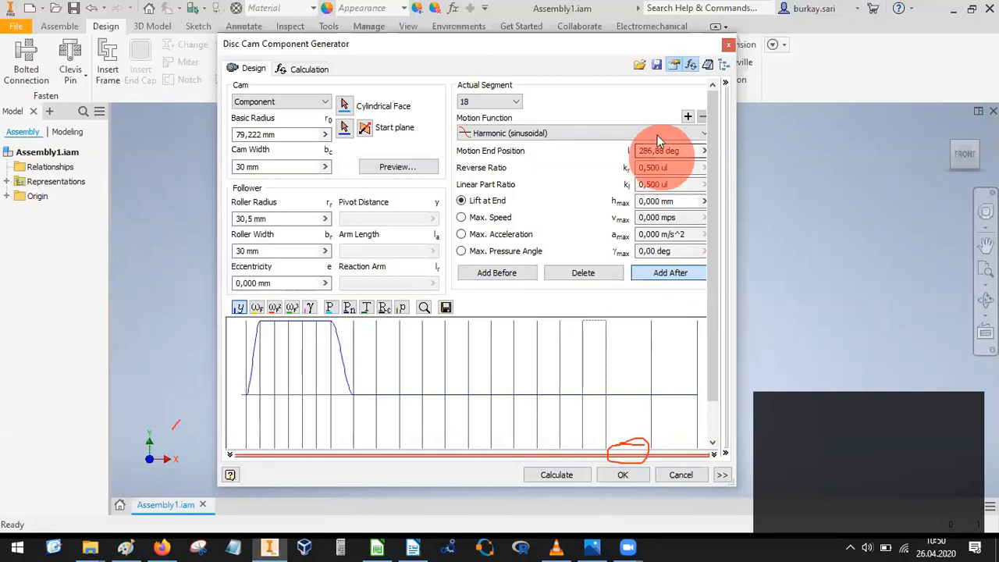
{"action": "left_click", "coordinate": [441, 369]}
{"action": "left_click", "coordinate": [492, 275]}
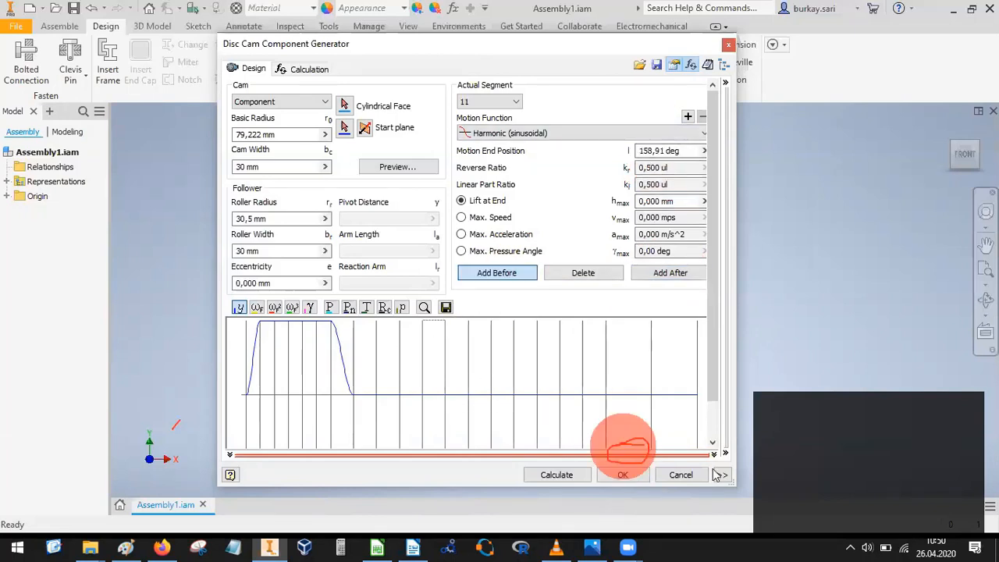
Show the calculation messages for the current disc cam design and review them.
{"action": "left_click", "coordinate": [719, 475]}
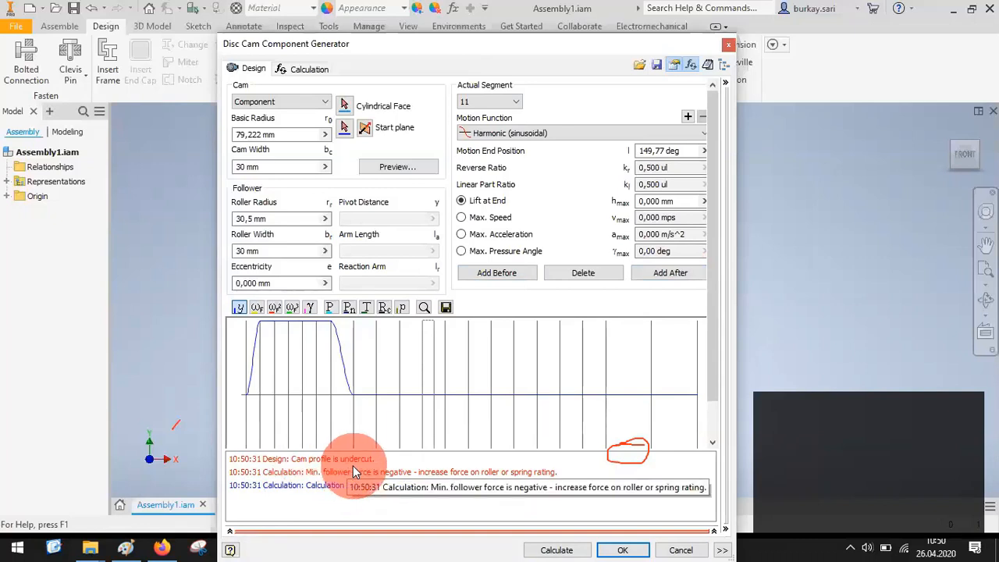
{"action": "left_click", "coordinate": [714, 530]}
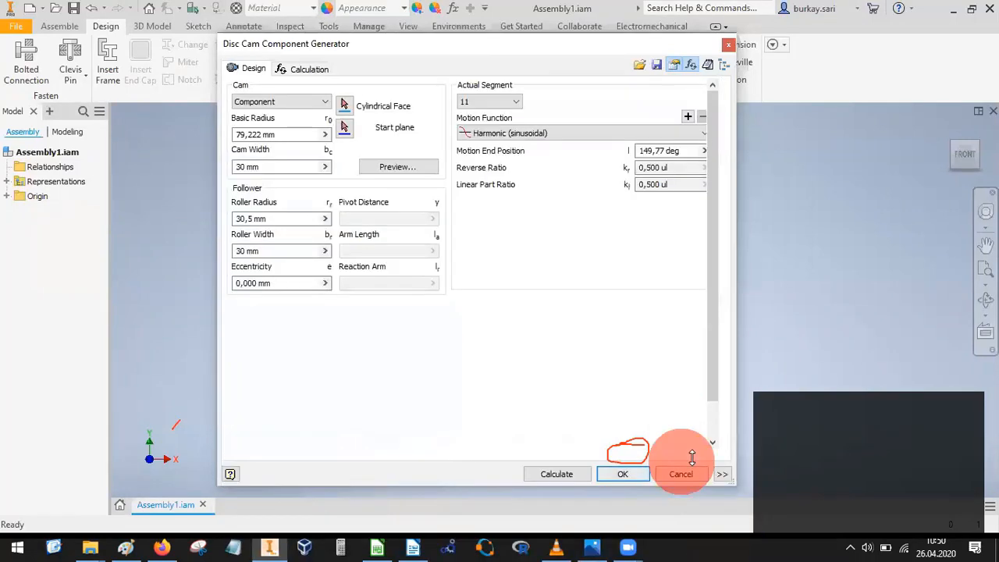
{"action": "left_click", "coordinate": [714, 455]}
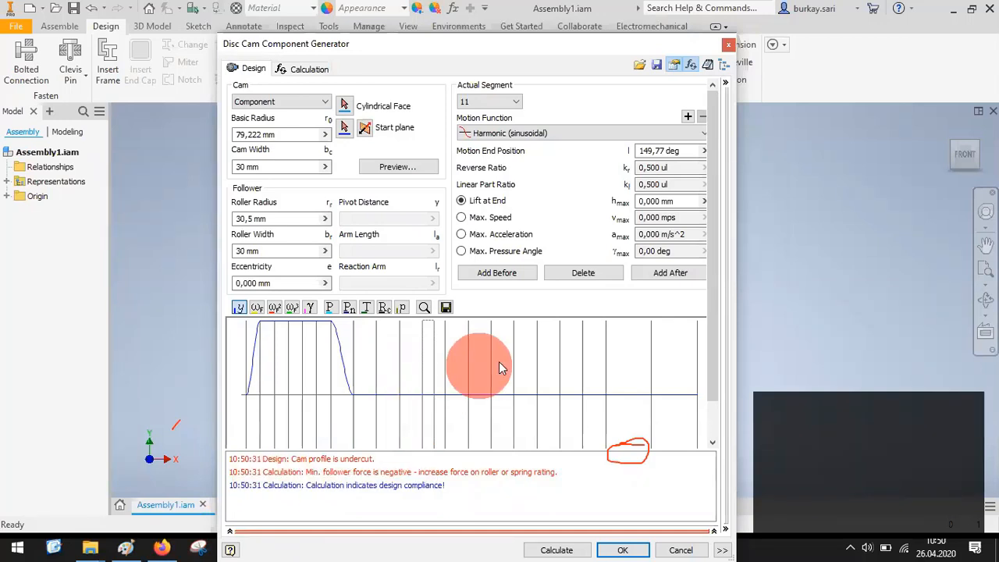
Add a motion segment ending at 305.16 deg, split the final segment ending at 360 deg, and check the segment list.
{"action": "left_click", "coordinate": [614, 350]}
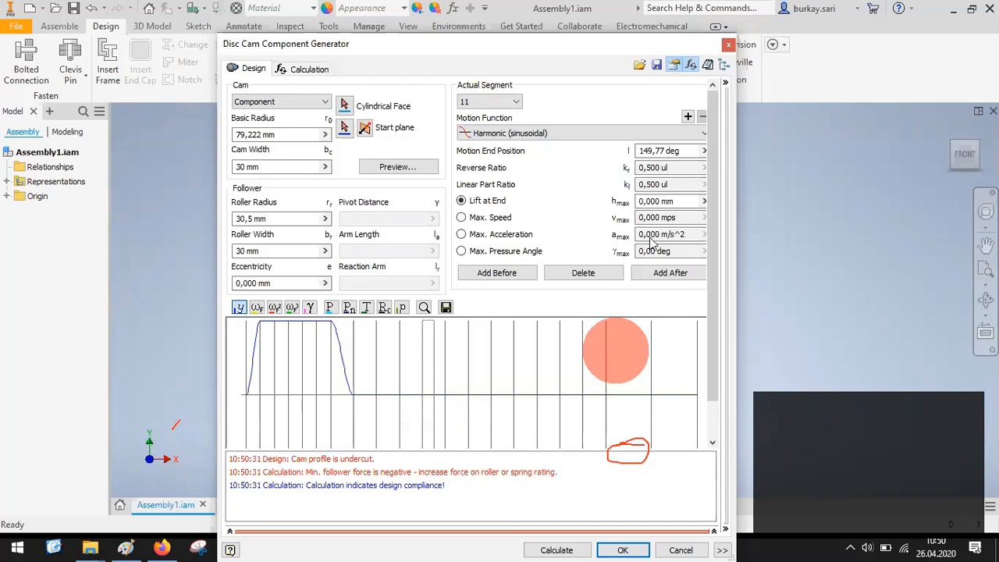
{"action": "left_click", "coordinate": [485, 274]}
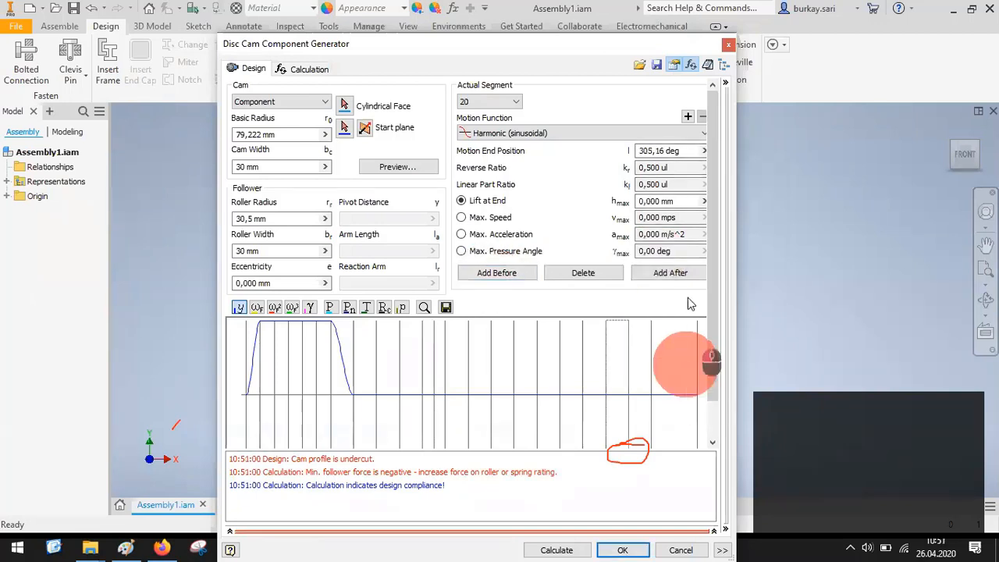
{"action": "left_click", "coordinate": [680, 272]}
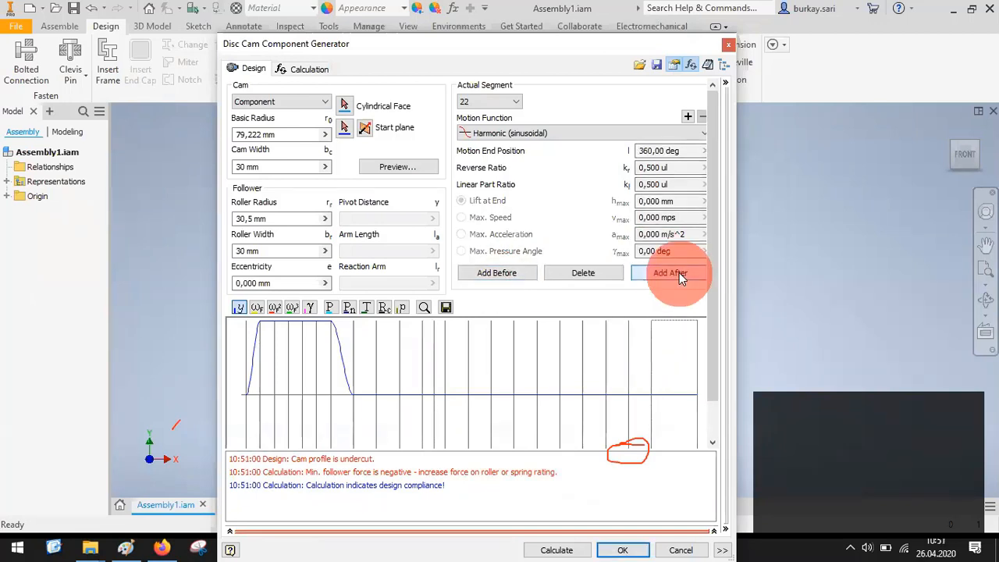
{"action": "left_click", "coordinate": [504, 102]}
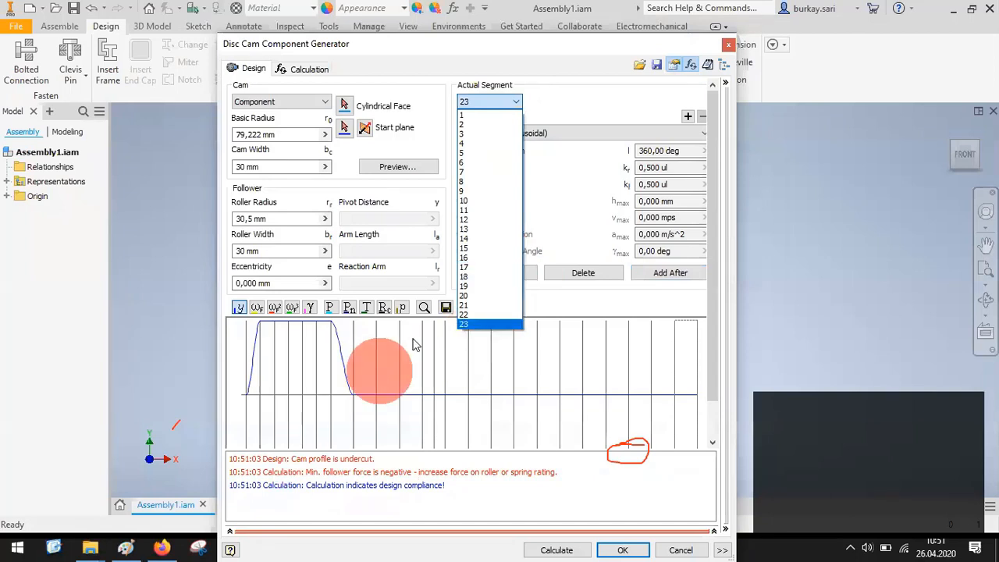
Split the segments ending at 122.34, 104.06, 177.19 and 140.63 deg in half by adding motion segments.
{"action": "left_click", "coordinate": [349, 396]}
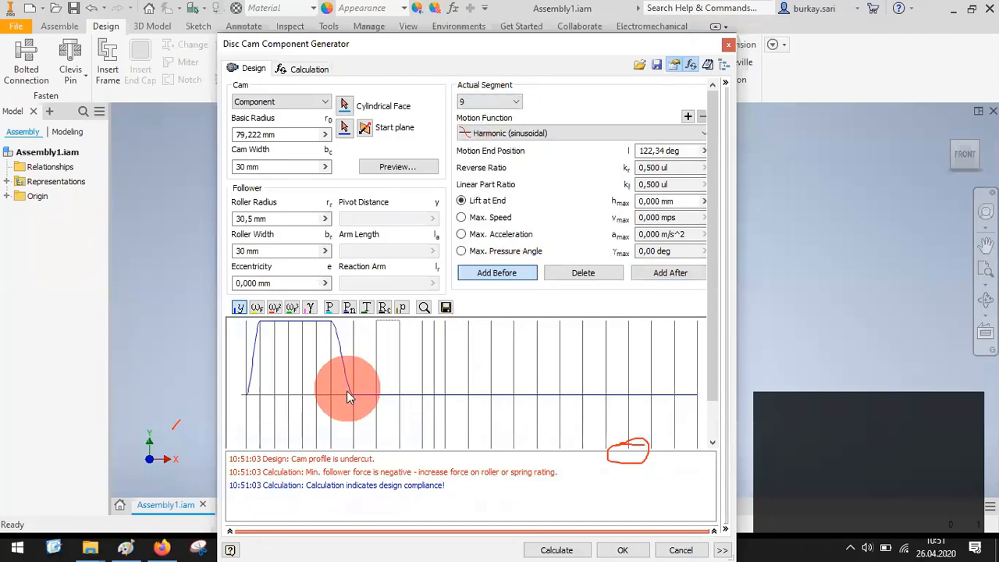
{"action": "left_click", "coordinate": [361, 378]}
{"action": "left_click", "coordinate": [491, 277]}
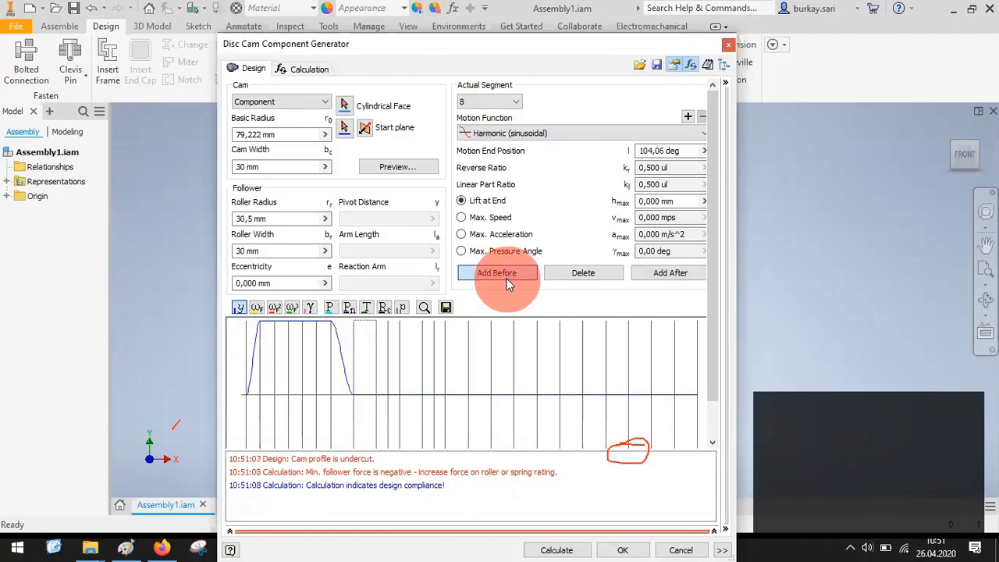
{"action": "left_click", "coordinate": [451, 382]}
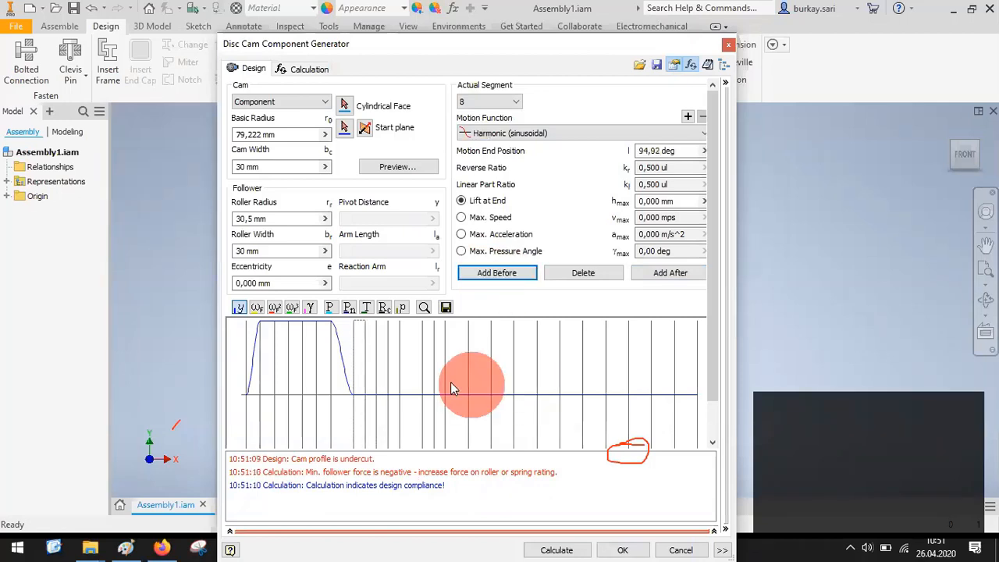
{"action": "left_click", "coordinate": [673, 274]}
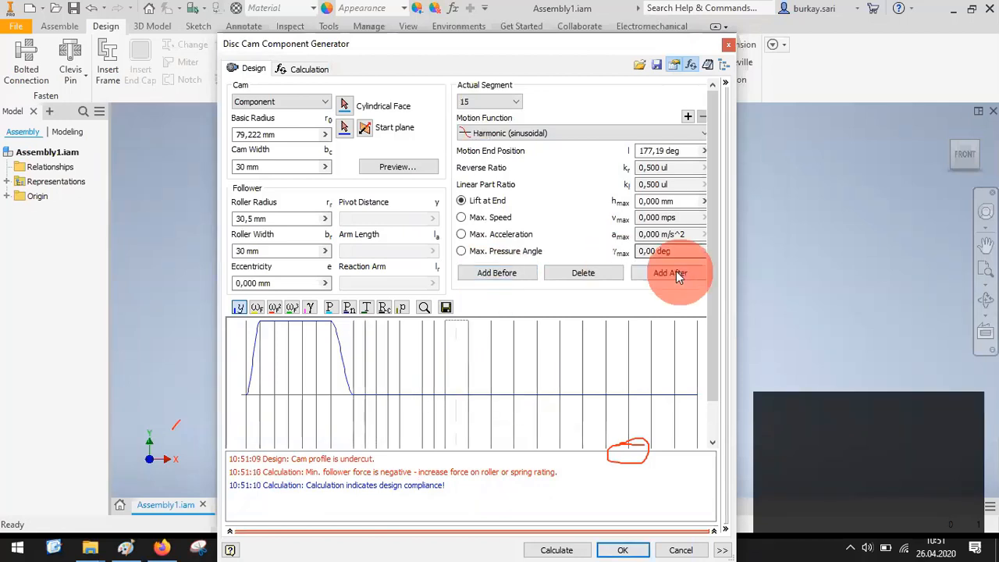
{"action": "left_click", "coordinate": [412, 380]}
{"action": "left_click", "coordinate": [495, 273]}
{"action": "left_click", "coordinate": [372, 545]}
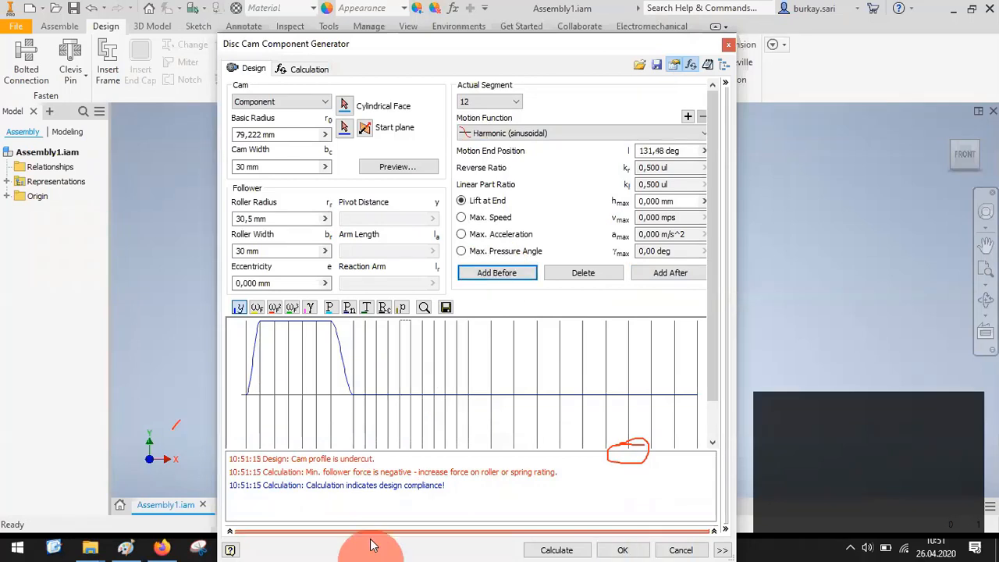
Delete the last motion segment, number 27, and check the segment list.
{"action": "left_click", "coordinate": [480, 103]}
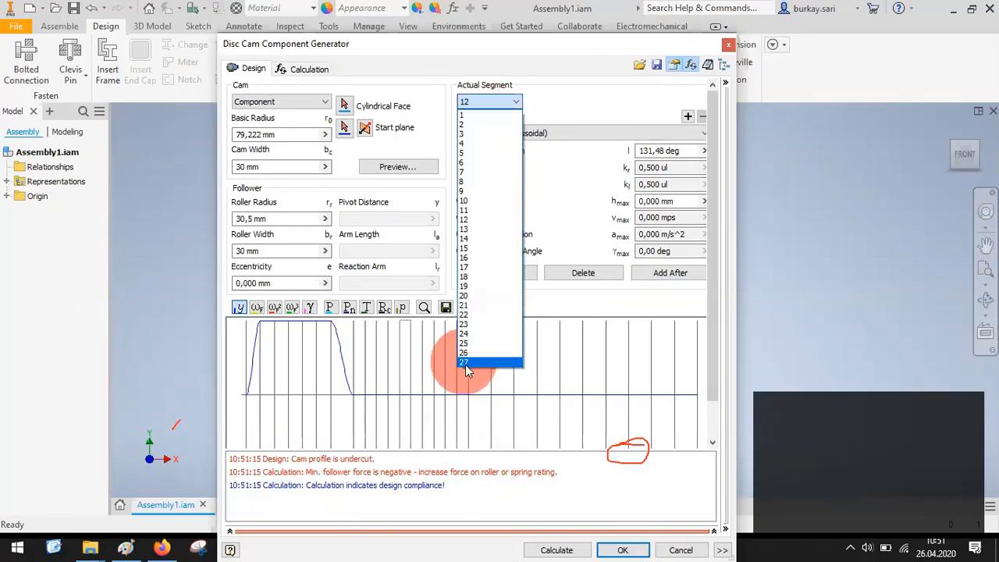
{"action": "left_click", "coordinate": [683, 368]}
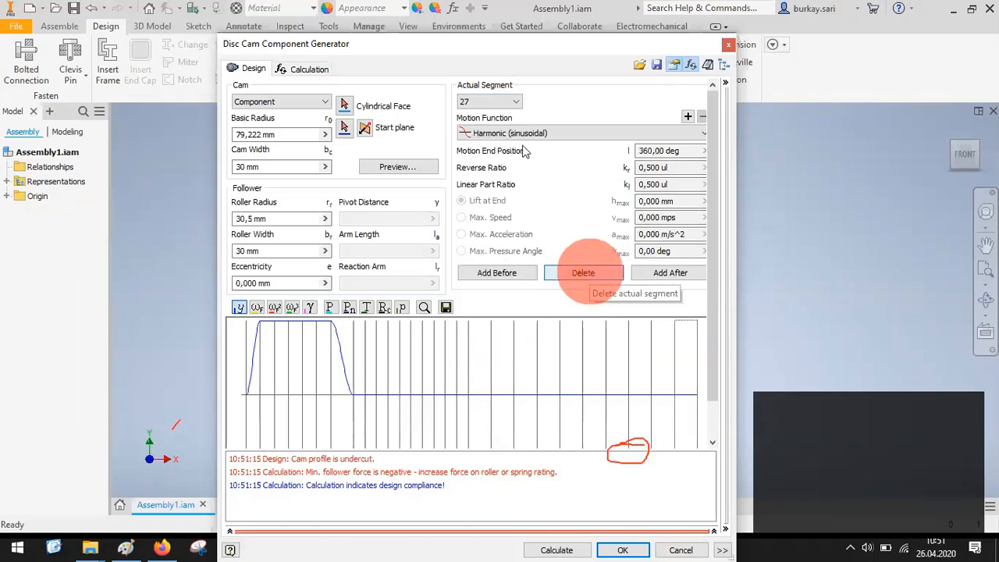
{"action": "left_click", "coordinate": [486, 100]}
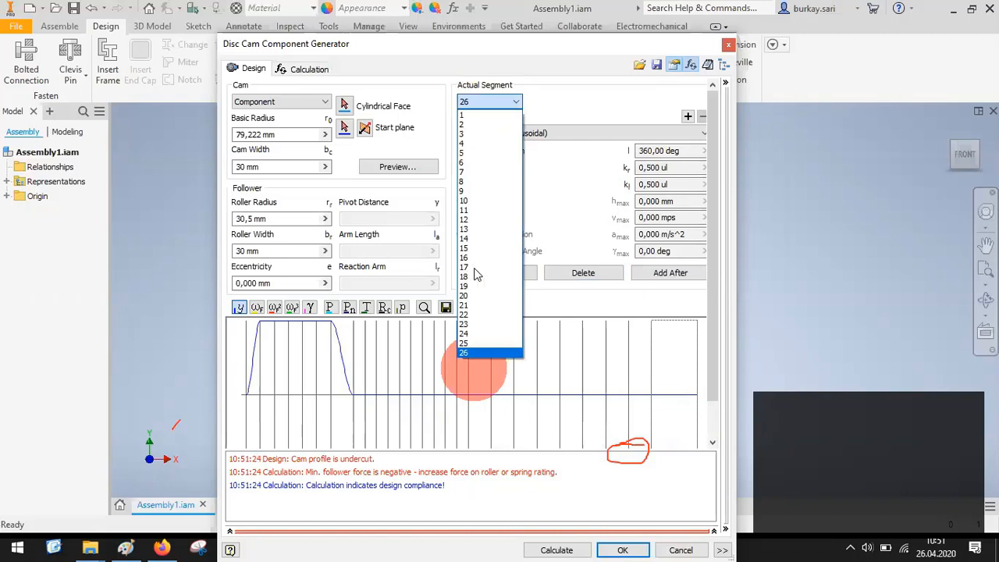
Delete motion segment 7 ending at 85.78 deg and add a segment before its successor, ending at 81.21 deg.
{"action": "left_click", "coordinate": [341, 341]}
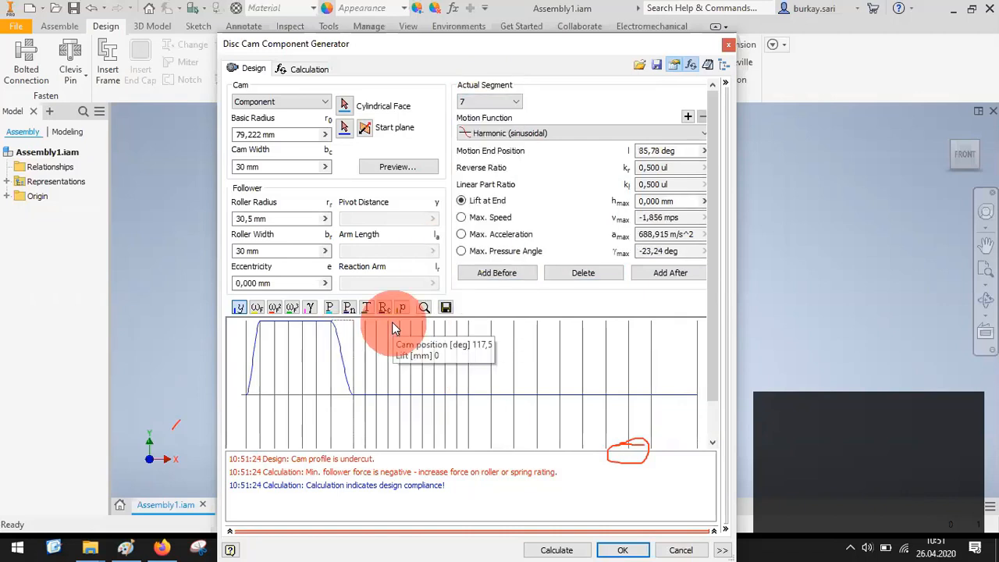
{"action": "left_click", "coordinate": [584, 272]}
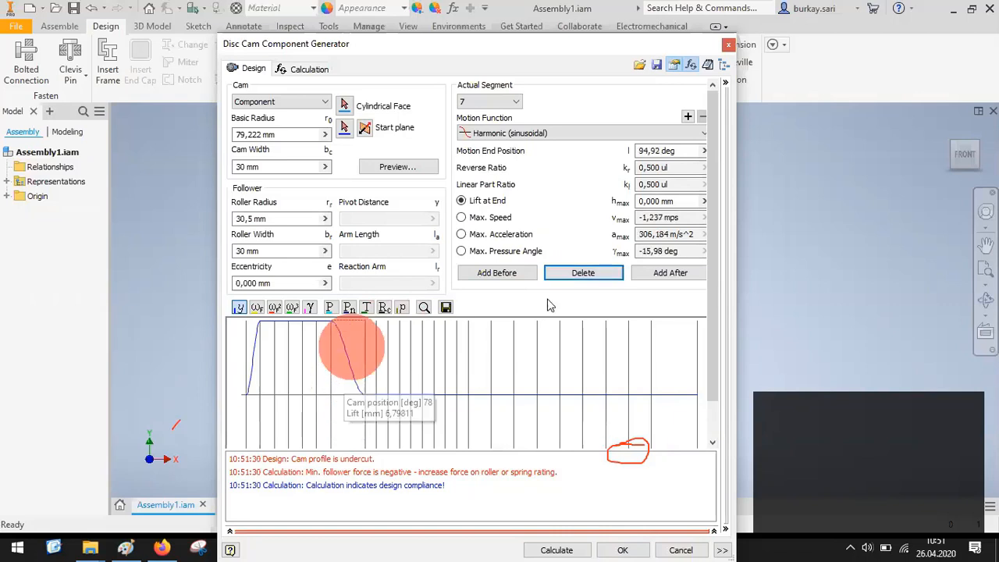
{"action": "left_click", "coordinate": [495, 276]}
{"action": "left_click", "coordinate": [357, 380]}
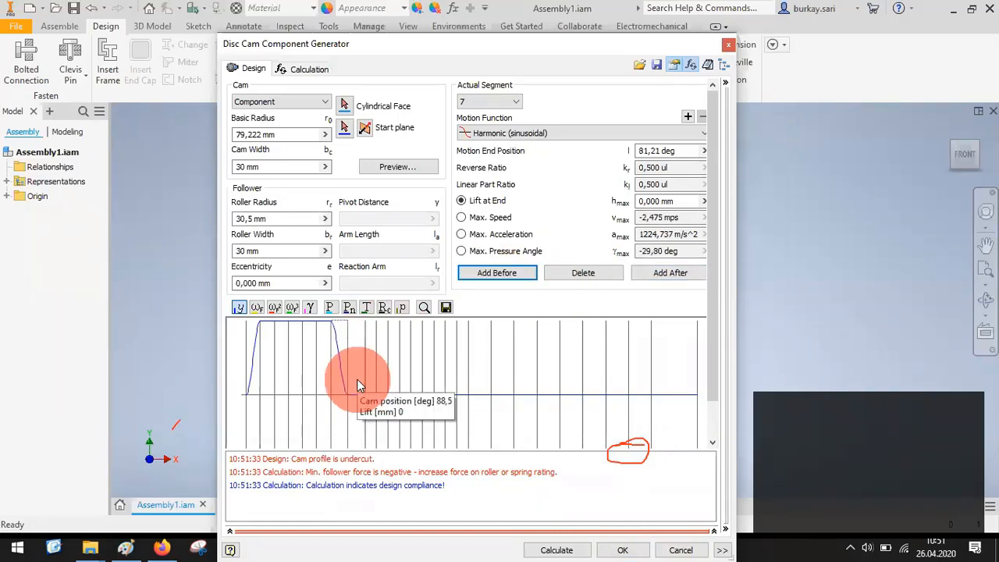
Generate the disc cam as Disc Cam2.ipt, accept the design despite its warnings, and place it in the assembly.
{"action": "left_click", "coordinate": [622, 550]}
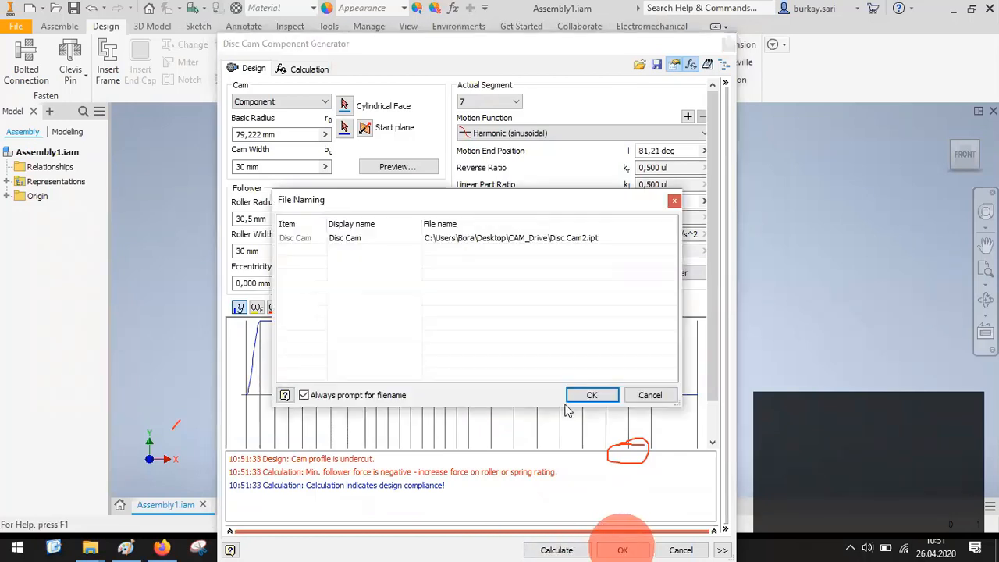
{"action": "left_click", "coordinate": [594, 396]}
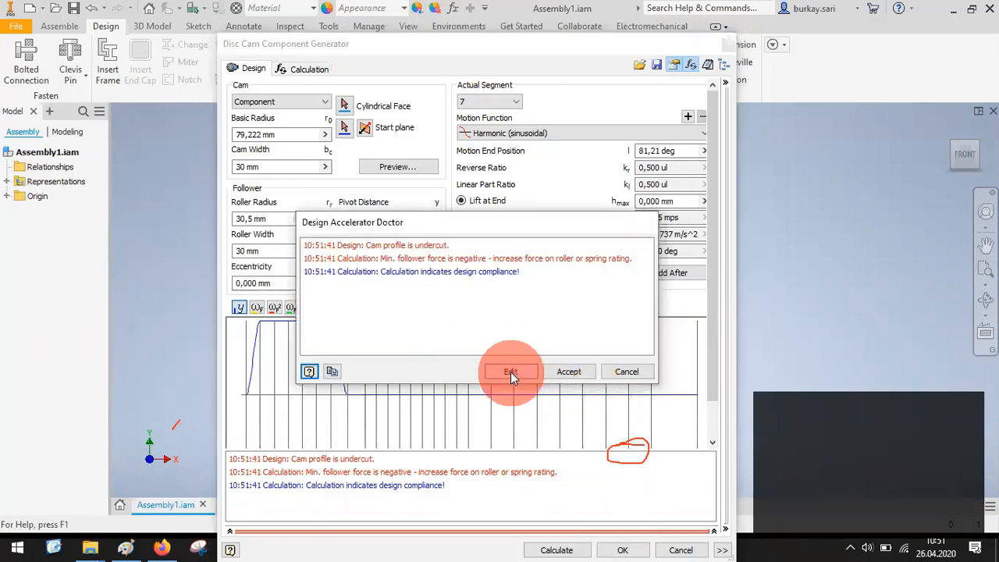
{"action": "left_click", "coordinate": [569, 372]}
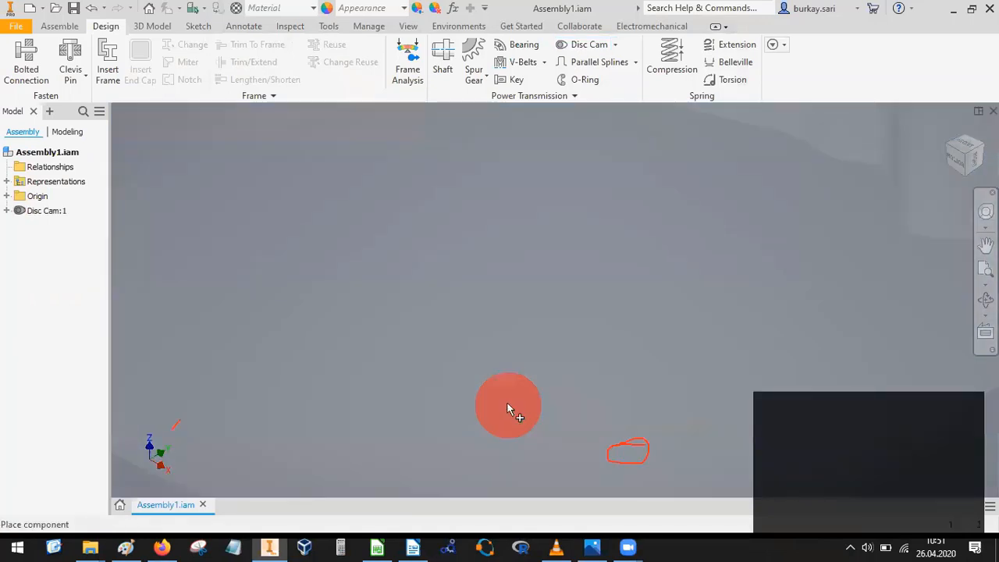
{"action": "left_click", "coordinate": [557, 353]}
{"action": "left_click", "coordinate": [464, 295]}
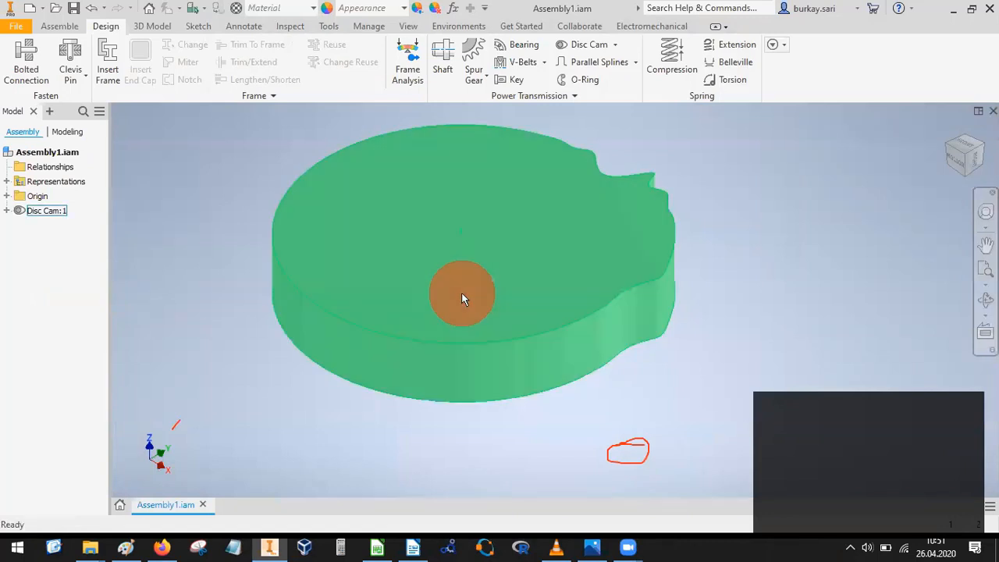
{"action": "left_click", "coordinate": [683, 332]}
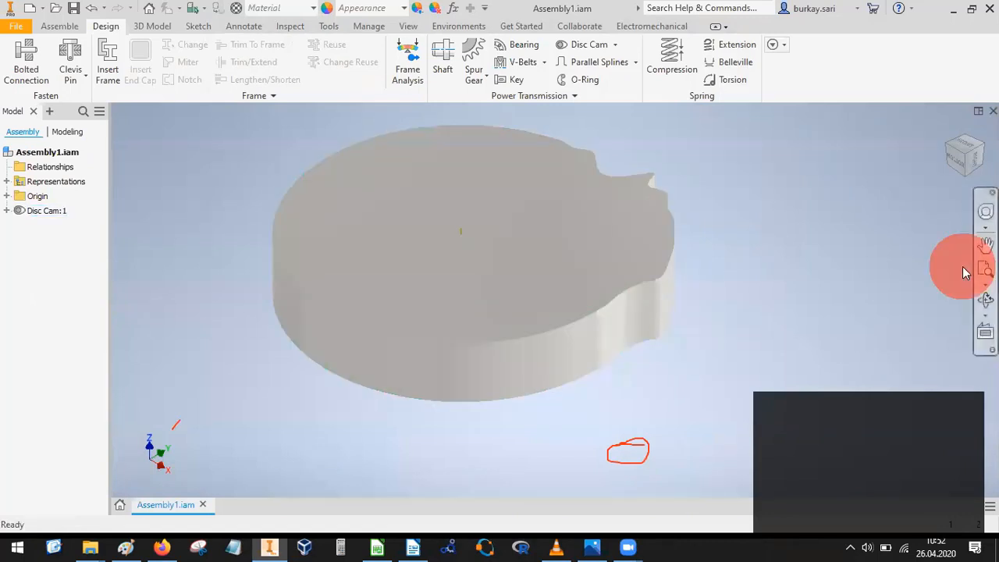
{"action": "left_click", "coordinate": [961, 149]}
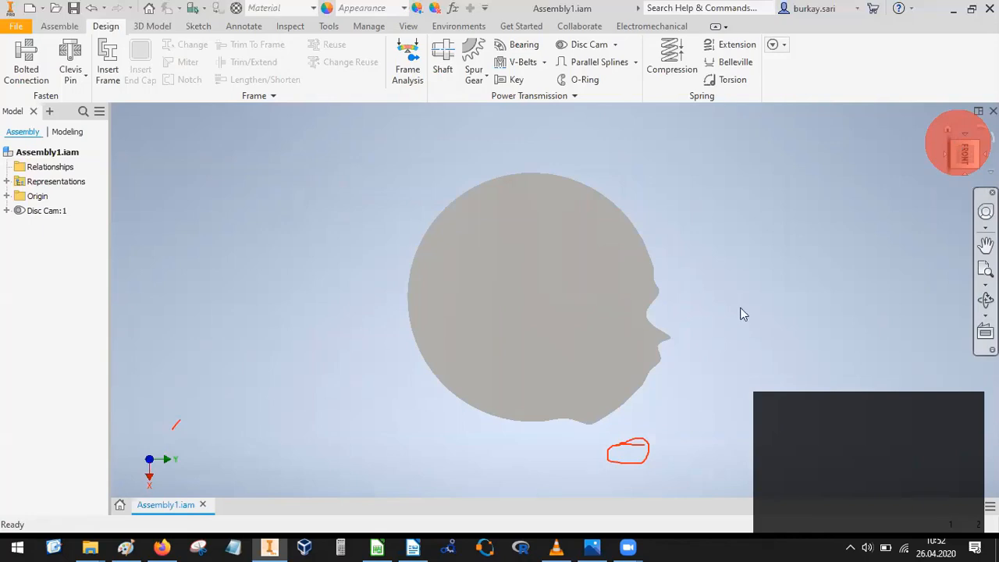
Switch to the cam drive drawing in Paint and trace the outline of Cam B freehand with a red pencil.
{"action": "left_click", "coordinate": [127, 547]}
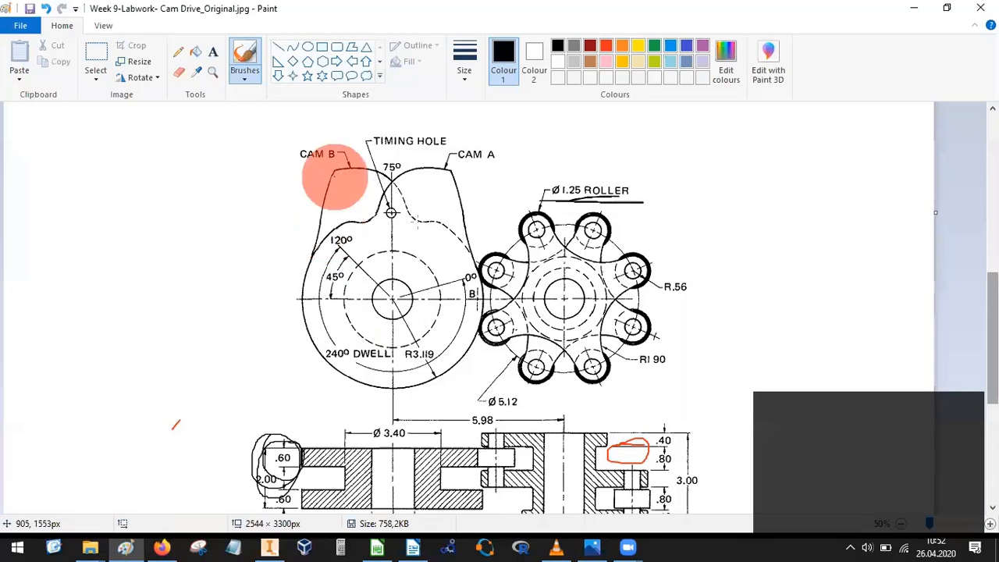
{"action": "left_click", "coordinate": [608, 45]}
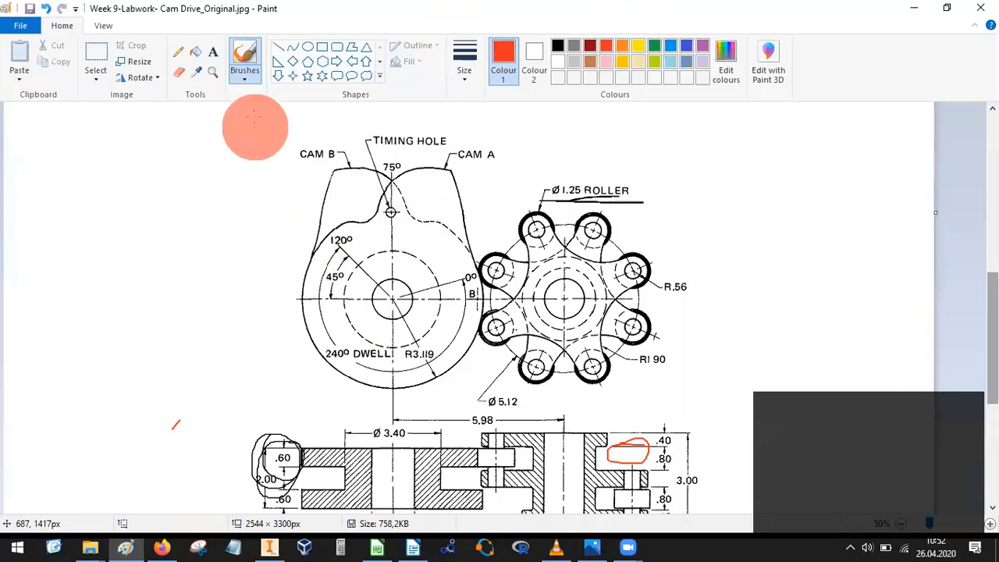
{"action": "left_click", "coordinate": [178, 52]}
{"action": "mouse_move", "coordinate": [306, 277]}
{"action": "left_mouse_down"}
{"action": "mouse_move", "coordinate": [324, 160]}
{"action": "mouse_move", "coordinate": [366, 160]}
{"action": "mouse_move", "coordinate": [470, 242]}
{"action": "left_mouse_up"}
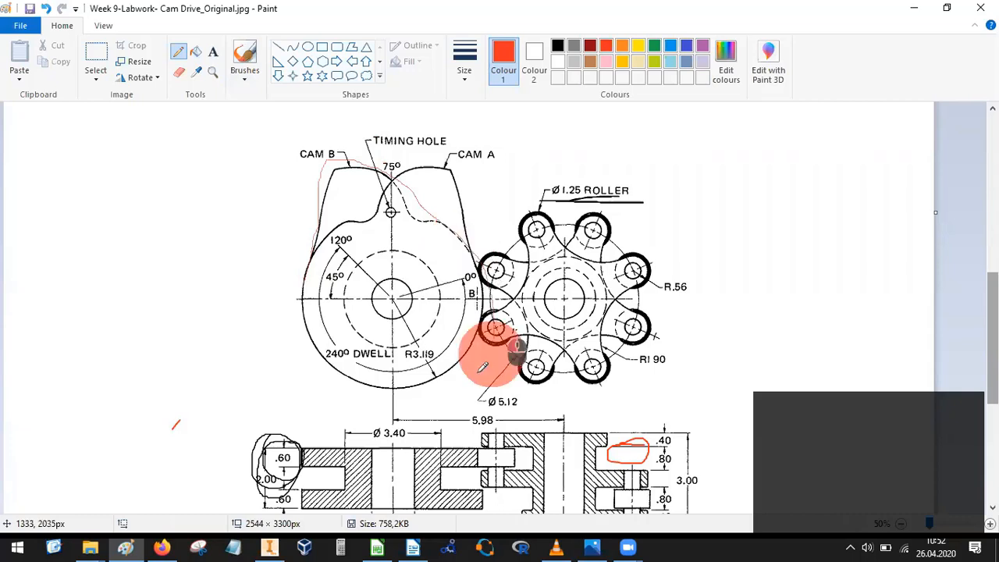
{"action": "mouse_move", "coordinate": [482, 367]}
{"action": "left_mouse_down"}
{"action": "mouse_move", "coordinate": [311, 343]}
{"action": "mouse_move", "coordinate": [307, 238]}
{"action": "left_mouse_up"}
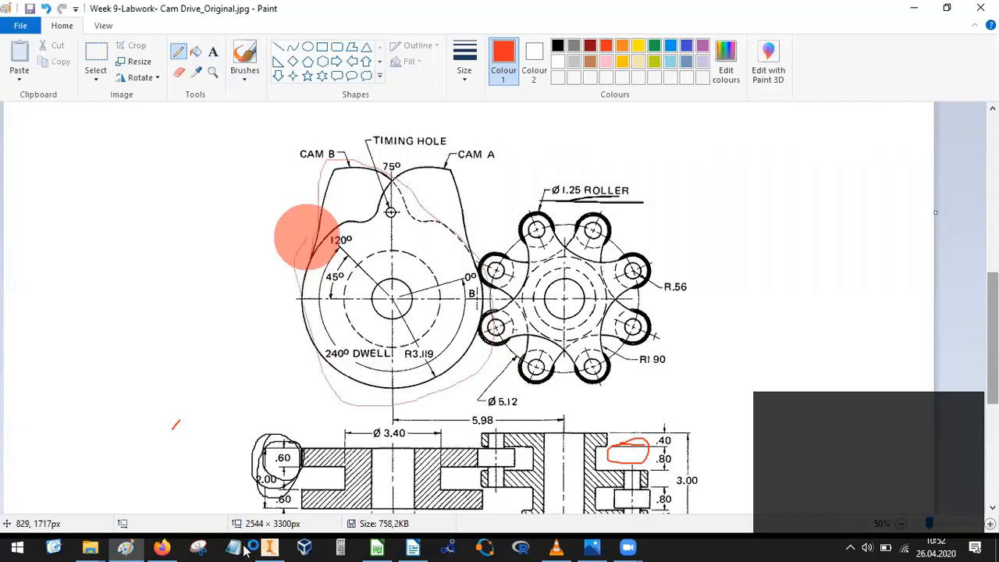
Bring up the Valve-Timing.jpg diagram and briefly view the How Car Engine Works.mp4 video in VLC.
{"action": "left_click", "coordinate": [593, 546]}
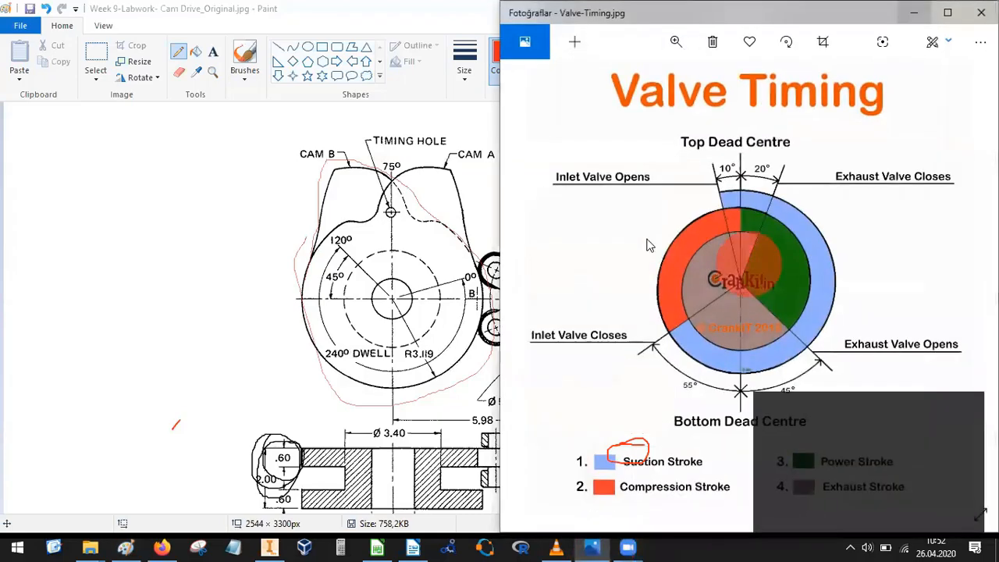
{"action": "left_click", "coordinate": [555, 547]}
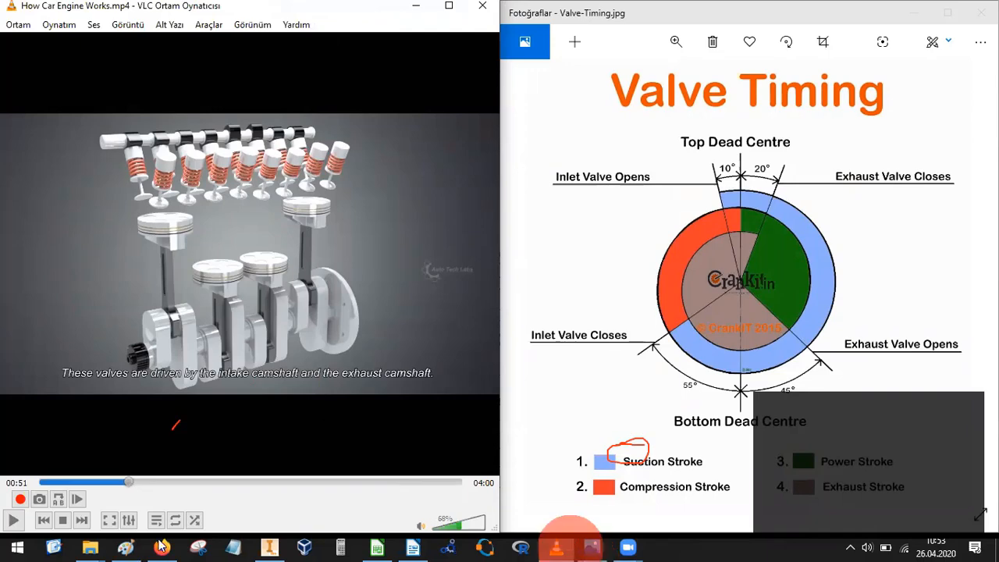
{"action": "left_click", "coordinate": [555, 545]}
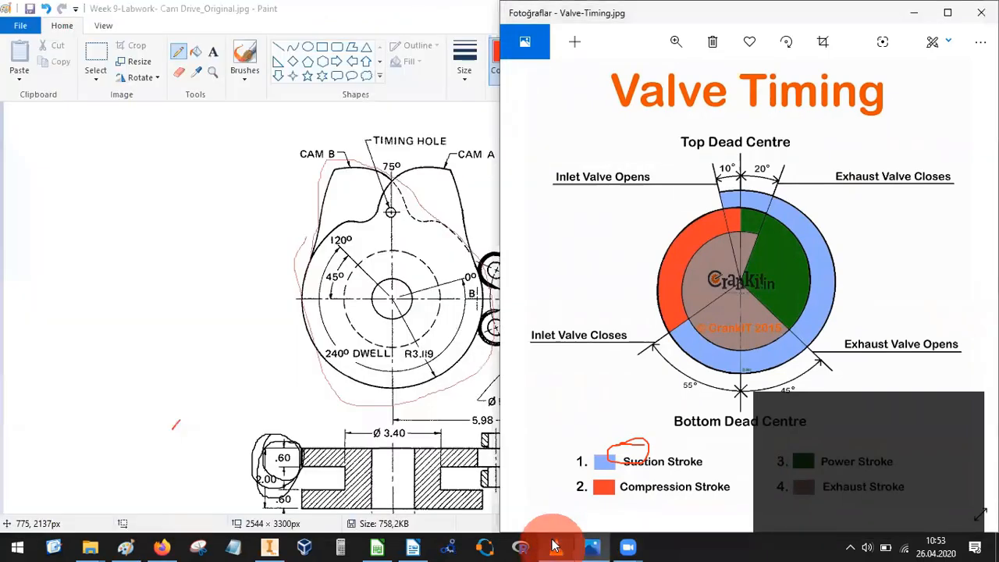
Minimize the Valve-Timing.jpg and Paint windows, return to Assembly1.iam in Inventor, and open the placed disc cam for editing with the Design Accelerator.
{"action": "left_click", "coordinate": [913, 13]}
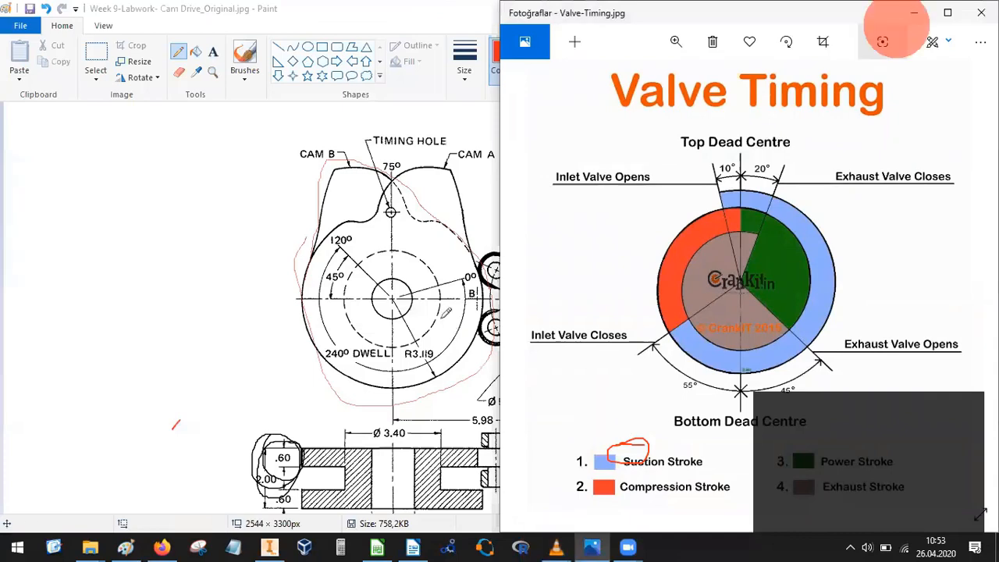
{"action": "left_click", "coordinate": [917, 10]}
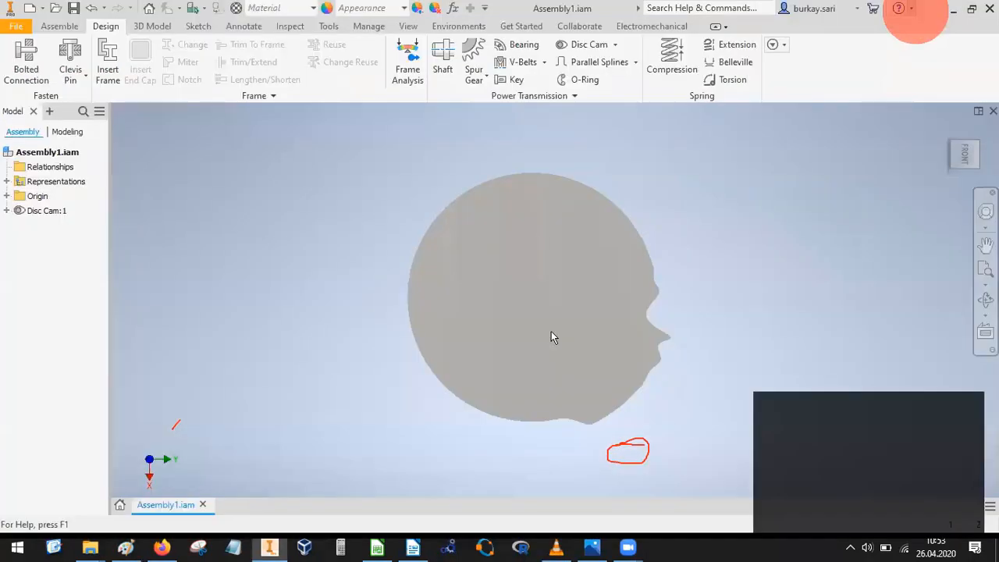
{"action": "left_click", "coordinate": [551, 331]}
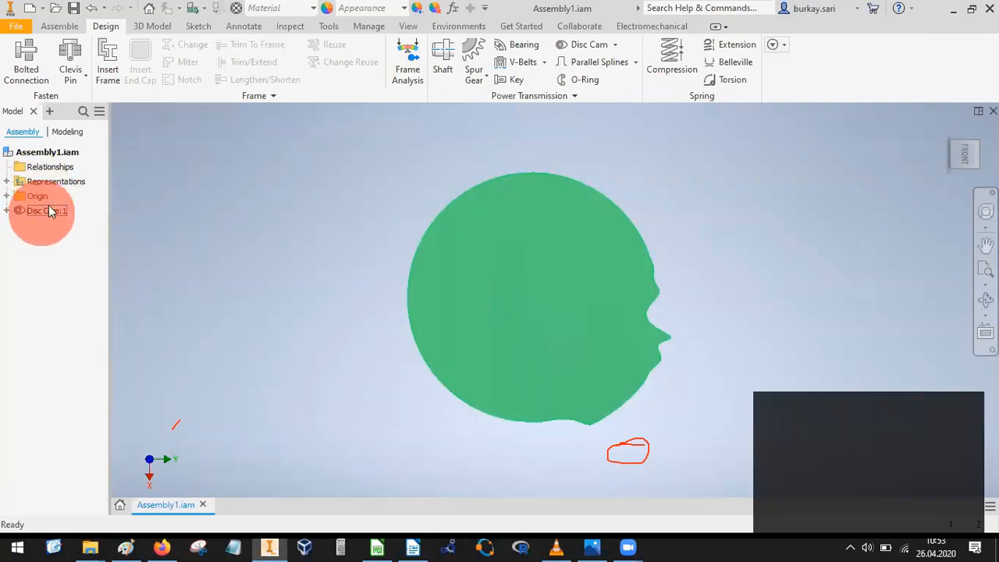
{"action": "left_click", "coordinate": [643, 129]}
{"action": "right_click", "coordinate": [41, 211]}
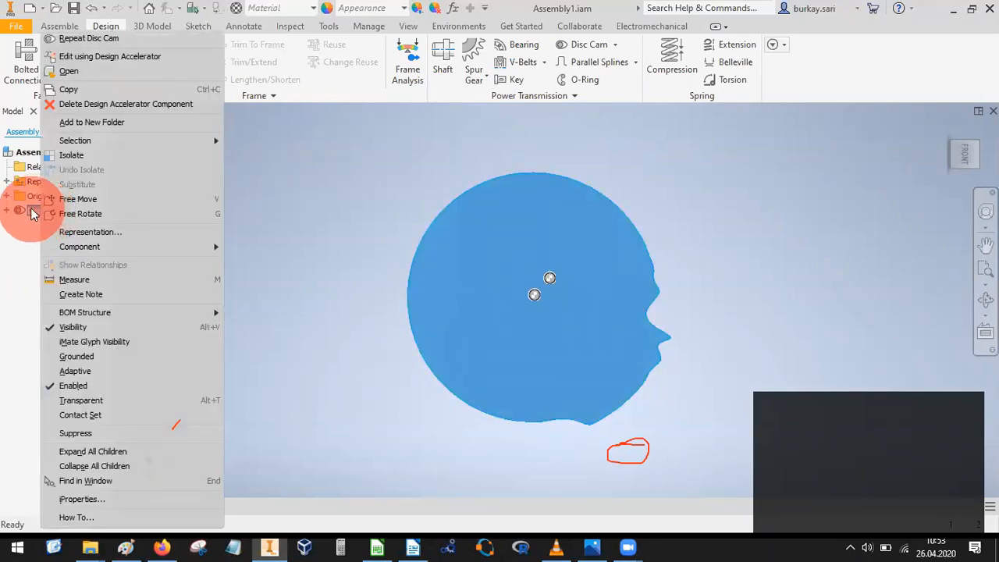
{"action": "left_click", "coordinate": [88, 59]}
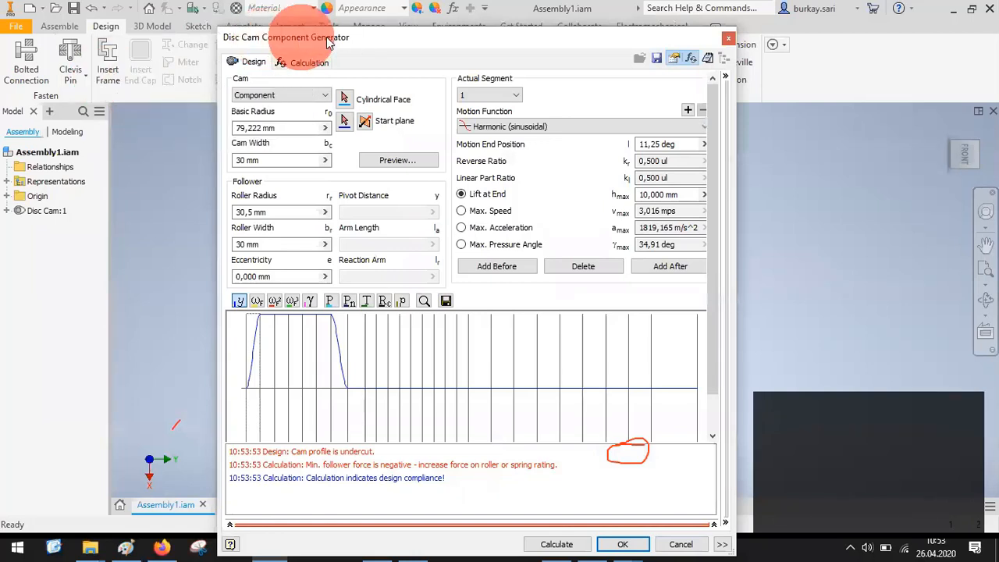
Examine the disc cam's design and calculation messages and its lift graph, and close the generator without changes.
{"action": "left_click", "coordinate": [712, 525]}
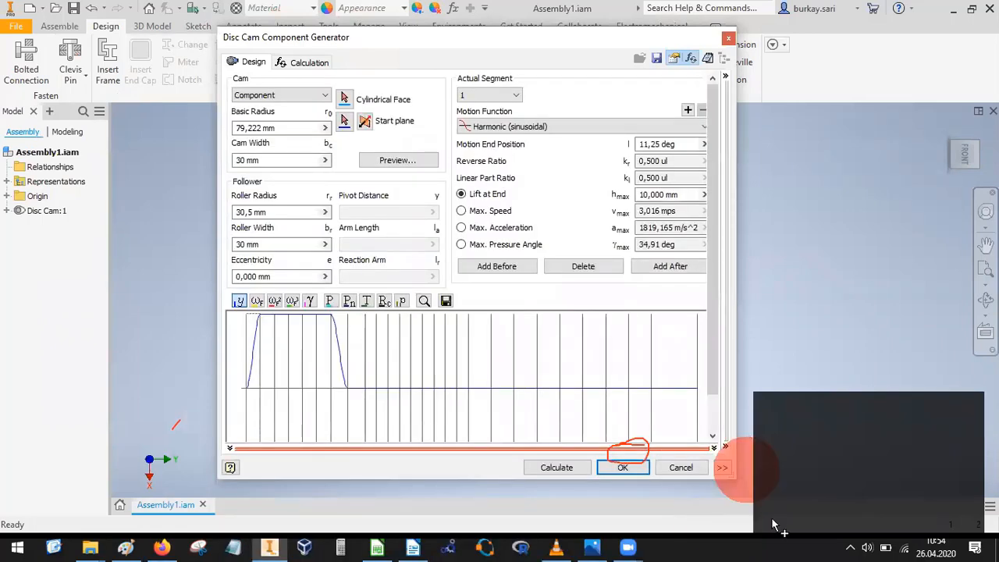
{"action": "left_click", "coordinate": [711, 448]}
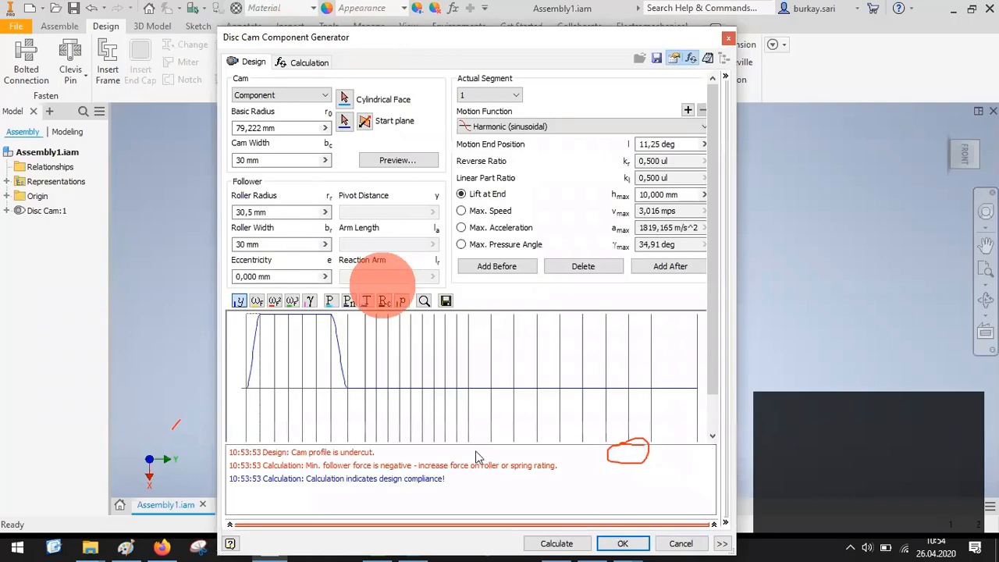
{"action": "left_click", "coordinate": [711, 526]}
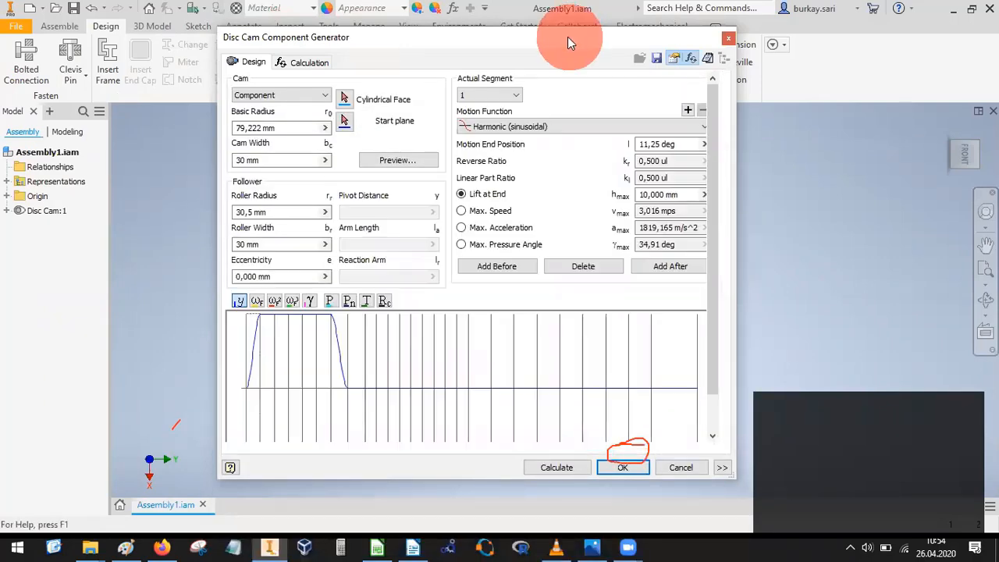
{"action": "left_click_drag", "start_coordinate": [523, 56], "coordinate": [345, 71]}
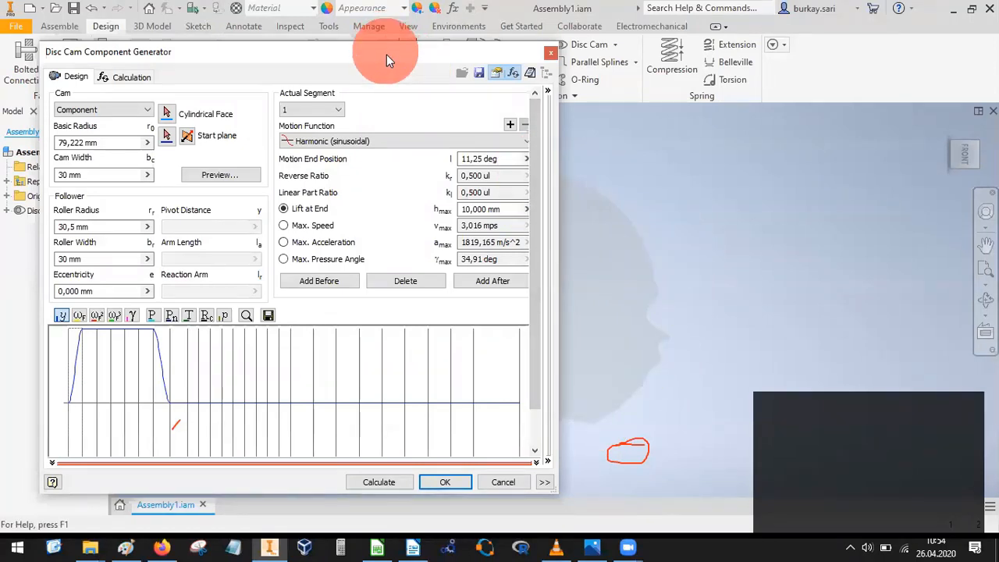
{"action": "left_click_drag", "start_coordinate": [535, 56], "coordinate": [582, 54]}
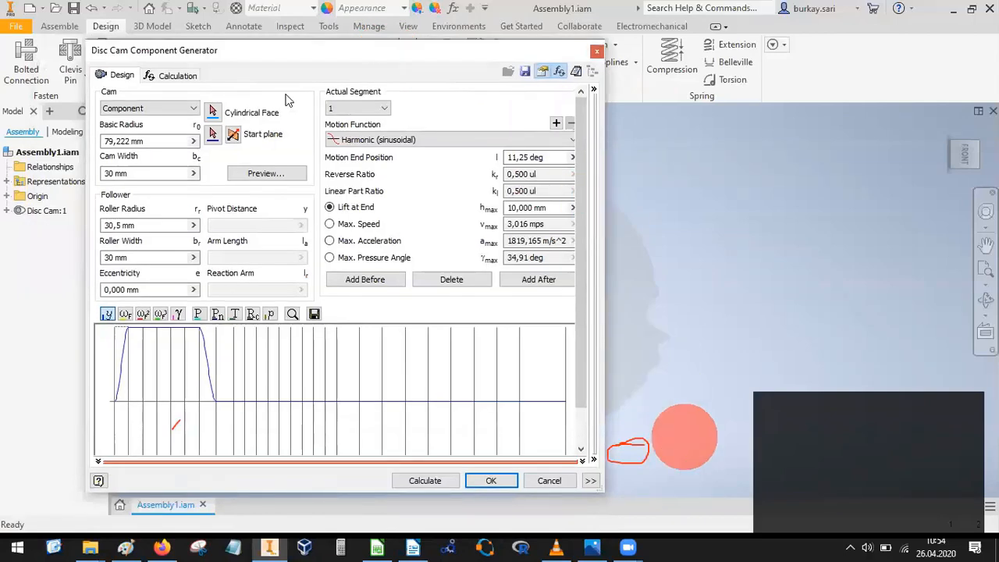
{"action": "left_click_drag", "start_coordinate": [371, 49], "coordinate": [515, 52]}
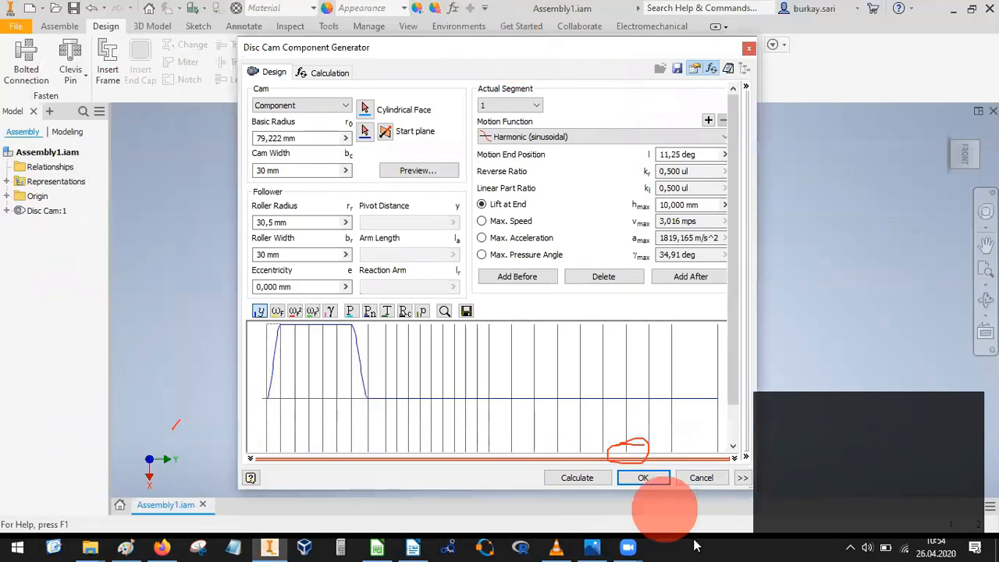
{"action": "left_click", "coordinate": [734, 459]}
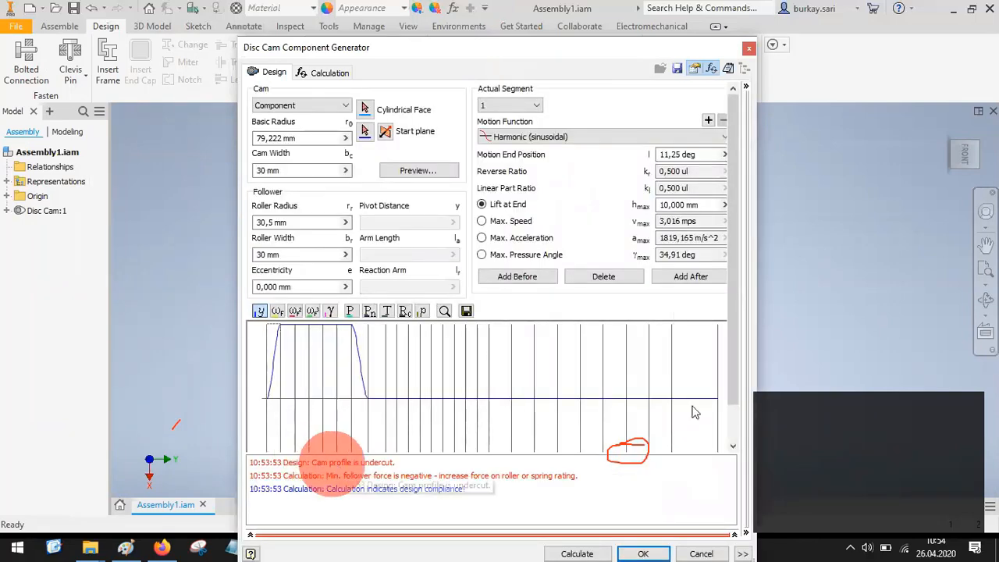
{"action": "mouse_move", "coordinate": [687, 406]}
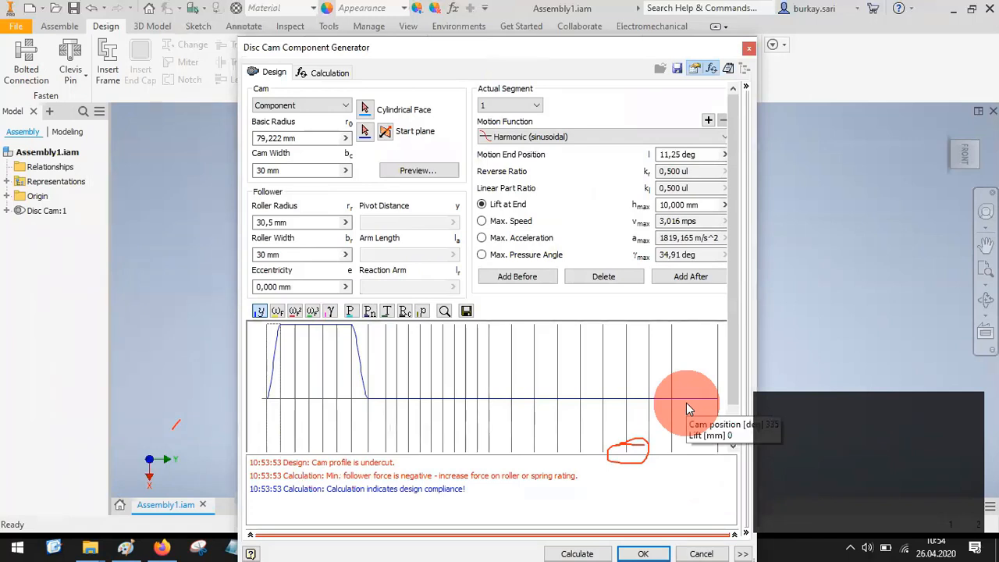
{"action": "left_click", "coordinate": [740, 537]}
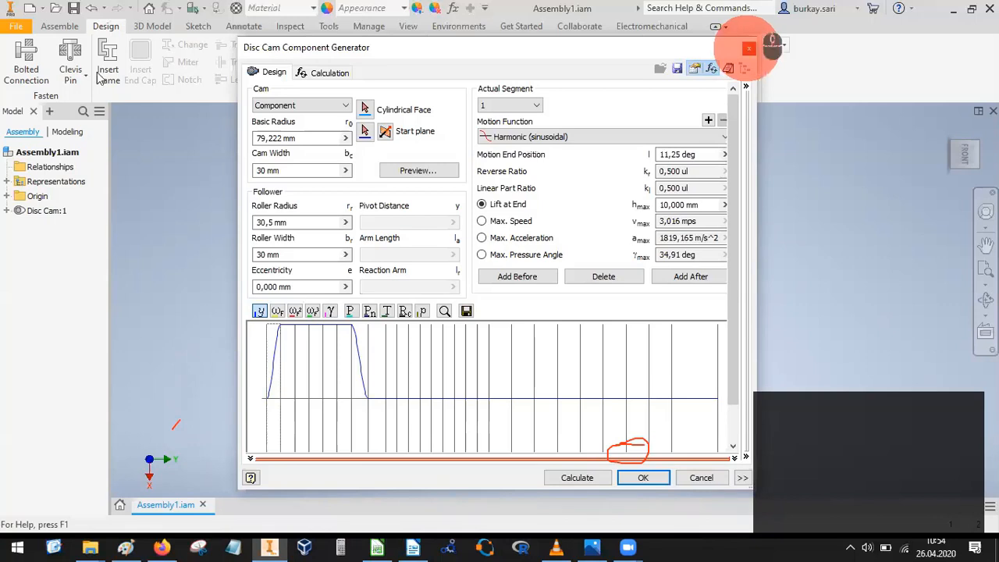
{"action": "left_click", "coordinate": [748, 49]}
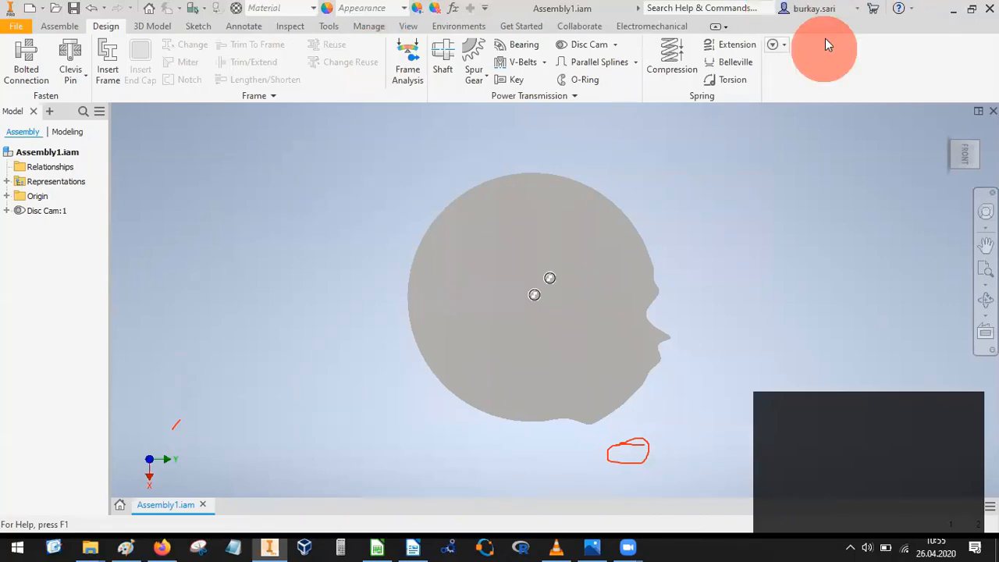
Bring up Cam Metric-1-sub.xlsx in LibreOffice Calc at the stroke tables and arrange it side by side with the Inventor assembly.
{"action": "left_click", "coordinate": [971, 8]}
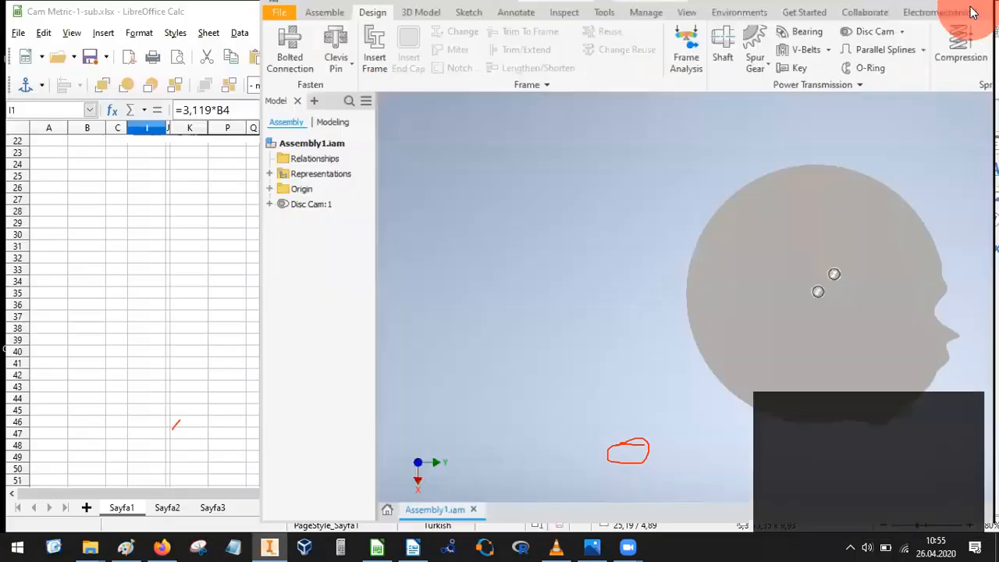
{"action": "left_click", "coordinate": [112, 251]}
{"action": "scroll", "coordinate": [275, 322], "scroll_direction": "up", "scroll_amount": 5}
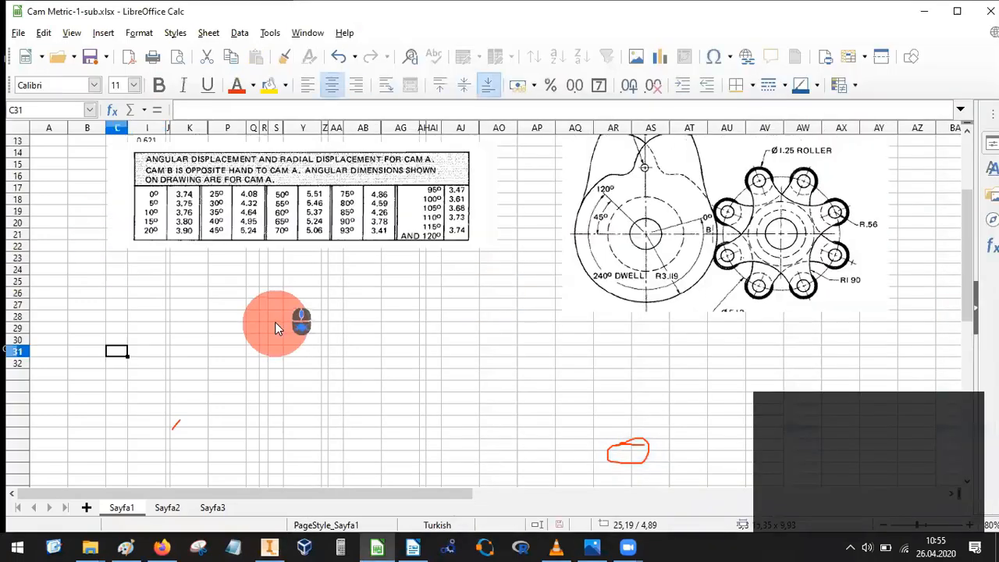
{"action": "scroll", "coordinate": [275, 326], "scroll_direction": "up", "scroll_amount": 2}
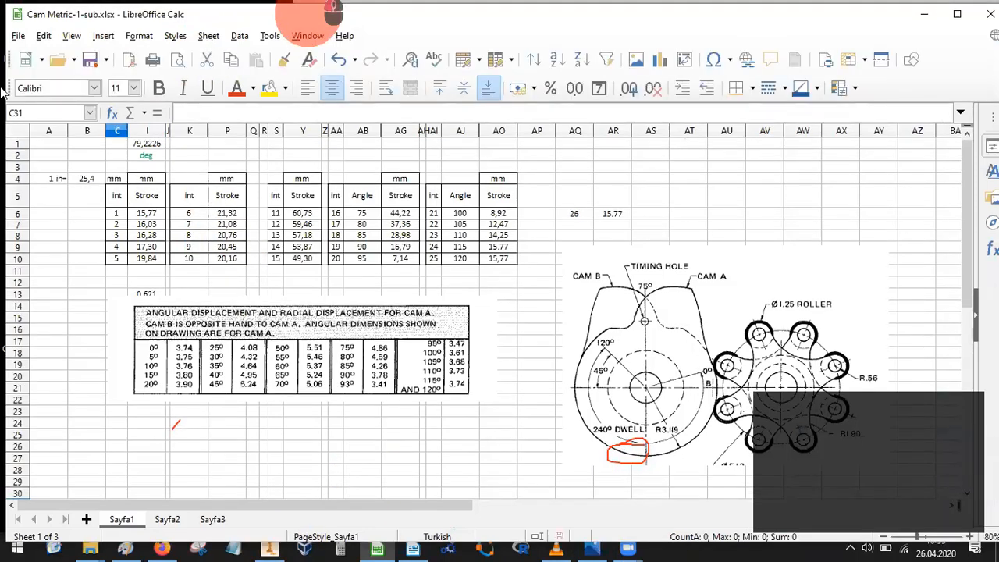
{"action": "key", "text": "super+Left"}
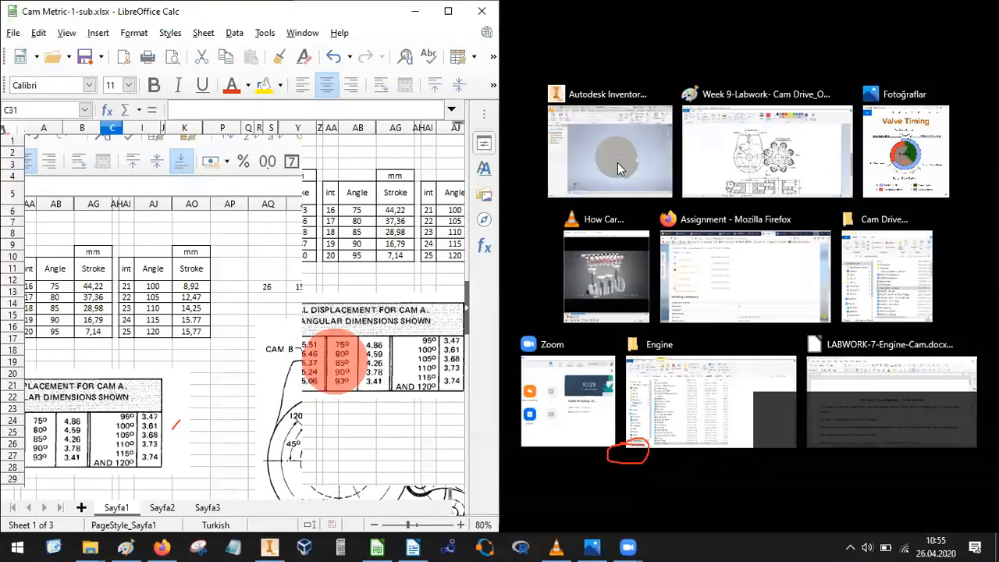
{"action": "left_click", "coordinate": [618, 163]}
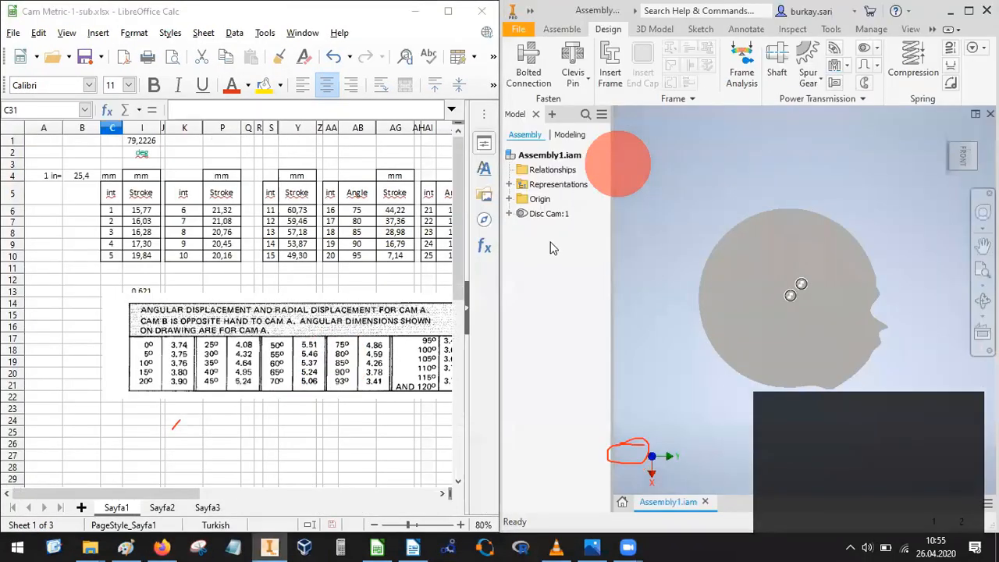
Reopen the disc cam for editing with the Design Accelerator and move its dialog clear of the first stroke columns in the spreadsheet.
{"action": "left_click", "coordinate": [546, 214]}
{"action": "right_click", "coordinate": [546, 214]}
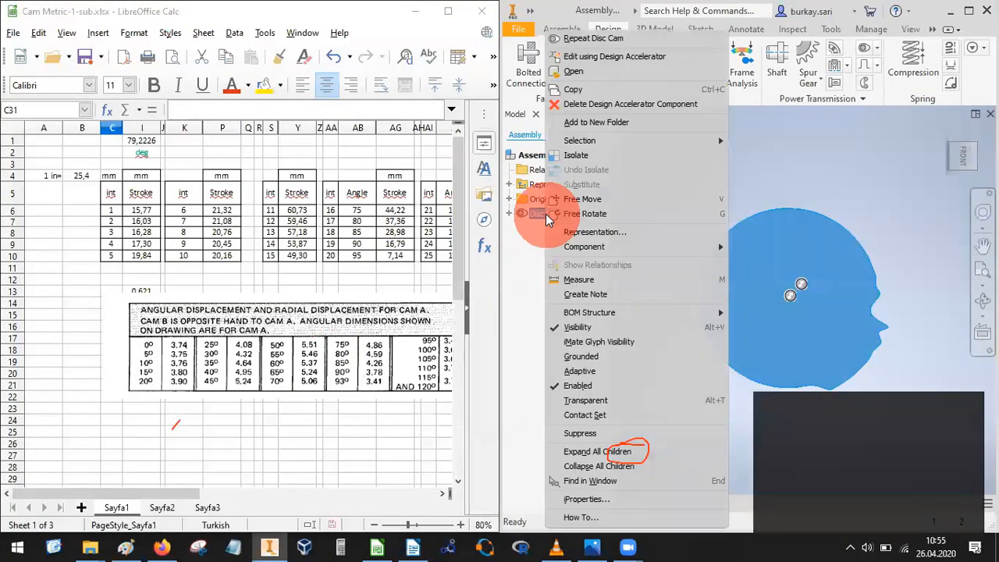
{"action": "left_click", "coordinate": [589, 57]}
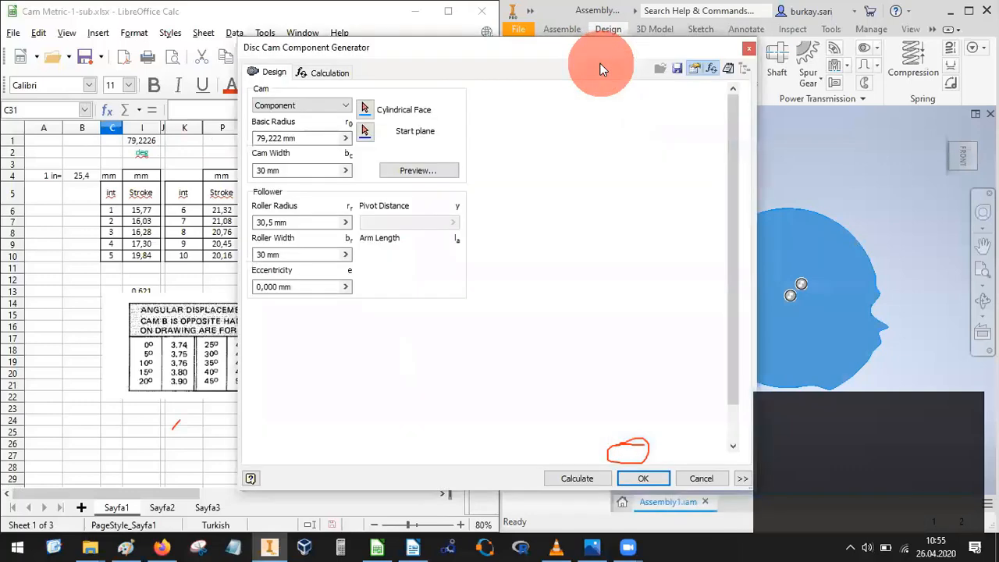
{"action": "left_click_drag", "start_coordinate": [591, 52], "coordinate": [750, 52]}
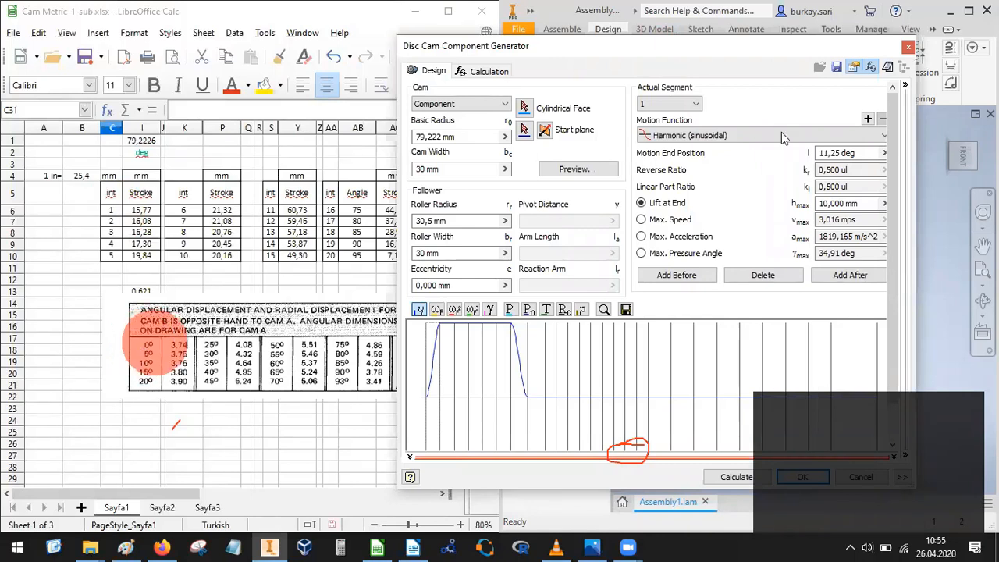
Set motion segment 1 to end at 5 deg with a lift at end of 15.77 mm.
{"action": "left_click", "coordinate": [815, 153]}
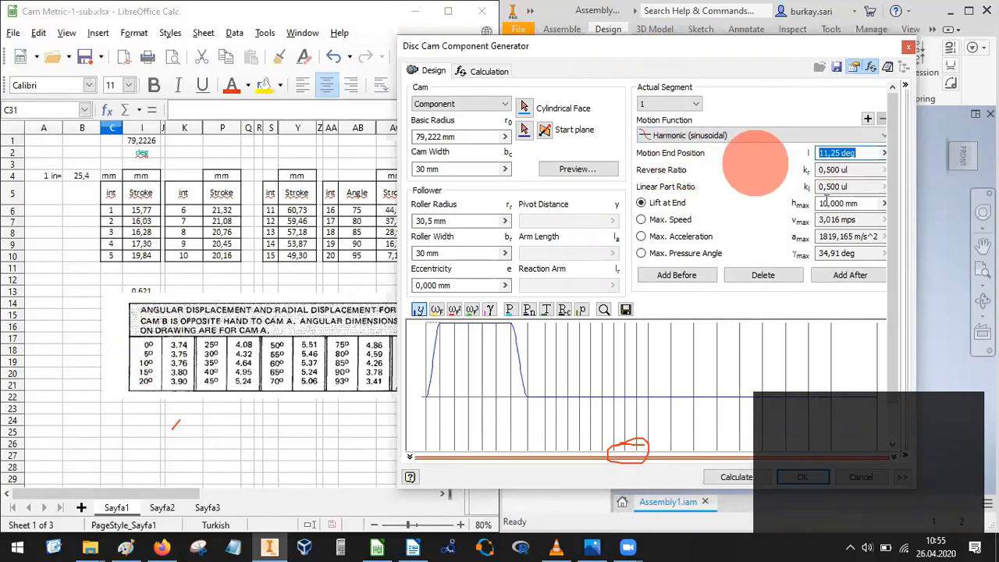
{"action": "type", "text": "5"}
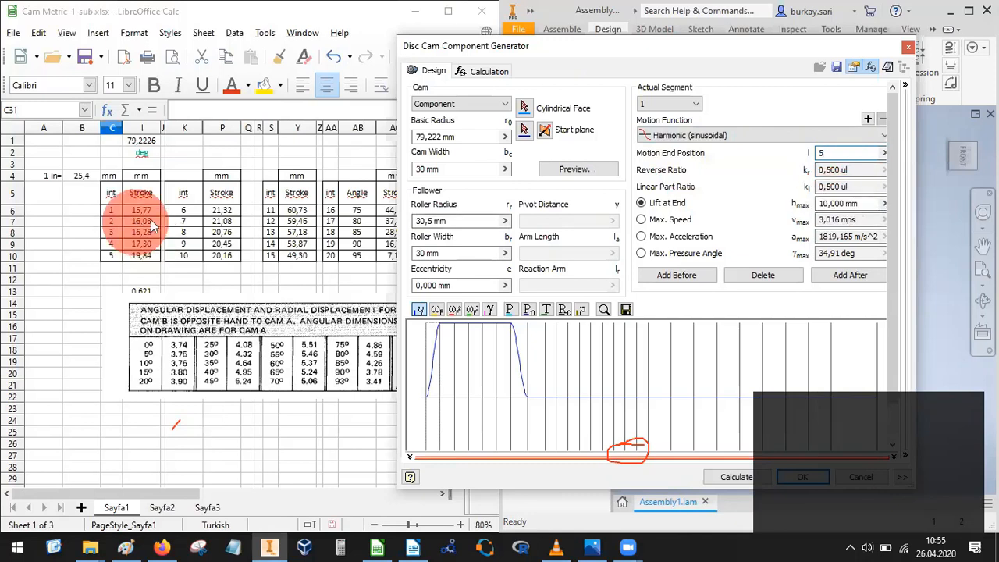
{"action": "left_click", "coordinate": [862, 205]}
{"action": "type", "text": "1"}
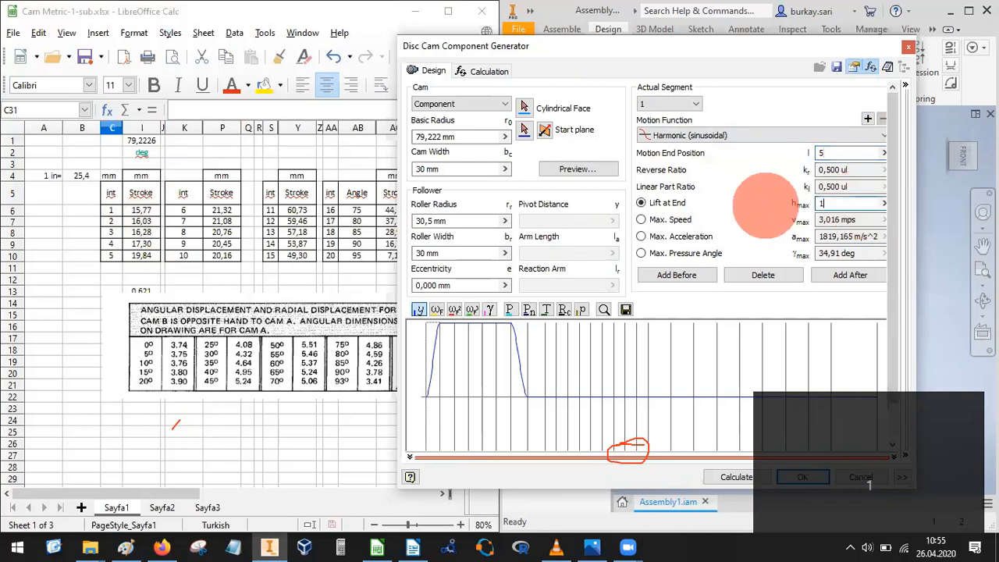
{"action": "type", "text": "5.77"}
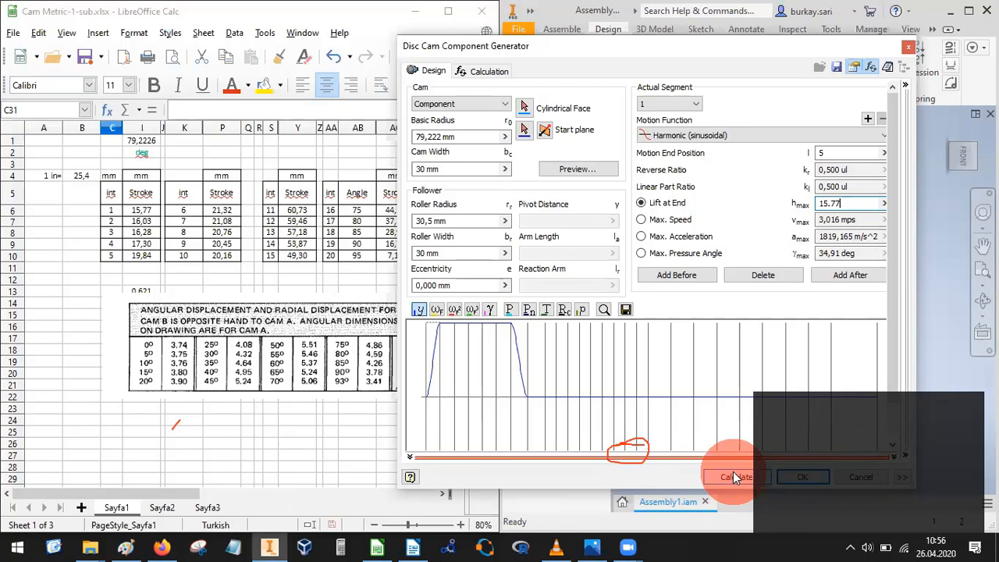
{"action": "left_click", "coordinate": [670, 103]}
{"action": "left_click", "coordinate": [658, 119]}
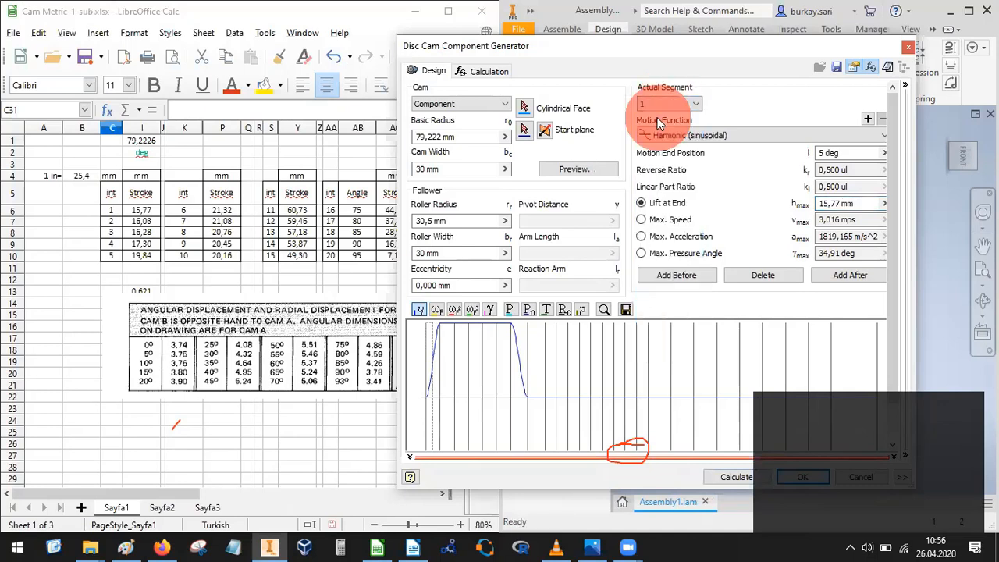
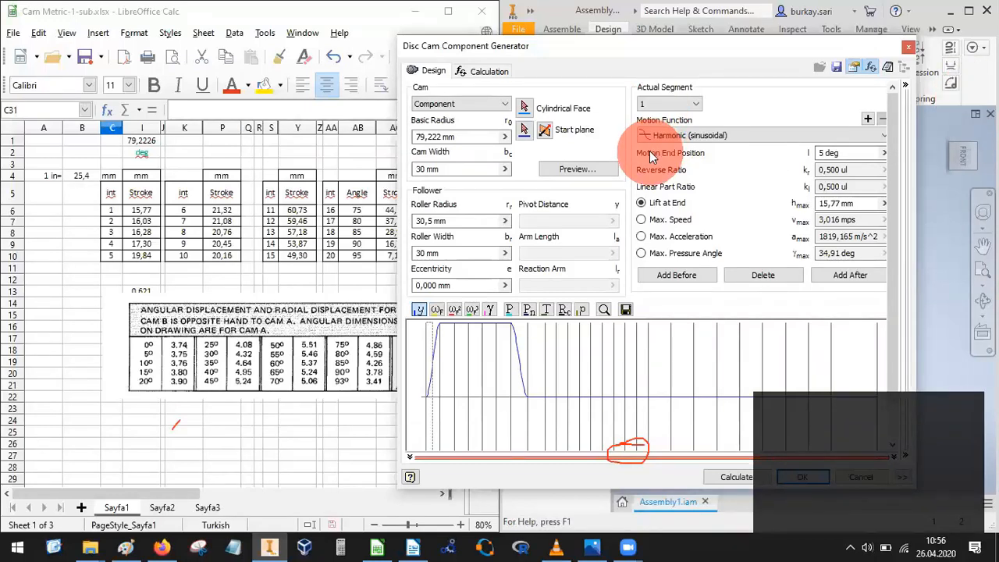
Browse the motion functions available for segment 1, keep Harmonic (sinusoidal), and recalculate the cam.
{"action": "left_click", "coordinate": [669, 103]}
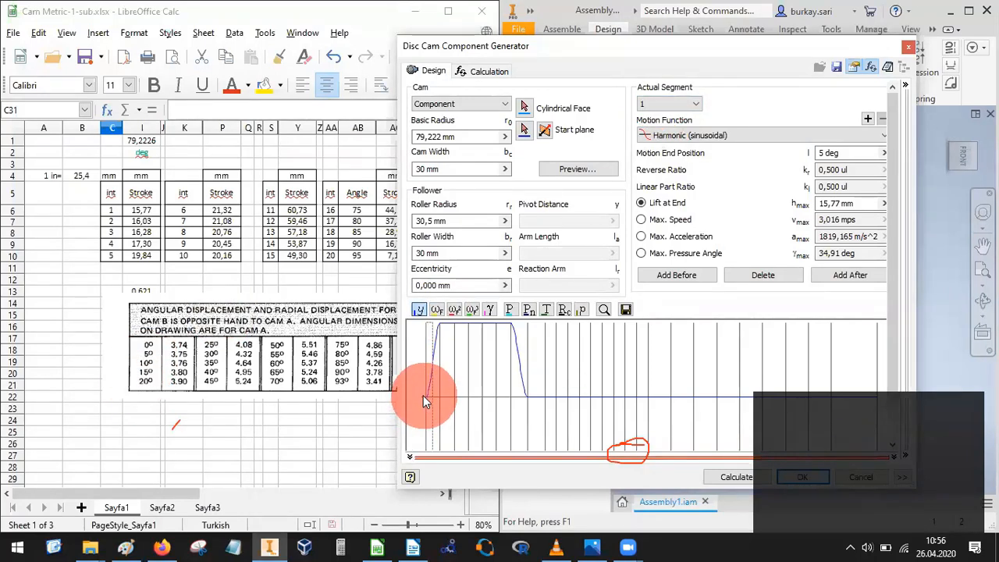
{"action": "left_click", "coordinate": [827, 153]}
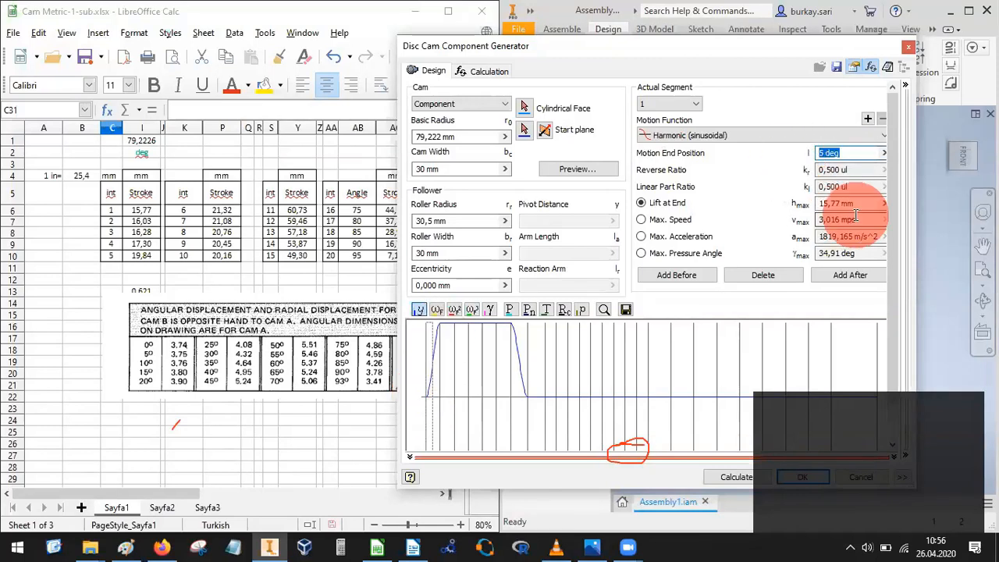
{"action": "left_click", "coordinate": [676, 135]}
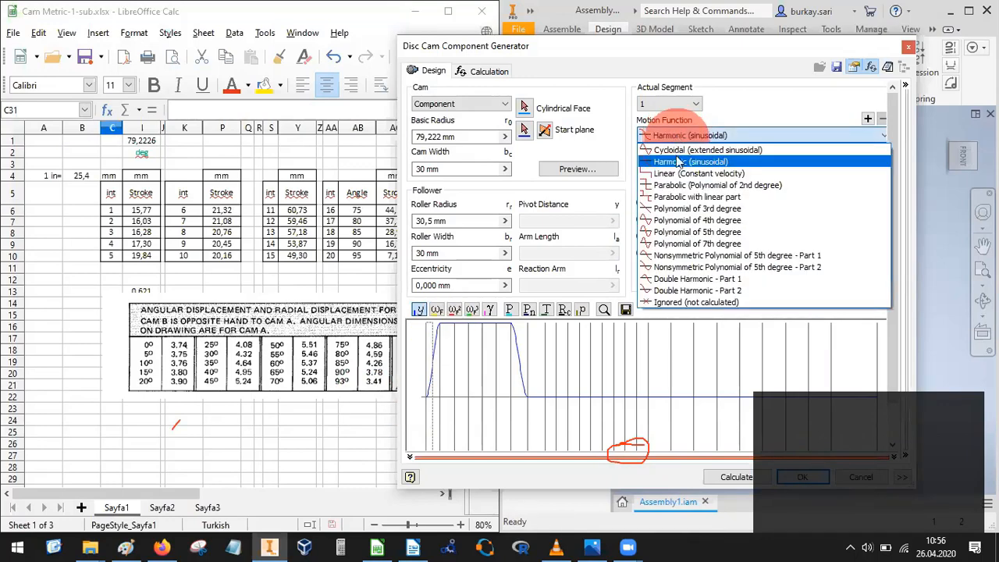
{"action": "key", "text": "Down"}
{"action": "key", "text": "Down"}
{"action": "key", "text": "Down"}
{"action": "key", "text": "Down"}
{"action": "key", "text": "Down"}
{"action": "key", "text": "Down"}
{"action": "key", "text": "Down"}
{"action": "key", "text": "Down"}
{"action": "key", "text": "Down"}
{"action": "key", "text": "Down"}
{"action": "key", "text": "Down"}
{"action": "key", "text": "Down"}
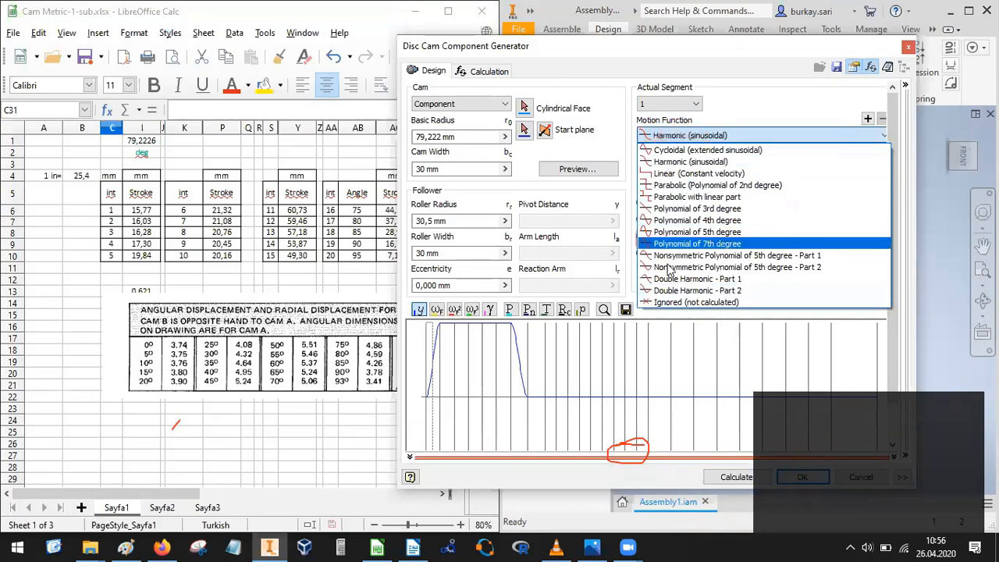
{"action": "left_click", "coordinate": [682, 162]}
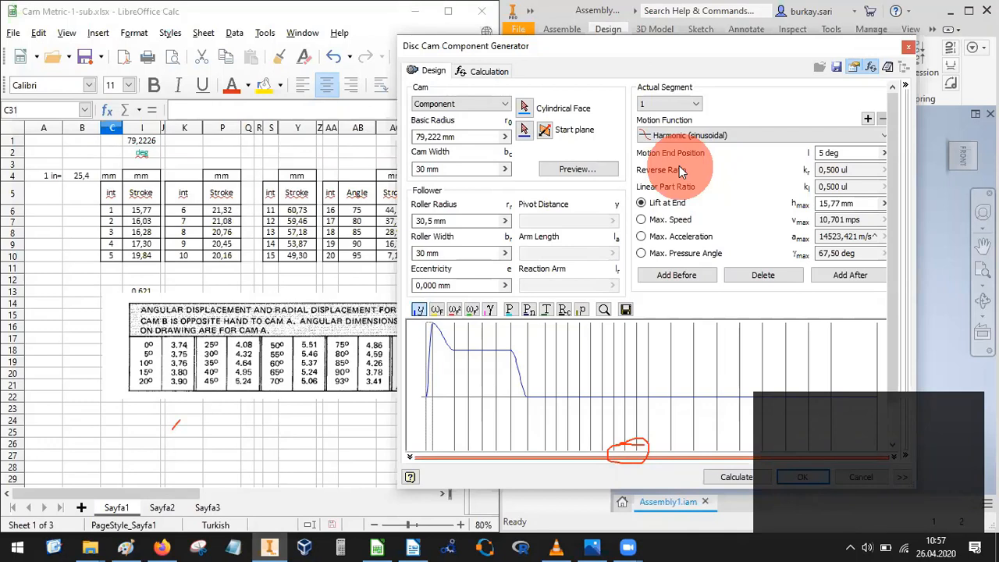
{"action": "left_click", "coordinate": [740, 479]}
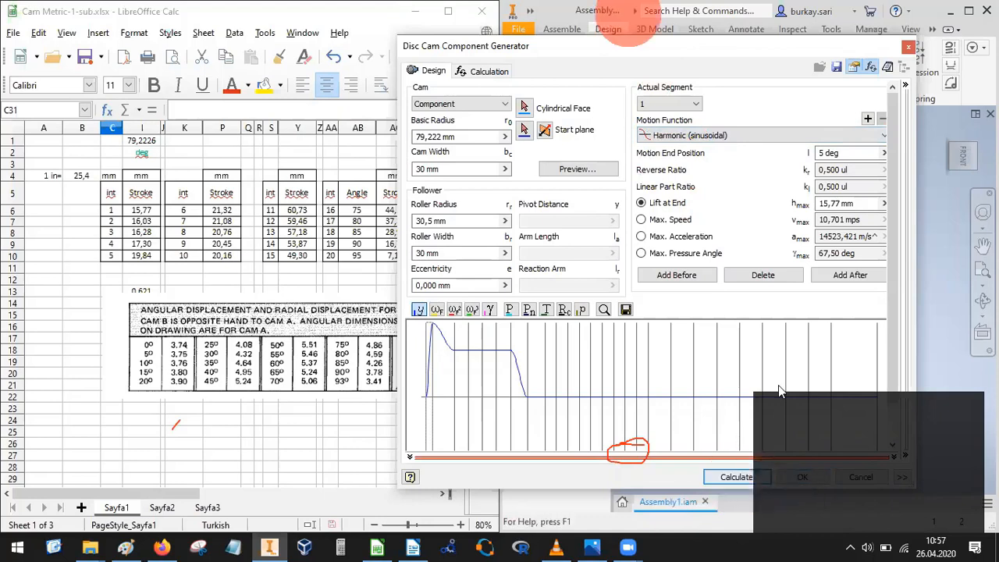
Set motion segment 2 to end at 10 deg with a lift at end of 16.03 mm, and recalculate the cam.
{"action": "left_click", "coordinate": [665, 104]}
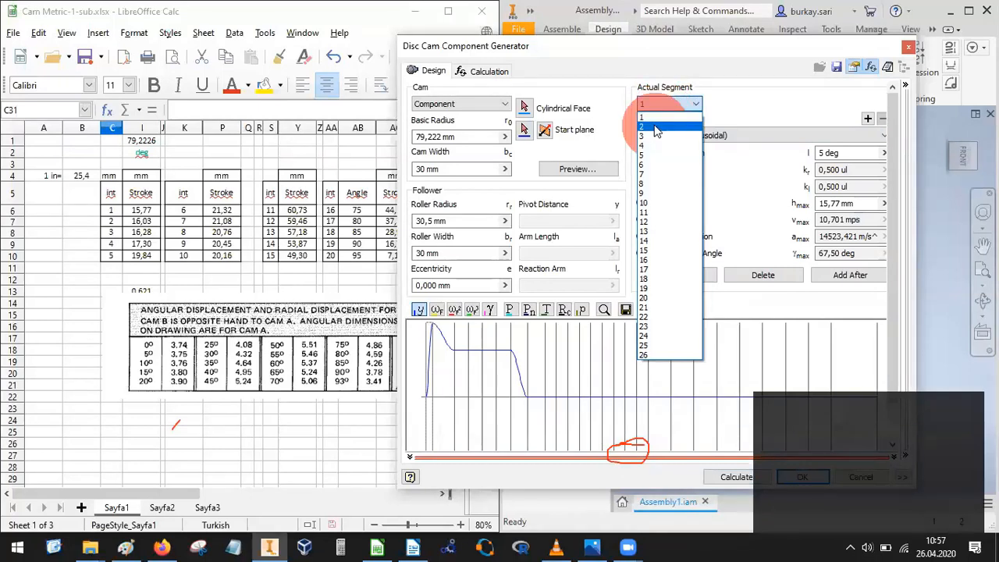
{"action": "left_click", "coordinate": [657, 128]}
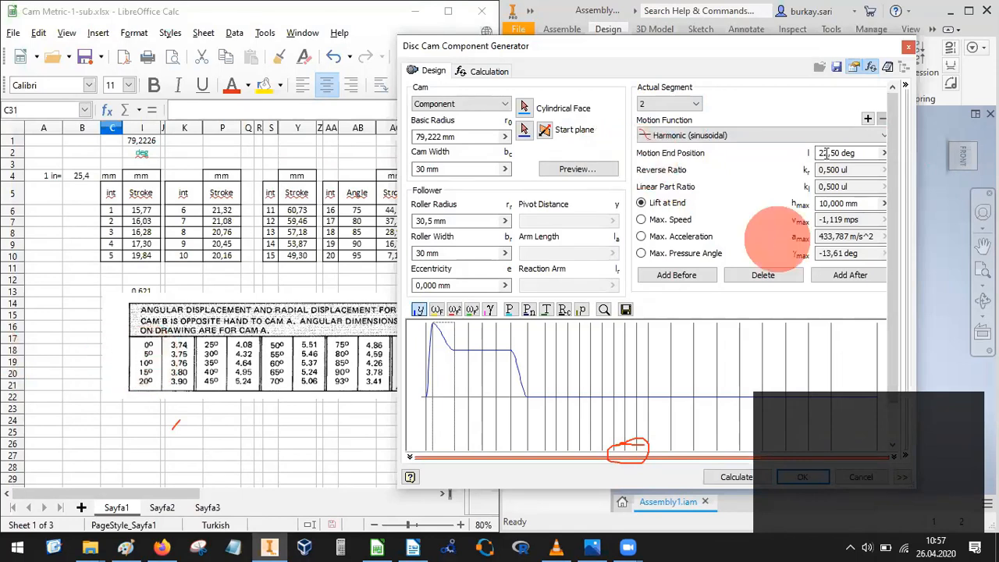
{"action": "left_click_drag", "start_coordinate": [857, 151], "coordinate": [793, 154]}
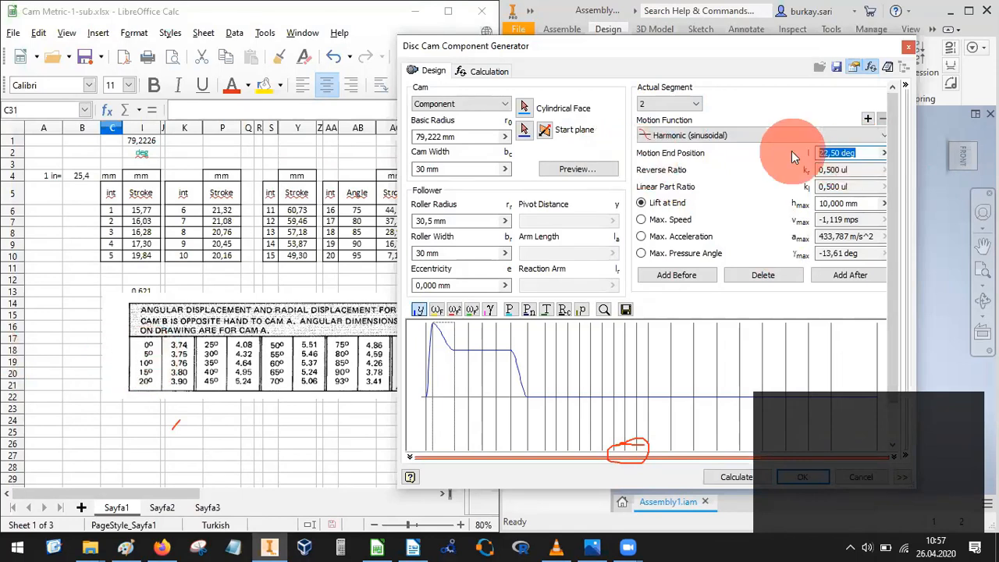
{"action": "type", "text": "10"}
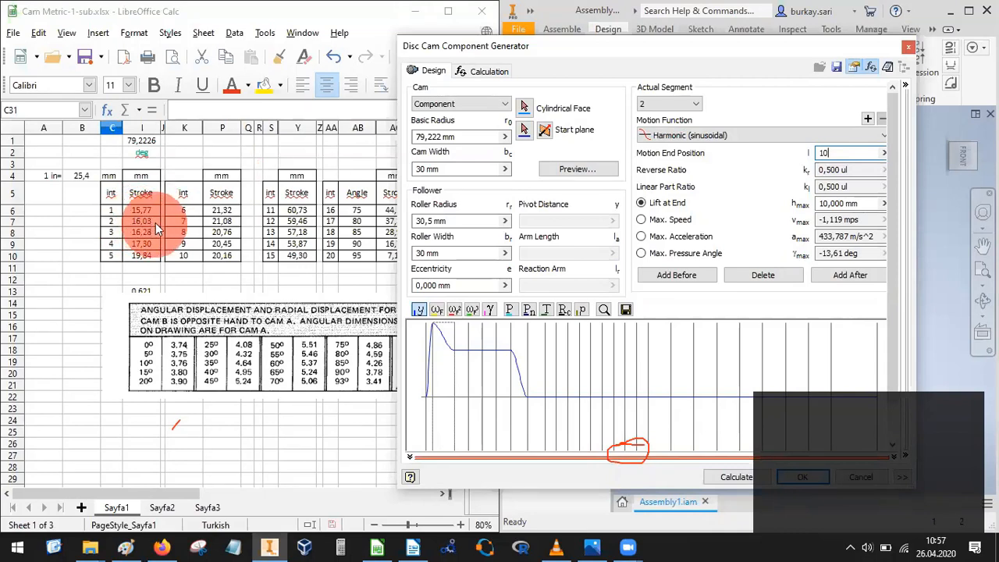
{"action": "left_click", "coordinate": [863, 203]}
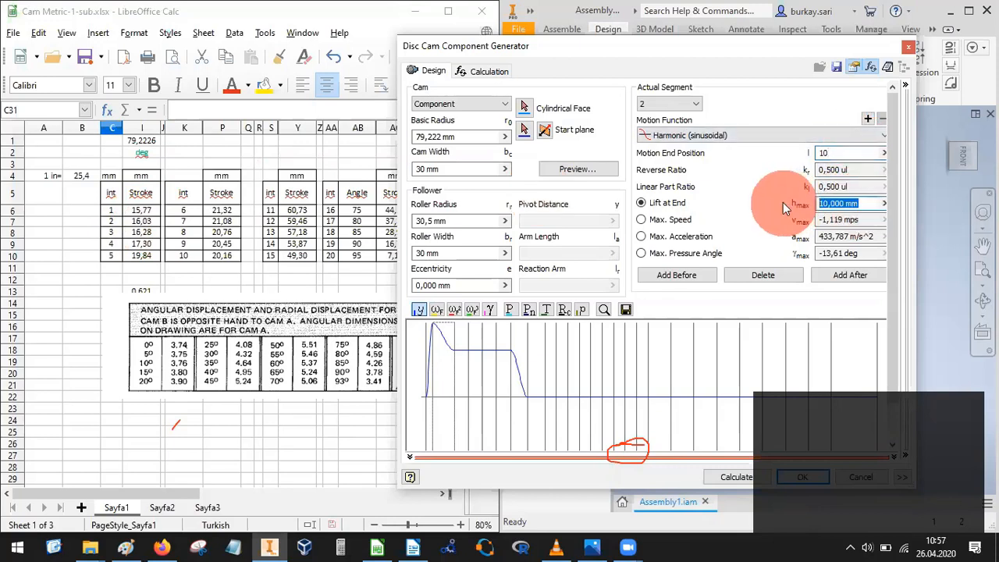
{"action": "type", "text": "16.0"}
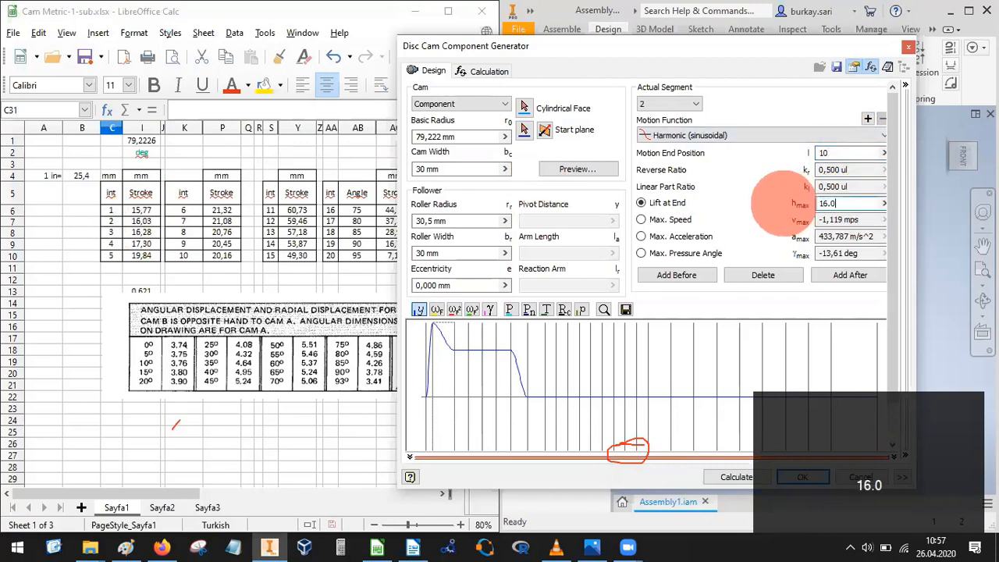
{"action": "type", "text": "3"}
{"action": "left_click", "coordinate": [736, 477]}
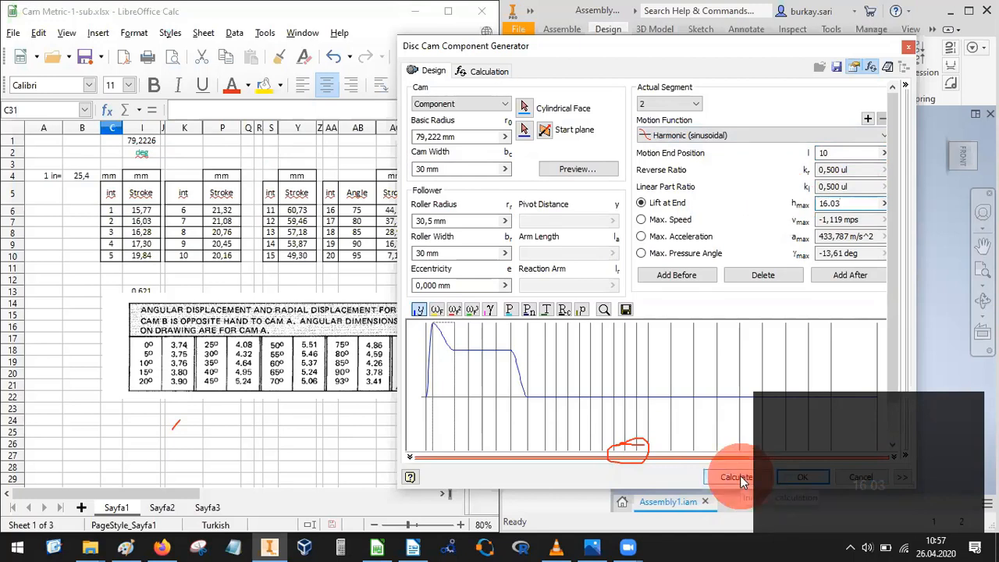
{"action": "left_click", "coordinate": [429, 358]}
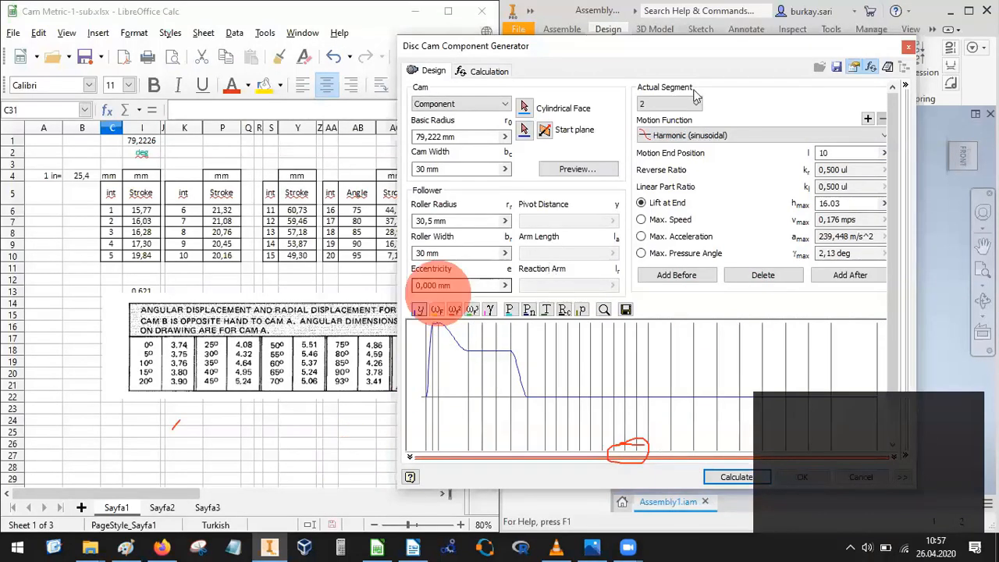
Set motion segment 3 to end at 15 deg with a lift at end of 16.28 mm, and recalculate the cam.
{"action": "left_click", "coordinate": [673, 100]}
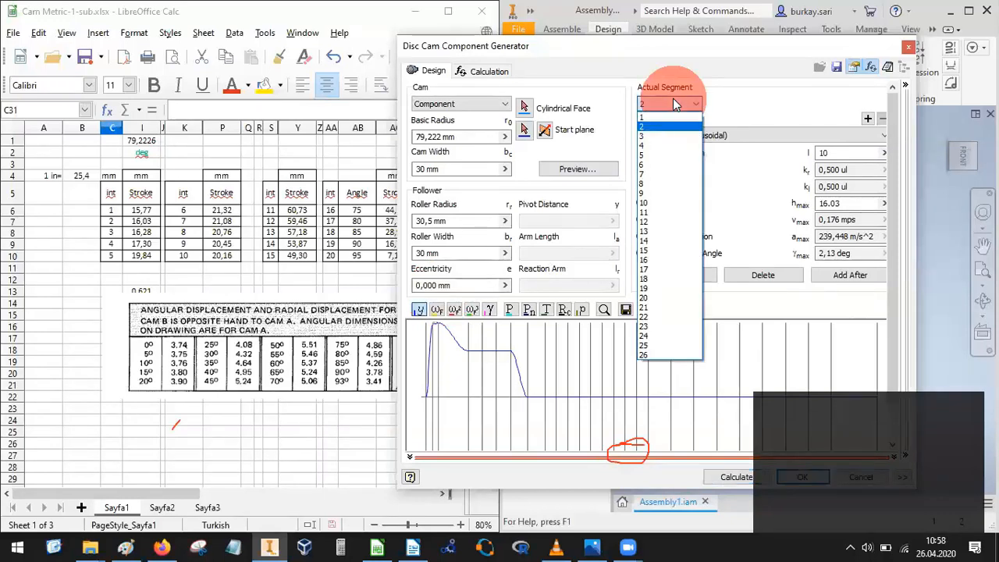
{"action": "left_click", "coordinate": [653, 138]}
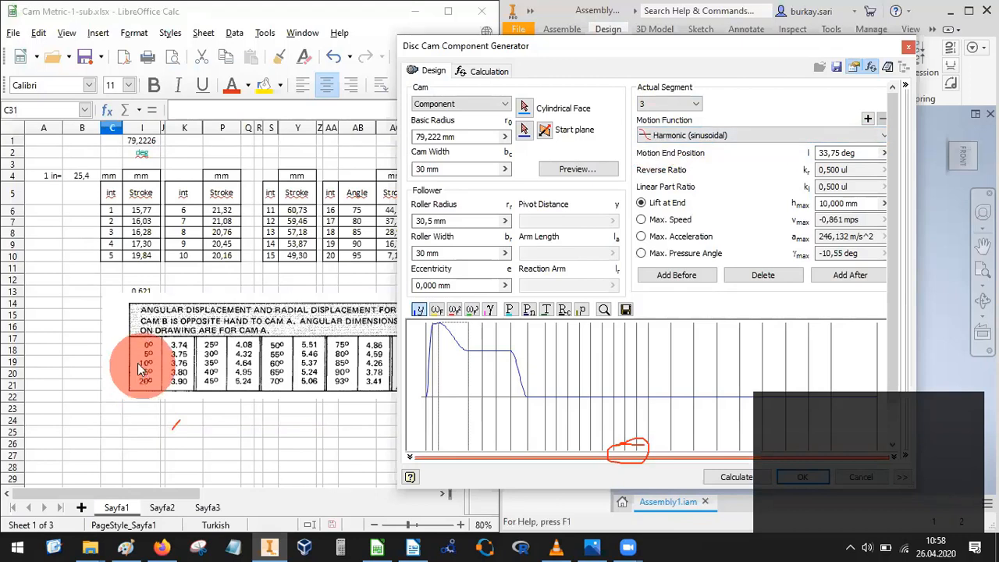
{"action": "left_click", "coordinate": [865, 153]}
{"action": "key", "text": "ctrl+a"}
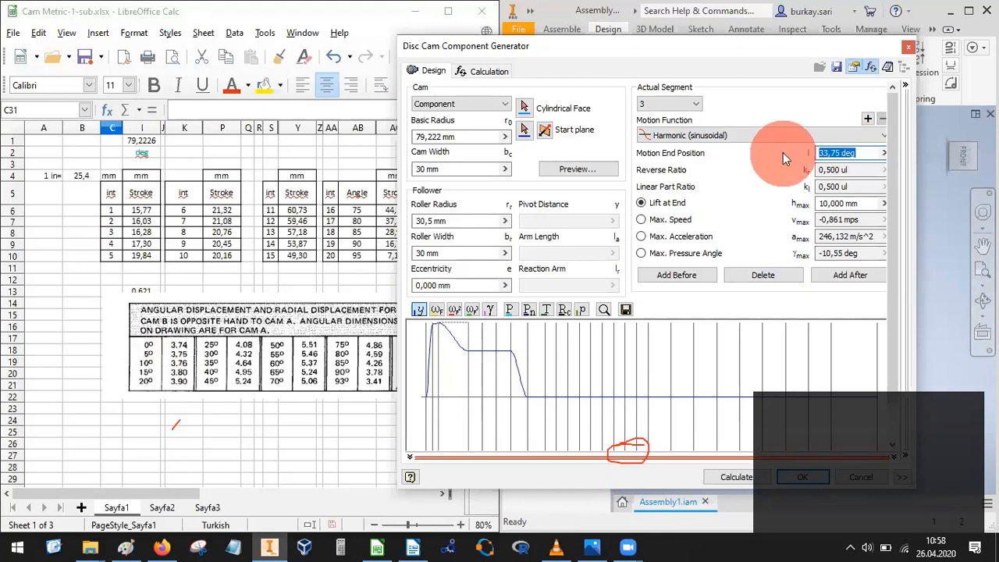
{"action": "type", "text": "15"}
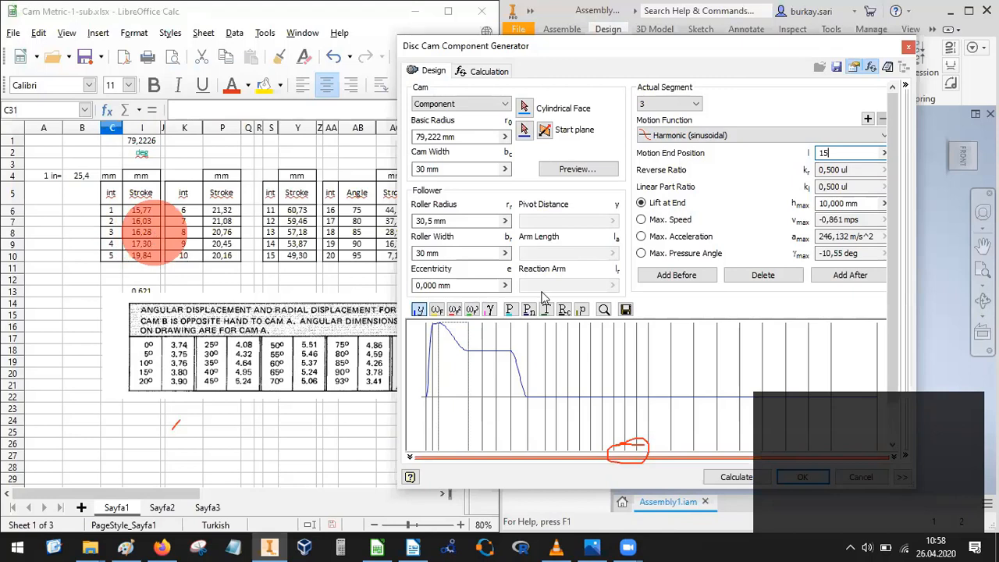
{"action": "left_click_drag", "start_coordinate": [864, 204], "coordinate": [758, 206]}
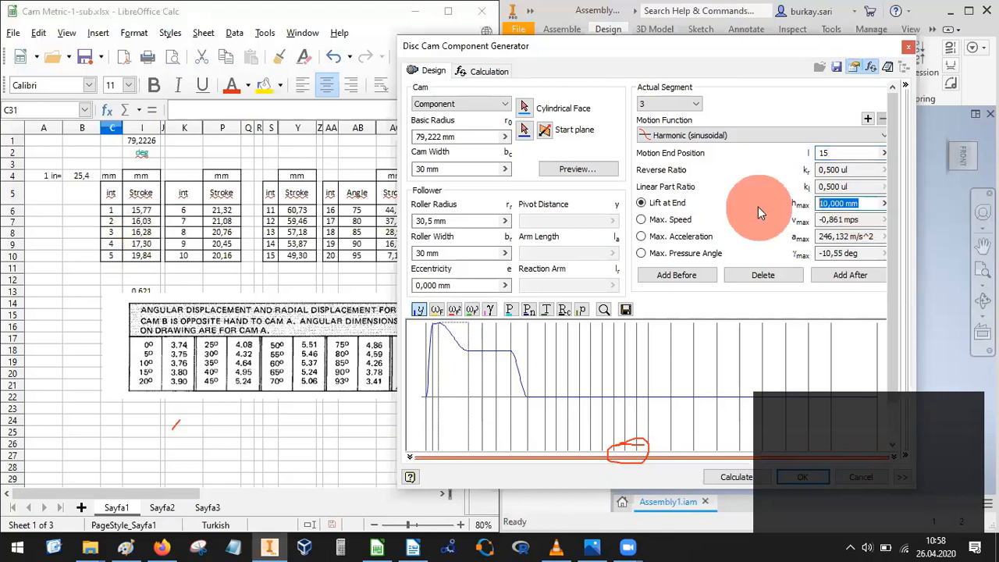
{"action": "type", "text": "16.28"}
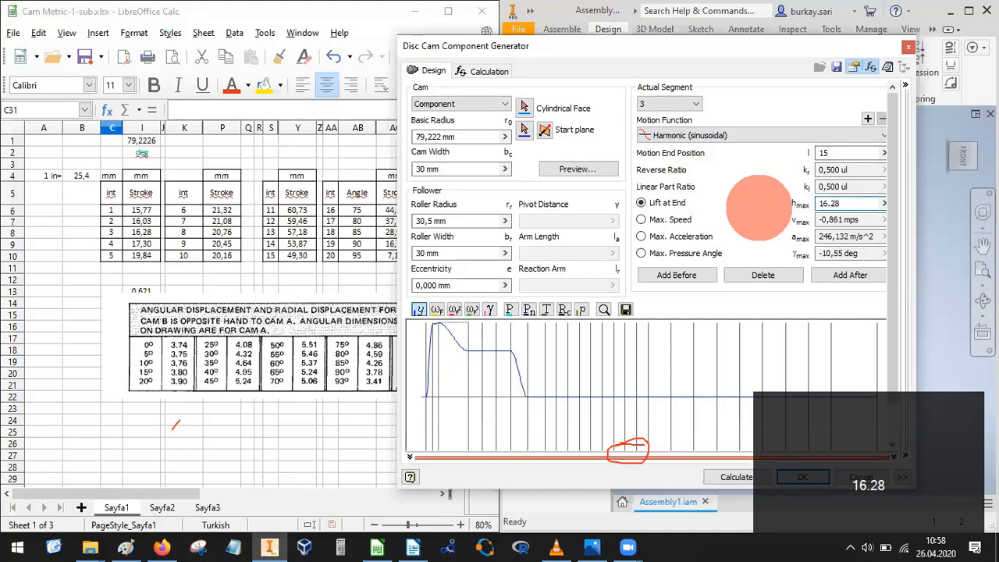
{"action": "left_click", "coordinate": [730, 476]}
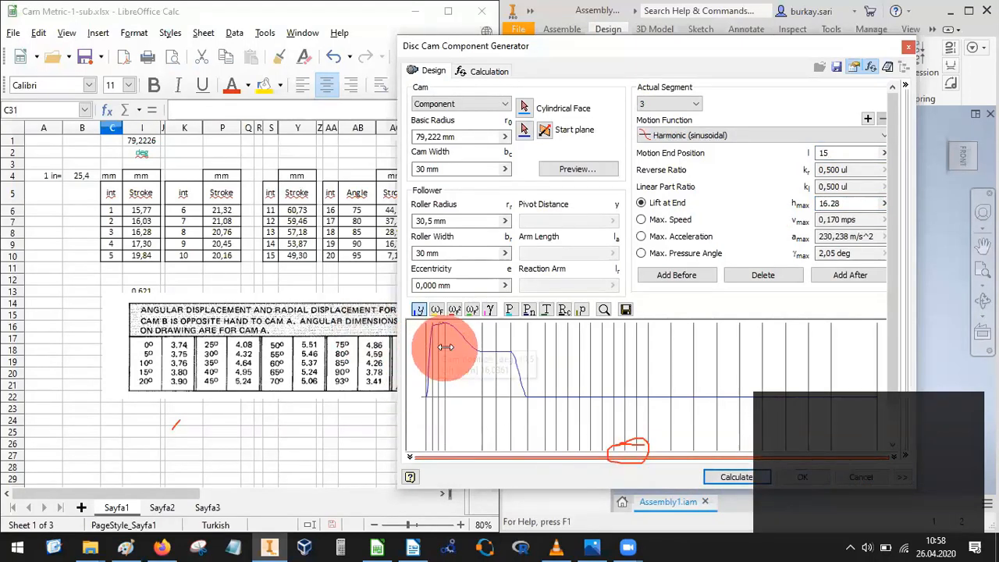
Set motion segment 4 to end at 20 deg with a lift at end of 17.3 mm, and recalculate the cam.
{"action": "left_click", "coordinate": [660, 107]}
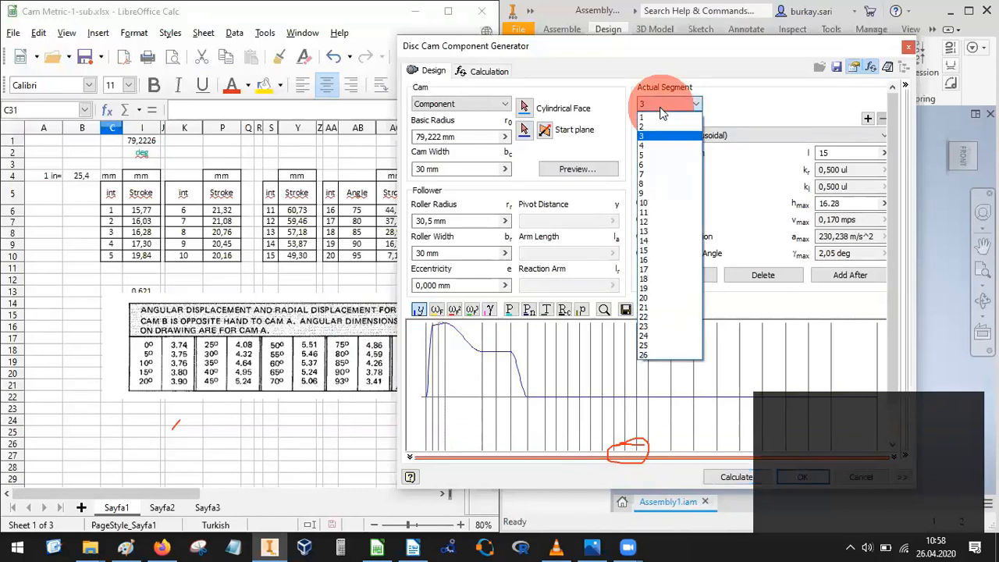
{"action": "left_click", "coordinate": [650, 147]}
{"action": "left_click", "coordinate": [871, 153]}
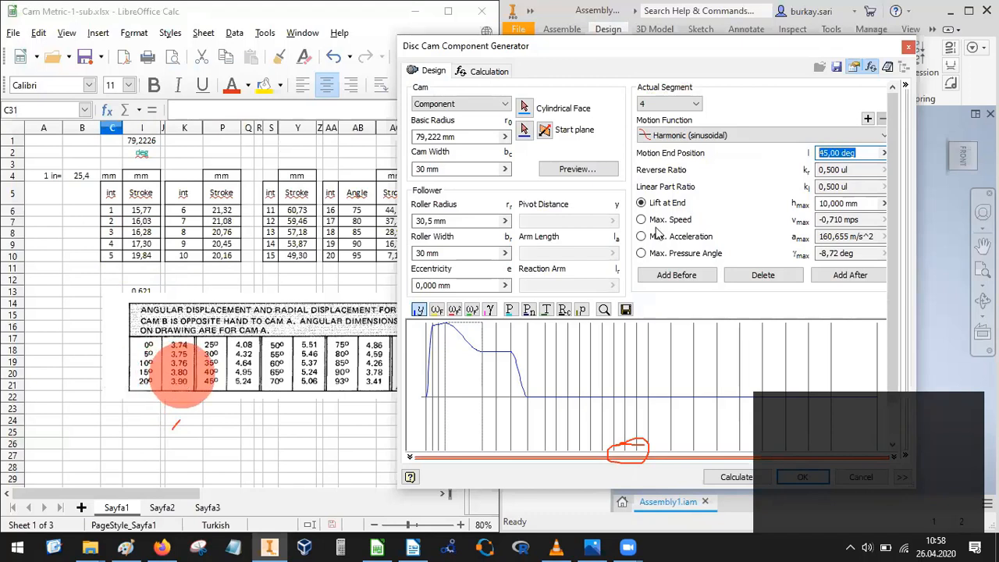
{"action": "type", "text": "20"}
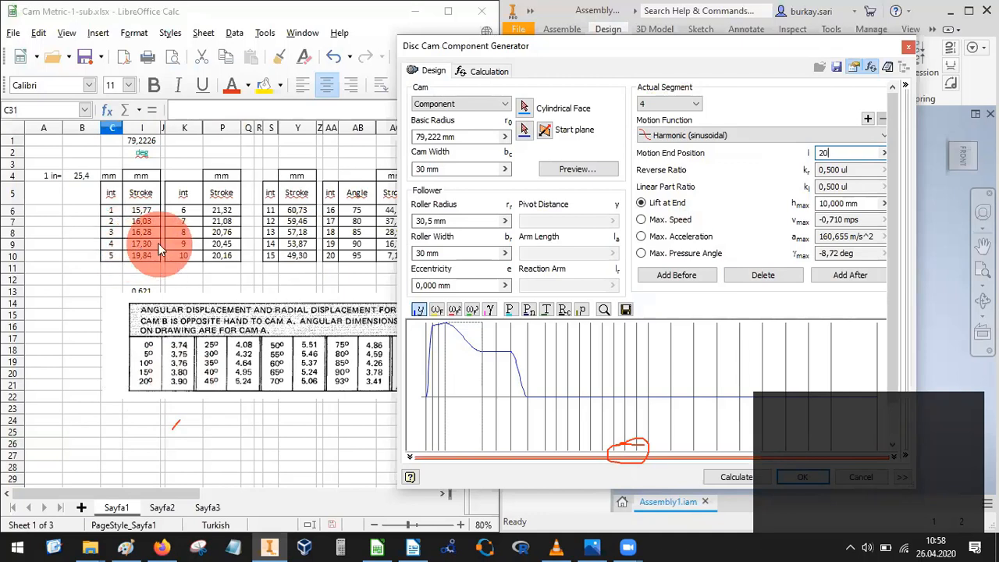
{"action": "left_click", "coordinate": [859, 202]}
{"action": "type", "text": "17.3"}
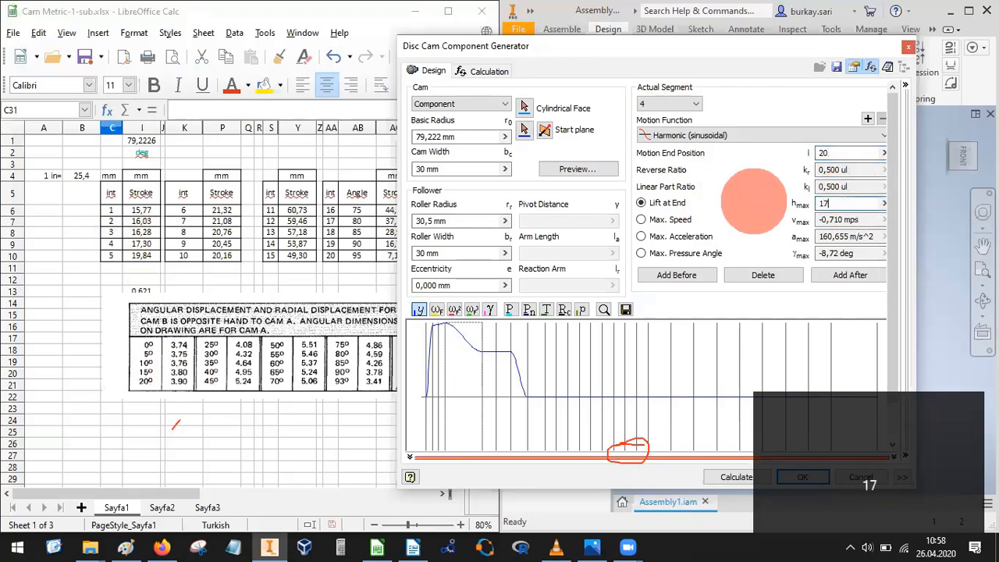
{"action": "left_click", "coordinate": [737, 477]}
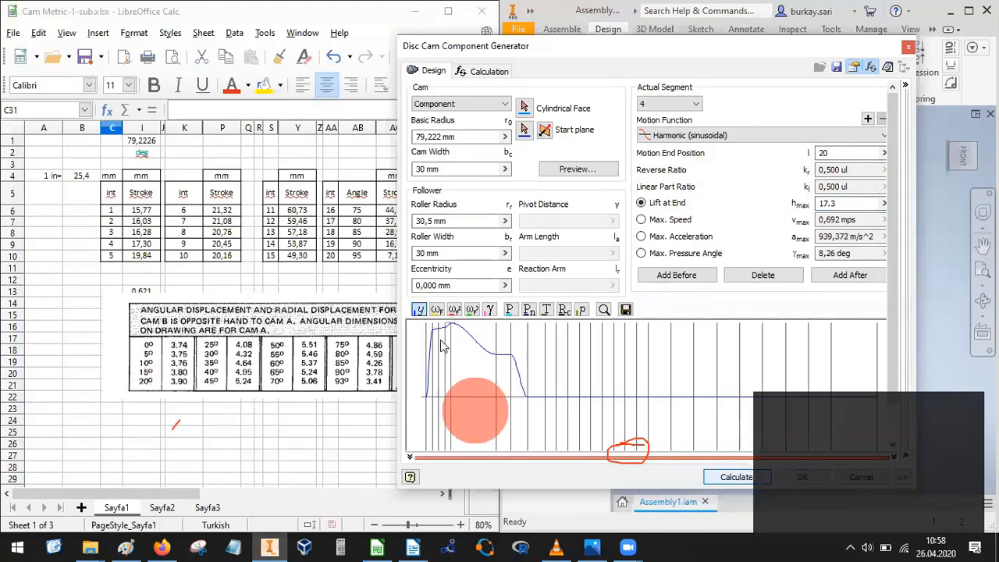
{"action": "mouse_move", "coordinate": [427, 373]}
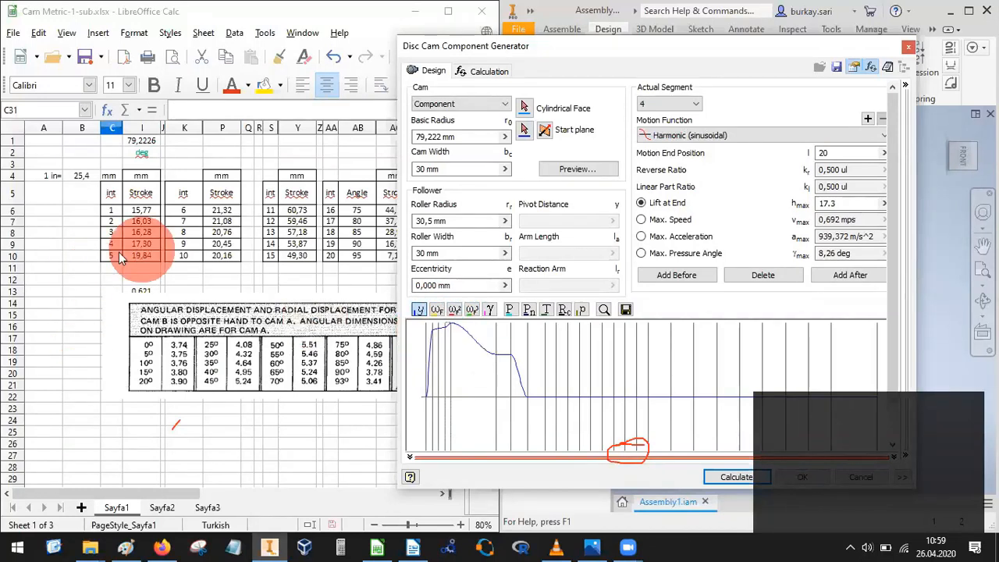
Set motion segment 5 to end at 25 deg with a lift at end of 19.84 mm, and recalculate the cam.
{"action": "left_click", "coordinate": [661, 107]}
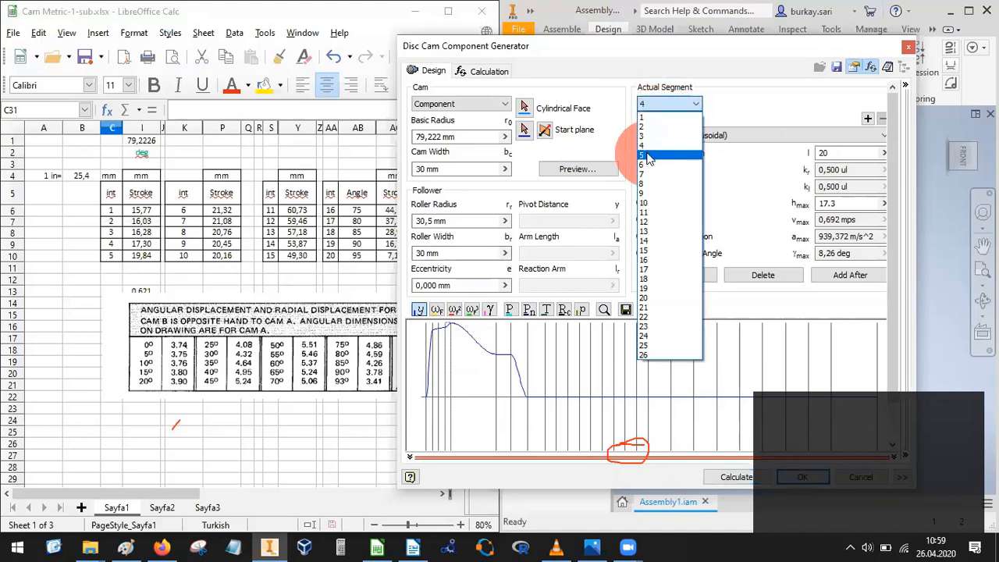
{"action": "left_click", "coordinate": [649, 156]}
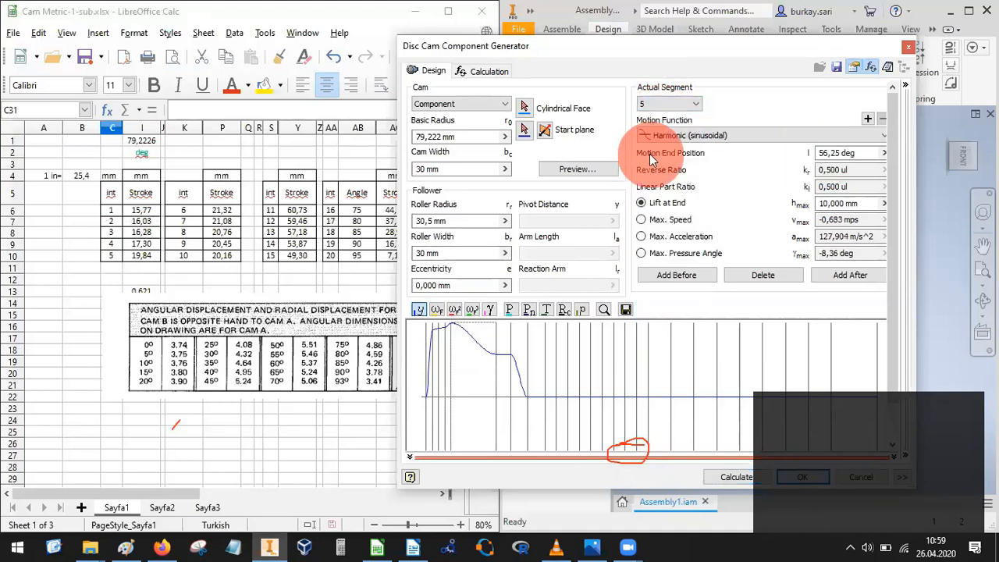
{"action": "left_click", "coordinate": [868, 153]}
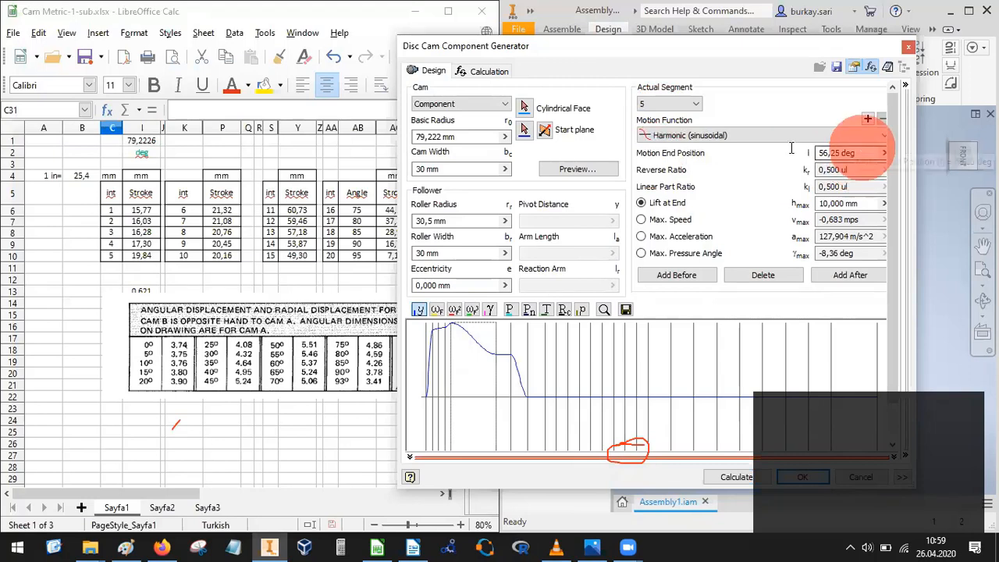
{"action": "type", "text": "25"}
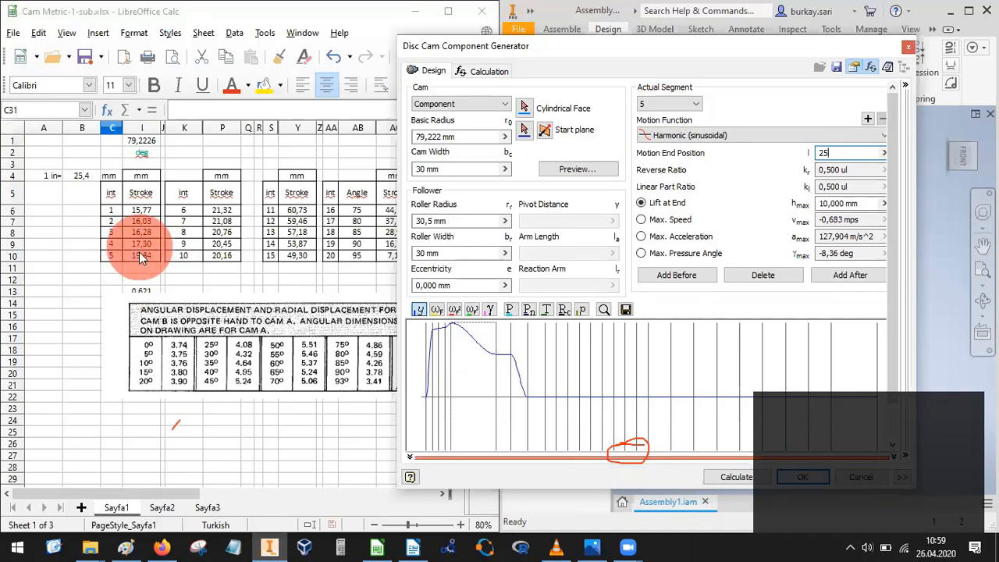
{"action": "left_click", "coordinate": [861, 203]}
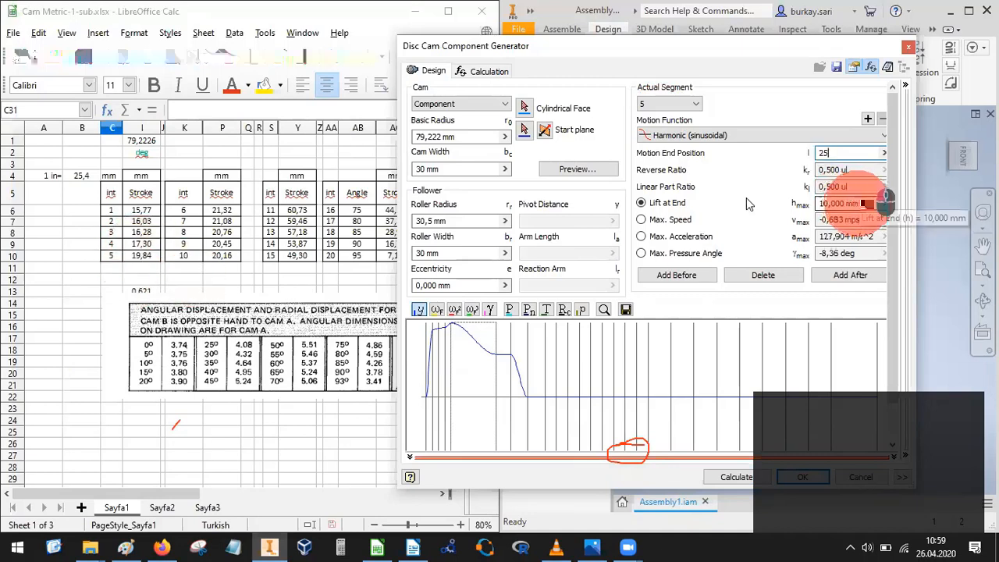
{"action": "type", "text": "19.84"}
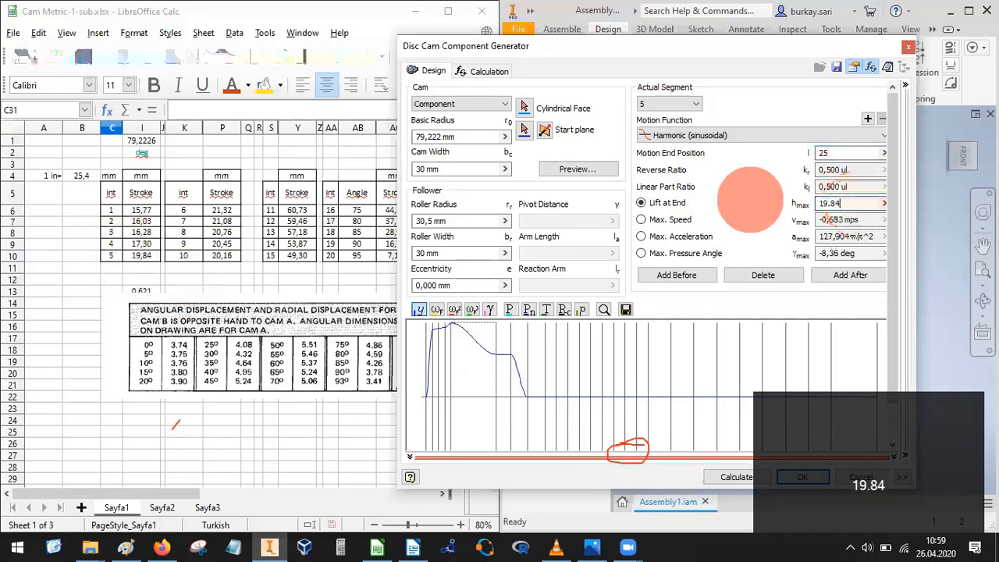
{"action": "left_click", "coordinate": [738, 479]}
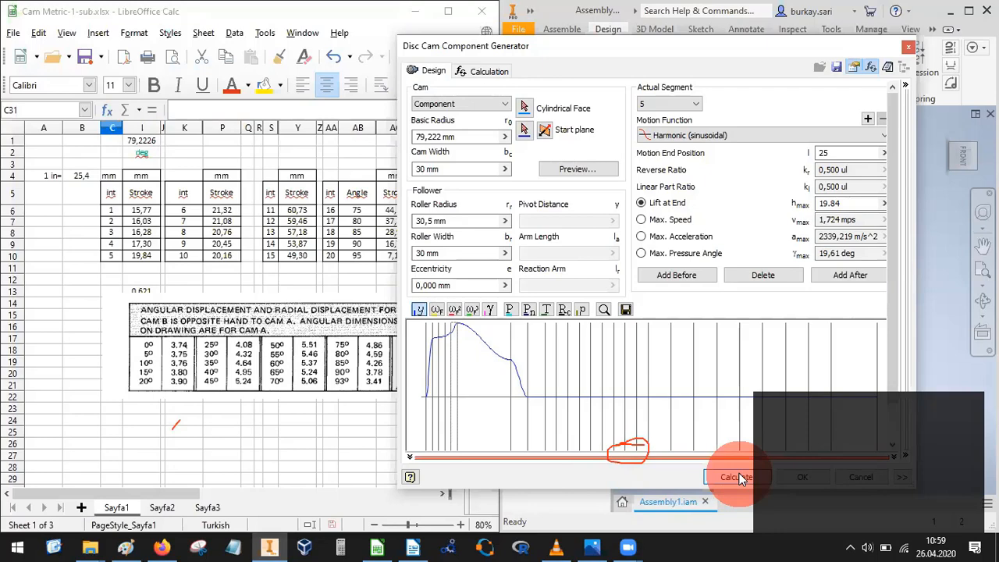
Set motion segment 6 to end at 30 deg with a lift at end of 21.32 mm, and recalculate the cam.
{"action": "left_click", "coordinate": [735, 52]}
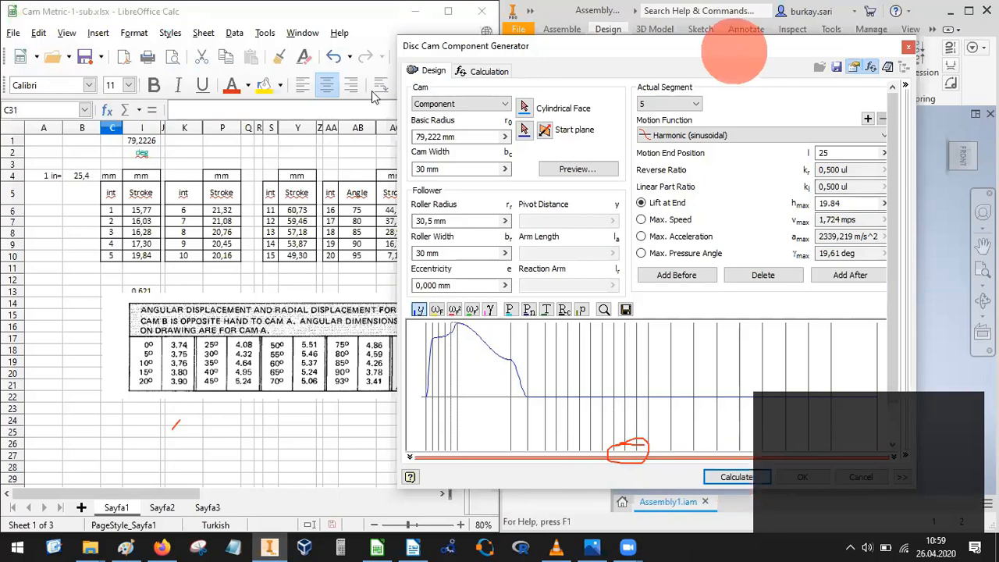
{"action": "left_click_drag", "start_coordinate": [734, 52], "coordinate": [693, 51]}
{"action": "left_click", "coordinate": [405, 78]}
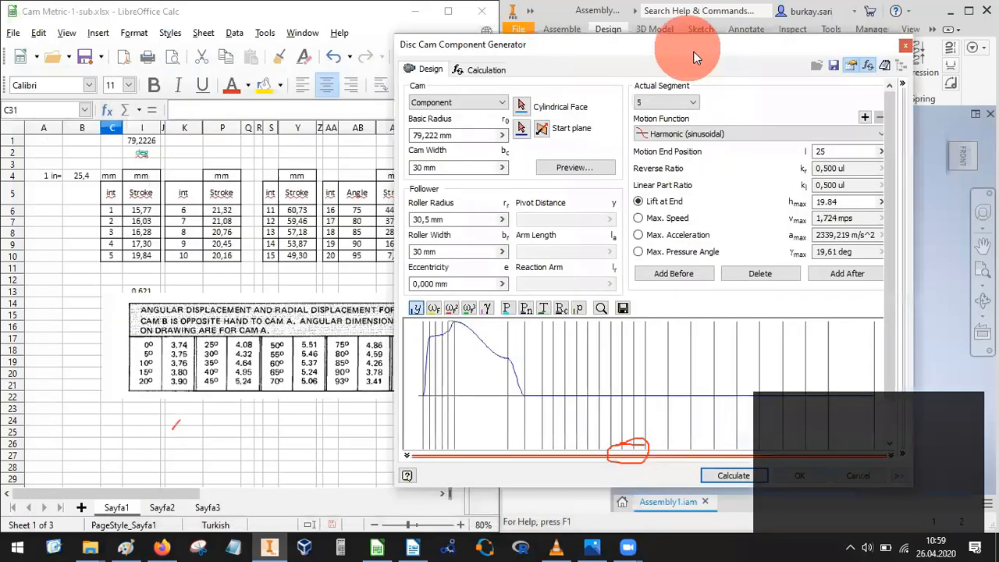
{"action": "left_click", "coordinate": [673, 104]}
{"action": "left_click", "coordinate": [660, 166]}
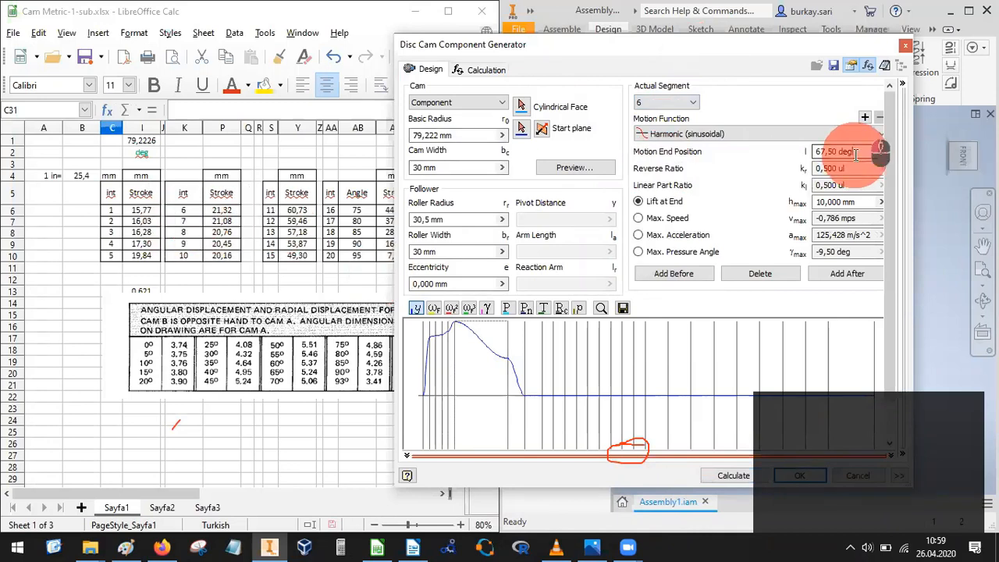
{"action": "type", "text": "30"}
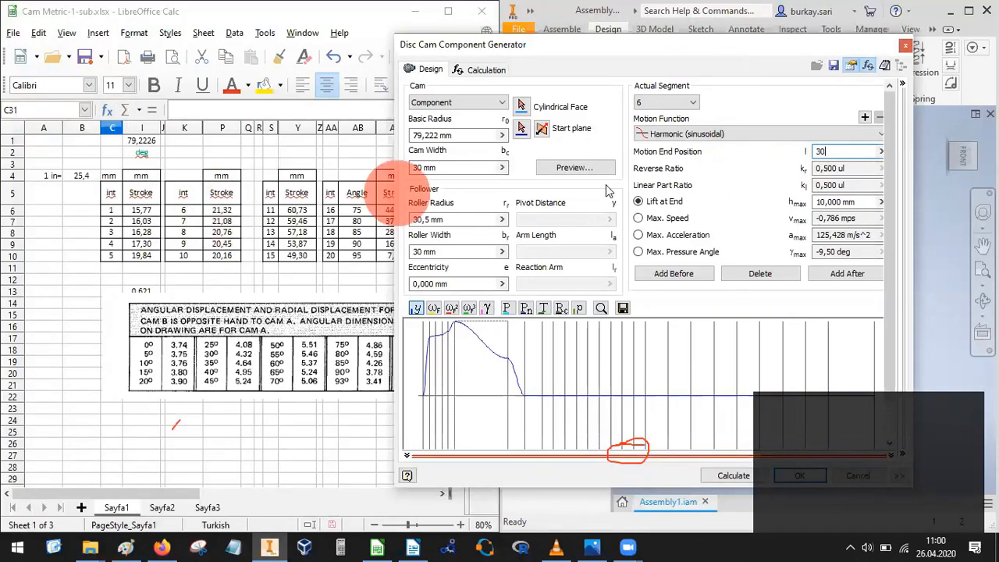
{"action": "left_click", "coordinate": [862, 202]}
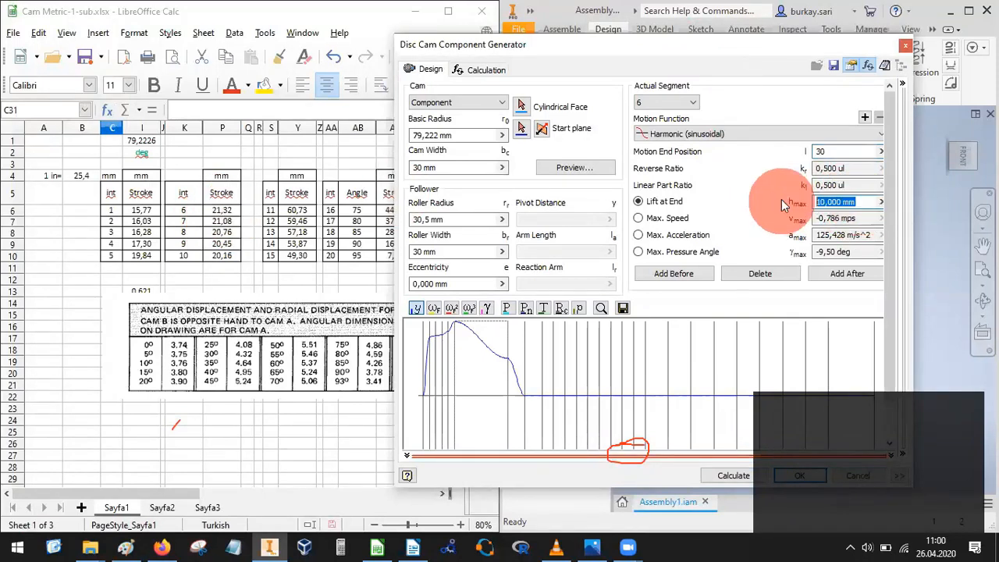
{"action": "type", "text": "21.32"}
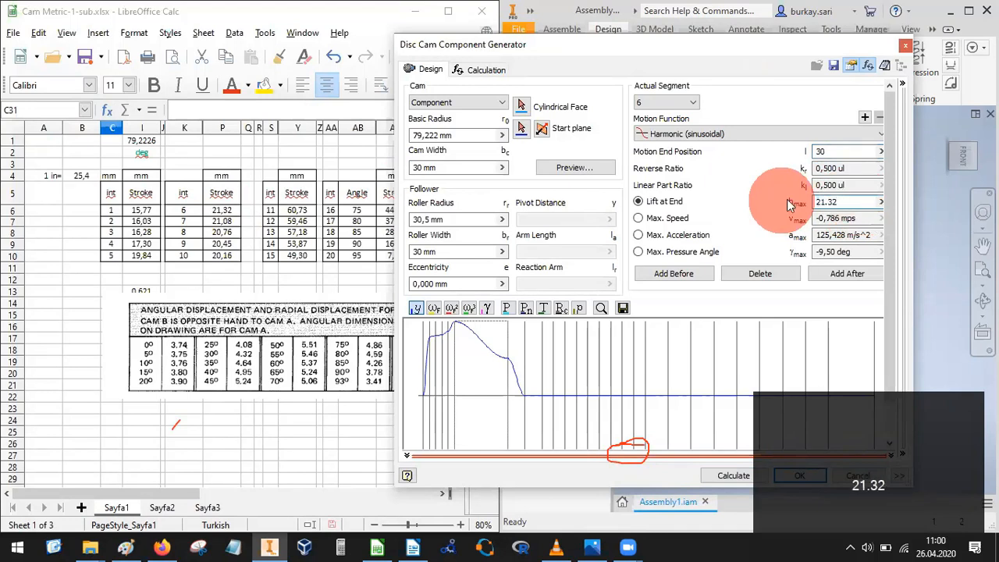
{"action": "left_click", "coordinate": [737, 476]}
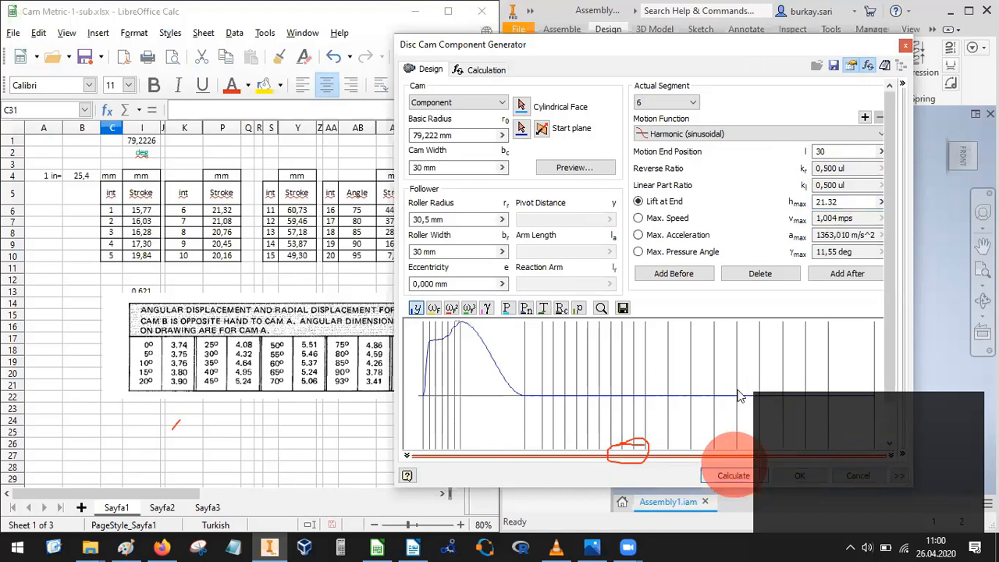
Set motion segment 7 to end at 35 deg with a lift at end of 21.08 mm, and recalculate the cam.
{"action": "left_click", "coordinate": [663, 102]}
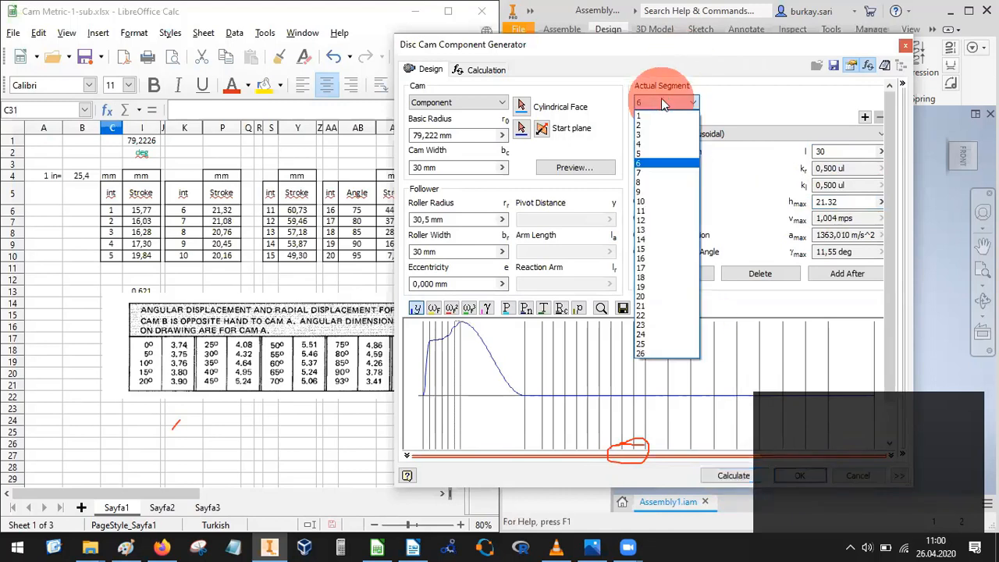
{"action": "left_click", "coordinate": [662, 174]}
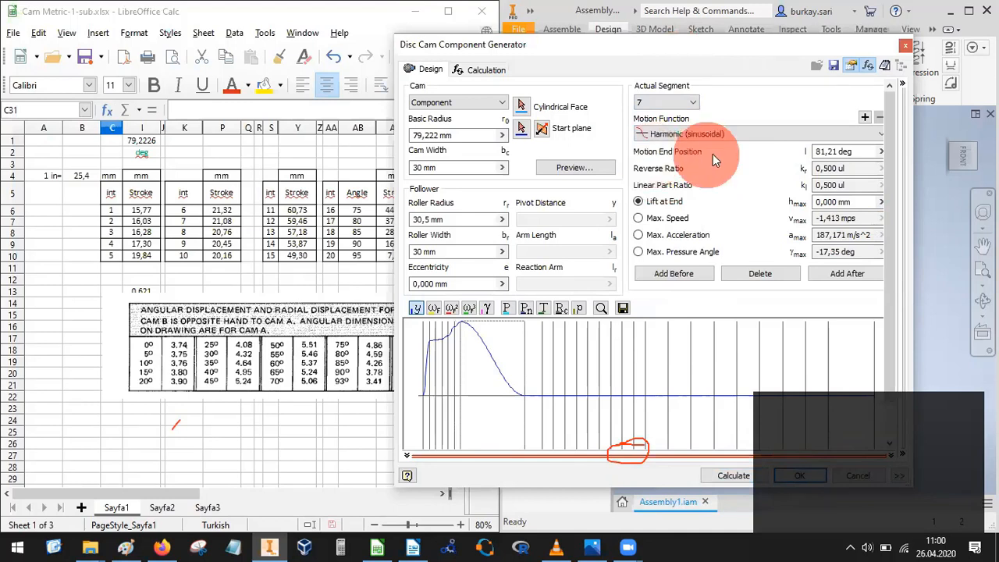
{"action": "double_click", "coordinate": [864, 151]}
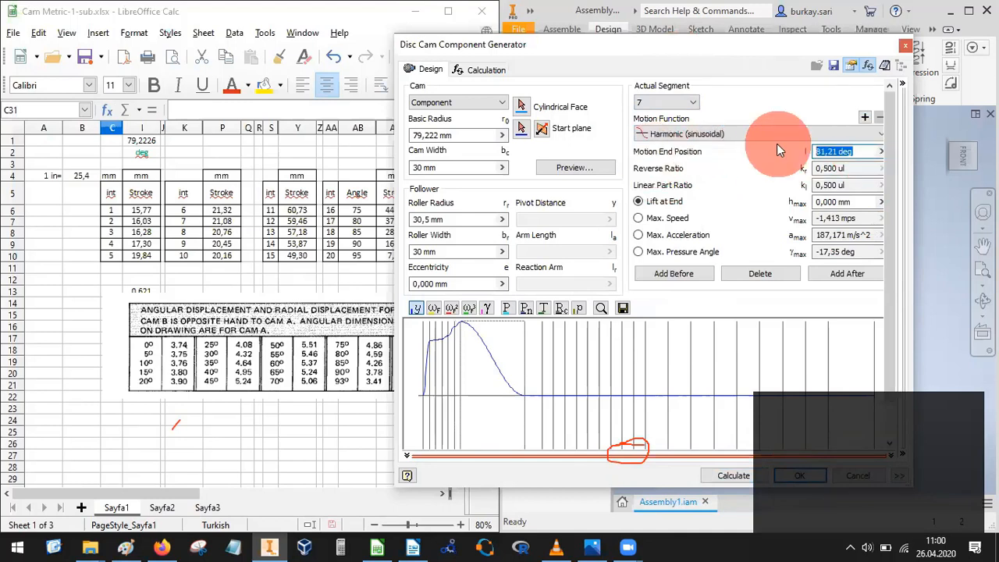
{"action": "type", "text": "35"}
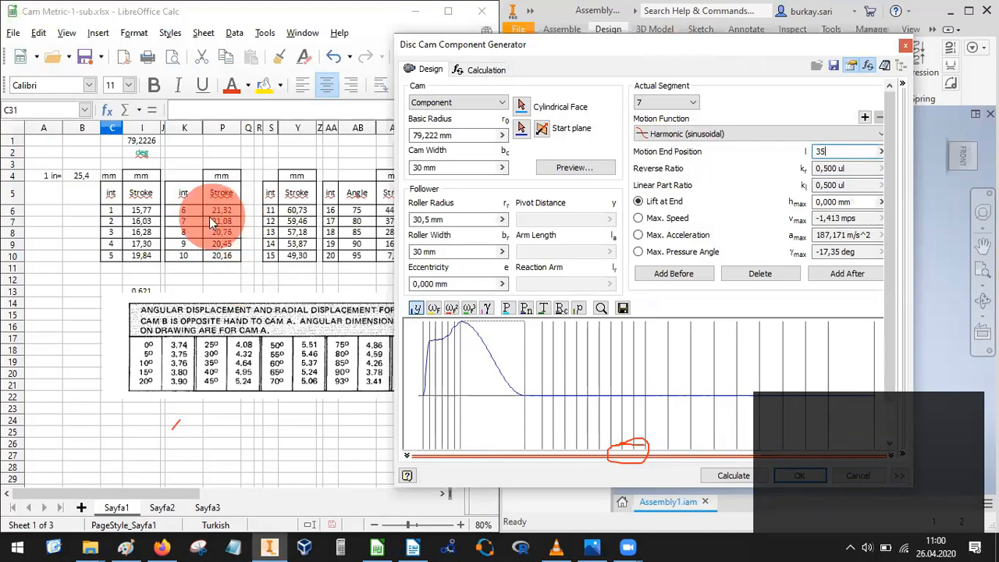
{"action": "left_click", "coordinate": [859, 202]}
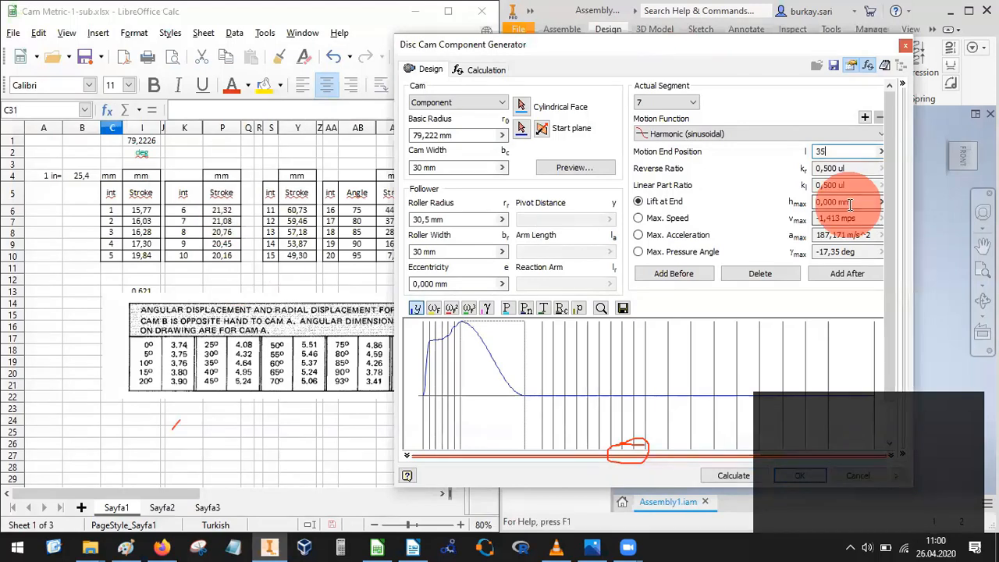
{"action": "type", "text": "21.08"}
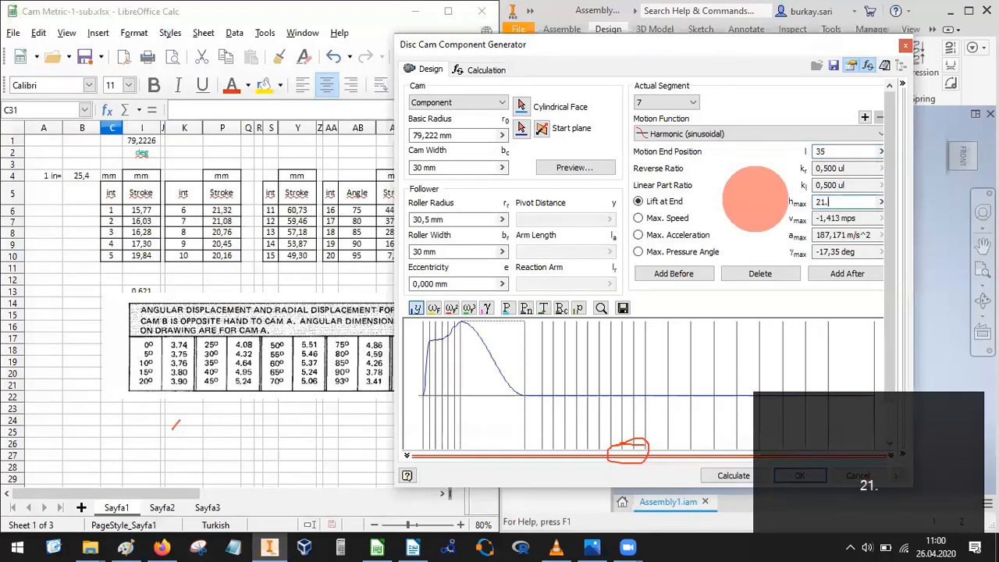
{"action": "left_click", "coordinate": [720, 473]}
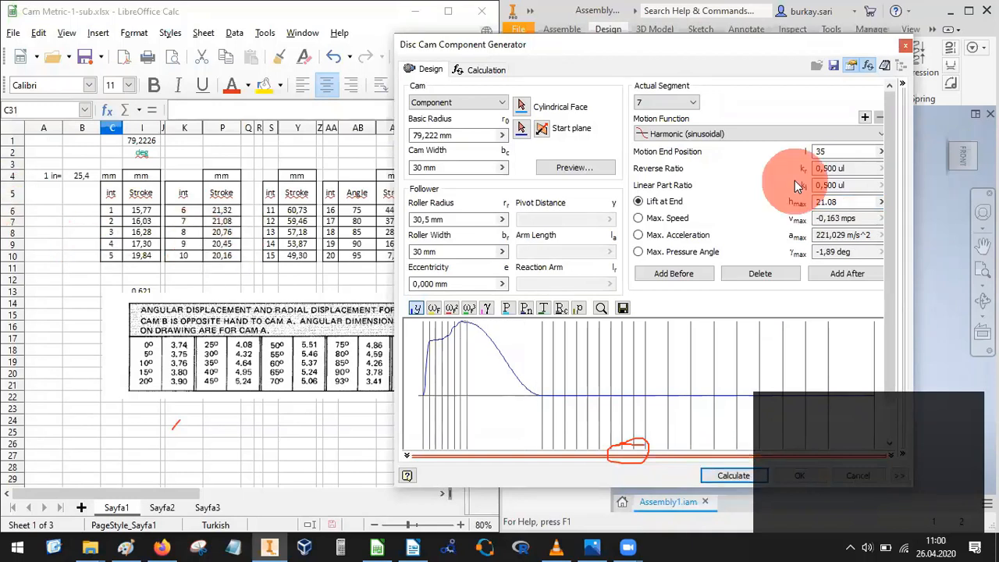
Set motion segment 8 to end at 40 deg with a lift at end of 20.76 mm, and recalculate the cam.
{"action": "left_click", "coordinate": [656, 99]}
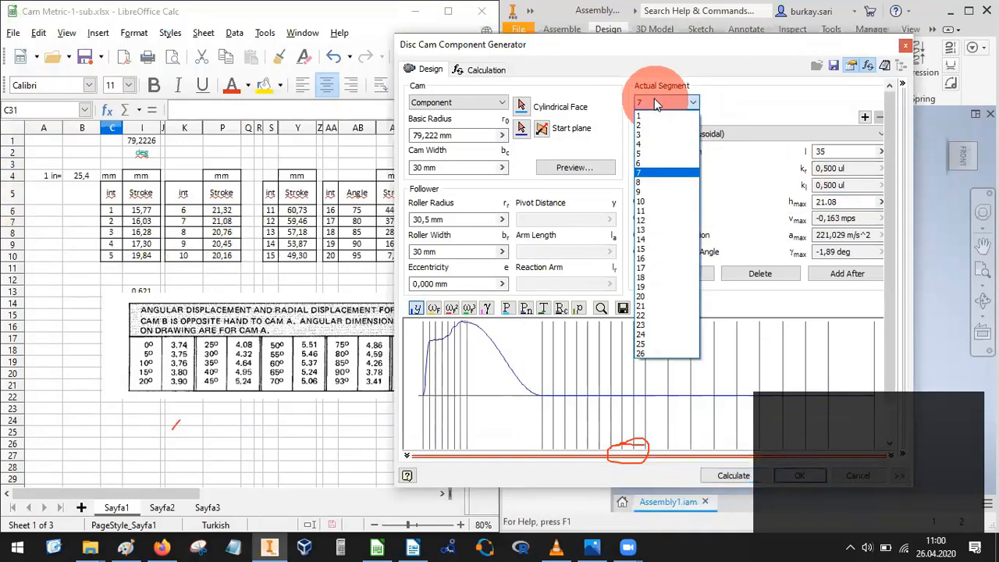
{"action": "left_click", "coordinate": [647, 182]}
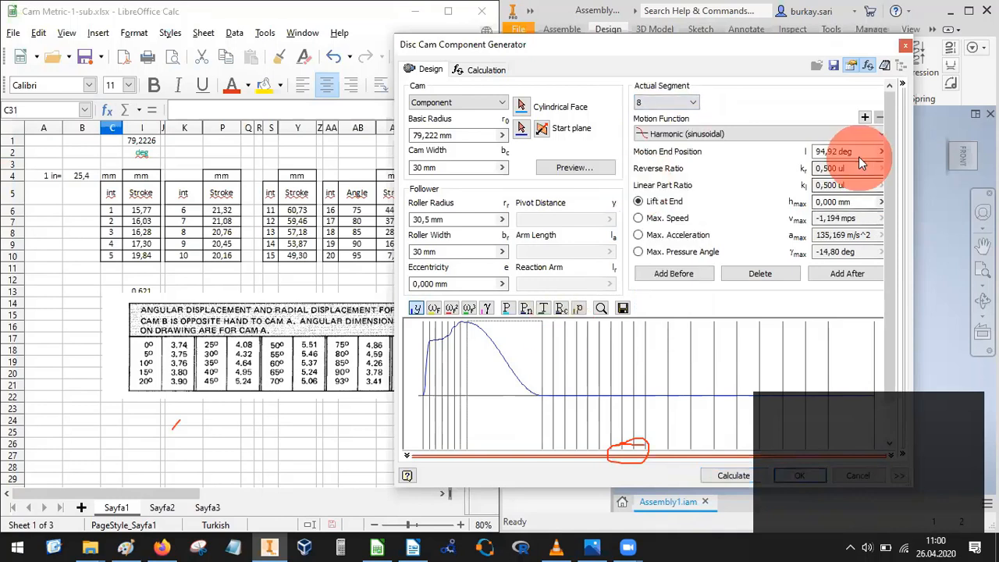
{"action": "left_click_drag", "start_coordinate": [859, 157], "coordinate": [728, 157]}
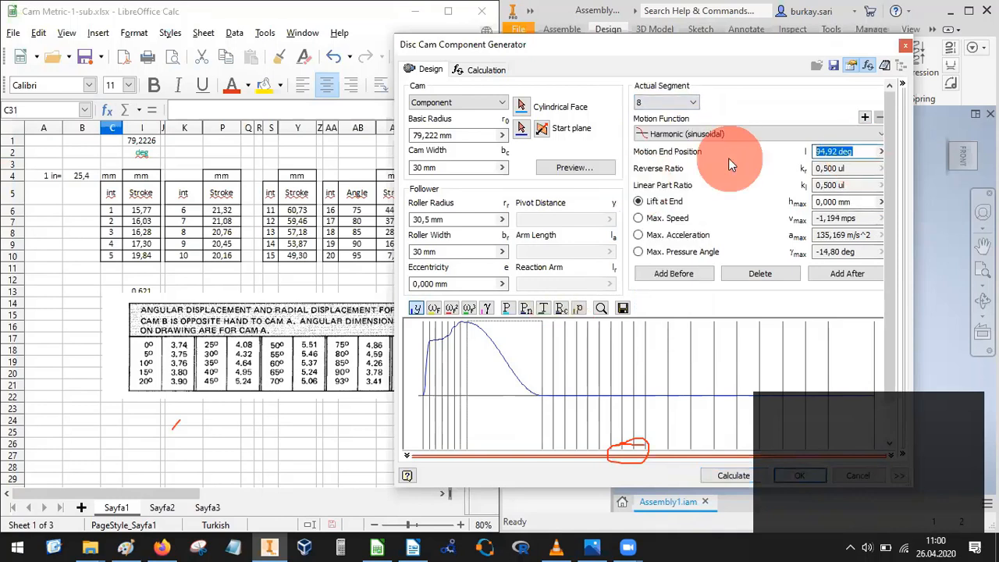
{"action": "type", "text": "40"}
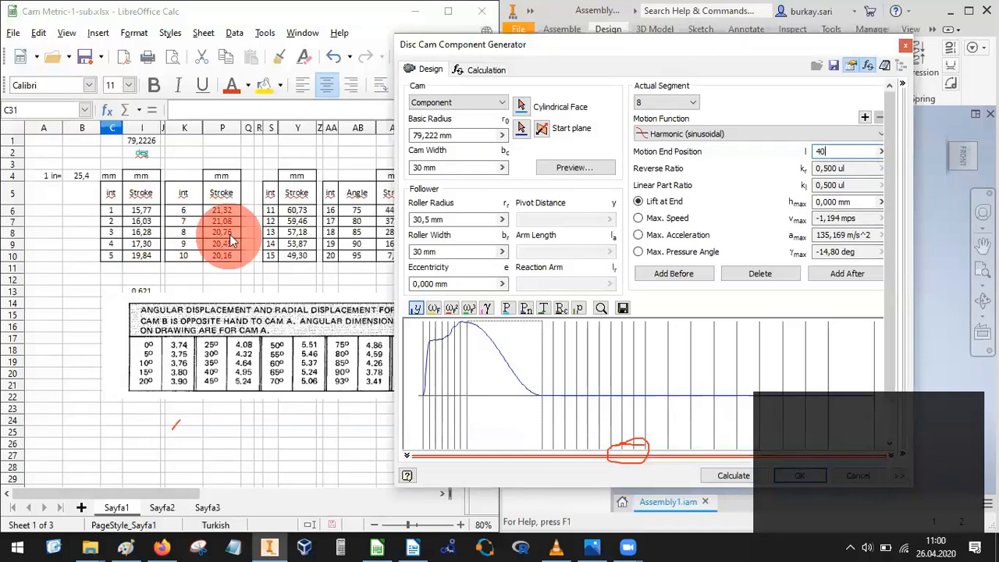
{"action": "left_click", "coordinate": [858, 202]}
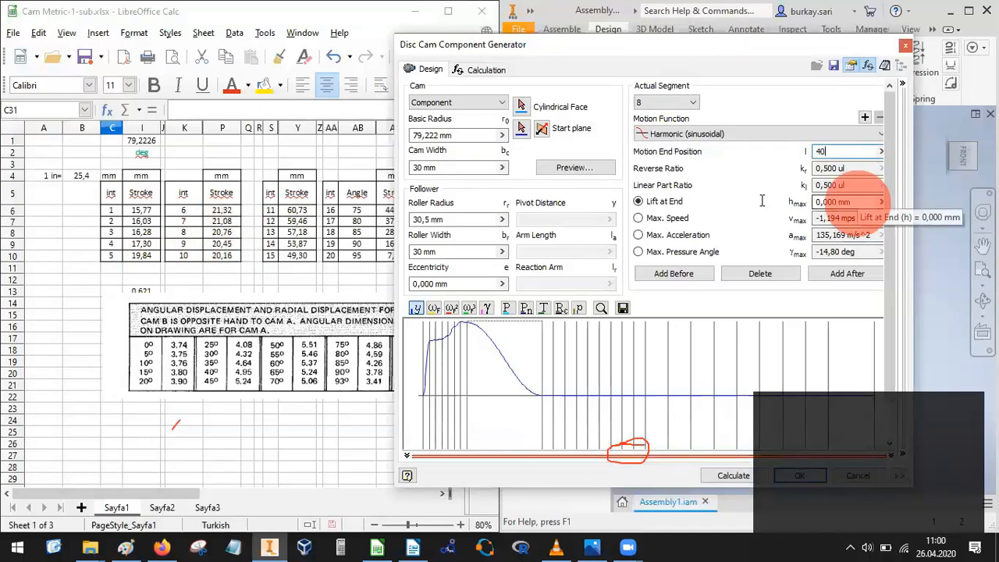
{"action": "type", "text": "20.76"}
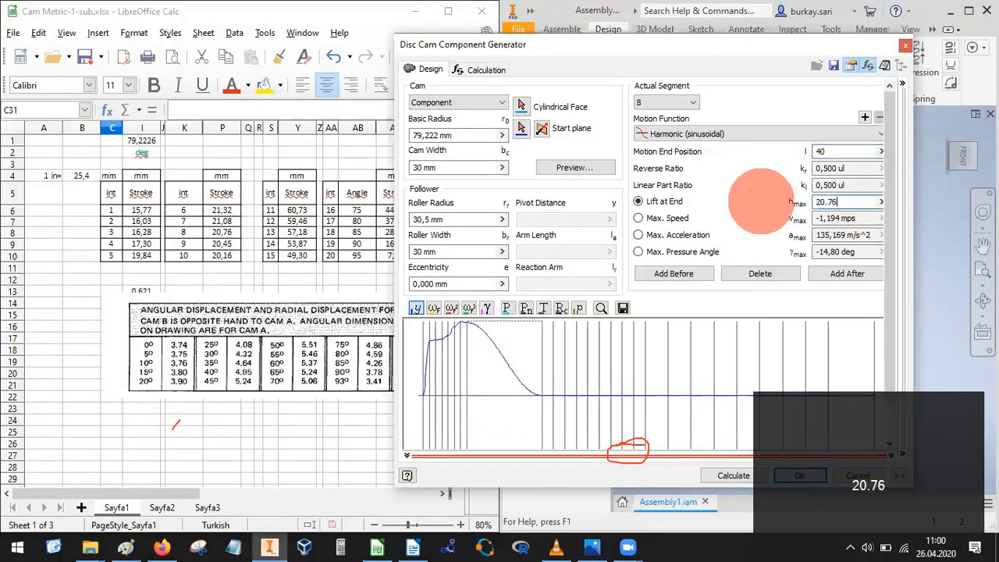
{"action": "left_click", "coordinate": [734, 475]}
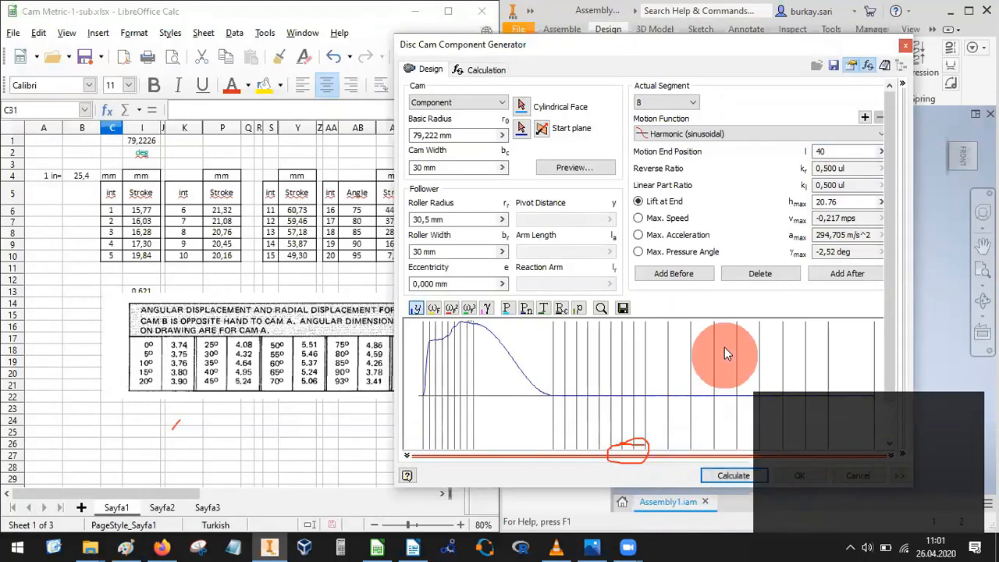
Set motion segment 9 to end at 45 deg with a lift at end of 20.45 mm, and recalculate the cam.
{"action": "left_click", "coordinate": [658, 106]}
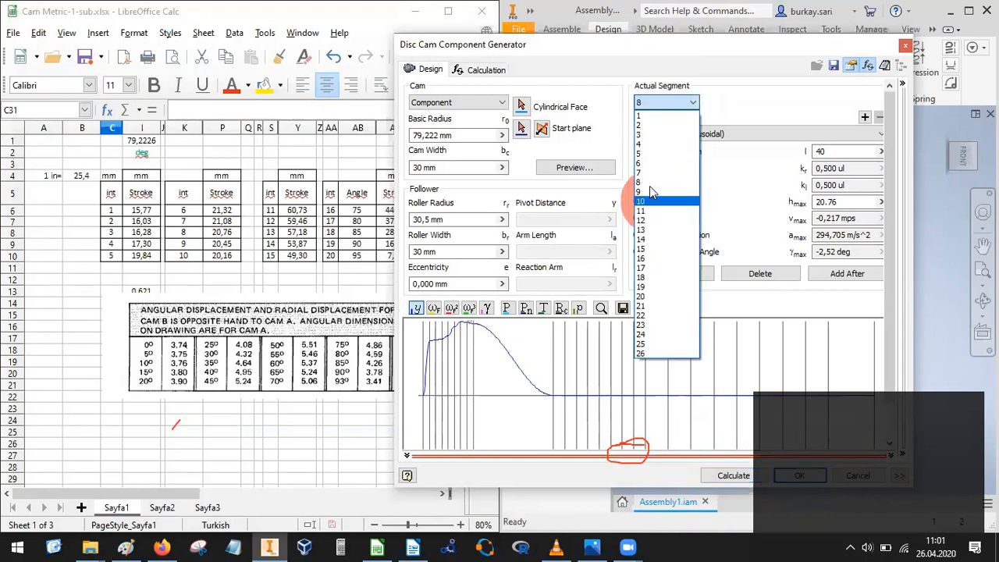
{"action": "left_click", "coordinate": [646, 185]}
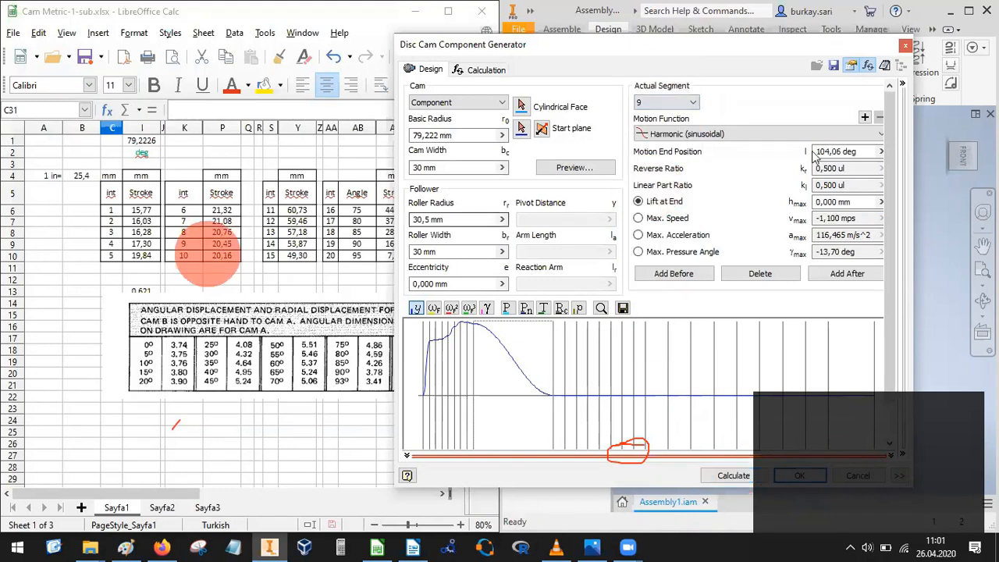
{"action": "left_click_drag", "start_coordinate": [855, 151], "coordinate": [773, 154]}
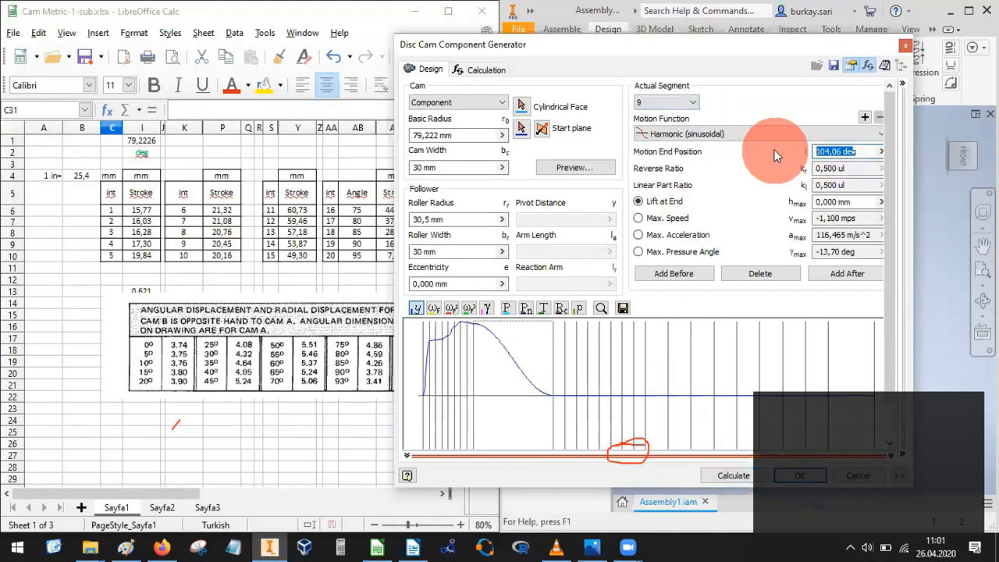
{"action": "key", "text": "Home"}
{"action": "key", "text": "Home"}
{"action": "key", "text": "Delete"}
{"action": "key", "text": "Delete"}
{"action": "key", "text": "Delete"}
{"action": "key", "text": "Delete"}
{"action": "key", "text": "Delete"}
{"action": "key", "text": "Delete"}
{"action": "key", "text": "Delete"}
{"action": "key", "text": "Delete"}
{"action": "key", "text": "Delete"}
{"action": "key", "text": "Delete"}
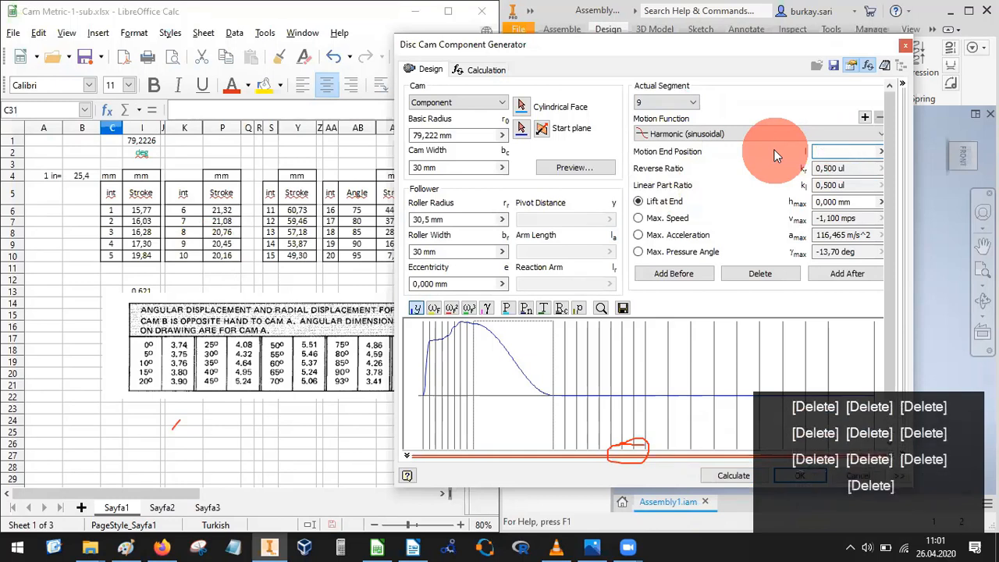
{"action": "type", "text": "45"}
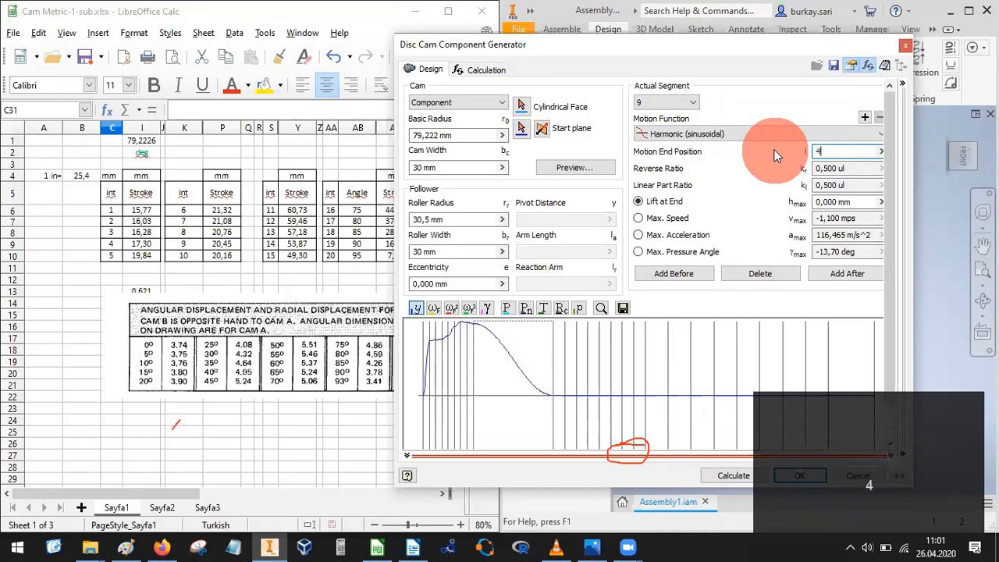
{"action": "left_click", "coordinate": [843, 203]}
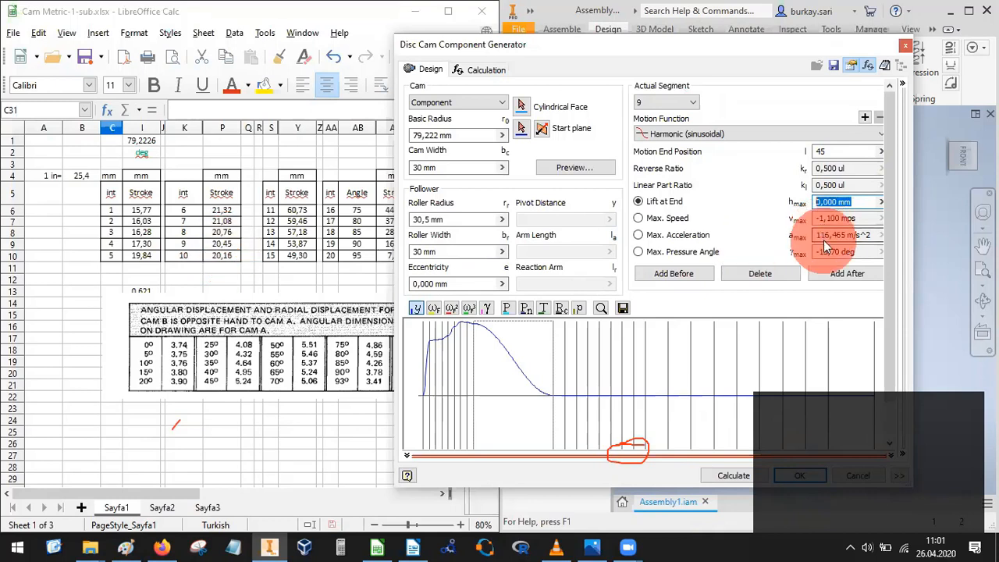
{"action": "type", "text": "2"}
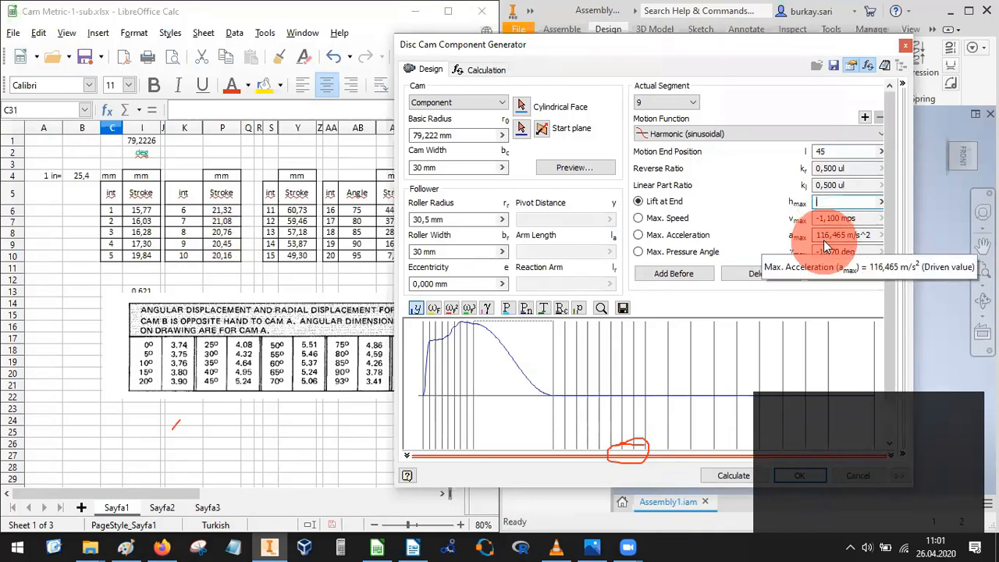
{"action": "type", "text": "0.45"}
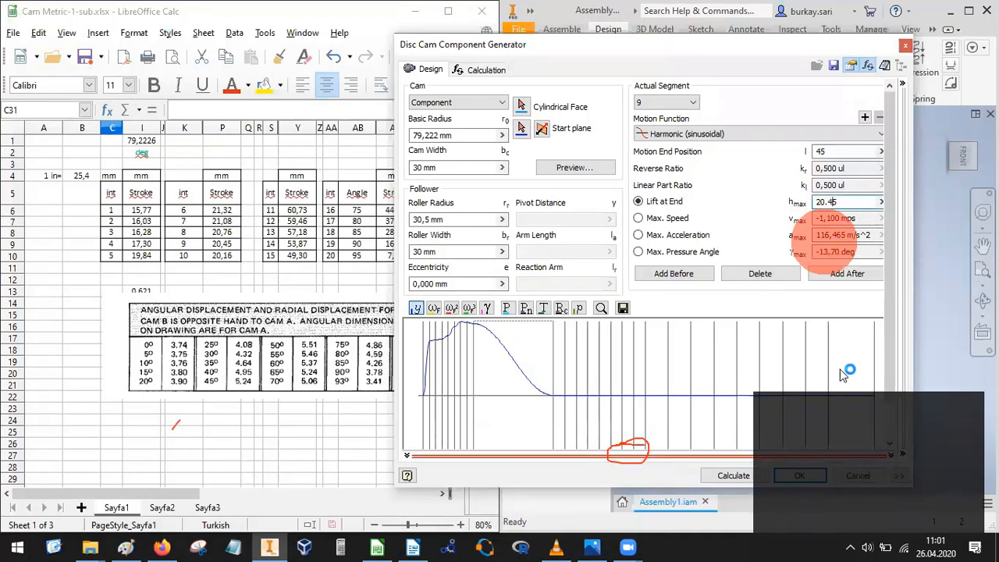
{"action": "left_click", "coordinate": [733, 476]}
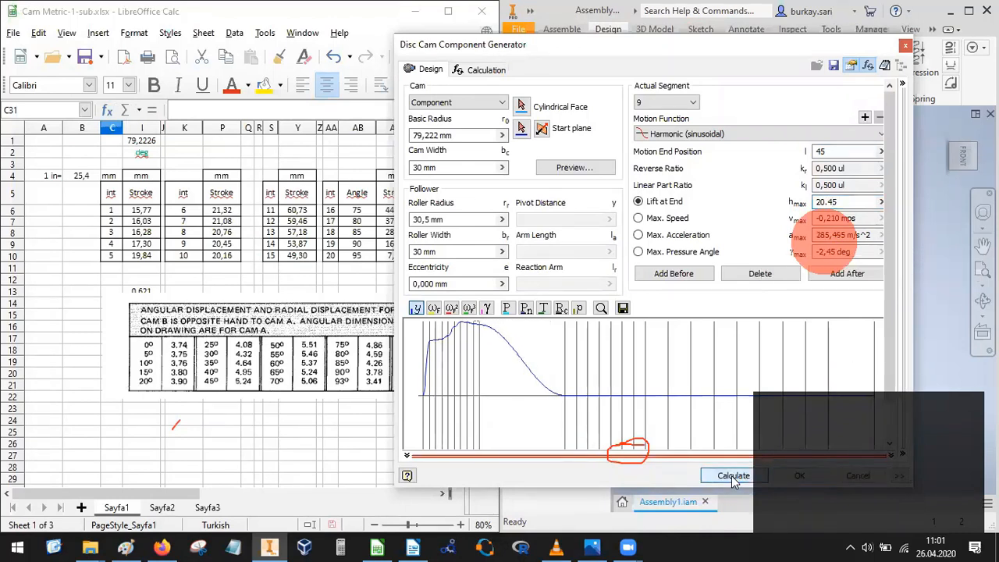
Set motion segment 10 to end at 50 deg with a lift at end of 20.16 mm, and recalculate the cam.
{"action": "left_click", "coordinate": [663, 102]}
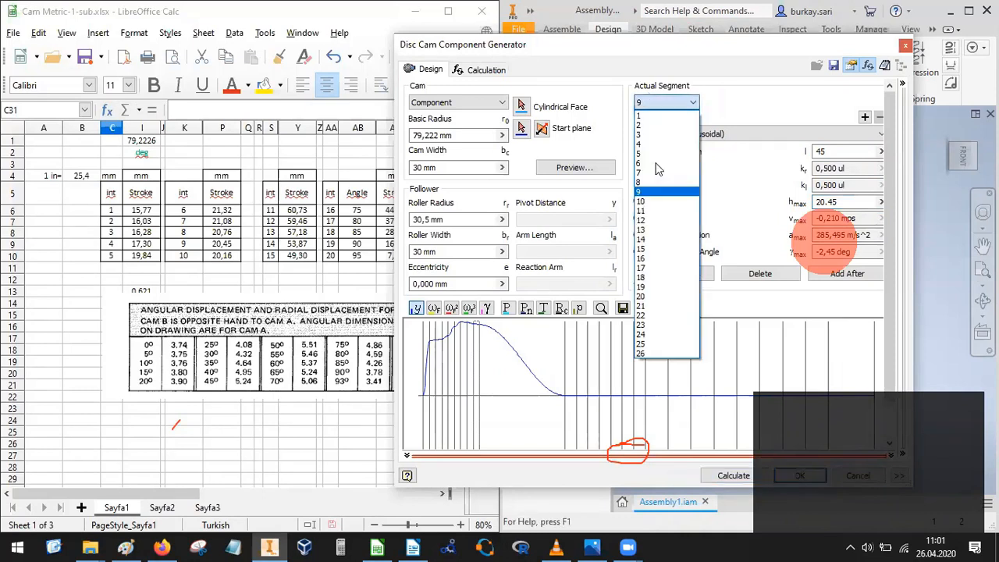
{"action": "left_click", "coordinate": [646, 203]}
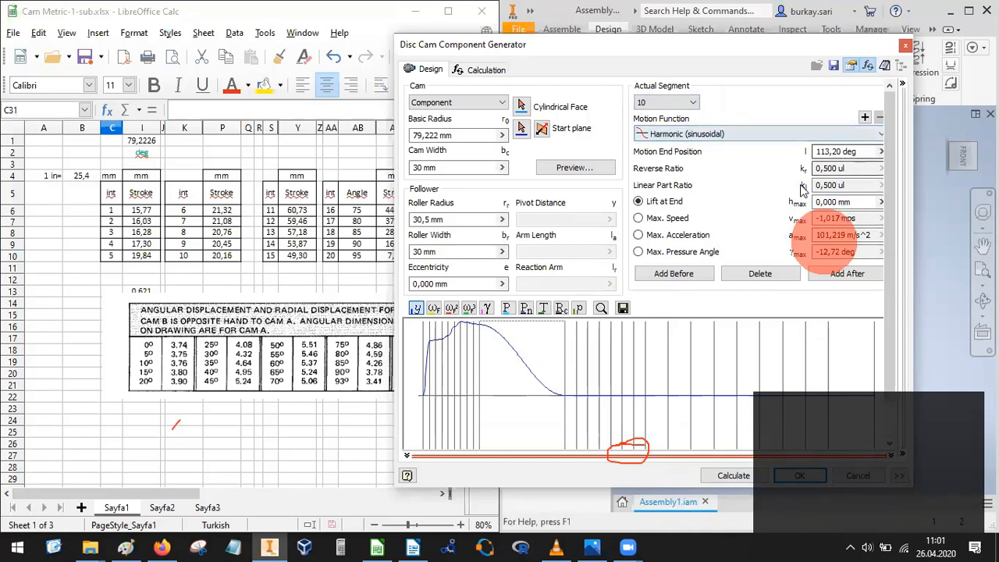
{"action": "left_click", "coordinate": [862, 151]}
{"action": "key", "text": "BackSpace"}
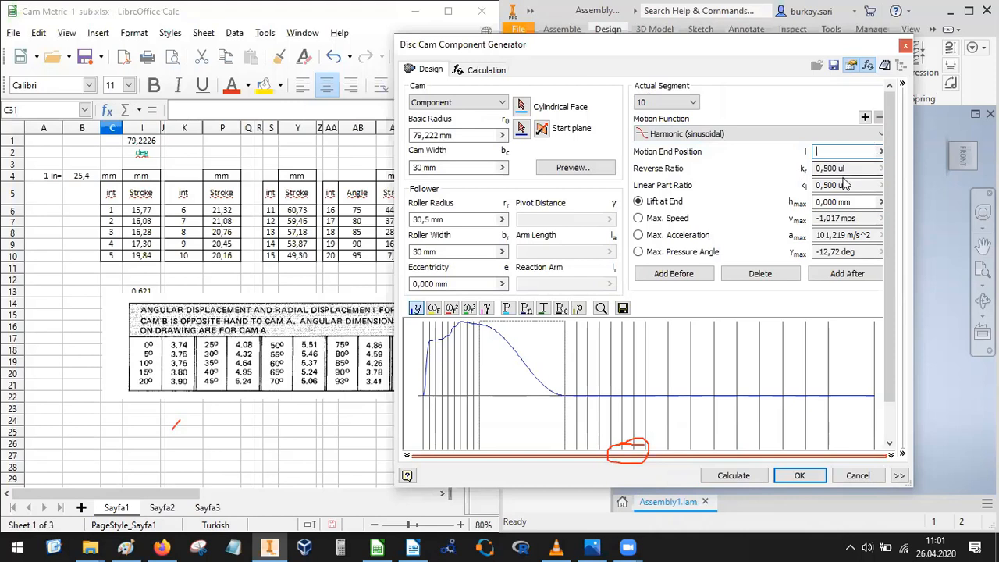
{"action": "type", "text": "50"}
{"action": "key", "text": "Tab"}
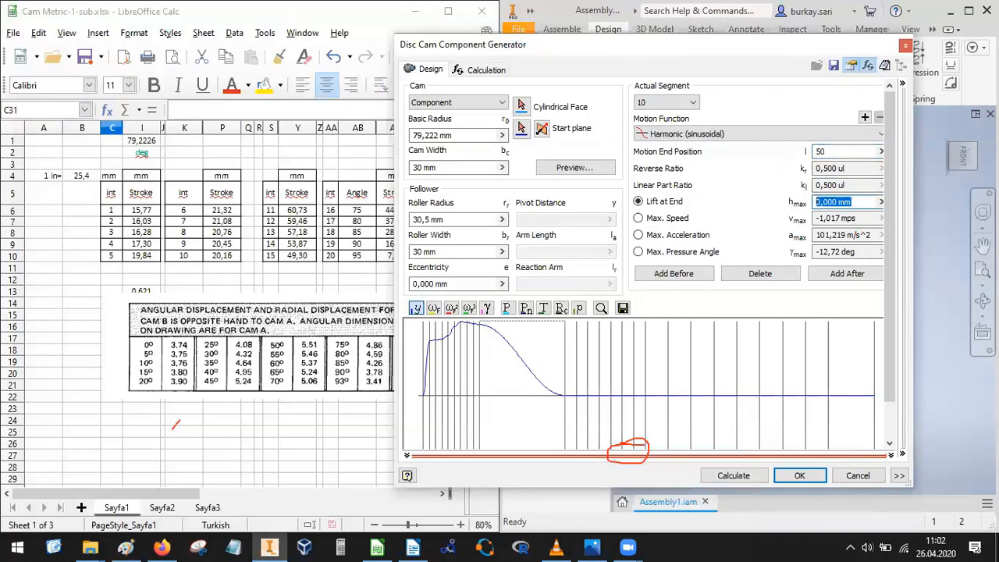
{"action": "type", "text": "20.16"}
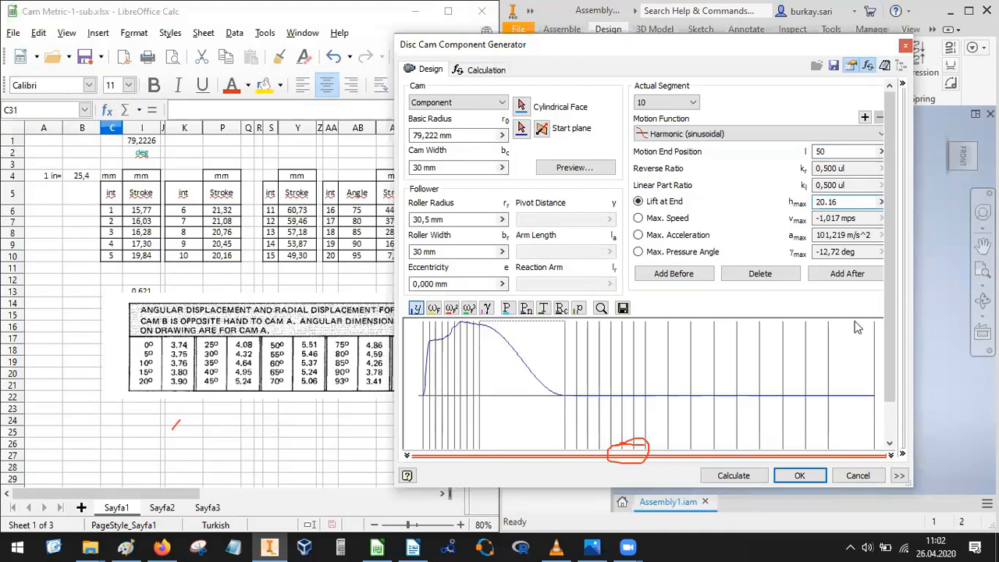
{"action": "left_click", "coordinate": [739, 479]}
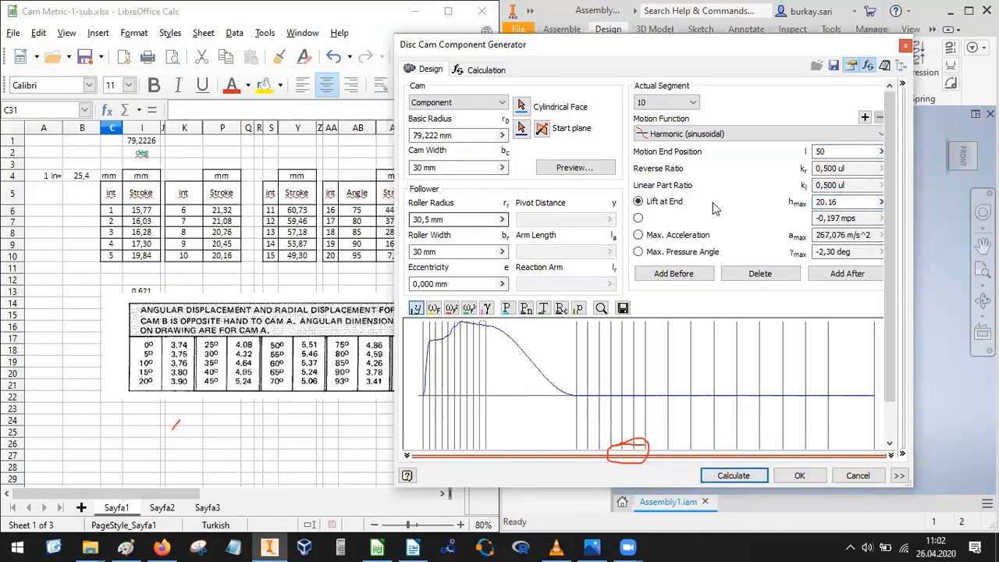
Set motion segment 11 to end at 55 deg with a lift at end of 60.73 mm, and recalculate the cam.
{"action": "left_click", "coordinate": [676, 102]}
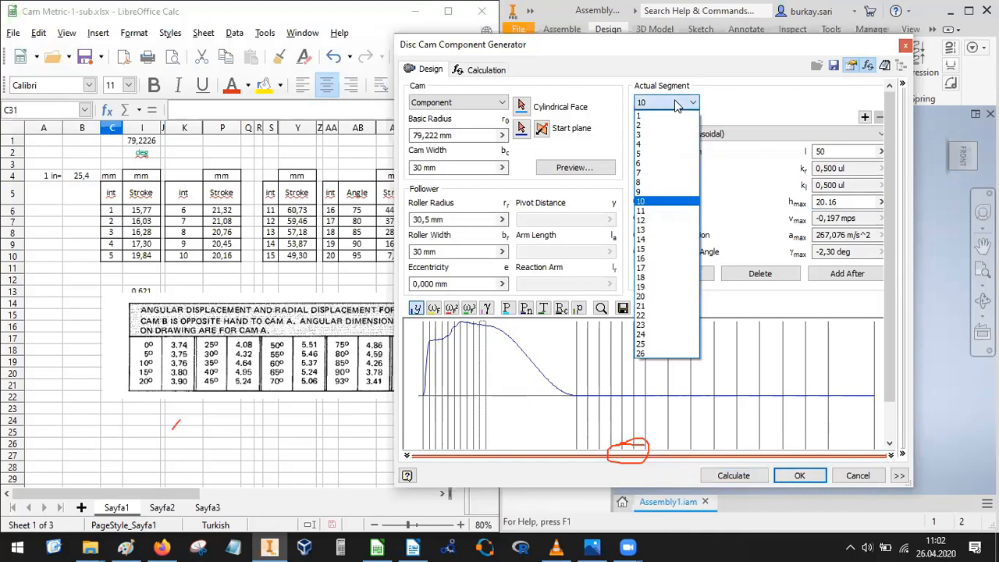
{"action": "left_click", "coordinate": [659, 212]}
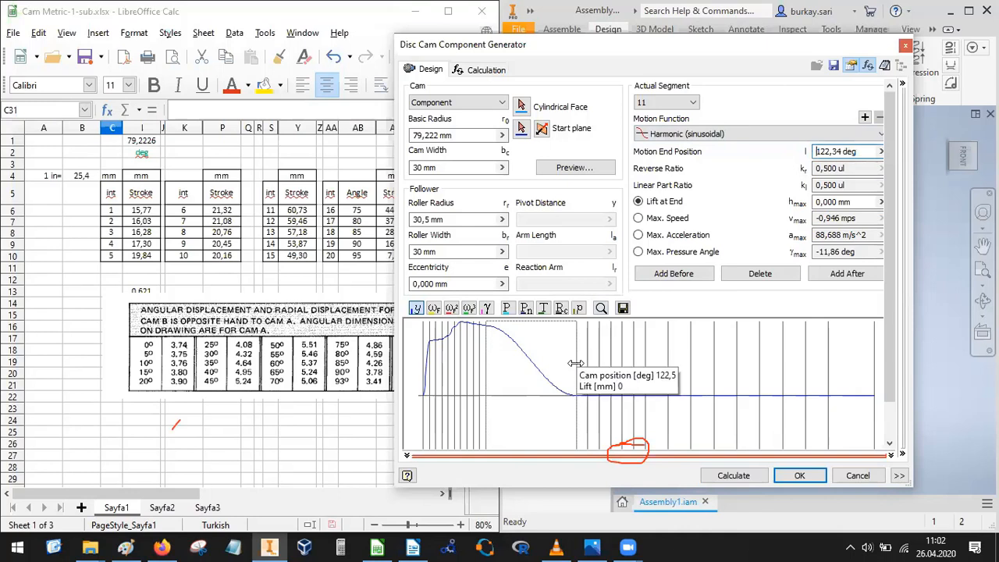
{"action": "left_click_drag", "start_coordinate": [575, 363], "coordinate": [521, 369]}
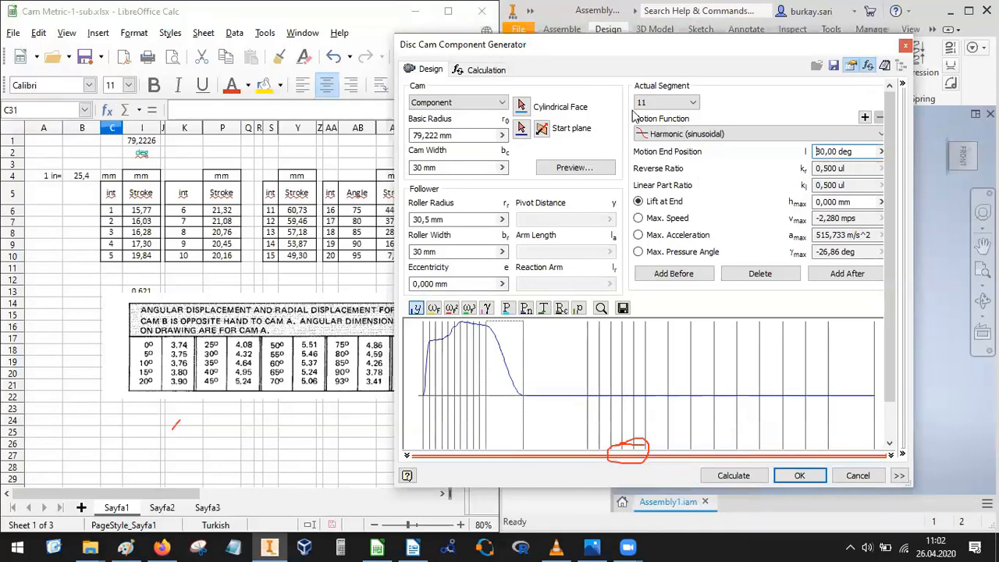
{"action": "left_click_drag", "start_coordinate": [852, 151], "coordinate": [800, 159]}
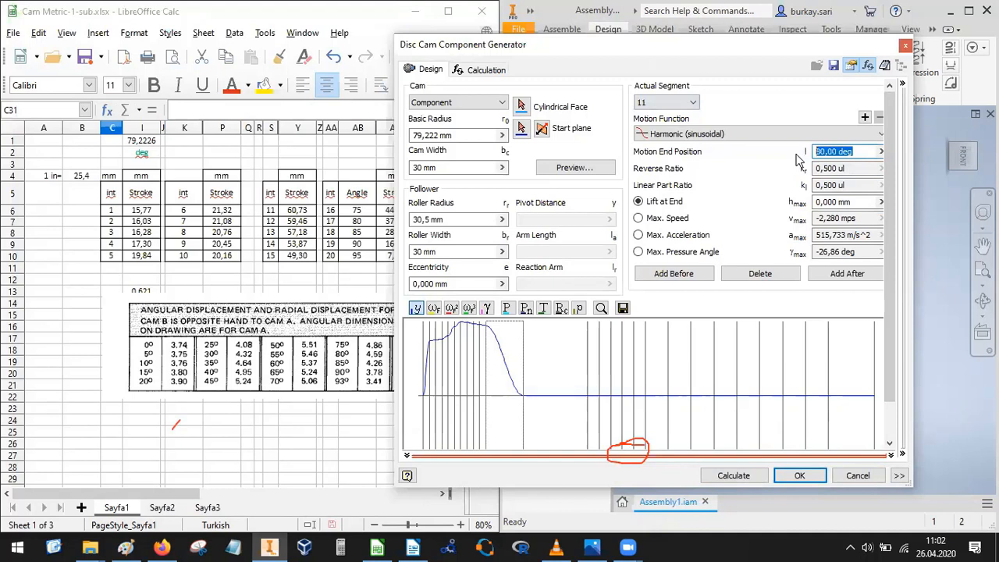
{"action": "type", "text": "55"}
{"action": "key", "text": "Tab"}
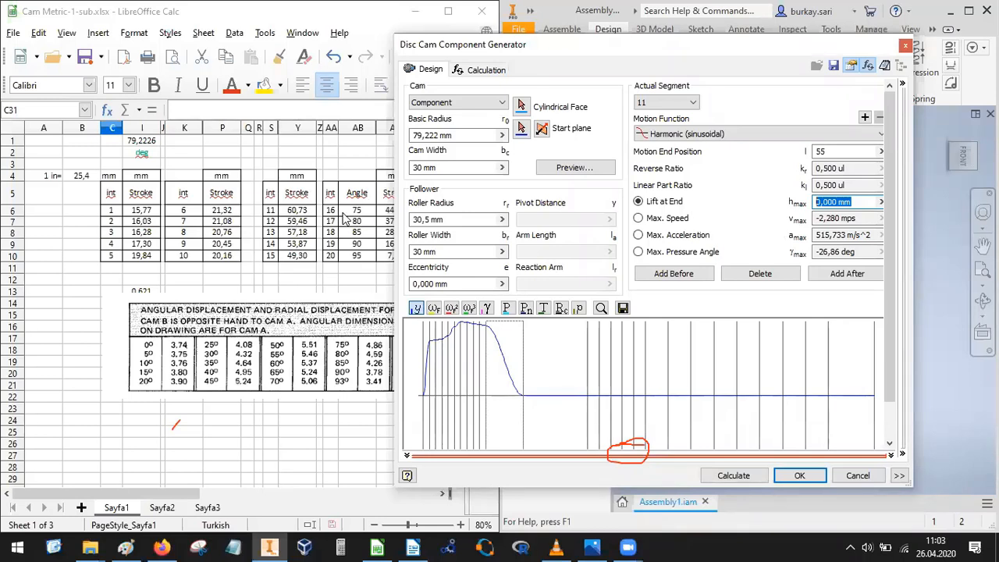
{"action": "type", "text": "60.73"}
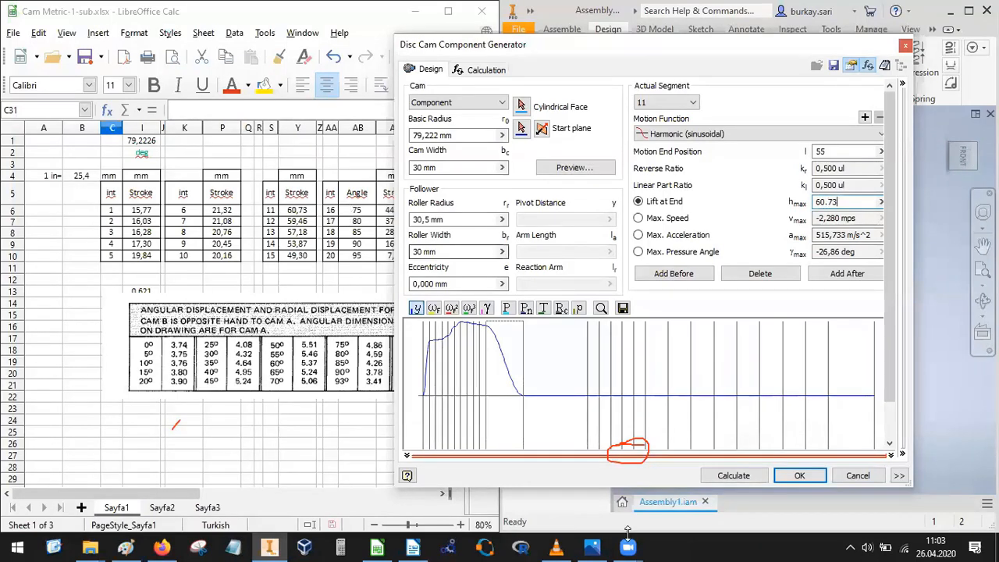
{"action": "left_click", "coordinate": [725, 477]}
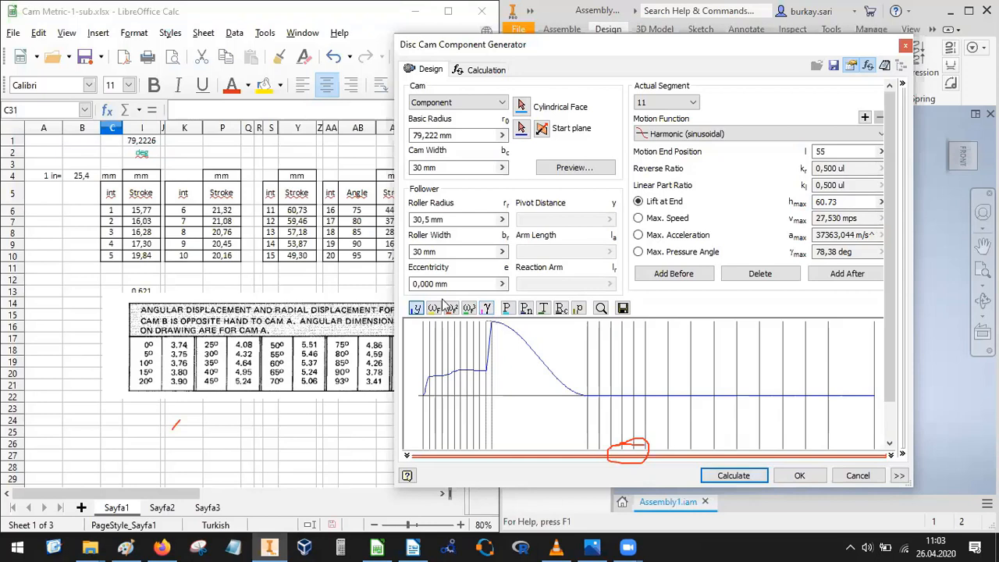
{"action": "left_click", "coordinate": [829, 154]}
{"action": "double_click", "coordinate": [829, 154]}
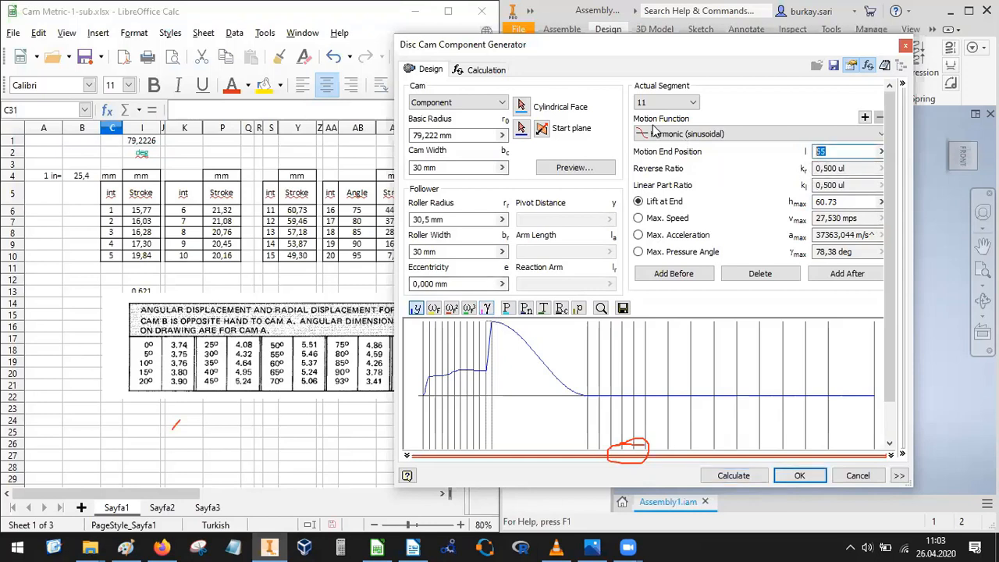
Set motion segment 12 to end at 60 deg with a lift at end of 59.46 mm, and recalculate the cam.
{"action": "left_click", "coordinate": [666, 102]}
{"action": "left_click", "coordinate": [670, 220]}
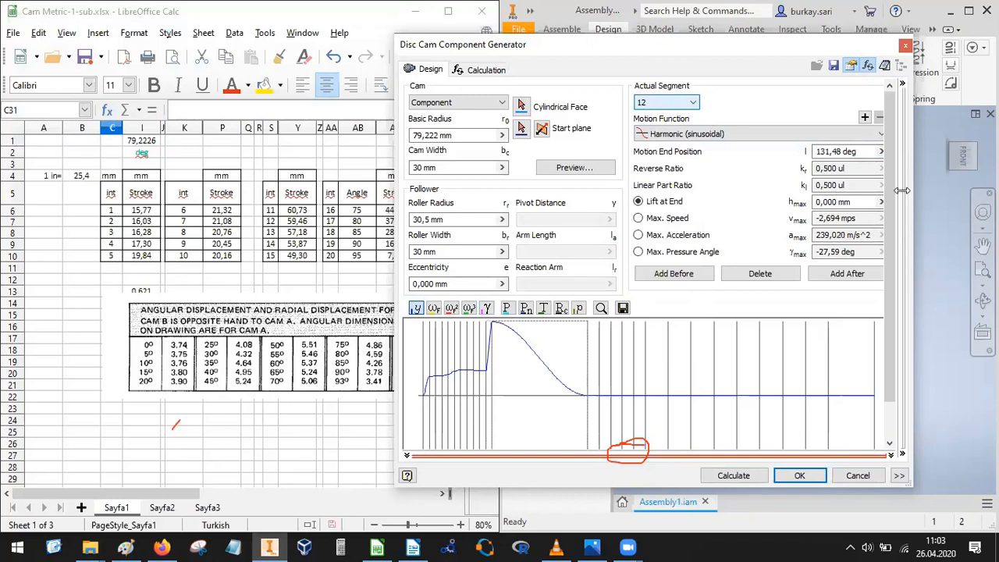
{"action": "double_click", "coordinate": [840, 151]}
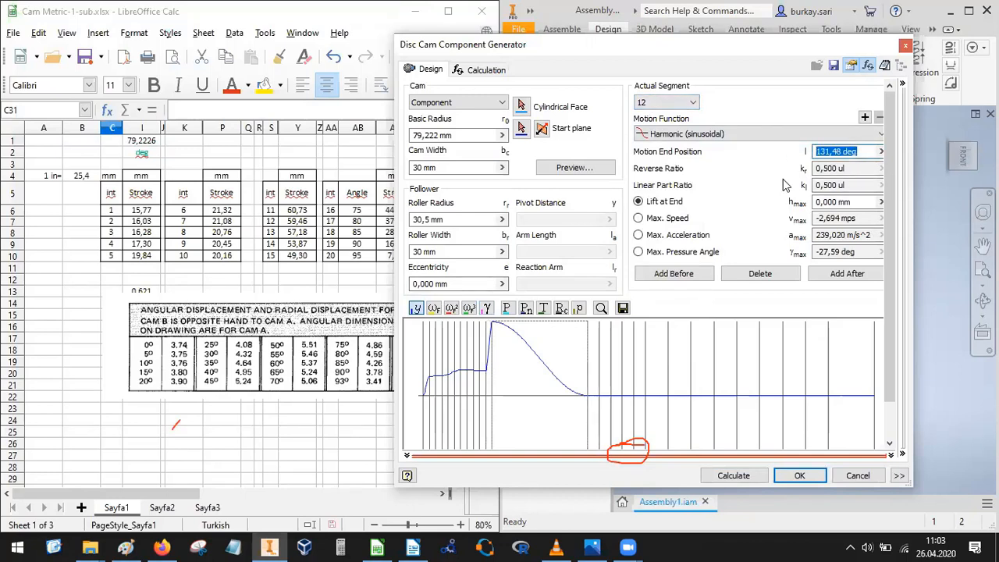
{"action": "type", "text": "60"}
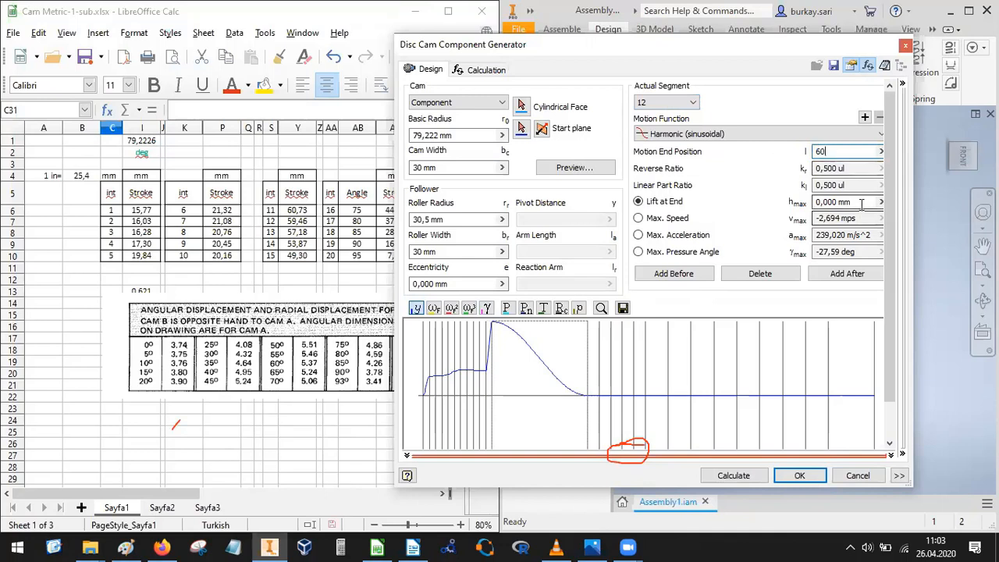
{"action": "left_click_drag", "start_coordinate": [854, 203], "coordinate": [806, 203]}
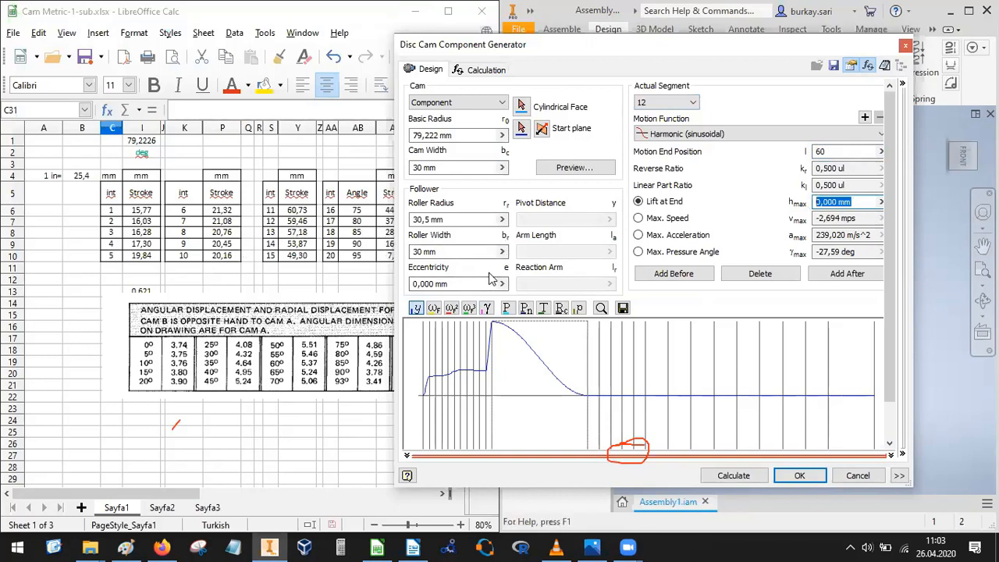
{"action": "type", "text": "59,46"}
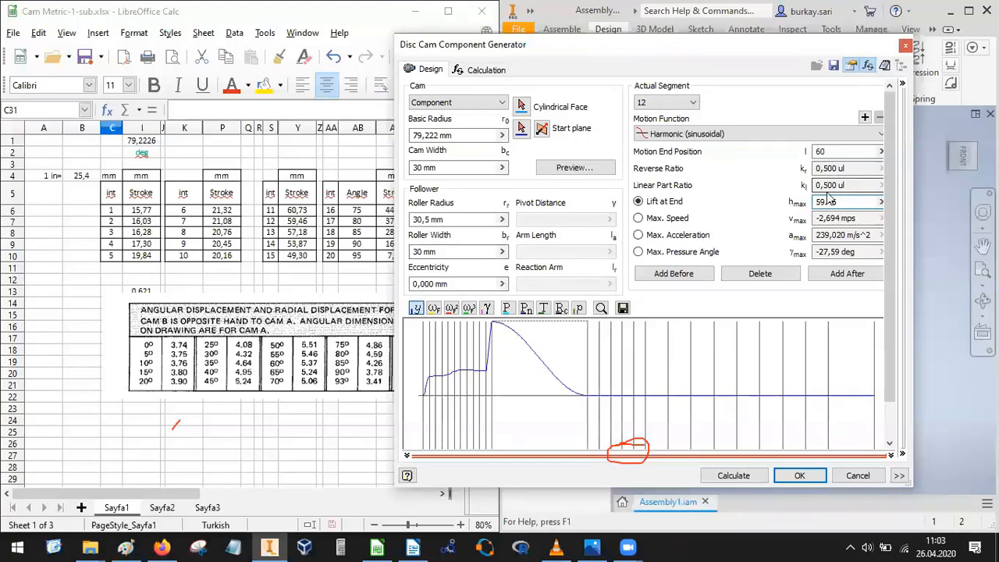
{"action": "left_click", "coordinate": [737, 477]}
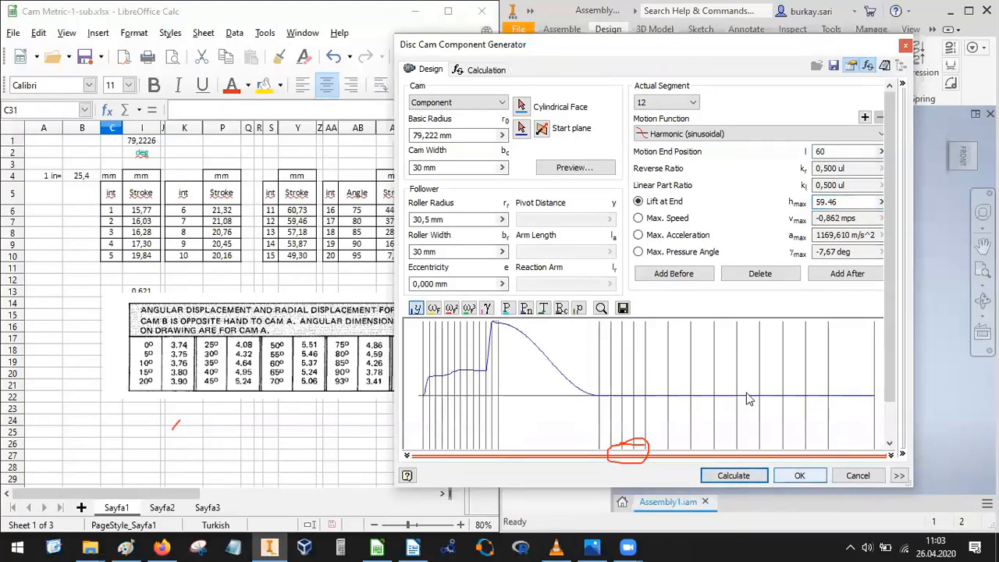
Bring the cam spreadsheet's remaining angle and stroke columns, up to interval 25, into view for reading.
{"action": "left_click", "coordinate": [658, 104]}
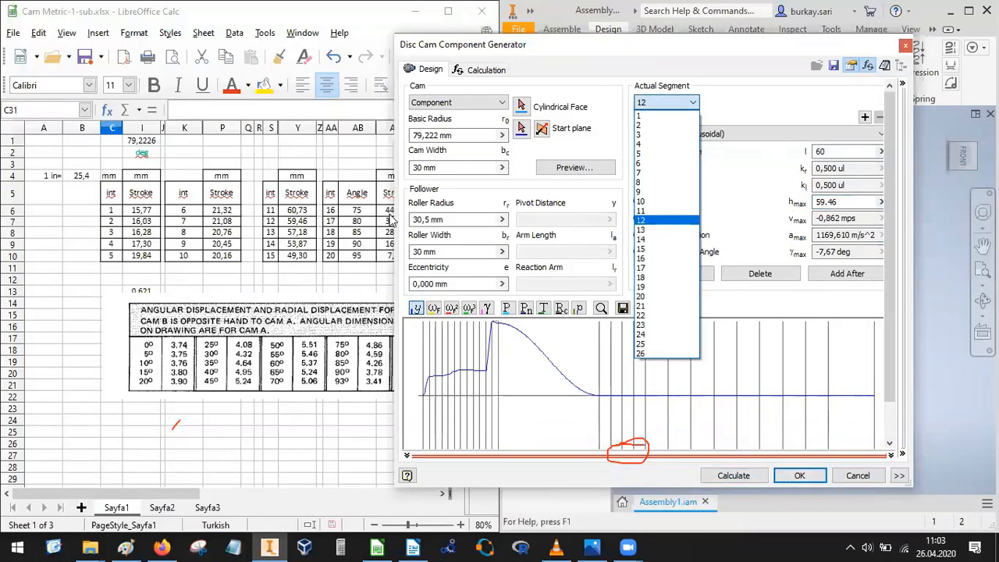
{"action": "left_click", "coordinate": [270, 205]}
{"action": "key", "text": "Right"}
{"action": "key", "text": "Right"}
{"action": "key", "text": "Right"}
{"action": "key", "text": "Right"}
{"action": "key", "text": "Right"}
{"action": "key", "text": "Right"}
{"action": "key", "text": "Right"}
{"action": "key", "text": "Right"}
{"action": "key", "text": "Right"}
{"action": "key", "text": "Right"}
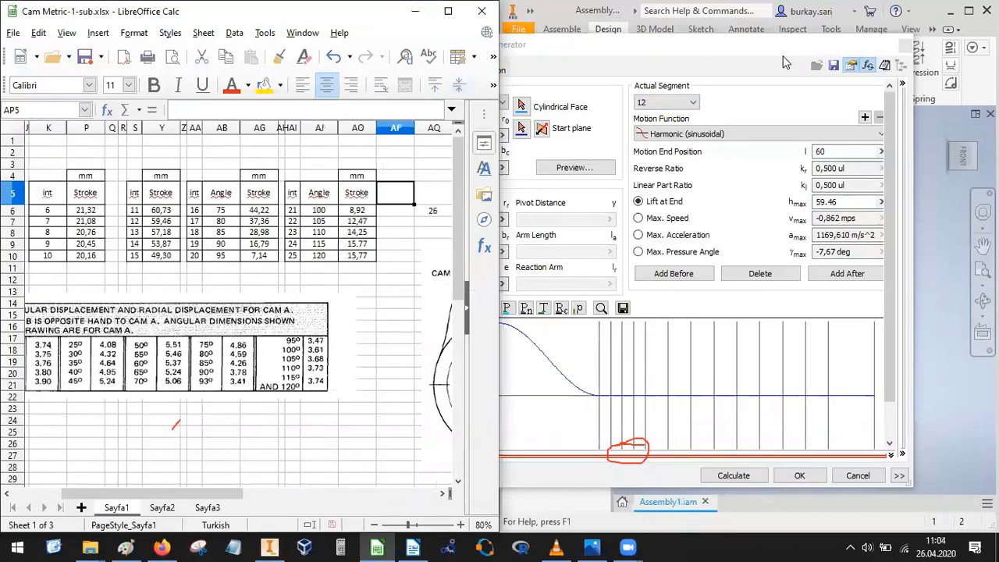
Run PxKeystrokesUi.exe from the desktop as administrator, dismiss its notice, and bring Inventor and the cam spreadsheet back on screen.
{"action": "left_click", "coordinate": [950, 11]}
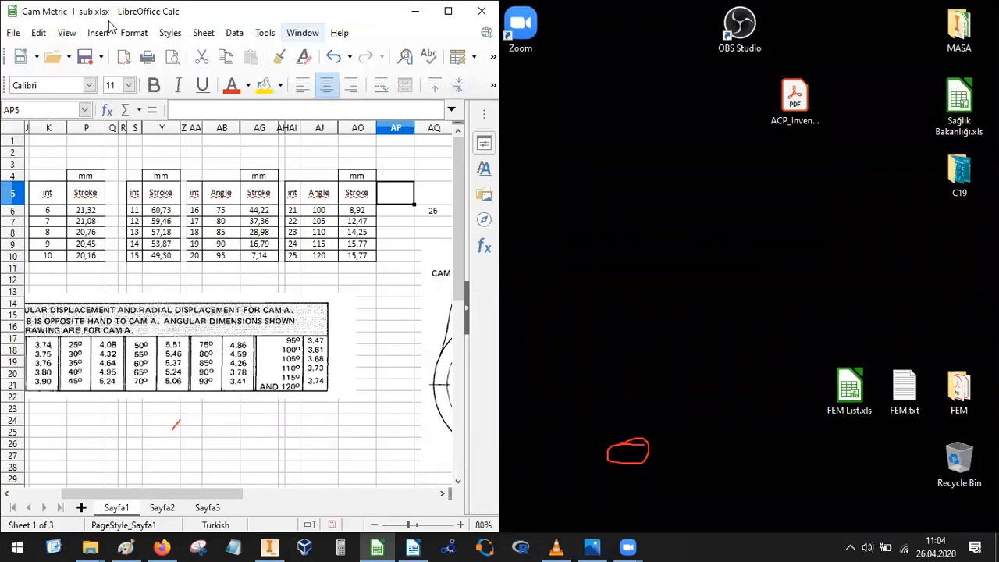
{"action": "key", "text": "super+d"}
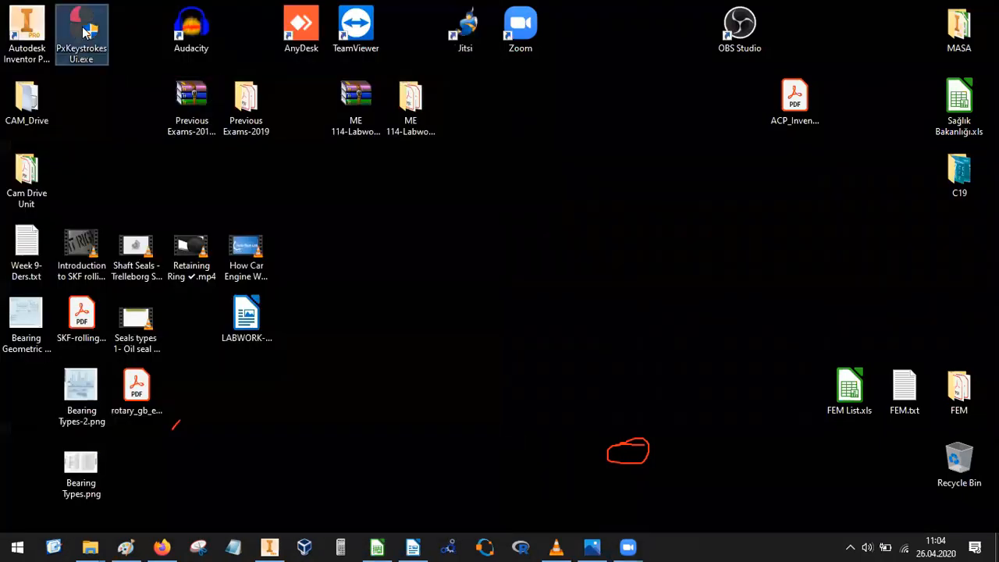
{"action": "right_click", "coordinate": [85, 31]}
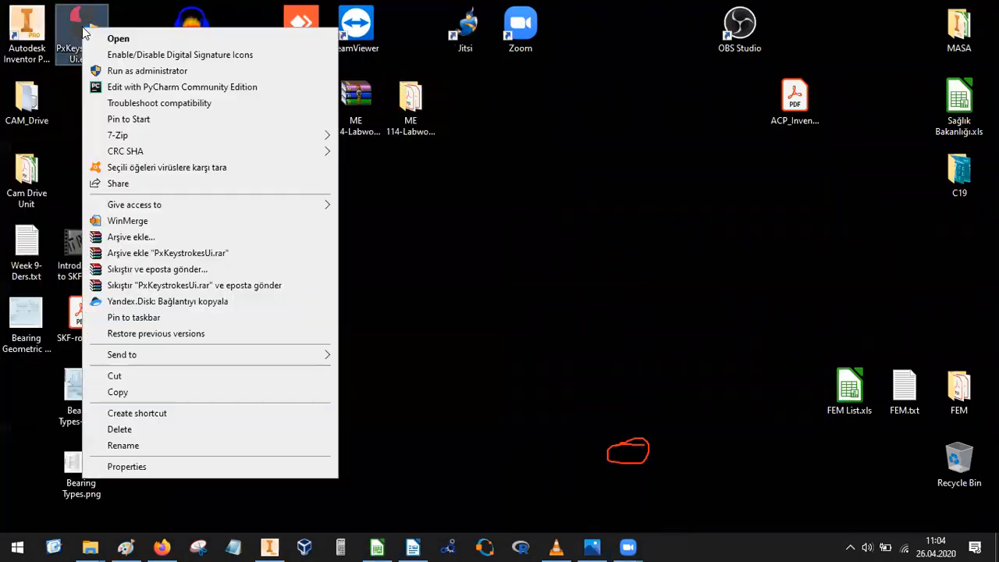
{"action": "left_click", "coordinate": [161, 73]}
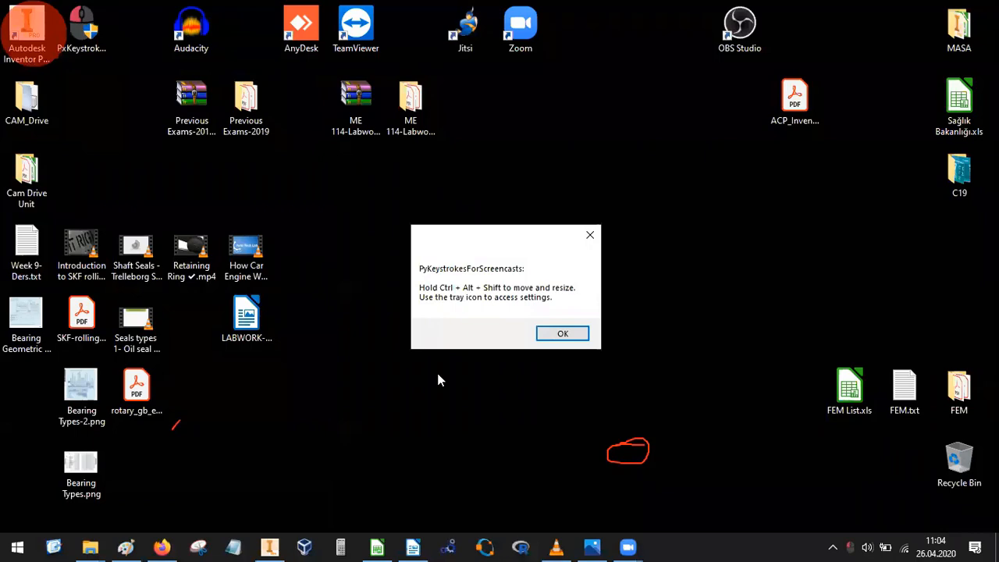
{"action": "left_click", "coordinate": [559, 334]}
{"action": "left_click", "coordinate": [270, 539]}
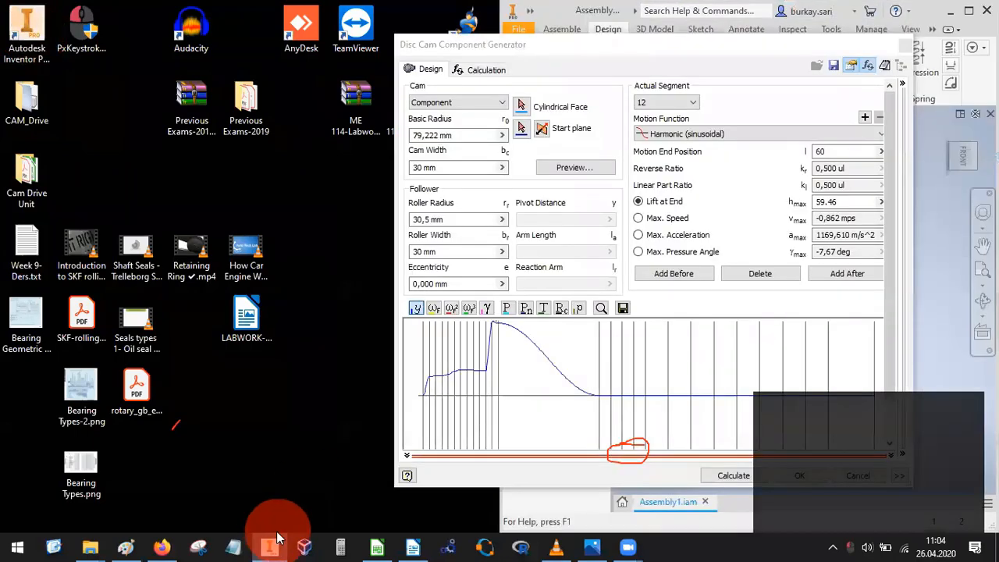
{"action": "left_click", "coordinate": [377, 547]}
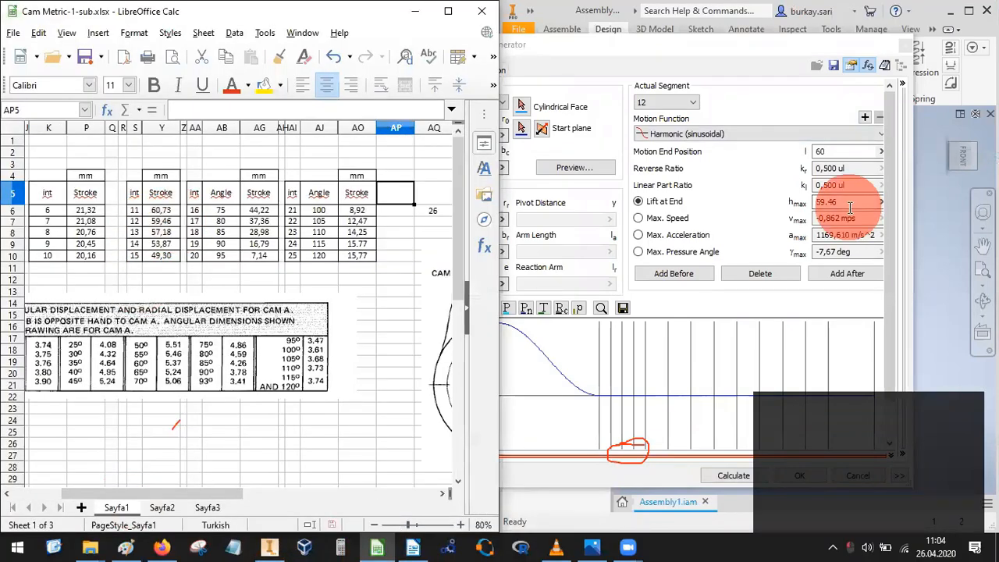
Set motion segment 13 to end at 65 deg with a lift at end of 57.18 mm, and recalculate the cam.
{"action": "left_click", "coordinate": [734, 475]}
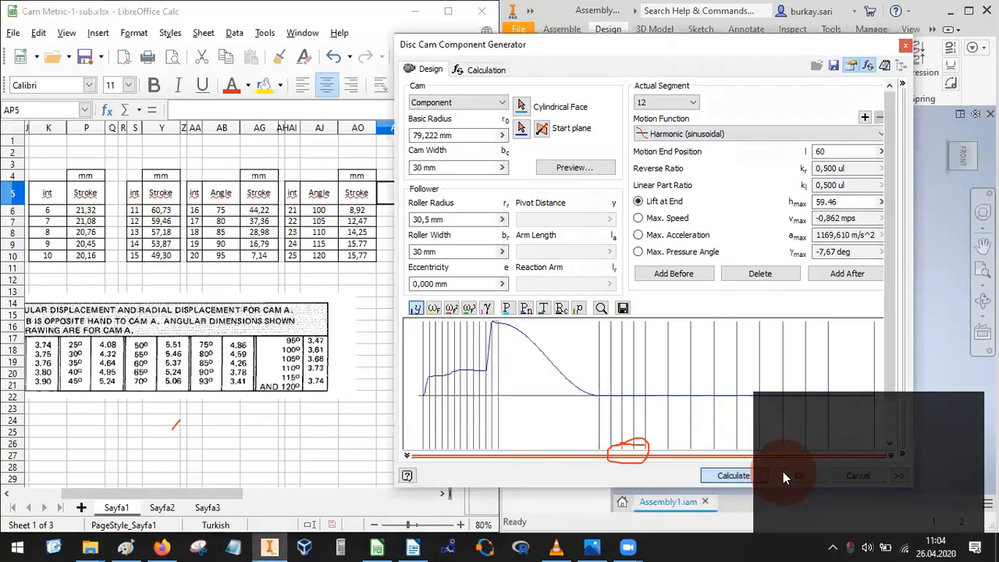
{"action": "left_click", "coordinate": [679, 102]}
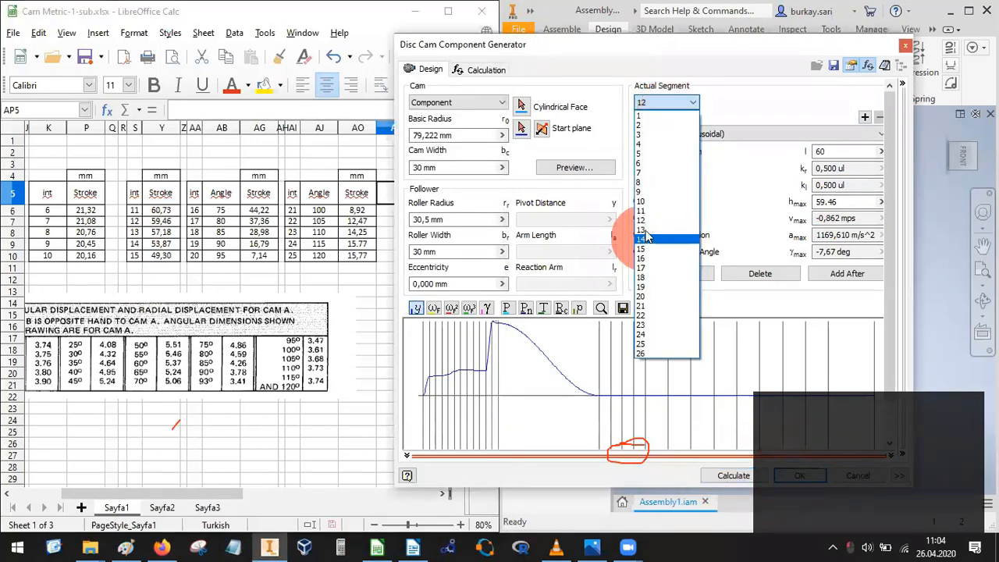
{"action": "left_click", "coordinate": [641, 230]}
{"action": "left_click_drag", "start_coordinate": [858, 151], "coordinate": [794, 156]}
{"action": "type", "text": "65"}
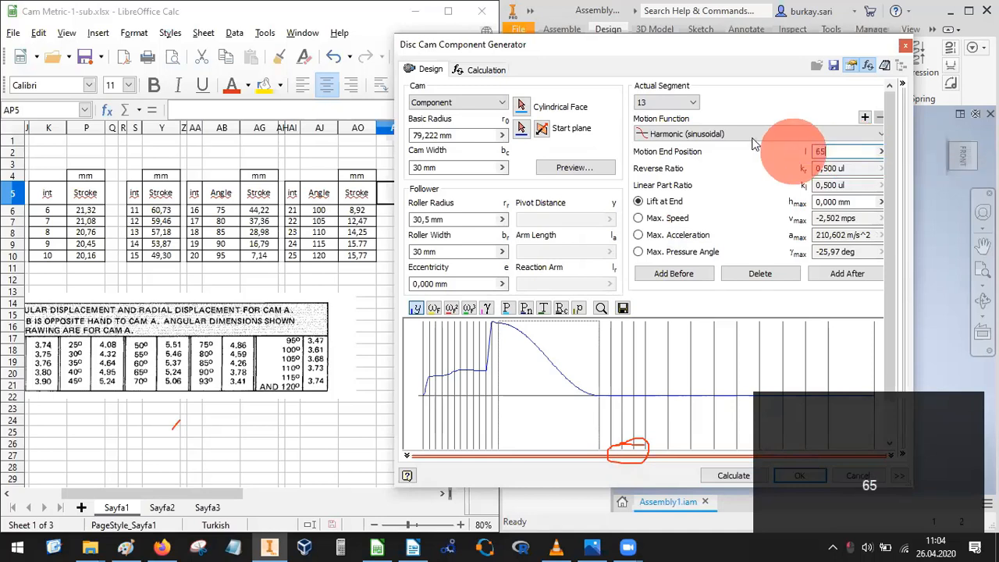
{"action": "left_click", "coordinate": [857, 202]}
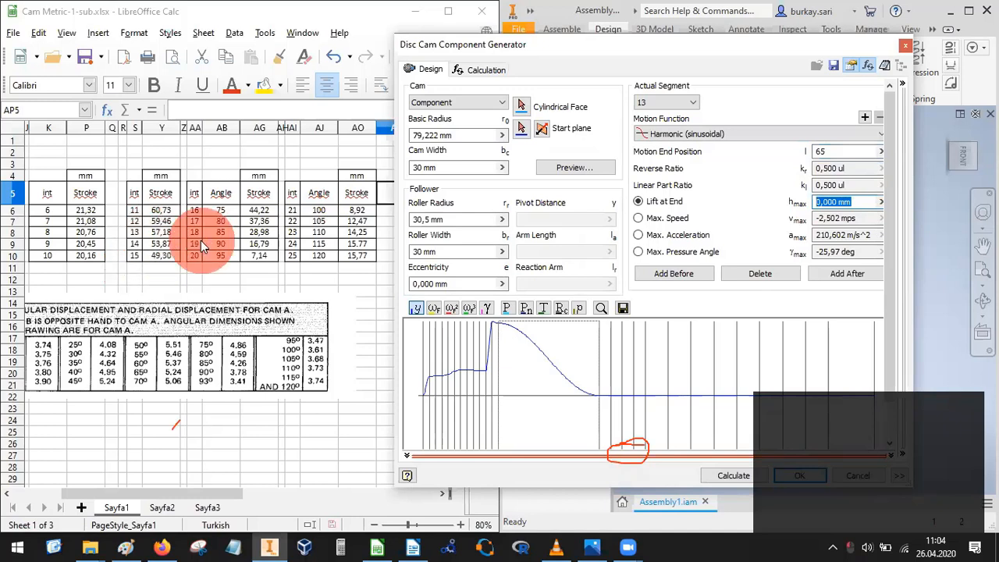
{"action": "type", "text": "57"}
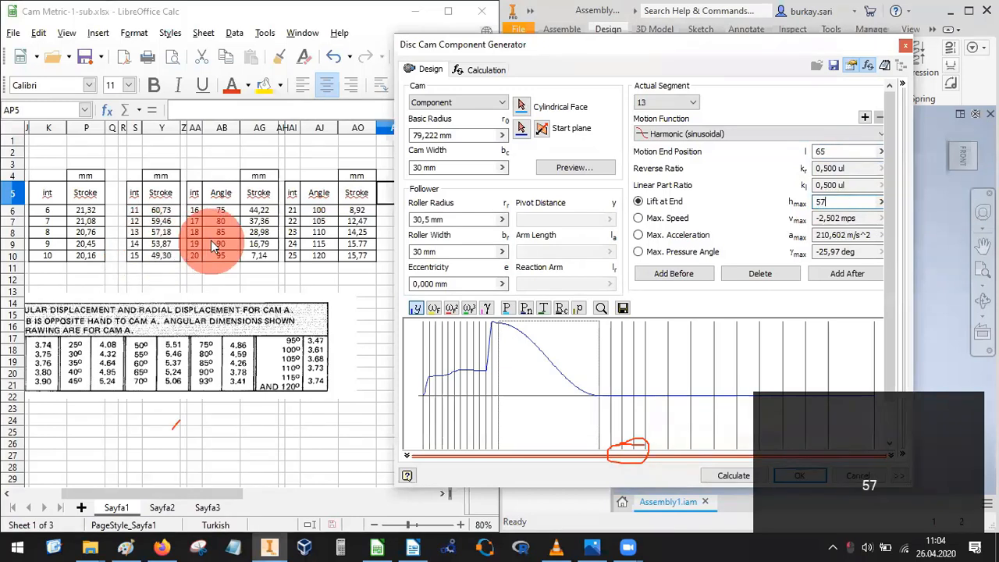
{"action": "type", "text": ".18"}
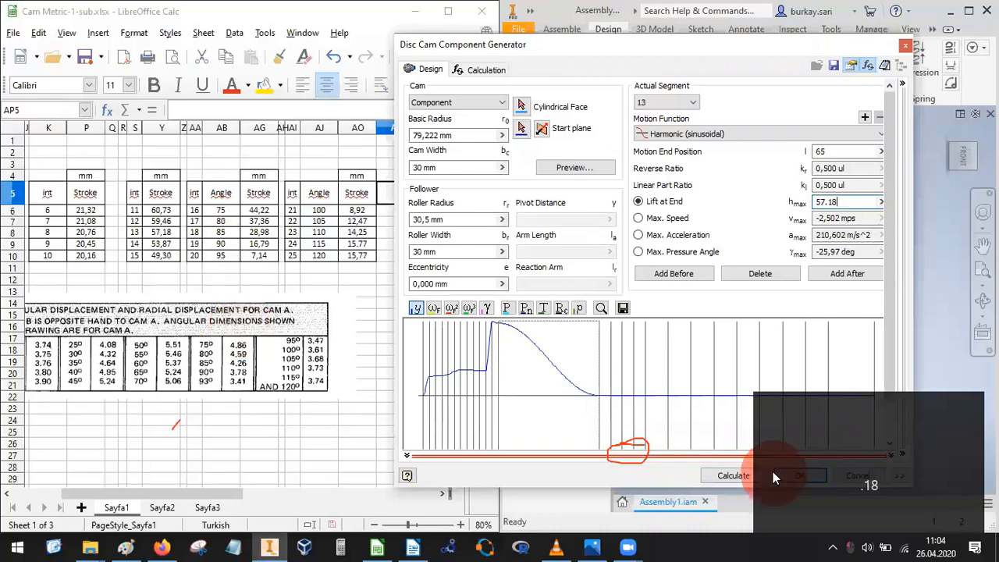
{"action": "left_click", "coordinate": [746, 474]}
{"action": "left_click", "coordinate": [576, 179]}
Set motion segment 14 to end at 14*5 deg with a lift at end of 53.87 mm, and recalculate the cam.
{"action": "left_click", "coordinate": [661, 103]}
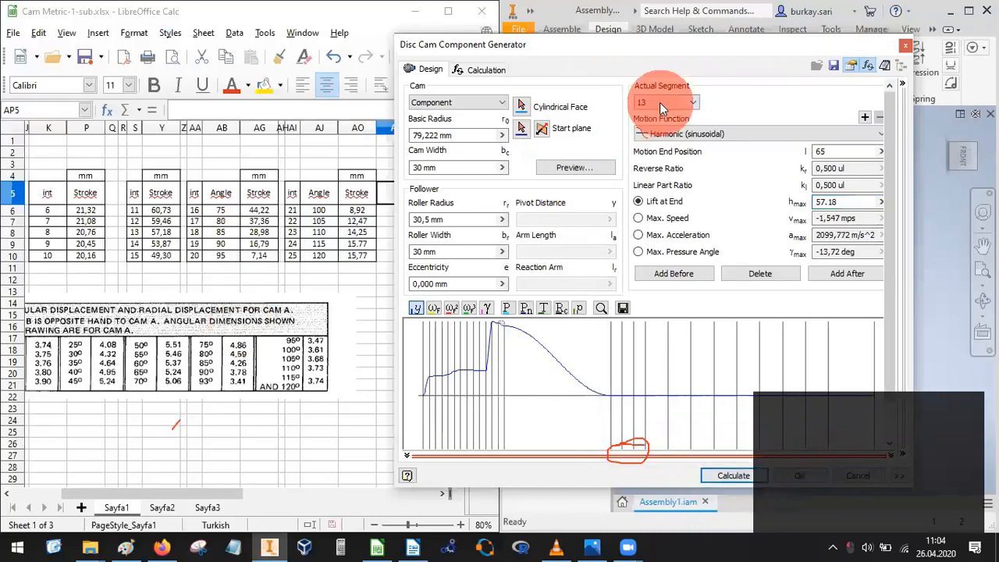
{"action": "left_click", "coordinate": [652, 242]}
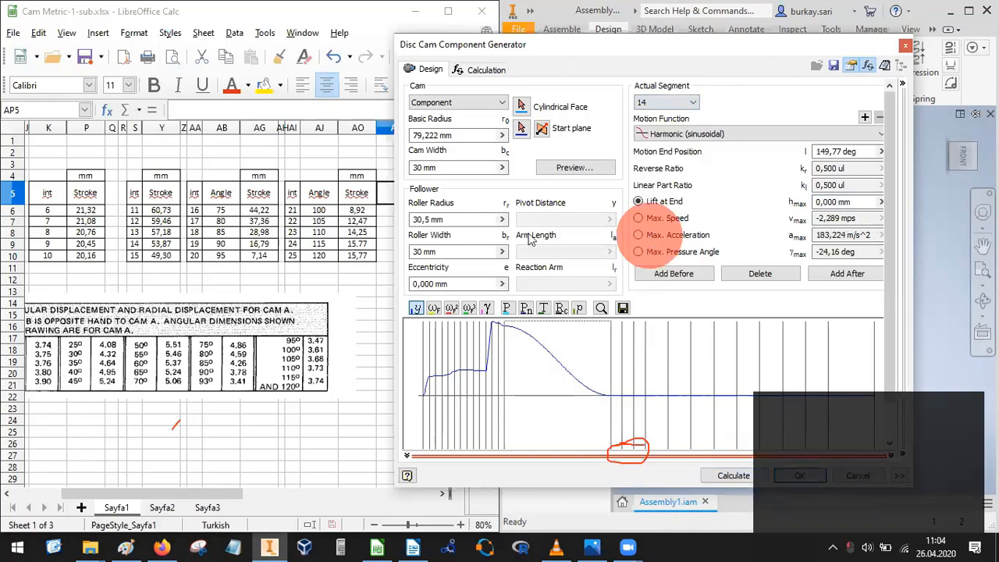
{"action": "left_click_drag", "start_coordinate": [857, 152], "coordinate": [741, 156]}
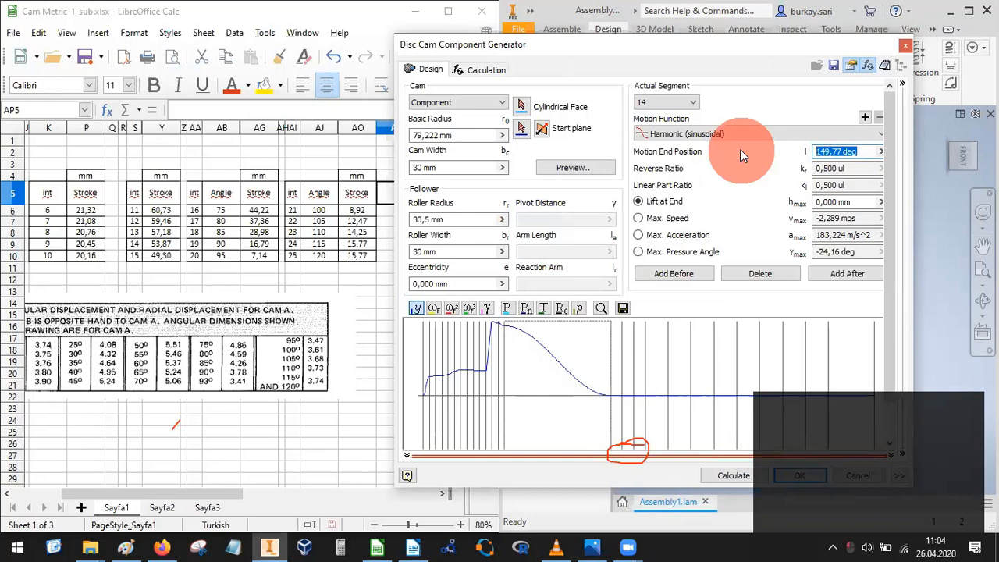
{"action": "type", "text": "14*5"}
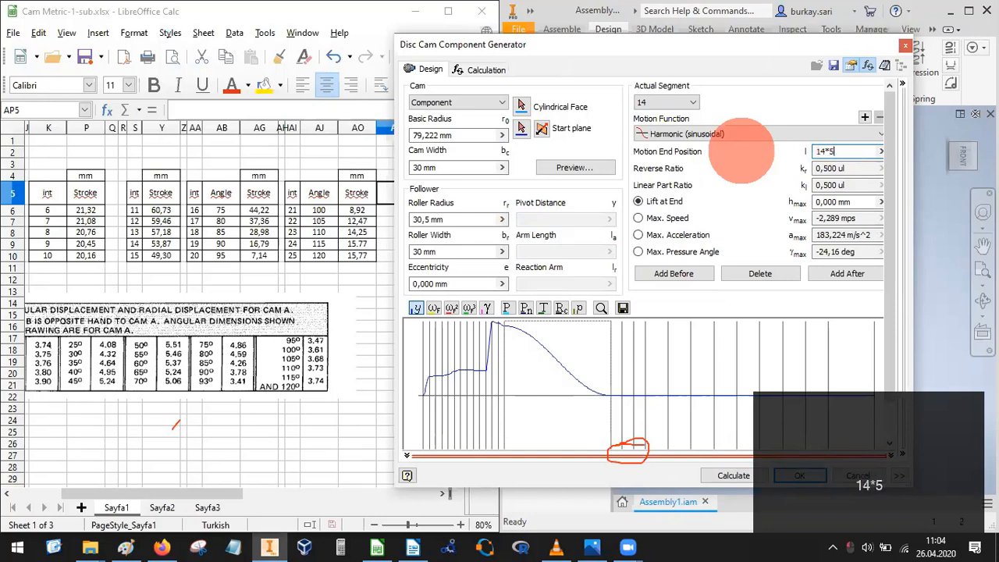
{"action": "left_click", "coordinate": [854, 202]}
{"action": "left_click_drag", "start_coordinate": [855, 203], "coordinate": [757, 209]}
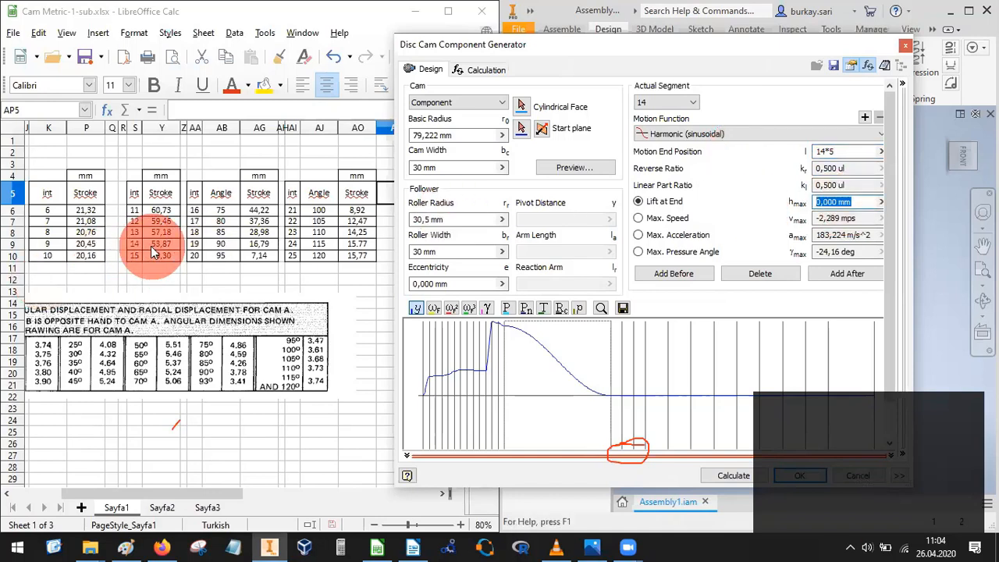
{"action": "type", "text": "53.87"}
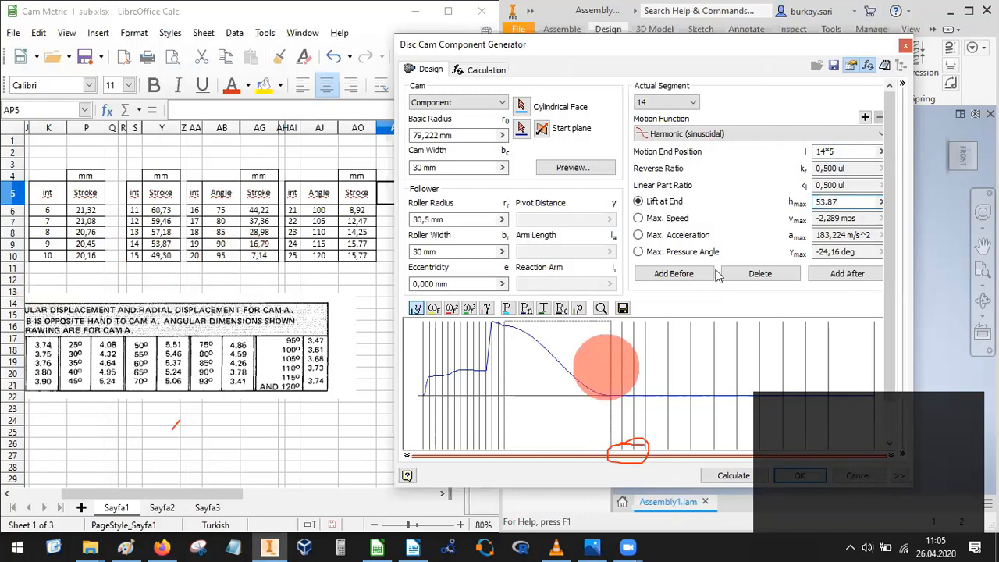
{"action": "left_click", "coordinate": [733, 475]}
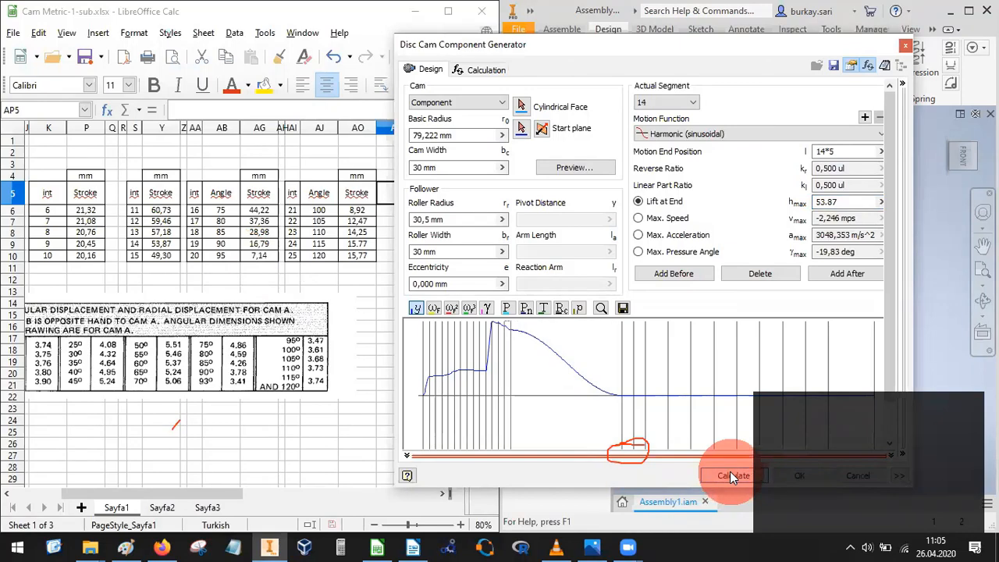
Set motion segment 15 to end at 75 deg with a lift at end of 49.3 mm, and recalculate the cam.
{"action": "left_click", "coordinate": [654, 100]}
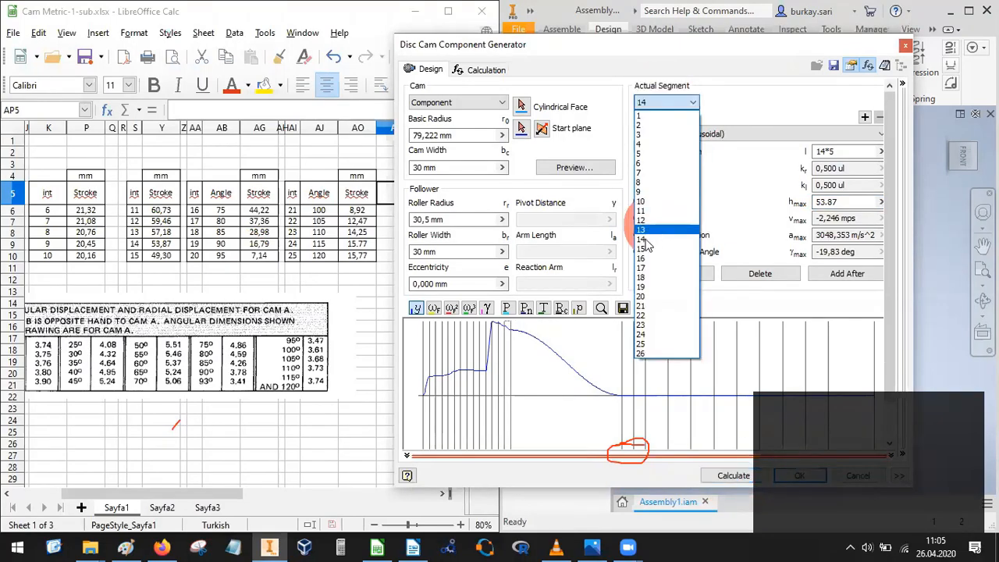
{"action": "left_click", "coordinate": [642, 249]}
{"action": "left_click", "coordinate": [847, 152]}
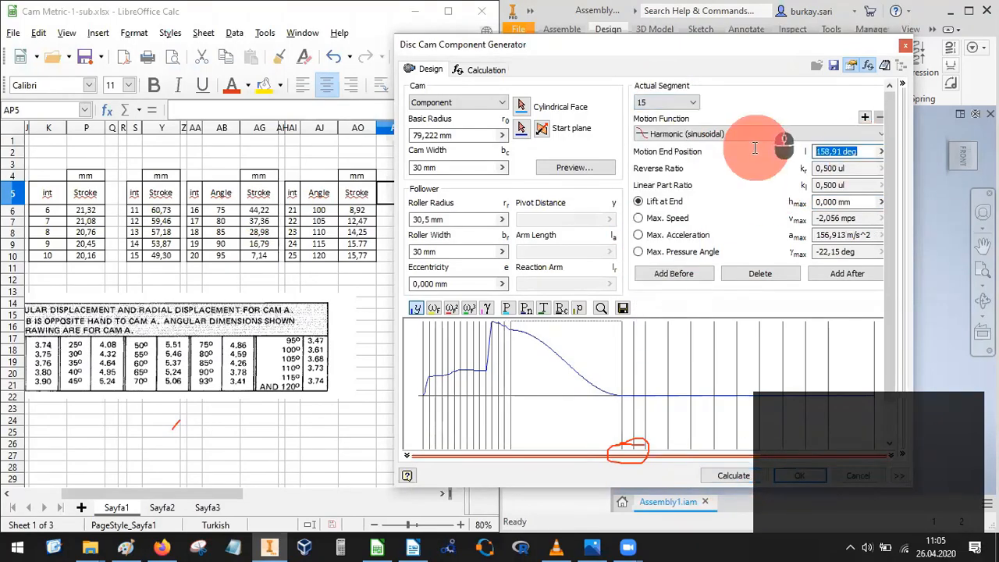
{"action": "type", "text": "75."}
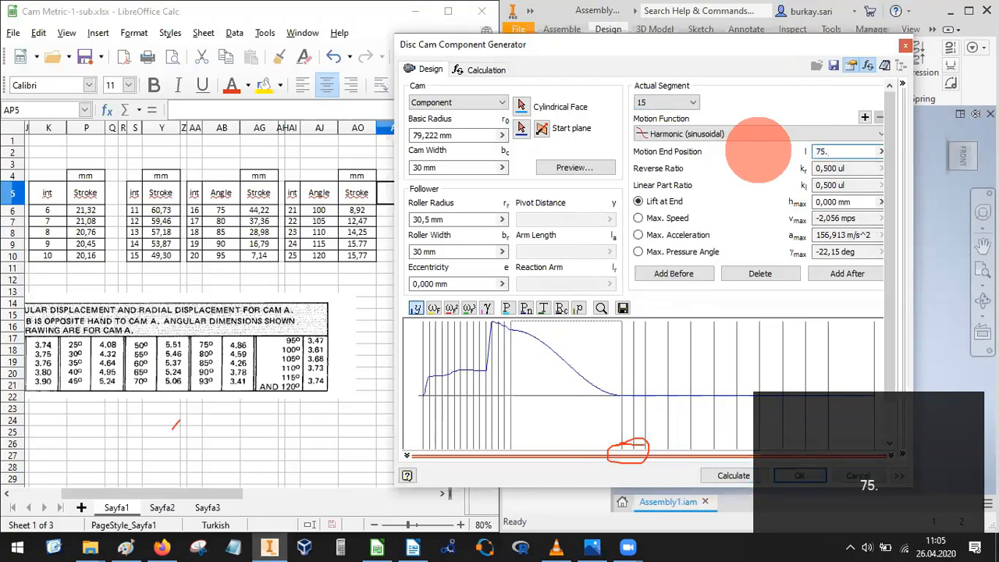
{"action": "key", "text": "BackSpace"}
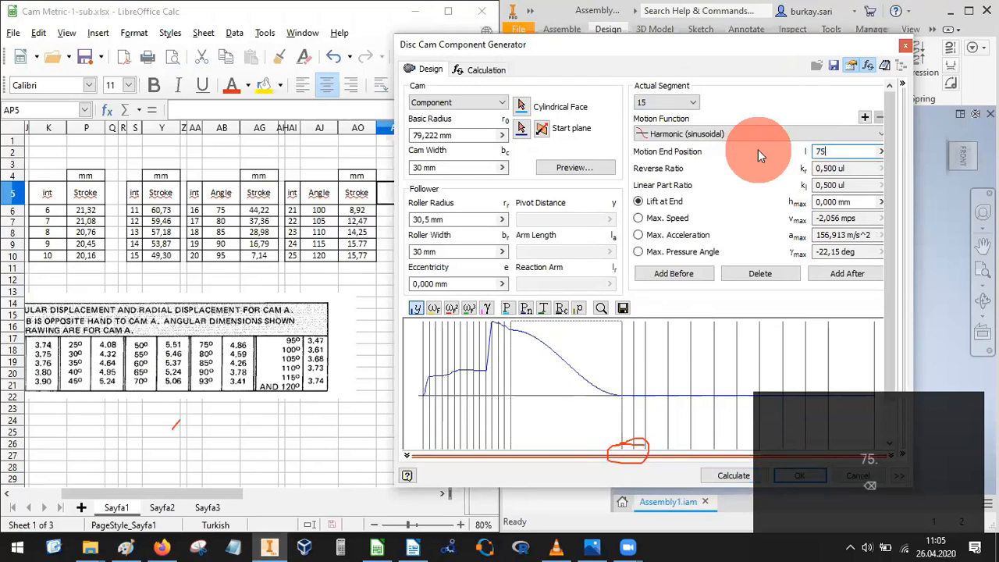
{"action": "left_click", "coordinate": [865, 201]}
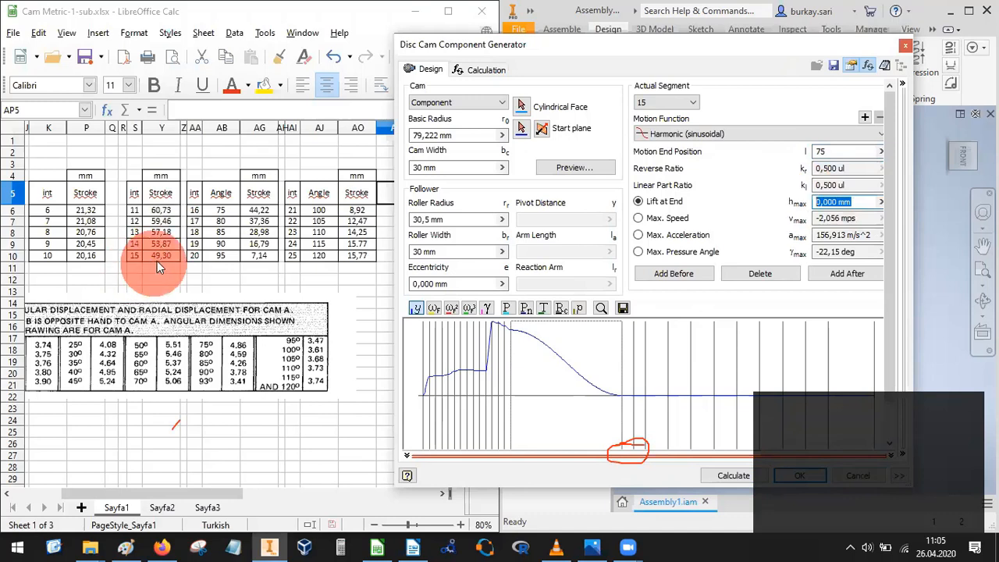
{"action": "type", "text": "4"}
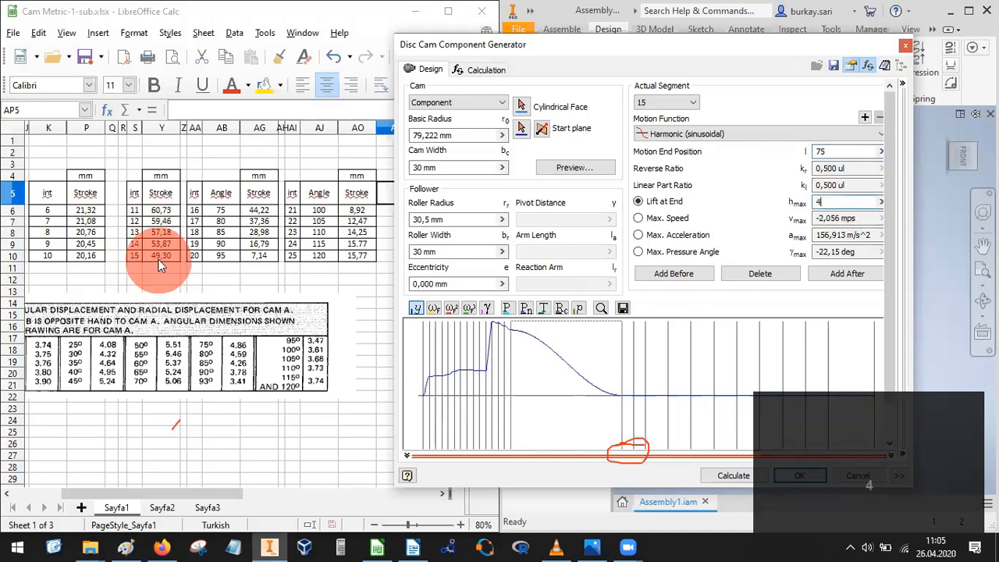
{"action": "type", "text": "9.3"}
{"action": "left_click", "coordinate": [734, 475]}
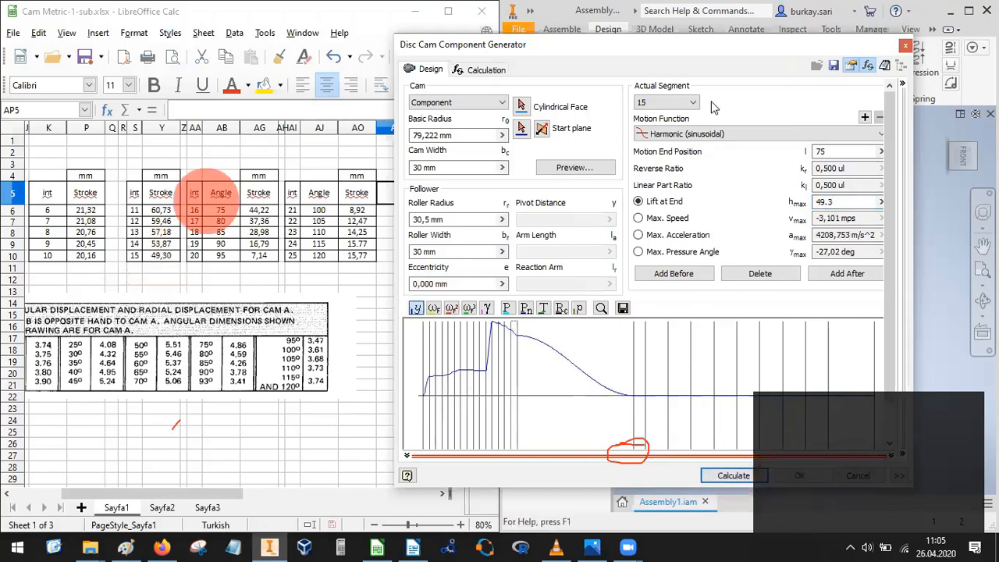
{"action": "left_click", "coordinate": [683, 102]}
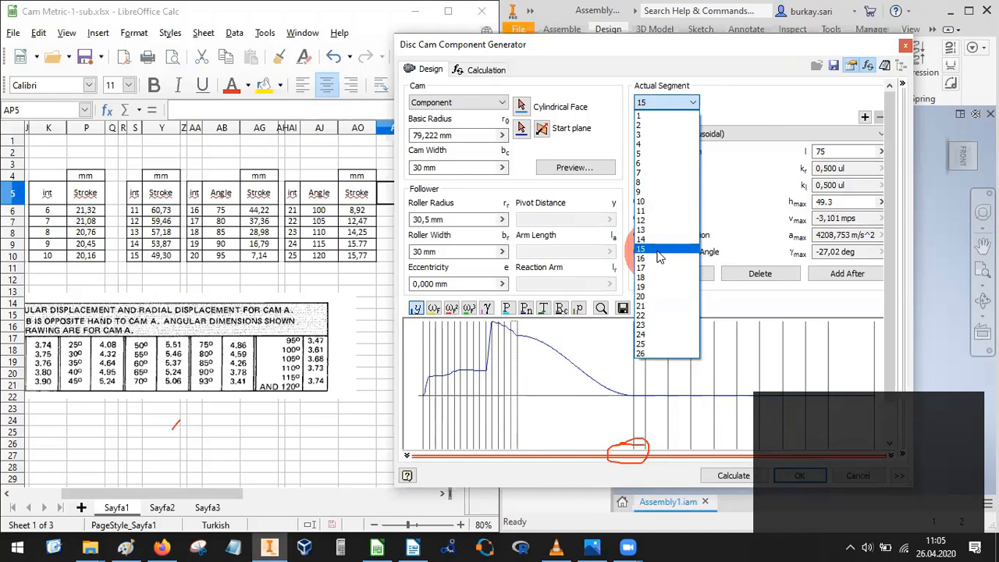
{"action": "left_click", "coordinate": [760, 107]}
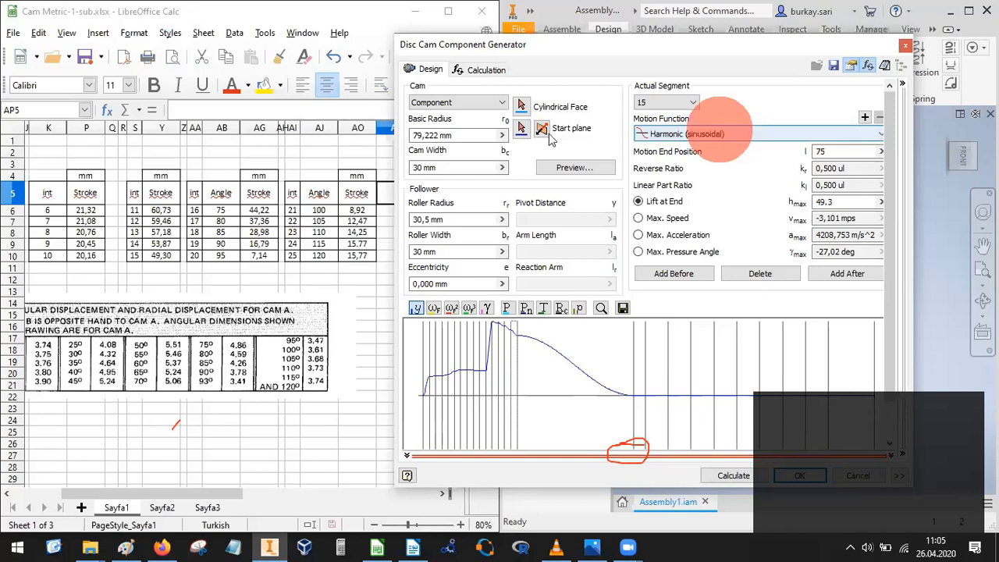
{"action": "left_click", "coordinate": [658, 107]}
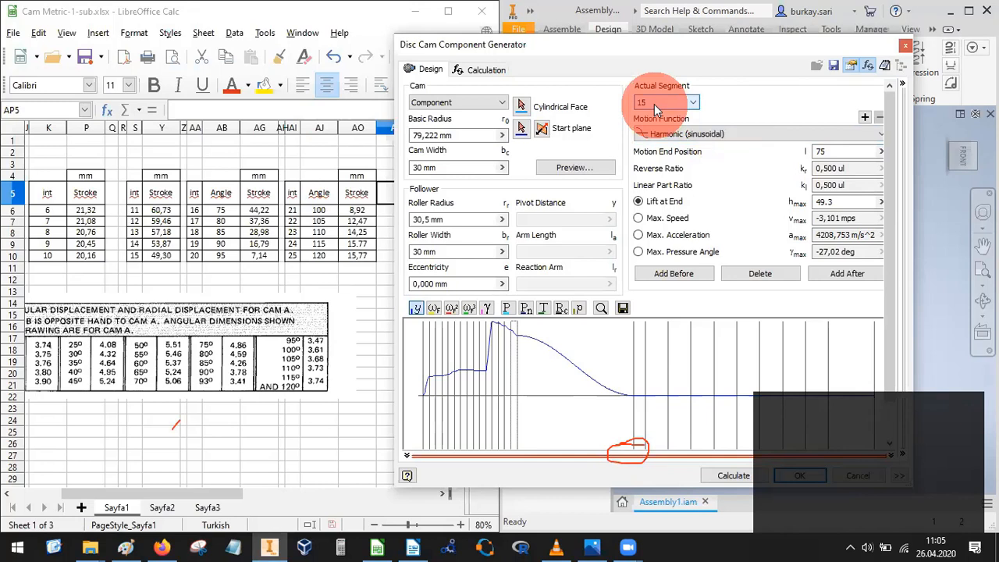
Look through the cam spreadsheet's interval, angle and stroke columns from interval 1 to interval 25.
{"action": "left_click", "coordinate": [139, 223]}
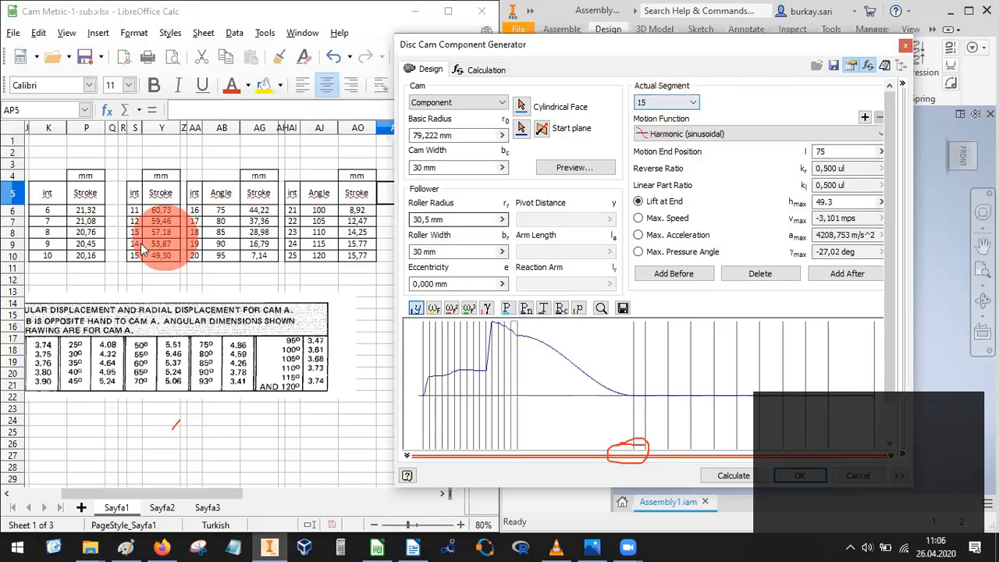
{"action": "key", "text": "Left"}
{"action": "key", "text": "Left"}
{"action": "key", "text": "Left"}
{"action": "key", "text": "Left"}
{"action": "key", "text": "Left"}
{"action": "key", "text": "Left"}
{"action": "key", "text": "Left"}
{"action": "key", "text": "Left"}
{"action": "key", "text": "Left"}
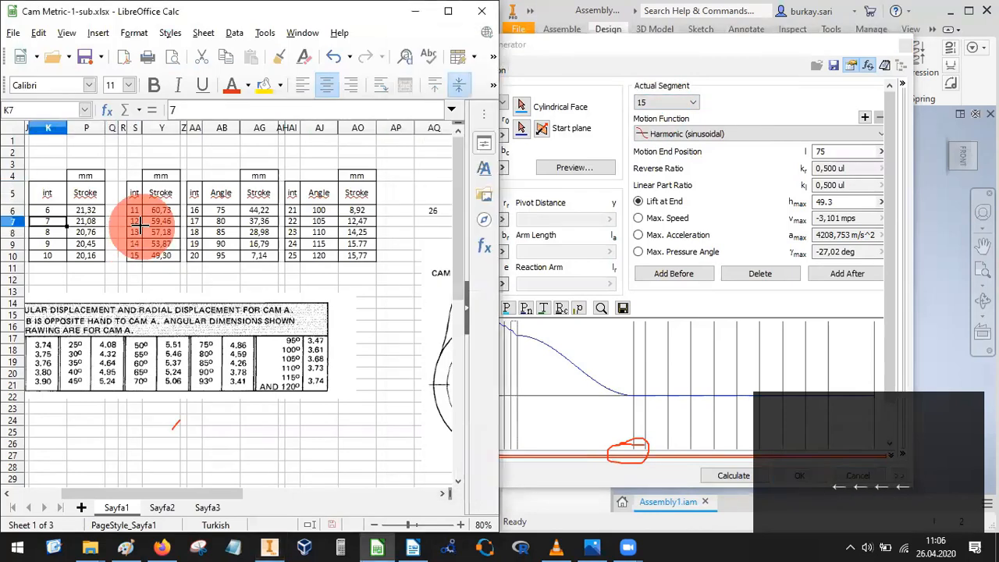
{"action": "key", "text": "Right"}
{"action": "key", "text": "Right"}
{"action": "key", "text": "Right"}
{"action": "key", "text": "Right"}
{"action": "key", "text": "Right"}
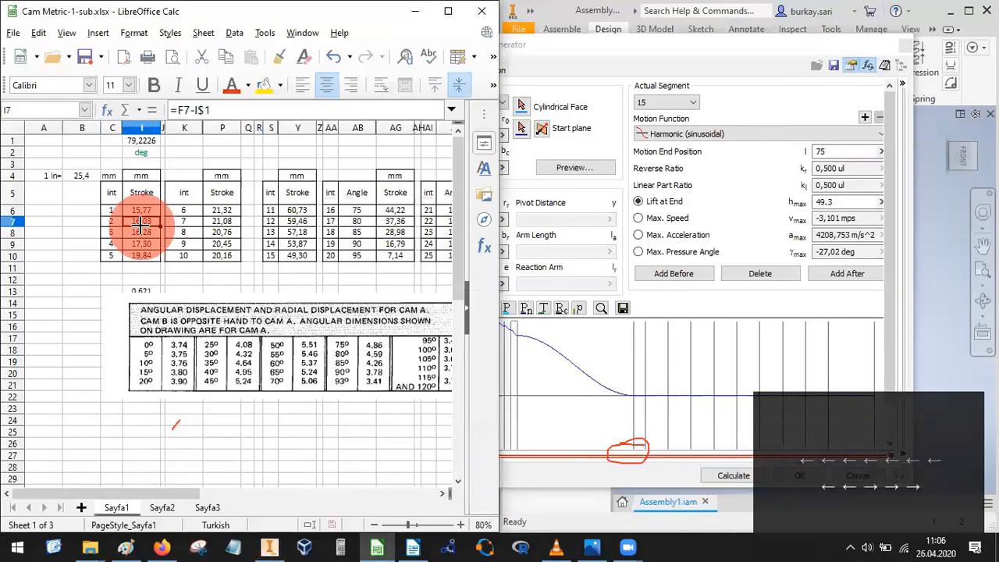
{"action": "key", "text": "Right"}
{"action": "key", "text": "Right"}
{"action": "key", "text": "Right"}
{"action": "key", "text": "Right"}
{"action": "key", "text": "Right"}
{"action": "key", "text": "Right"}
{"action": "key", "text": "Right"}
{"action": "key", "text": "Right"}
{"action": "key", "text": "Right"}
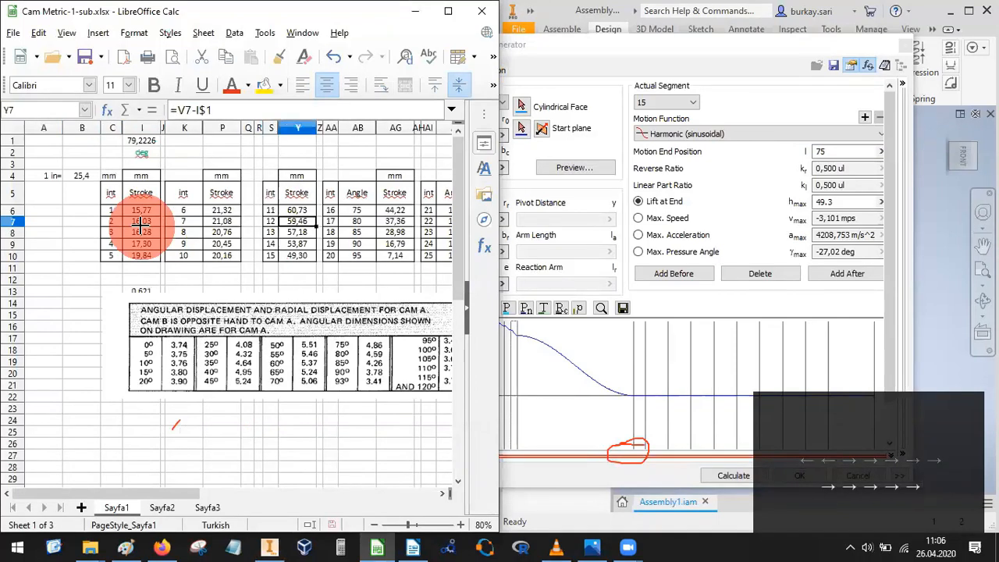
{"action": "key", "text": "Right"}
{"action": "key", "text": "Right"}
{"action": "key", "text": "Right"}
{"action": "key", "text": "Right"}
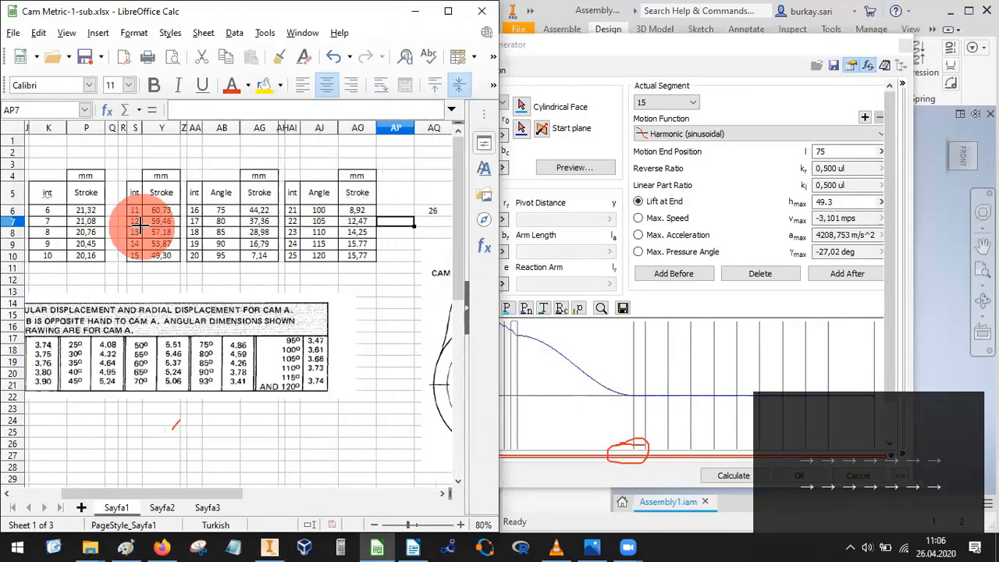
{"action": "key", "text": "Left"}
{"action": "key", "text": "Left"}
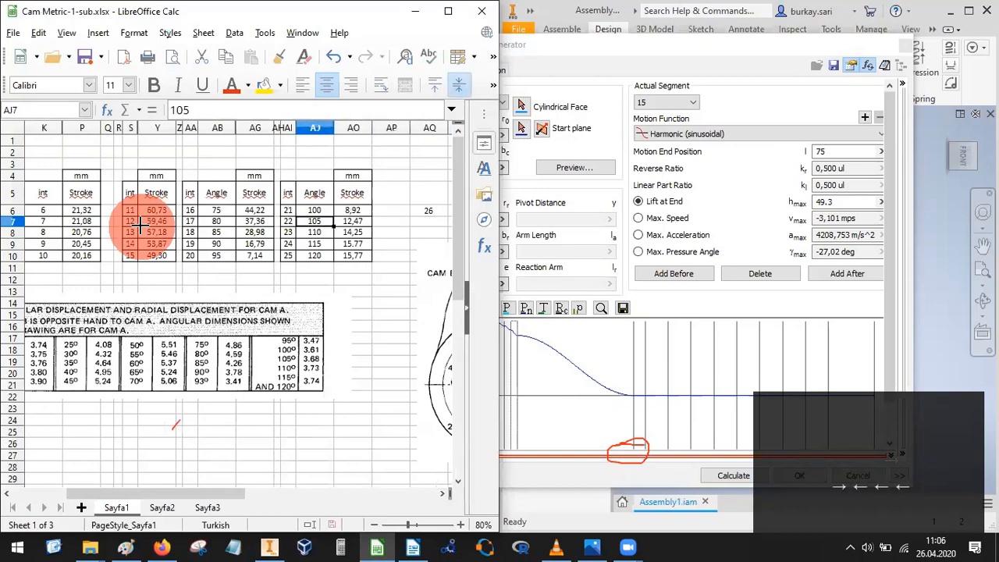
Display motion segment 1 in the cam generator to check its end position and lift.
{"action": "left_click", "coordinate": [669, 100]}
{"action": "left_click", "coordinate": [650, 117]}
{"action": "left_click", "coordinate": [861, 159]}
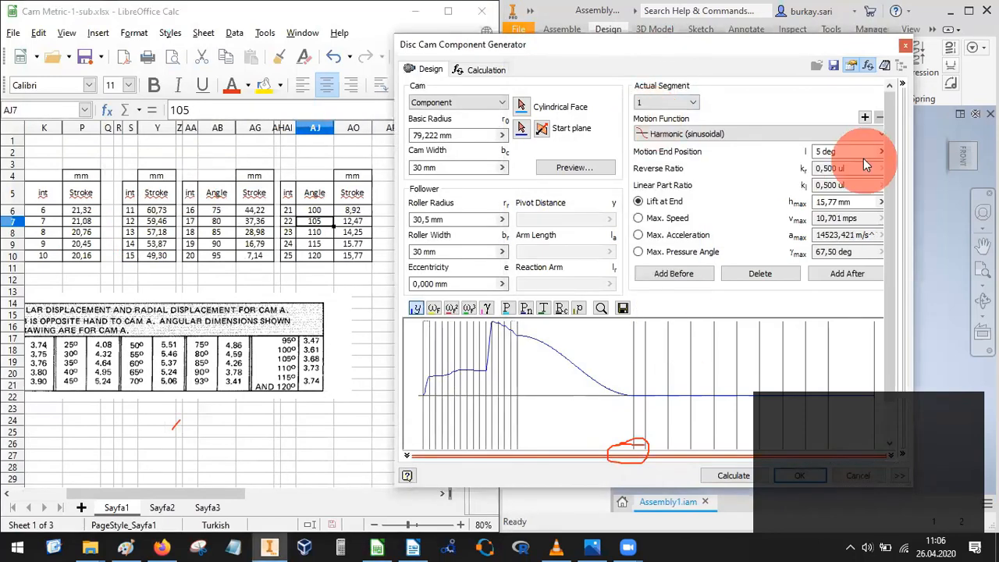
Bring the cam spreadsheet's stroke columns for intervals 1 to 25 into view together, above the Cam A displacement table.
{"action": "left_click", "coordinate": [232, 236]}
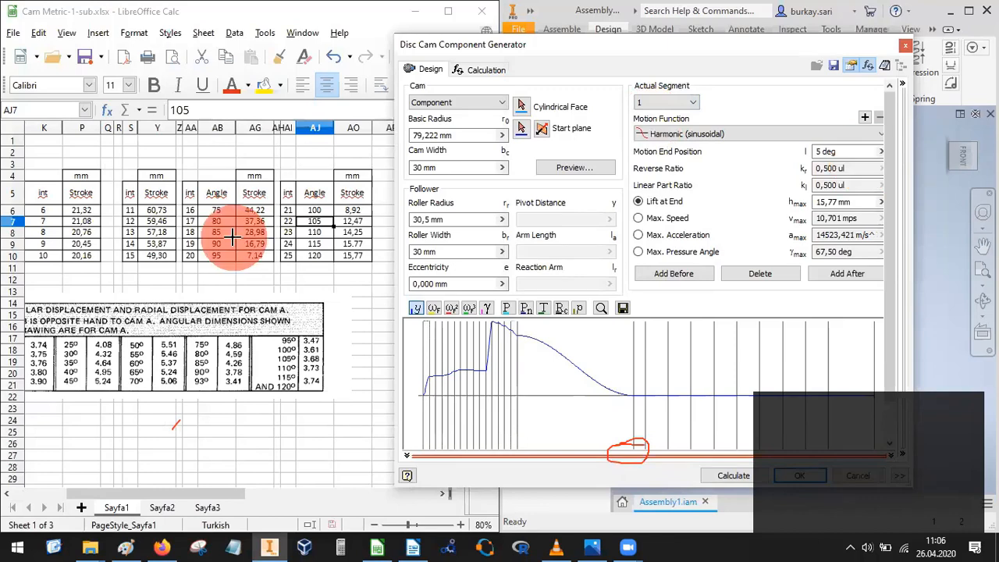
{"action": "key", "text": "Left"}
{"action": "key", "text": "Left"}
{"action": "key", "text": "Left"}
{"action": "key", "text": "Left"}
{"action": "key", "text": "Left"}
{"action": "key", "text": "Left"}
{"action": "key", "text": "Left"}
{"action": "key", "text": "Left"}
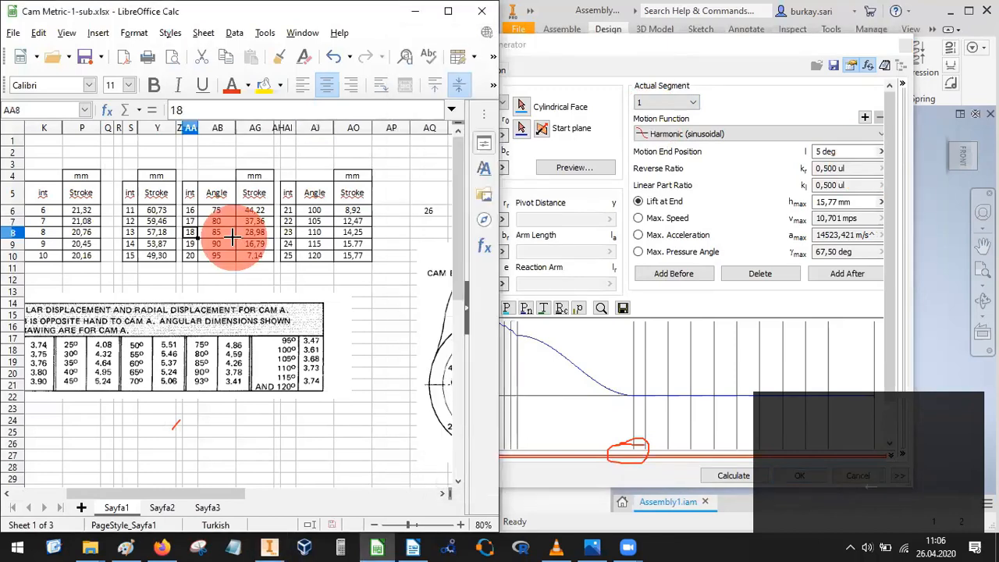
{"action": "key", "text": "Left"}
{"action": "key", "text": "Left"}
{"action": "key", "text": "Left"}
{"action": "key", "text": "Left"}
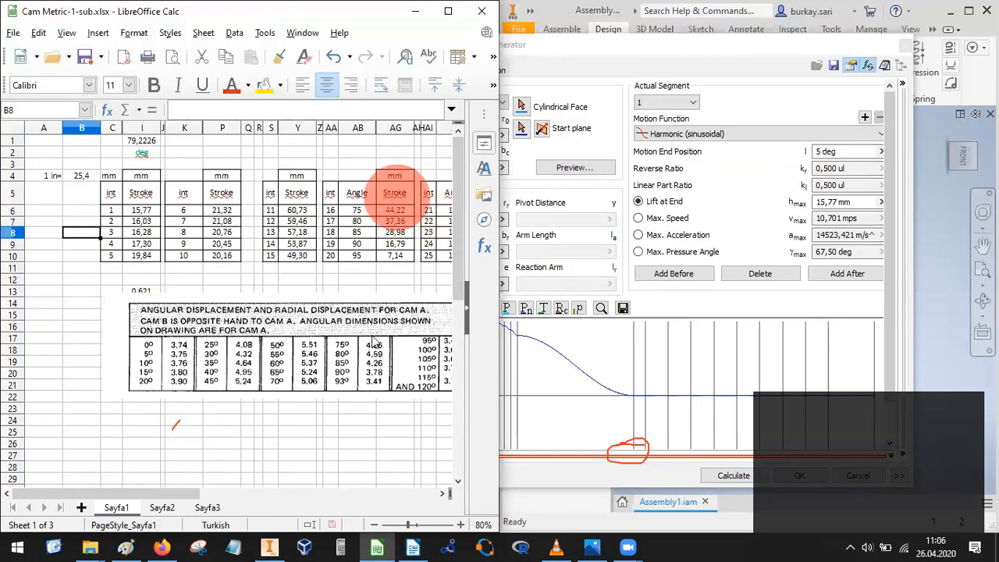
{"action": "left_click", "coordinate": [440, 493]}
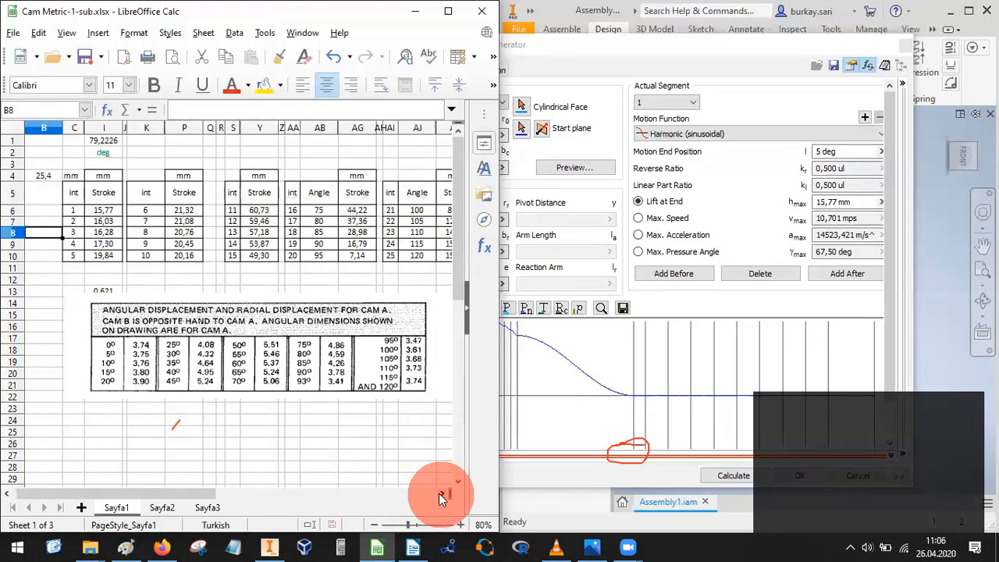
{"action": "left_click", "coordinate": [439, 493]}
{"action": "left_click", "coordinate": [438, 494]}
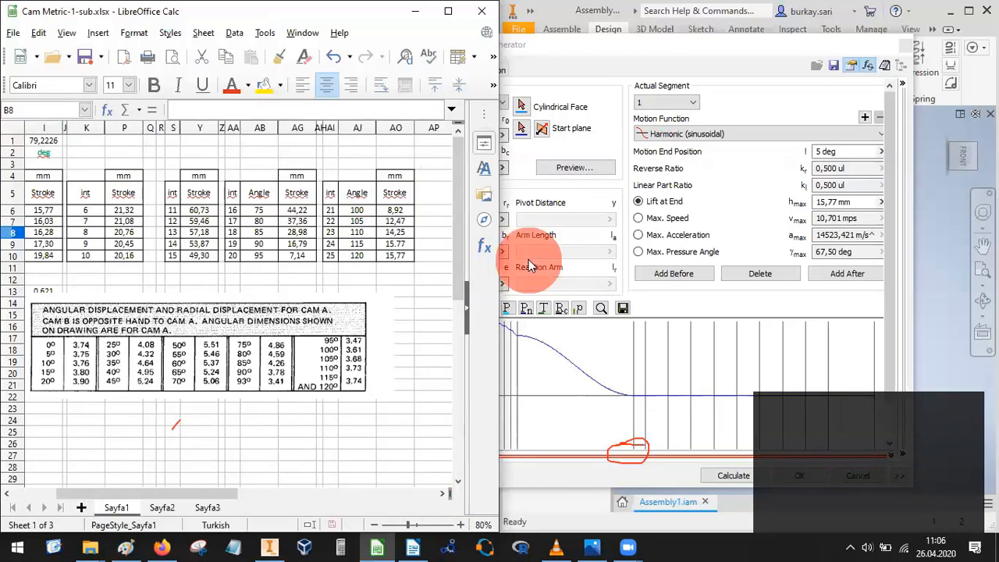
Review the motion end position and lift at end of motion segments 11 and 14 in the cam generator.
{"action": "left_click", "coordinate": [681, 103]}
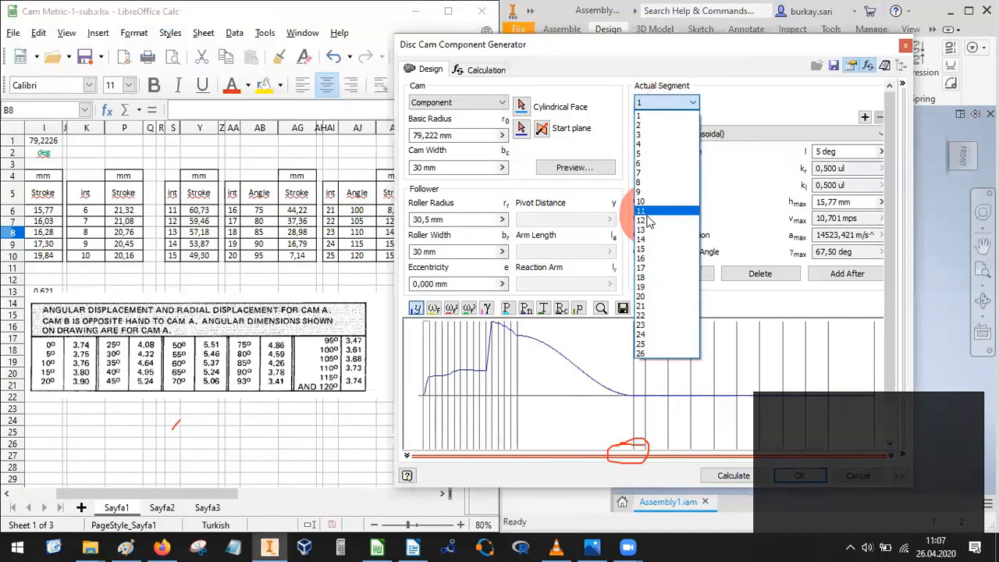
{"action": "left_click", "coordinate": [650, 217]}
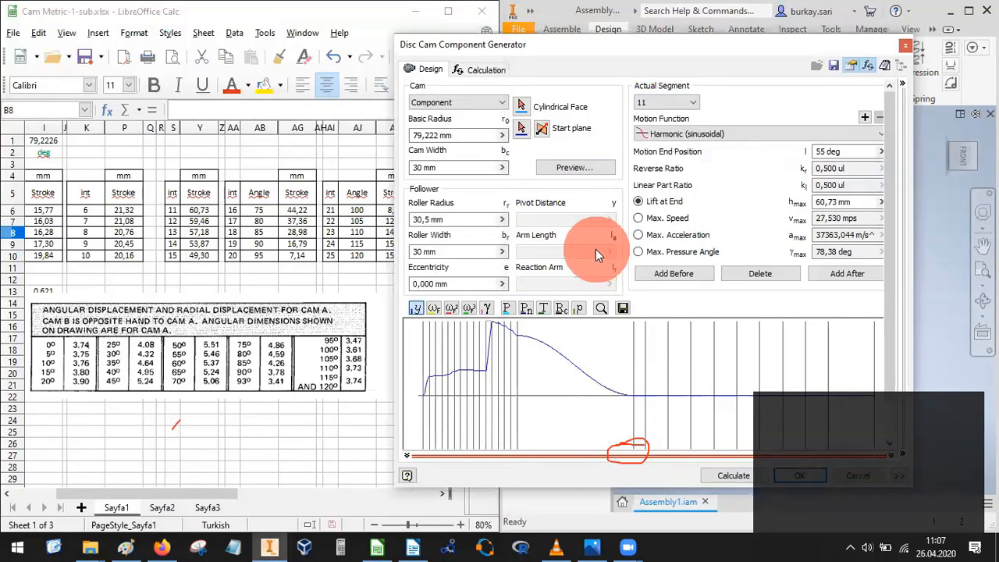
{"action": "left_click", "coordinate": [691, 103]}
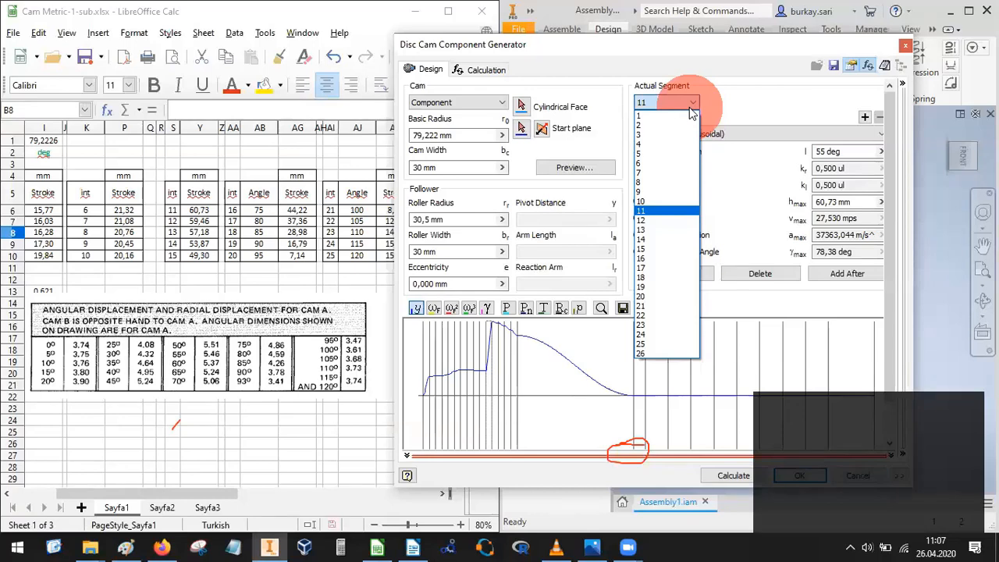
{"action": "left_click", "coordinate": [659, 239]}
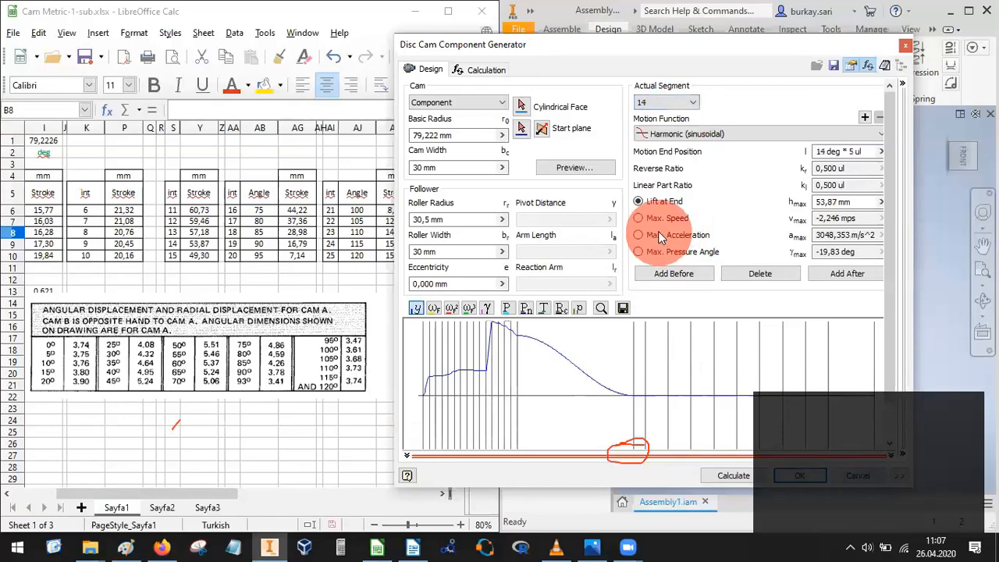
{"action": "left_click", "coordinate": [859, 152]}
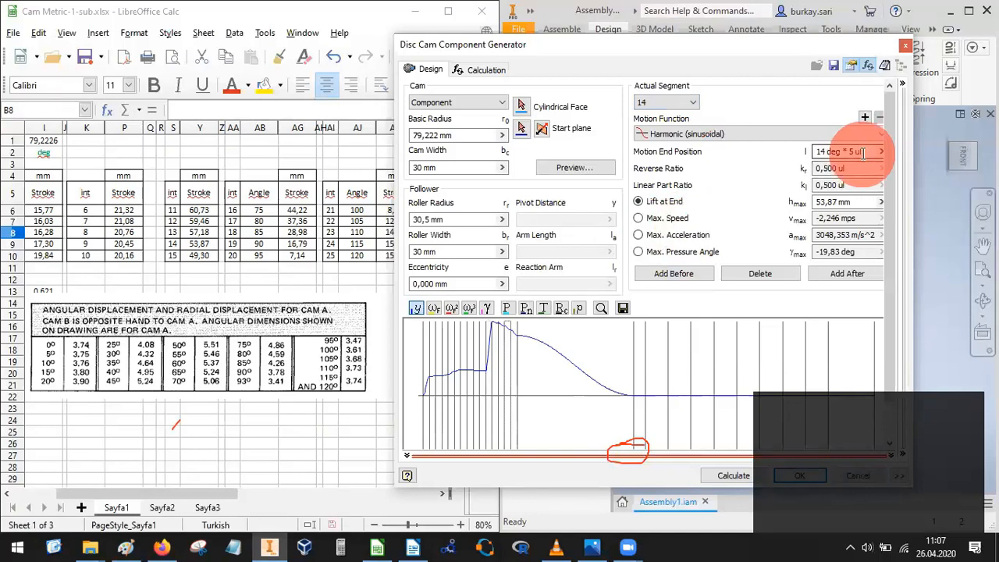
{"action": "left_click_drag", "start_coordinate": [863, 153], "coordinate": [784, 150]}
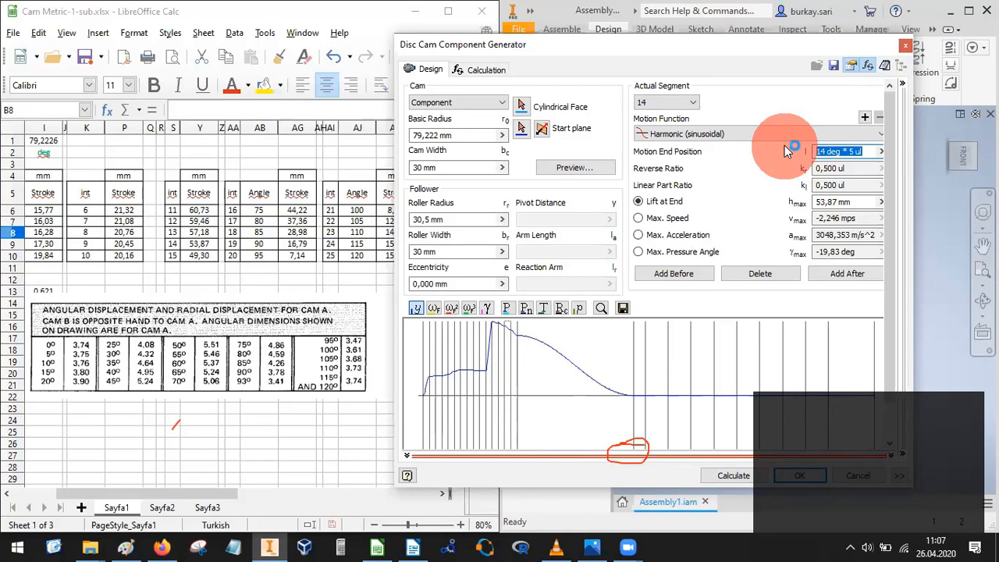
Switch to Firefox and open the "Course Notes-Communication Details-Grades-Previous Exams" post in the ME-MECE-114 course announcements.
{"action": "left_click", "coordinate": [166, 547]}
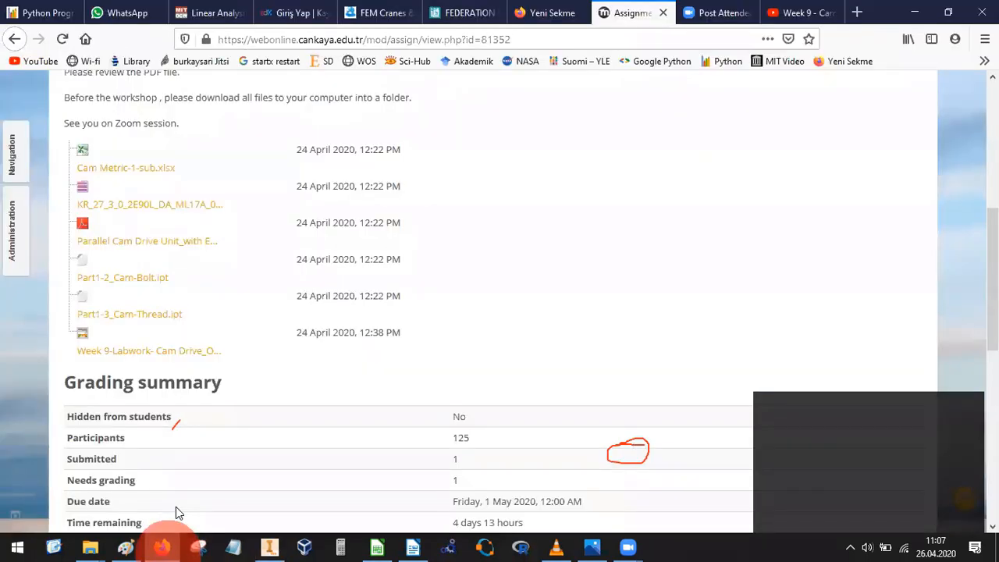
{"action": "left_click", "coordinate": [787, 14]}
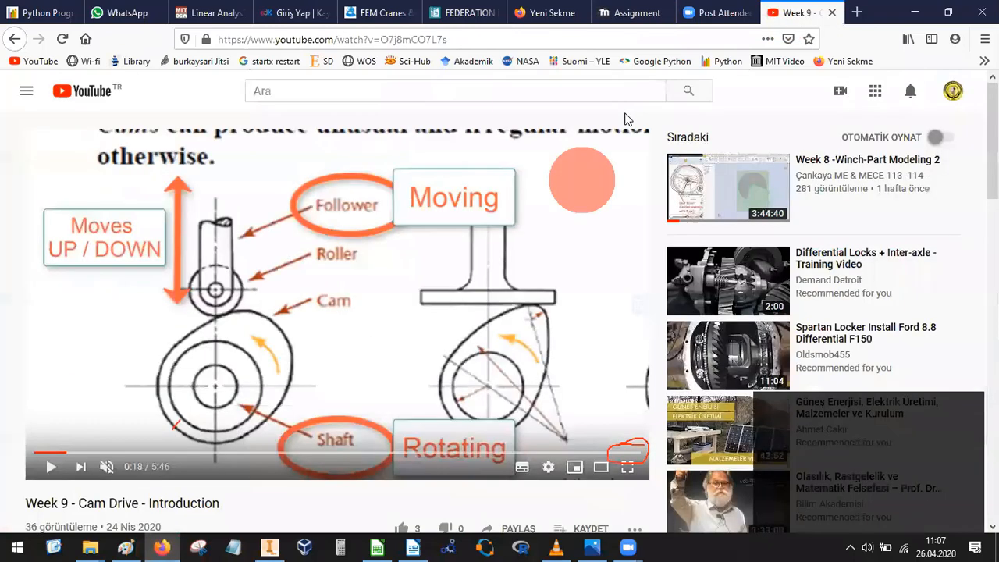
{"action": "left_click", "coordinate": [634, 13]}
{"action": "scroll", "coordinate": [408, 306], "scroll_direction": "up", "scroll_amount": 5}
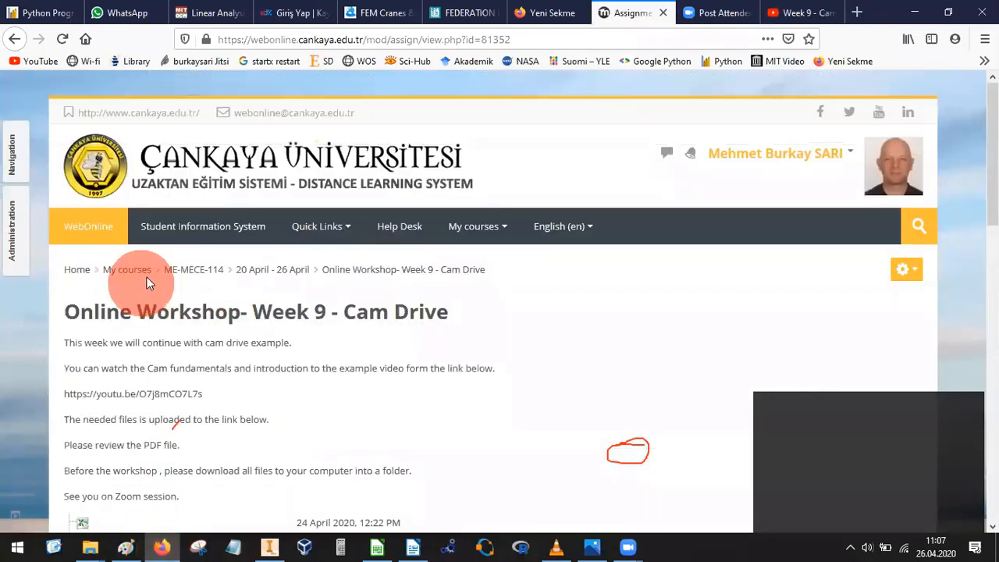
{"action": "left_click", "coordinate": [193, 270]}
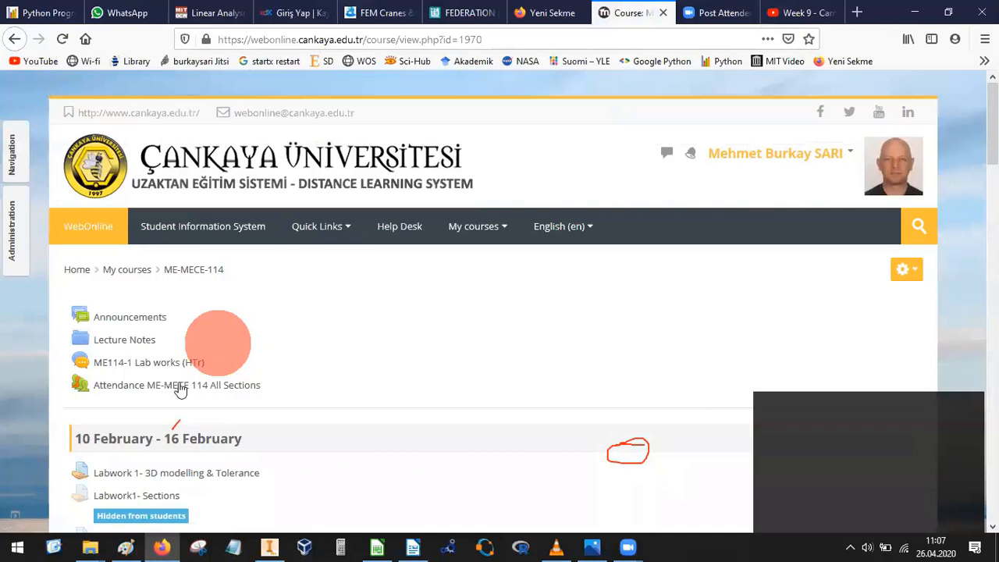
{"action": "left_click", "coordinate": [152, 323]}
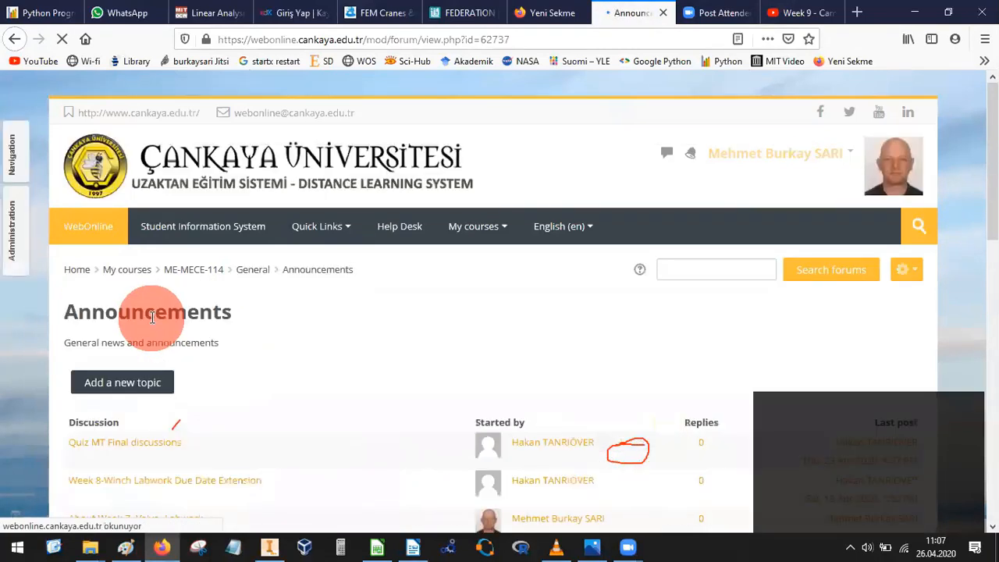
{"action": "scroll", "coordinate": [368, 366], "scroll_direction": "down", "scroll_amount": 6}
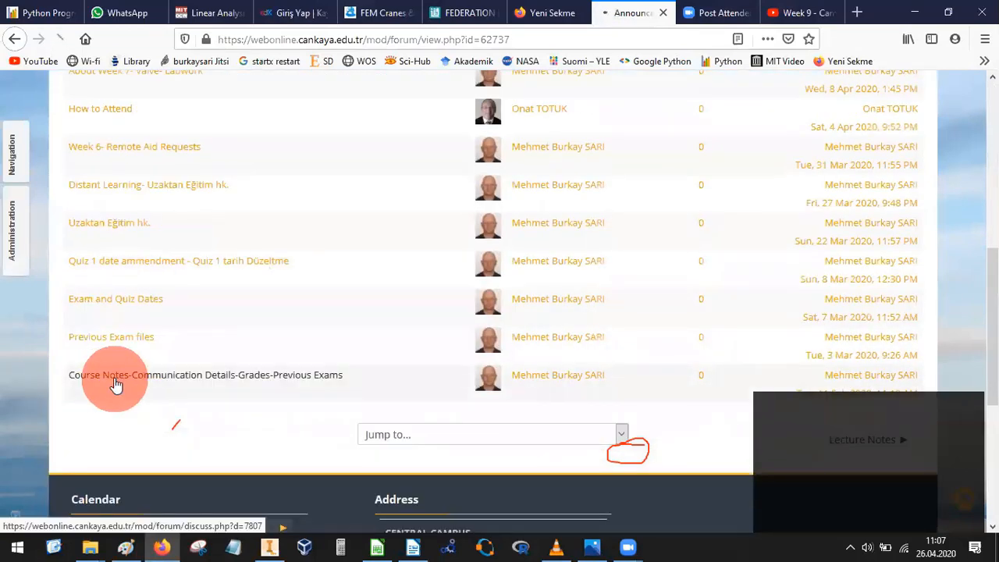
{"action": "left_click", "coordinate": [116, 384]}
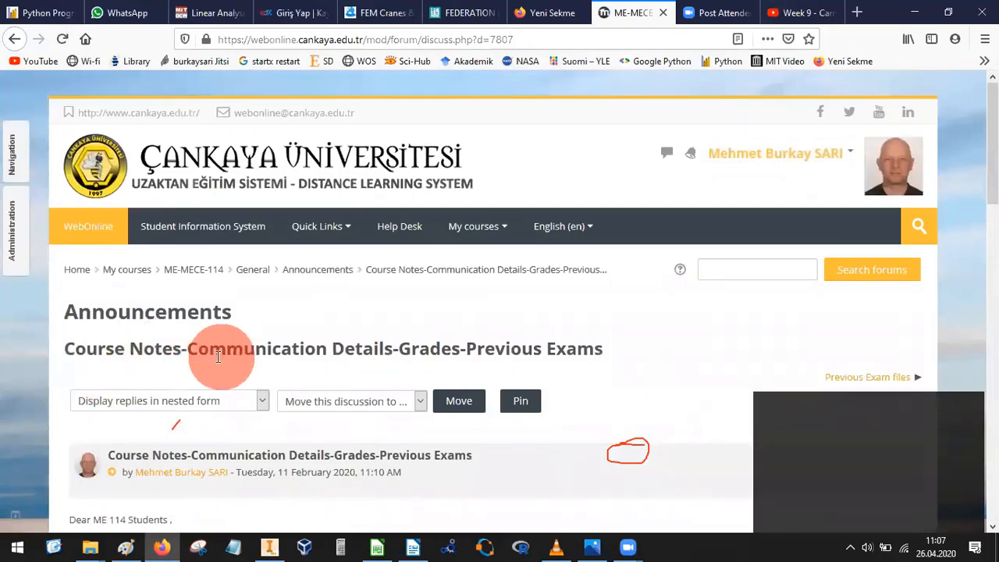
Review the "Course Notes-Communication Details-Grades-Previous Exams" post from its title down to the Previous Exams-2019.zip attachment.
{"action": "left_click_drag", "start_coordinate": [218, 357], "coordinate": [365, 352]}
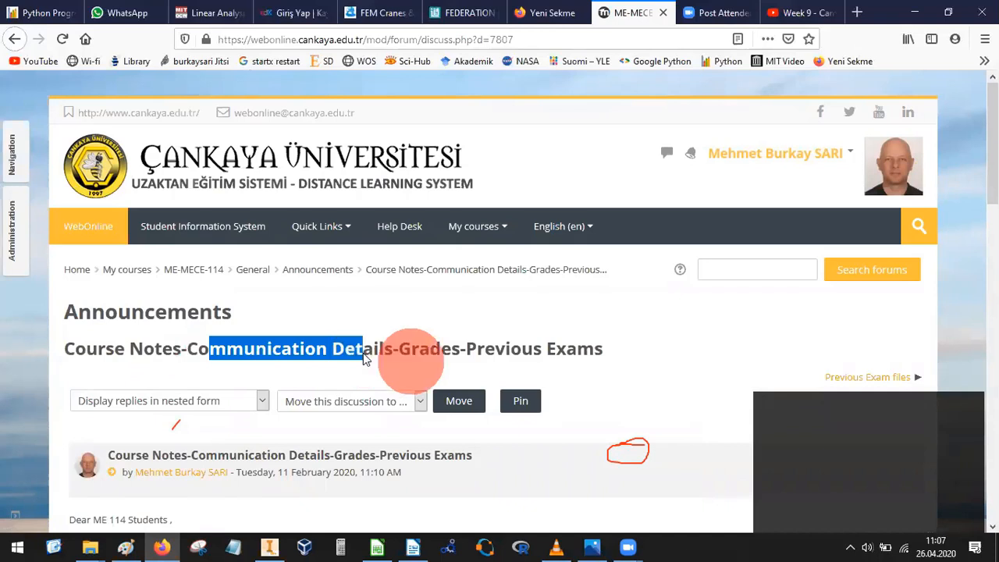
{"action": "double_click", "coordinate": [414, 351]}
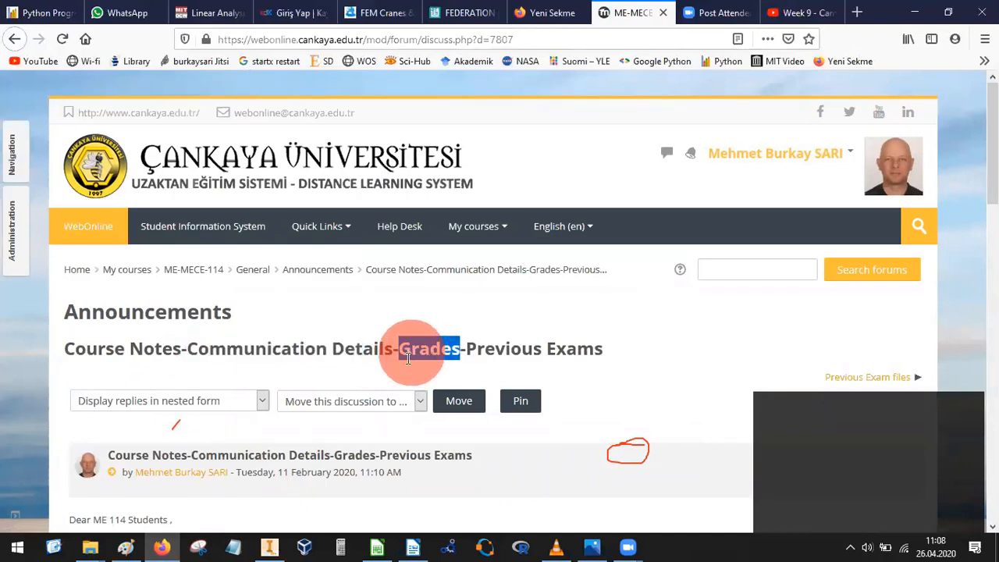
{"action": "left_click", "coordinate": [602, 351]}
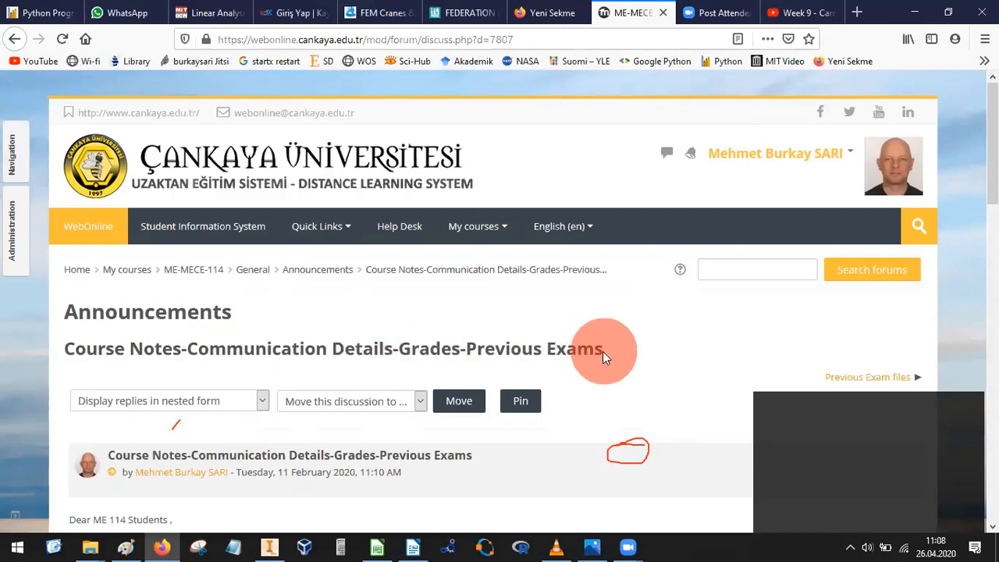
{"action": "scroll", "coordinate": [603, 357], "scroll_direction": "down", "scroll_amount": 8}
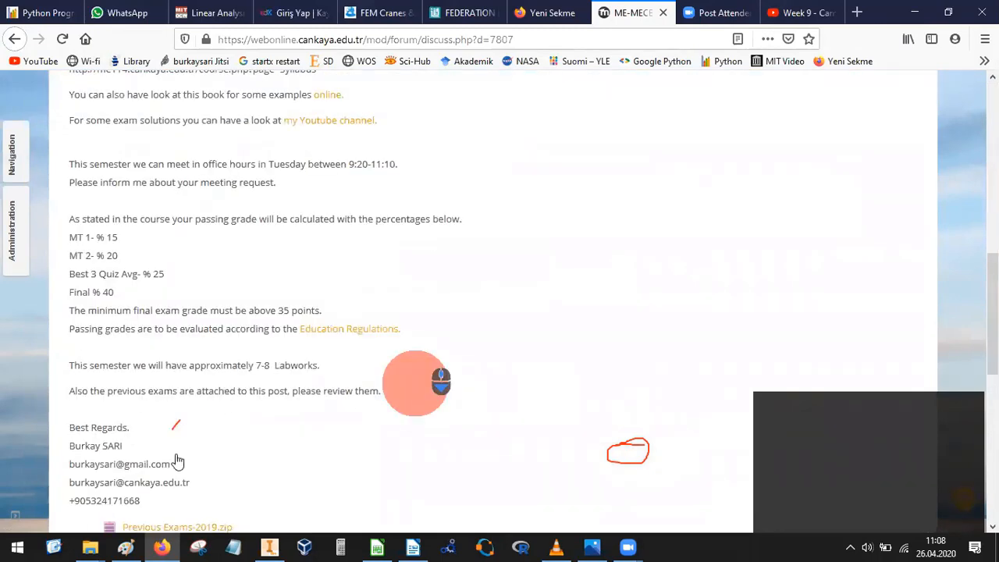
{"action": "scroll", "coordinate": [178, 462], "scroll_direction": "down", "scroll_amount": 2}
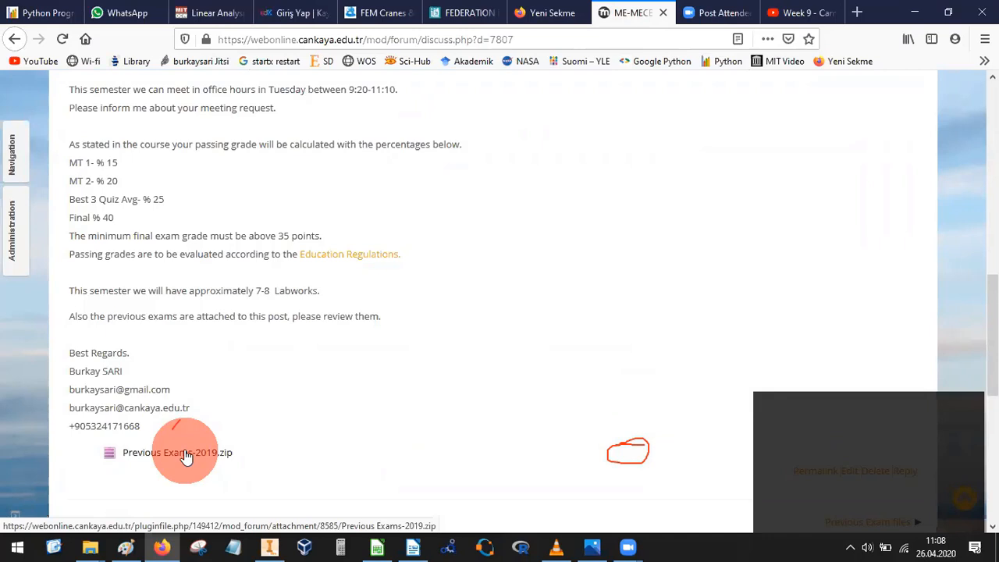
Return to the course announcements list and open the "Previous Exam files" post.
{"action": "left_click", "coordinate": [14, 41]}
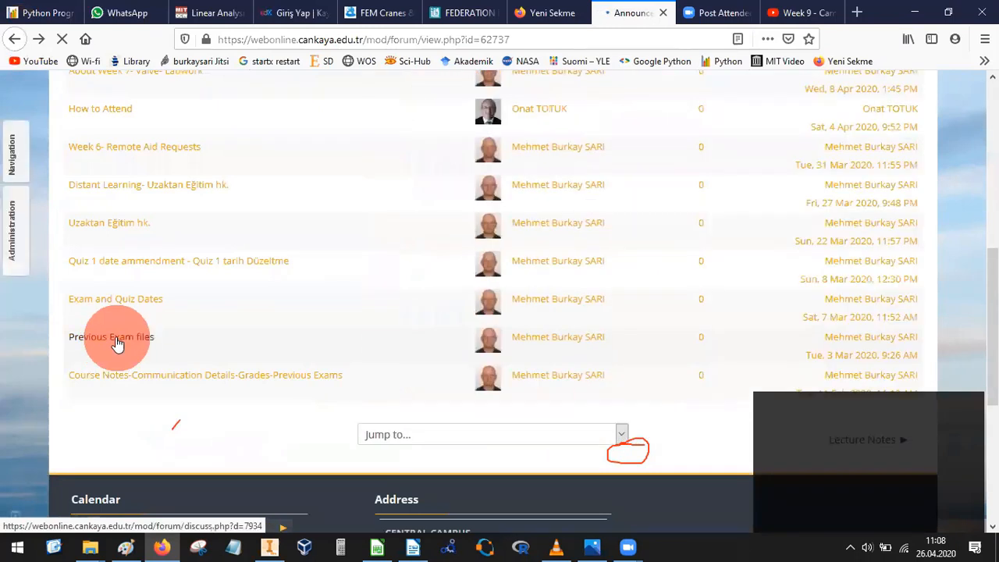
{"action": "left_click", "coordinate": [116, 341]}
{"action": "left_click", "coordinate": [14, 43]}
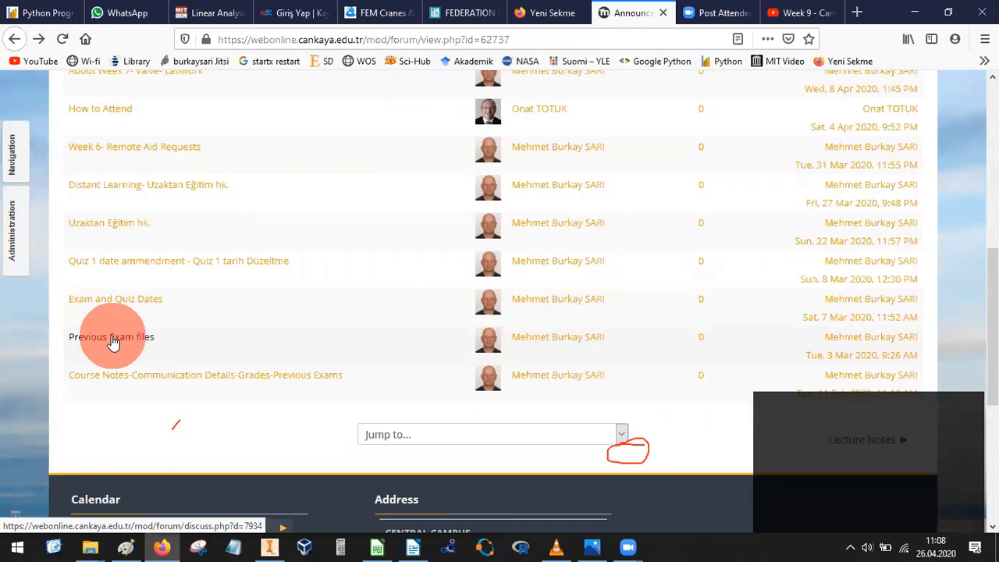
{"action": "left_click", "coordinate": [114, 345]}
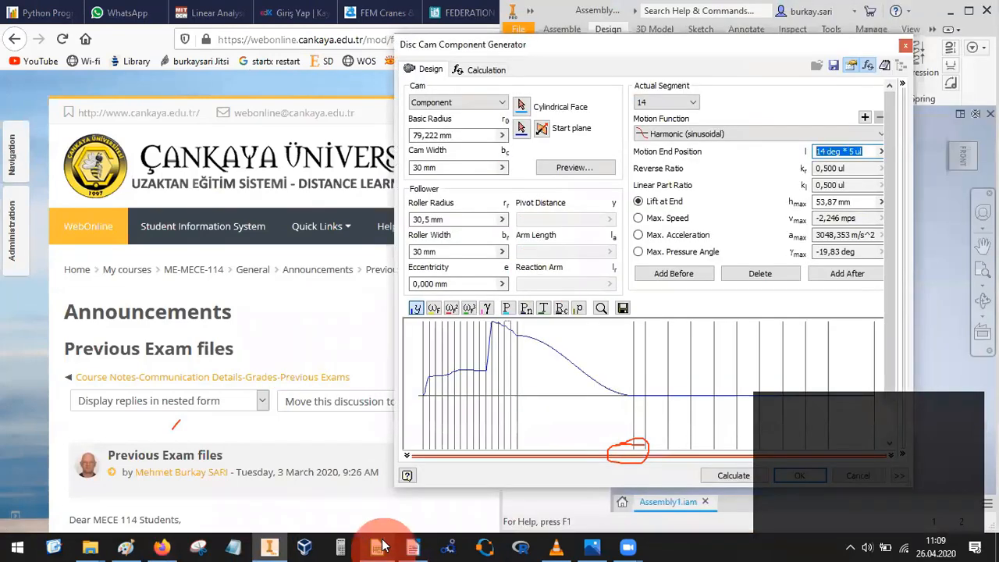
Bring the Cam Metric-1-sub.xlsx spreadsheet up beside the Disc Cam Component Generator and display motion segment 15.
{"action": "left_click", "coordinate": [381, 546]}
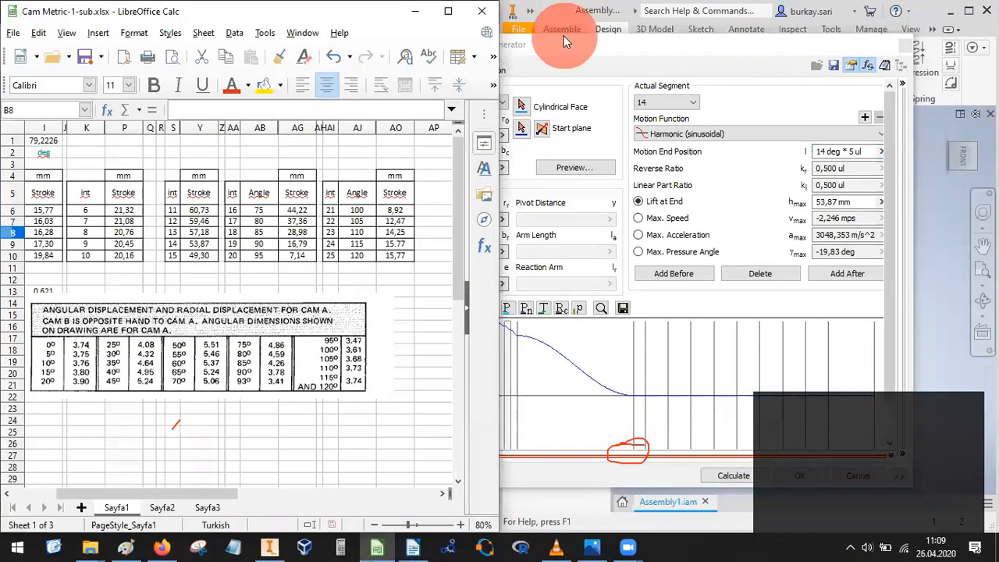
{"action": "left_click", "coordinate": [665, 62]}
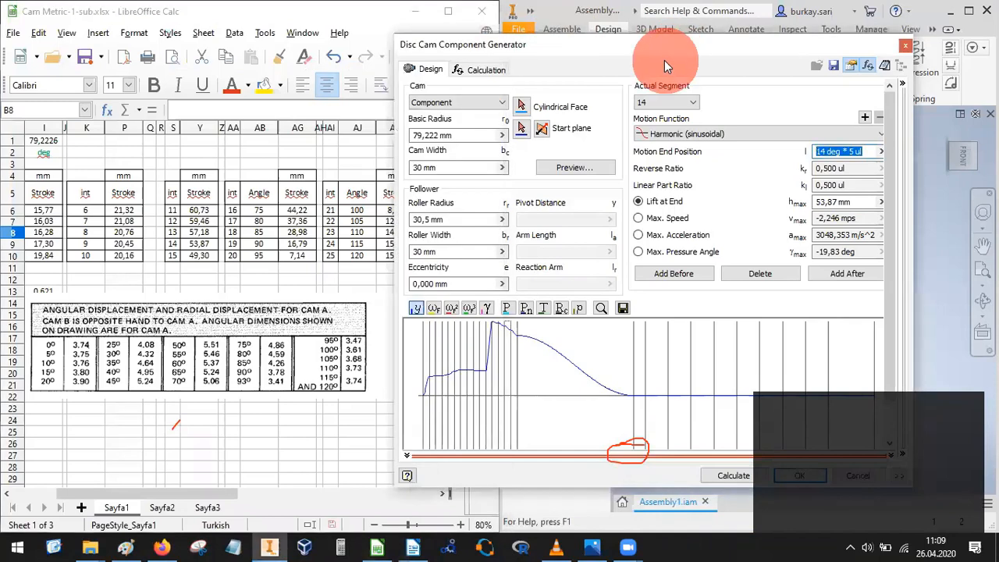
{"action": "left_click", "coordinate": [662, 102]}
{"action": "left_click", "coordinate": [647, 252]}
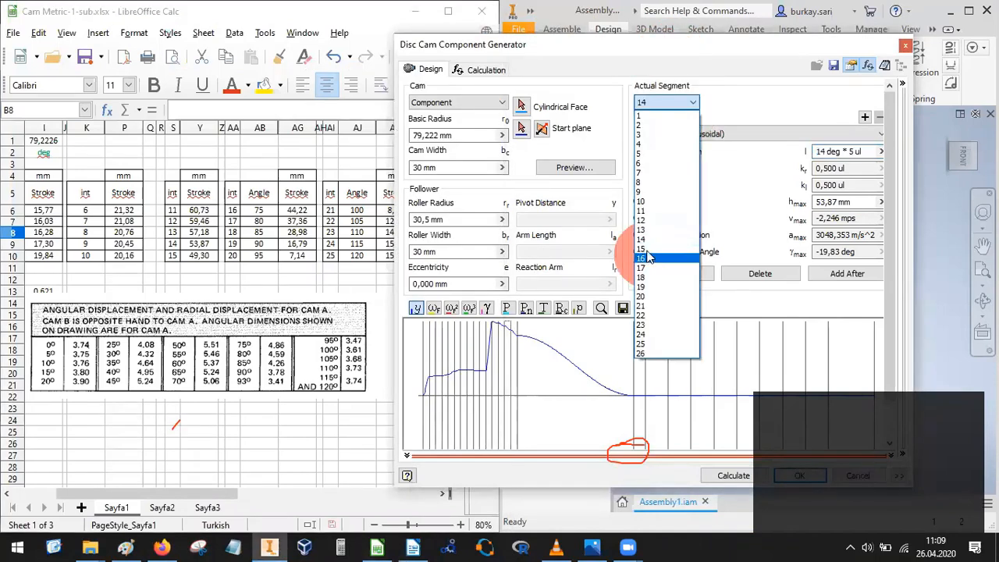
Select motion segment 16 and set its motion end position to 16*5.
{"action": "left_click", "coordinate": [659, 97]}
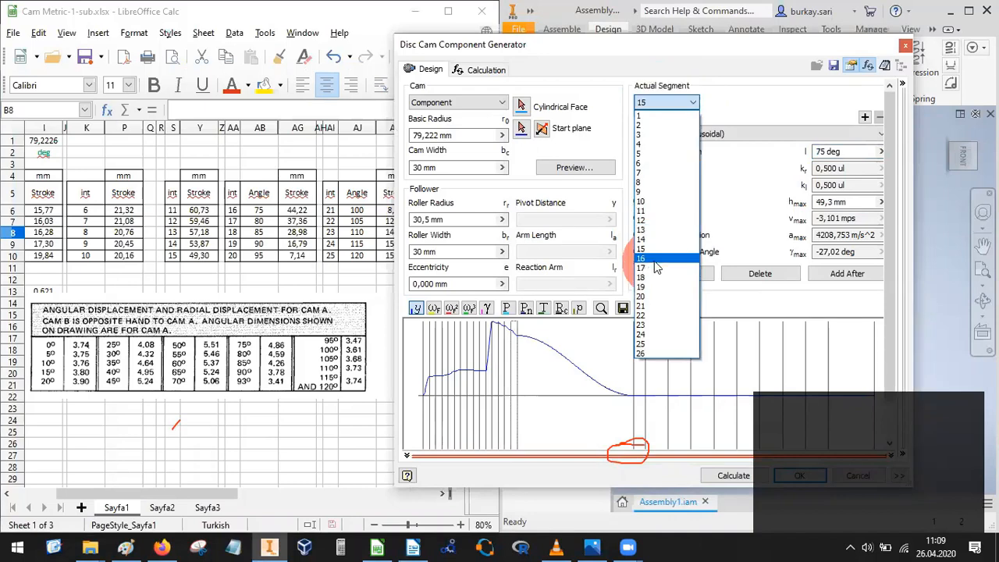
{"action": "left_click", "coordinate": [673, 273]}
{"action": "left_click", "coordinate": [870, 151]}
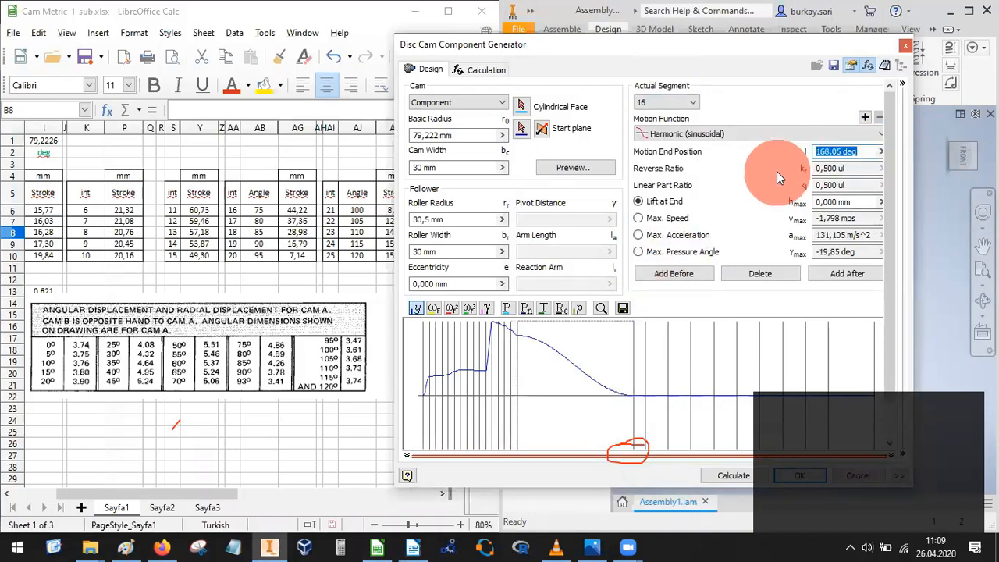
{"action": "type", "text": "16"}
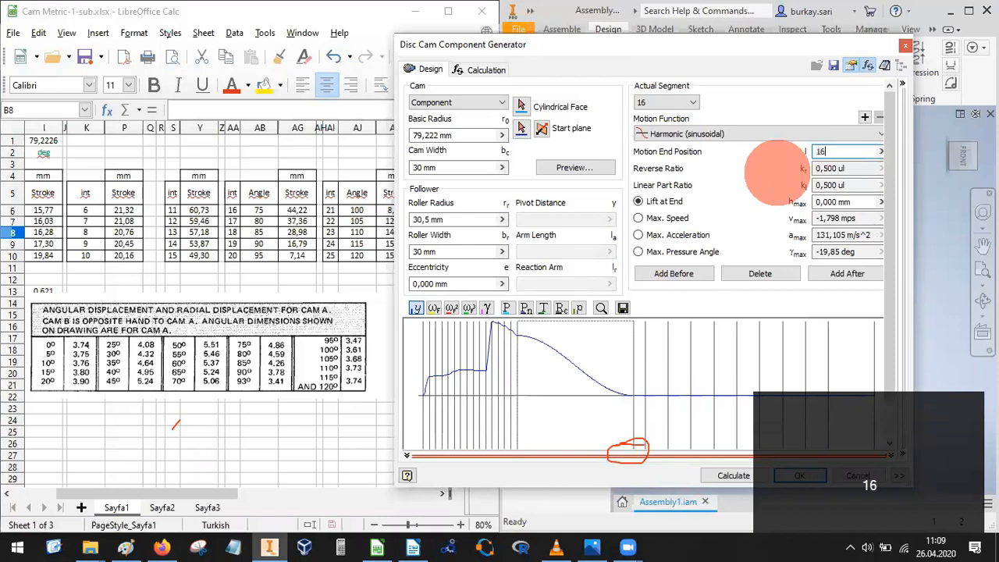
{"action": "type", "text": "."}
{"action": "key", "text": "BackSpace"}
{"action": "type", "text": "*5"}
Set the lift at end of motion segment 16 to 44.22 mm and recalculate the cam.
{"action": "left_click", "coordinate": [865, 203]}
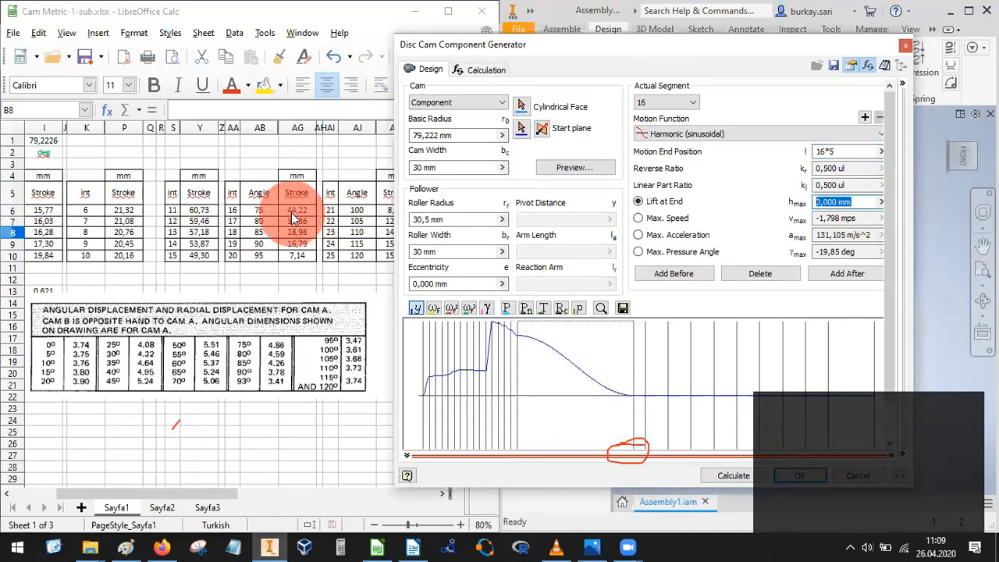
{"action": "type", "text": "44"}
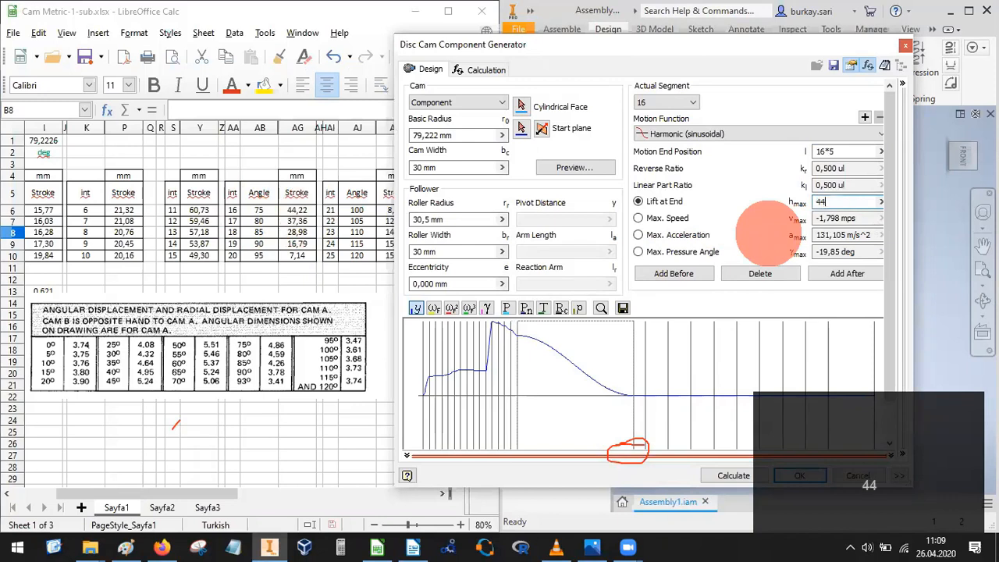
{"action": "type", "text": ",0"}
{"action": "key", "text": "BackSpace"}
{"action": "key", "text": "BackSpace"}
{"action": "type", "text": ",22"}
{"action": "left_click", "coordinate": [731, 476]}
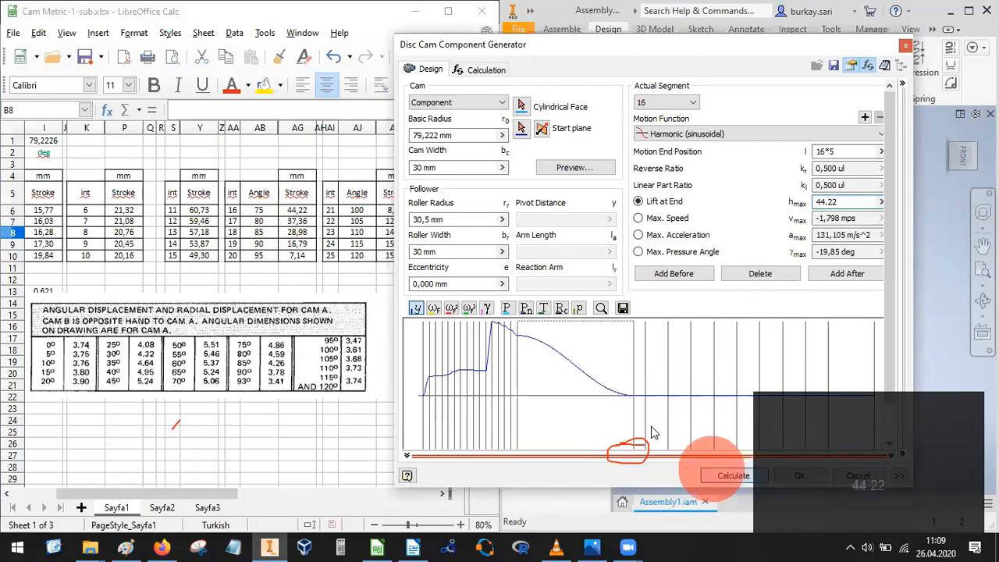
Select motion segment 17 and set its motion end position to 17*5.
{"action": "left_click", "coordinate": [666, 103]}
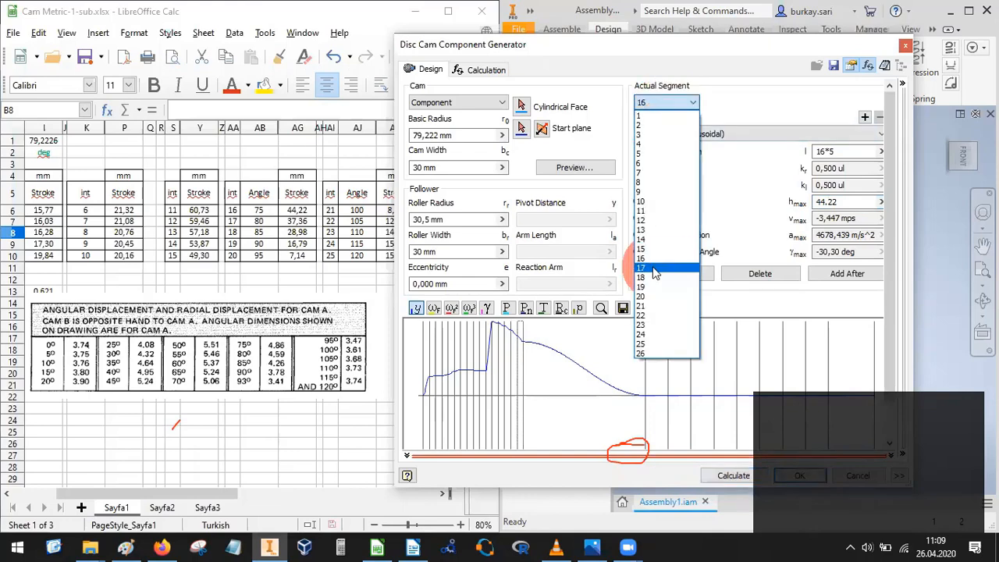
{"action": "left_click", "coordinate": [660, 270]}
{"action": "left_click_drag", "start_coordinate": [872, 152], "coordinate": [784, 160]}
{"action": "type", "text": "17."}
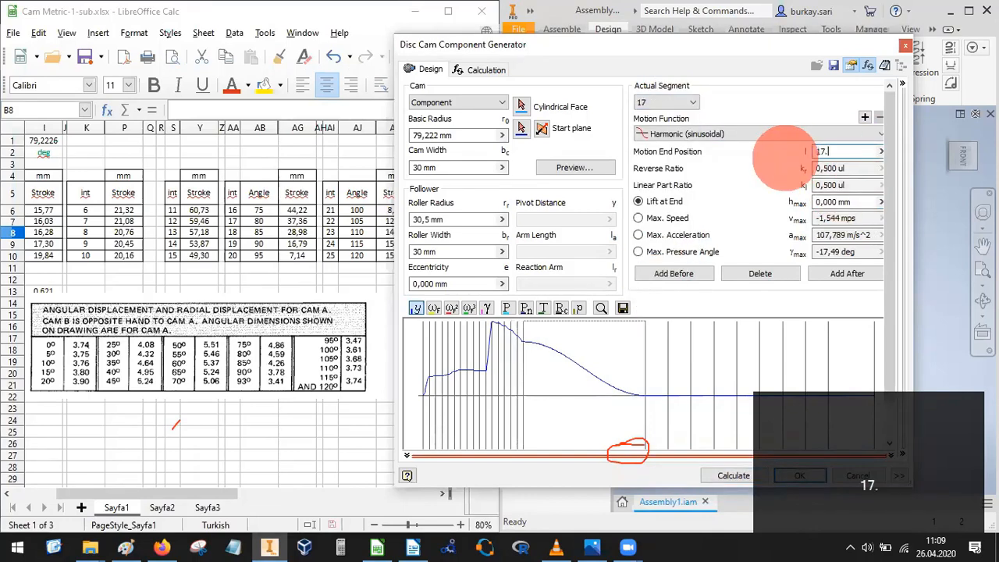
{"action": "key", "text": "BackSpace"}
{"action": "type", "text": "*55"}
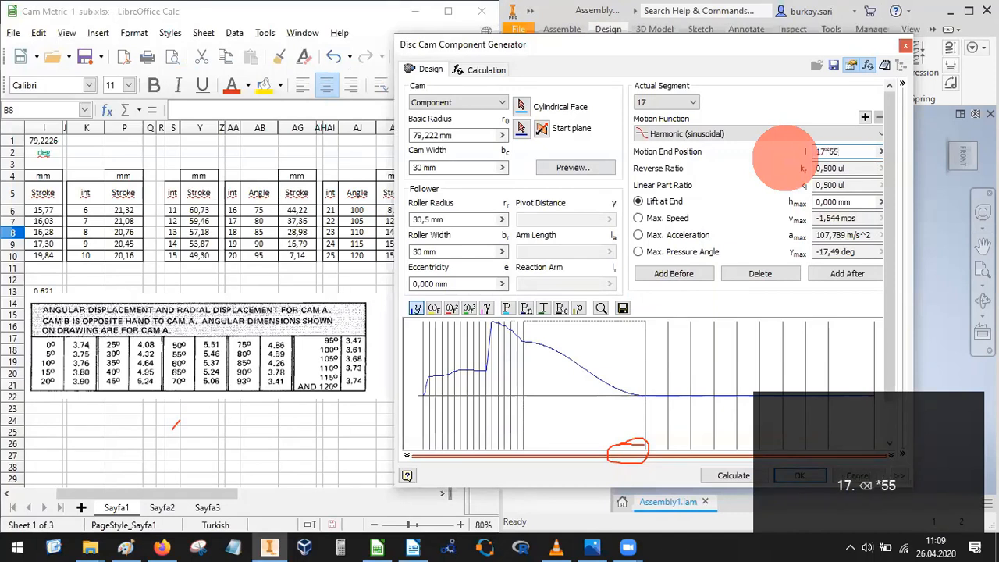
{"action": "key", "text": "BackSpace"}
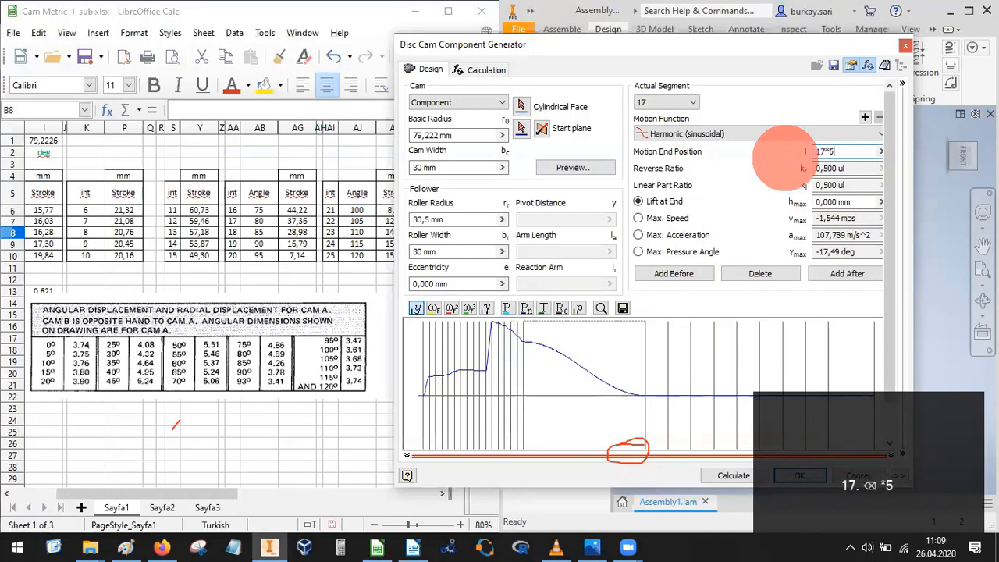
Set the lift at end of motion segment 17 to 37.36 mm and recalculate the cam.
{"action": "left_click", "coordinate": [859, 203]}
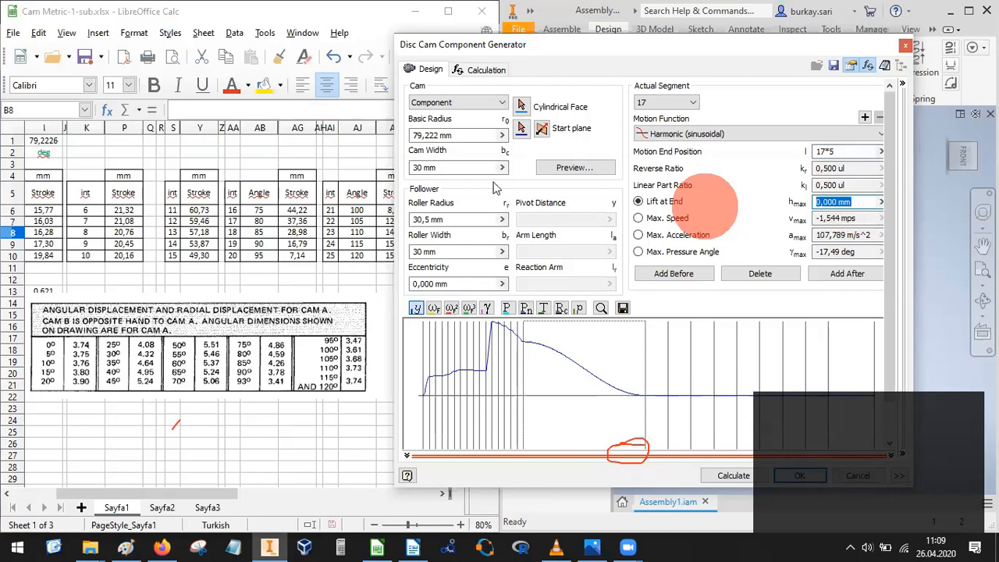
{"action": "type", "text": "3"}
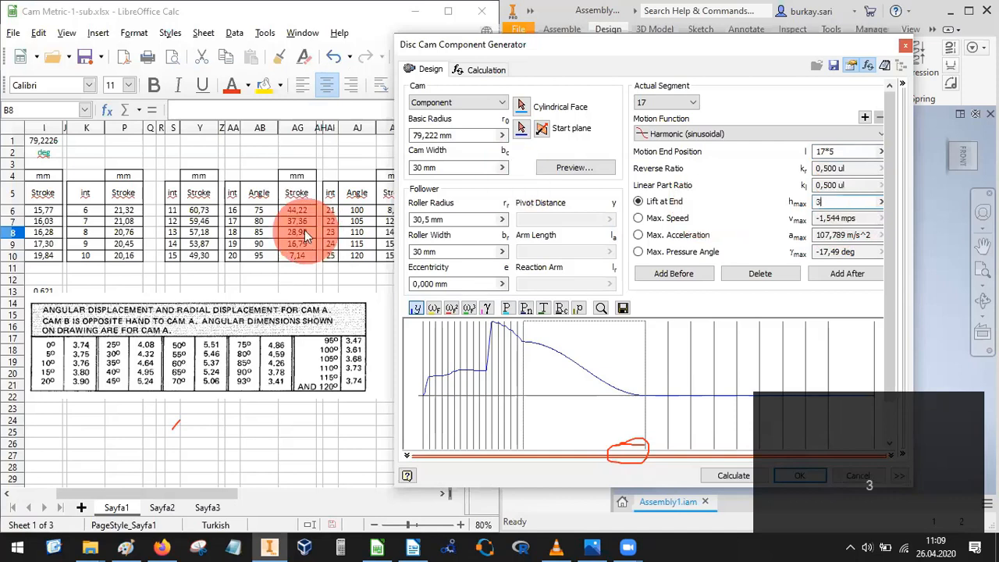
{"action": "type", "text": "7.36"}
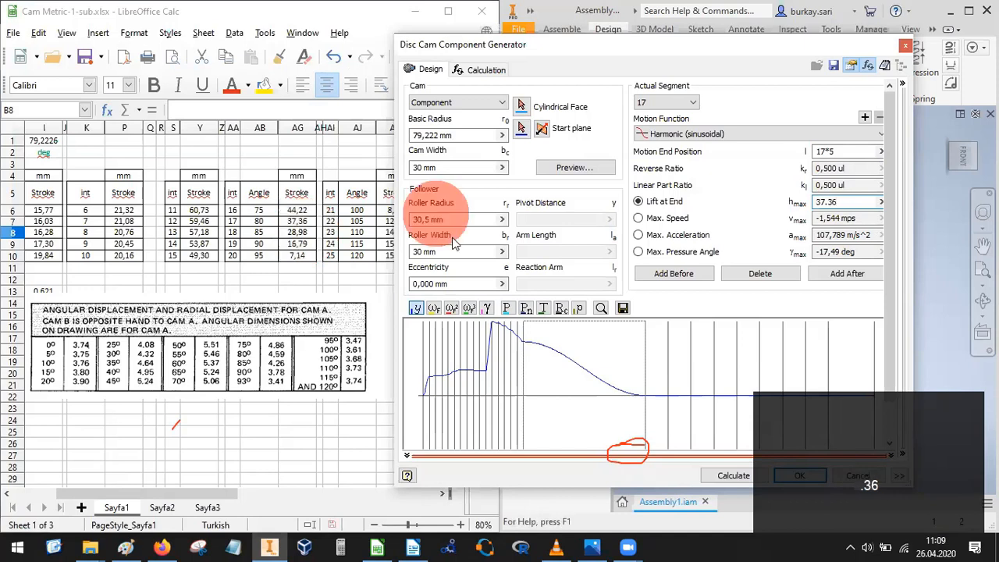
{"action": "left_click", "coordinate": [726, 477]}
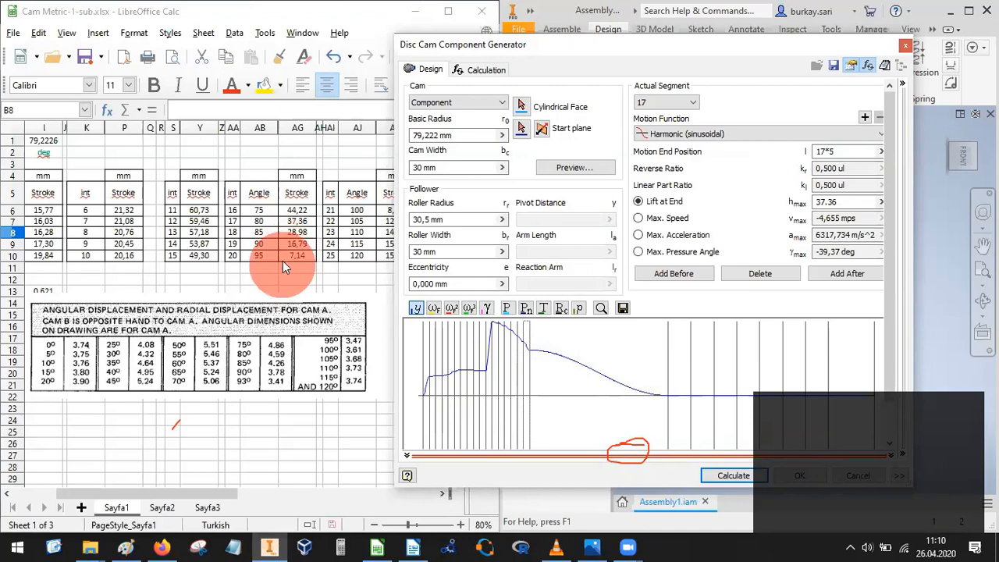
Compare the spreadsheet's stroke values for intervals 16 to 20 with the cam curve, displaying motion segment 18.
{"action": "left_click", "coordinate": [283, 258]}
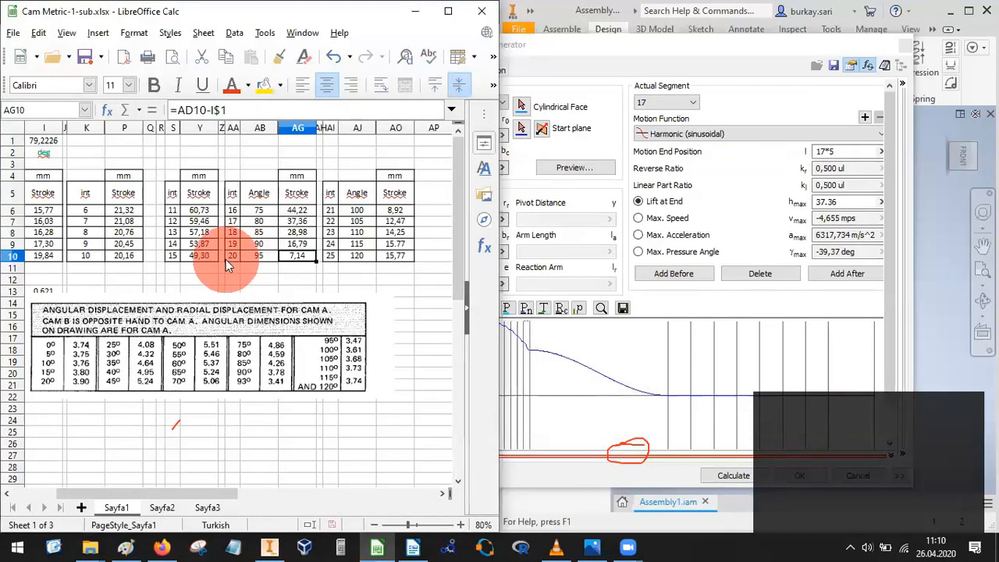
{"action": "left_click", "coordinate": [675, 99]}
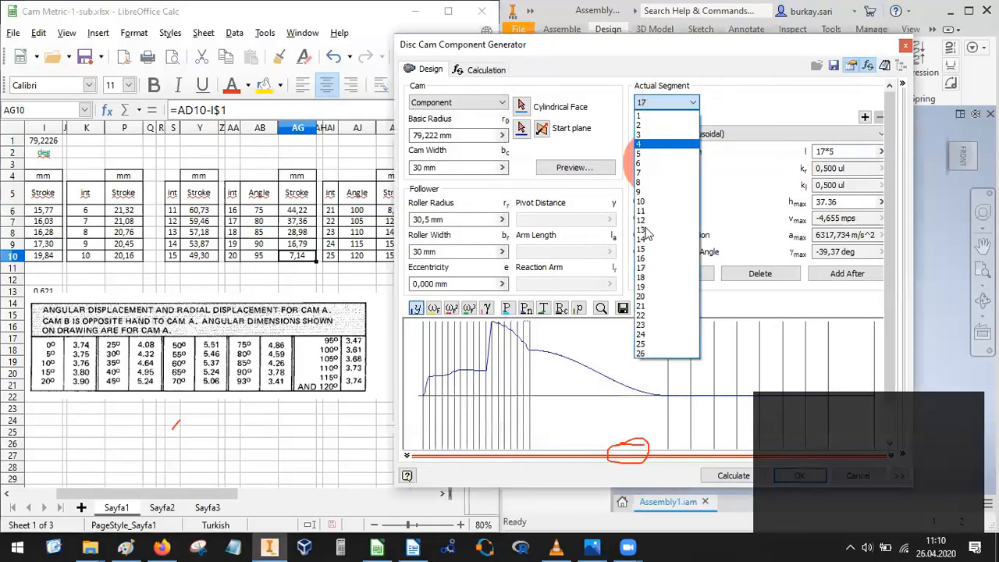
{"action": "left_click", "coordinate": [323, 232]}
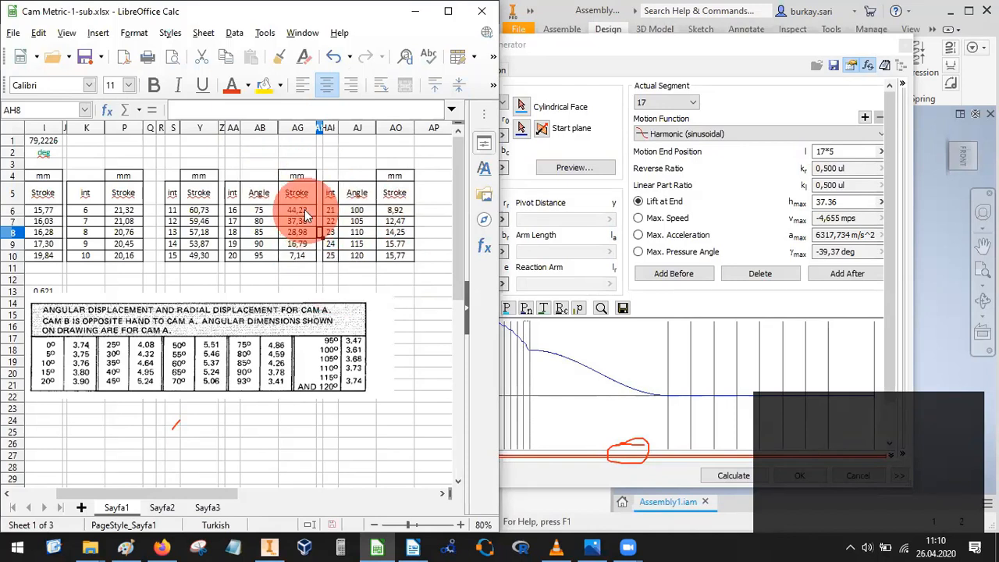
{"action": "left_click", "coordinate": [616, 345]}
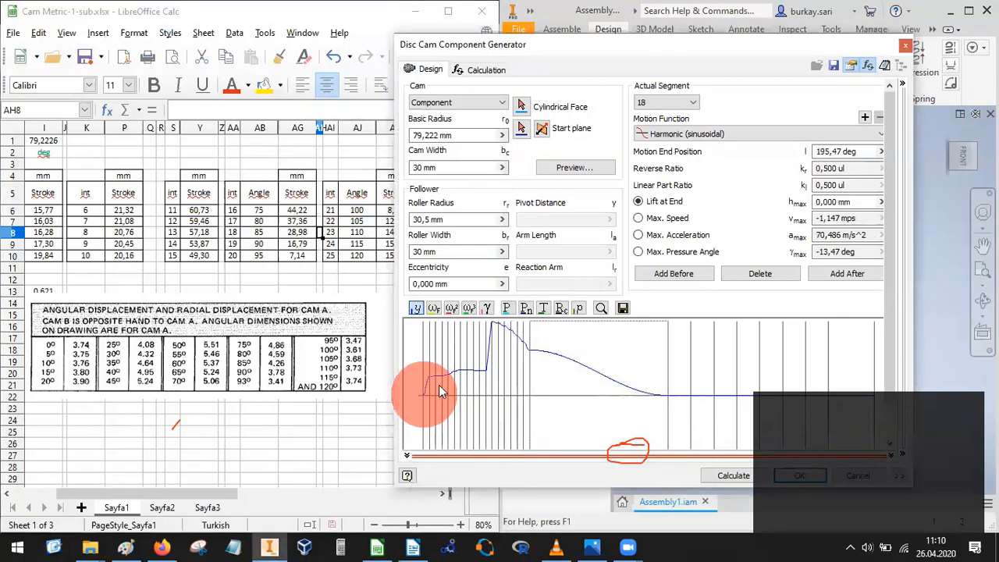
{"action": "left_click", "coordinate": [295, 213]}
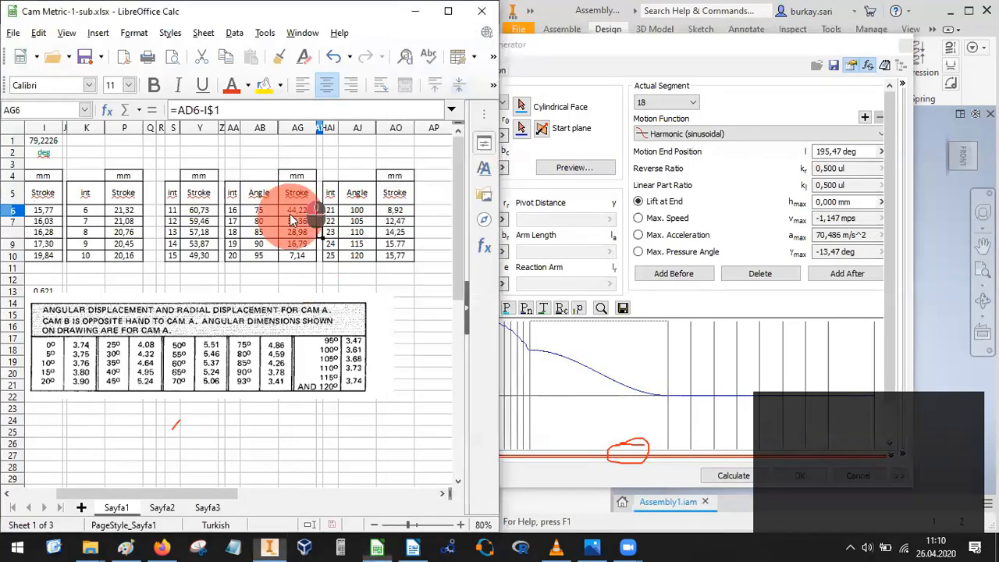
Select motion segment 19 and set its motion end position to 19*5.
{"action": "left_click", "coordinate": [657, 108]}
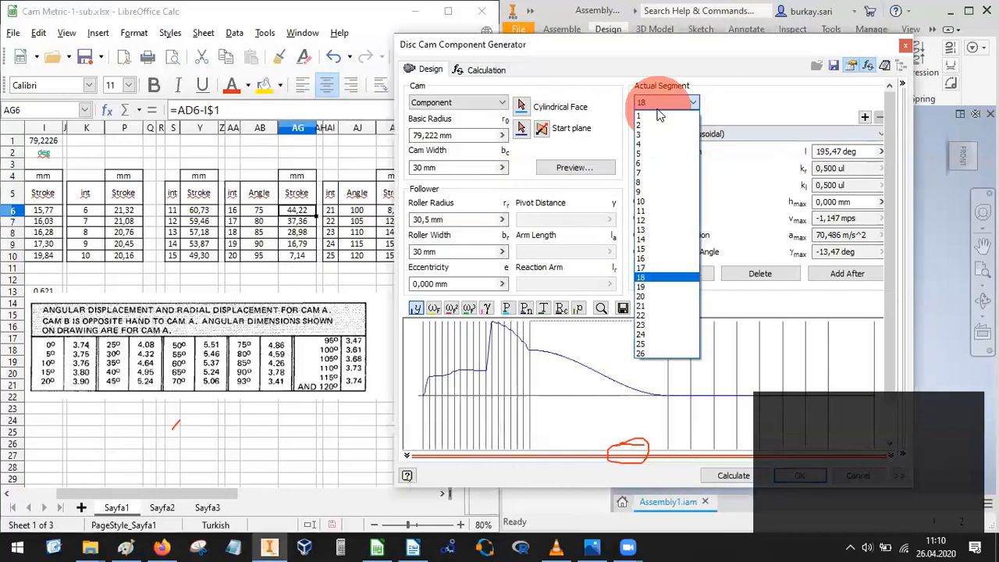
{"action": "left_click", "coordinate": [646, 287]}
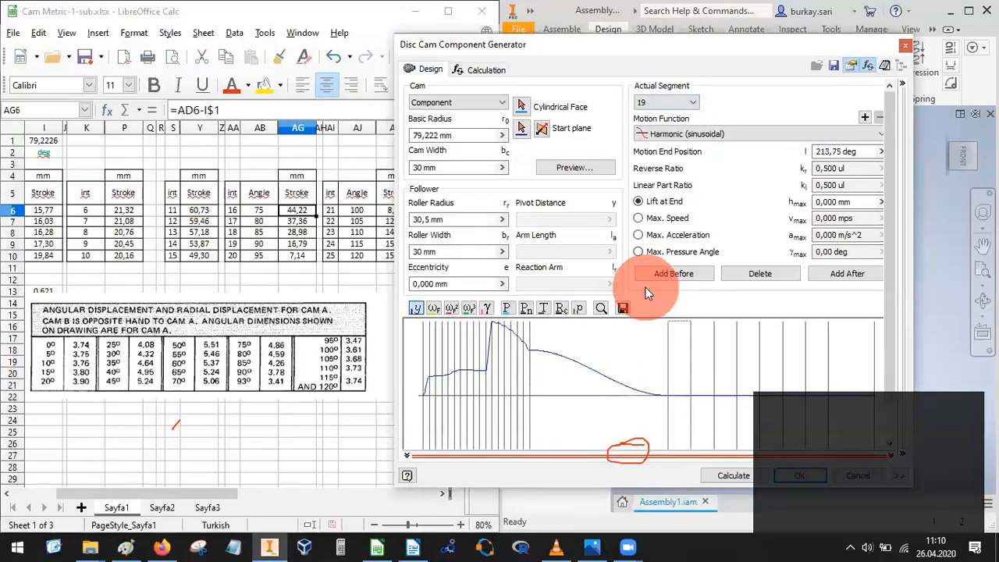
{"action": "double_click", "coordinate": [853, 151]}
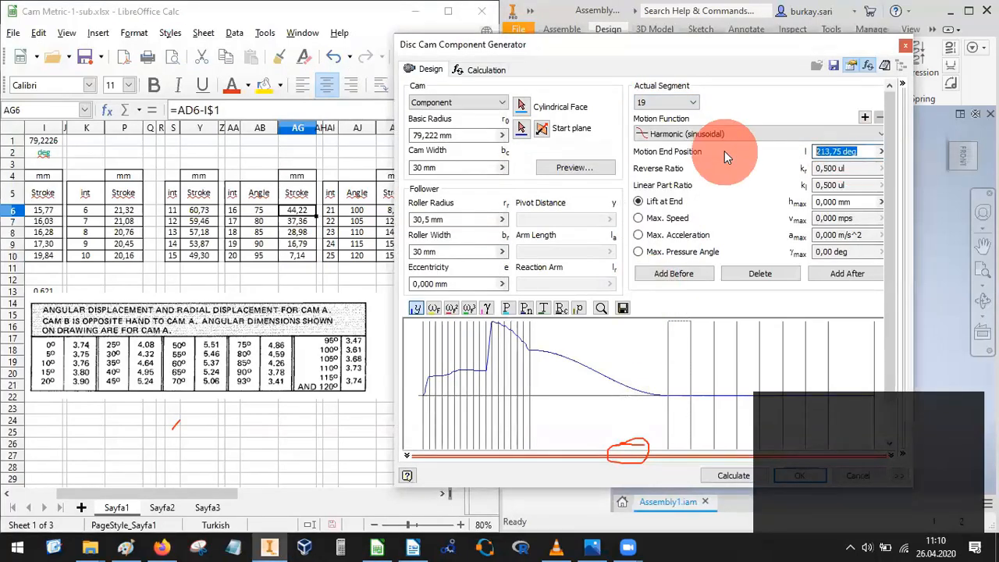
{"action": "type", "text": "19."}
{"action": "key", "text": "BackSpace"}
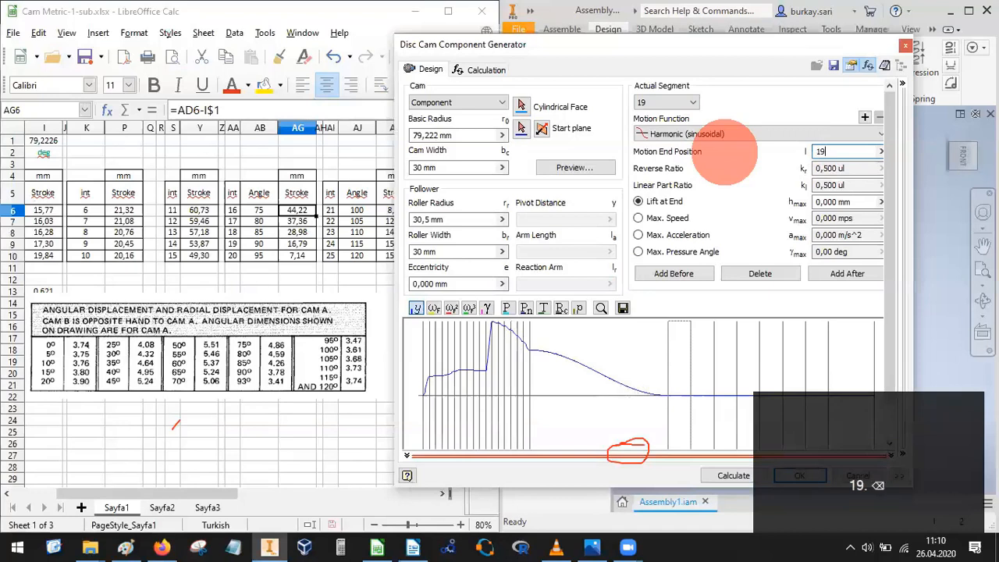
{"action": "type", "text": "*5"}
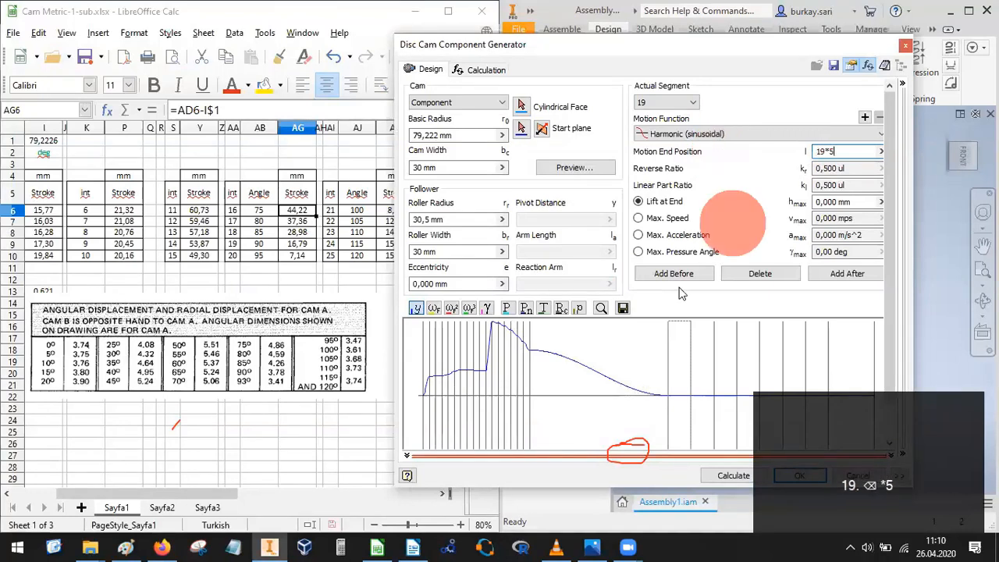
Set the lift at end of motion segment 19 to 16.79 mm and recalculate the cam.
{"action": "left_click", "coordinate": [843, 202]}
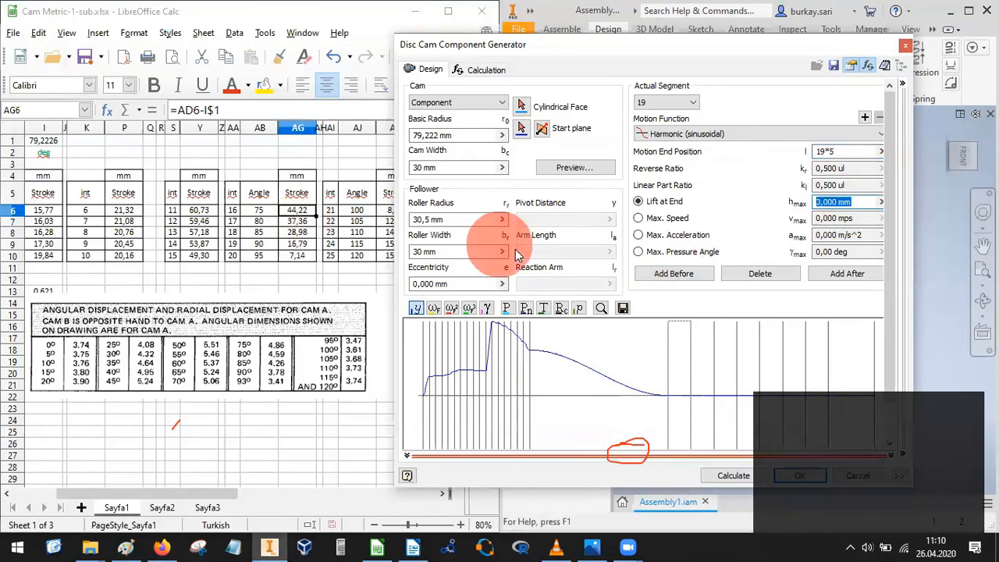
{"action": "type", "text": "16."}
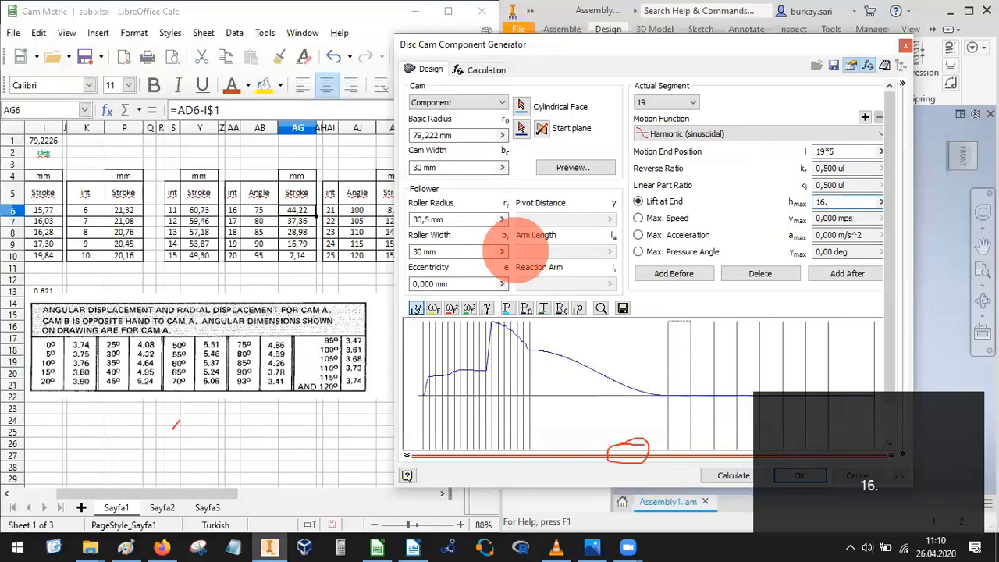
{"action": "type", "text": "79"}
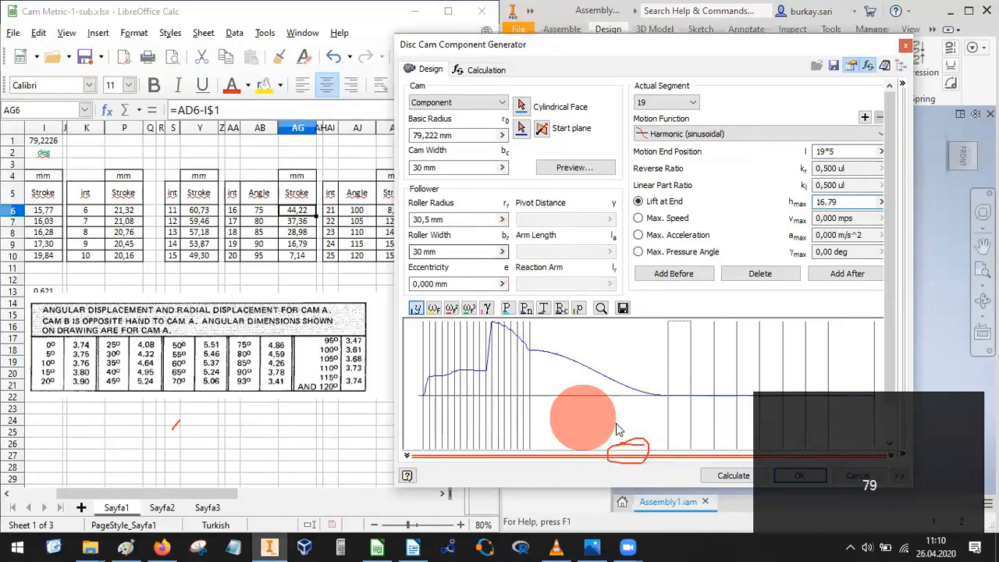
Select motion segment 20 and set its motion end position to 100 degrees.
{"action": "left_click", "coordinate": [659, 100]}
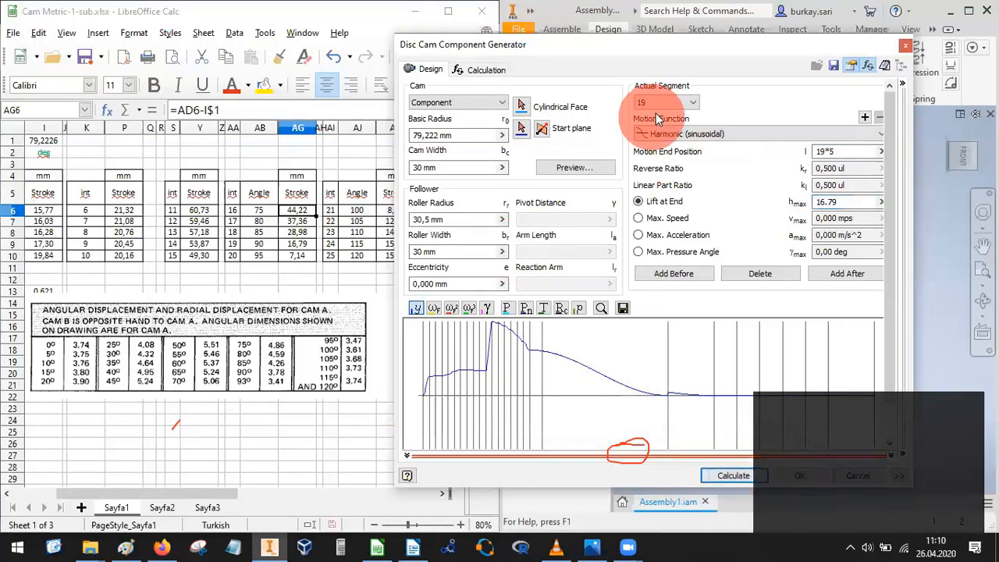
{"action": "left_click", "coordinate": [652, 301]}
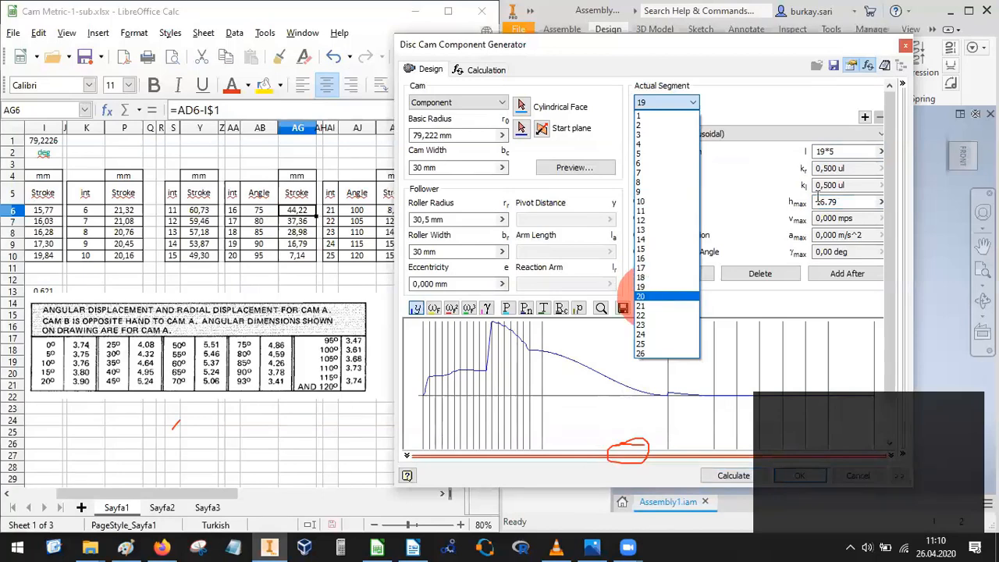
{"action": "left_click", "coordinate": [847, 151]}
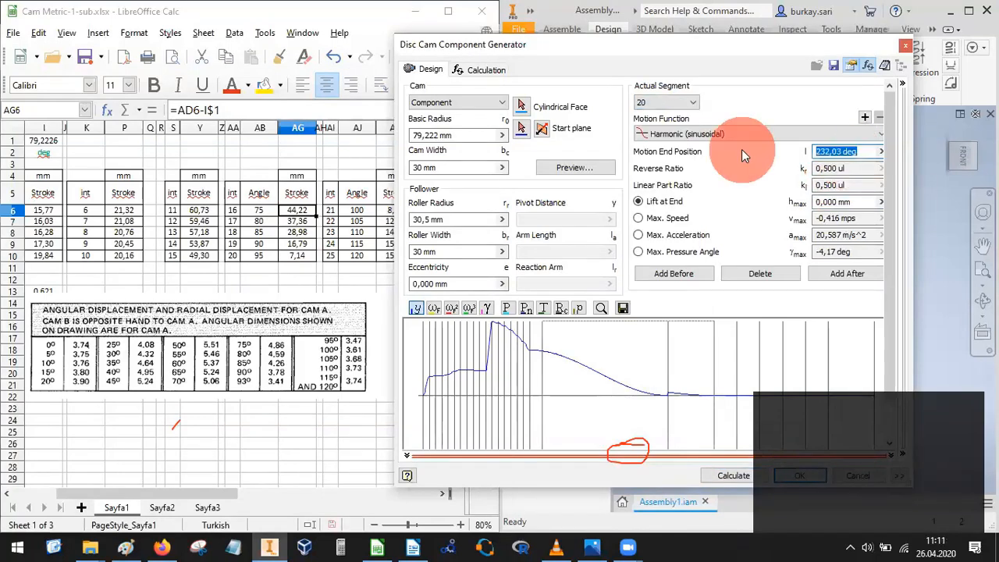
{"action": "type", "text": "100"}
Set the lift at end of motion segment 20 to 7.14 mm and recalculate the cam.
{"action": "left_click", "coordinate": [871, 202]}
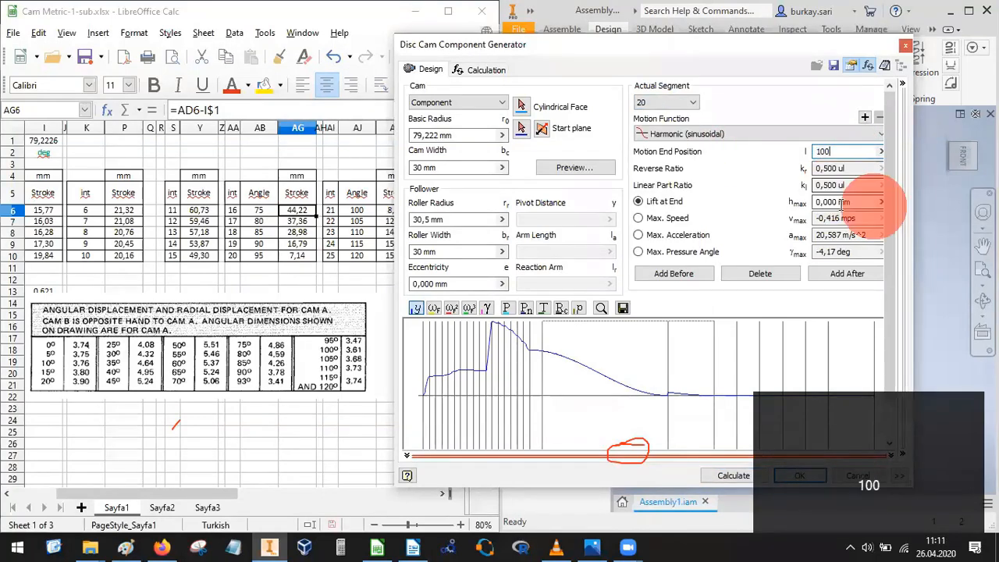
{"action": "left_click_drag", "start_coordinate": [855, 202], "coordinate": [798, 204]}
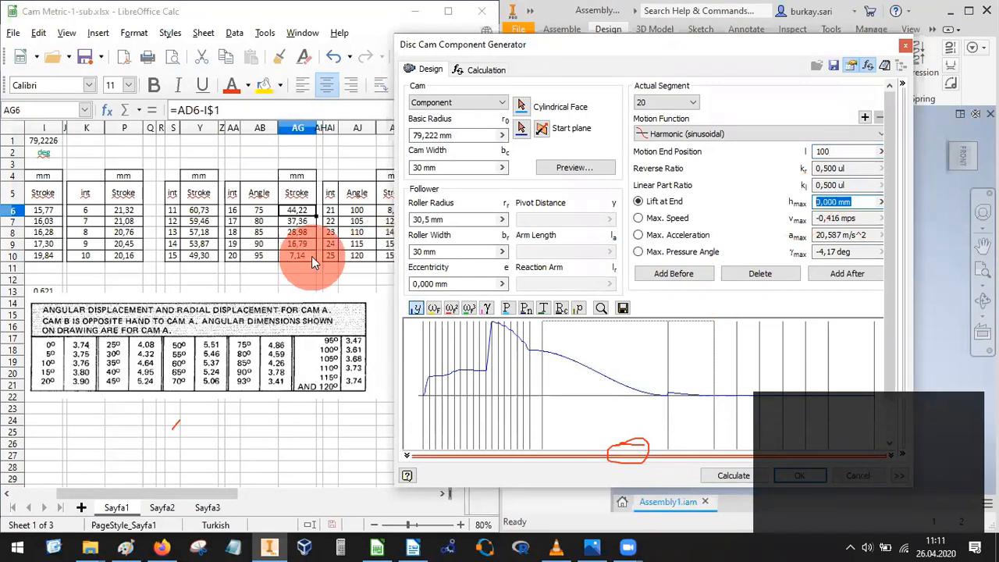
{"action": "type", "text": "7,"}
{"action": "left_click", "coordinate": [734, 475]}
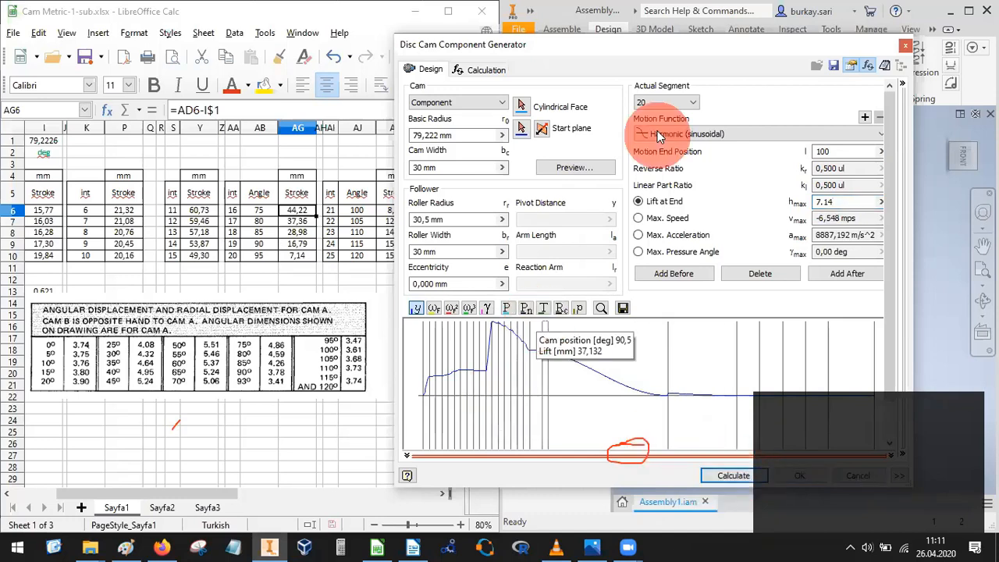
Select motion segment 21 and set its motion end position to 105 degrees.
{"action": "left_click", "coordinate": [656, 104]}
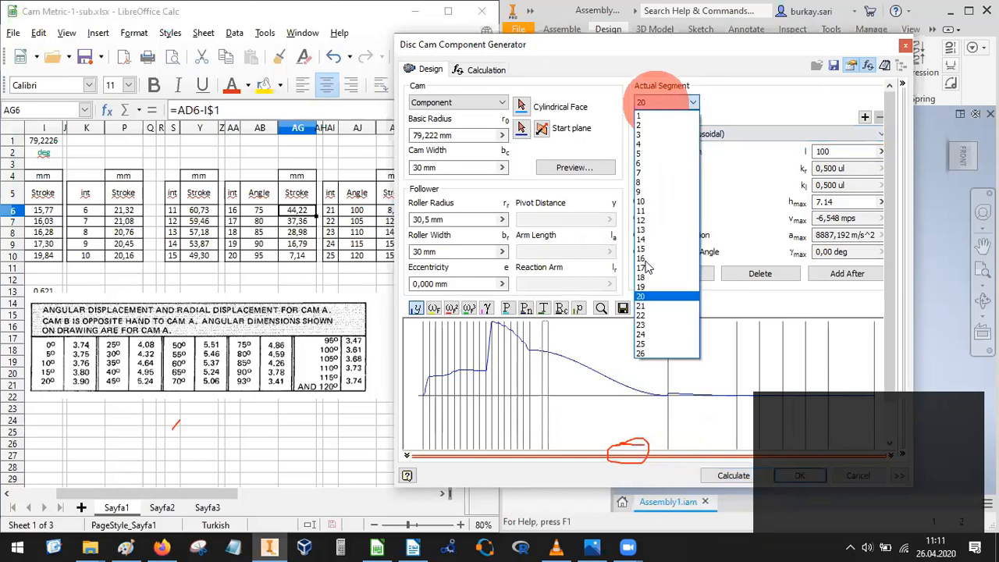
{"action": "left_click", "coordinate": [648, 306]}
{"action": "left_click", "coordinate": [357, 256]}
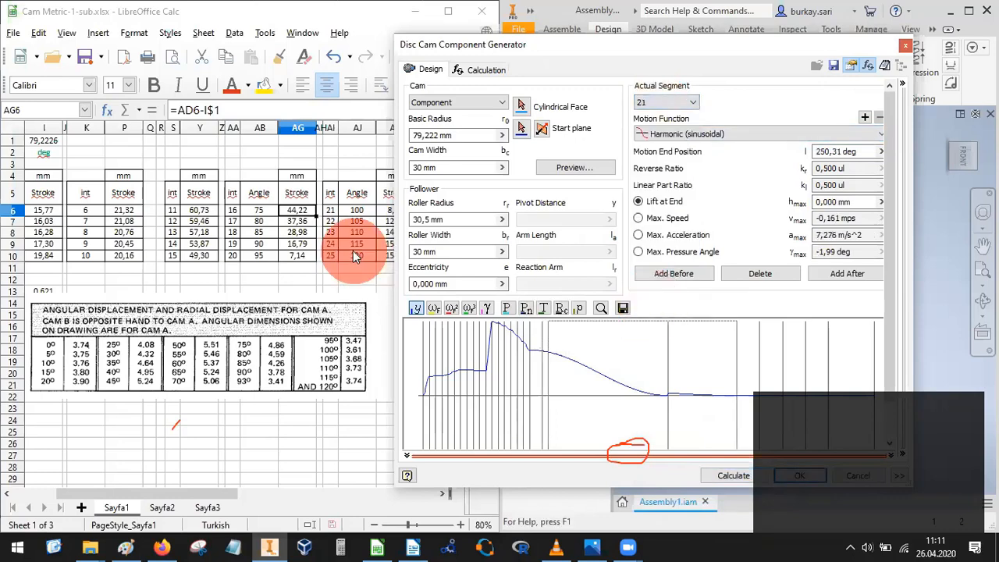
{"action": "left_click", "coordinate": [858, 151]}
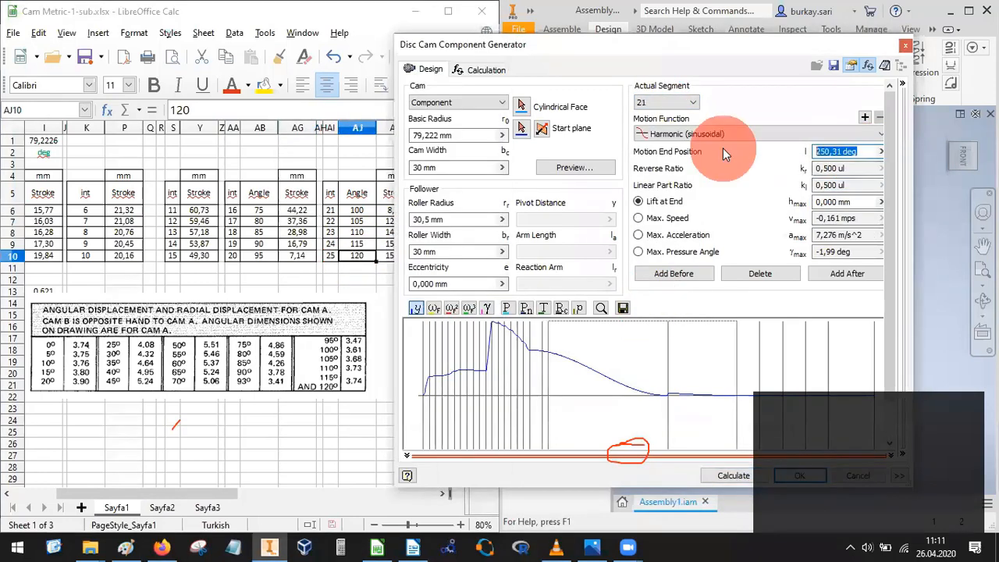
{"action": "type", "text": "105"}
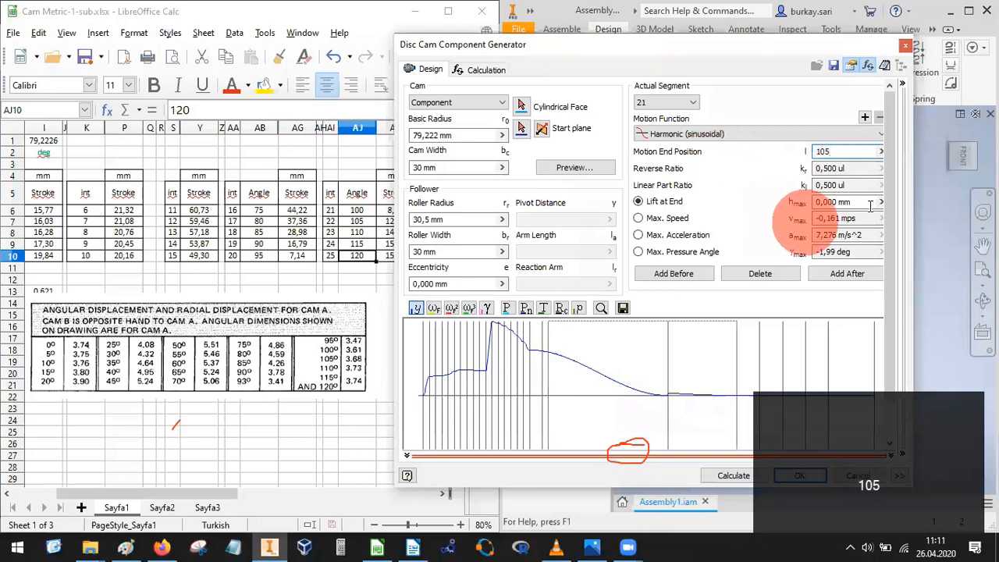
Move the cam dialog clear of the spreadsheet's last stroke column, set segment 21's lift at end to 8.92 mm and recalculate.
{"action": "left_click", "coordinate": [839, 202]}
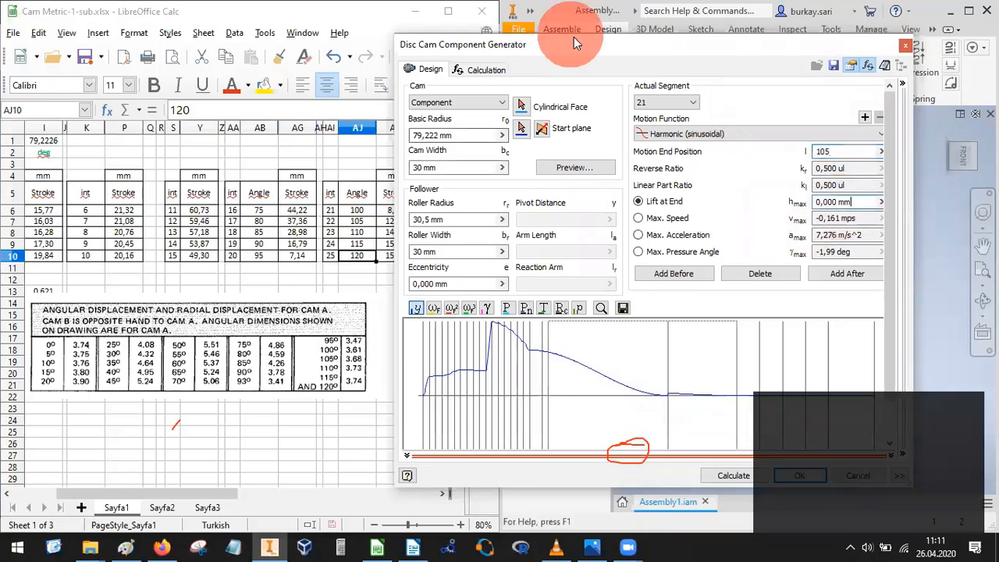
{"action": "left_click_drag", "start_coordinate": [613, 44], "coordinate": [653, 39]}
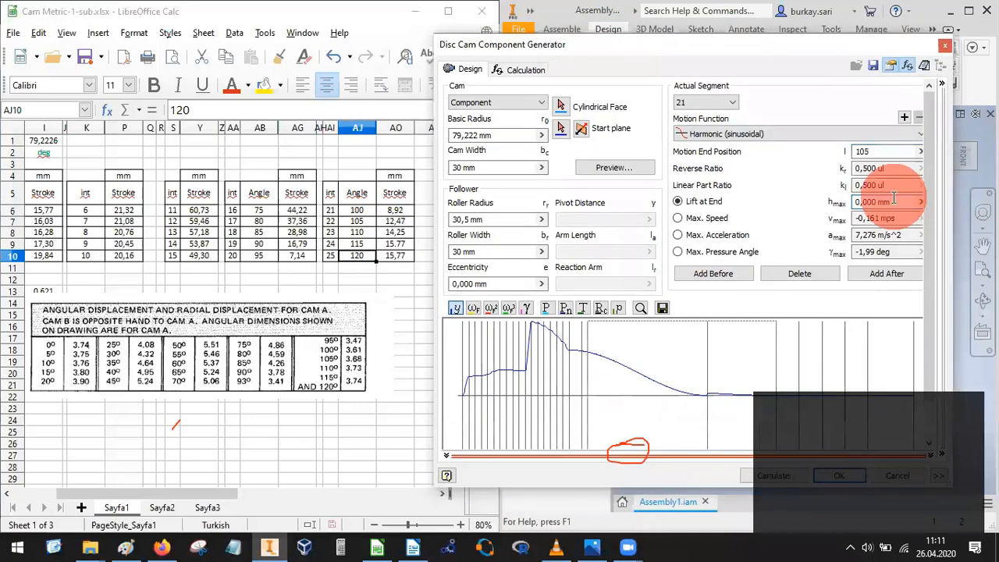
{"action": "left_click_drag", "start_coordinate": [896, 201], "coordinate": [769, 201]}
{"action": "type", "text": "8.92"}
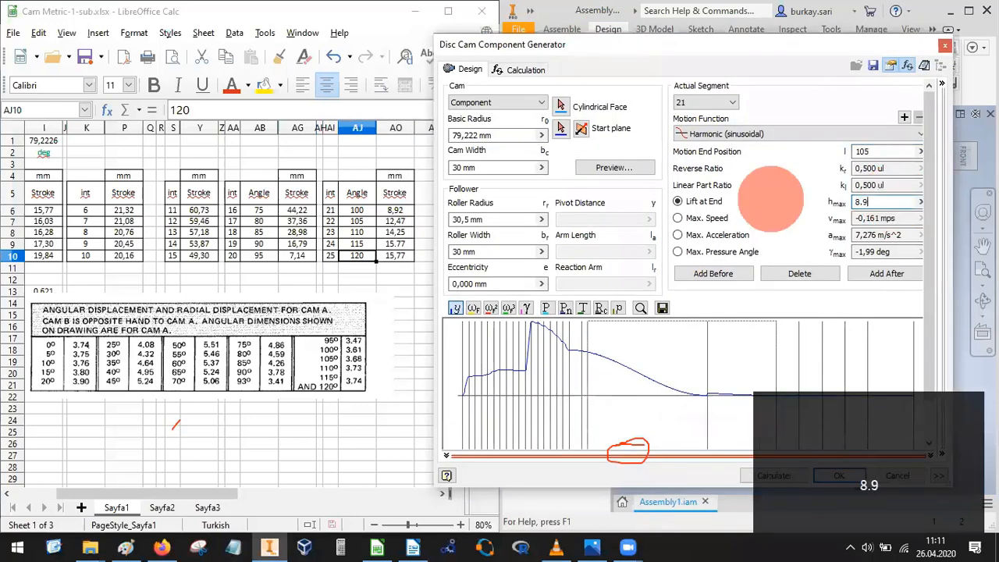
{"action": "left_click", "coordinate": [775, 474]}
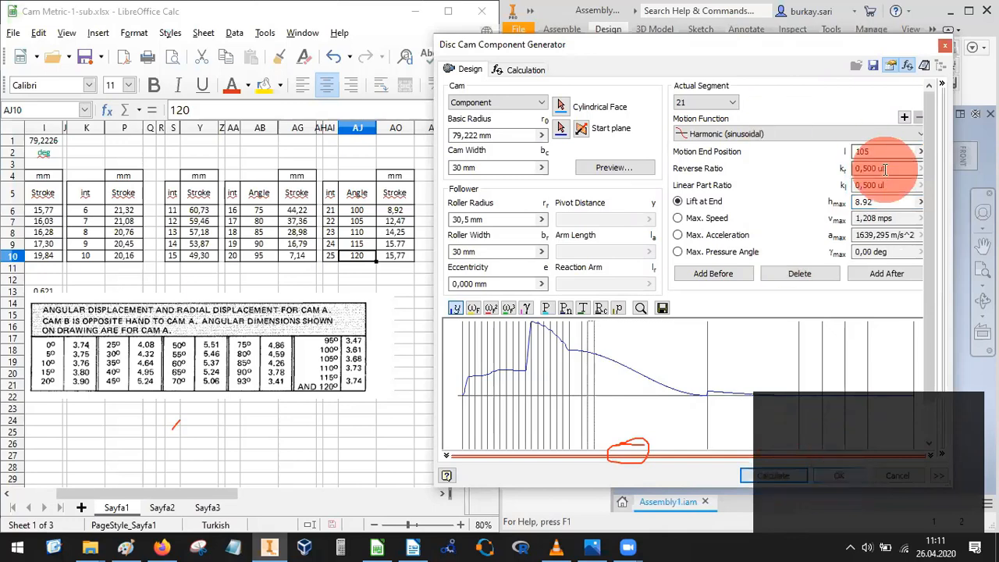
Select motion segment 22 and set its motion end position to 110 degrees.
{"action": "left_click", "coordinate": [684, 104]}
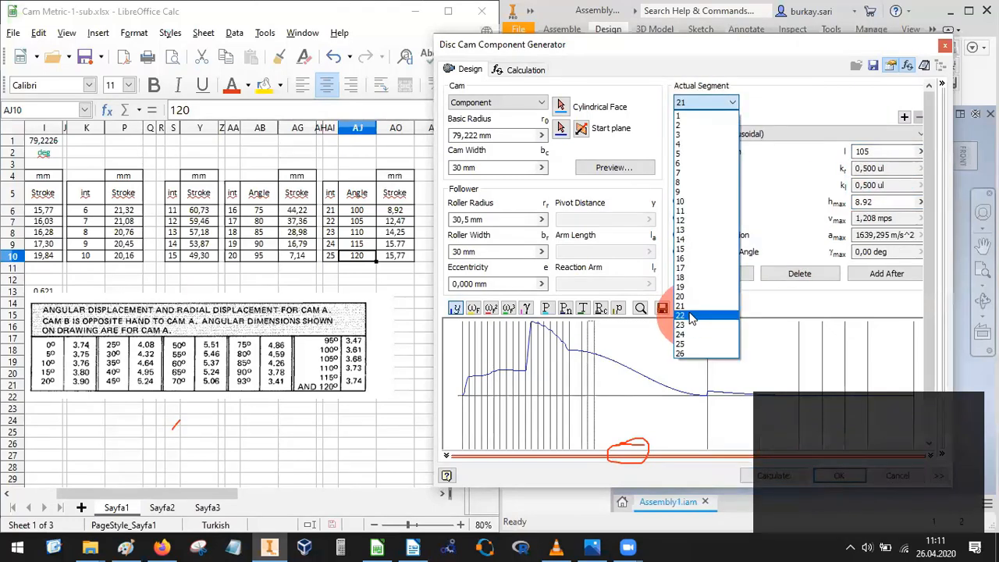
{"action": "left_click", "coordinate": [690, 312]}
{"action": "left_click", "coordinate": [898, 151]}
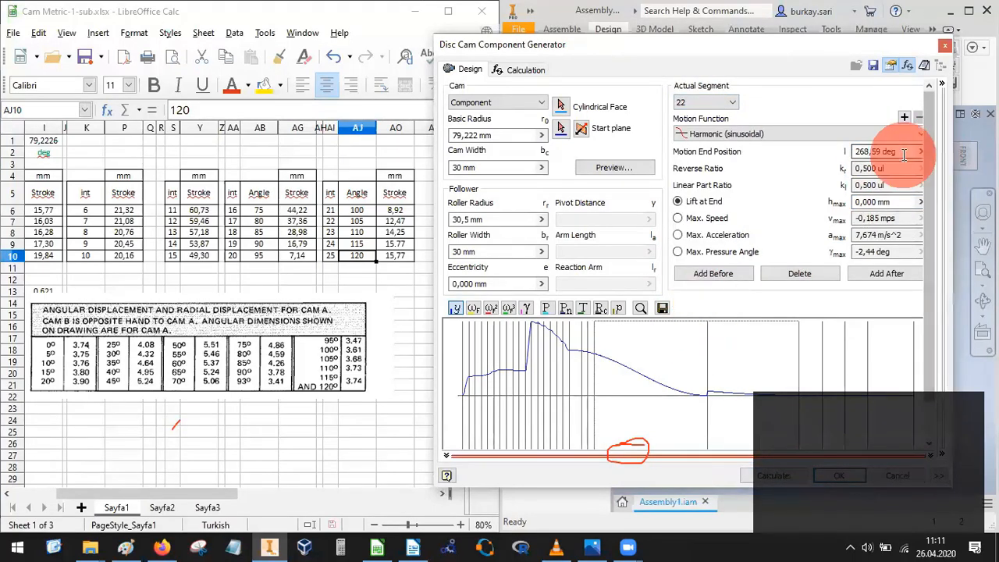
{"action": "type", "text": "1"}
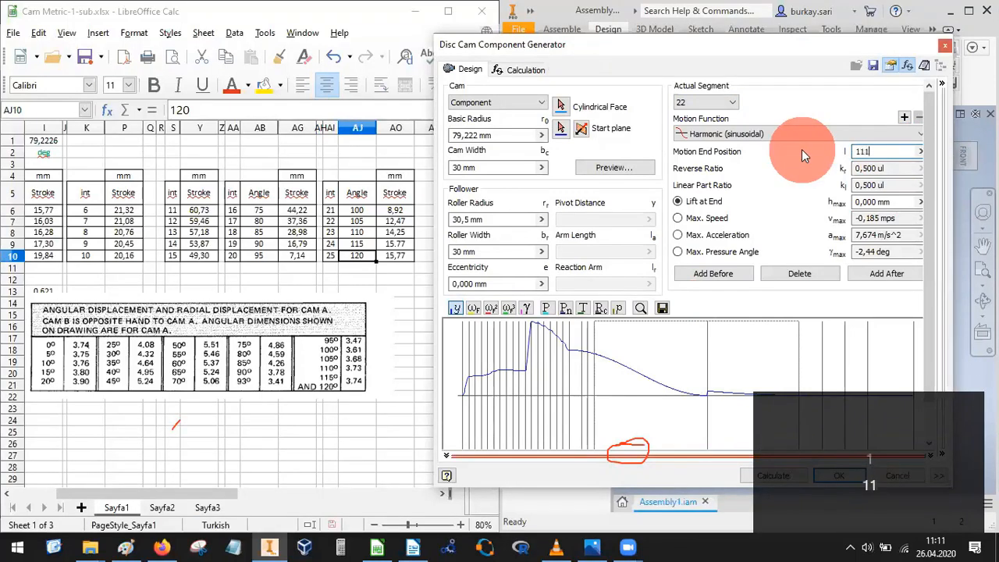
{"action": "type", "text": "00"}
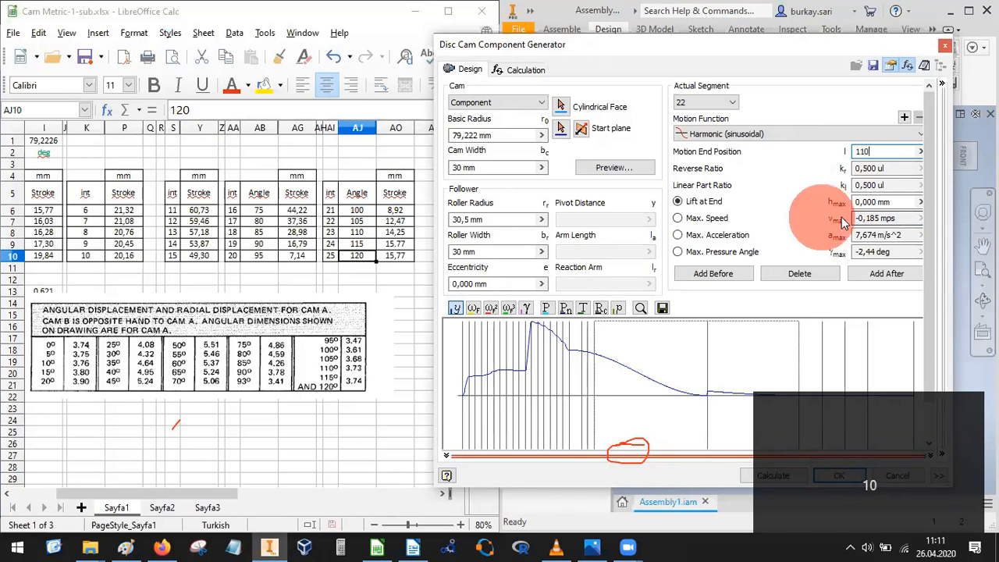
Set the lift at end of motion segment 22 to 12.47 mm and recalculate the cam.
{"action": "left_click", "coordinate": [890, 202]}
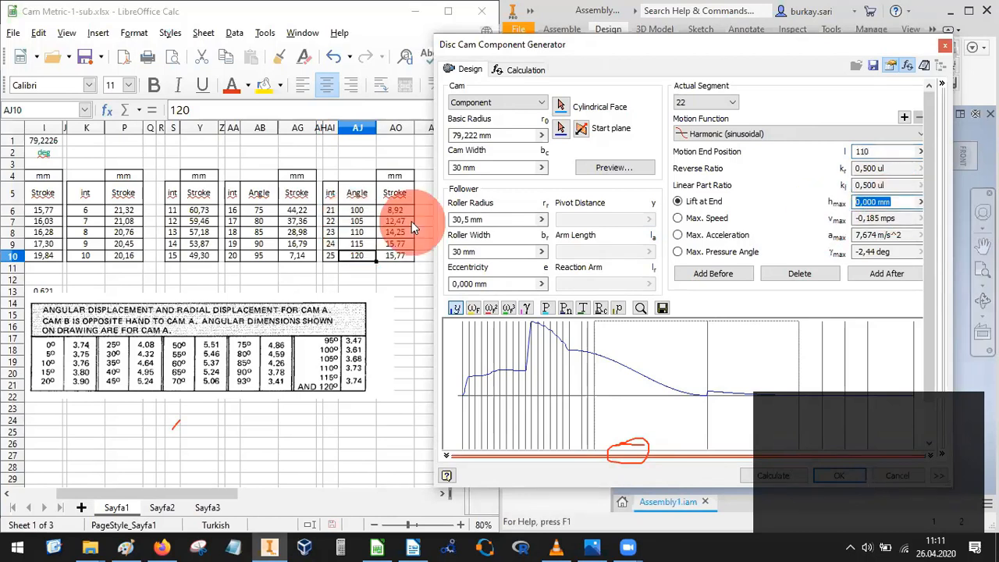
{"action": "type", "text": "12.47"}
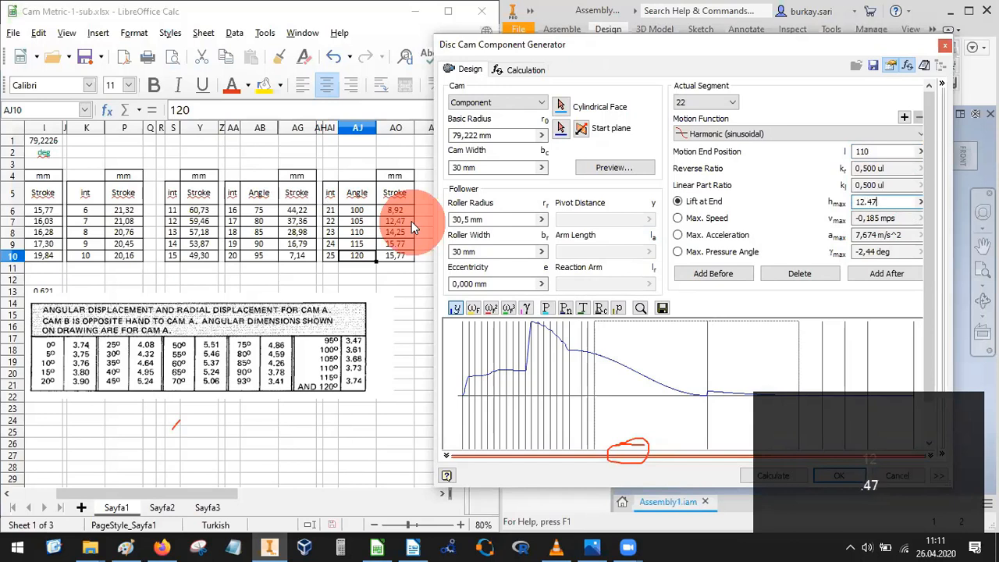
{"action": "left_click", "coordinate": [762, 474]}
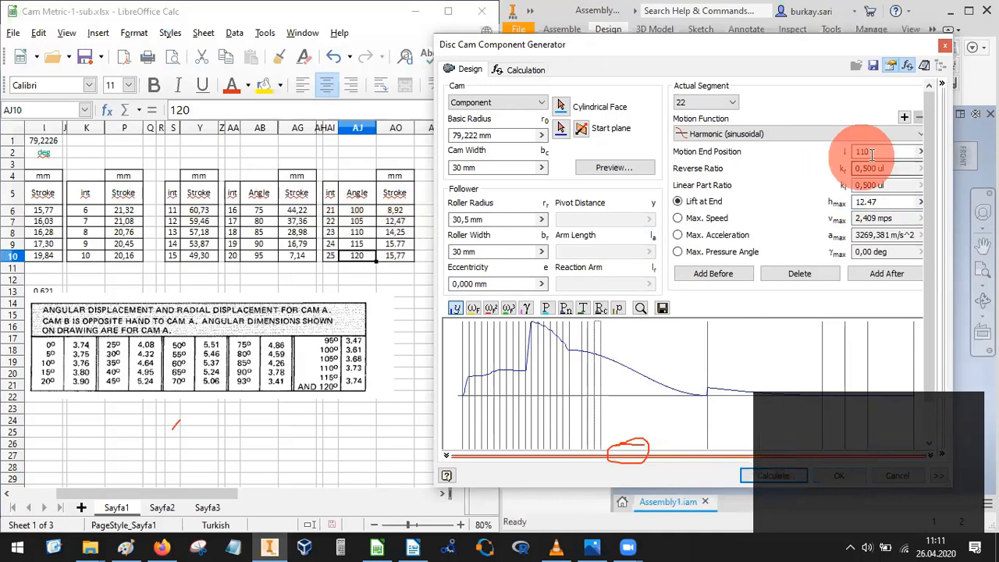
{"action": "left_click_drag", "start_coordinate": [874, 151], "coordinate": [790, 154]}
{"action": "type", "text": "115."}
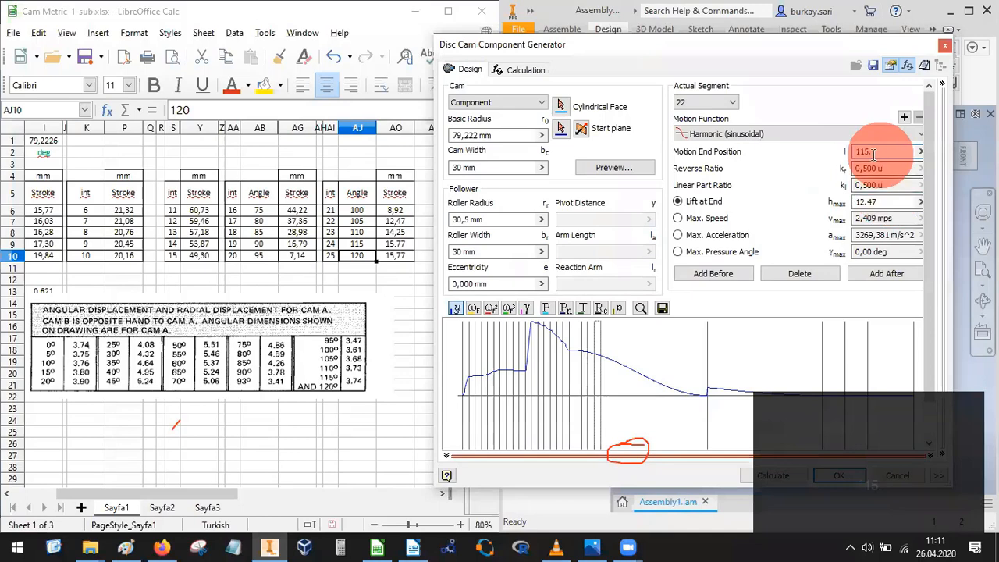
{"action": "left_click_drag", "start_coordinate": [878, 154], "coordinate": [847, 154]}
{"action": "type", "text": "110"}
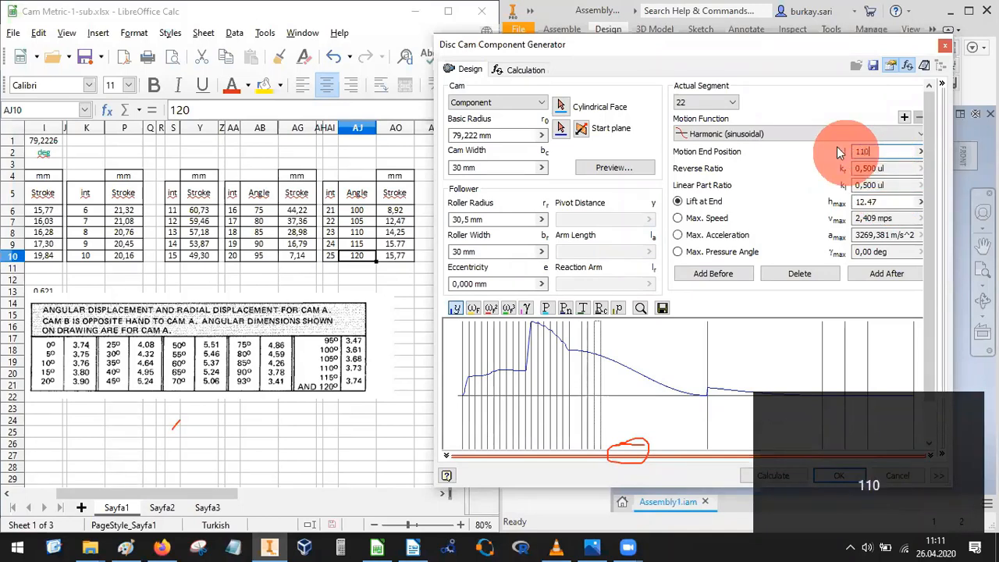
Select motion segment 23 and set its motion end position to 115 degrees.
{"action": "left_click", "coordinate": [703, 102]}
{"action": "left_click", "coordinate": [683, 325]}
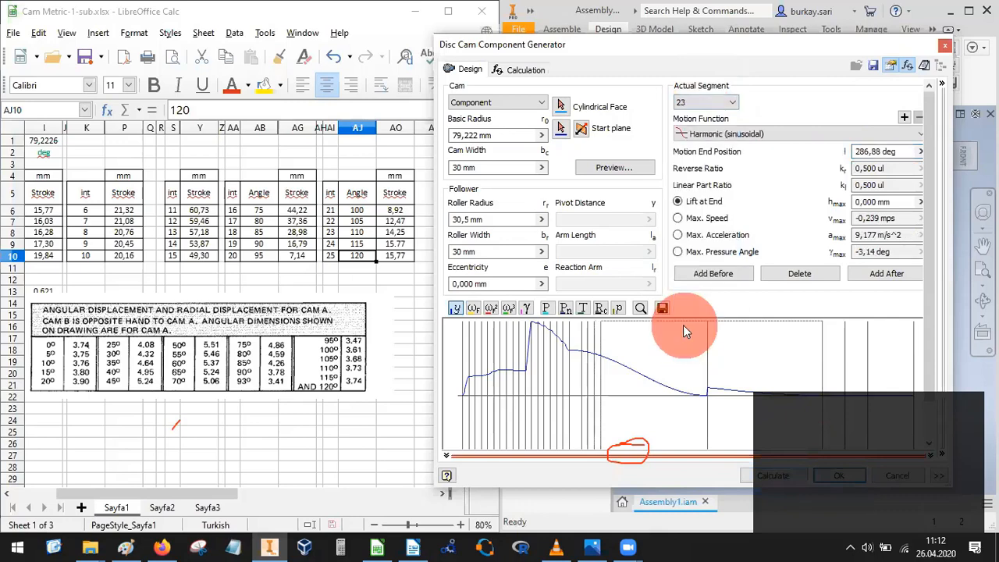
{"action": "left_click_drag", "start_coordinate": [912, 152], "coordinate": [791, 154]}
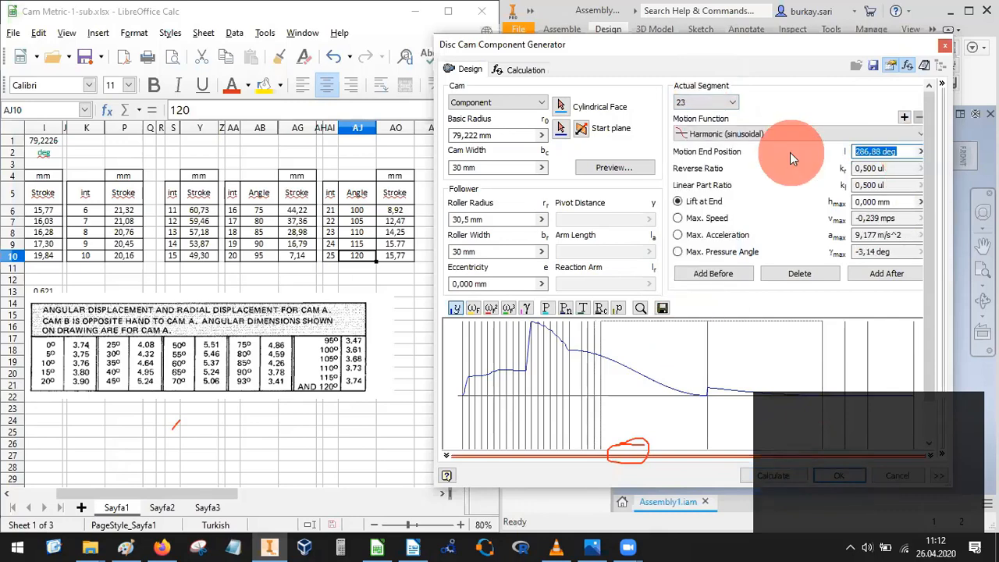
{"action": "type", "text": "115"}
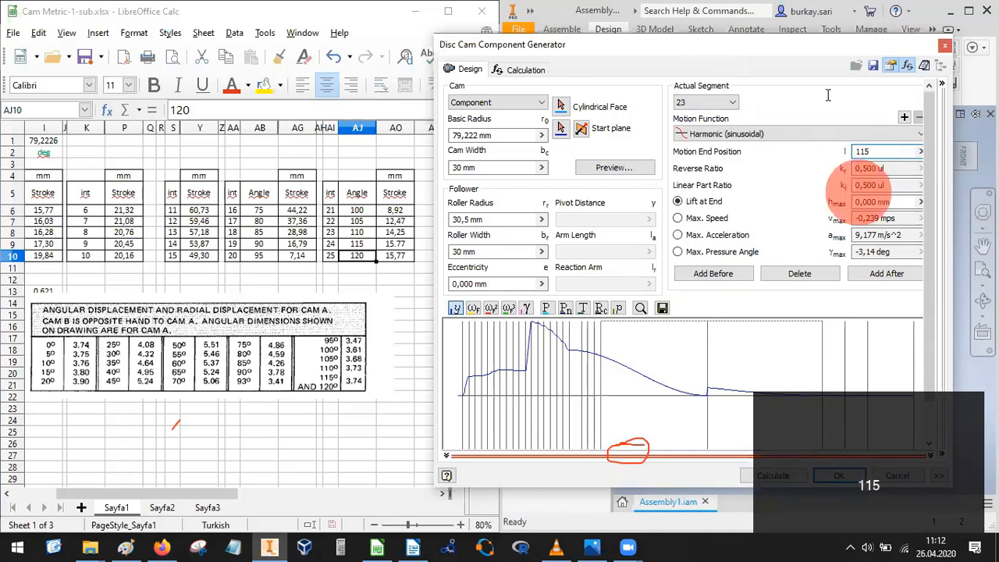
Set the lift at end of motion segment 23 to 14.25 mm and recalculate the cam.
{"action": "left_click", "coordinate": [801, 202]}
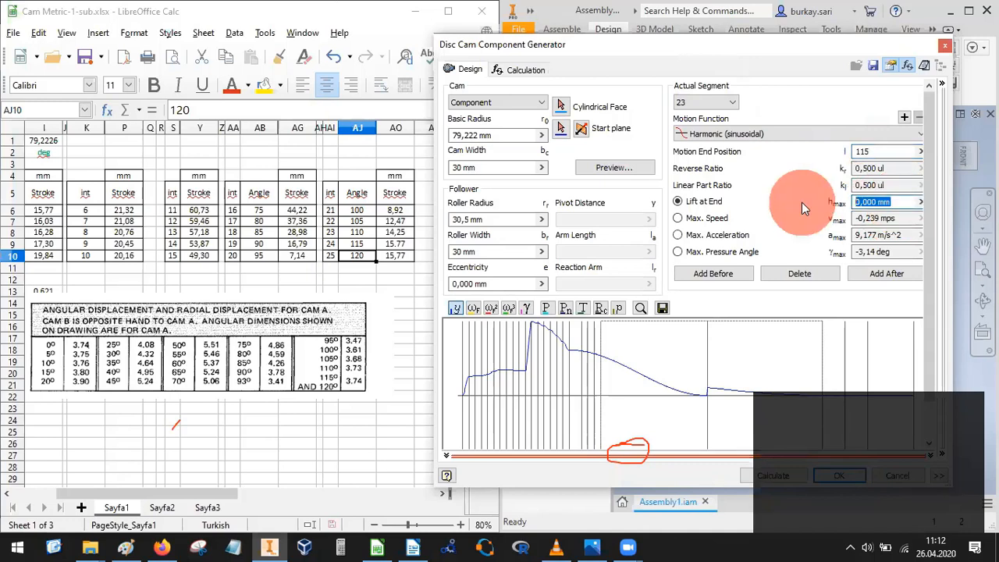
{"action": "type", "text": "14"}
{"action": "type", "text": ","}
{"action": "left_click", "coordinate": [754, 478]}
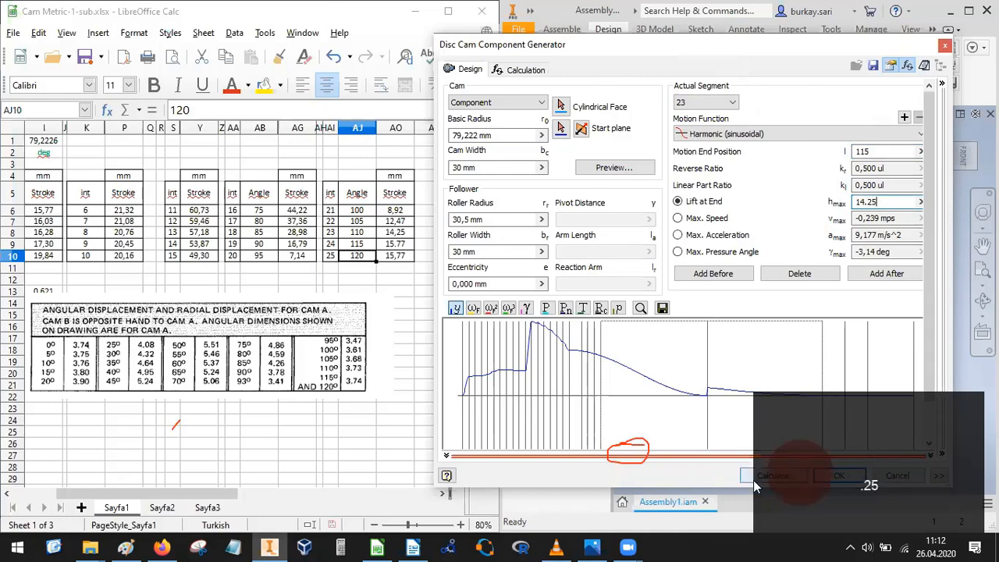
Select motion segment 24 and set its motion end position to 120 degrees.
{"action": "left_click", "coordinate": [697, 100]}
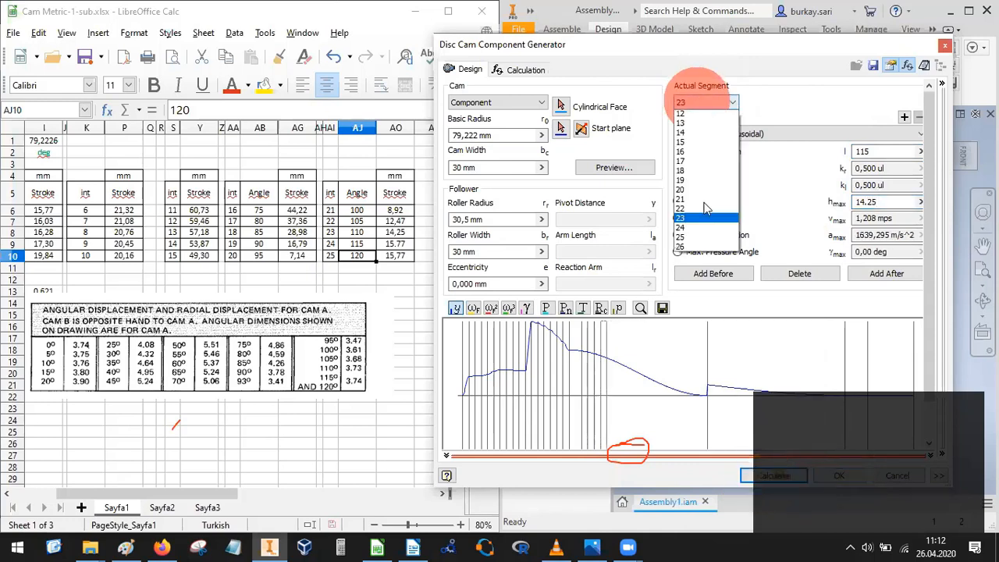
{"action": "left_click", "coordinate": [684, 337]}
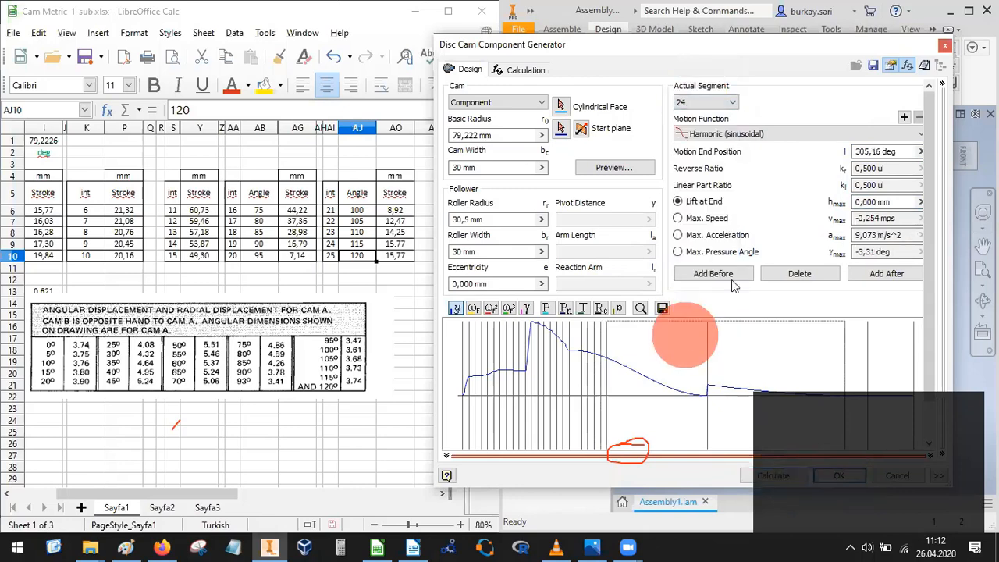
{"action": "left_click_drag", "start_coordinate": [901, 151], "coordinate": [708, 149]}
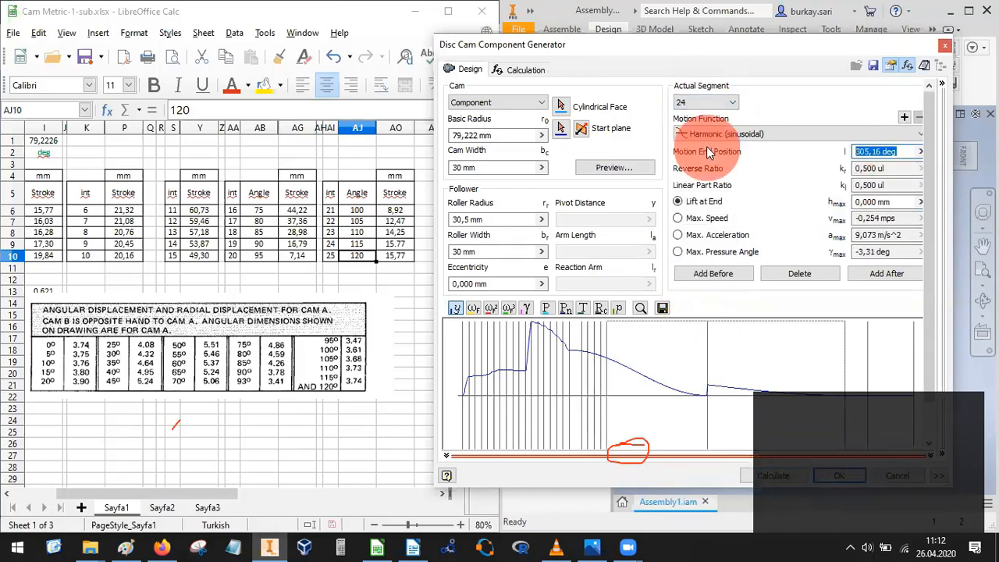
{"action": "type", "text": "120"}
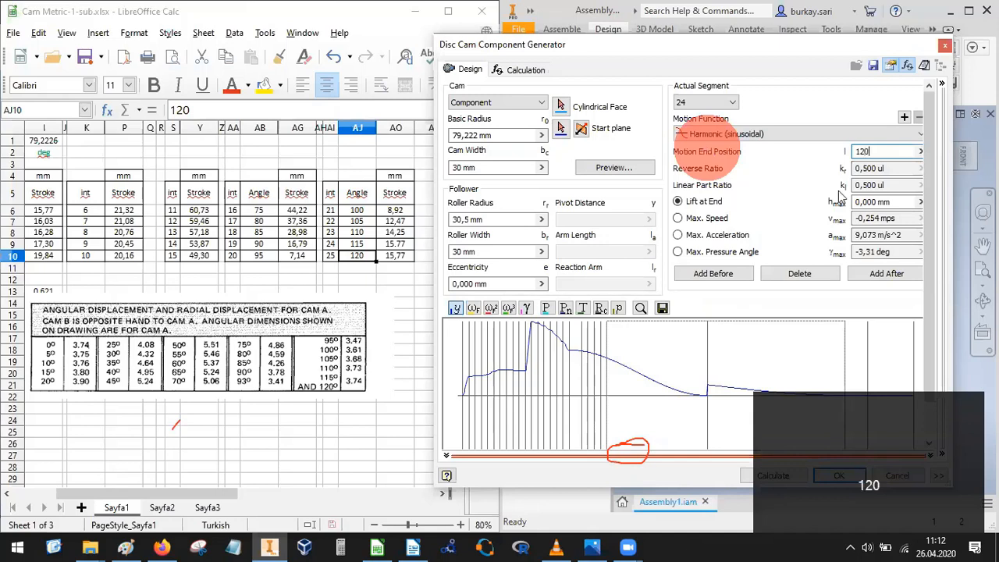
Set the lift at end of motion segment 24 to 15.77 mm and recalculate the cam.
{"action": "left_click_drag", "start_coordinate": [909, 201], "coordinate": [657, 267]}
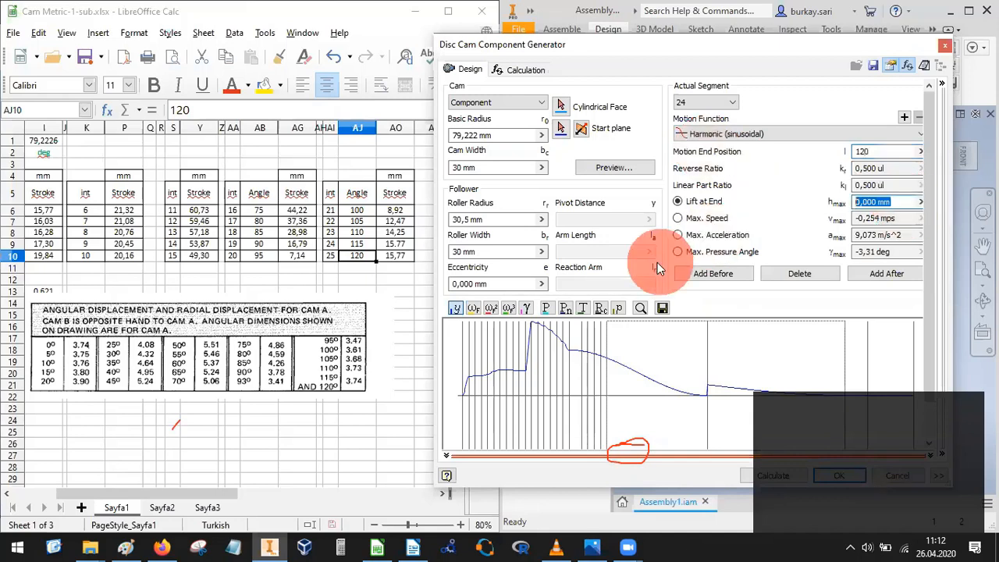
{"action": "type", "text": "1"}
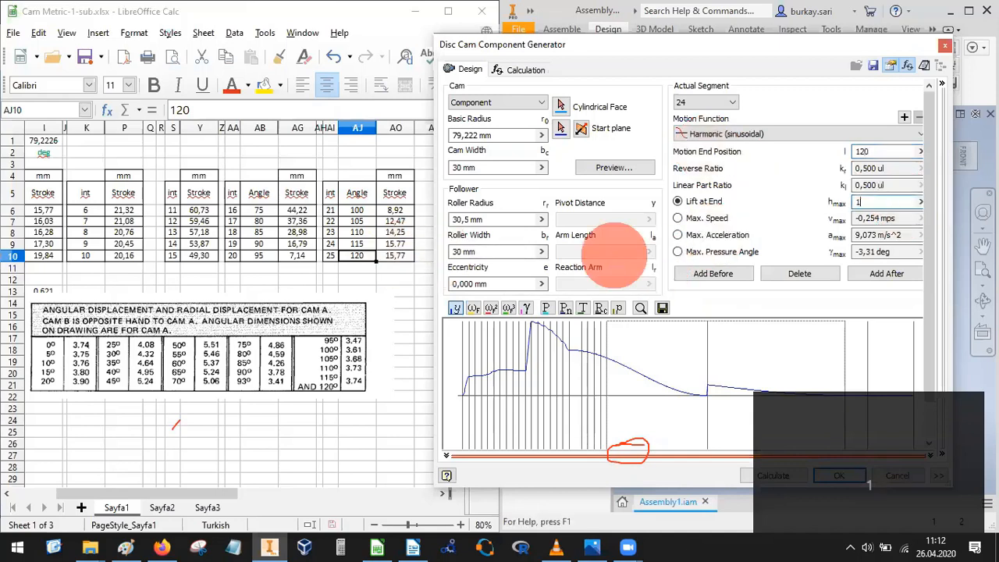
{"action": "type", "text": "57"}
{"action": "type", "text": ".77"}
{"action": "left_click", "coordinate": [773, 475]}
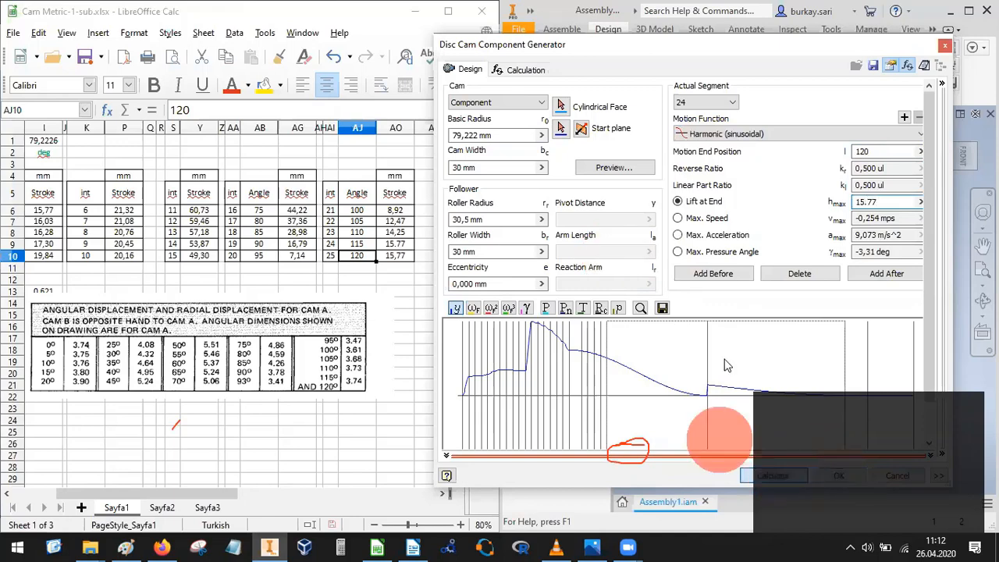
Select motion segment 25 and set its motion end position to 125 degrees.
{"action": "left_click", "coordinate": [683, 349]}
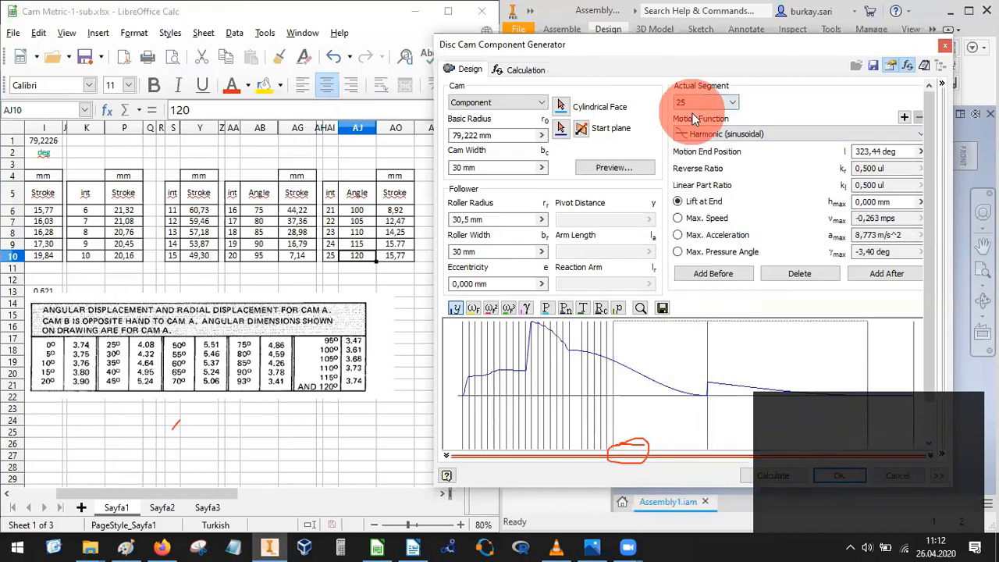
{"action": "left_click_drag", "start_coordinate": [897, 151], "coordinate": [805, 150]}
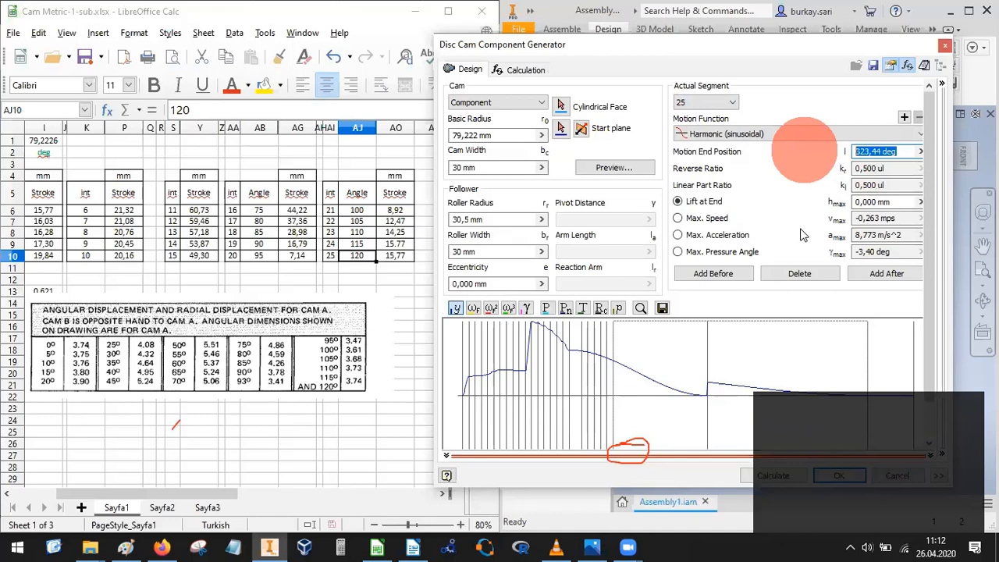
{"action": "left_click", "coordinate": [732, 102]}
{"action": "left_click", "coordinate": [697, 334]}
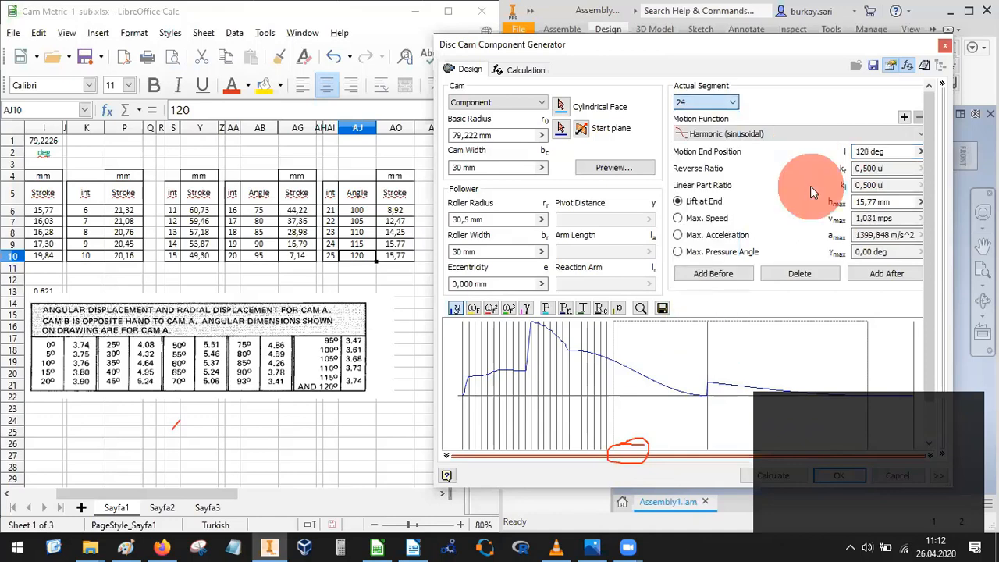
{"action": "left_click", "coordinate": [701, 108]}
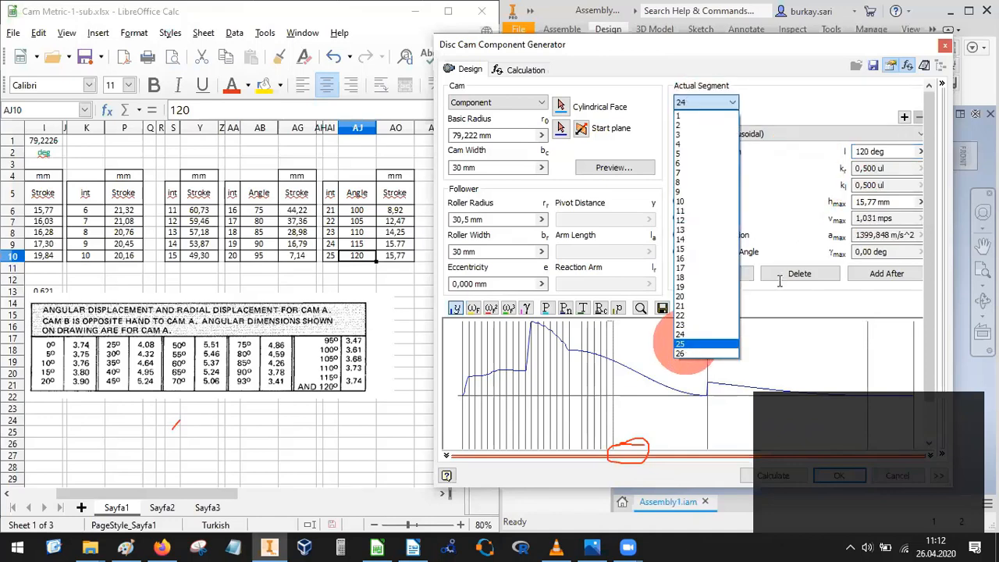
{"action": "left_click", "coordinate": [687, 344]}
{"action": "left_click_drag", "start_coordinate": [890, 152], "coordinate": [830, 156]}
{"action": "type", "text": "1"}
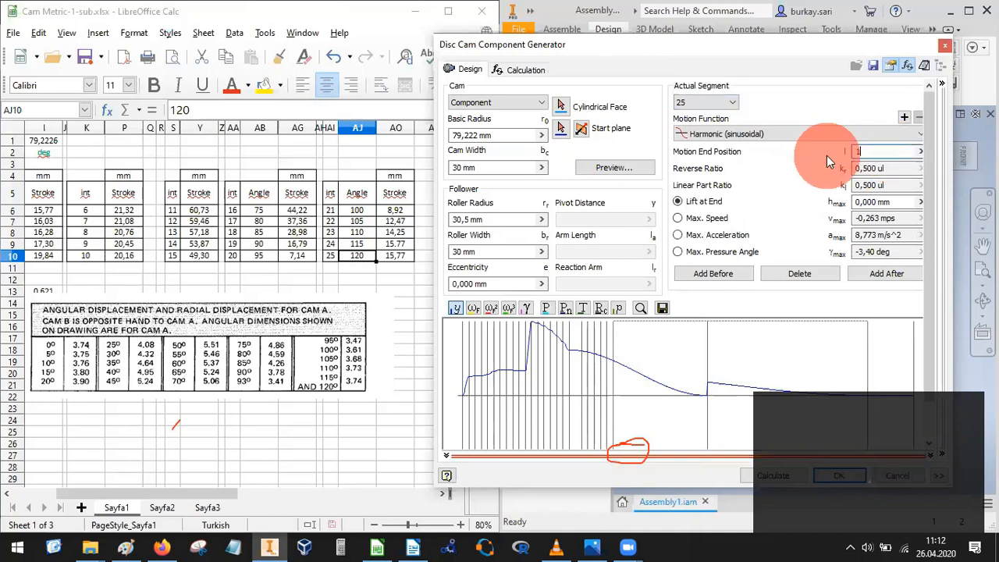
{"action": "type", "text": "25"}
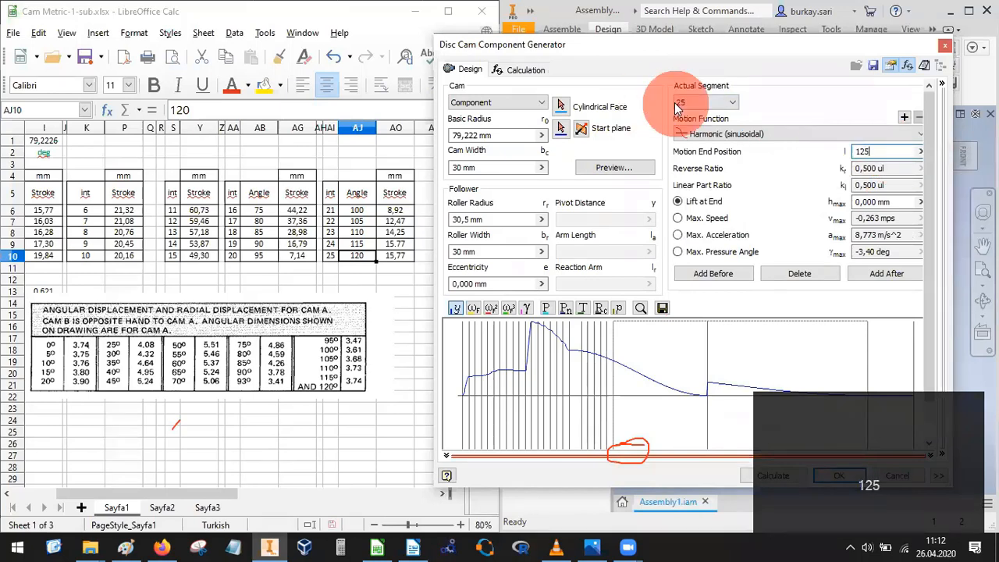
{"action": "left_click", "coordinate": [678, 106]}
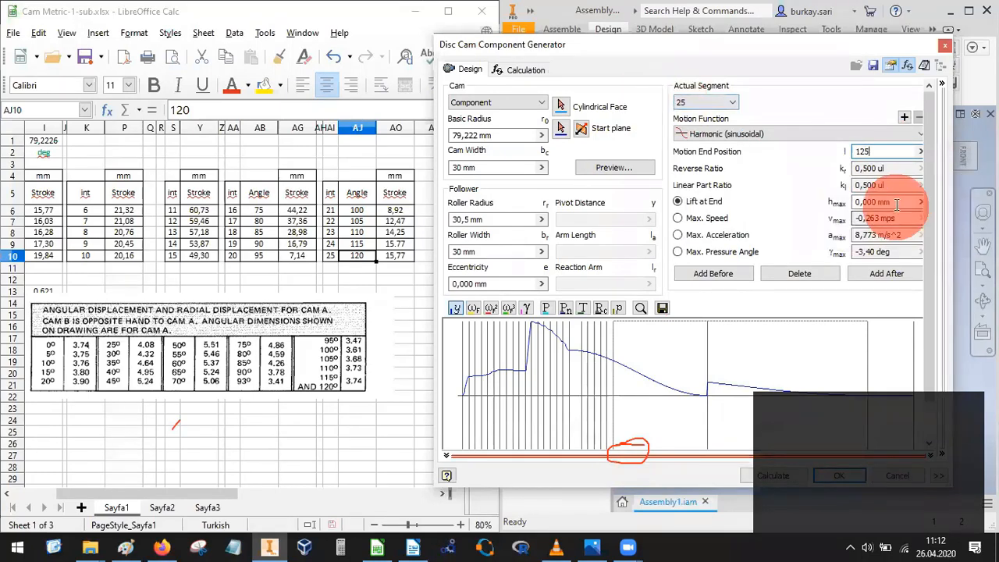
Set the lift at end of motion segment 25 to 15.77 mm and recalculate the cam.
{"action": "left_click_drag", "start_coordinate": [898, 201], "coordinate": [821, 201]}
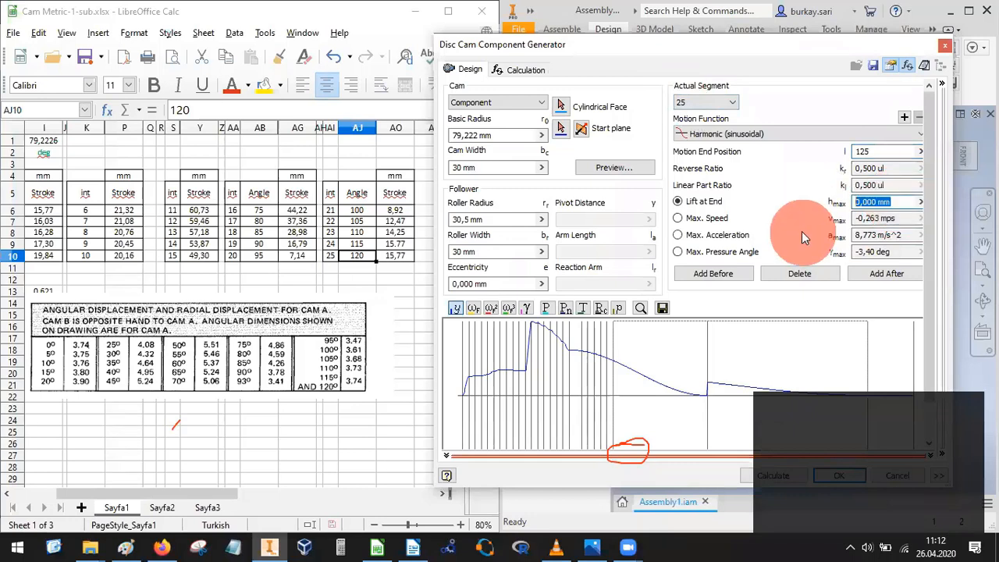
{"action": "type", "text": "15.77"}
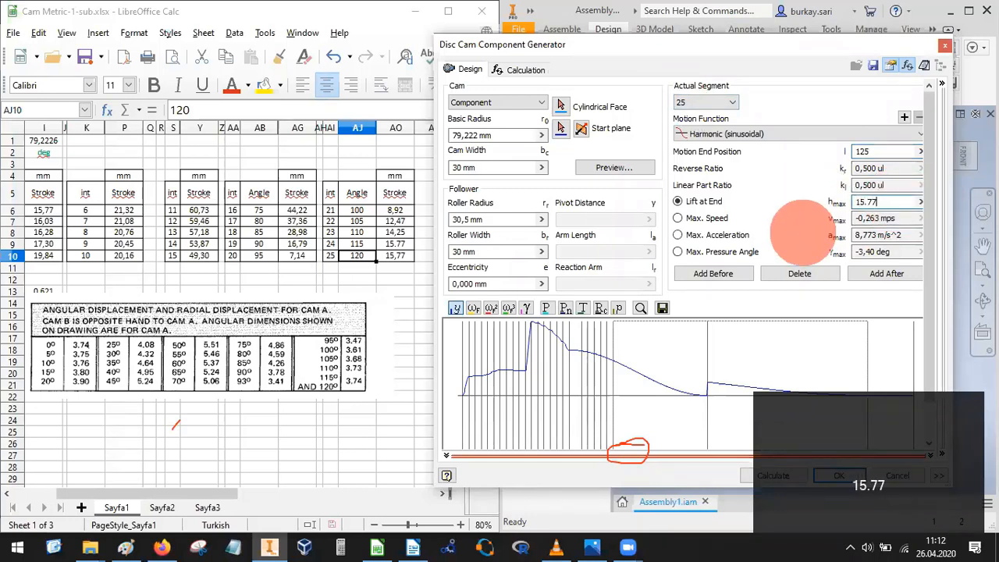
{"action": "left_click", "coordinate": [769, 472]}
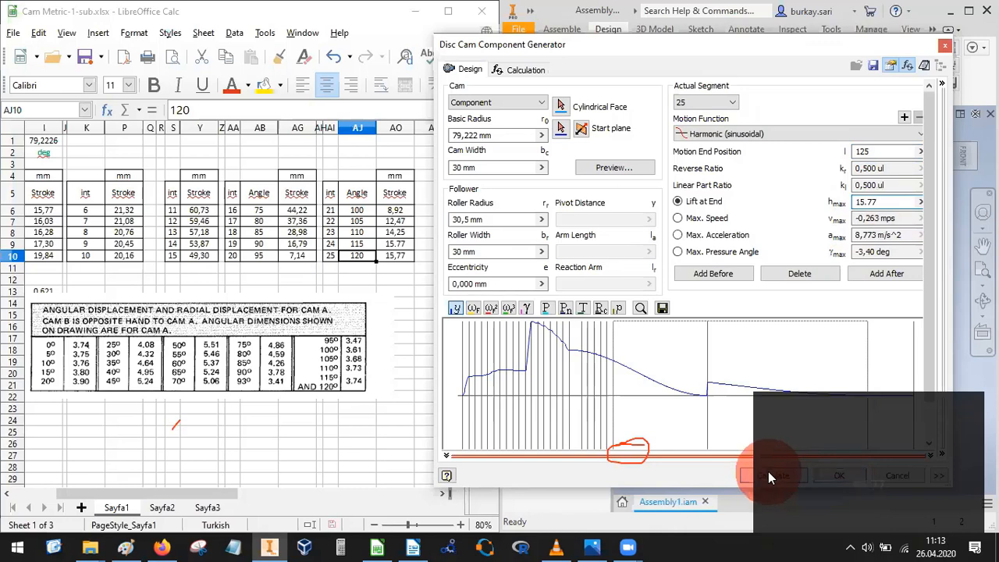
Select motion segment 26 and move the generator dialog aside, partly over the spreadsheet.
{"action": "left_click", "coordinate": [707, 102]}
{"action": "left_click", "coordinate": [694, 355]}
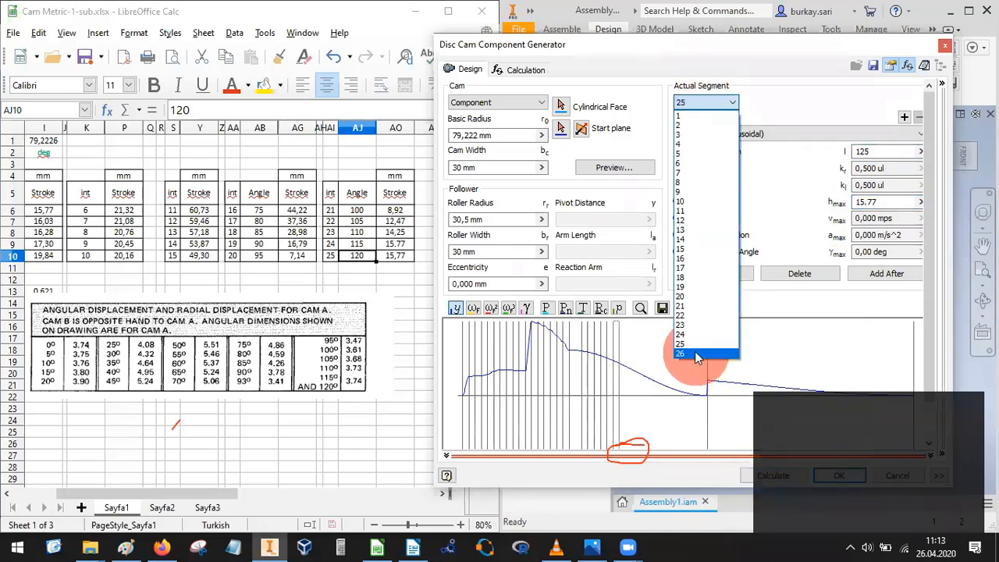
{"action": "left_click", "coordinate": [748, 113]}
{"action": "left_click", "coordinate": [703, 105]}
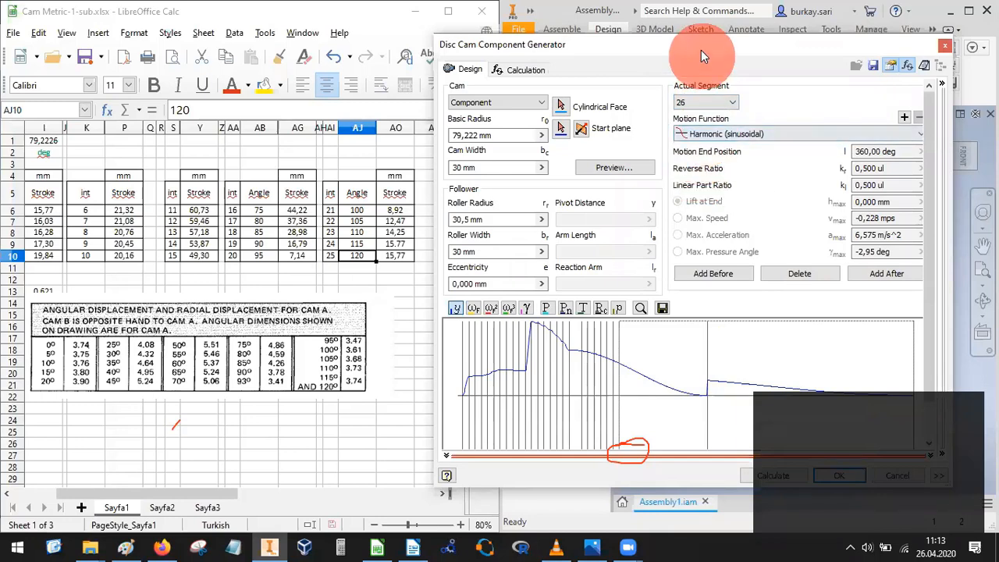
{"action": "left_click_drag", "start_coordinate": [700, 48], "coordinate": [476, 51]}
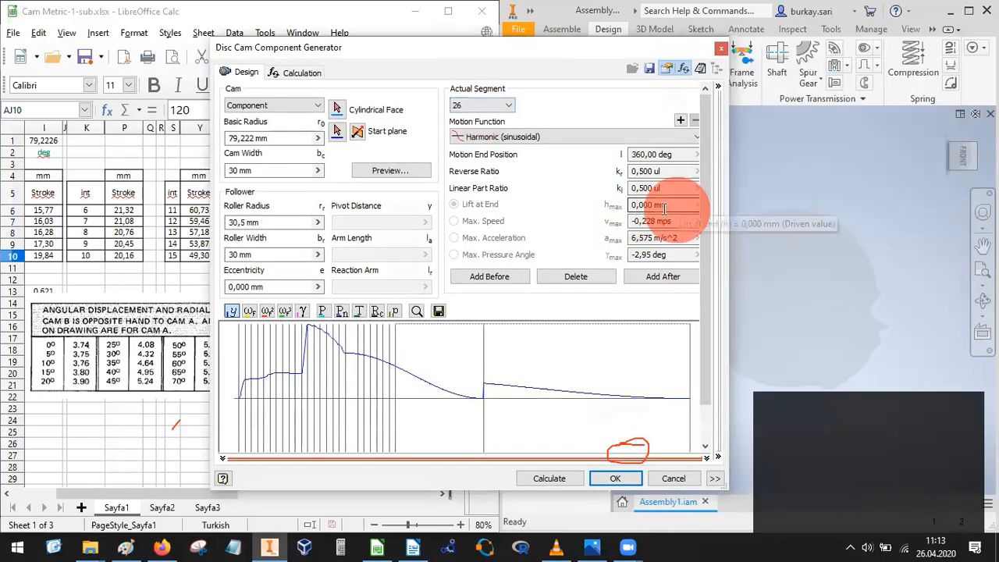
Change the motion function of segment 26 to Ignored (not calculated).
{"action": "left_click", "coordinate": [466, 107]}
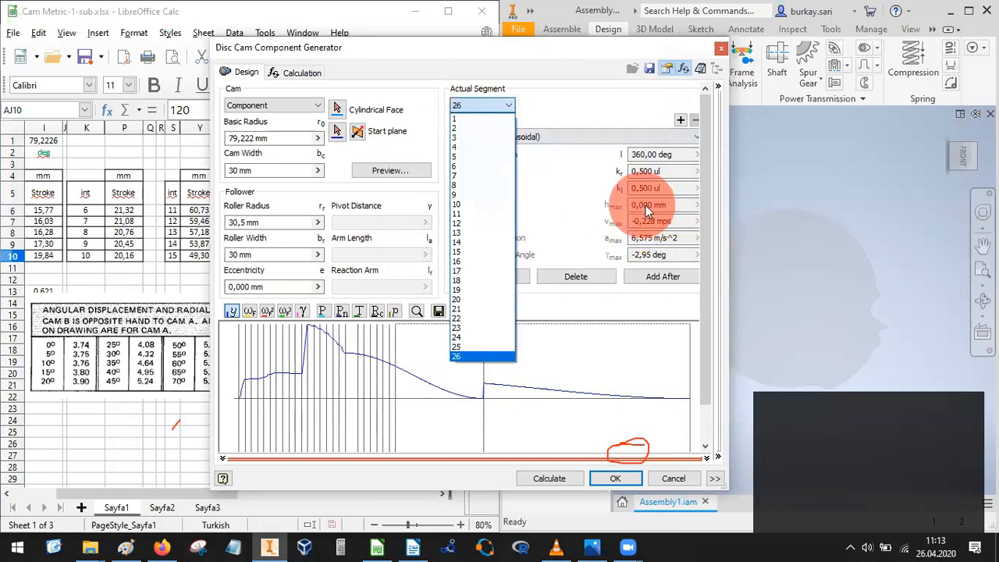
{"action": "left_click", "coordinate": [579, 108]}
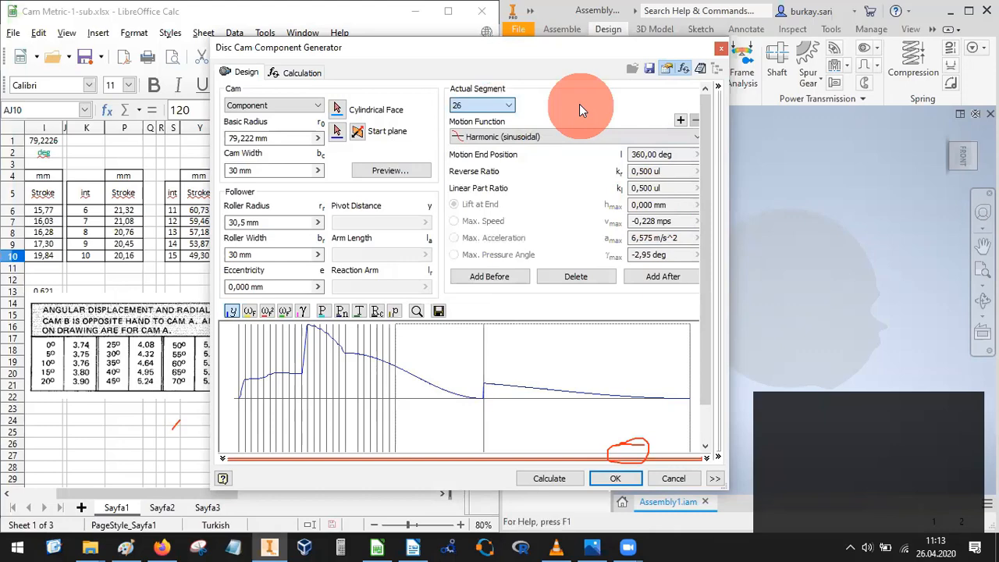
{"action": "left_click", "coordinate": [549, 136]}
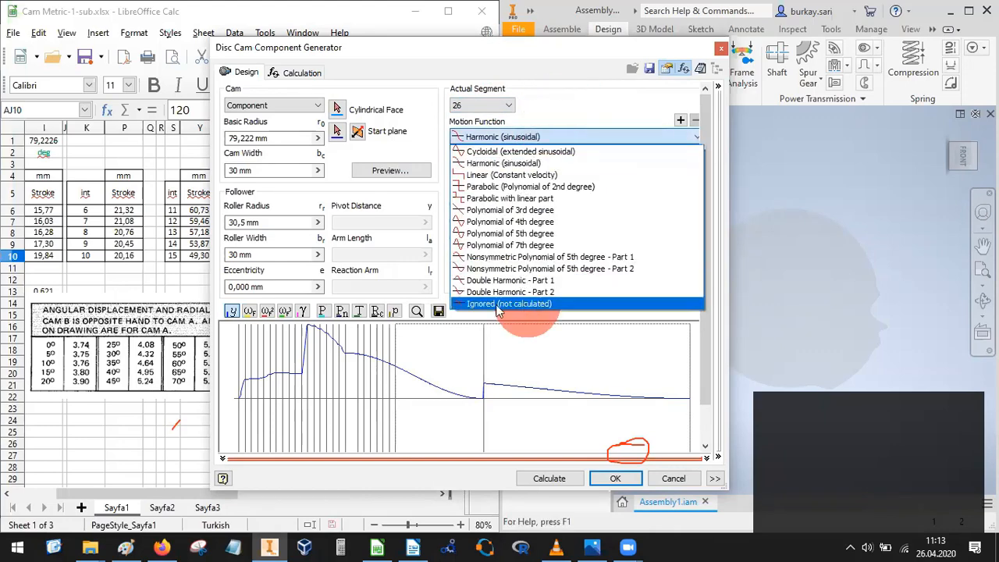
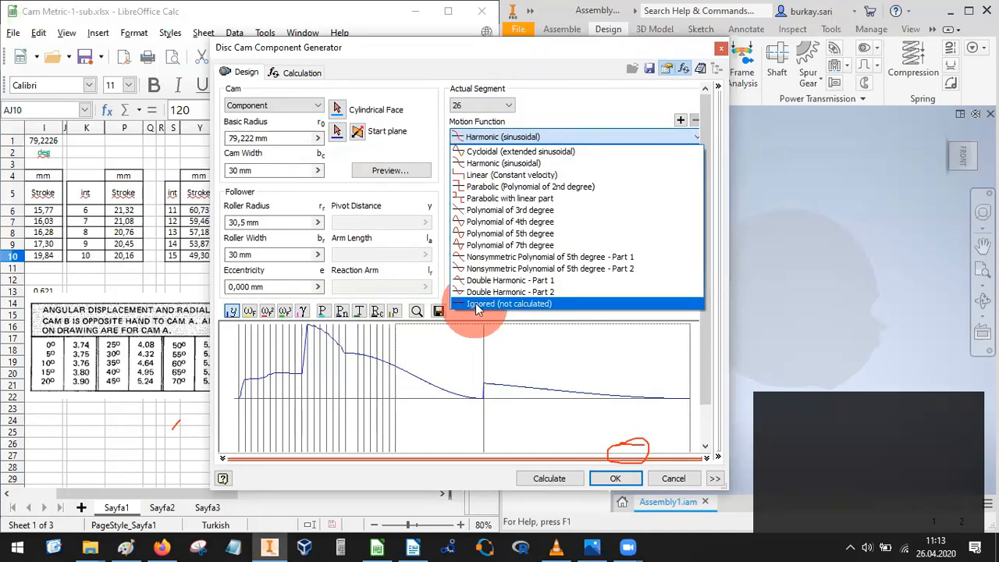
{"action": "left_click", "coordinate": [474, 304]}
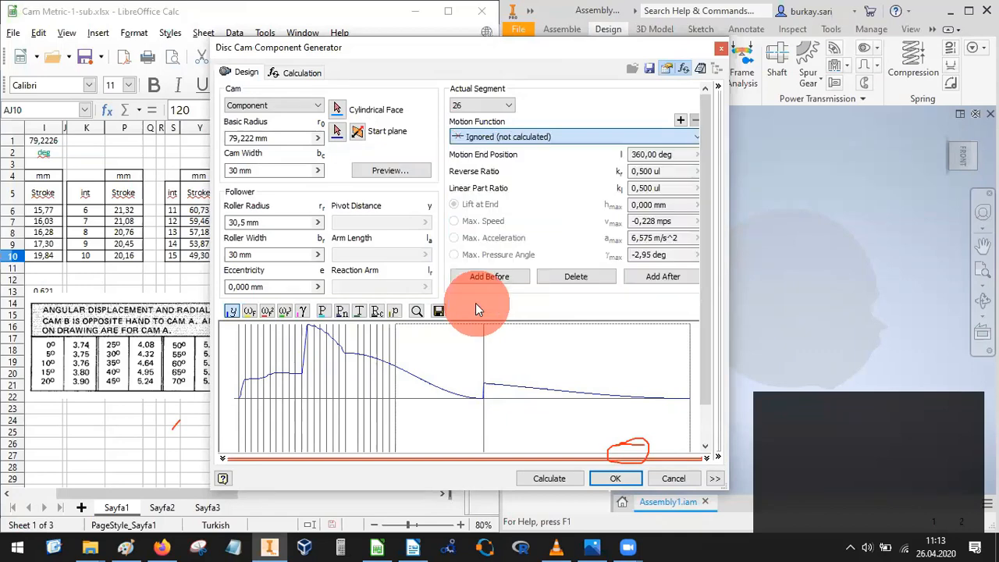
Recalculate the cam and generate it in the assembly, accepting the design despite the reported errors.
{"action": "left_click", "coordinate": [550, 479]}
{"action": "left_click", "coordinate": [617, 480]}
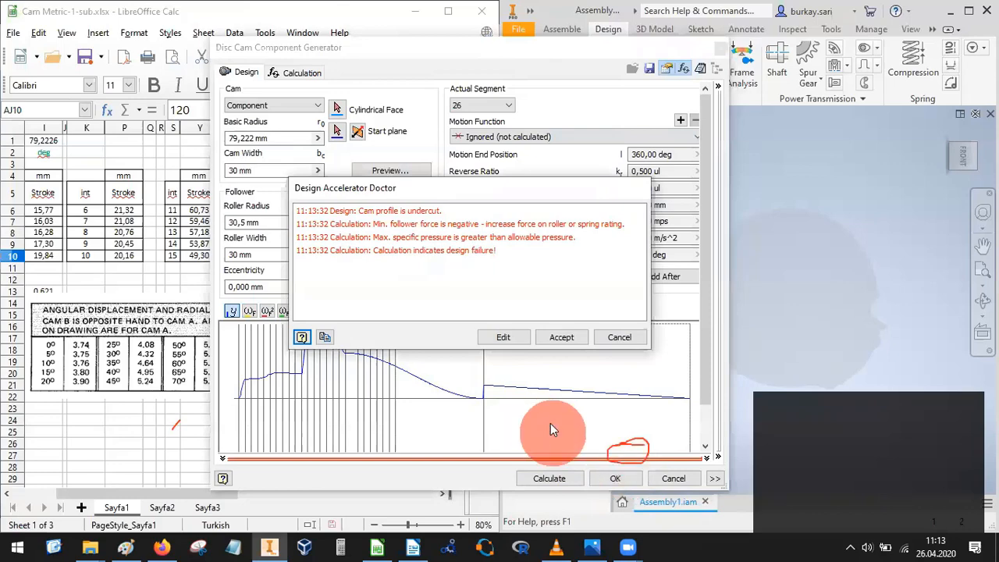
{"action": "left_click", "coordinate": [552, 335]}
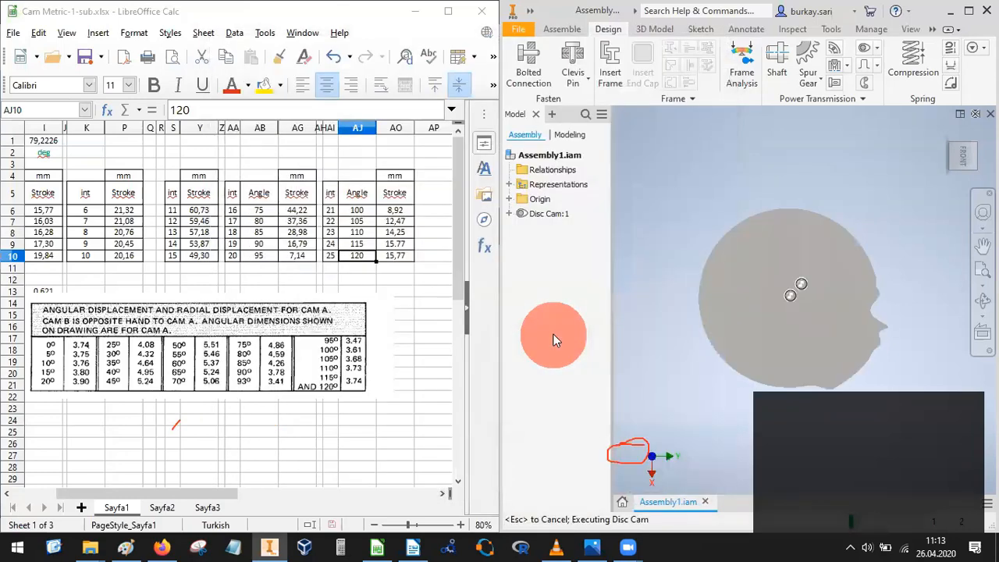
Reopen the generated disc cam in the Disc Cam Component Generator for editing.
{"action": "scroll", "coordinate": [694, 272], "scroll_direction": "up", "scroll_amount": 3}
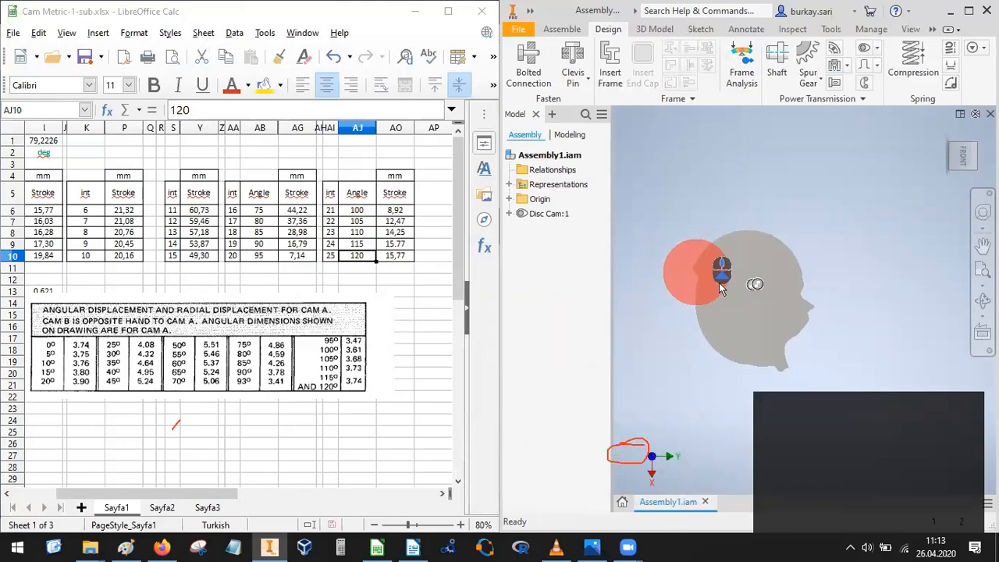
{"action": "middle_click_drag", "start_coordinate": [716, 285], "coordinate": [679, 234]}
{"action": "left_click", "coordinate": [551, 214]}
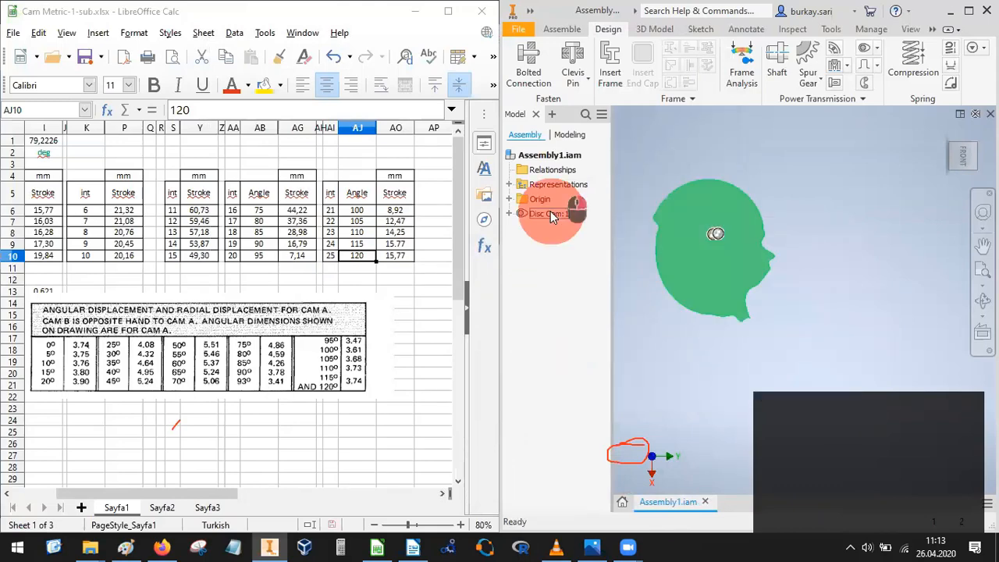
{"action": "right_click", "coordinate": [568, 233]}
{"action": "left_click", "coordinate": [602, 61]}
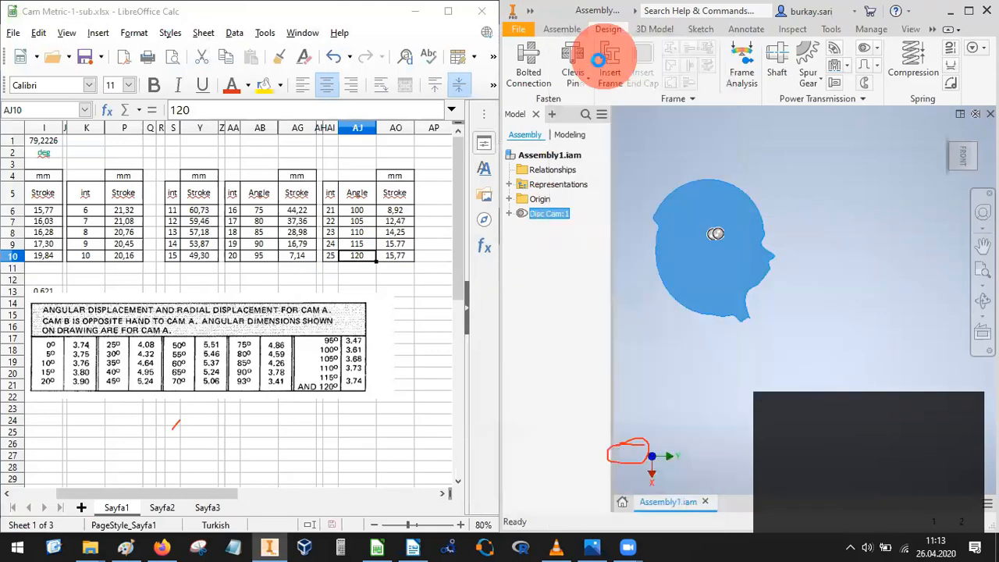
{"action": "left_click", "coordinate": [585, 254]}
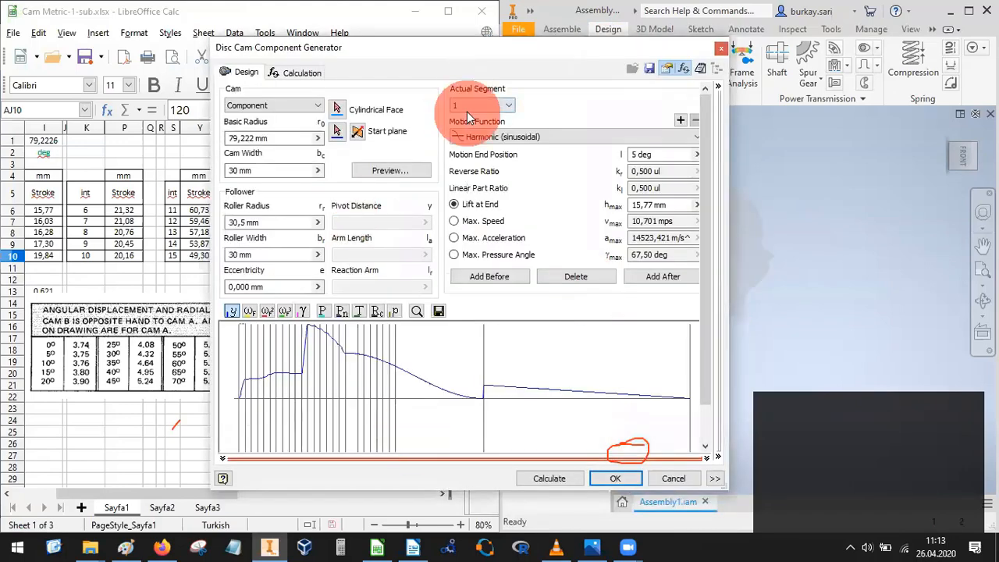
Change the motion function of segment 1 to Ignored (not calculated).
{"action": "left_click", "coordinate": [479, 105]}
{"action": "left_click", "coordinate": [488, 116]}
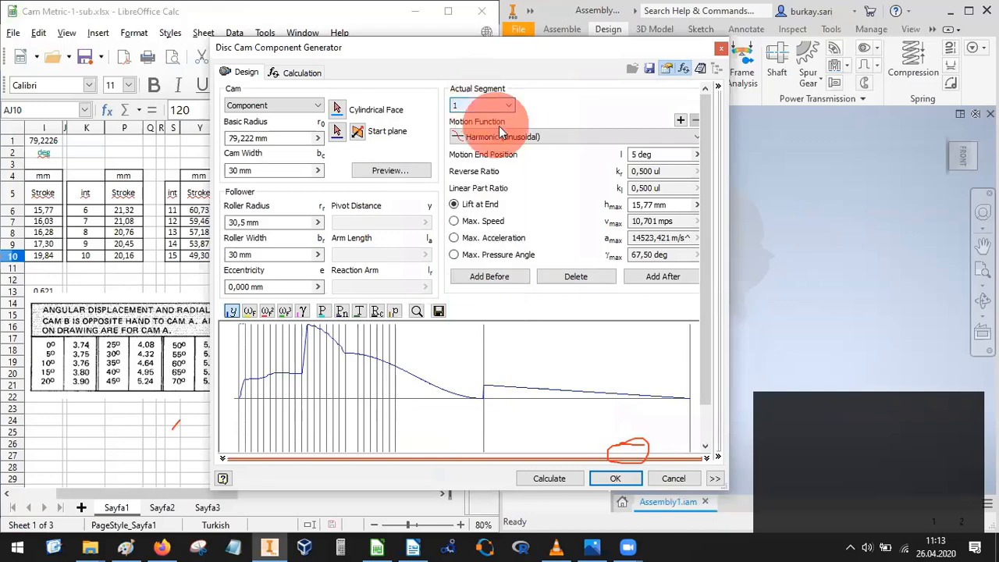
{"action": "left_click", "coordinate": [497, 134]}
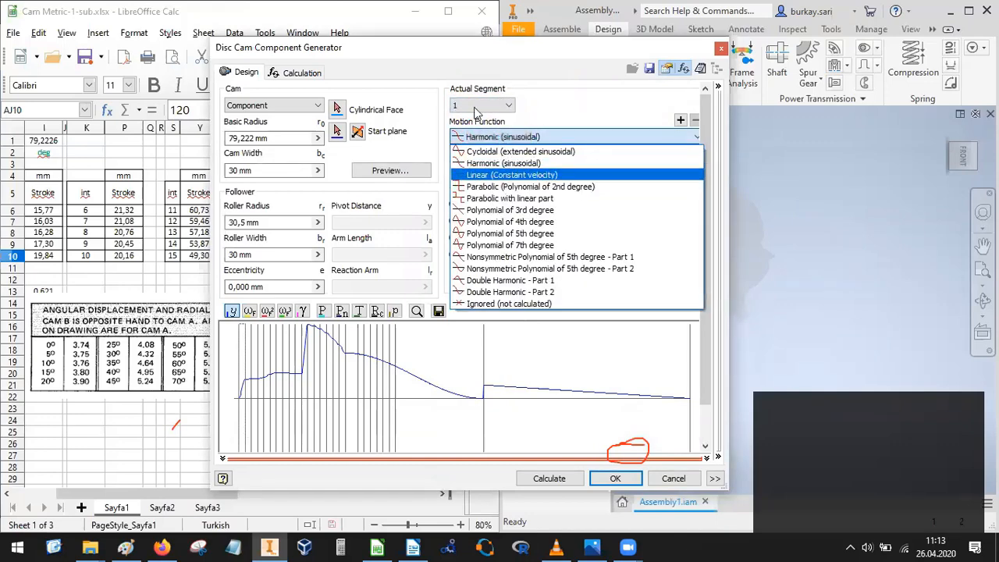
{"action": "left_click", "coordinate": [509, 303]}
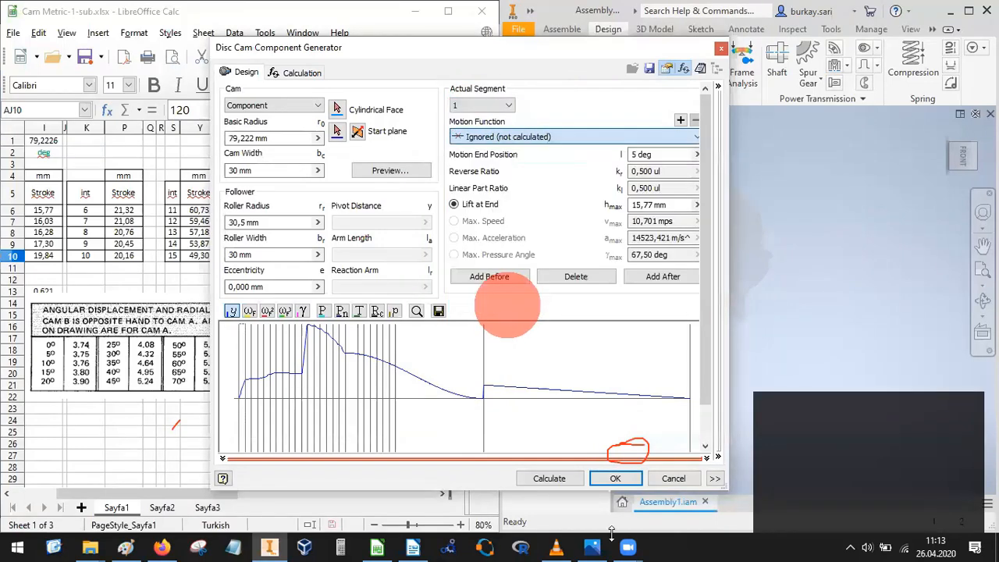
Try to recalculate the disc cam, and close the Disc Cam Component Generator without applying its changes.
{"action": "left_click", "coordinate": [552, 479]}
{"action": "left_click", "coordinate": [618, 480]}
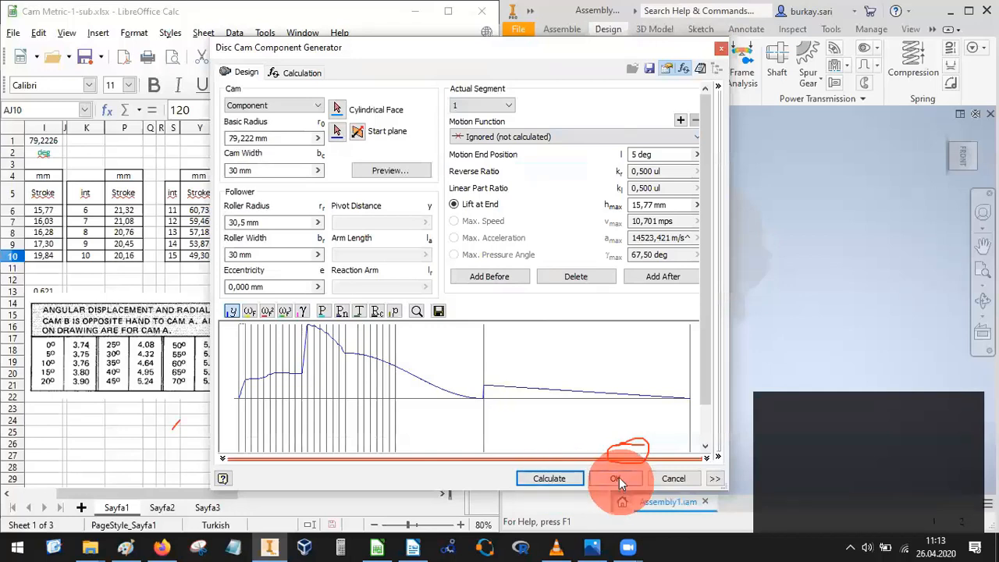
{"action": "left_click", "coordinate": [602, 476]}
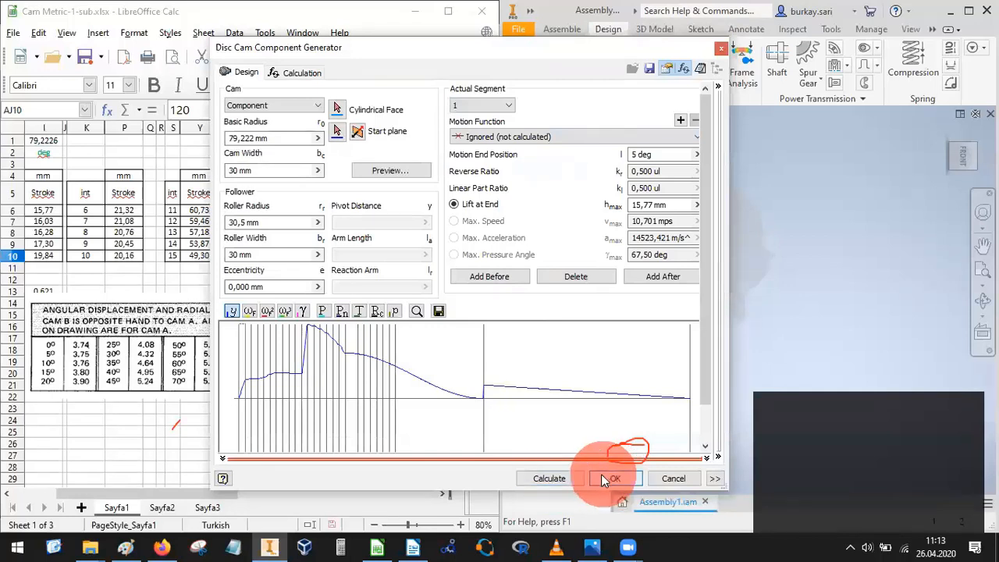
{"action": "left_click", "coordinate": [560, 479]}
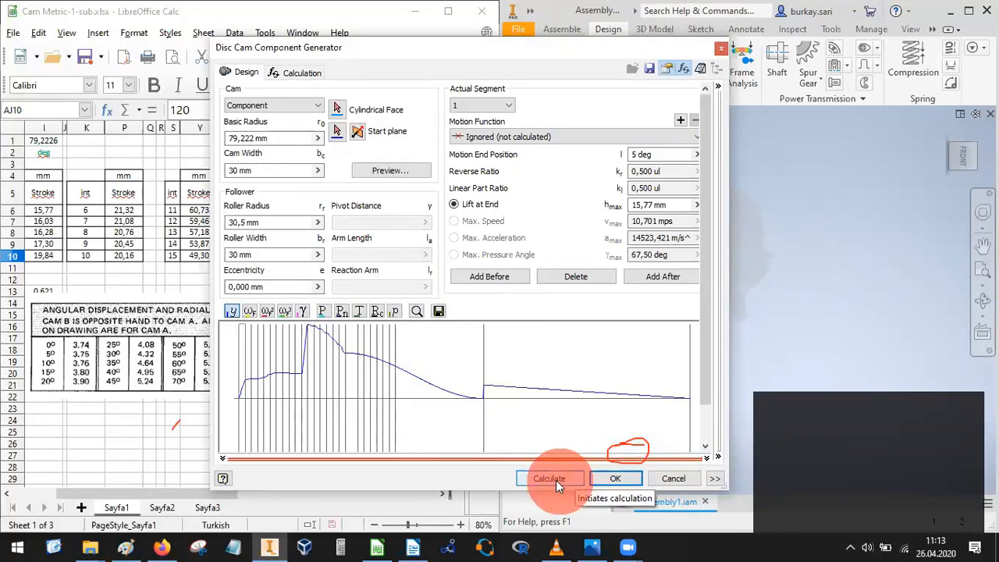
{"action": "left_click", "coordinate": [613, 480]}
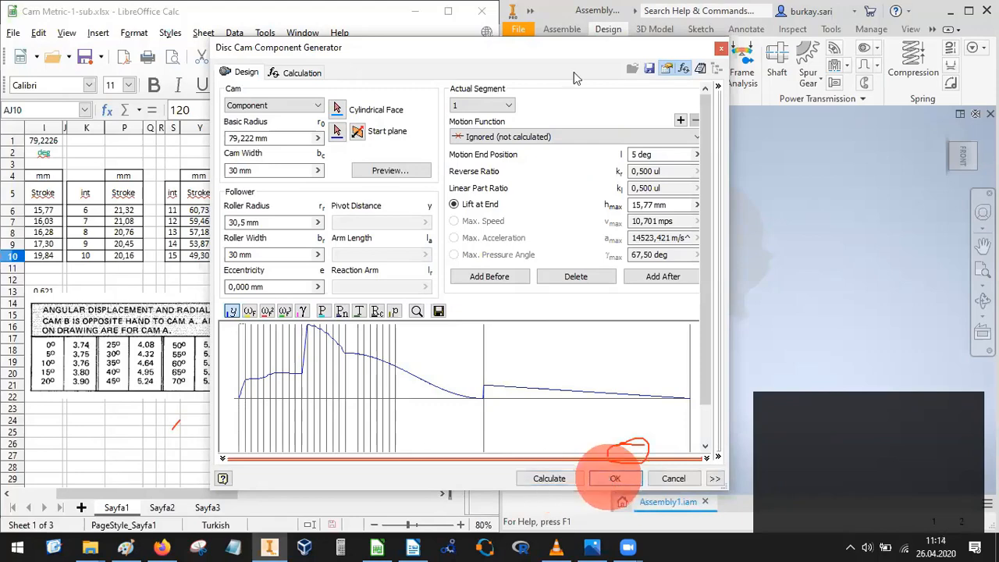
{"action": "left_click", "coordinate": [576, 45]}
{"action": "left_click_drag", "start_coordinate": [576, 45], "coordinate": [460, 39]}
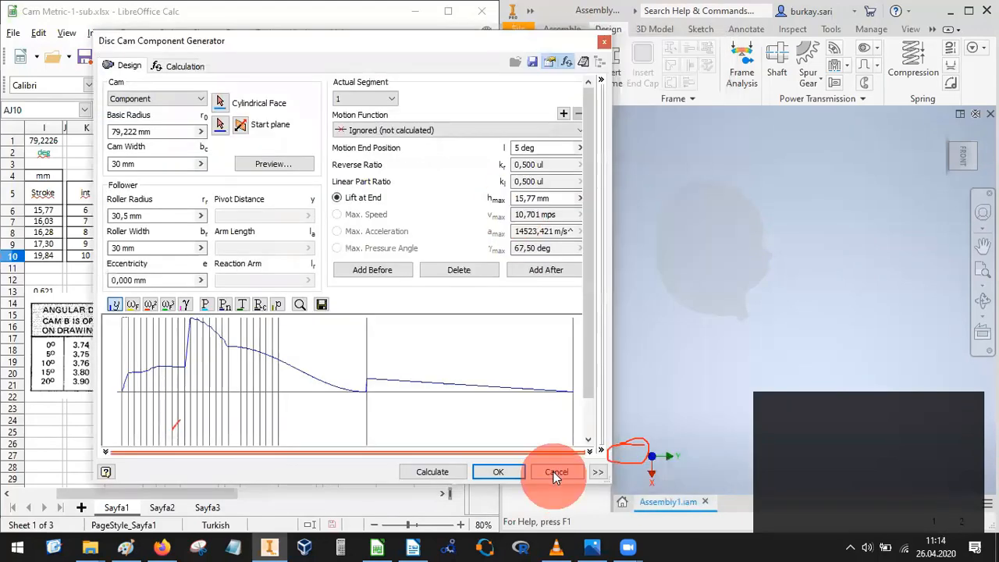
{"action": "left_click", "coordinate": [555, 473]}
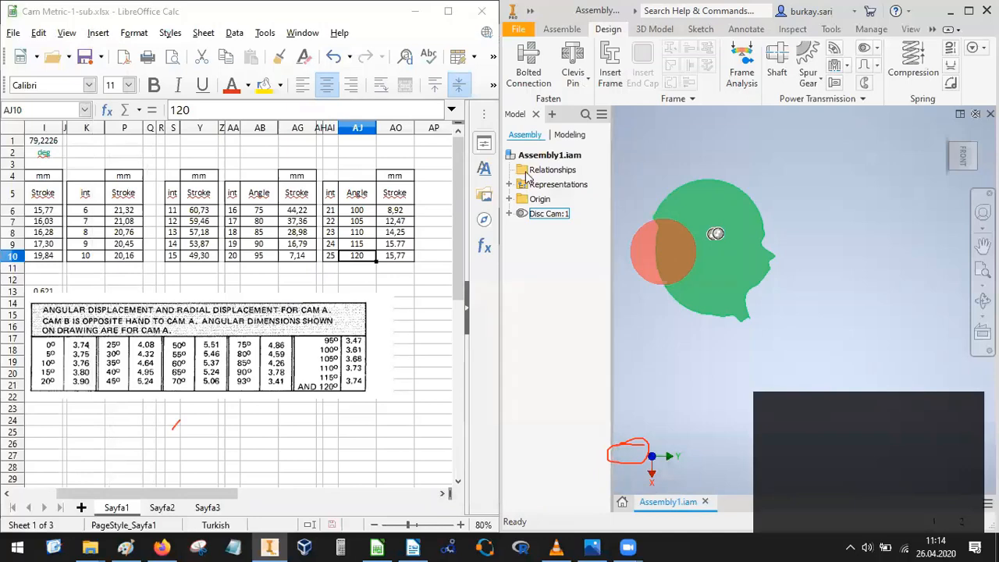
Cancel the cam generator in sil.iam and reopen the disc cam of Assembly1.iam for editing with the Design Accelerator.
{"action": "left_click", "coordinate": [538, 214]}
{"action": "right_click", "coordinate": [540, 214]}
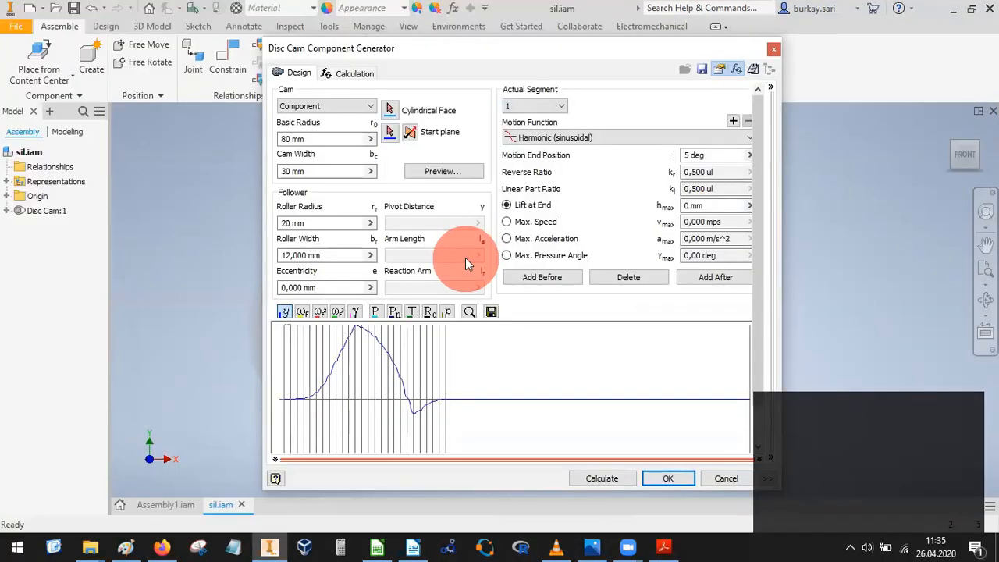
{"action": "left_click", "coordinate": [726, 478]}
{"action": "left_click", "coordinate": [165, 505]}
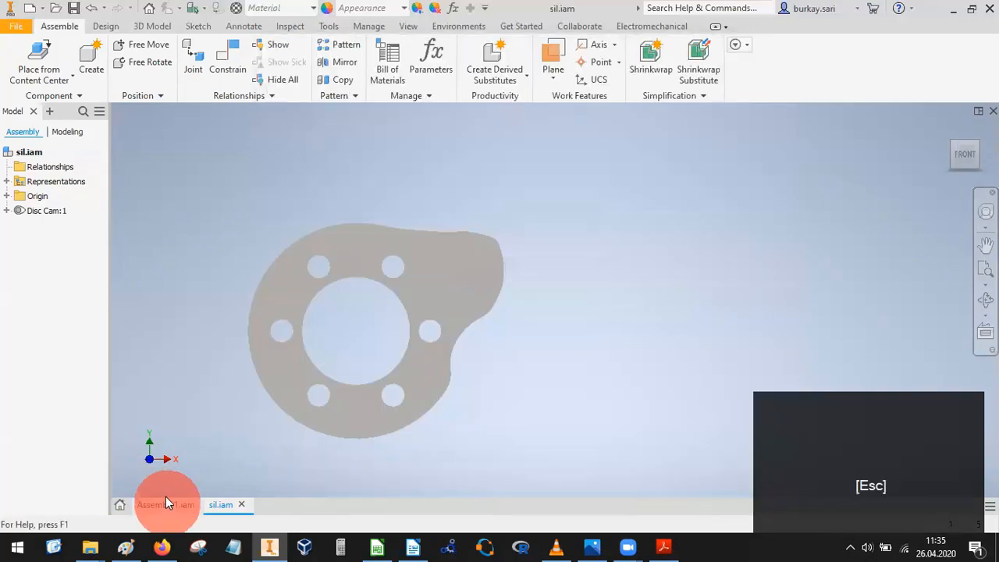
{"action": "left_click", "coordinate": [43, 209]}
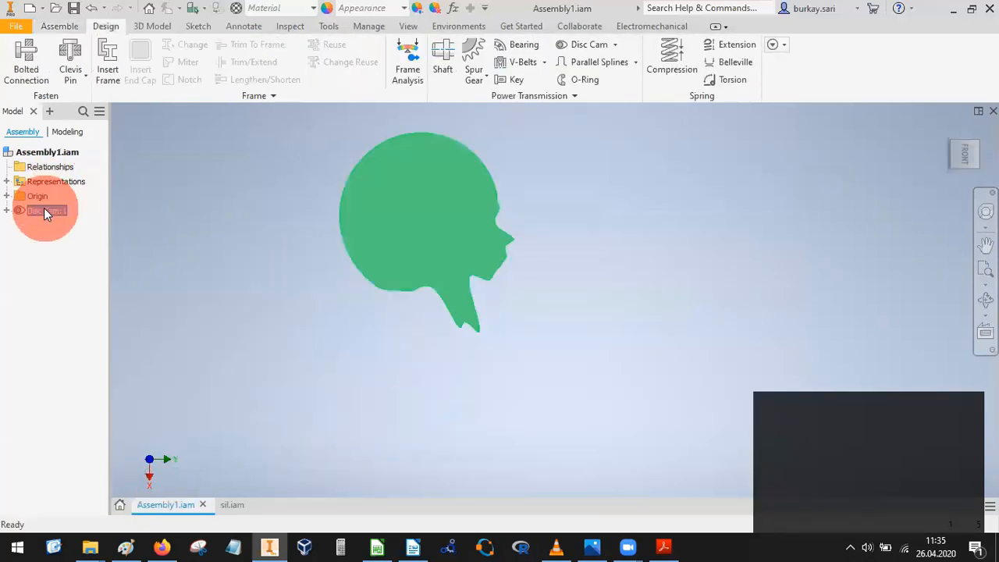
{"action": "right_click", "coordinate": [44, 209]}
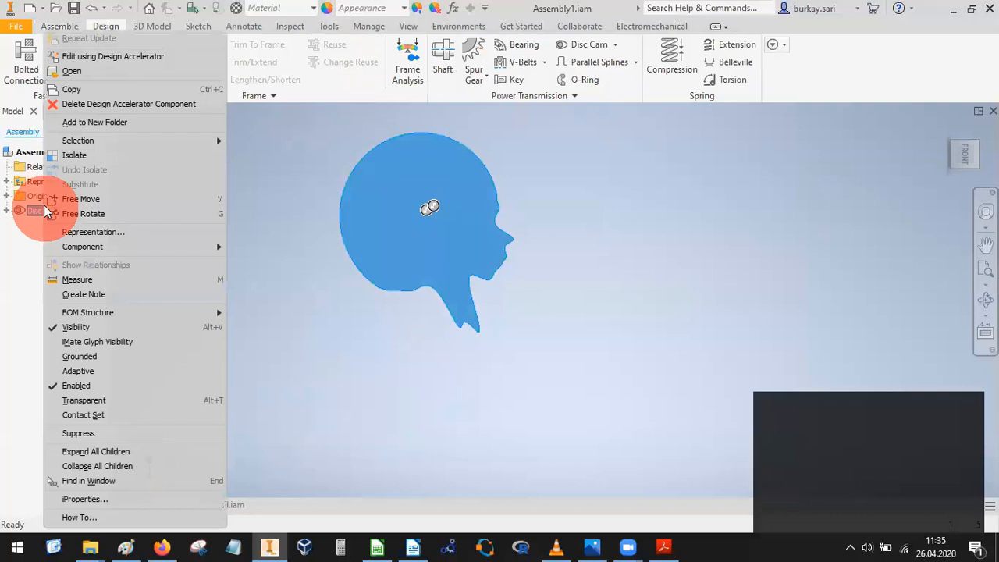
{"action": "left_click", "coordinate": [100, 61]}
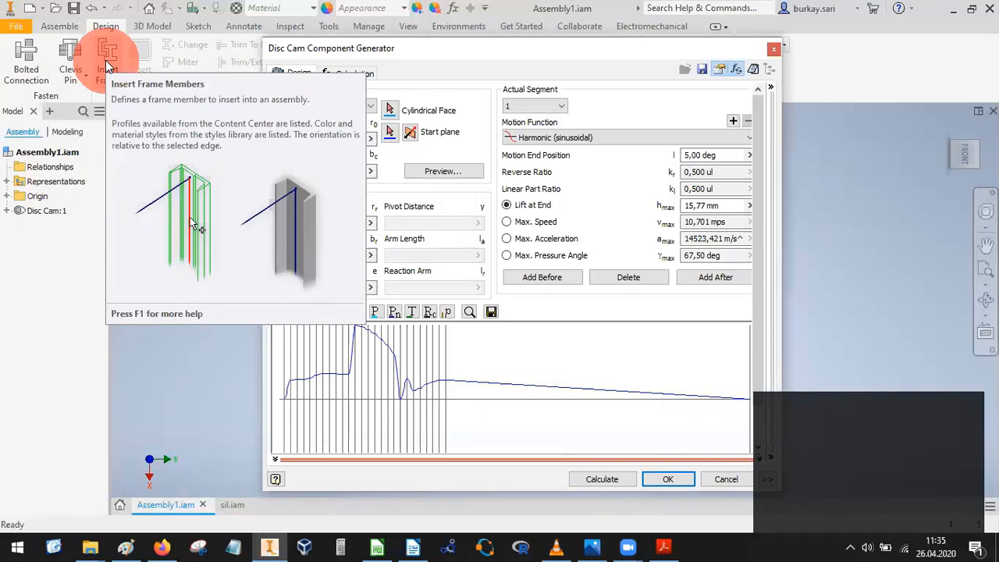
Examine cam segment 26 and the motion functions available for it.
{"action": "left_click", "coordinate": [537, 104]}
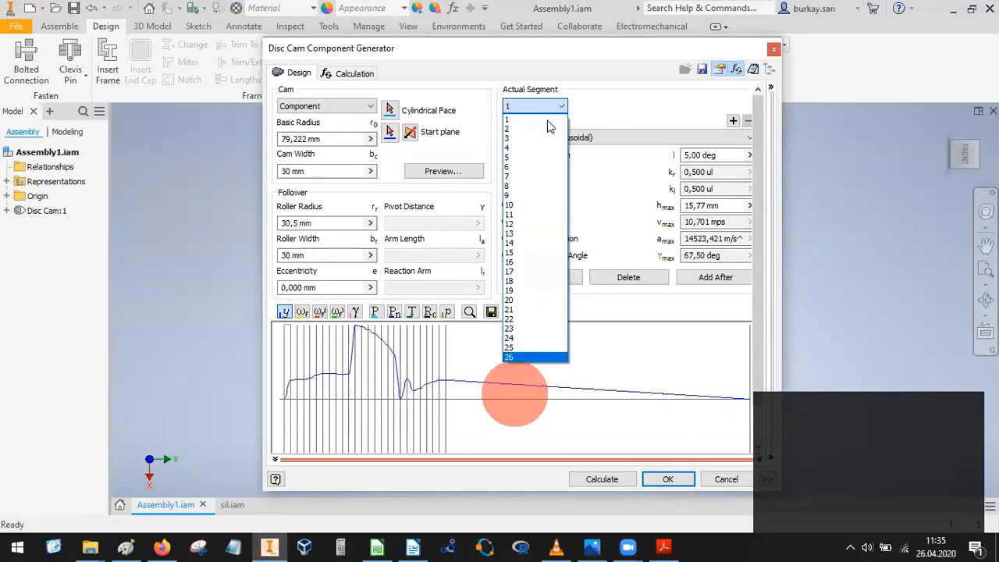
{"action": "left_click", "coordinate": [639, 349]}
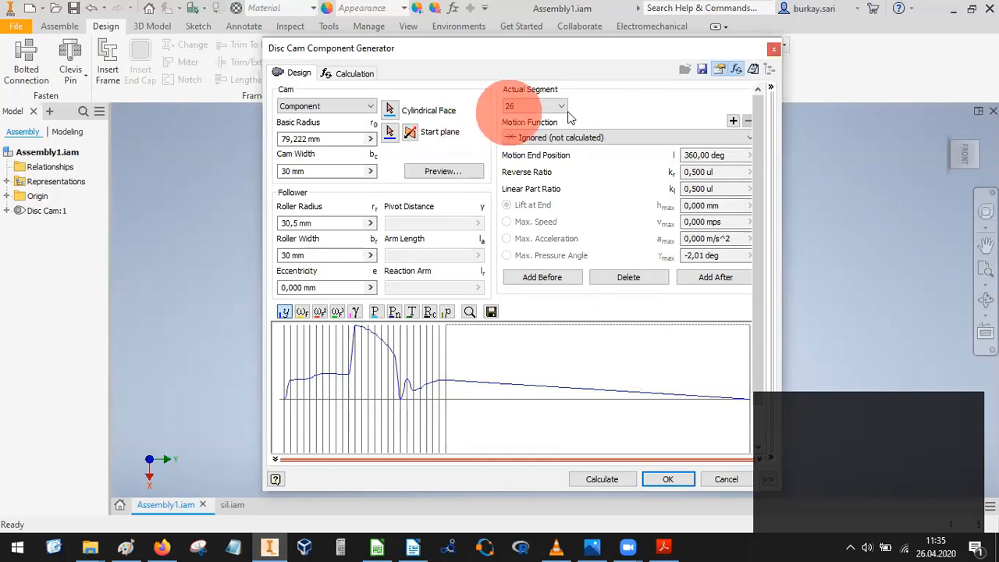
{"action": "left_click", "coordinate": [522, 104]}
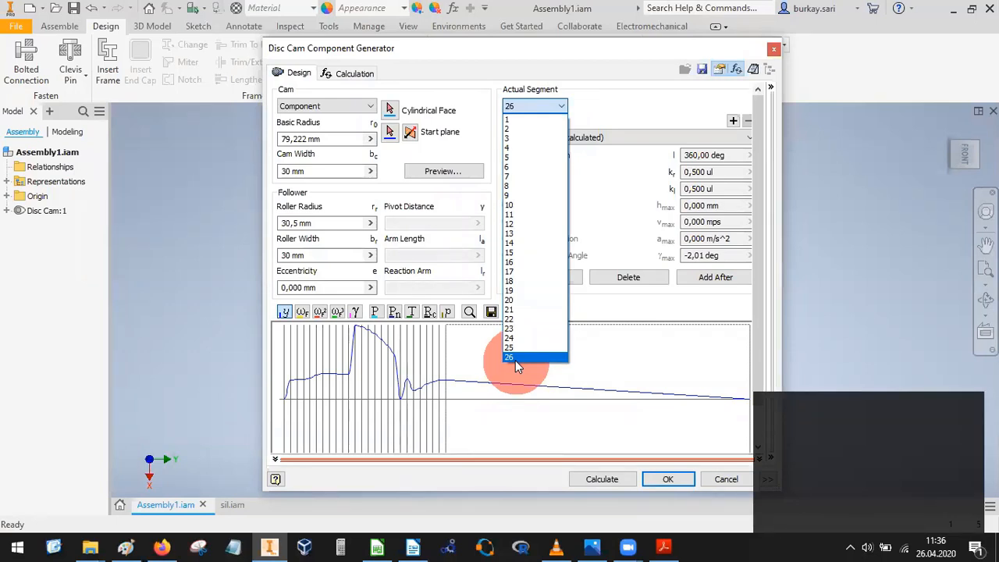
{"action": "left_click", "coordinate": [591, 360]}
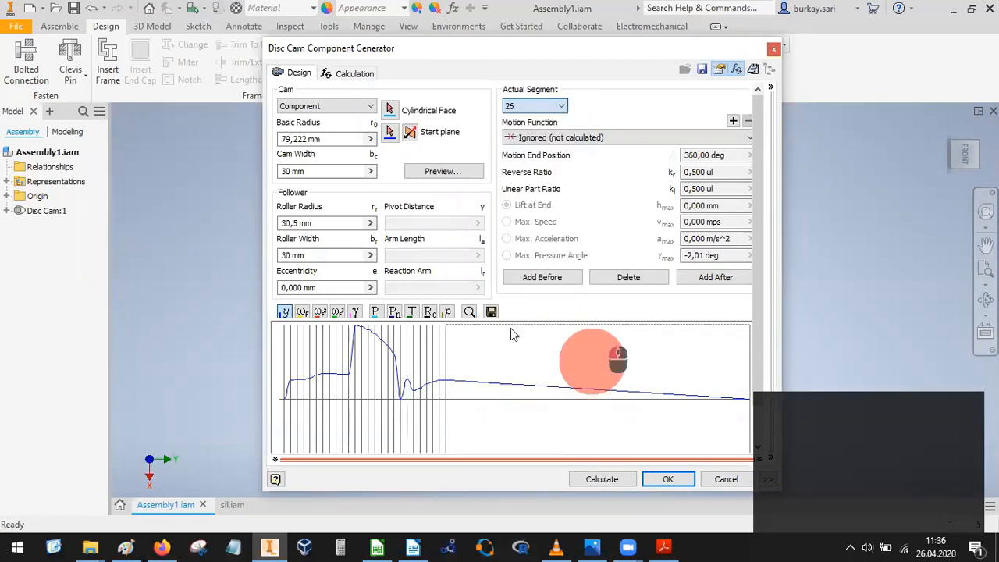
{"action": "left_click", "coordinate": [576, 137]}
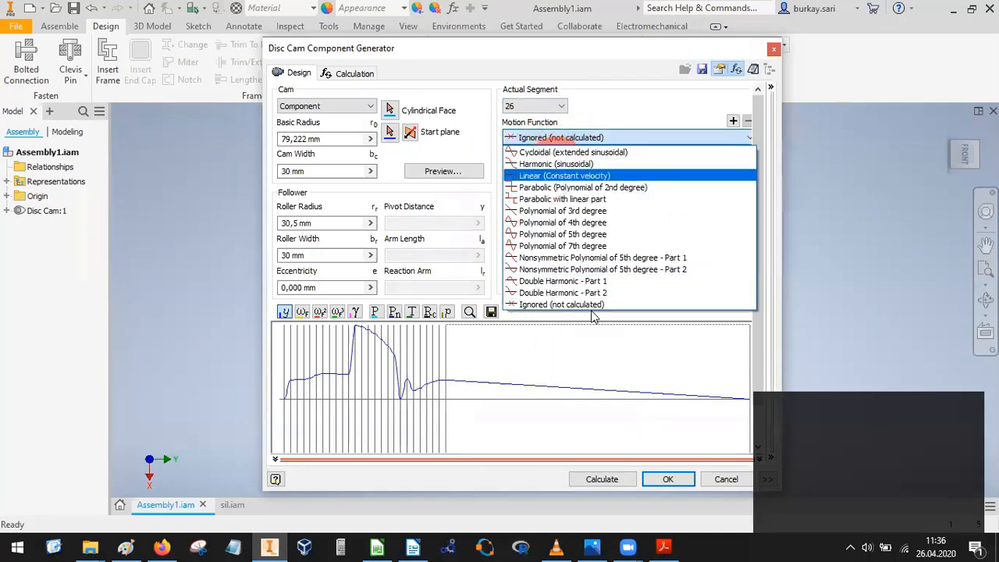
{"action": "left_click", "coordinate": [578, 349]}
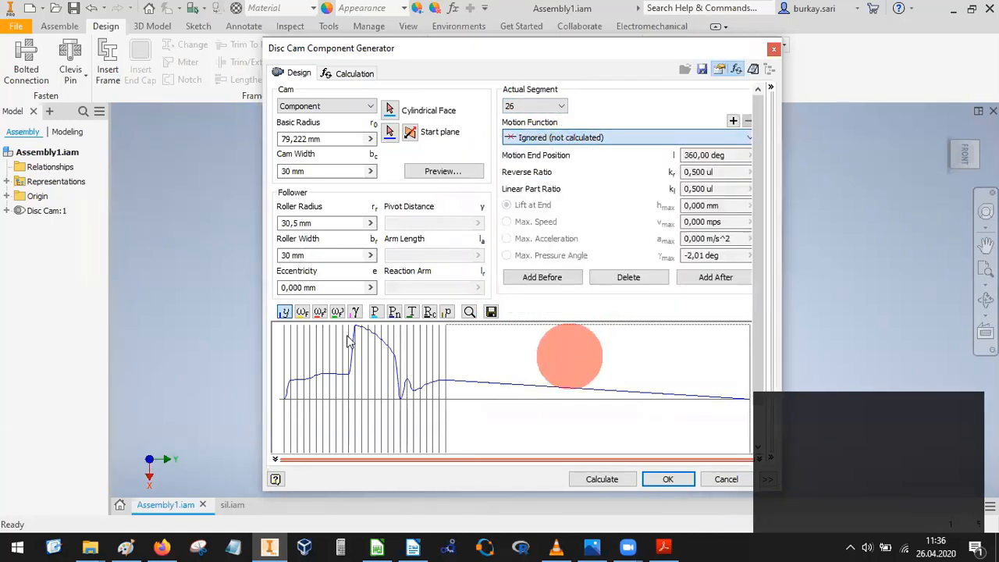
Set the lift at end of cam segment 1 to 0 and recalculate the cam.
{"action": "left_click", "coordinate": [287, 357]}
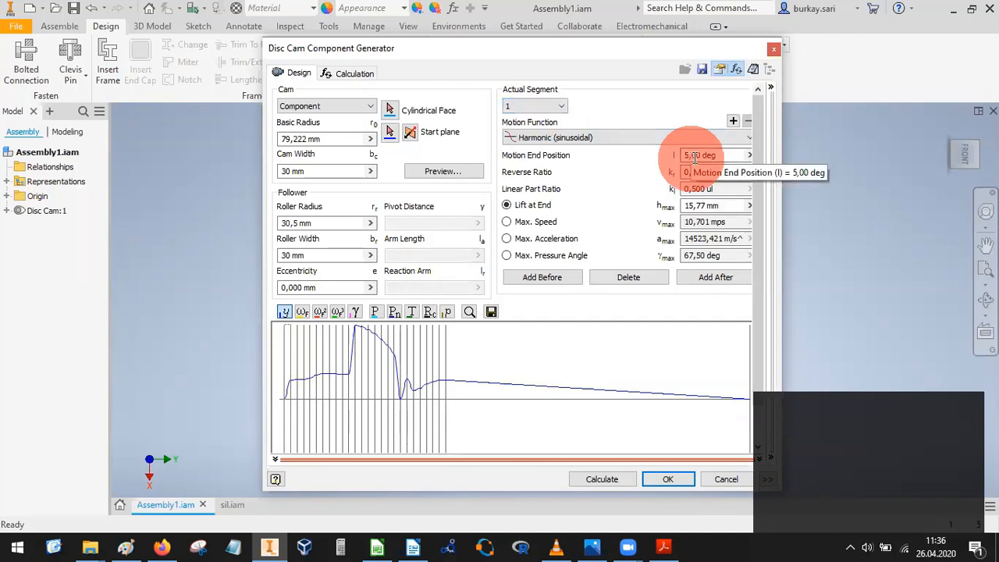
{"action": "left_click", "coordinate": [707, 206]}
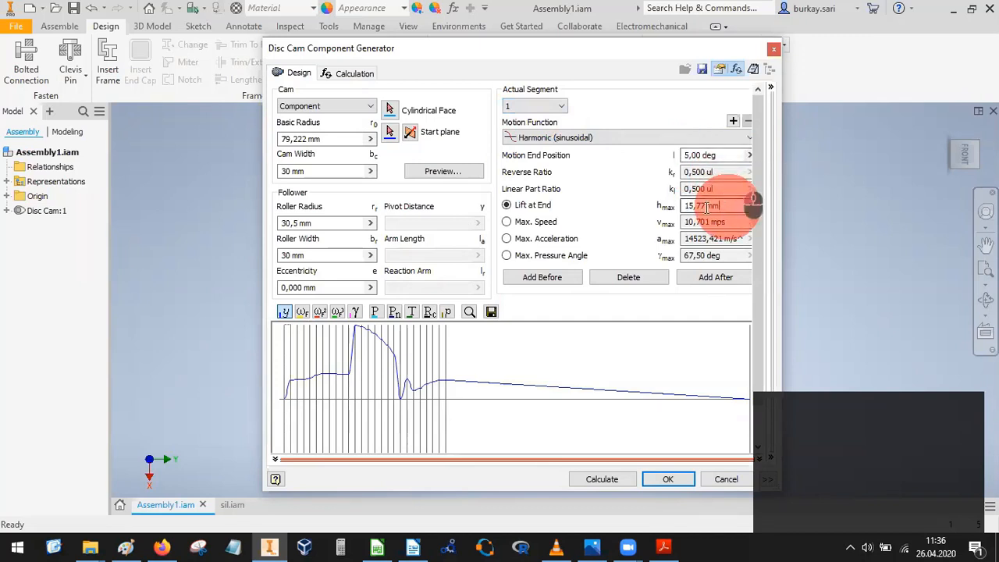
{"action": "left_click_drag", "start_coordinate": [707, 206], "coordinate": [664, 202]}
{"action": "type", "text": "0"}
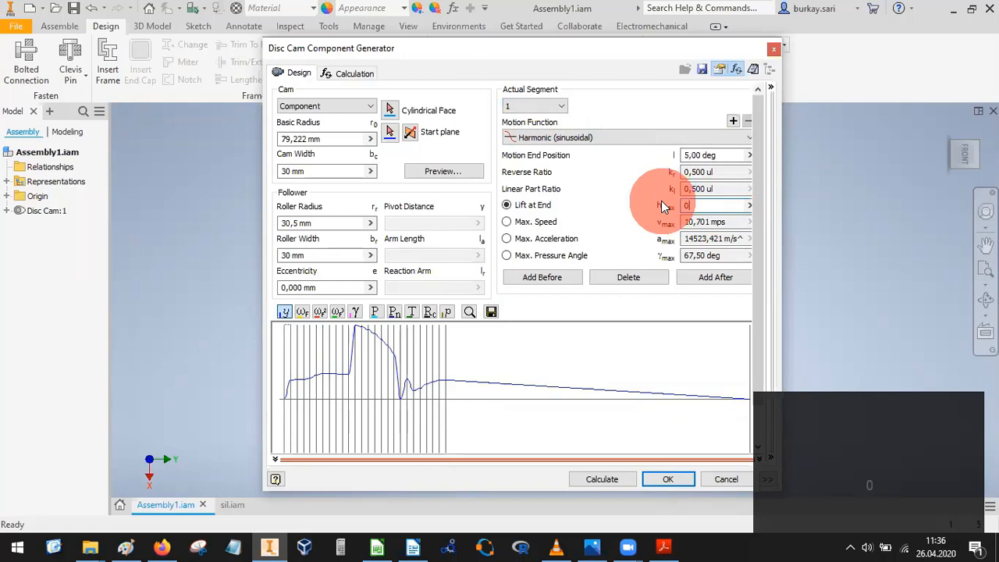
{"action": "left_click", "coordinate": [603, 481]}
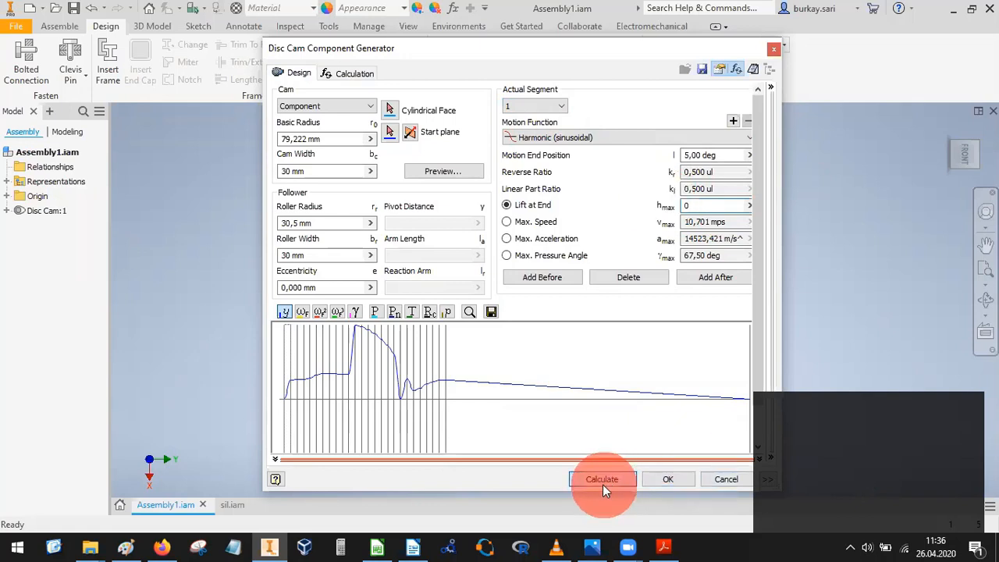
Set the lift at end of segment 2 to 16,03 mm-15.77 and recalculate the cam.
{"action": "left_click", "coordinate": [531, 106]}
{"action": "left_click", "coordinate": [521, 116]}
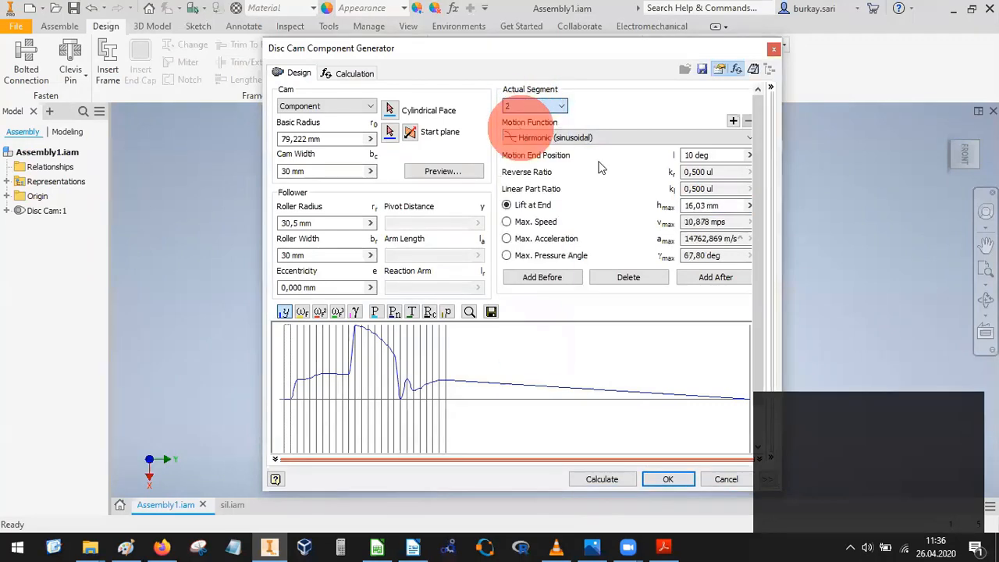
{"action": "left_click", "coordinate": [760, 200]}
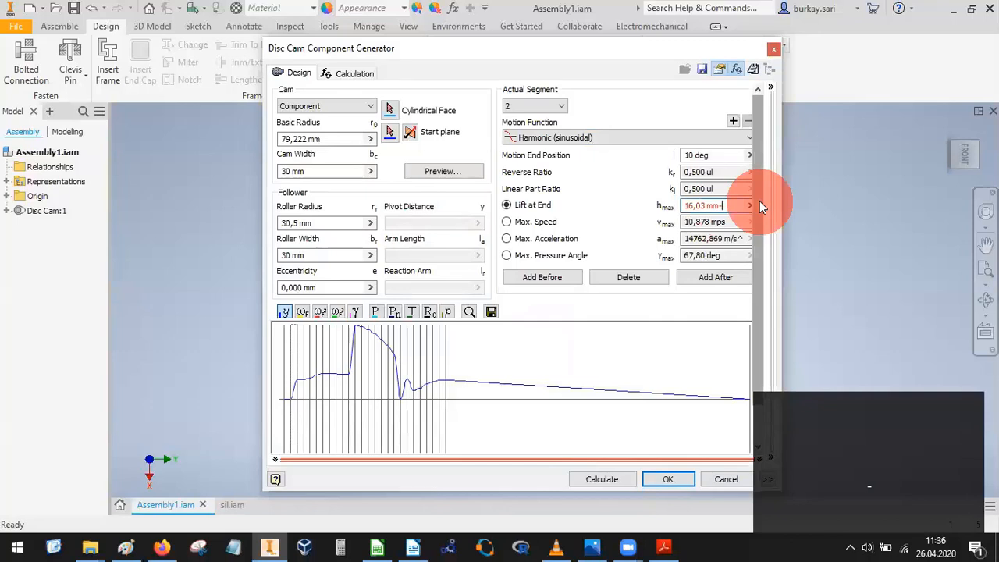
{"action": "type", "text": "15.77"}
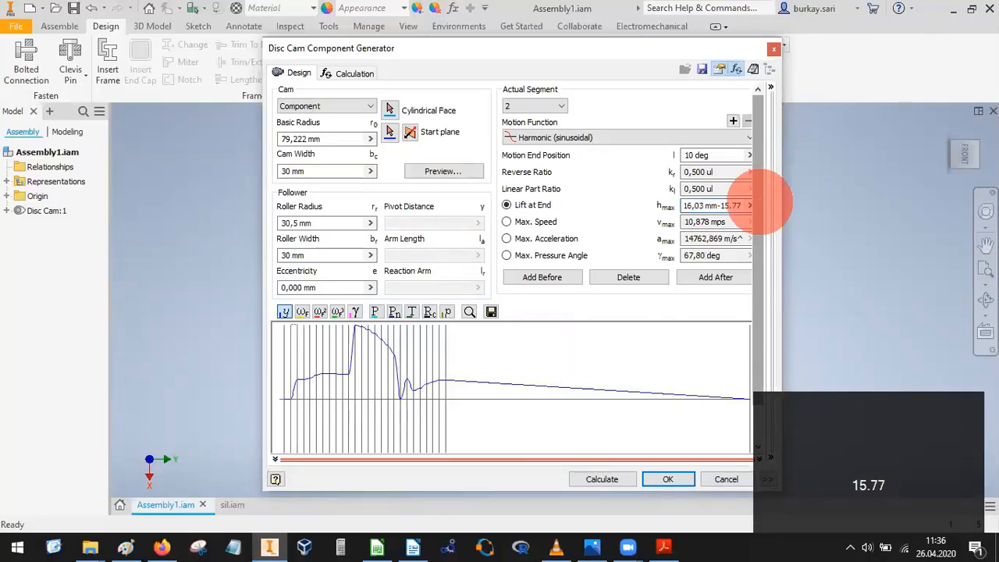
{"action": "left_click", "coordinate": [603, 478]}
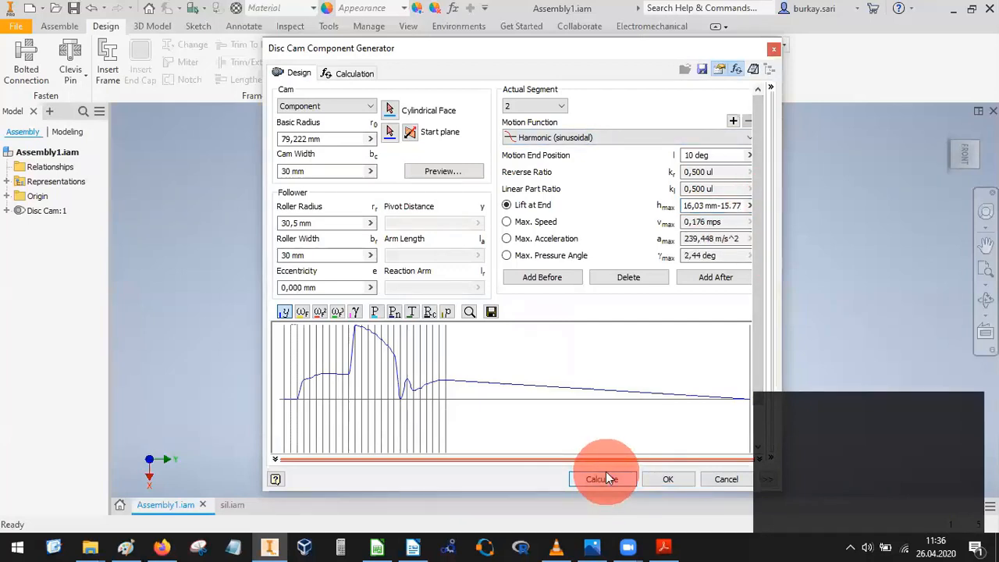
Set the lift at end of segment 3 to 16,28 mm-15.77 and recalculate the cam.
{"action": "left_click", "coordinate": [519, 107]}
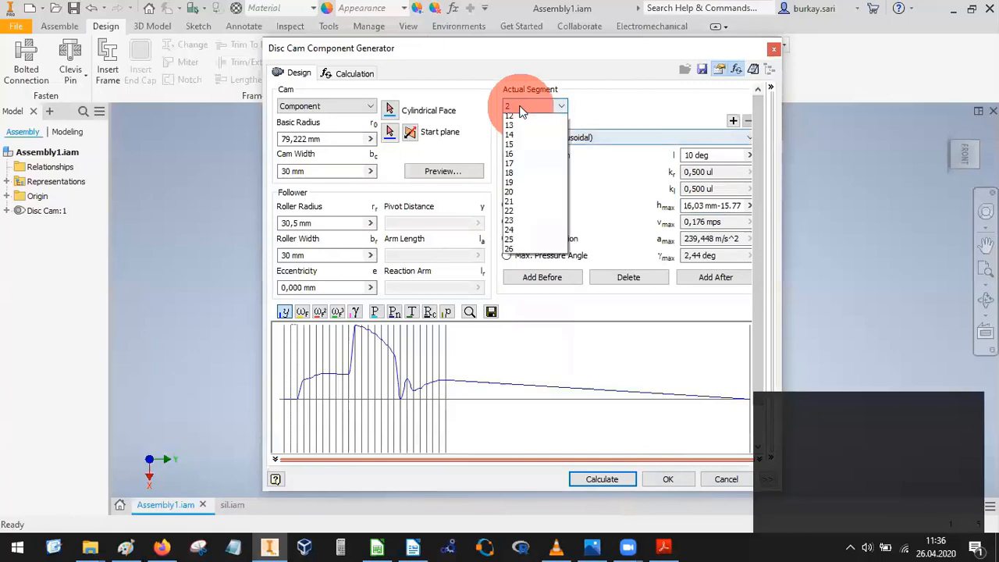
{"action": "left_click", "coordinate": [523, 139]}
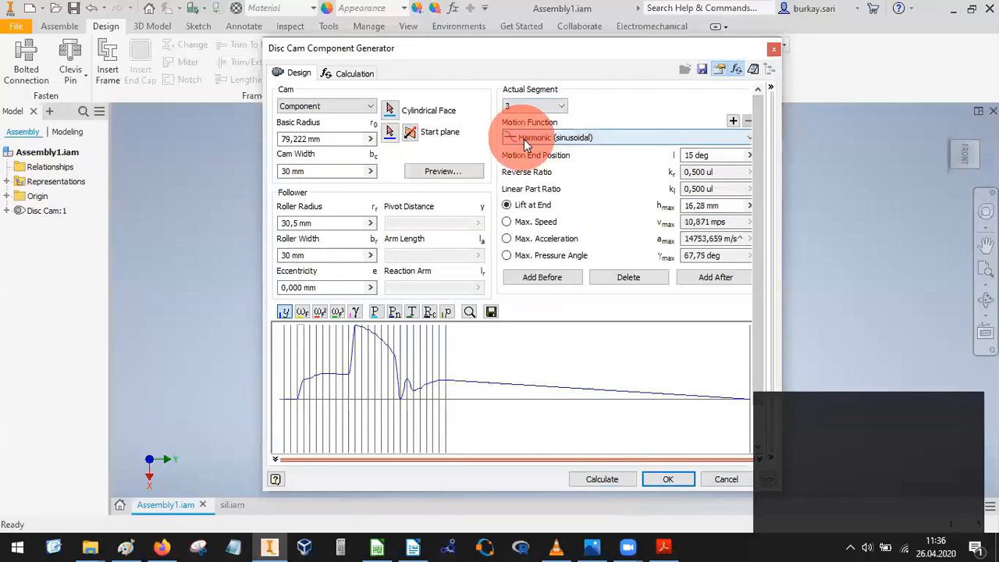
{"action": "left_click", "coordinate": [733, 206]}
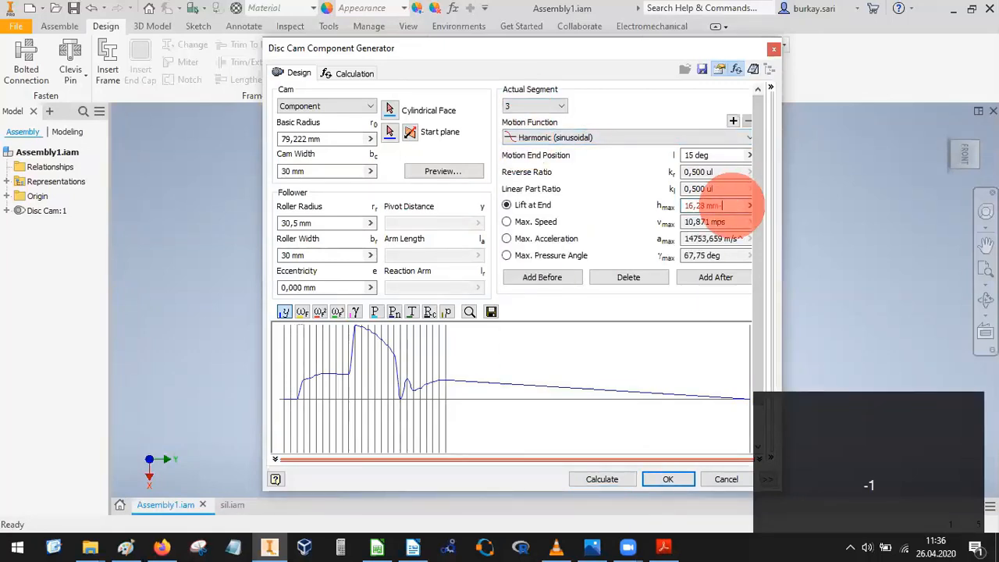
{"action": "type", "text": "-15.77"}
{"action": "left_click", "coordinate": [598, 479]}
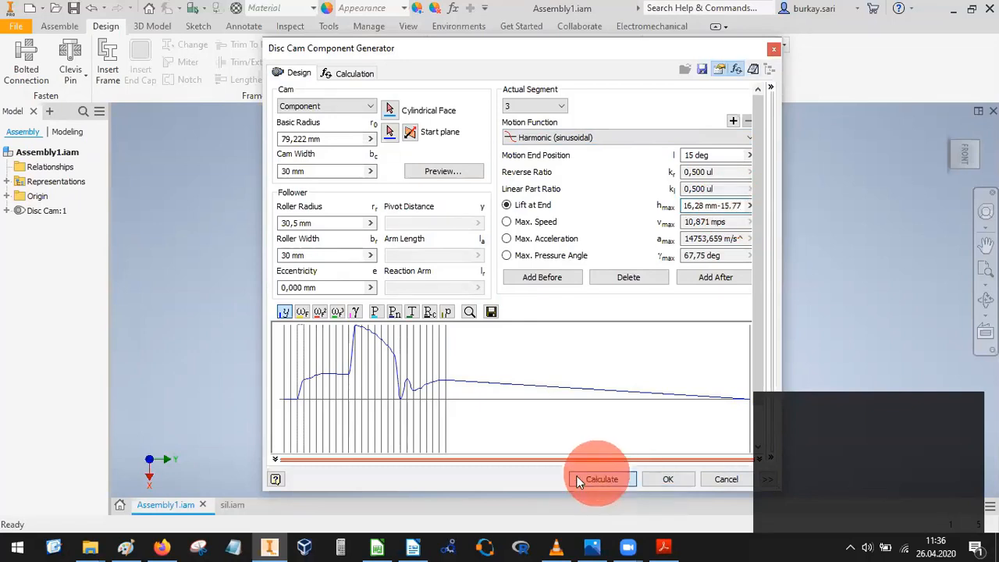
Set the lift at end of segment 4 to 17,3 mm-15.77 and recalculate the cam.
{"action": "left_click", "coordinate": [534, 105]}
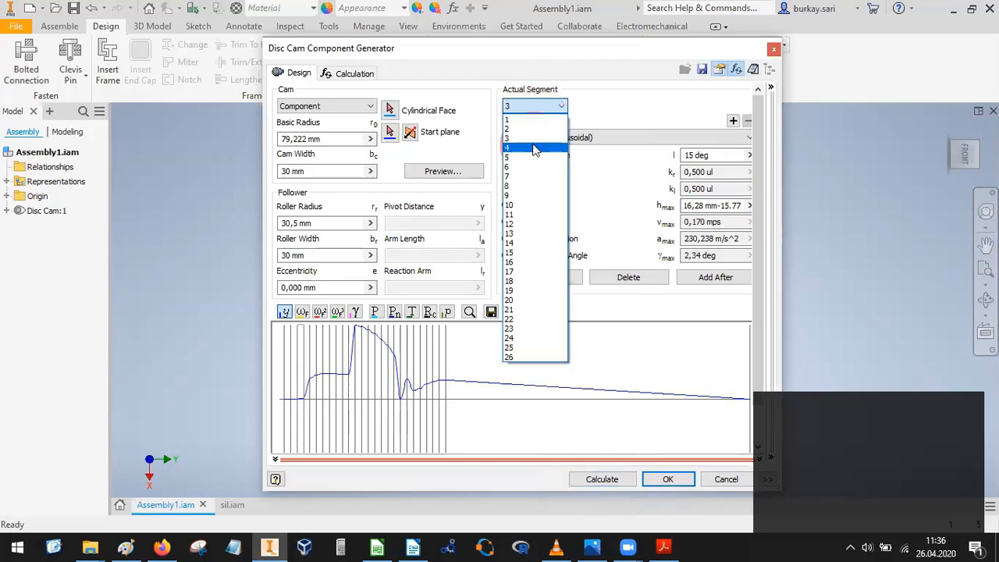
{"action": "left_click", "coordinate": [534, 149]}
{"action": "left_click", "coordinate": [737, 207]}
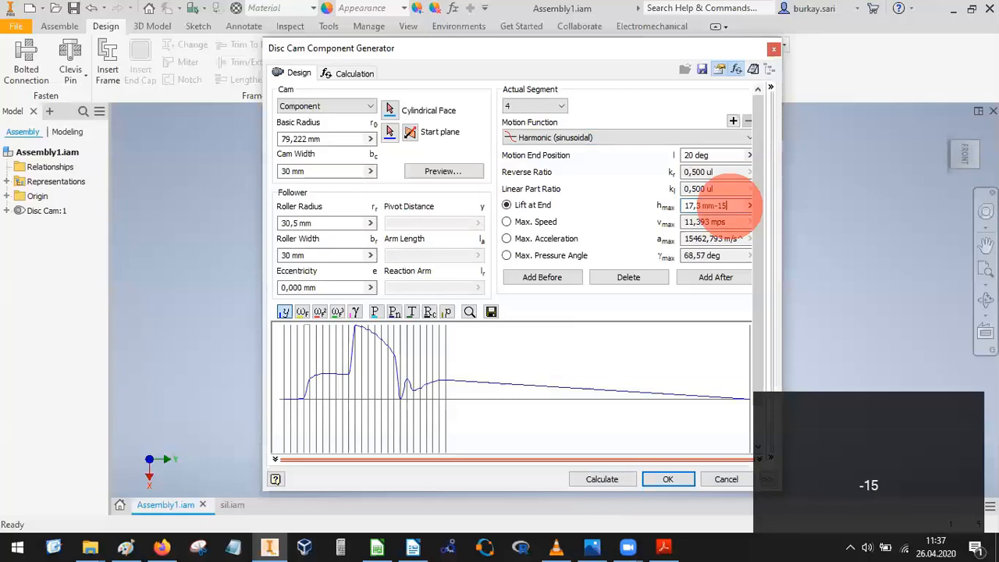
{"action": "type", "text": "-15.77"}
{"action": "left_click", "coordinate": [617, 480]}
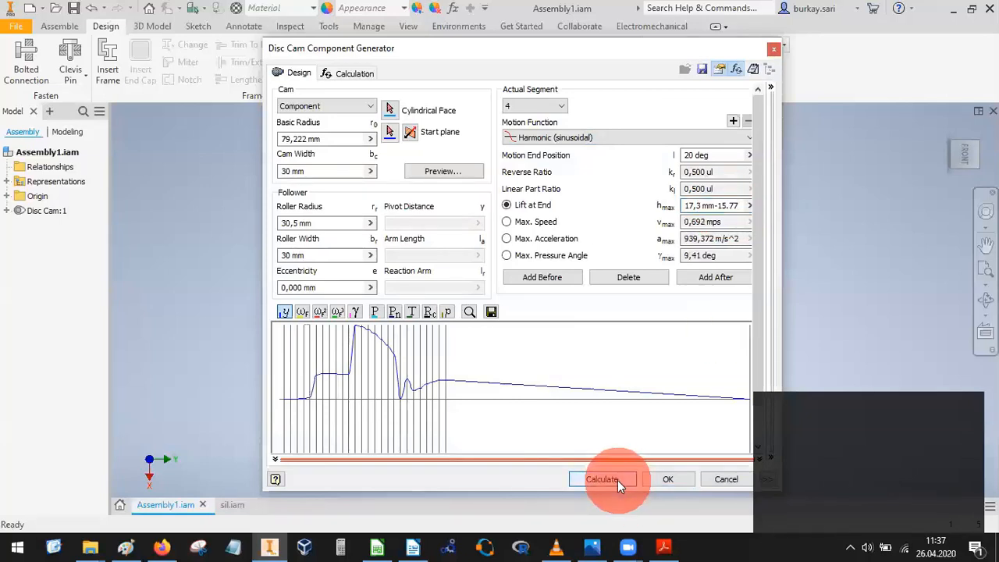
Set the lift at end of cam segment 5 to 19,84 mm-15.77 and recalculate the cam.
{"action": "left_click", "coordinate": [532, 106]}
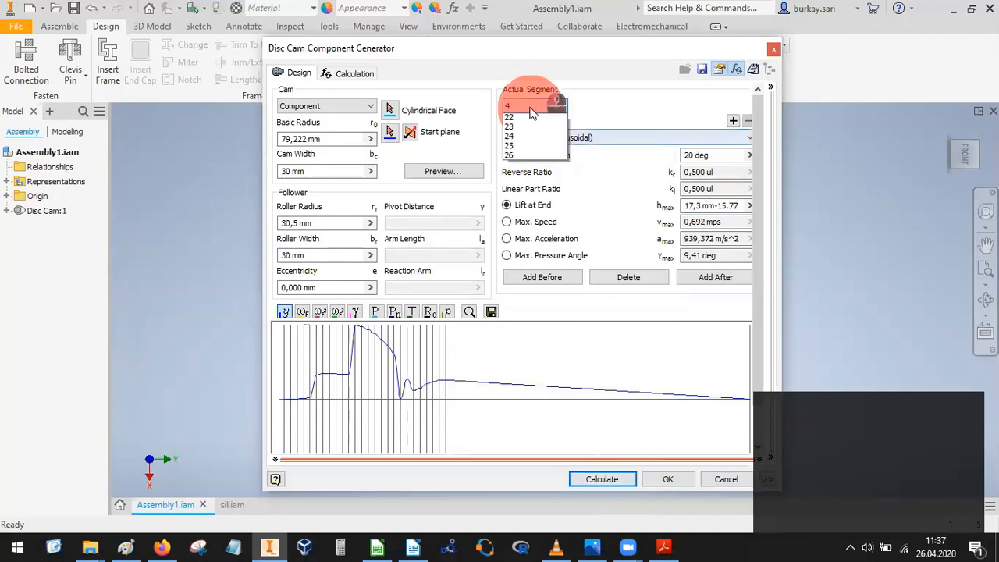
{"action": "left_click", "coordinate": [520, 157]}
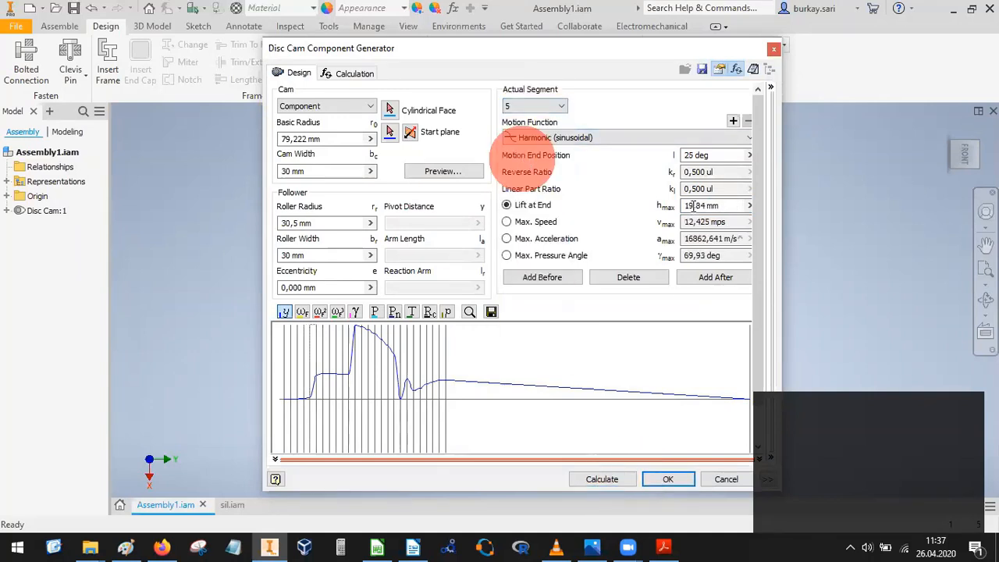
{"action": "left_click", "coordinate": [738, 205]}
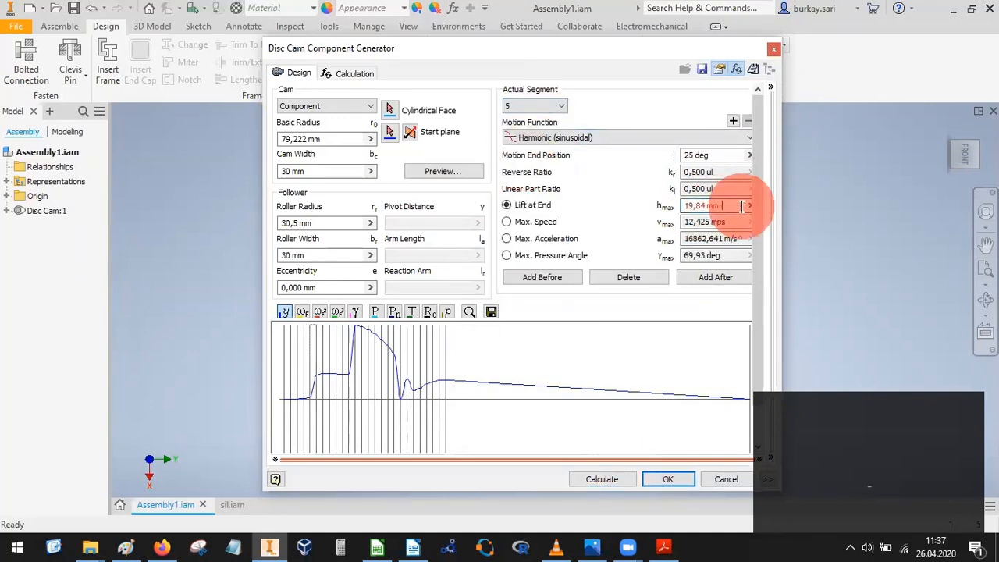
{"action": "type", "text": "-15.77"}
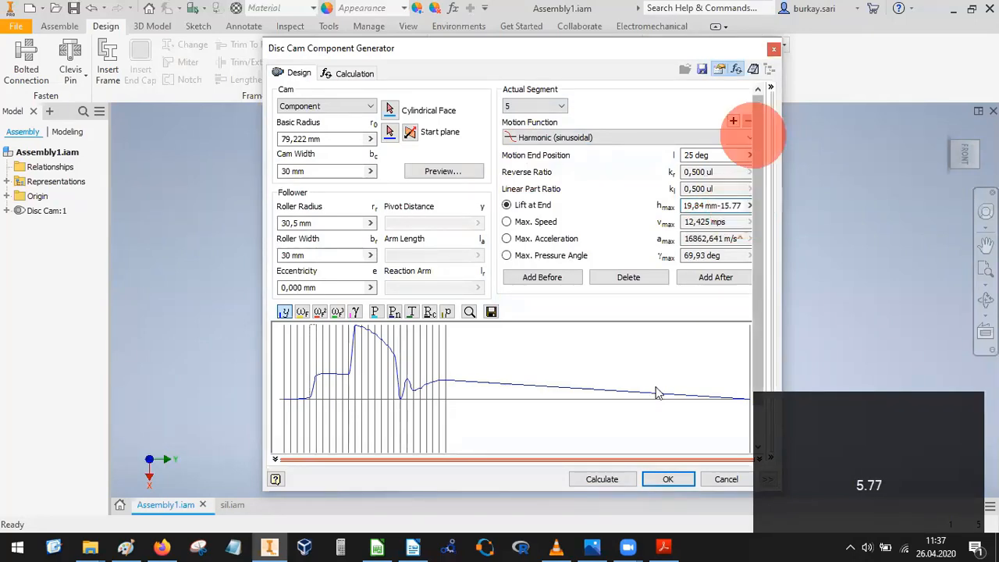
{"action": "left_click", "coordinate": [610, 474]}
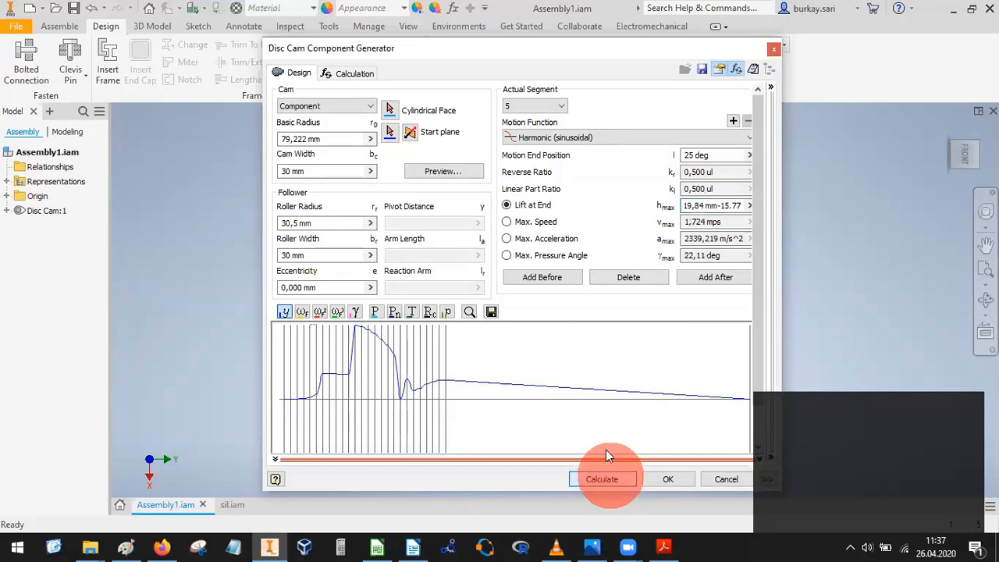
Set the lift at end of cam segment 6 to 21,32 mm-15.77 and recalculate the cam.
{"action": "left_click", "coordinate": [527, 104]}
{"action": "left_click", "coordinate": [523, 174]}
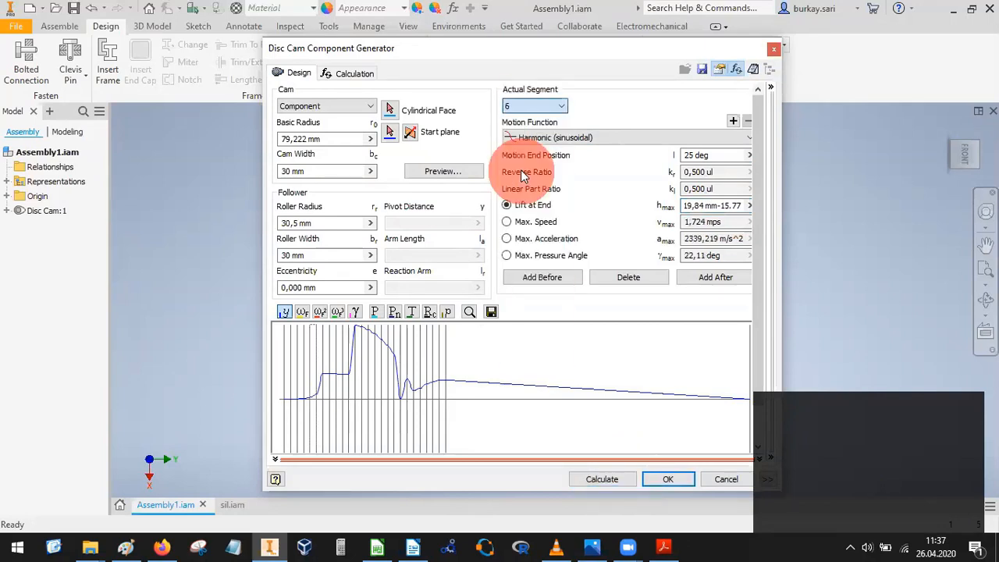
{"action": "left_click", "coordinate": [746, 205]}
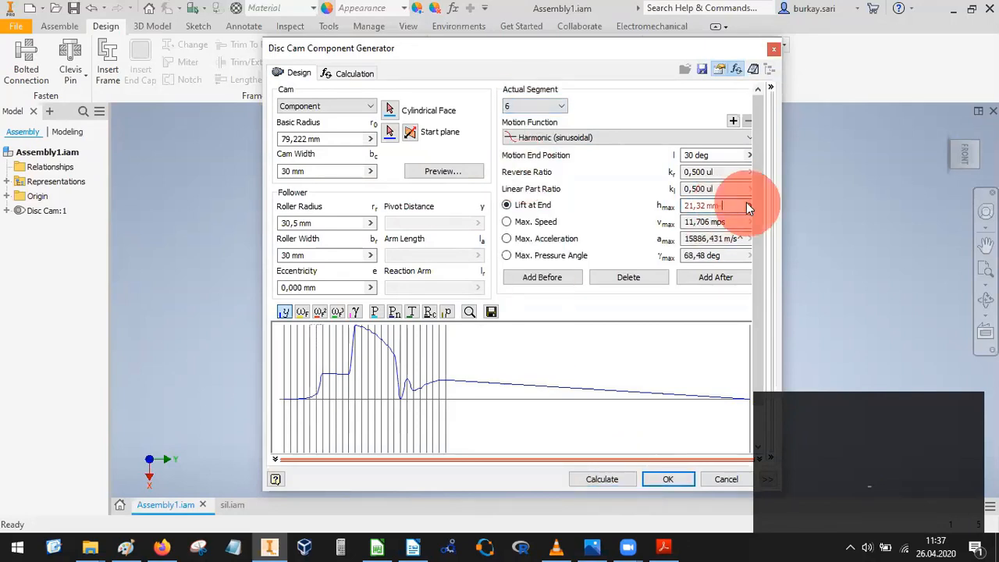
{"action": "type", "text": "-15.77"}
{"action": "left_click", "coordinate": [605, 476]}
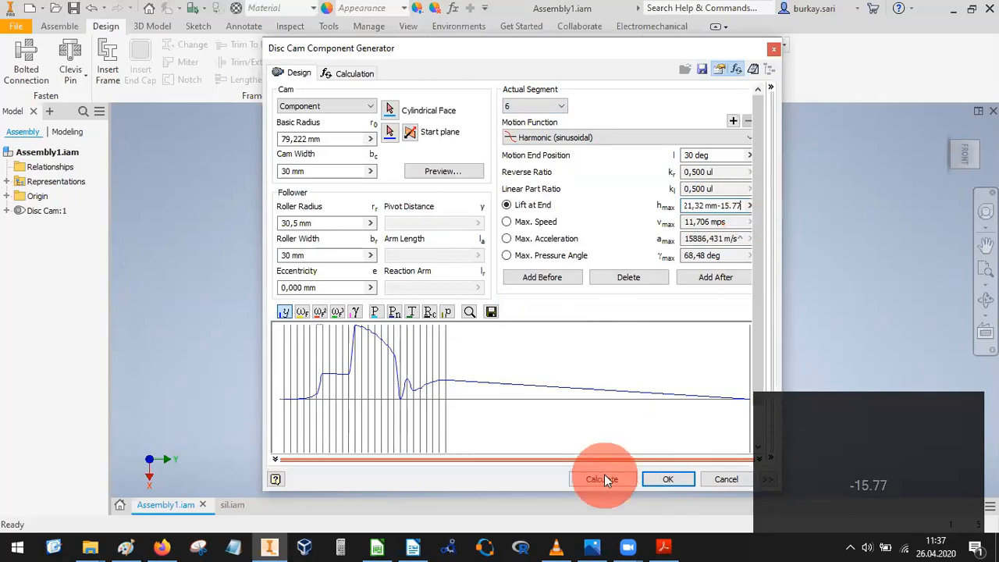
Set the lift at end of cam segment 7 to 21,08 mm-15.77 and recalculate the cam.
{"action": "left_click", "coordinate": [534, 106]}
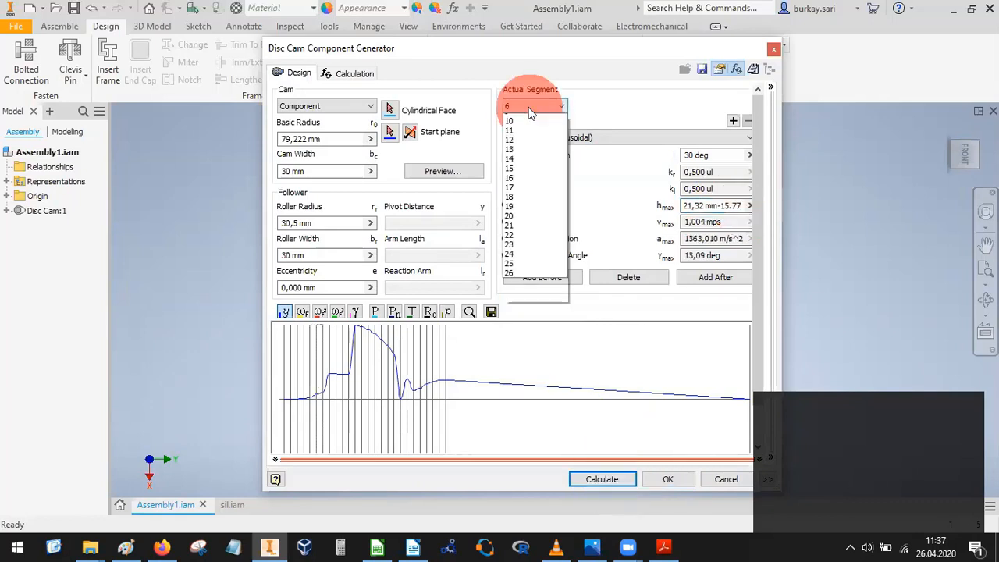
{"action": "left_click", "coordinate": [527, 183]}
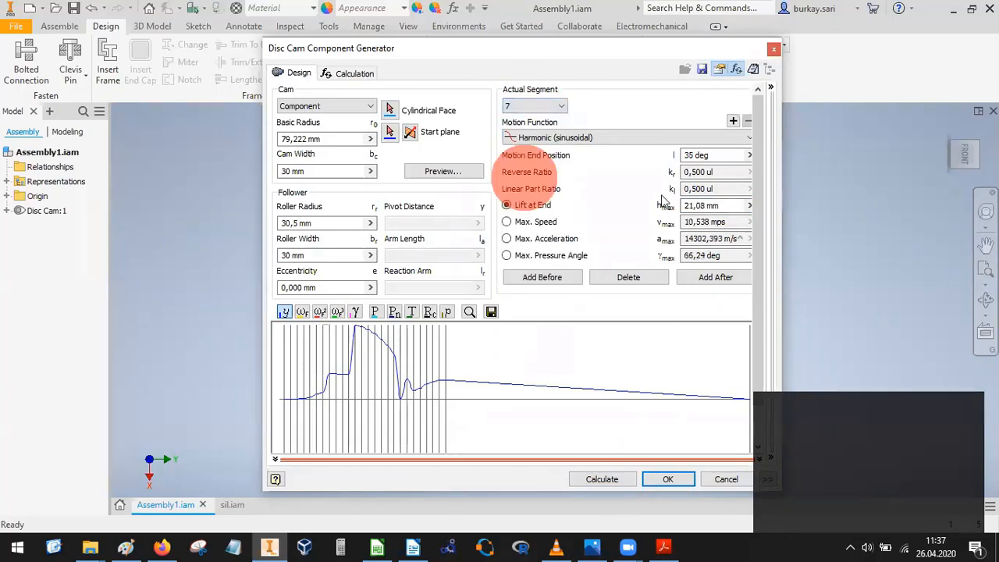
{"action": "left_click", "coordinate": [691, 202]}
{"action": "left_click", "coordinate": [732, 205]}
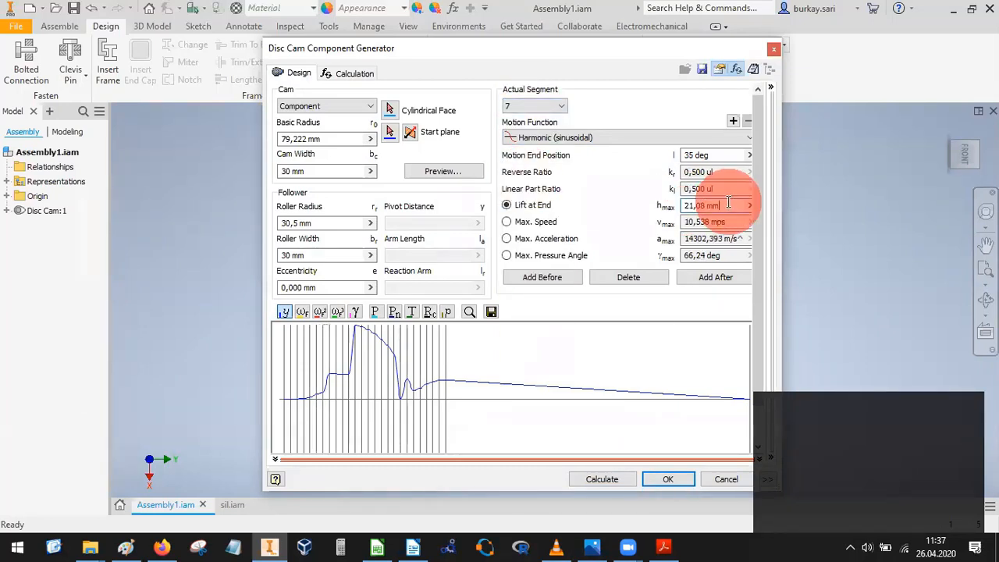
{"action": "type", "text": "-15"}
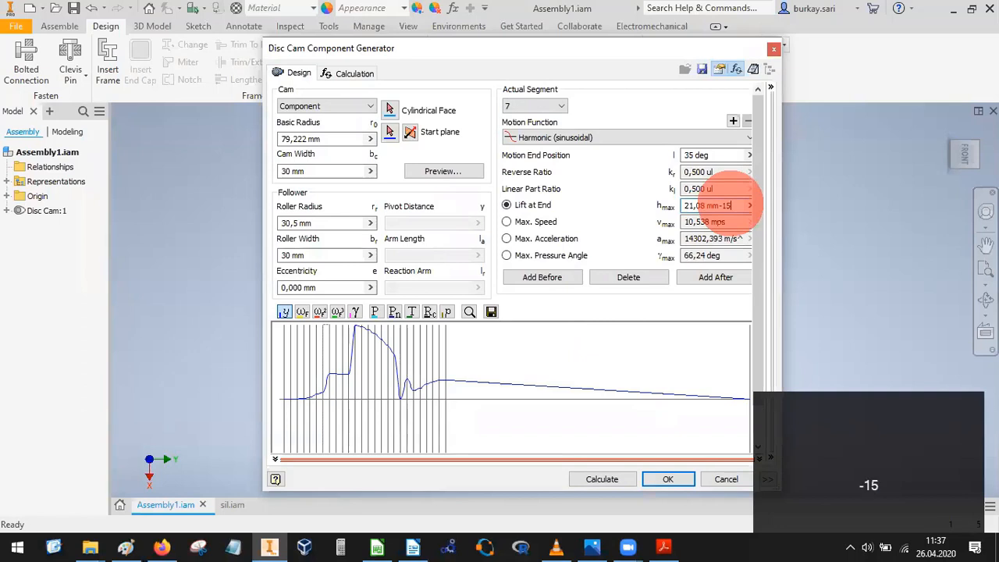
{"action": "type", "text": ".77"}
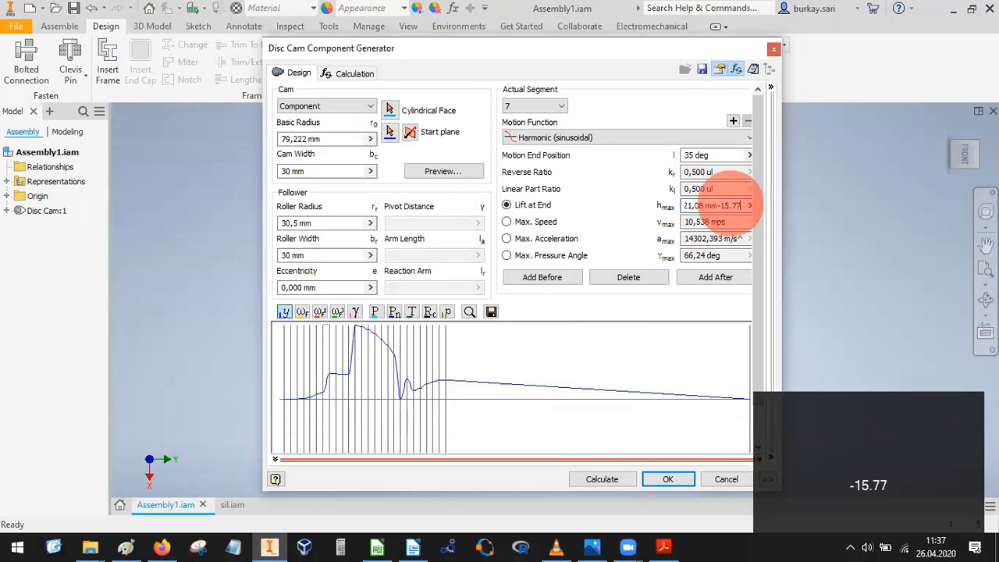
{"action": "left_click", "coordinate": [615, 482]}
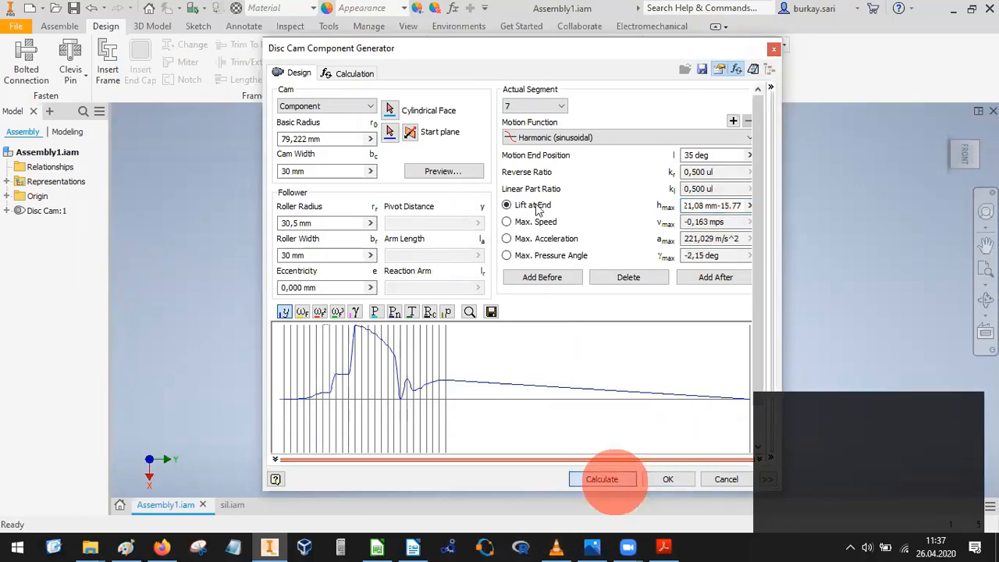
Set the lift at end of cam segment 8 to 20,76 mm-15.77 and recalculate the cam.
{"action": "left_click", "coordinate": [522, 104]}
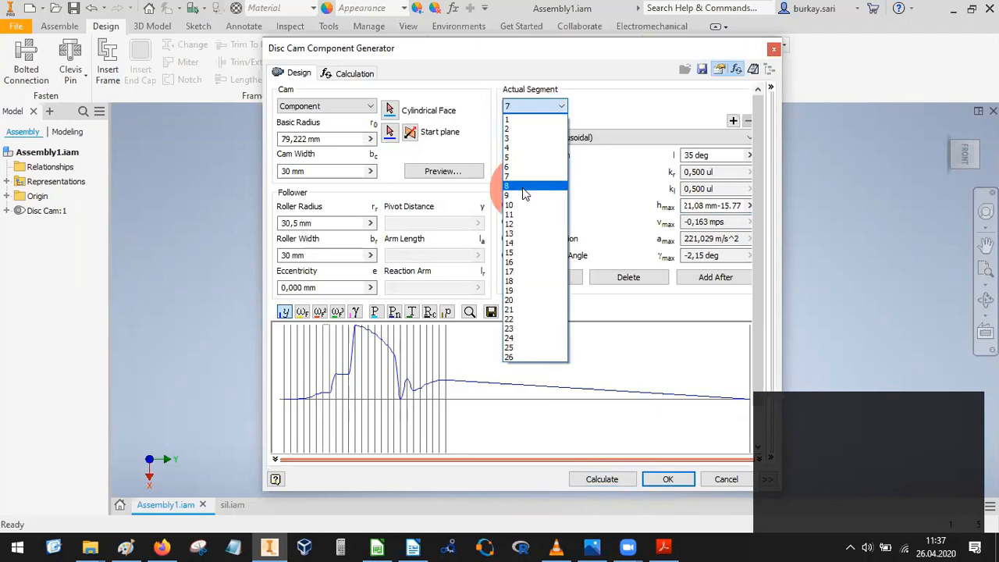
{"action": "left_click", "coordinate": [524, 190]}
{"action": "left_click", "coordinate": [735, 205]}
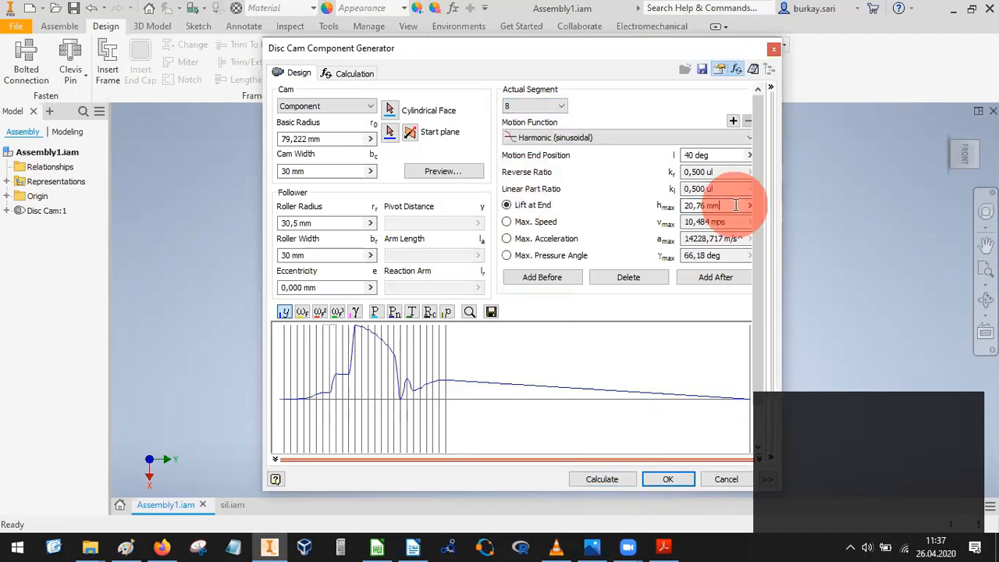
{"action": "type", "text": "-15.77"}
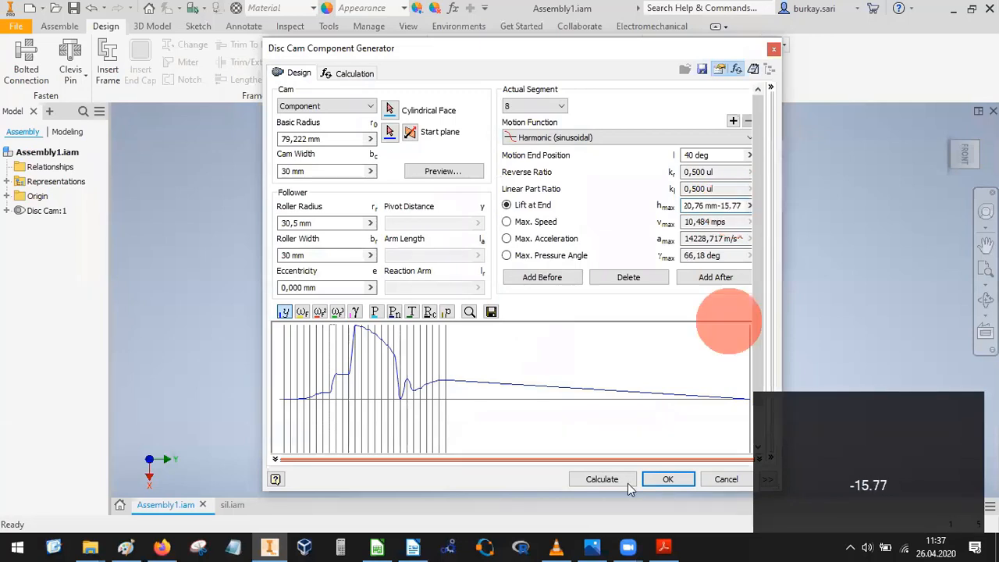
{"action": "left_click", "coordinate": [608, 477]}
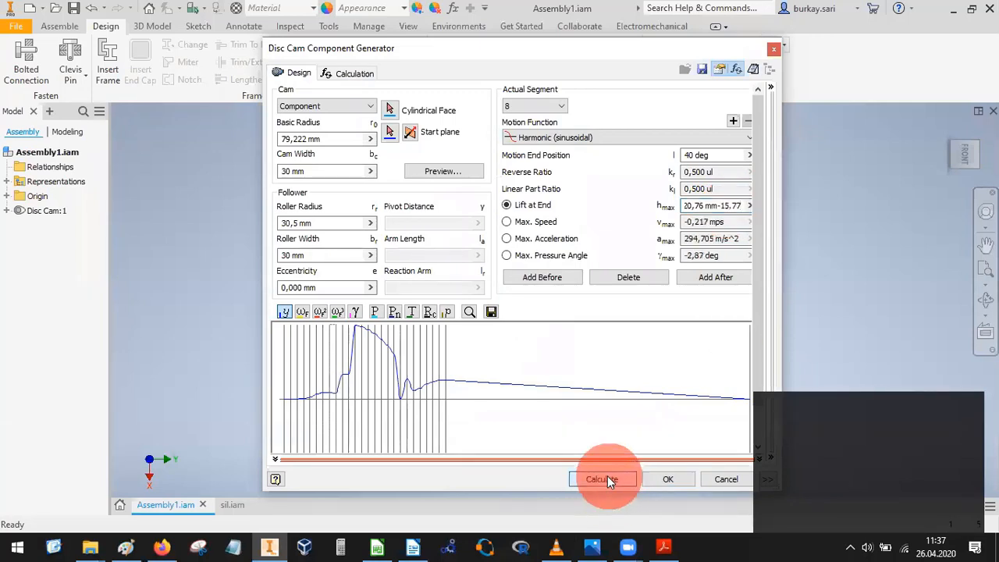
Set the lift at end of cam segment 9 to 20,45 mm-15.77 and recalculate the cam.
{"action": "left_click", "coordinate": [532, 103]}
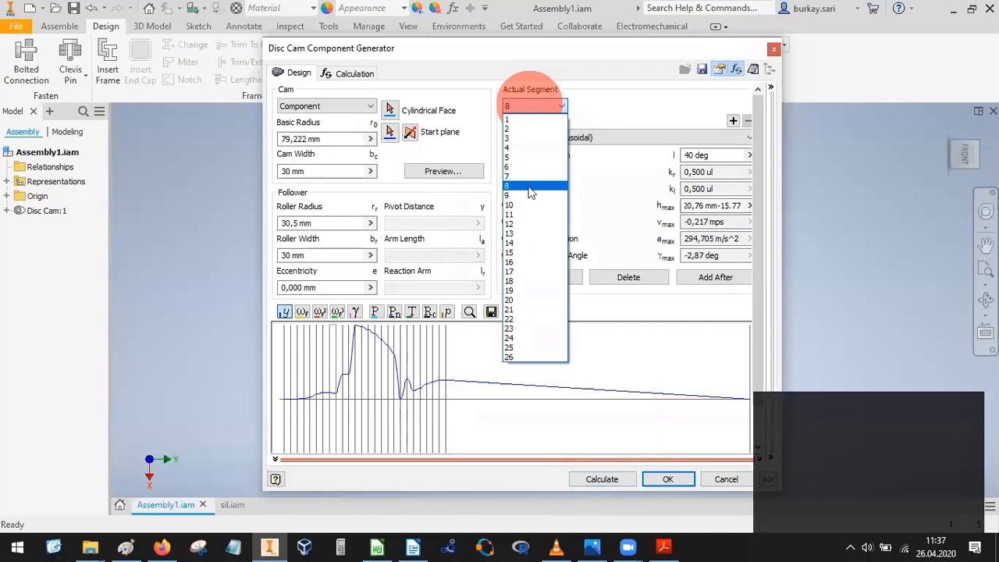
{"action": "left_click", "coordinate": [528, 196]}
{"action": "left_click", "coordinate": [729, 206]}
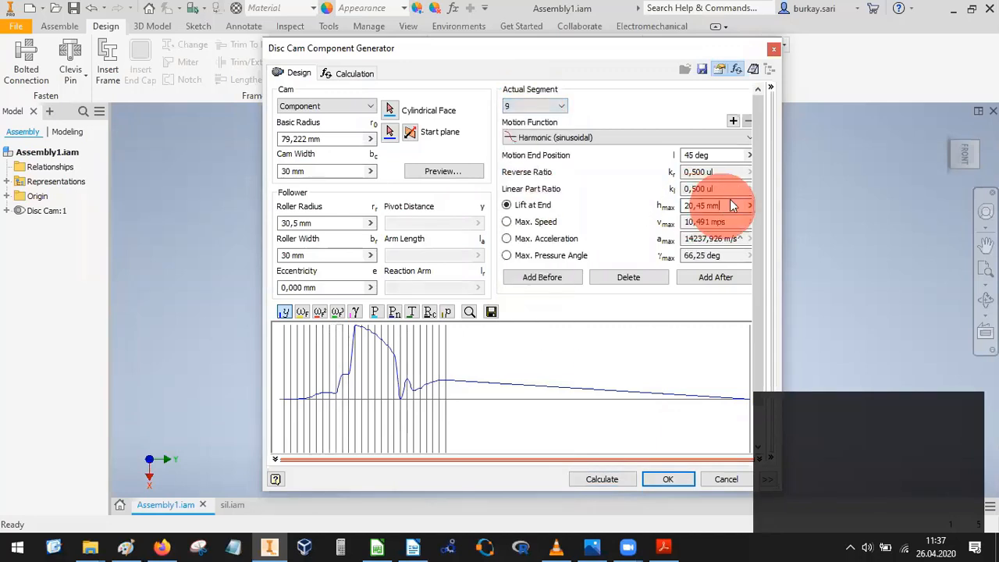
{"action": "type", "text": "-15.77"}
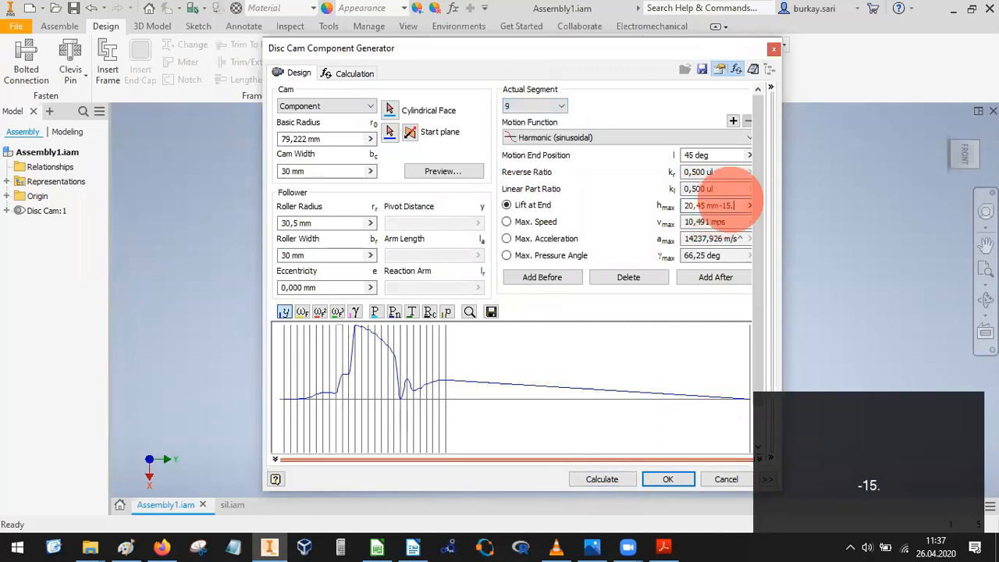
{"action": "left_click", "coordinate": [605, 476]}
Set the lift at end of cam segment 10 to 20,16 mm-15.77 and recalculate the cam.
{"action": "left_click", "coordinate": [529, 106]}
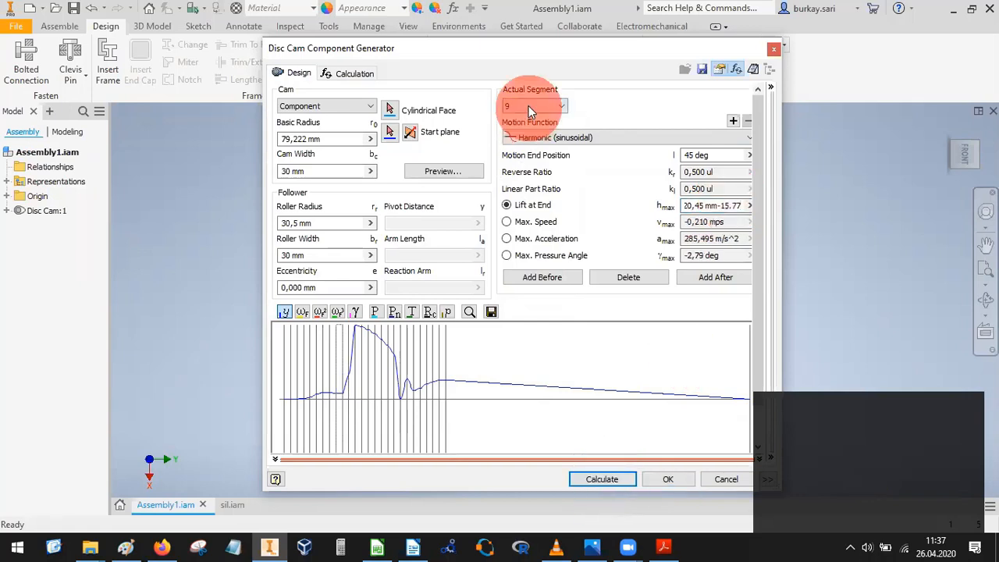
{"action": "left_click", "coordinate": [546, 205]}
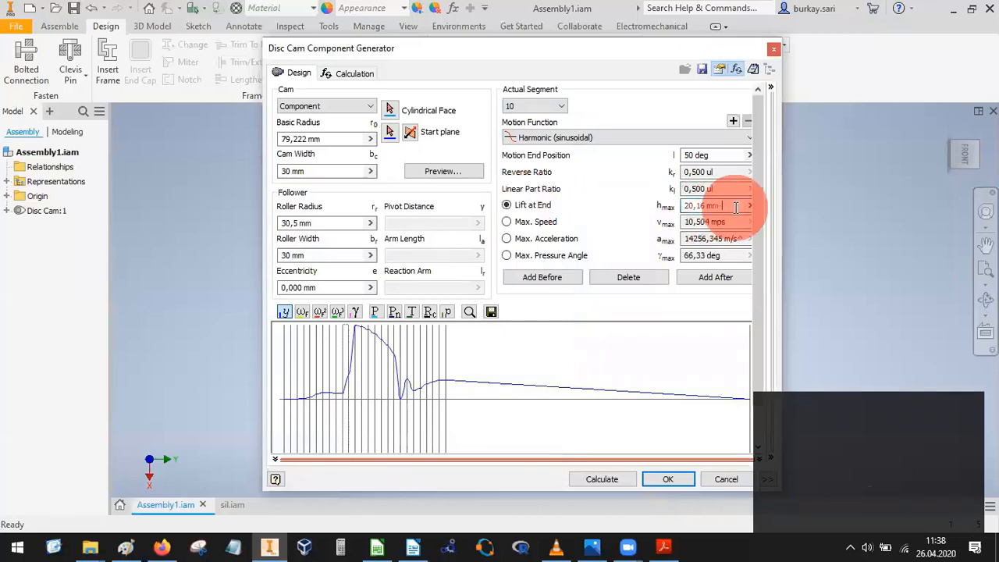
{"action": "type", "text": "-15.77"}
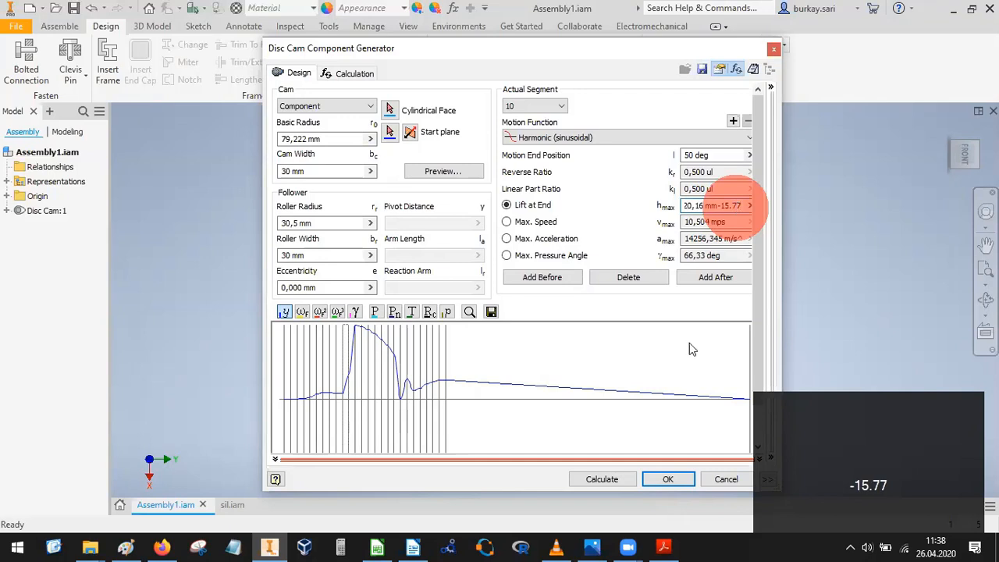
{"action": "left_click", "coordinate": [604, 478]}
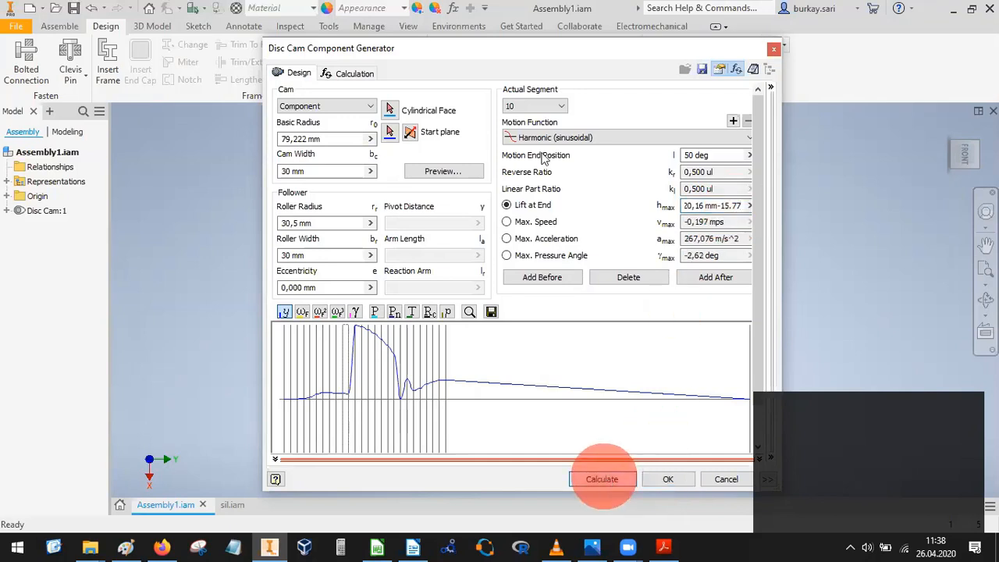
Set the lift at end of cam segment 11 to 60,73 mm-15.77 and recalculate the cam.
{"action": "left_click", "coordinate": [531, 106]}
{"action": "left_click", "coordinate": [517, 223]}
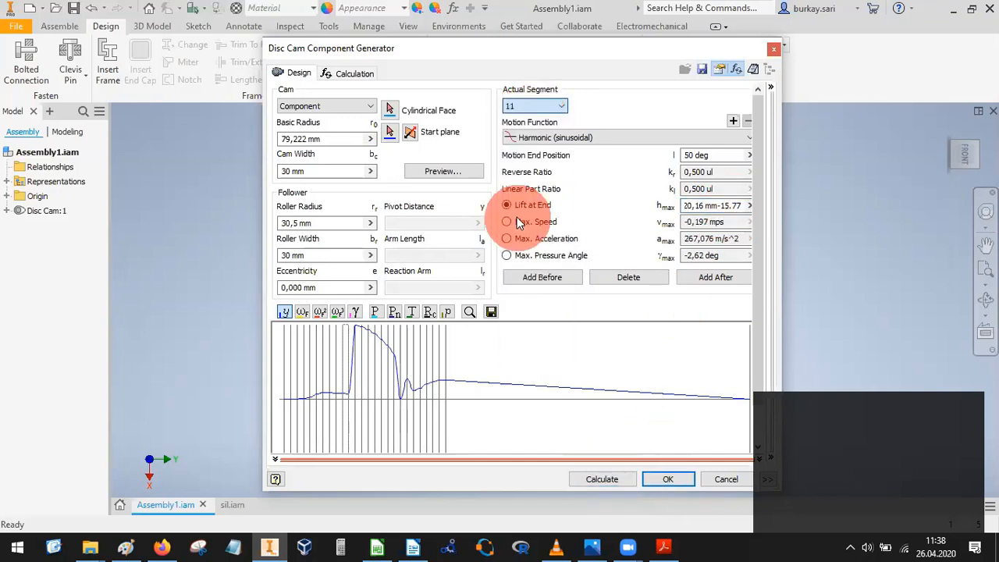
{"action": "left_click", "coordinate": [725, 206]}
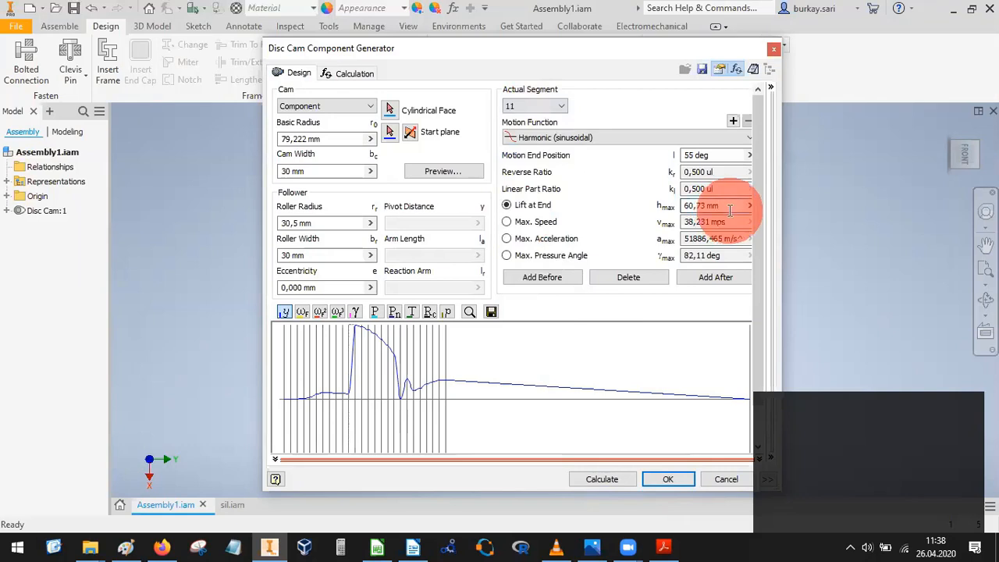
{"action": "type", "text": "-15.77"}
{"action": "left_click", "coordinate": [601, 477]}
Set the lift at end of cam segment 12 to 59,46 mm-15.77 and recalculate the cam.
{"action": "left_click", "coordinate": [517, 106]}
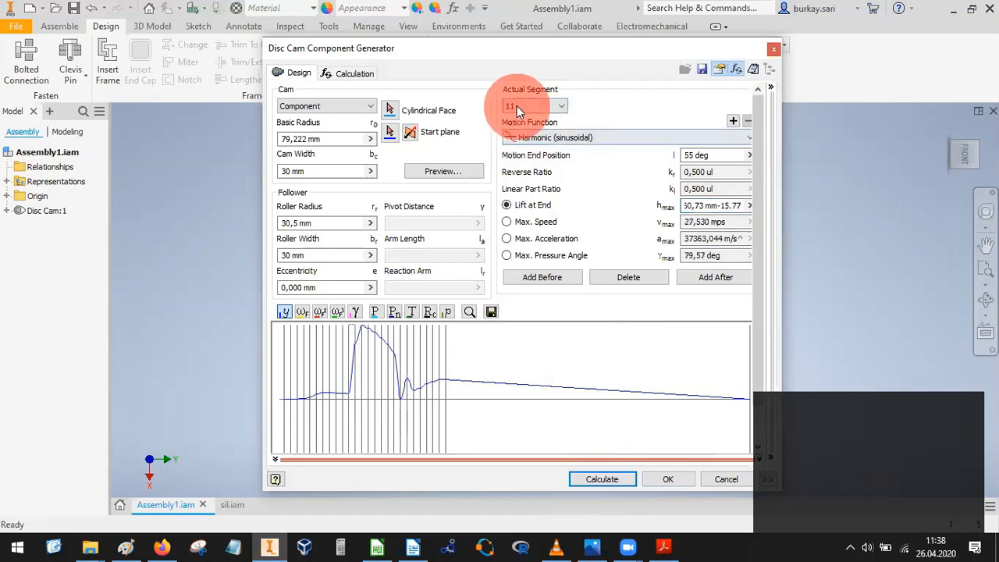
{"action": "left_click", "coordinate": [522, 226]}
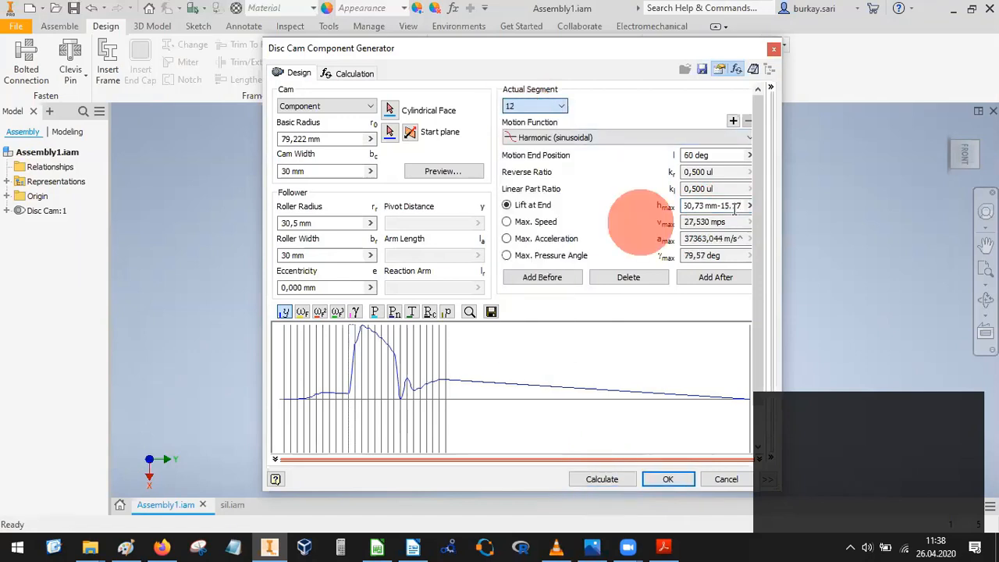
{"action": "left_click", "coordinate": [726, 205]}
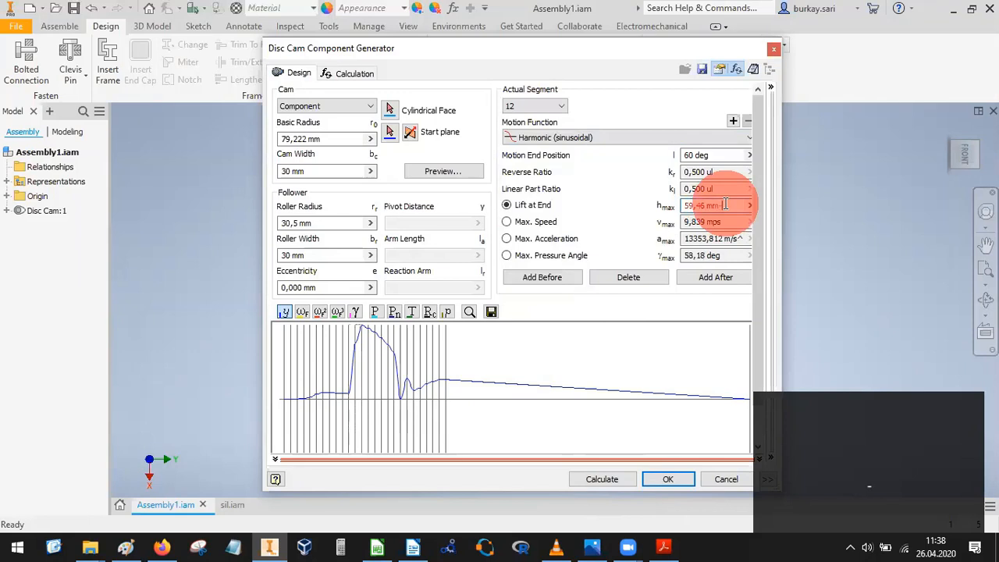
{"action": "type", "text": "-15.77"}
{"action": "left_click", "coordinate": [603, 475]}
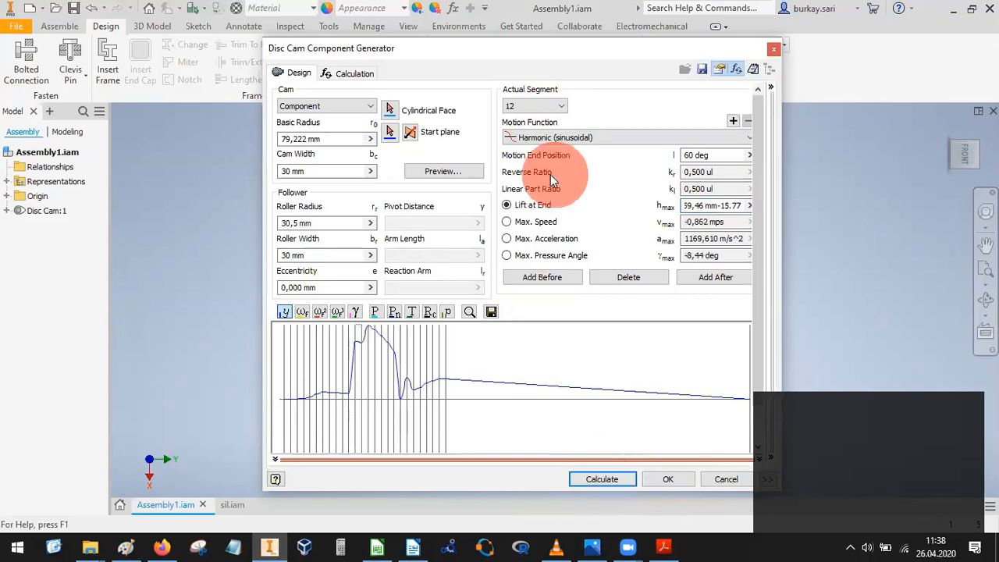
Set the lift at end of cam segment 13 to 57,18 mm-15.77 and recalculate the cam.
{"action": "left_click", "coordinate": [531, 106]}
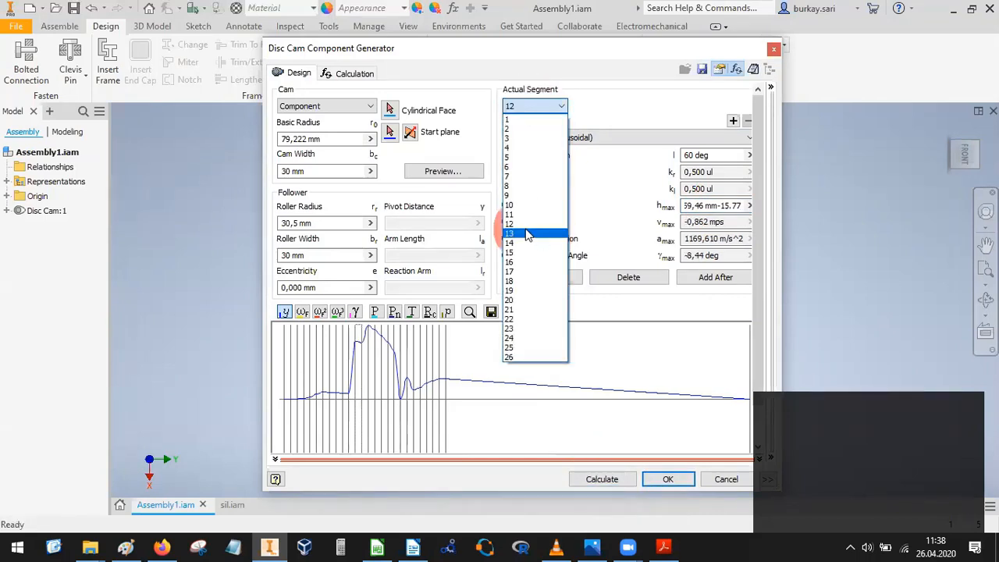
{"action": "left_click", "coordinate": [530, 233]}
{"action": "left_click", "coordinate": [730, 206]}
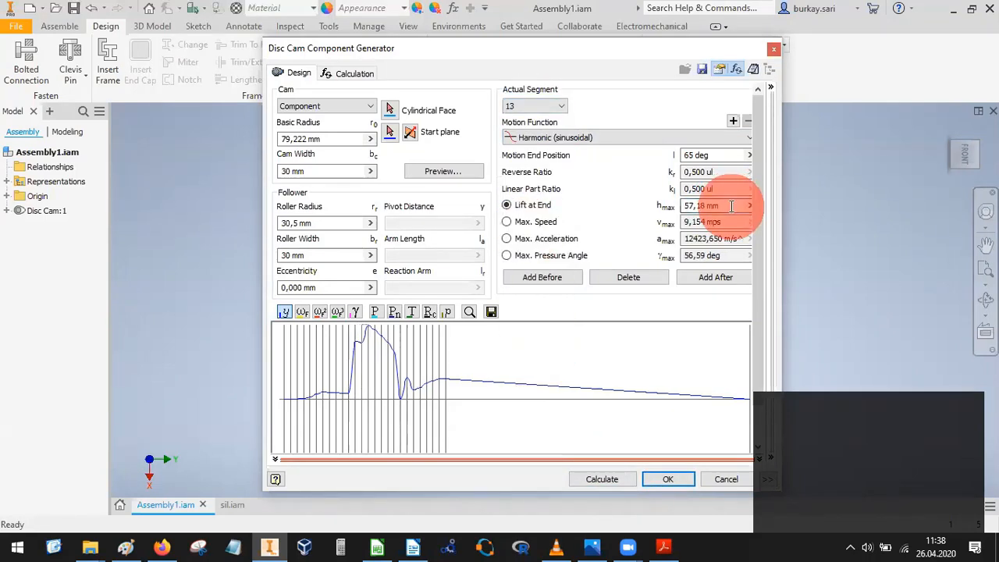
{"action": "type", "text": "-15.77"}
{"action": "left_click", "coordinate": [609, 477]}
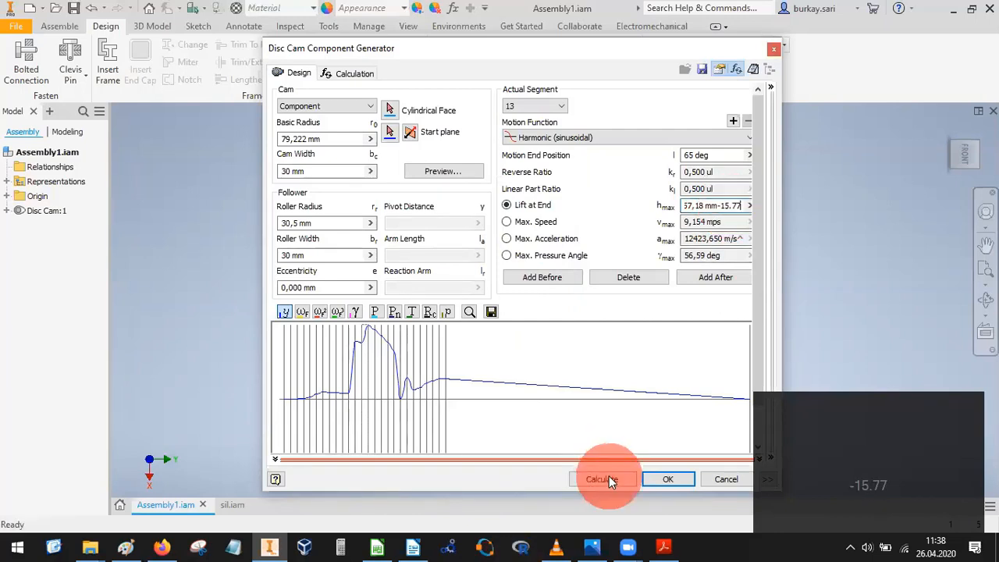
Set the lift at end of cam segment 14 to 53,87 mm-15.77 and recalculate the cam.
{"action": "left_click", "coordinate": [530, 107]}
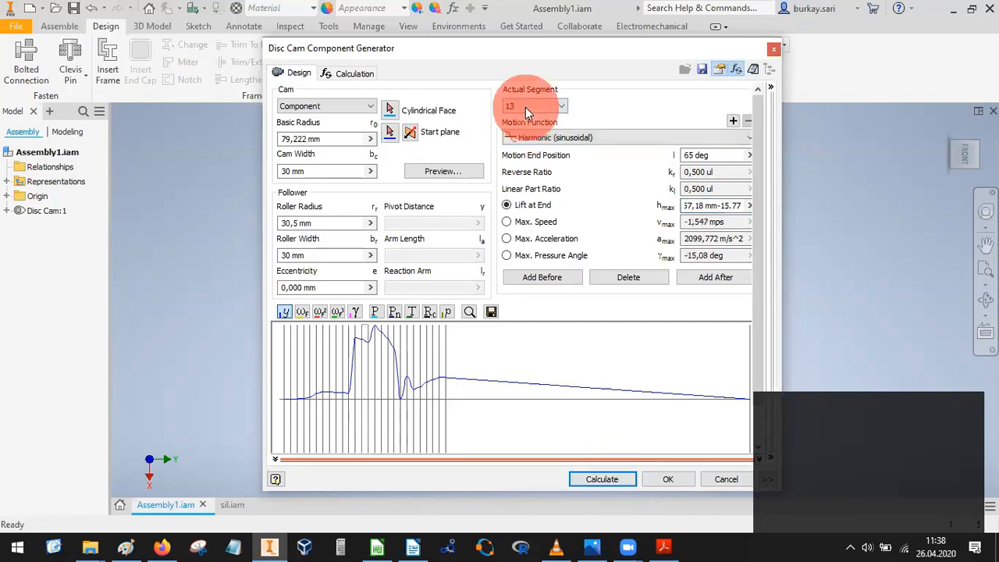
{"action": "left_click", "coordinate": [526, 249]}
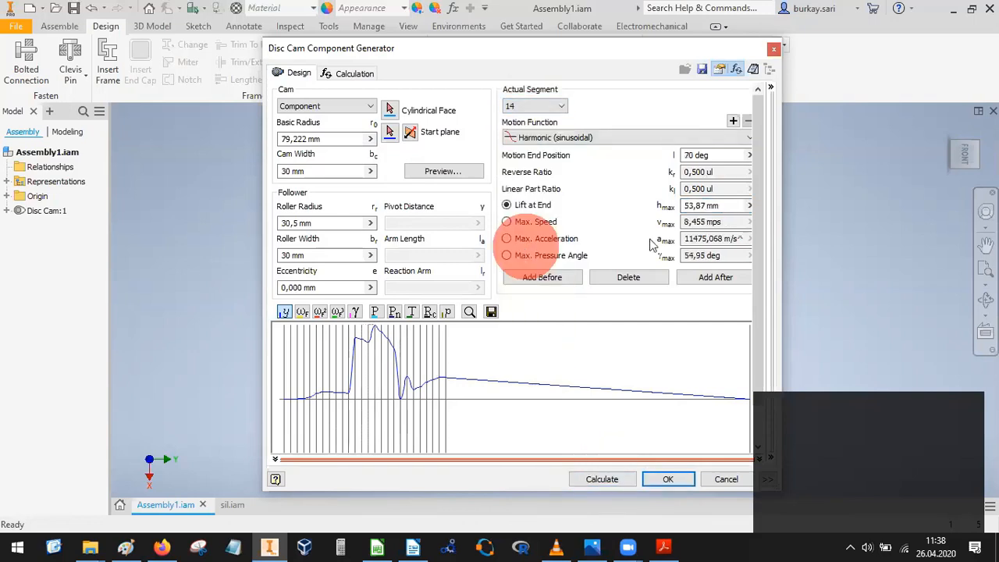
{"action": "left_click", "coordinate": [734, 207]}
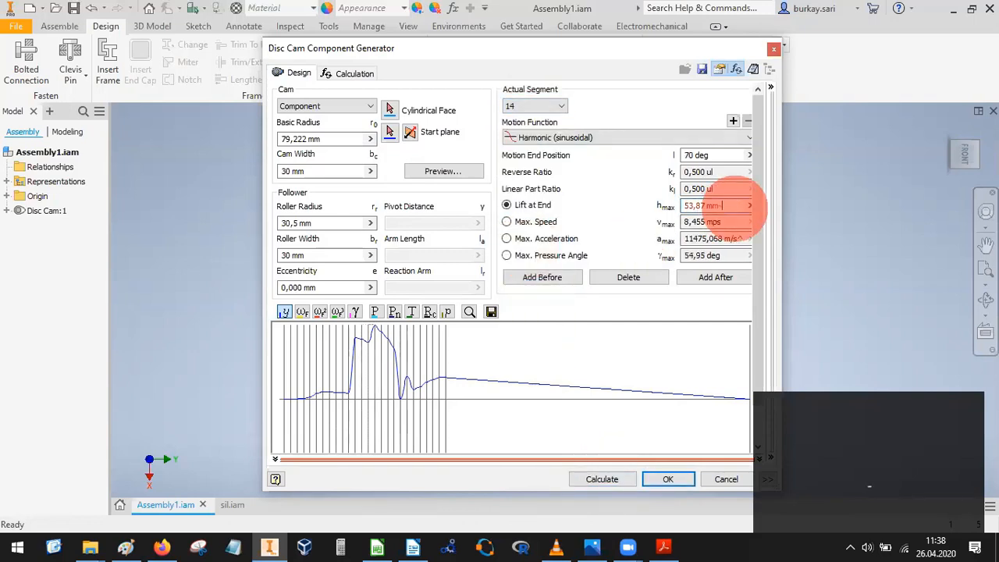
{"action": "type", "text": "-15.77"}
{"action": "left_click", "coordinate": [616, 479]}
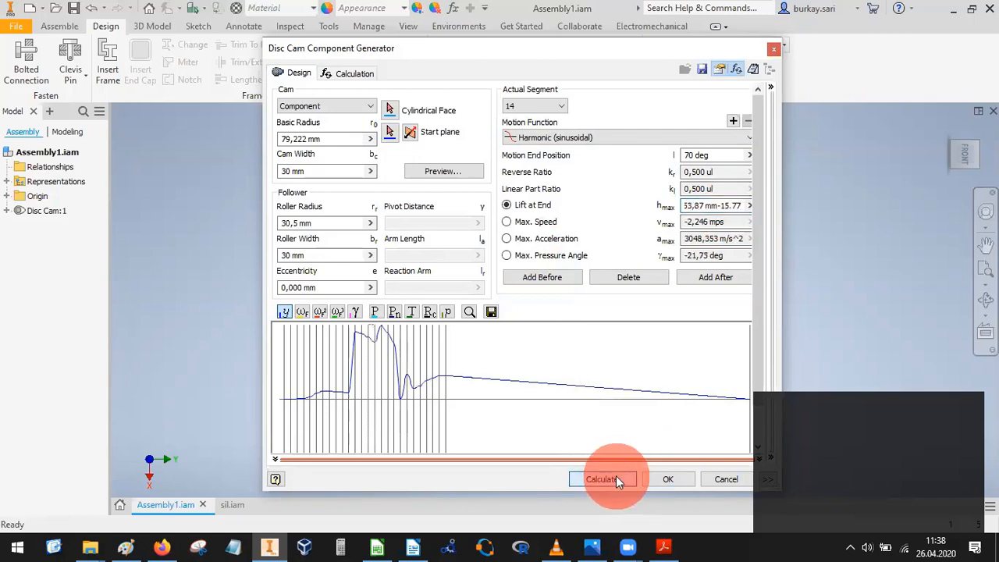
Set the lift at end of cam segment 15 to 49,3 mm-15.77 and recalculate the cam.
{"action": "left_click", "coordinate": [528, 105]}
{"action": "left_click", "coordinate": [531, 248]}
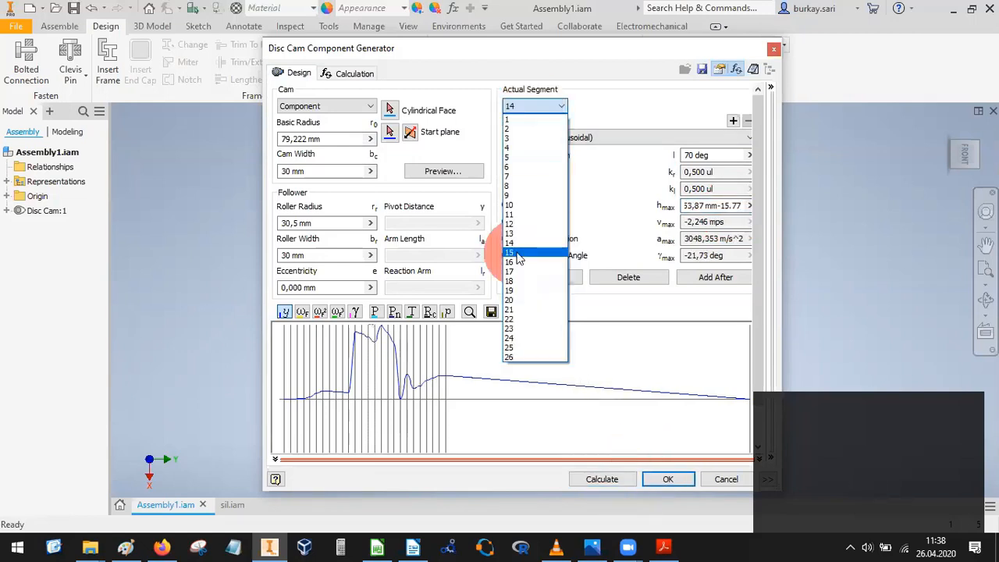
{"action": "left_click", "coordinate": [734, 205]}
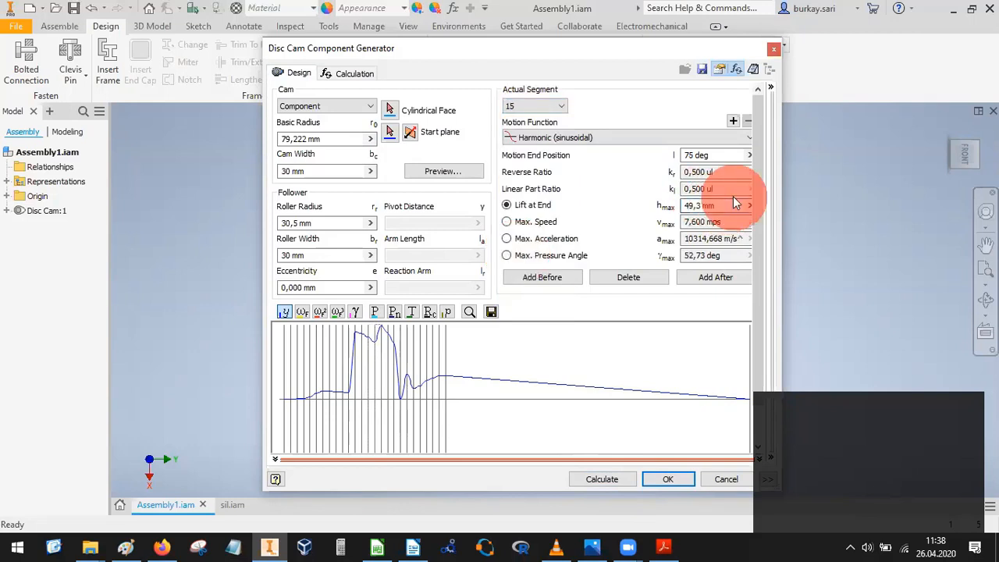
{"action": "type", "text": "-15.77"}
{"action": "left_click", "coordinate": [606, 477]}
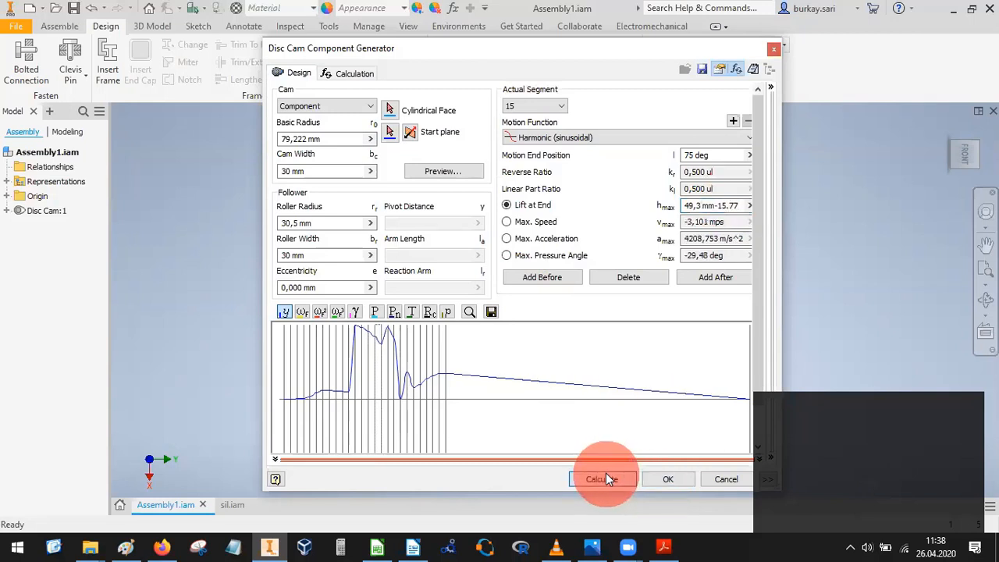
Set the lift at end of cam segment 16 to 44,22 mm-15.77 and recalculate the cam.
{"action": "left_click", "coordinate": [520, 104]}
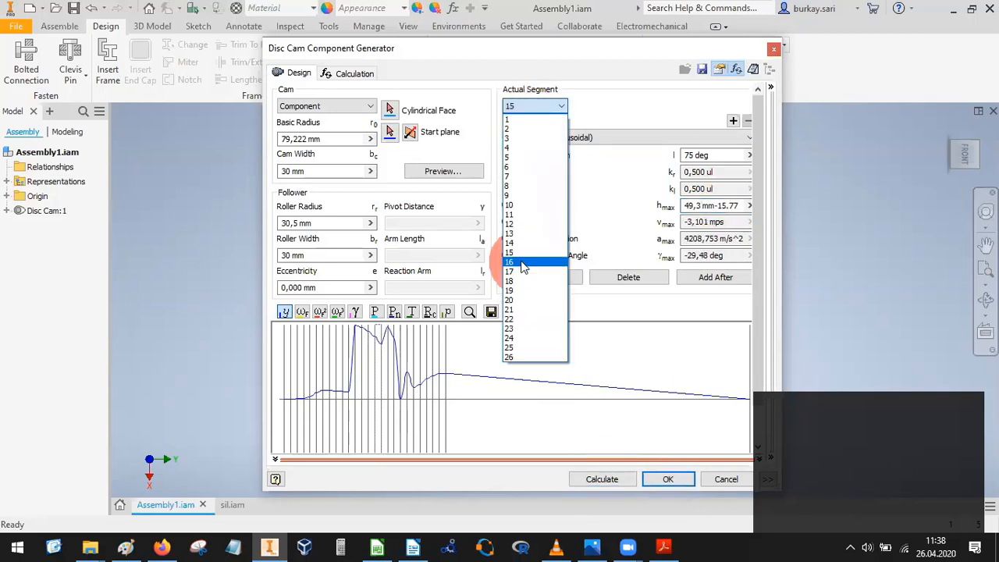
{"action": "left_click", "coordinate": [726, 204]}
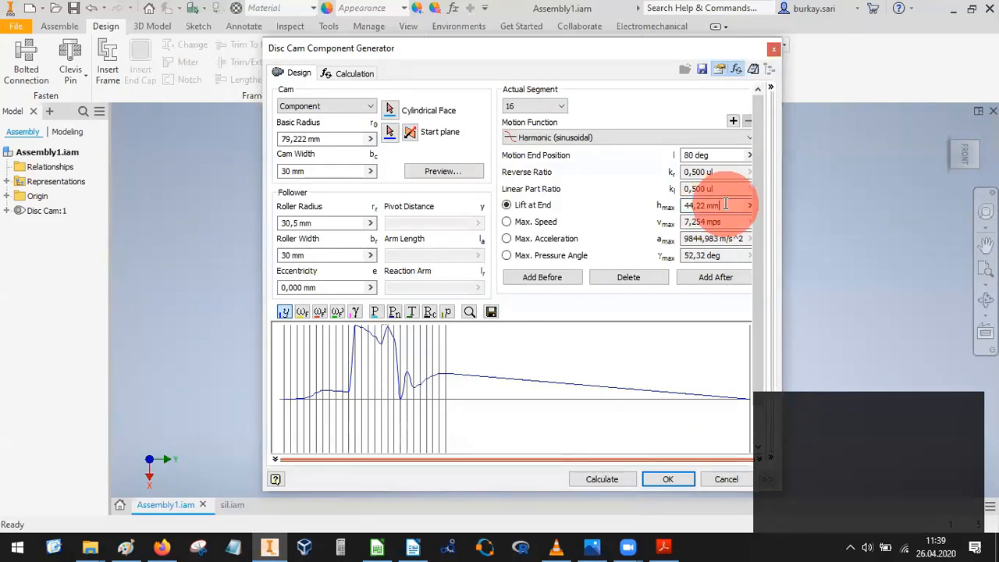
{"action": "type", "text": "-15.77"}
{"action": "left_click", "coordinate": [609, 476]}
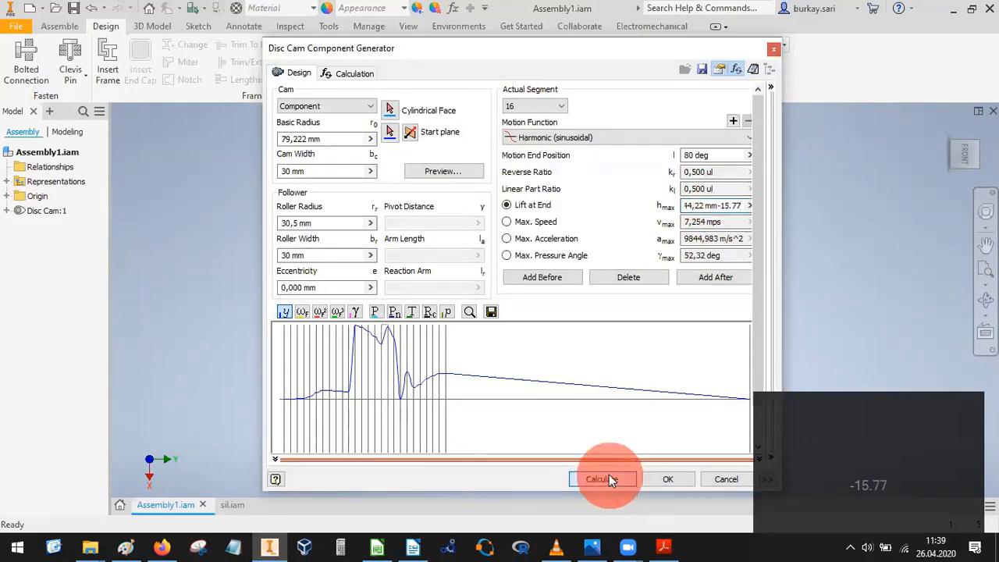
Set the lift at end of cam segment 17 to 37,36 mm-15.77 and recalculate the cam.
{"action": "left_click", "coordinate": [531, 104]}
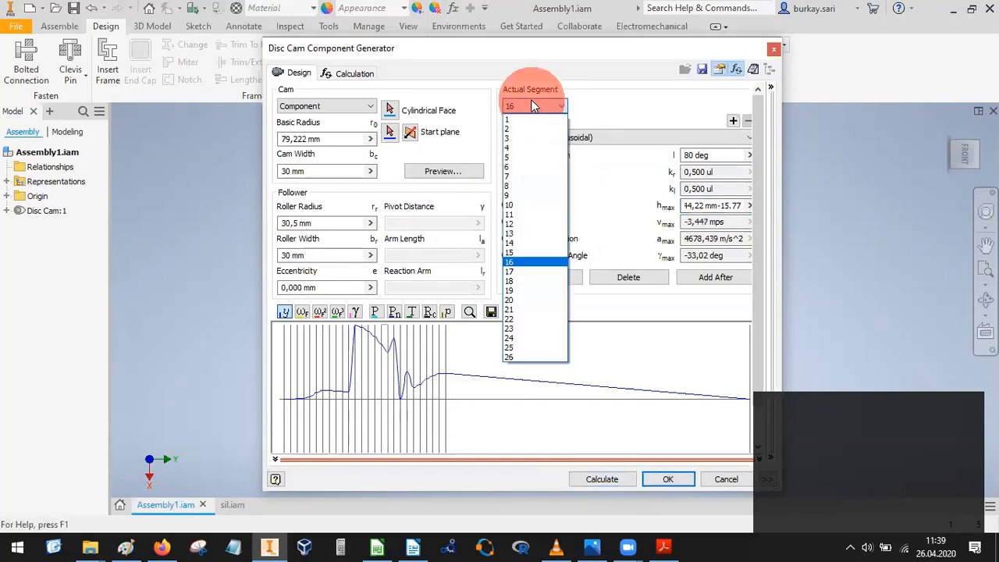
{"action": "left_click", "coordinate": [528, 273]}
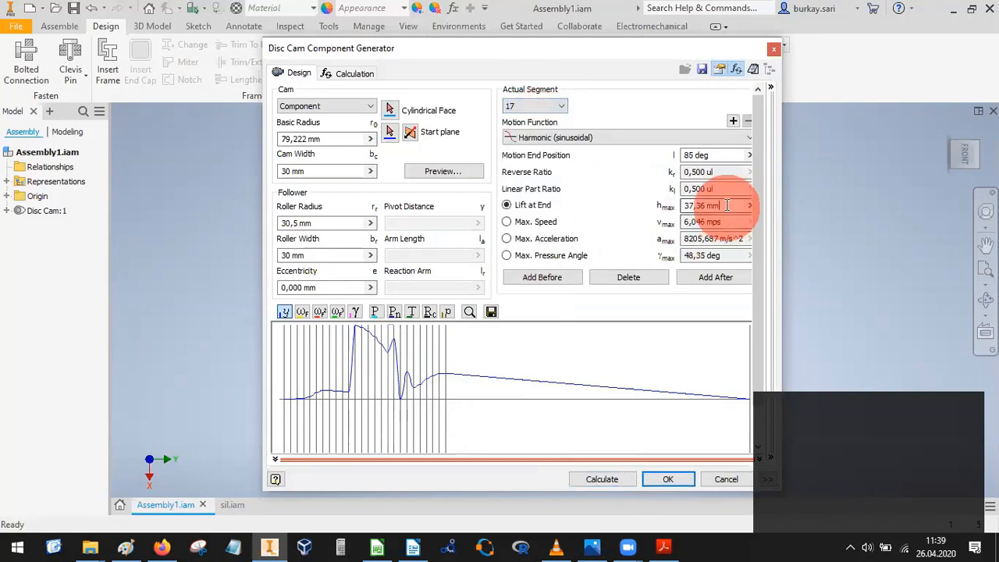
{"action": "left_click", "coordinate": [729, 205]}
{"action": "type", "text": "-15."}
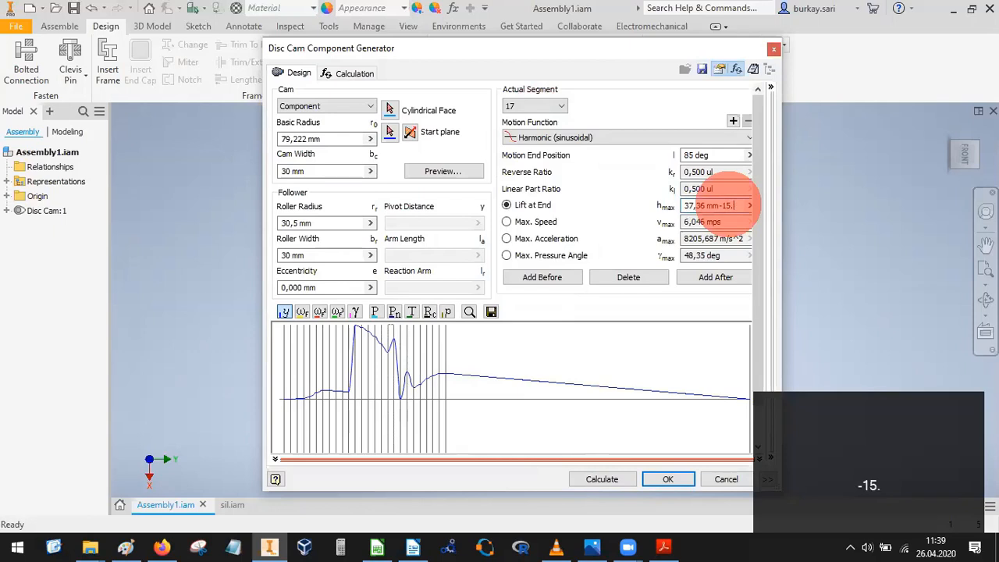
{"action": "type", "text": "77"}
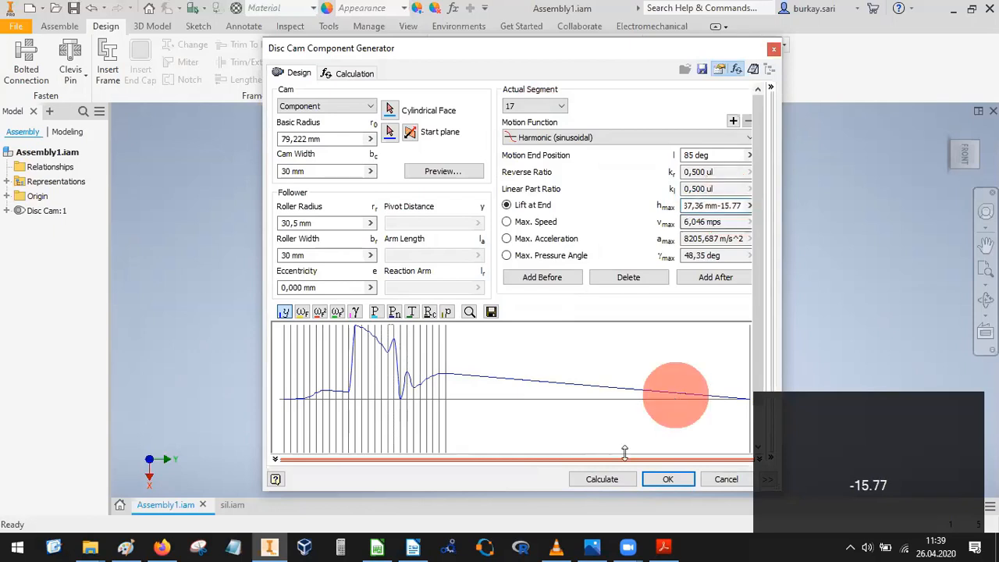
{"action": "left_click", "coordinate": [603, 479]}
{"action": "left_click", "coordinate": [612, 355]}
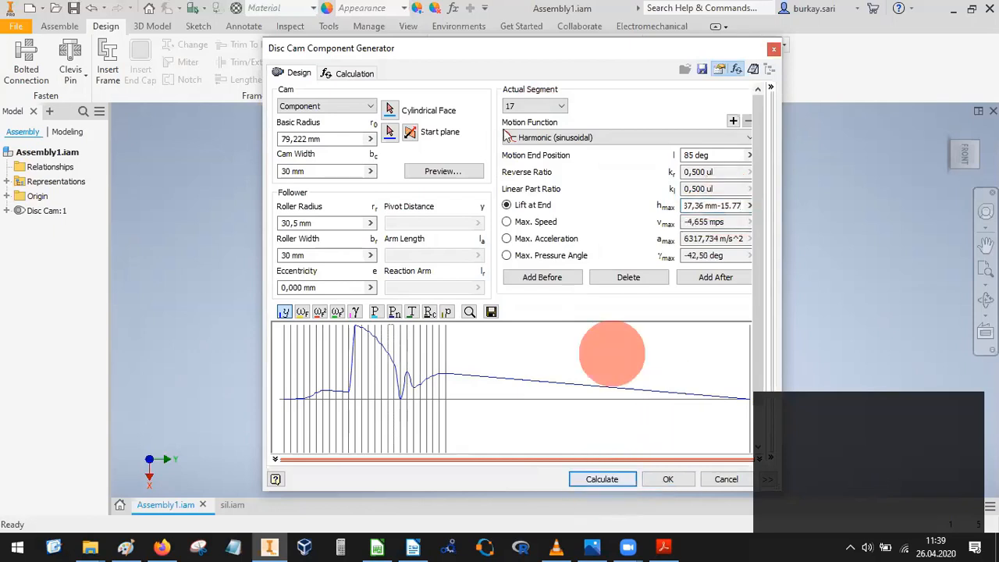
Make cam segment 18 the actual segment for editing its lift at end.
{"action": "left_click", "coordinate": [525, 105]}
{"action": "left_click", "coordinate": [519, 281]}
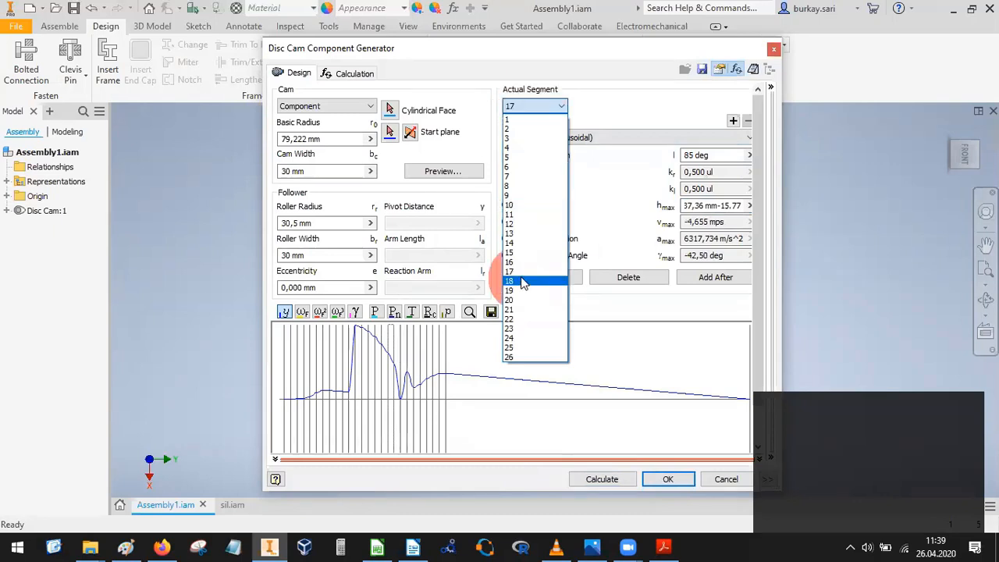
{"action": "left_click", "coordinate": [714, 191]}
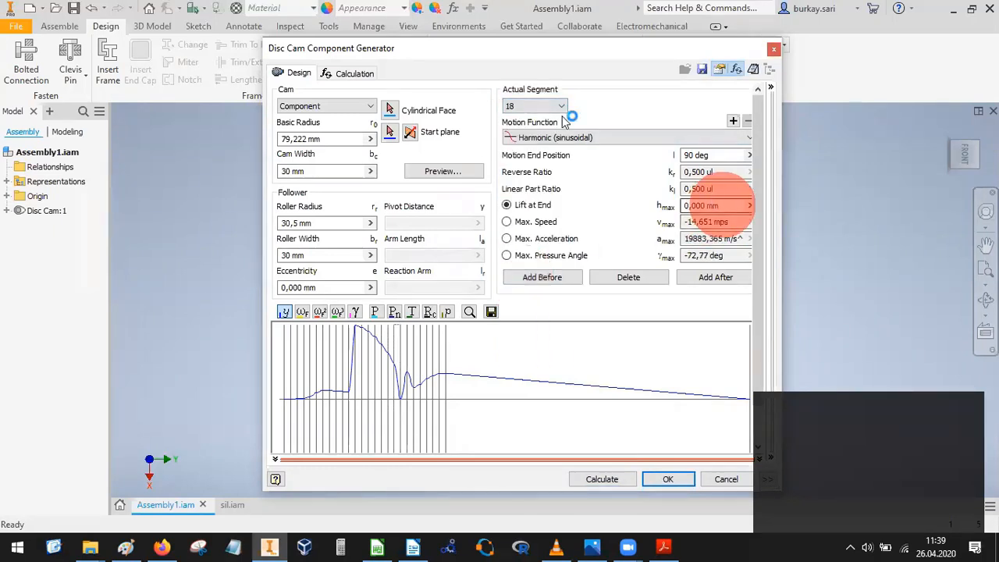
{"action": "left_click", "coordinate": [534, 109]}
{"action": "left_click", "coordinate": [534, 109]}
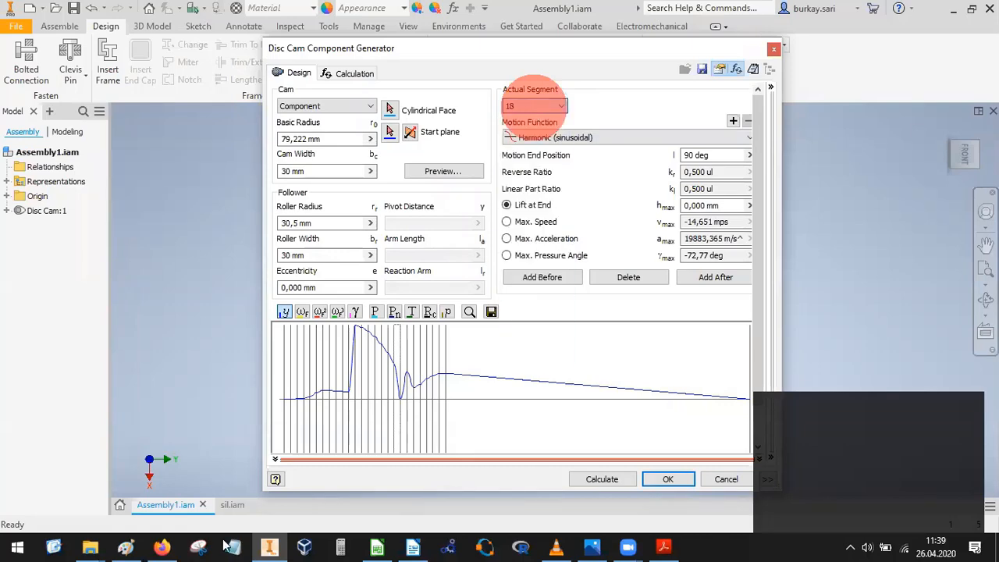
Switch to LibreOffice Calc and look up the stroke for interval 18 in Cam Metric-1-sub.xlsx.
{"action": "left_click", "coordinate": [377, 547]}
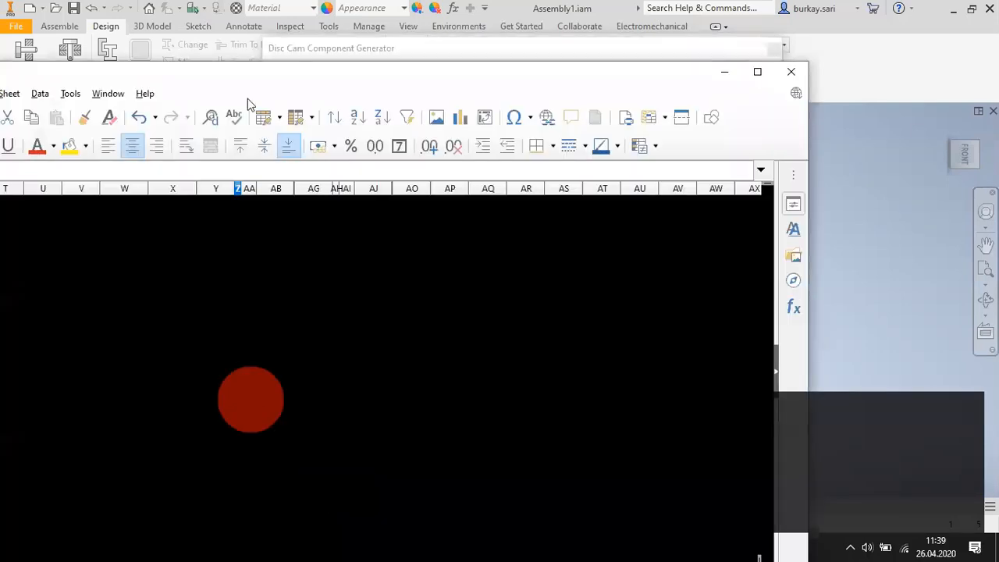
{"action": "left_click", "coordinate": [281, 74]}
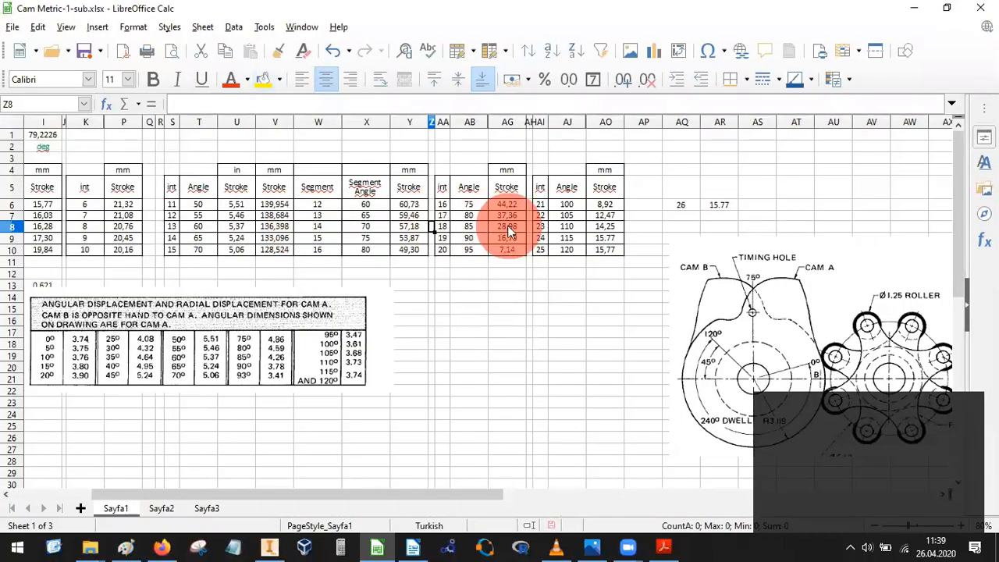
{"action": "left_click", "coordinate": [514, 226]}
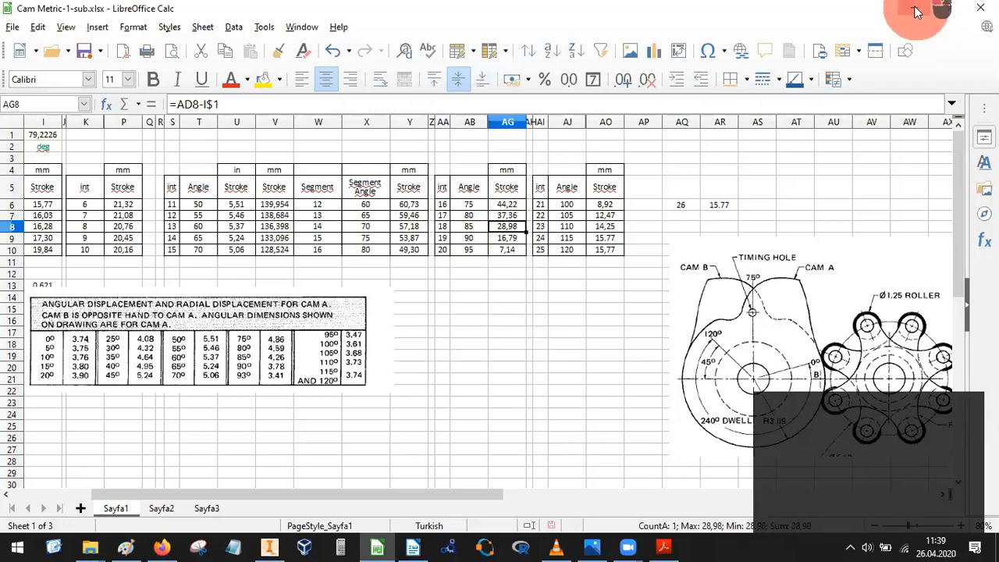
Return to Inventor, set the lift at end of cam segment 18 to 28.18-15.77 and recalculate the cam.
{"action": "key", "text": "alt+Tab"}
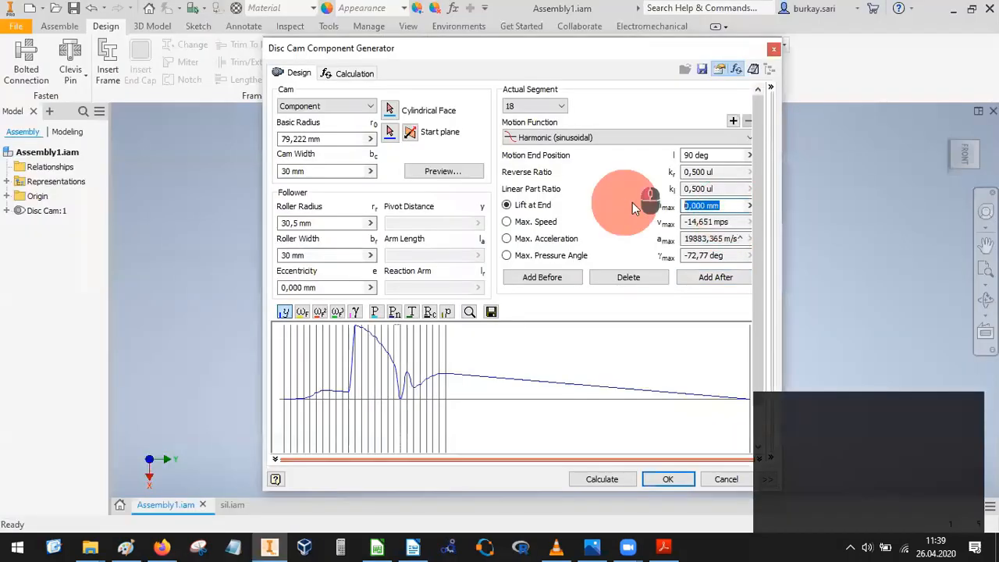
{"action": "type", "text": "28ç"}
{"action": "key", "text": "BackSpace"}
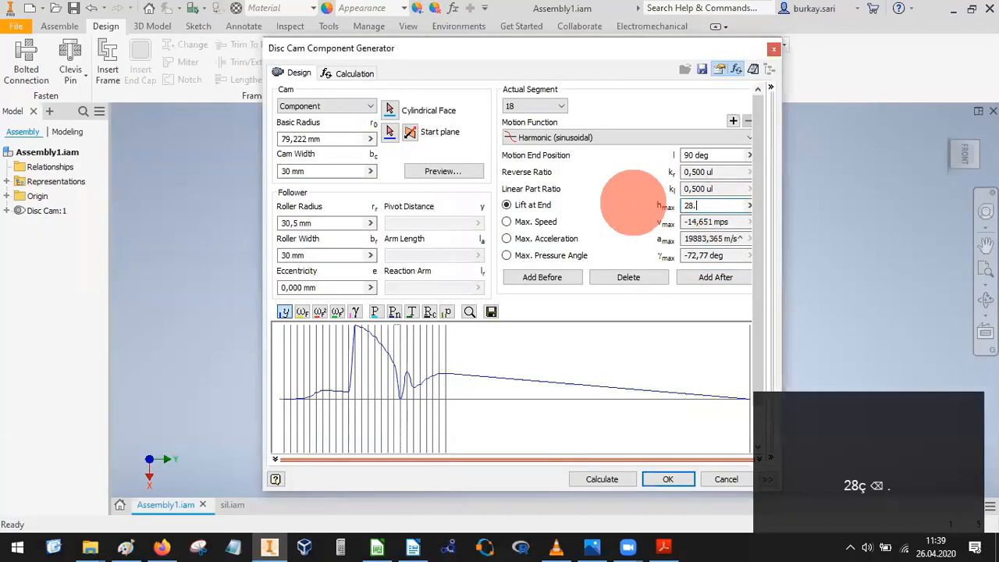
{"action": "type", "text": ".18-15"}
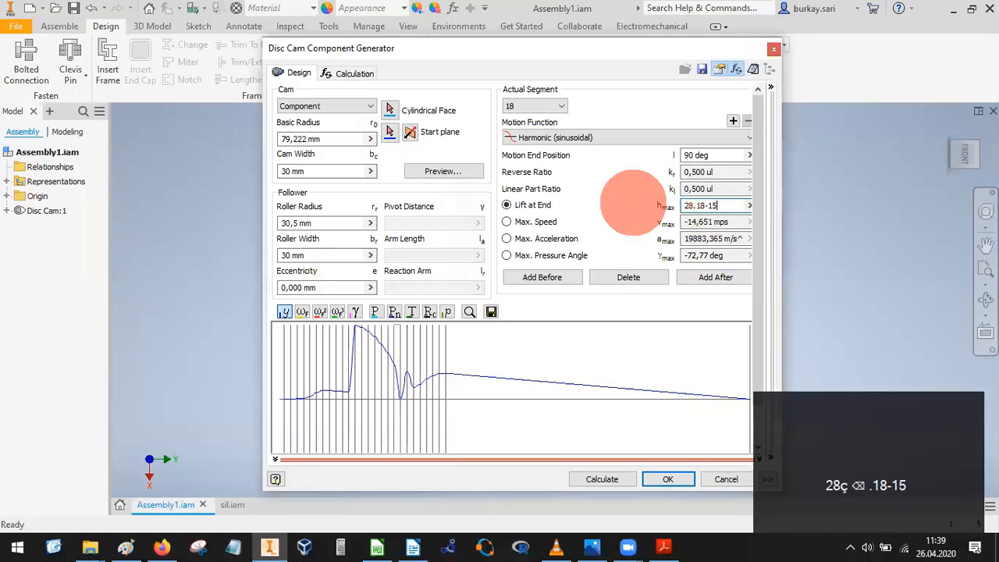
{"action": "type", "text": ".77"}
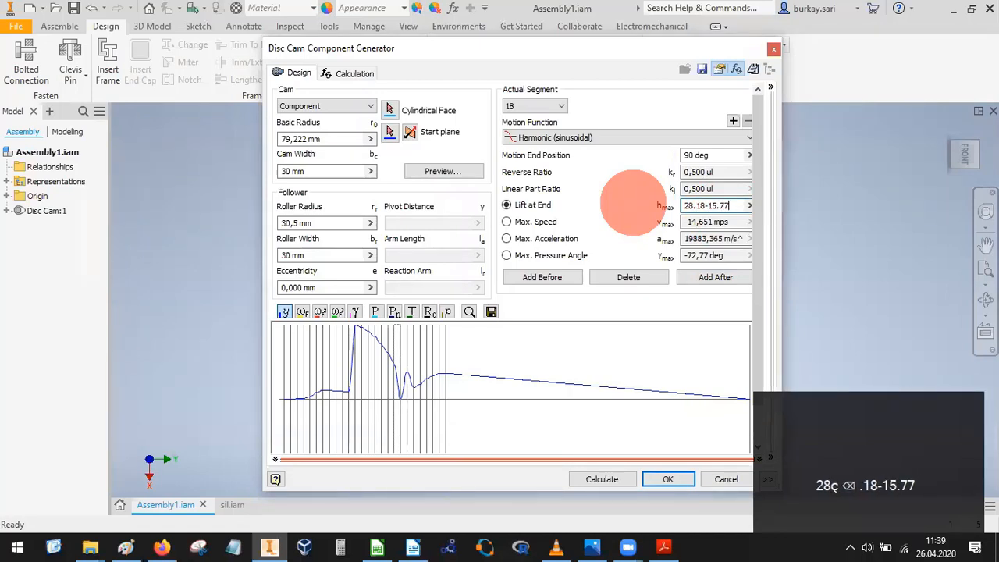
{"action": "left_click", "coordinate": [606, 474]}
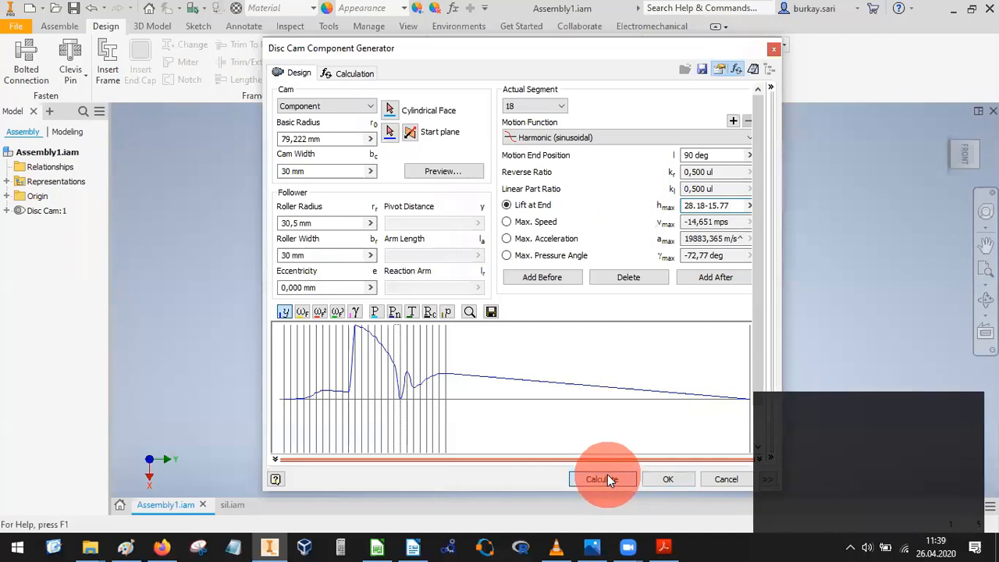
Step through the cam segments from segment 1 to 18 and check the lift at end of each.
{"action": "left_click", "coordinate": [534, 103]}
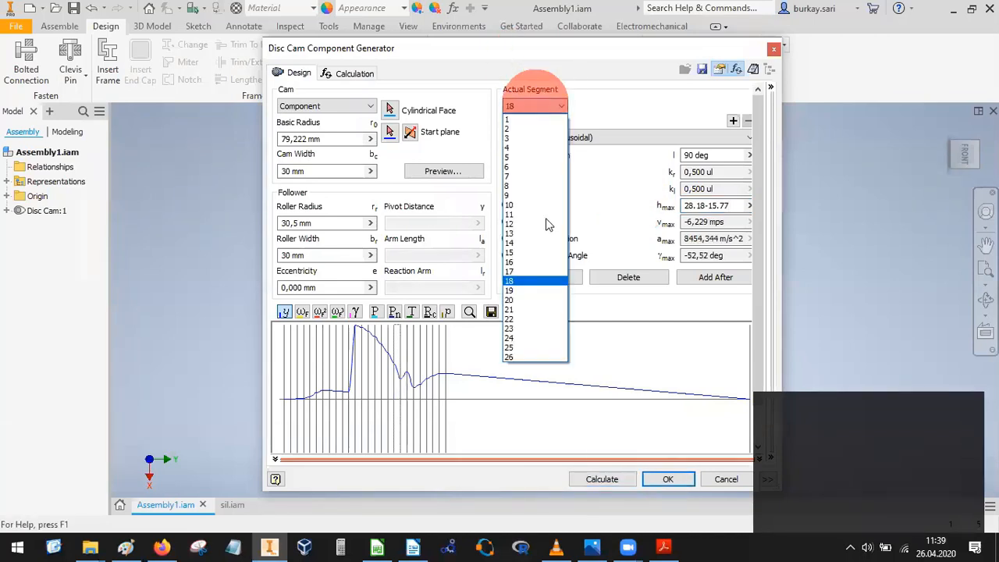
{"action": "left_click", "coordinate": [521, 121]}
{"action": "key", "text": "Right"}
{"action": "key", "text": "Right"}
{"action": "key", "text": "Right"}
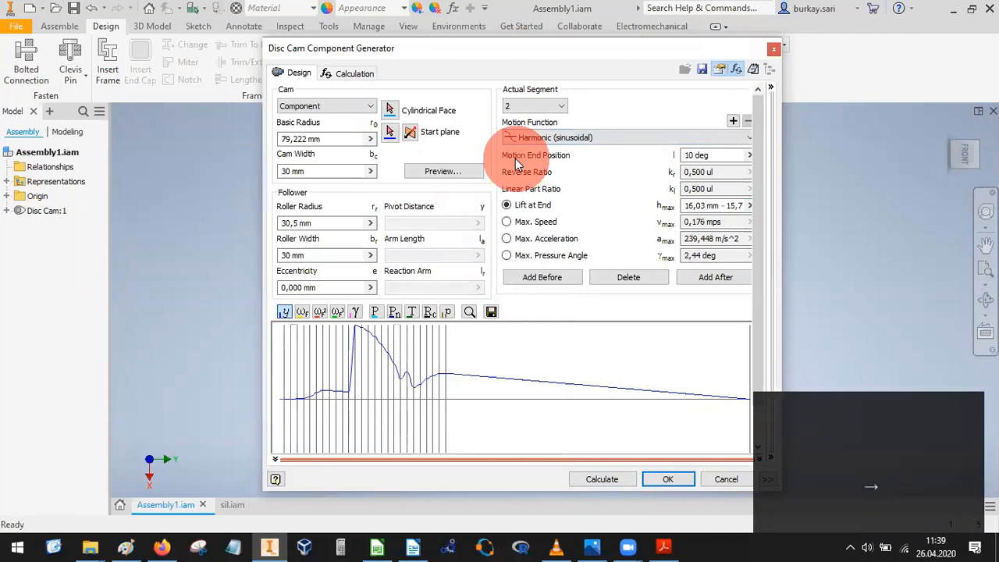
{"action": "key", "text": "Right"}
{"action": "key", "text": "Right"}
{"action": "key", "text": "Right"}
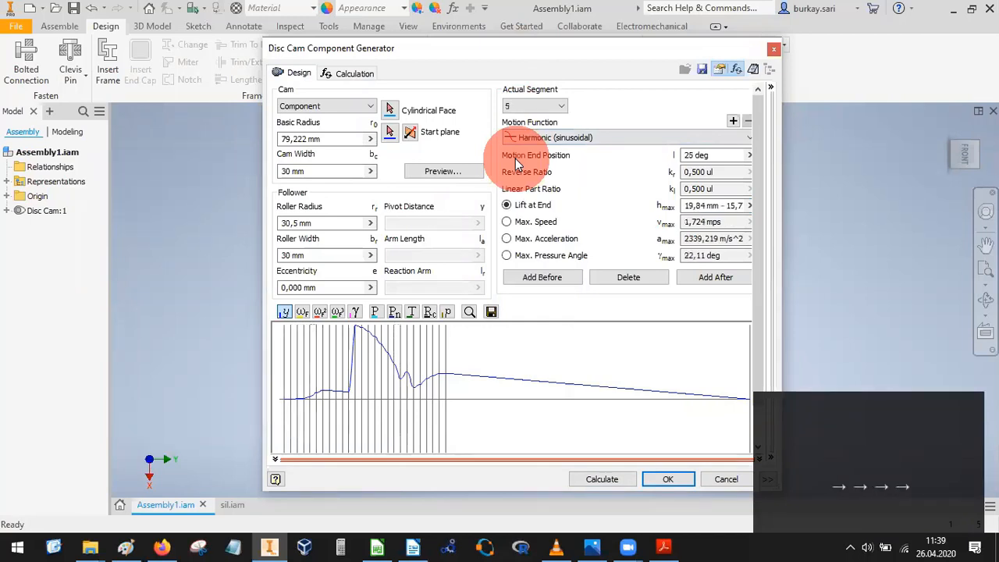
{"action": "key", "text": "Right"}
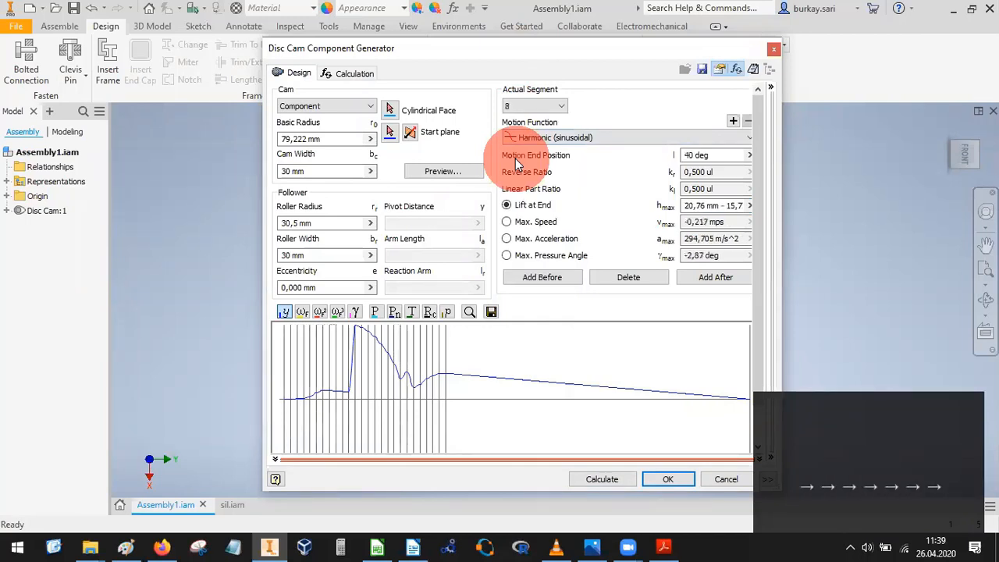
{"action": "key", "text": "Right"}
{"action": "key", "text": "Right"}
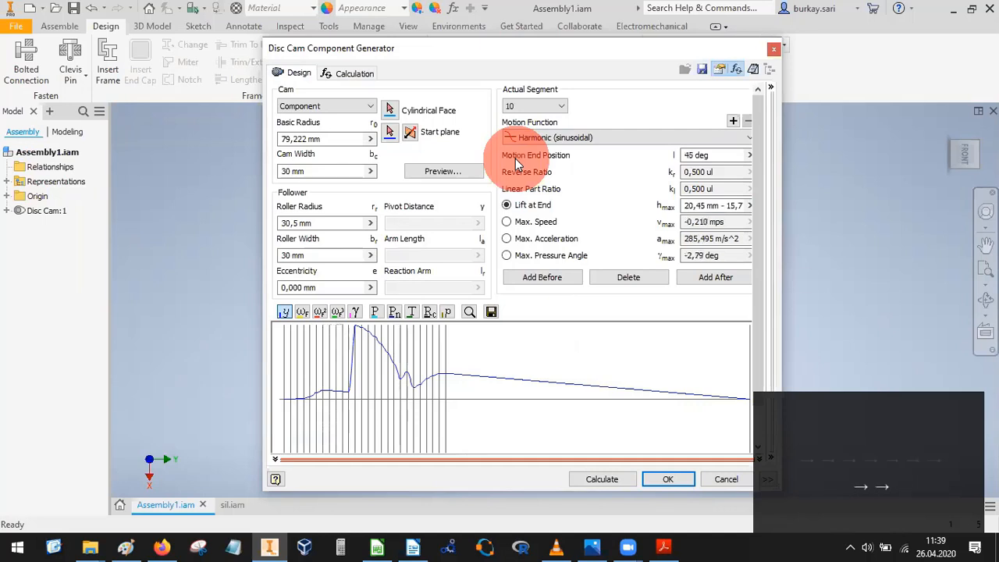
{"action": "key", "text": "Right"}
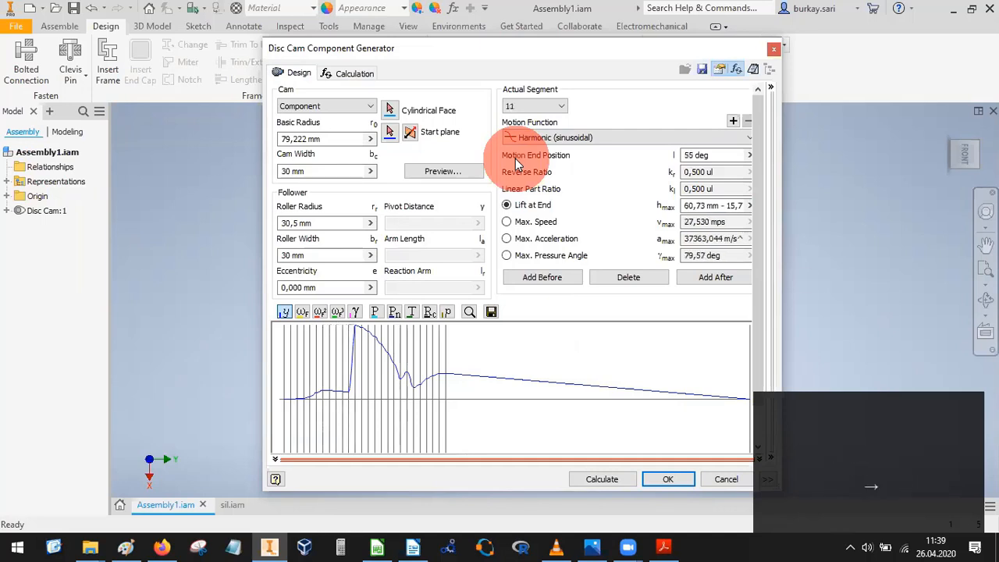
{"action": "key", "text": "Right"}
{"action": "key", "text": "Right"}
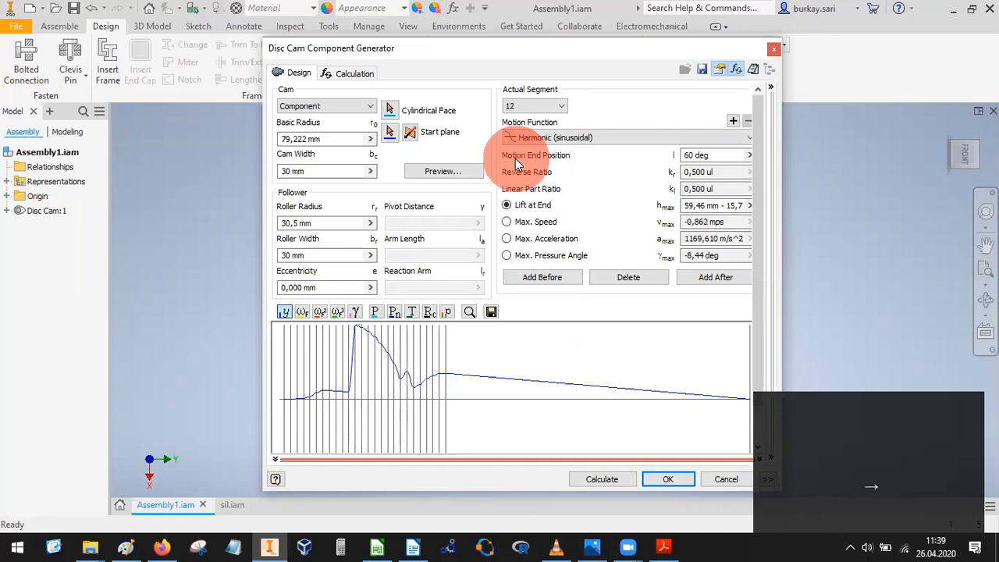
{"action": "key", "text": "Right"}
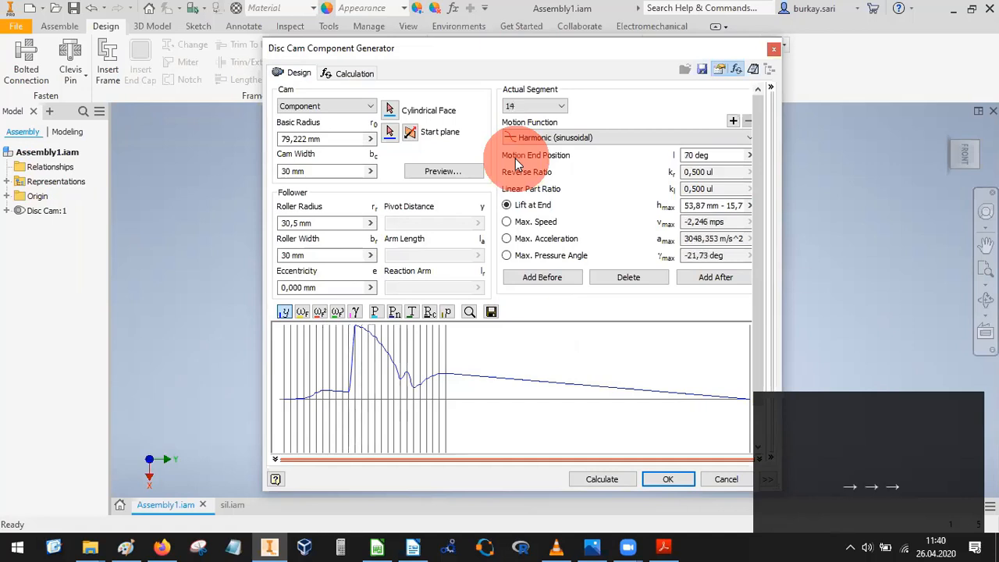
{"action": "key", "text": "Right"}
{"action": "key", "text": "Right"}
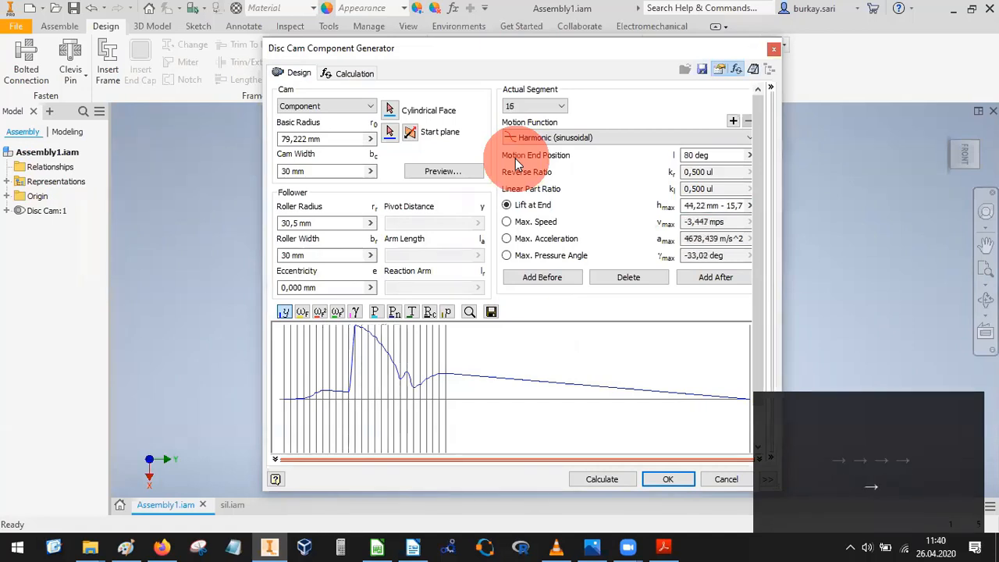
{"action": "key", "text": "Right"}
{"action": "key", "text": "Right"}
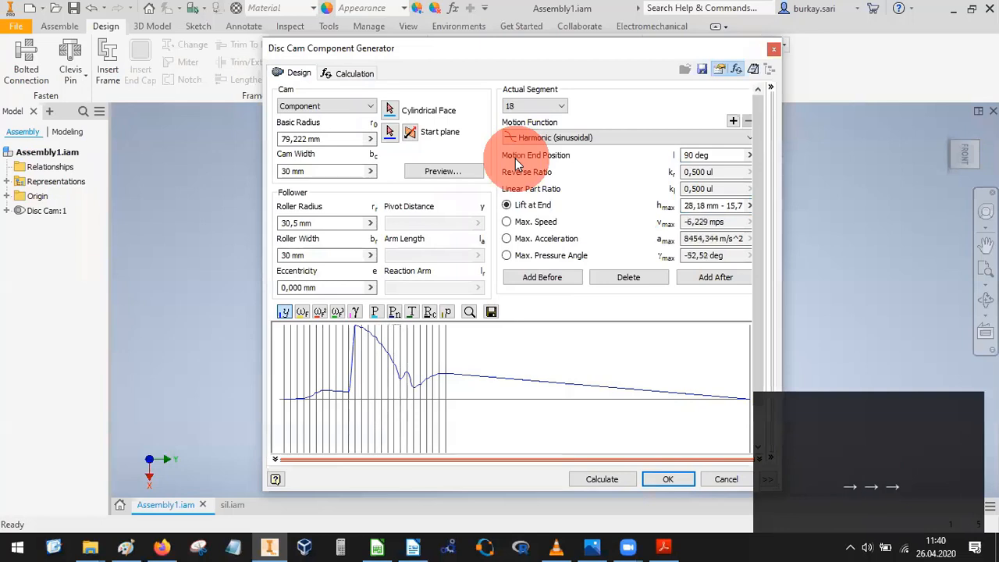
{"action": "key", "text": "Right"}
Go back to cam segment 12 and recheck the lift at end of the segments up to 20.
{"action": "key", "text": "Left"}
{"action": "key", "text": "Left"}
{"action": "key", "text": "Left"}
{"action": "key", "text": "Left"}
{"action": "key", "text": "Left"}
{"action": "key", "text": "Left"}
{"action": "key", "text": "Left"}
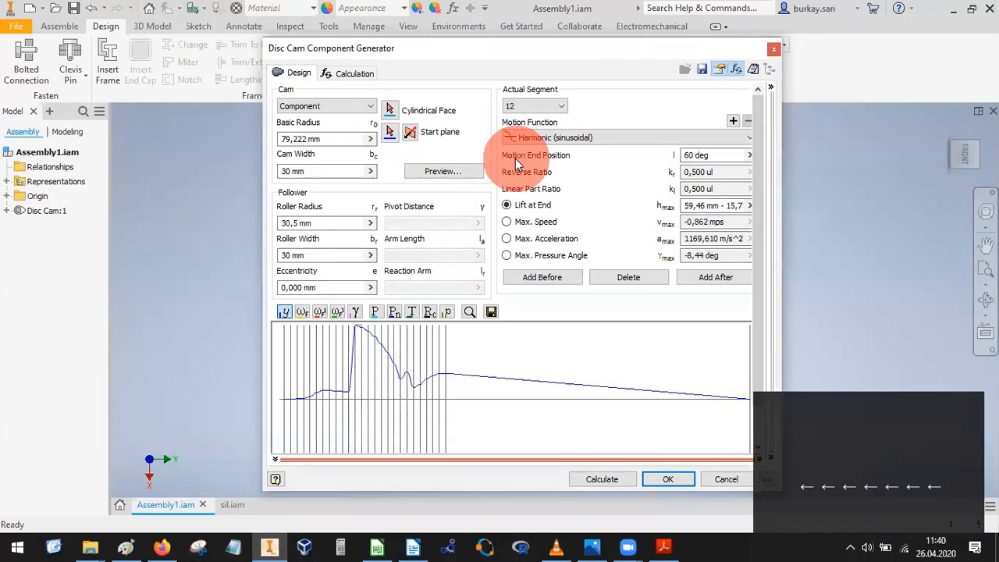
{"action": "key", "text": "Right"}
{"action": "key", "text": "Right"}
{"action": "key", "text": "Right"}
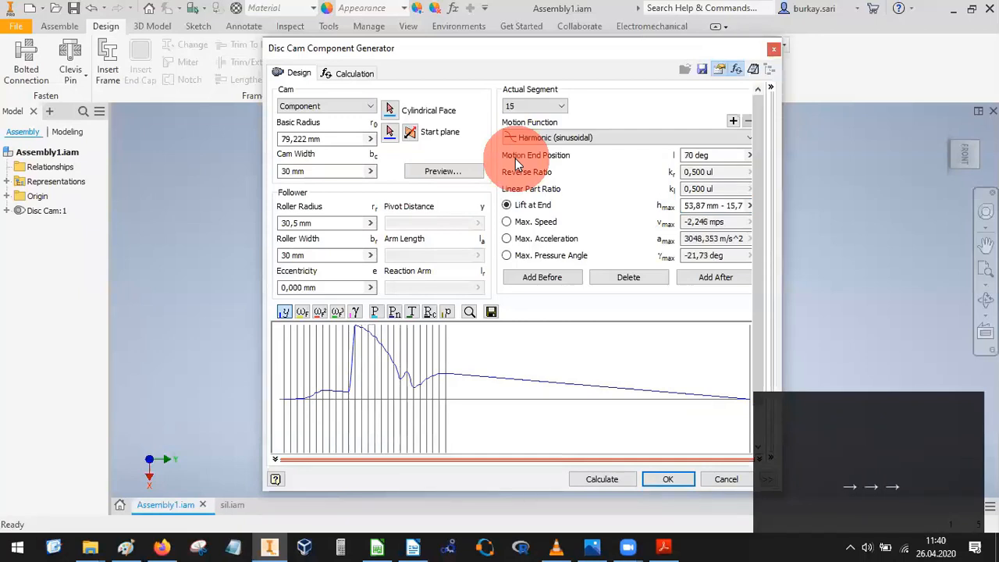
{"action": "key", "text": "Left"}
{"action": "key", "text": "Left"}
{"action": "key", "text": "Left"}
{"action": "key", "text": "Right"}
{"action": "key", "text": "Right"}
{"action": "key", "text": "Right"}
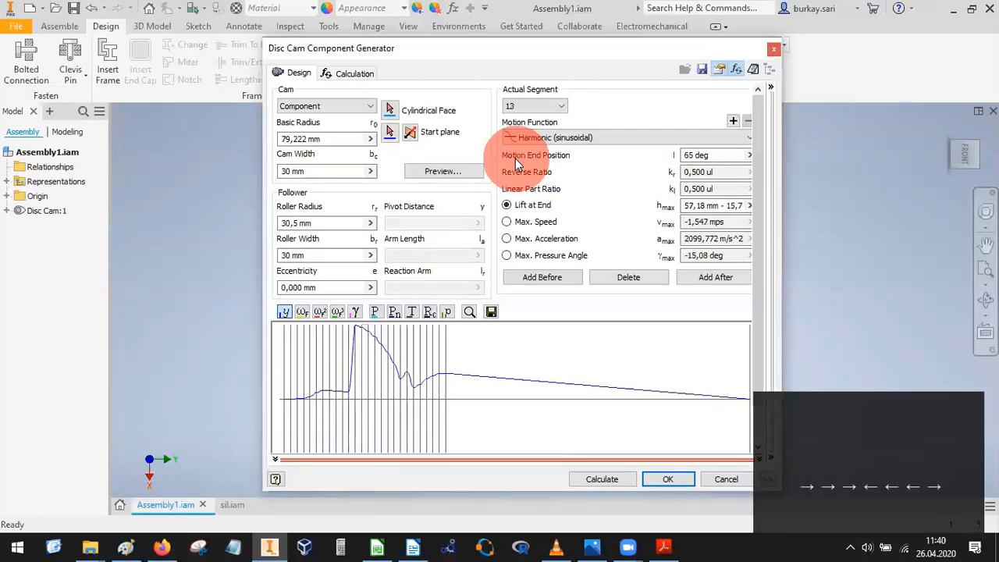
{"action": "key", "text": "Right"}
{"action": "key", "text": "Right"}
{"action": "key", "text": "Right"}
{"action": "key", "text": "Right"}
{"action": "key", "text": "Right"}
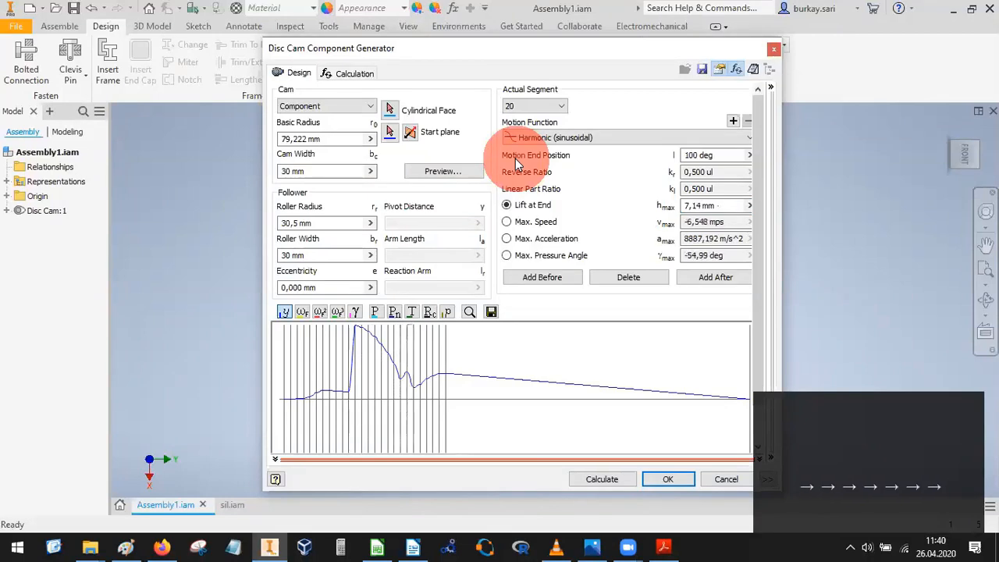
Set the lift at end of cam segment 19 to 16,79 mm-15.77 and recalculate the cam.
{"action": "key", "text": "Left"}
{"action": "key", "text": "Left"}
{"action": "key", "text": "Right"}
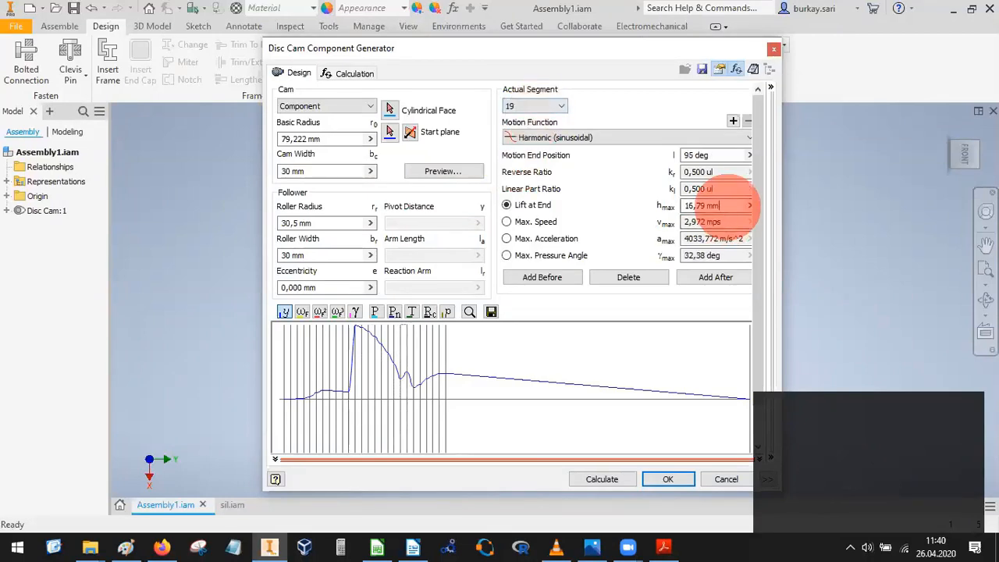
{"action": "type", "text": "15.77"}
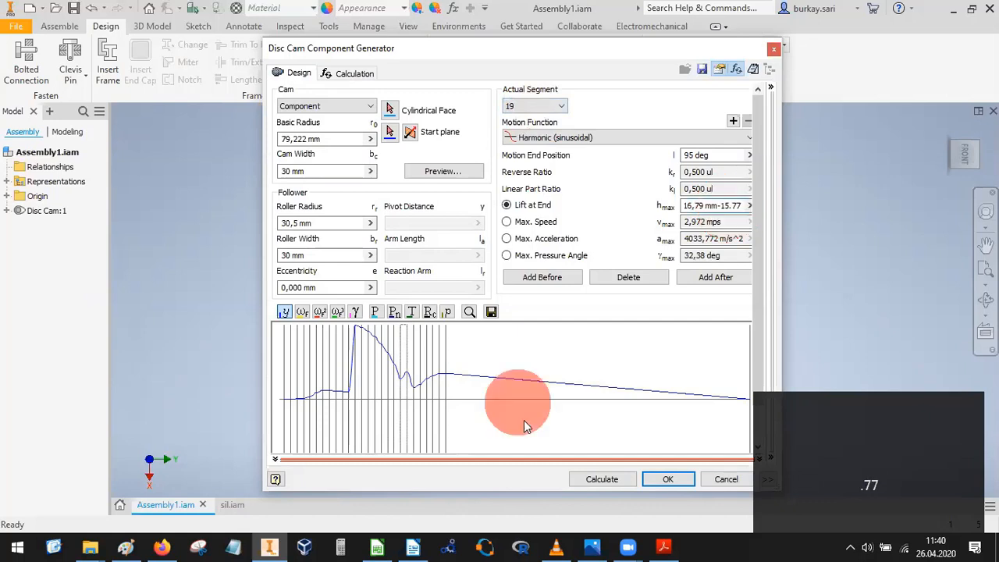
{"action": "left_click", "coordinate": [601, 479]}
Set the lift at end of cam segment 20 to 7,14 mm-15.77 and recalculate the cam.
{"action": "left_click", "coordinate": [533, 107]}
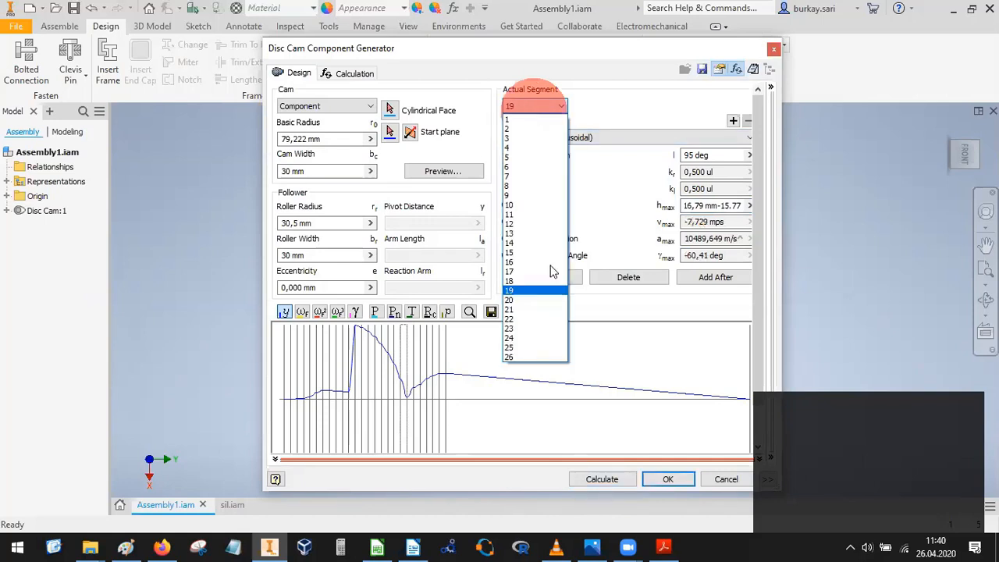
{"action": "left_click", "coordinate": [515, 299]}
{"action": "left_click", "coordinate": [720, 206]}
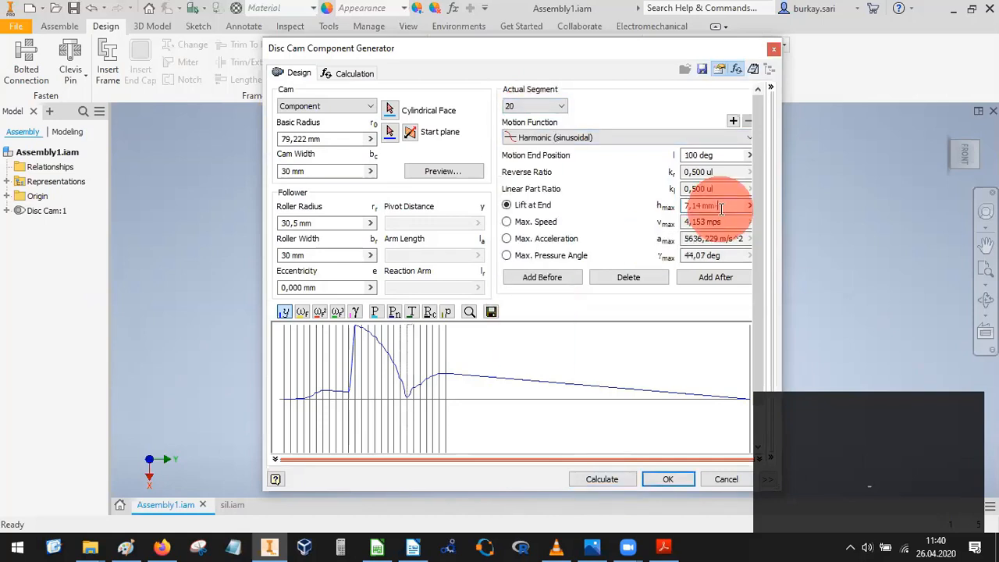
{"action": "type", "text": "-15.77"}
{"action": "left_click", "coordinate": [602, 478]}
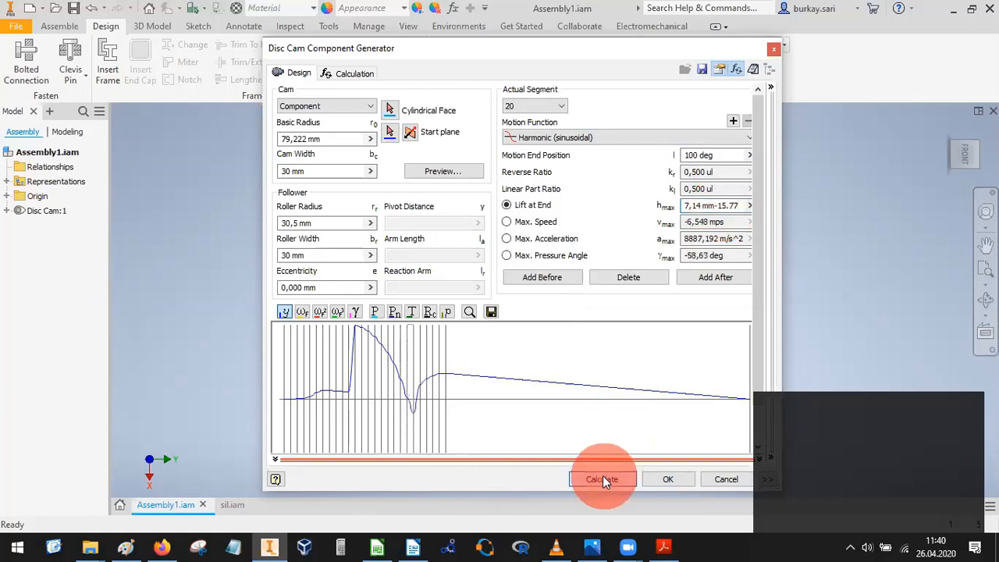
Set the lift at end of cam segment 21 to 8,92 mm-15.77 and recalculate the cam.
{"action": "left_click", "coordinate": [534, 107]}
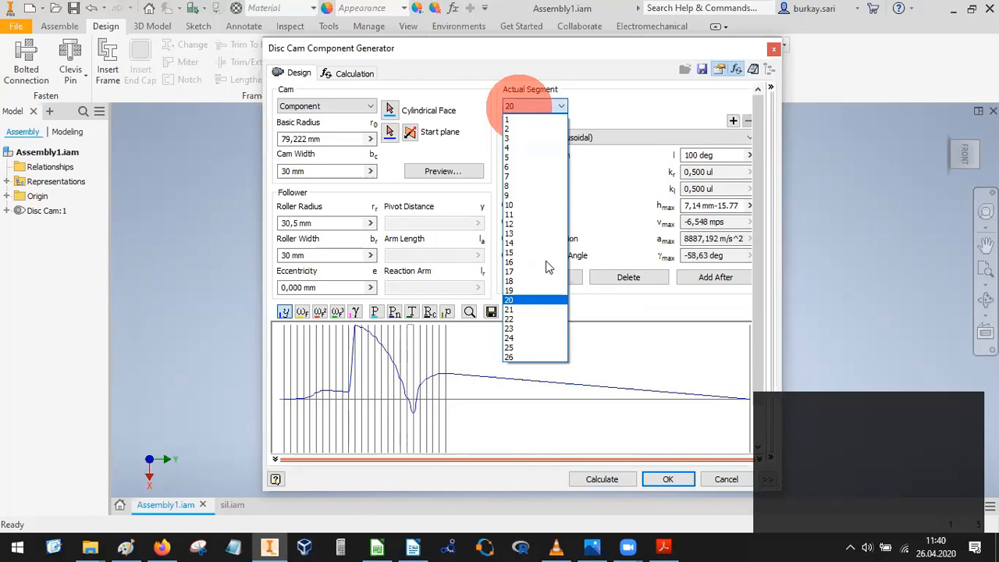
{"action": "left_click", "coordinate": [535, 310]}
{"action": "left_click", "coordinate": [719, 206]}
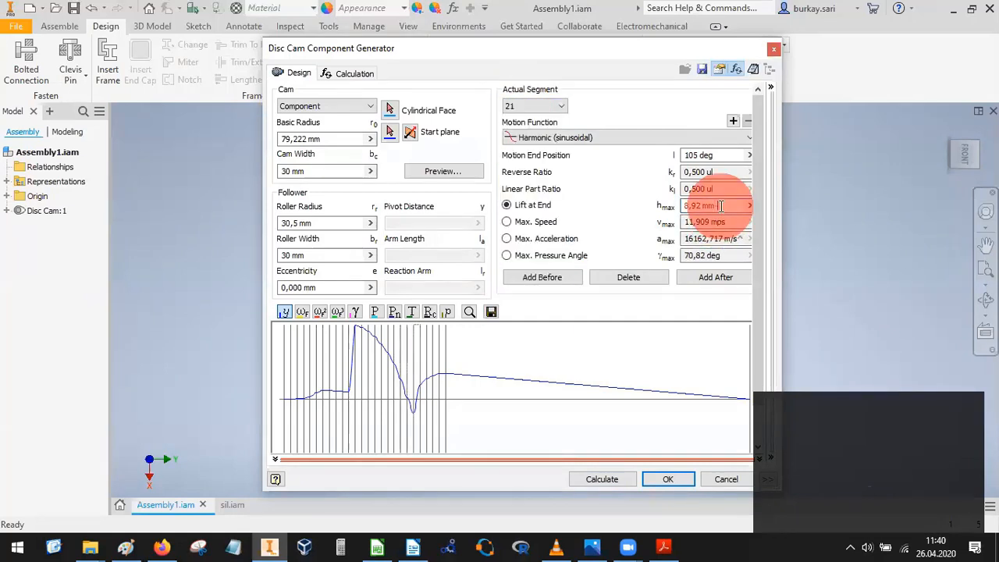
{"action": "type", "text": "-15.77"}
{"action": "left_click", "coordinate": [590, 478]}
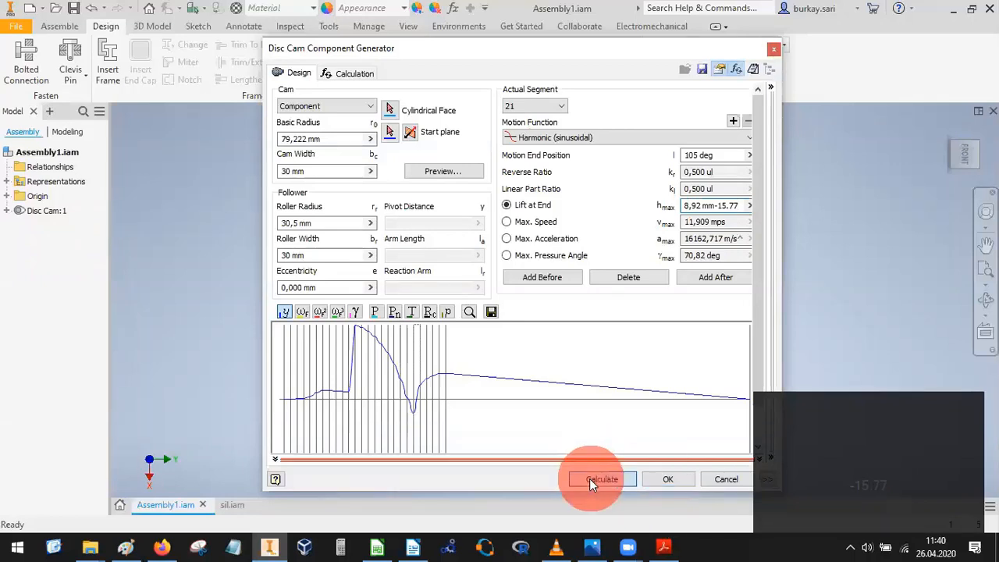
Set the lift at end of cam segment 22 to 12,47 mm-15.77 and recalculate the cam.
{"action": "left_click", "coordinate": [534, 107]}
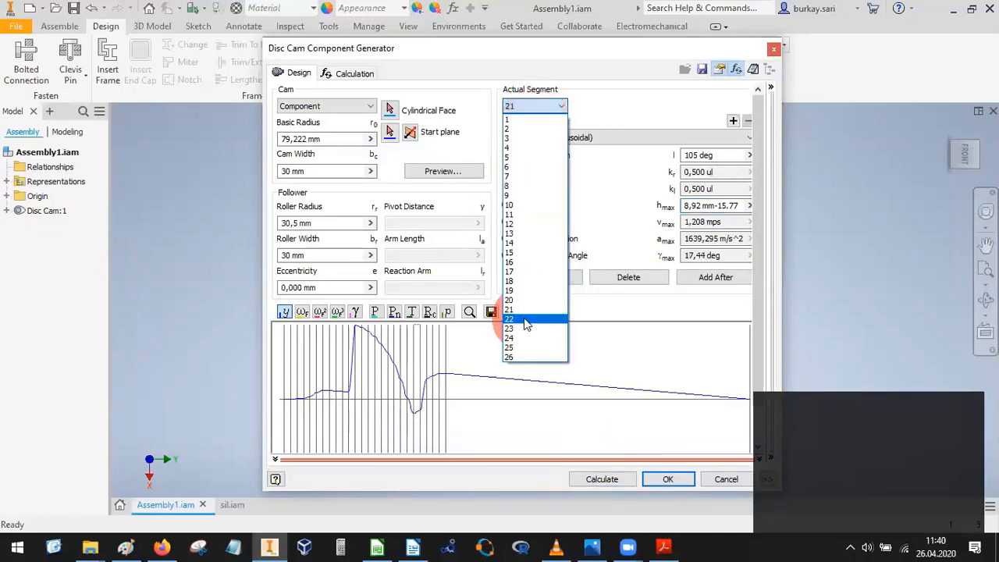
{"action": "left_click", "coordinate": [526, 324]}
{"action": "left_click", "coordinate": [733, 205]}
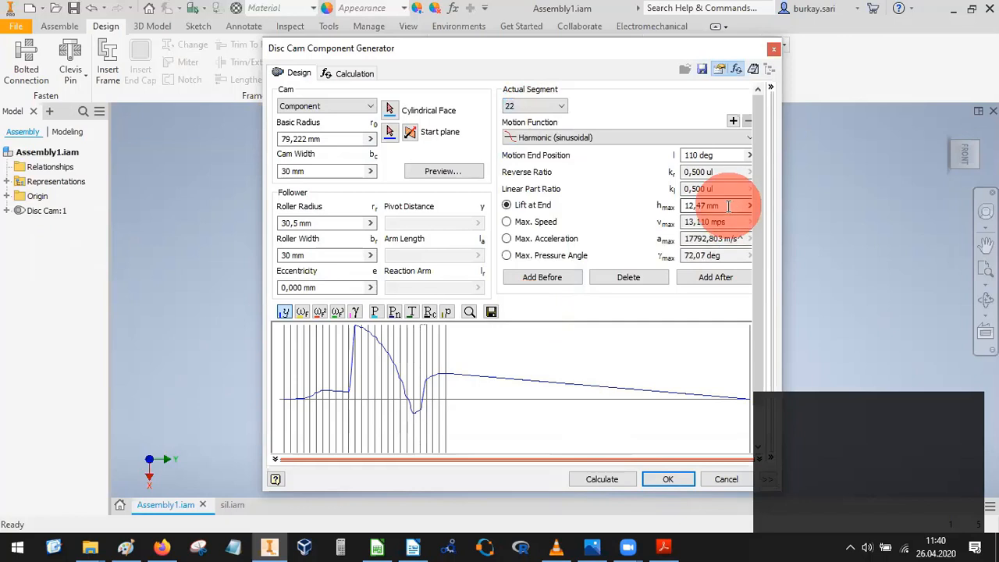
{"action": "type", "text": "-15.77"}
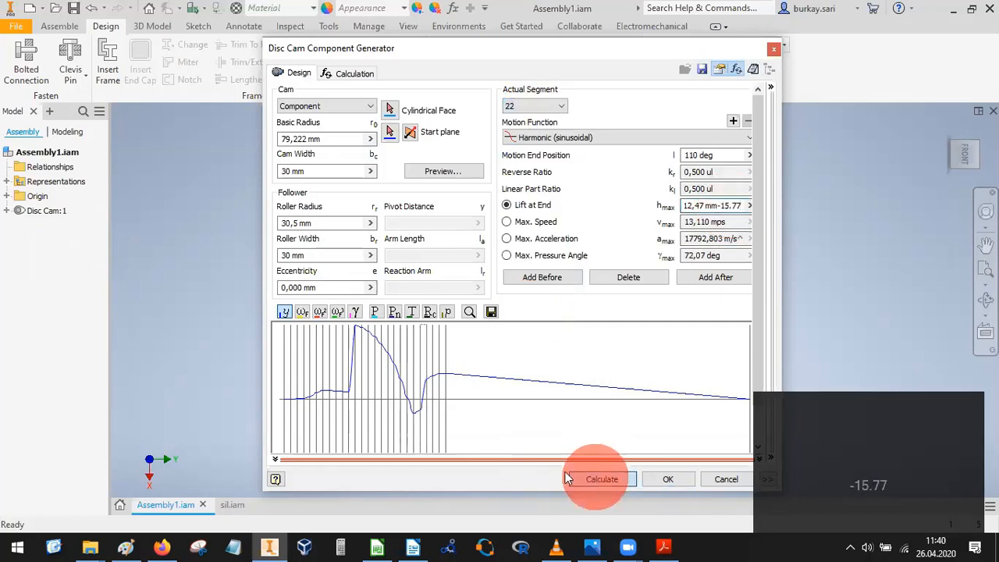
{"action": "left_click", "coordinate": [597, 478]}
Set the lift at end of cam segment 23 to 14,25 mm-15.77 and recalculate the cam.
{"action": "left_click", "coordinate": [539, 113]}
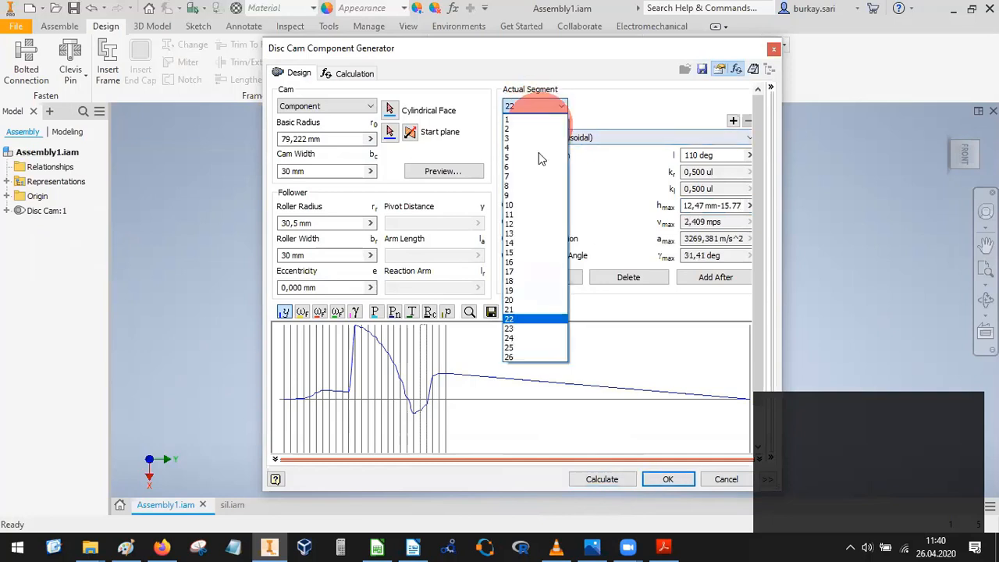
{"action": "left_click", "coordinate": [528, 336]}
{"action": "left_click", "coordinate": [721, 212]}
{"action": "left_click", "coordinate": [734, 205]}
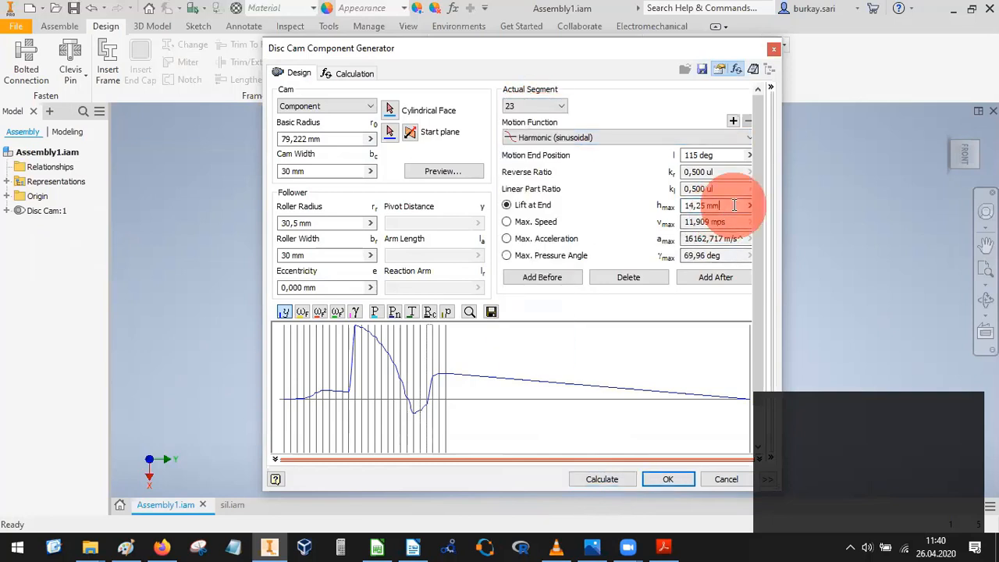
{"action": "type", "text": "-15.77"}
{"action": "left_click", "coordinate": [608, 479]}
Set the lift at end of cam segment 24 to 15,77 mm-15.77 and recalculate the cam.
{"action": "left_click", "coordinate": [537, 105]}
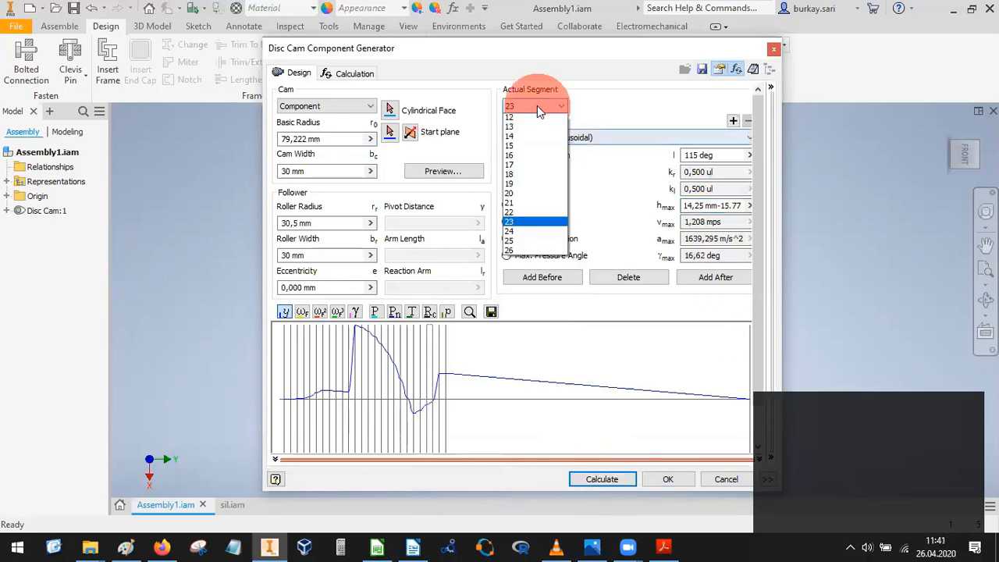
{"action": "left_click", "coordinate": [521, 342]}
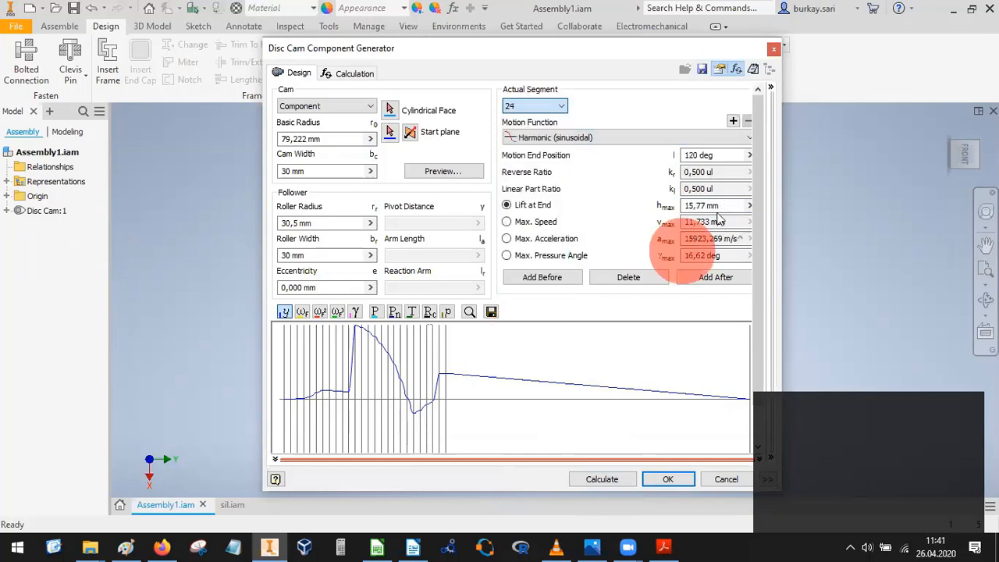
{"action": "type", "text": "-15.77"}
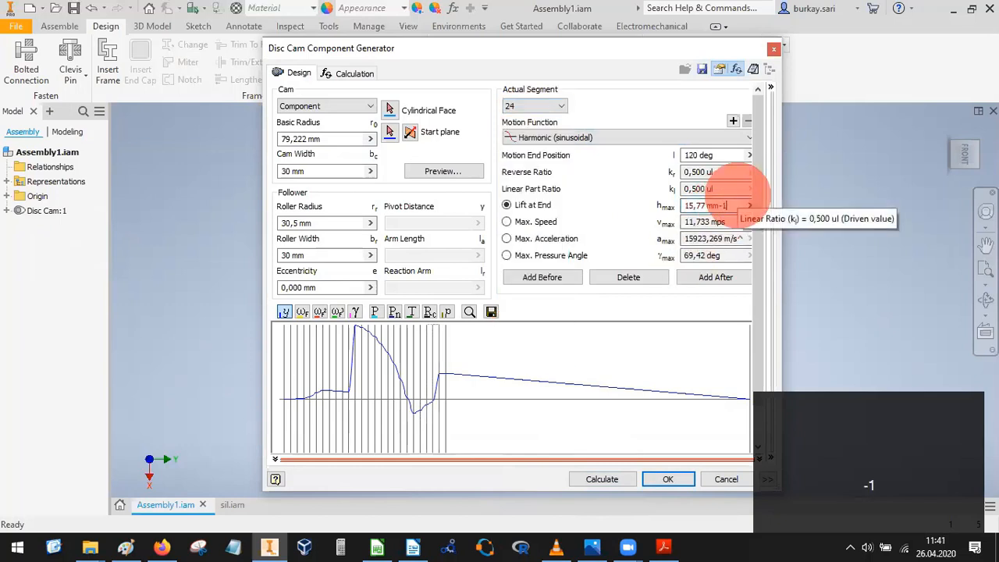
{"action": "left_click", "coordinate": [602, 478]}
Set the lift at end of cam segment 25 to 0 and recalculate the cam.
{"action": "left_click", "coordinate": [537, 107]}
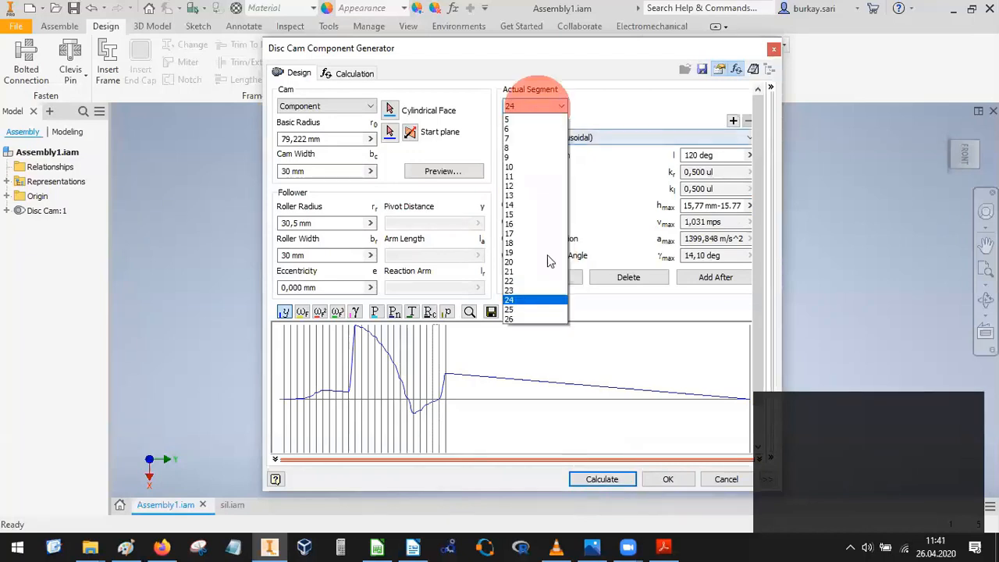
{"action": "left_click", "coordinate": [526, 349]}
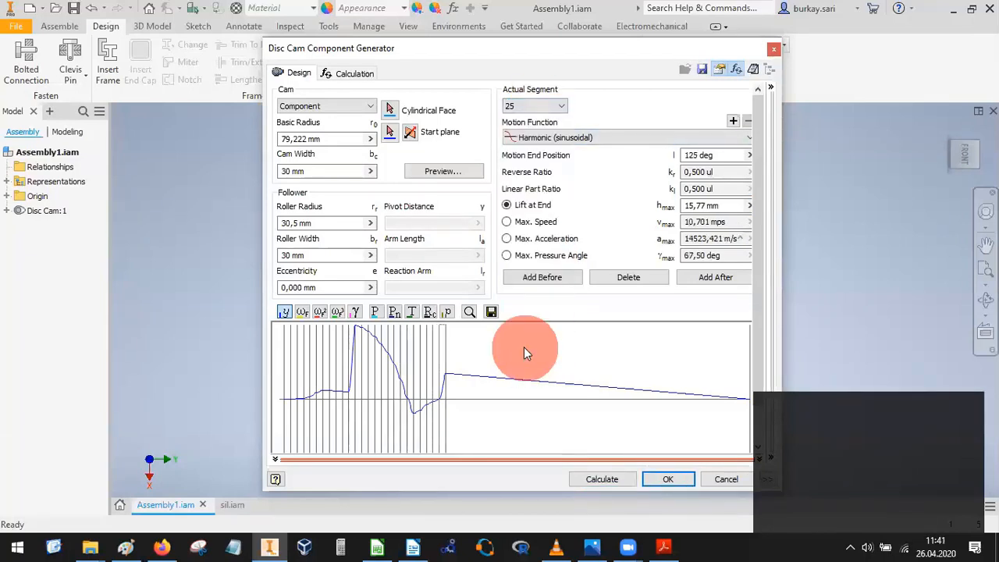
{"action": "left_click", "coordinate": [732, 205]}
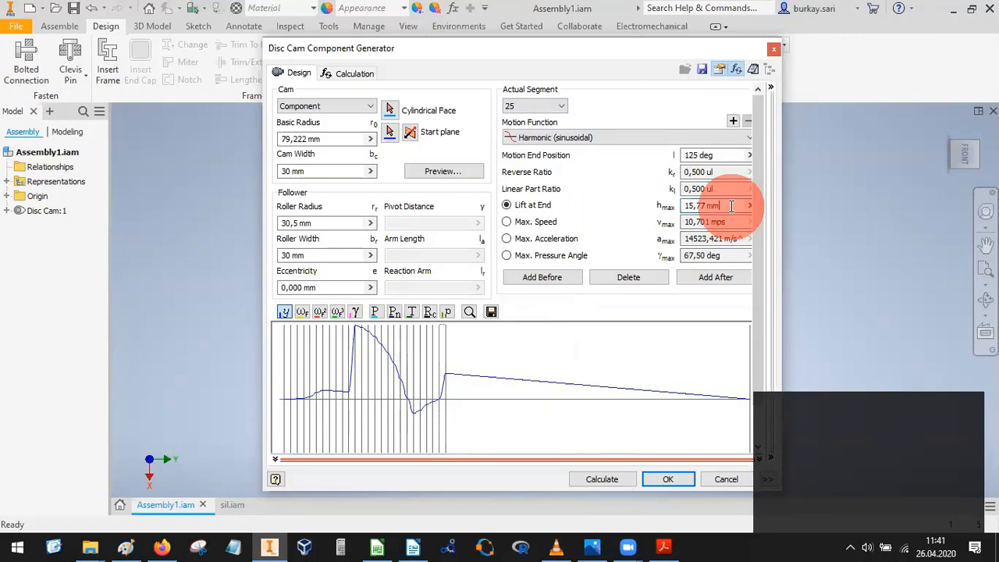
{"action": "type", "text": "-15.00"}
{"action": "key", "text": "BackSpace"}
{"action": "key", "text": "BackSpace"}
{"action": "key", "text": "BackSpace"}
{"action": "key", "text": "BackSpace"}
{"action": "key", "text": "BackSpace"}
{"action": "key", "text": "BackSpace"}
{"action": "key", "text": "BackSpace"}
{"action": "key", "text": "BackSpace"}
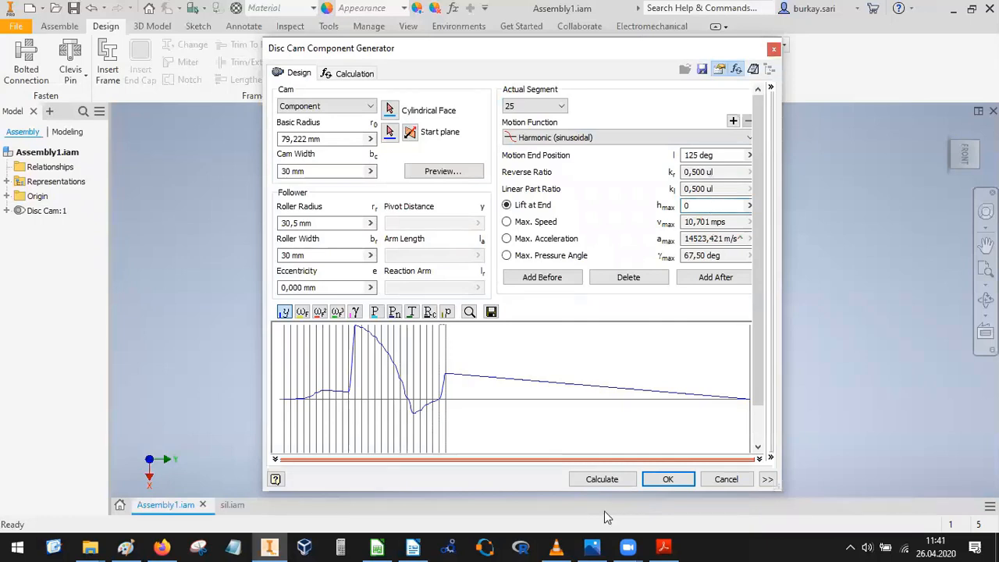
{"action": "left_click", "coordinate": [601, 480]}
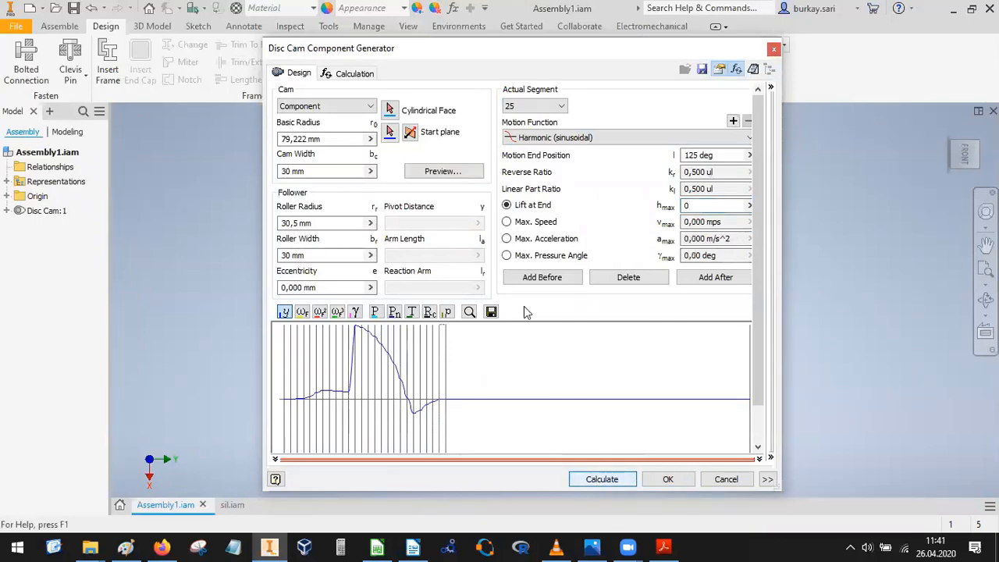
Recalculate the disc cam with segment 26 as the actual segment and accept the design.
{"action": "left_click", "coordinate": [537, 106]}
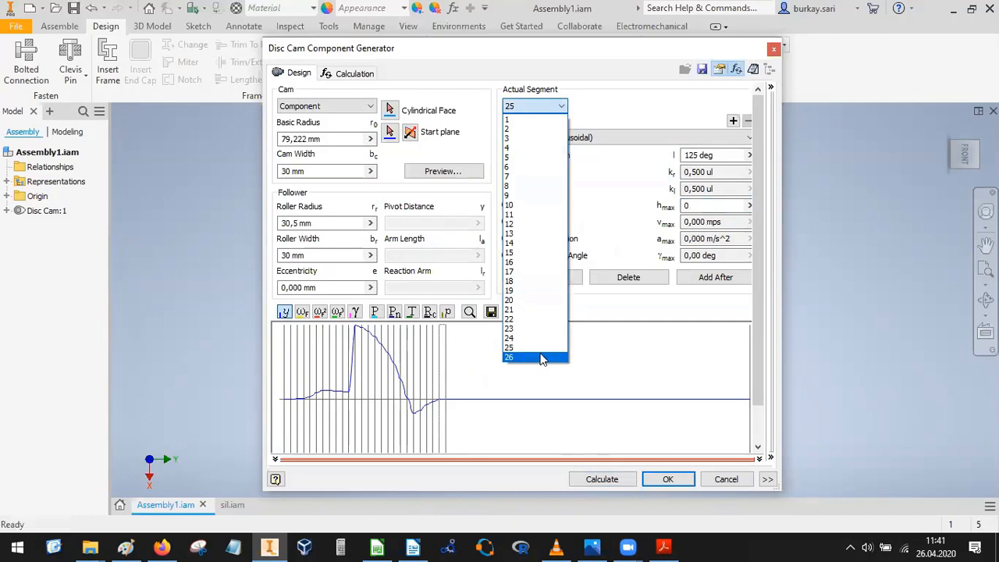
{"action": "left_click", "coordinate": [542, 357]}
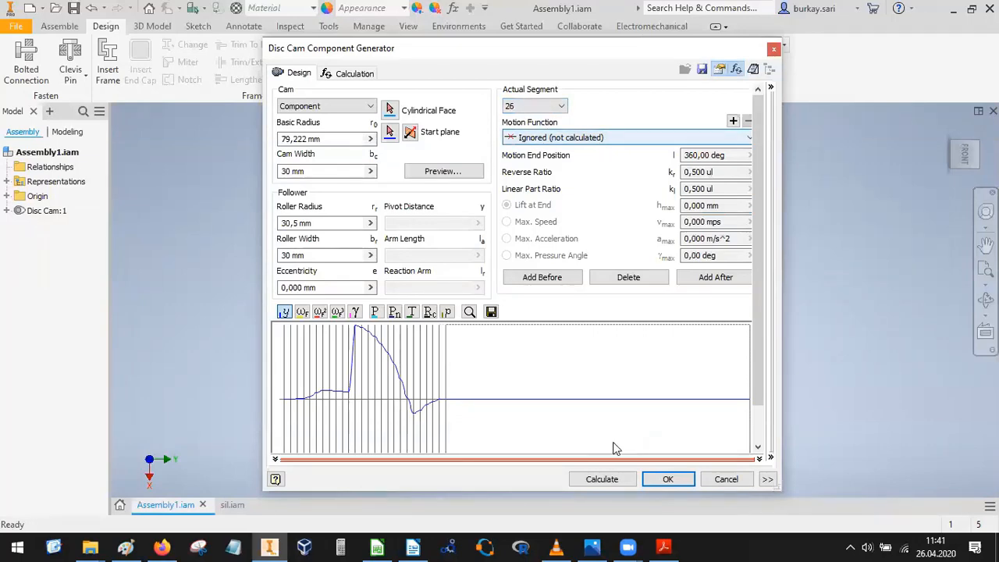
{"action": "left_click", "coordinate": [602, 479]}
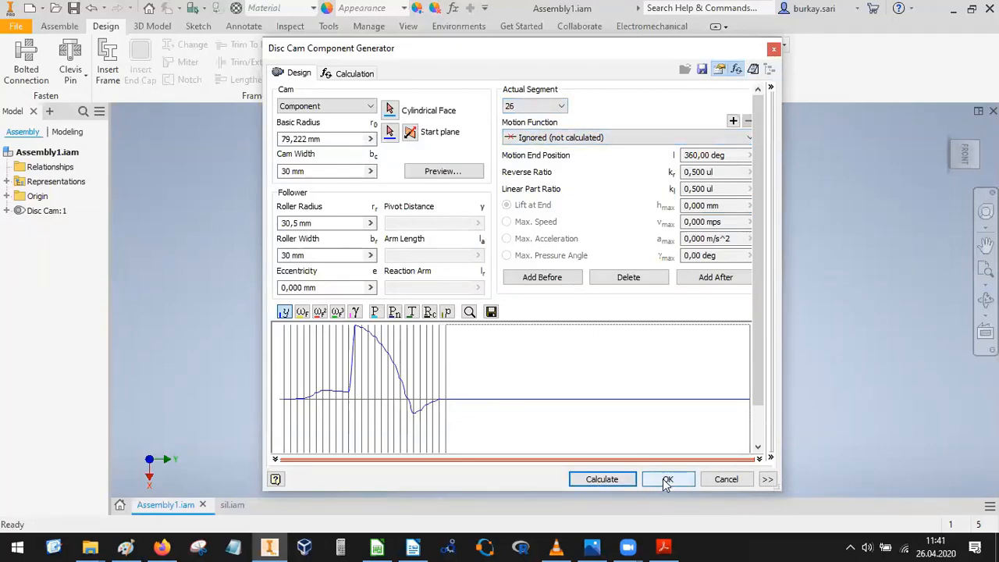
{"action": "left_click", "coordinate": [570, 478]}
{"action": "left_click", "coordinate": [613, 337]}
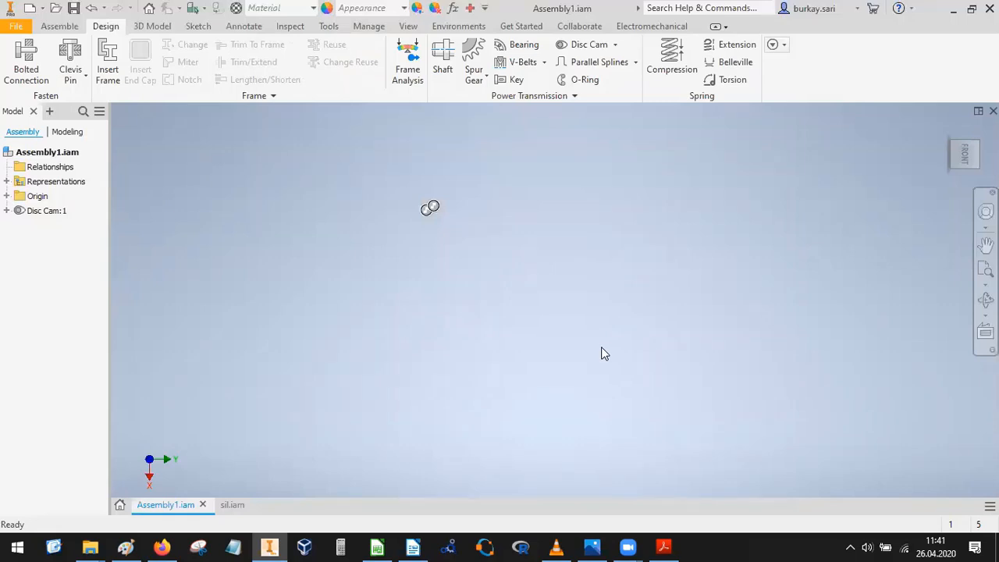
Save Assembly1.iam together with its dependent part Disc Cam2.ipt.
{"action": "middle_click", "coordinate": [537, 294]}
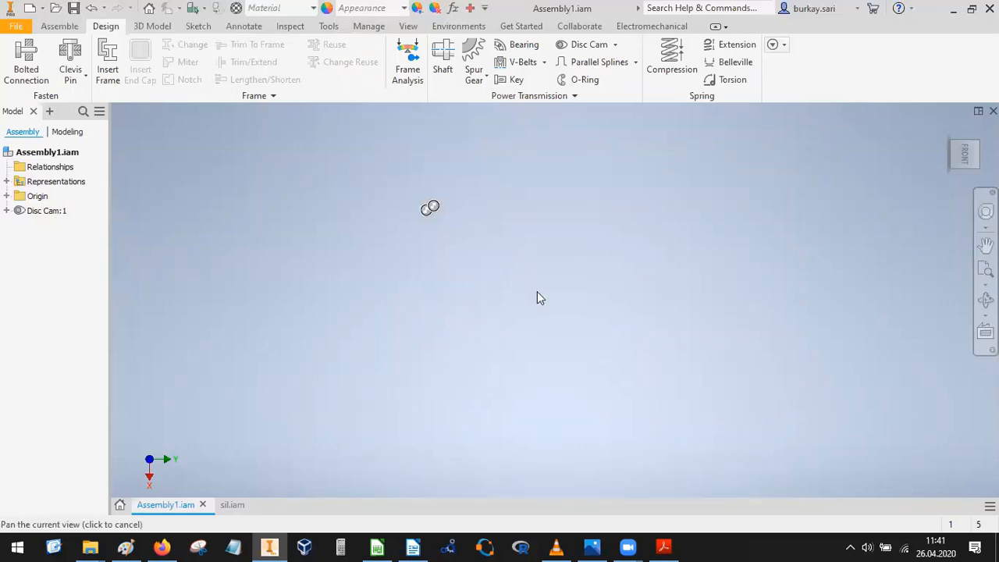
{"action": "middle_click", "coordinate": [537, 294]}
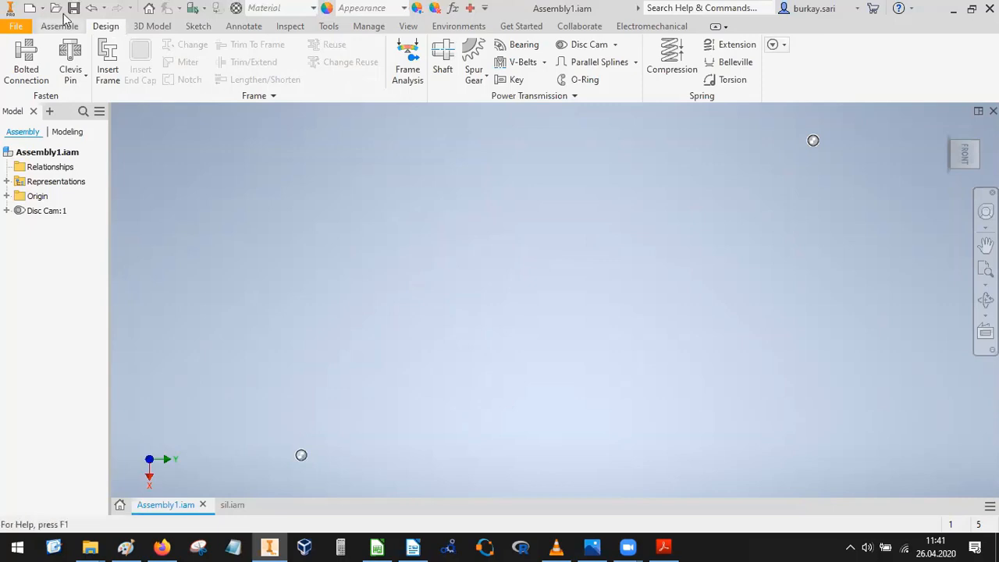
{"action": "left_click", "coordinate": [73, 7]}
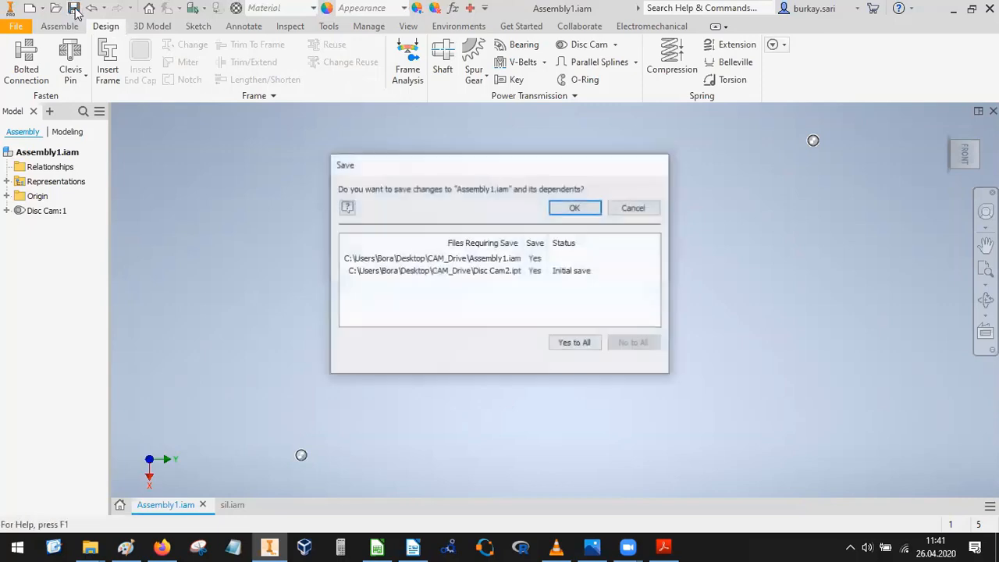
{"action": "left_click", "coordinate": [576, 208]}
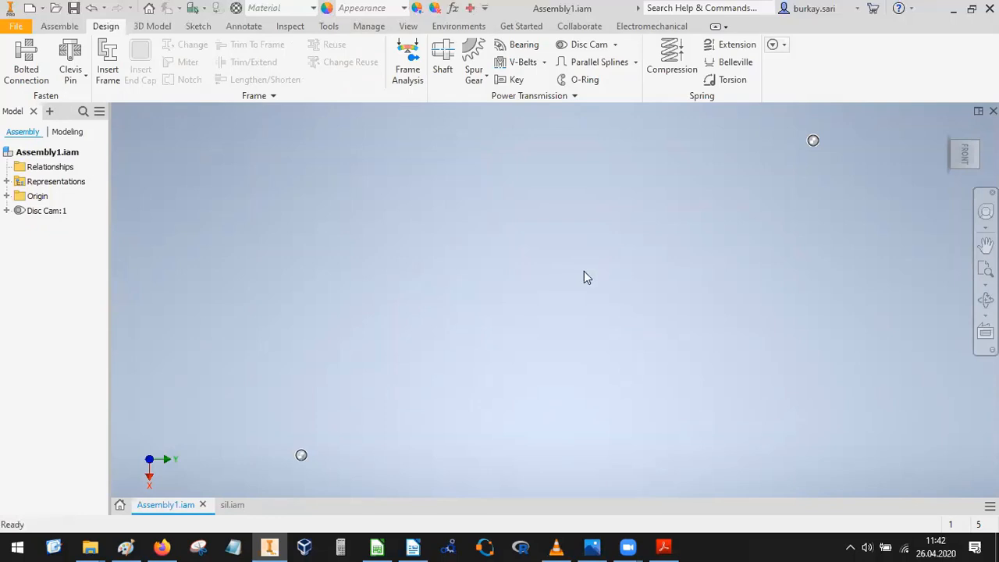
Reopen the disc cam in the component generator and set segment 26's motion function to Harmonic (sinusoidal).
{"action": "double_click", "coordinate": [66, 212]}
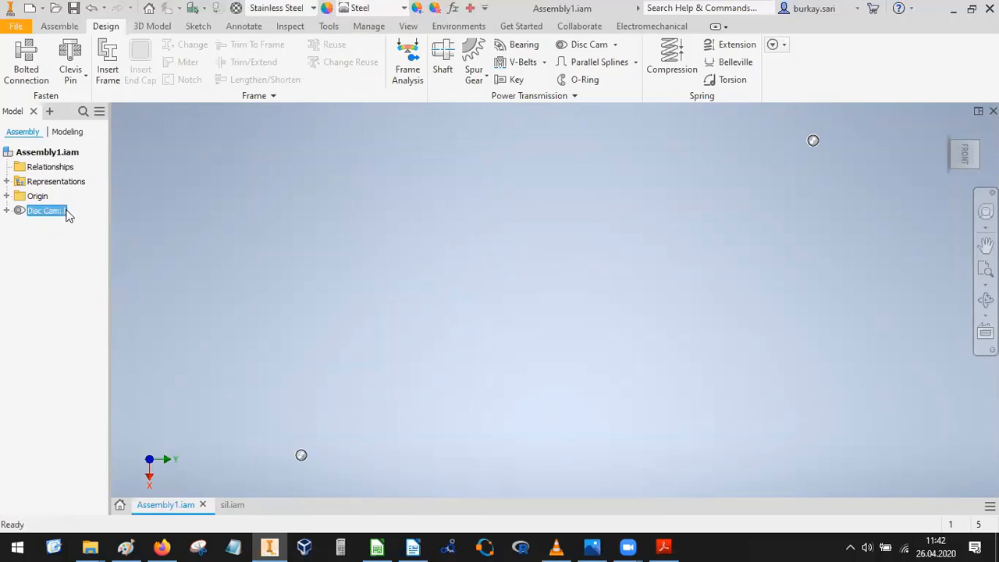
{"action": "right_click", "coordinate": [67, 215]}
{"action": "left_click", "coordinate": [124, 53]}
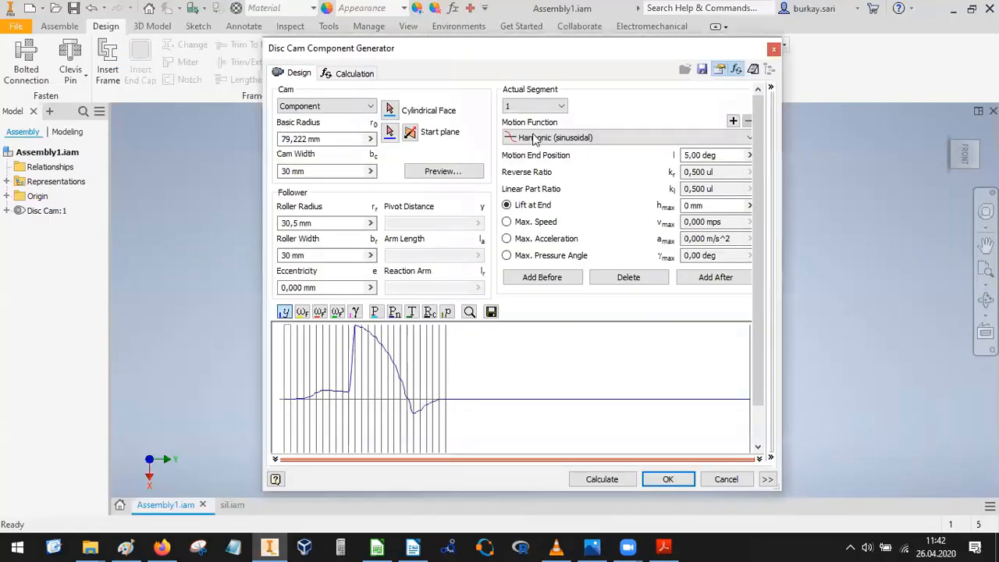
{"action": "left_click", "coordinate": [532, 106]}
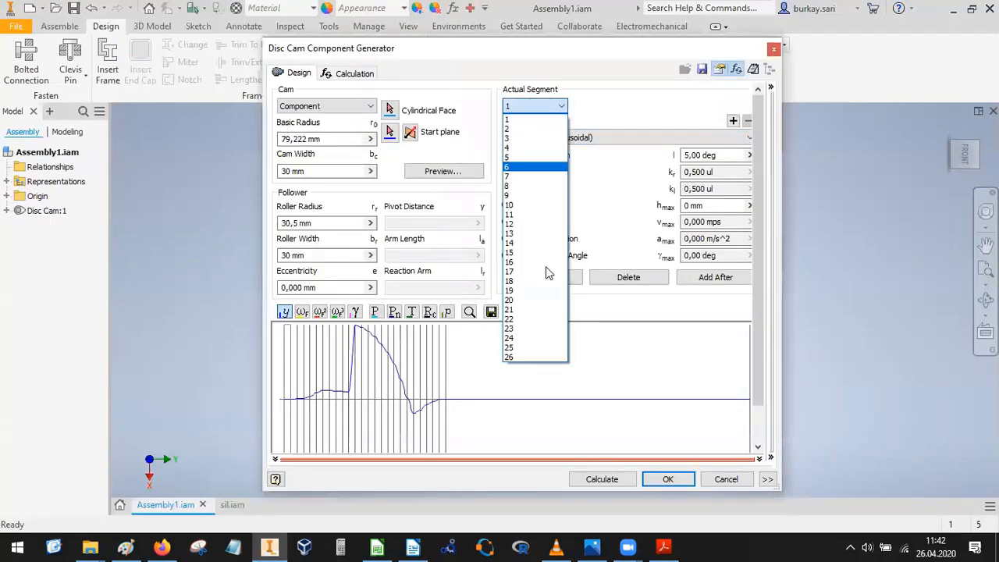
{"action": "left_click", "coordinate": [527, 358]}
{"action": "left_click", "coordinate": [567, 137]}
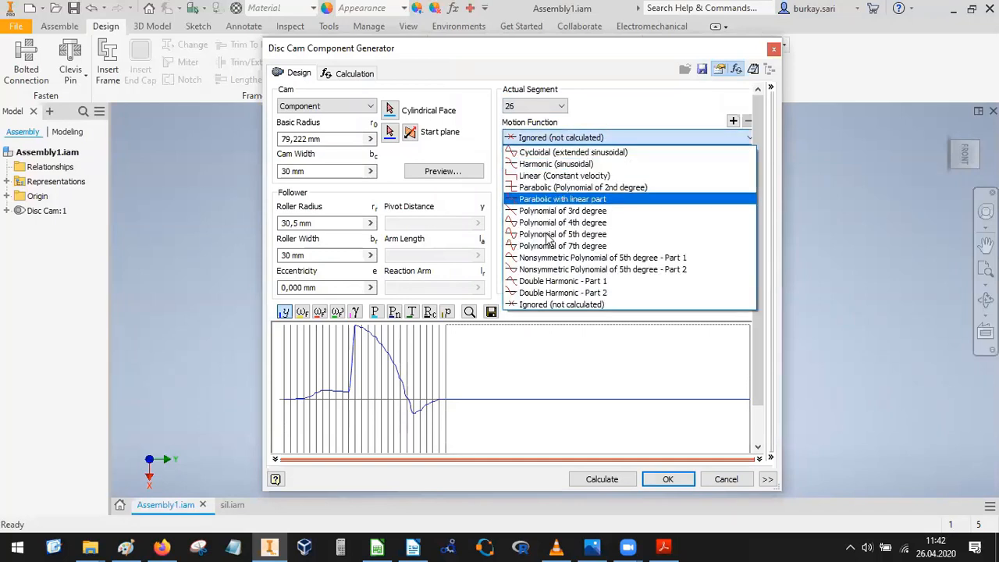
{"action": "left_click", "coordinate": [559, 165]}
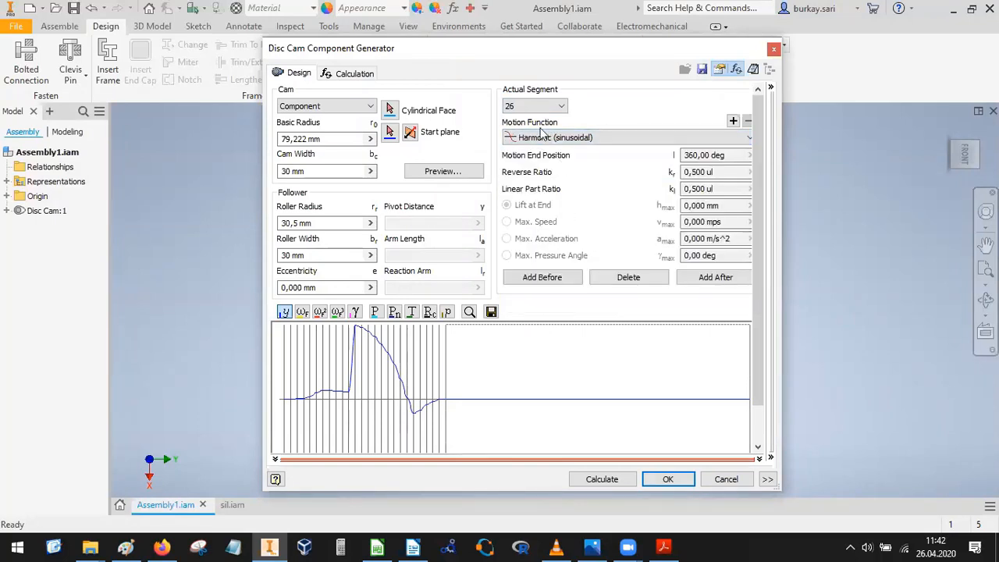
Add a segment after segment 26, set segment 26's motion end position to 360 deg, and recalculate and accept the cam.
{"action": "left_click", "coordinate": [720, 284]}
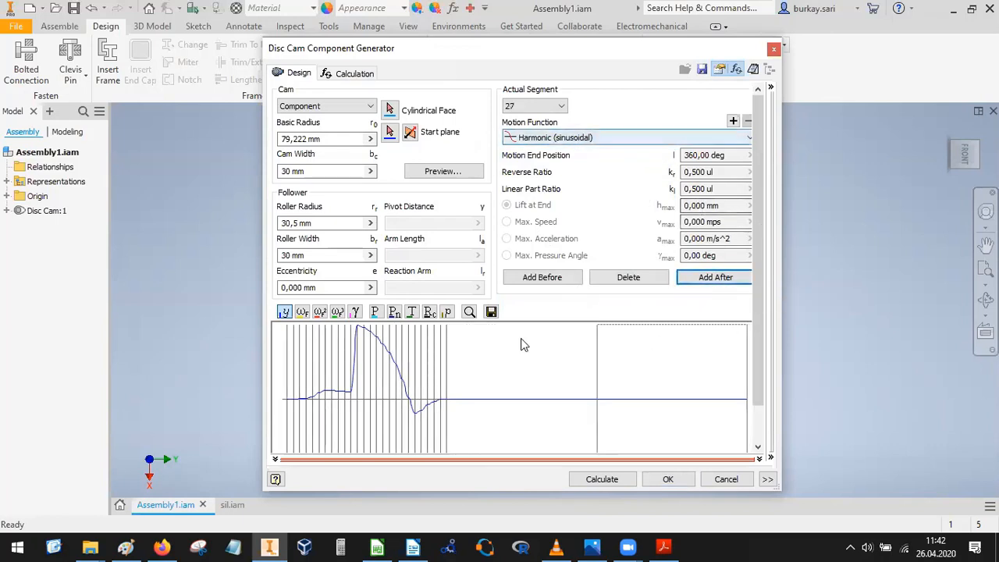
{"action": "left_click", "coordinate": [480, 382]}
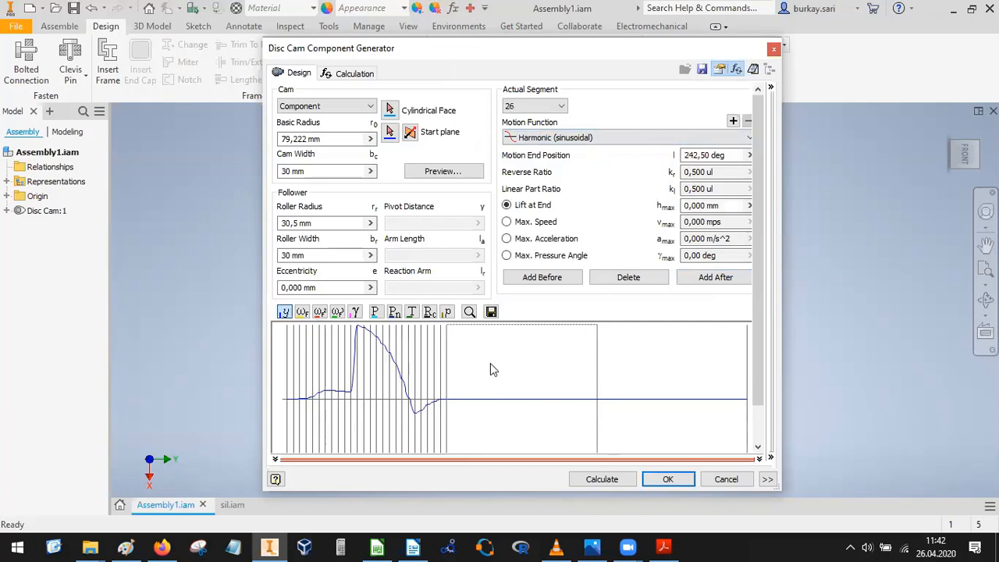
{"action": "left_click", "coordinate": [732, 154]}
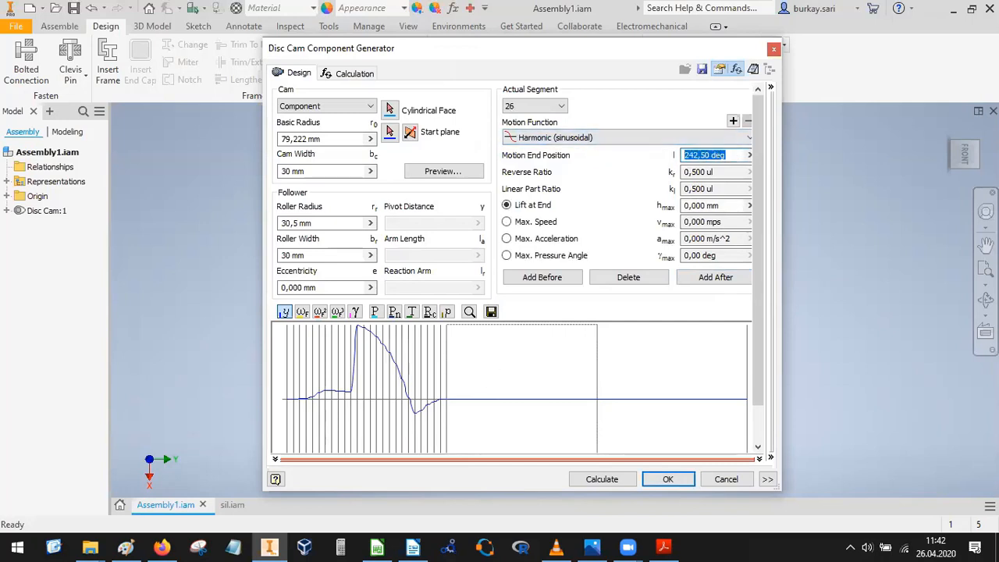
{"action": "type", "text": "360"}
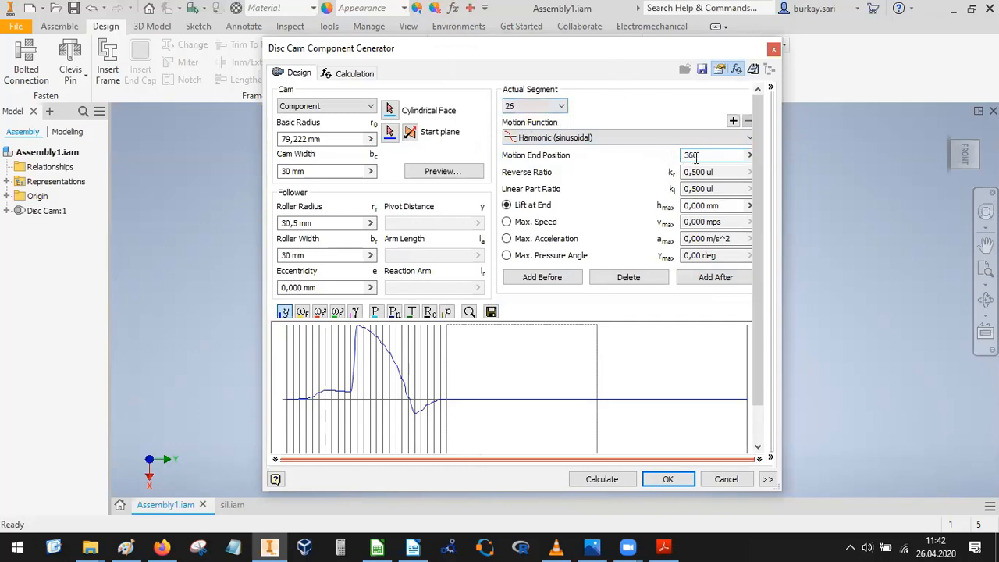
{"action": "left_click", "coordinate": [601, 480]}
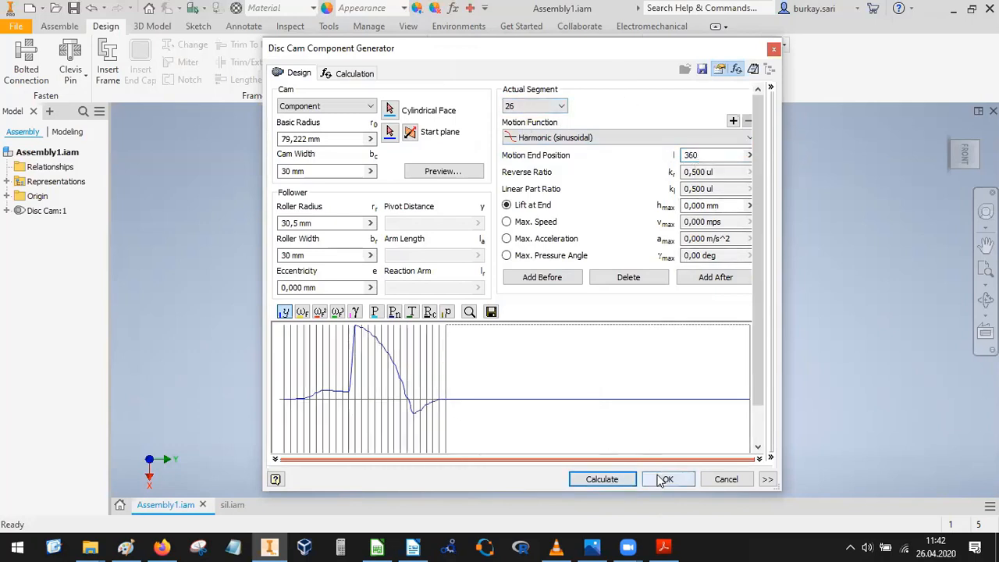
{"action": "left_click", "coordinate": [665, 480]}
{"action": "left_click", "coordinate": [614, 338]}
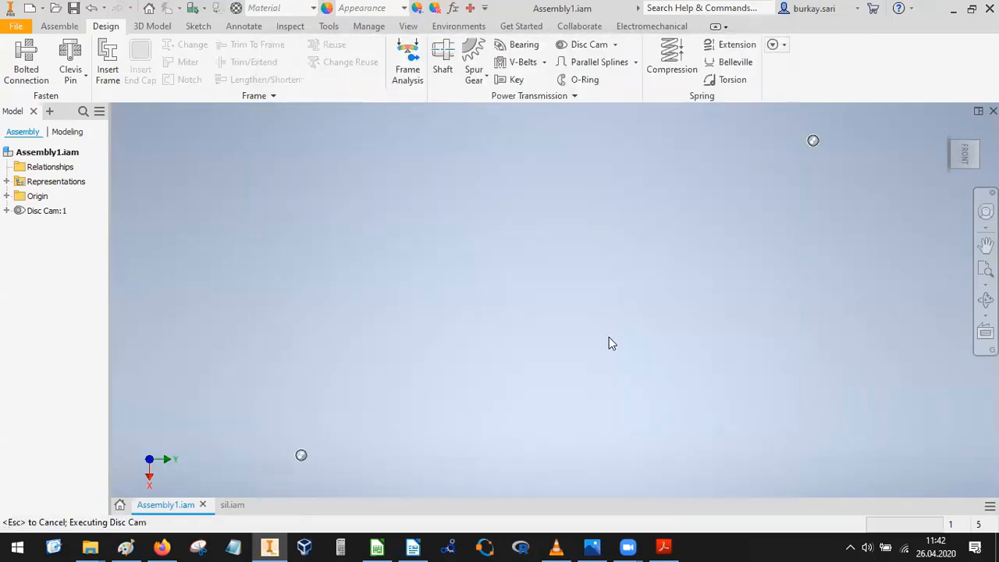
Edit the disc cam again, set segment 26's motion end position to 359 deg, and recalculate and accept the design.
{"action": "left_click", "coordinate": [45, 211]}
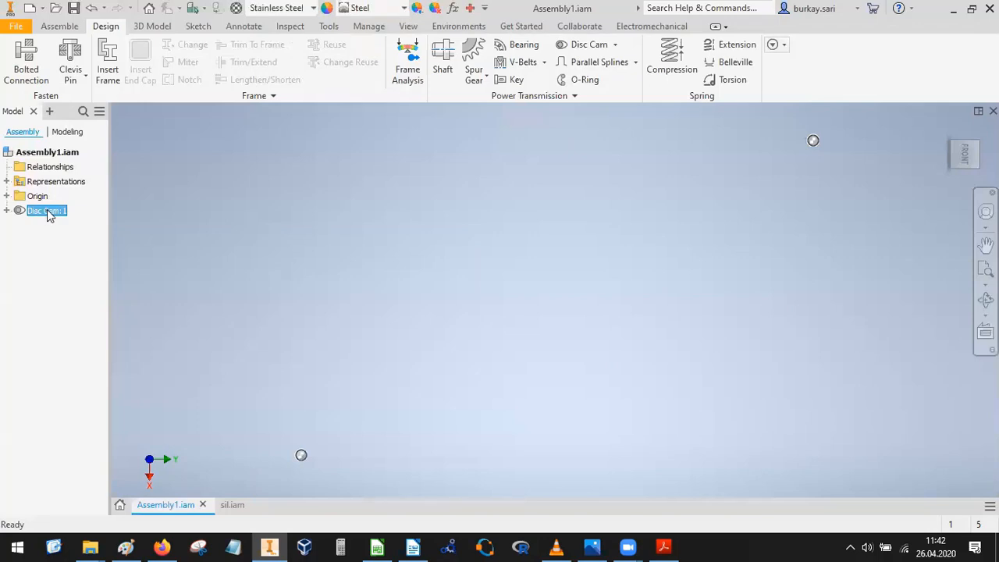
{"action": "right_click", "coordinate": [47, 213]}
{"action": "left_click", "coordinate": [105, 55]}
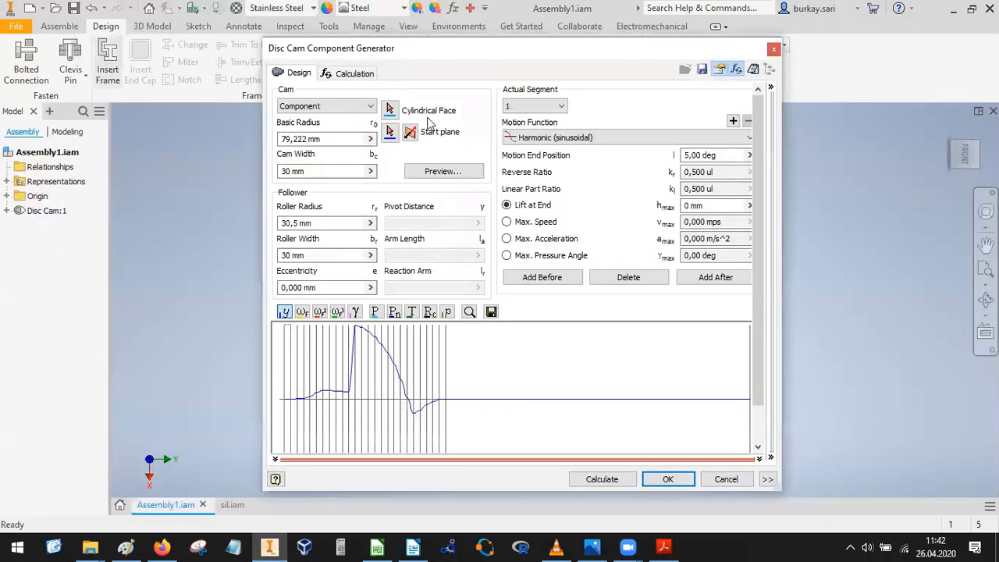
{"action": "left_click", "coordinate": [537, 106]}
{"action": "left_click", "coordinate": [525, 357]}
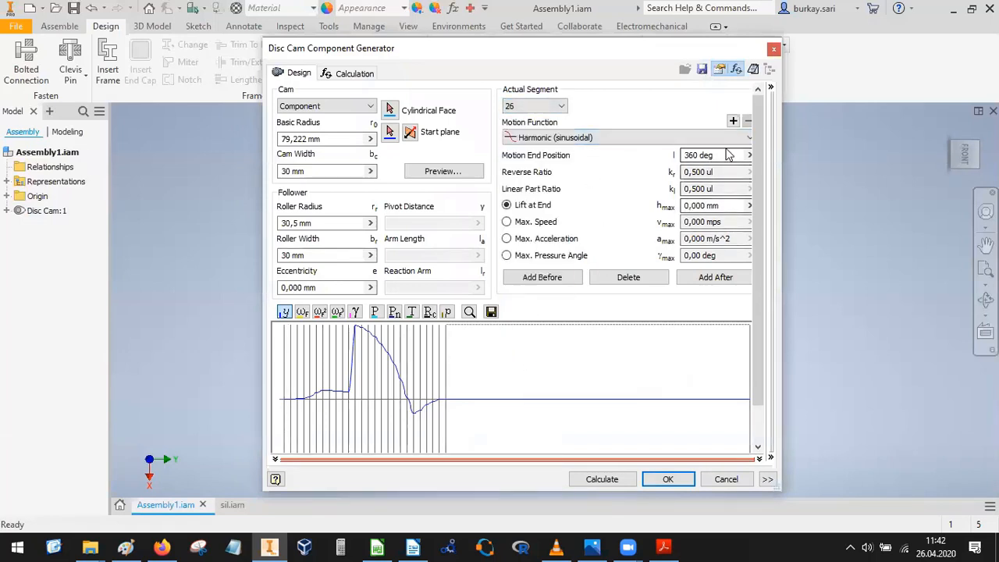
{"action": "left_click_drag", "start_coordinate": [733, 154], "coordinate": [664, 158]}
{"action": "type", "text": "359"}
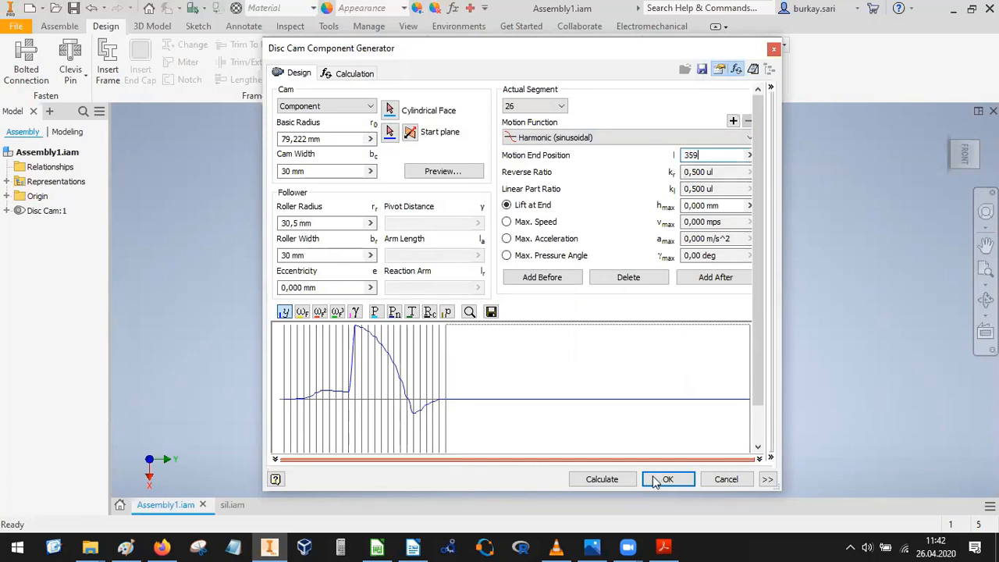
{"action": "left_click", "coordinate": [607, 479]}
{"action": "left_click", "coordinate": [663, 480]}
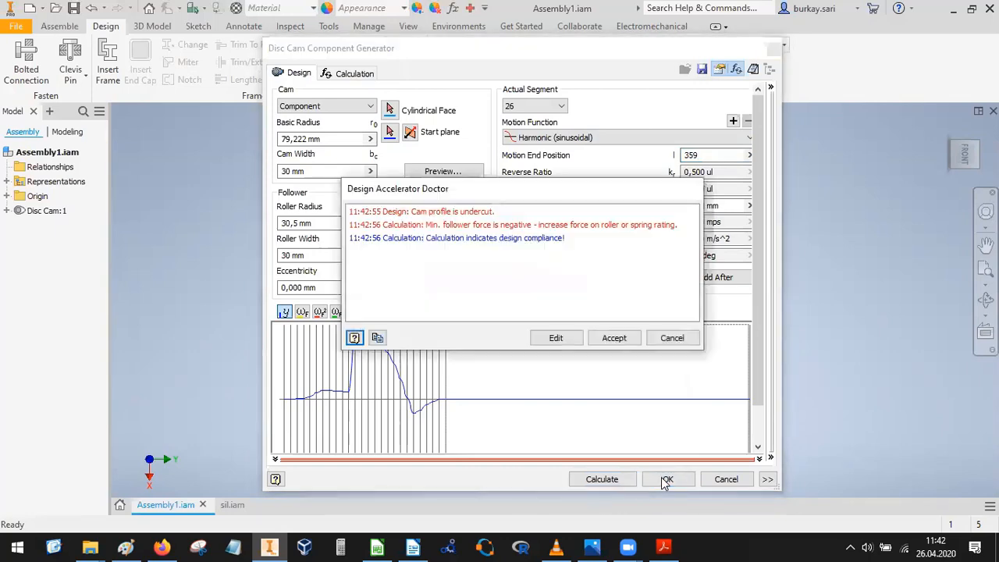
{"action": "left_click", "coordinate": [604, 338]}
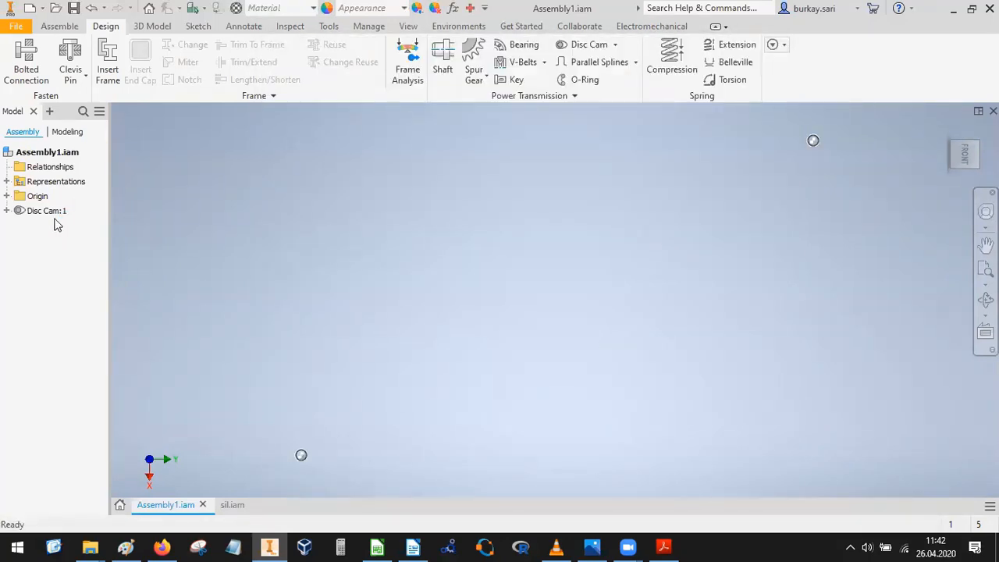
Close Assembly1.iam, saving the changes to it and its dependents.
{"action": "key", "text": "F2"}
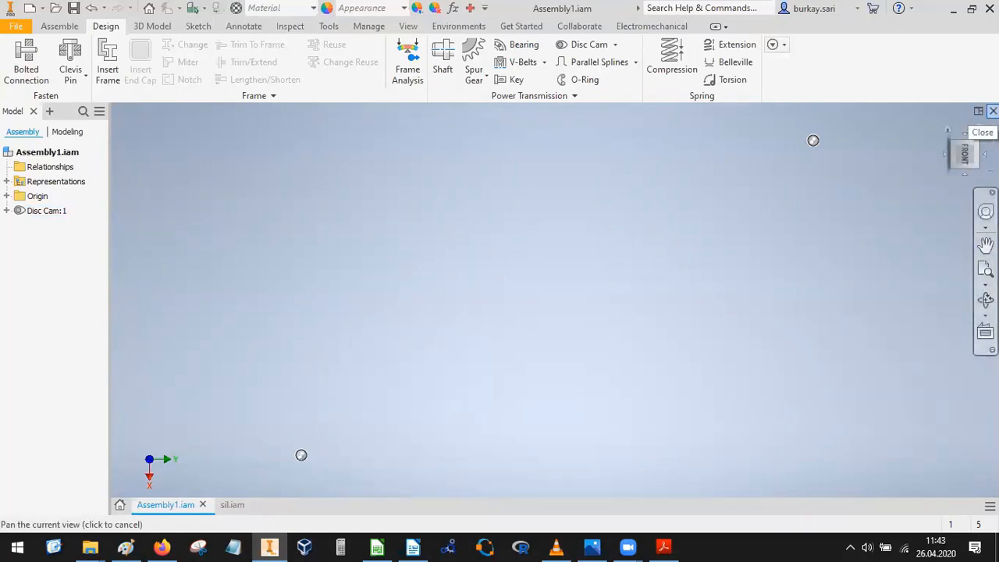
{"action": "left_click", "coordinate": [993, 111]}
{"action": "left_click", "coordinate": [382, 301]}
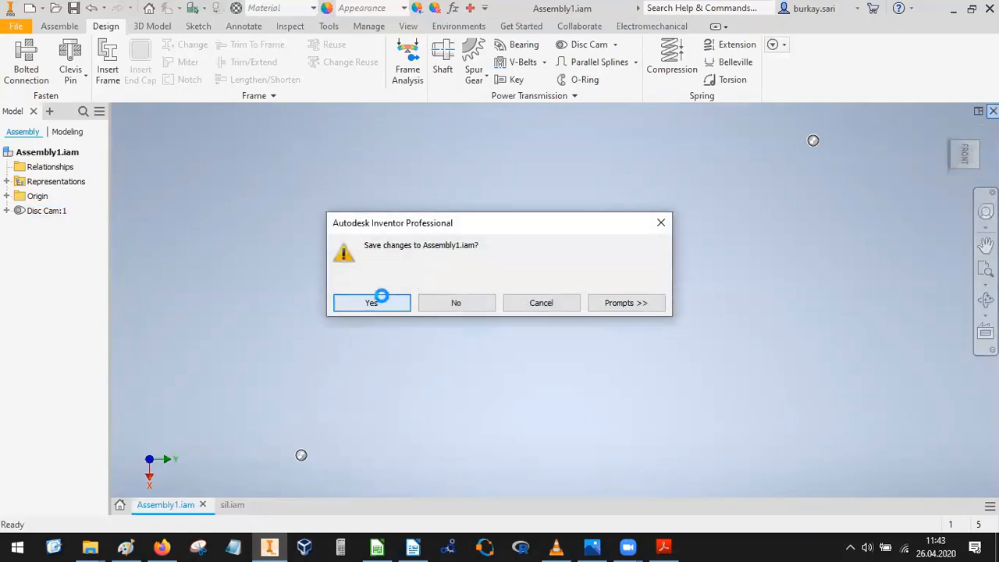
{"action": "left_click", "coordinate": [568, 206]}
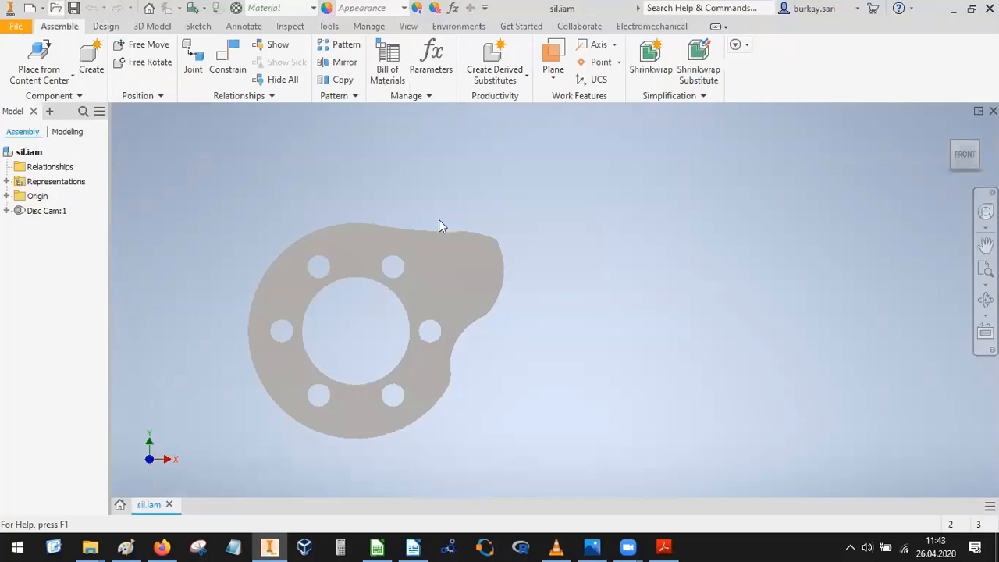
Open Assembly1.iam from the CAM_Drive folder on the Desktop.
{"action": "key", "text": "ctrl+o"}
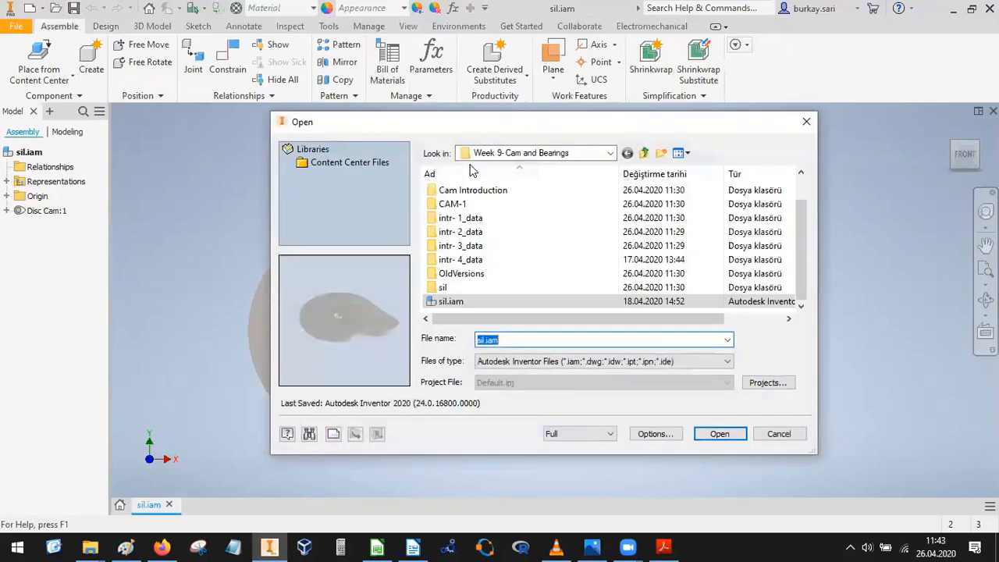
{"action": "left_click", "coordinate": [644, 153]}
{"action": "left_click", "coordinate": [644, 153]}
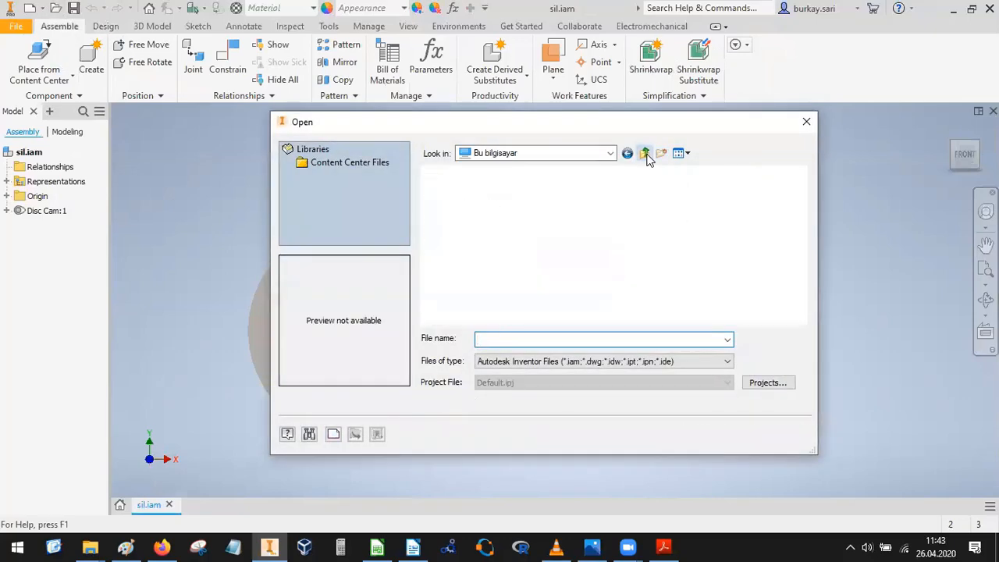
{"action": "double_click", "coordinate": [616, 204]}
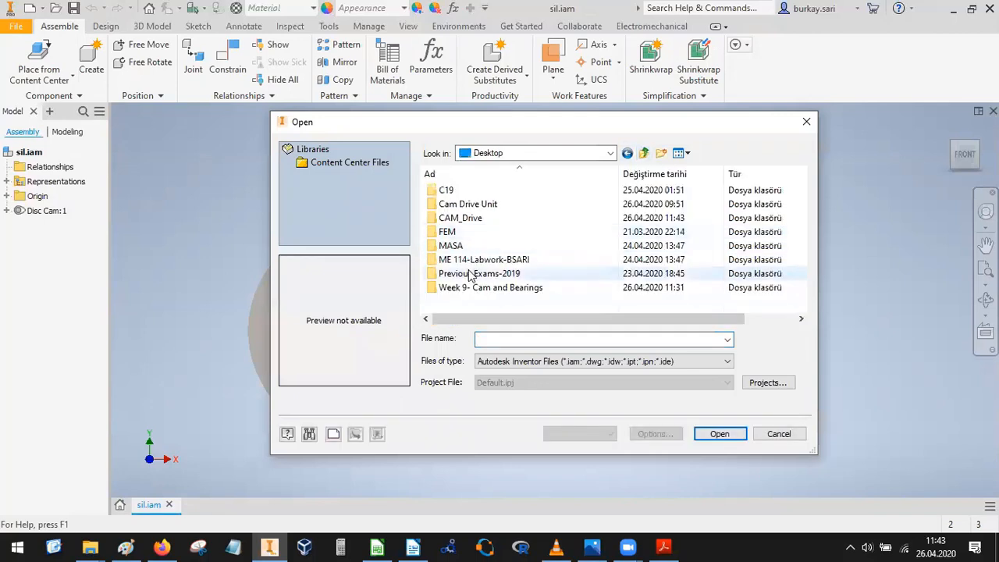
{"action": "double_click", "coordinate": [460, 218]}
{"action": "left_click", "coordinate": [461, 204]}
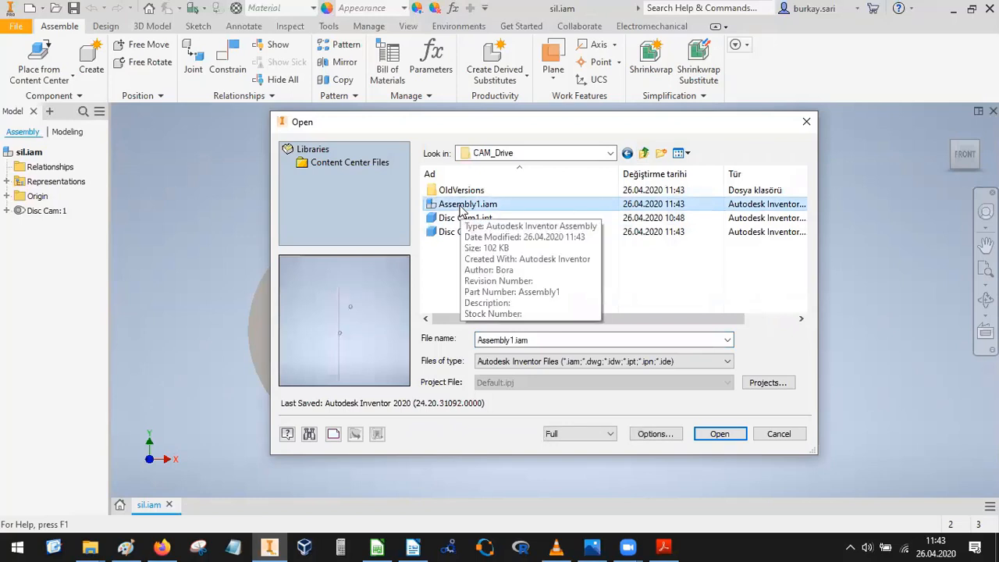
{"action": "double_click", "coordinate": [500, 205]}
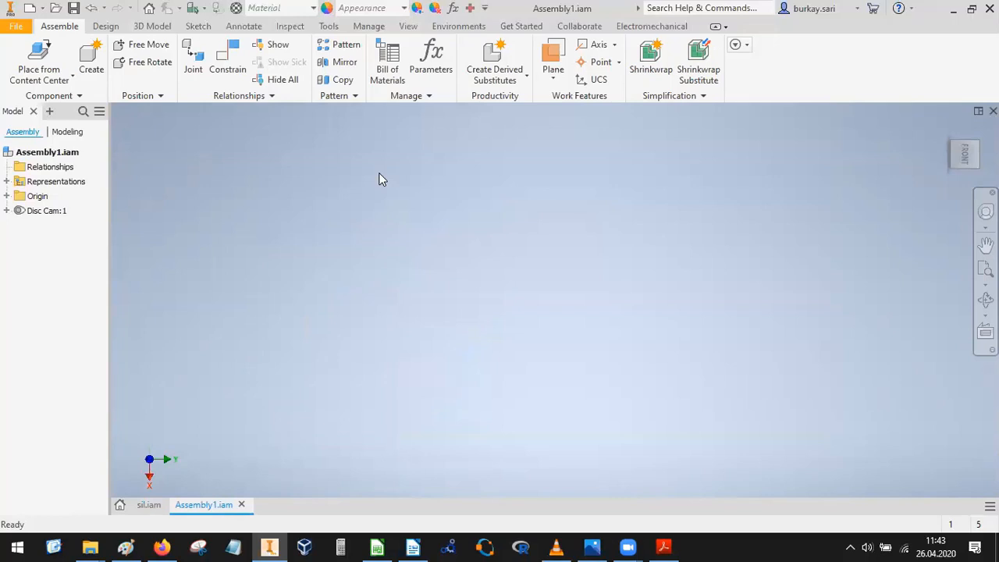
Edit the disc cam, delete its last two segments, 27 and 26, and accept the recalculated design.
{"action": "right_click", "coordinate": [59, 212]}
{"action": "key", "text": "Escape"}
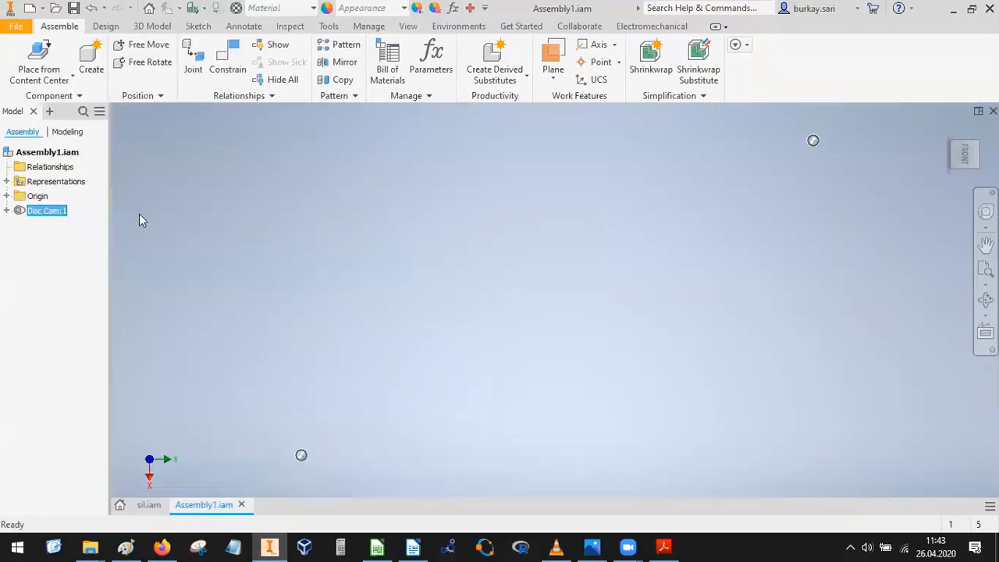
{"action": "left_click", "coordinate": [32, 213]}
{"action": "right_click", "coordinate": [45, 219]}
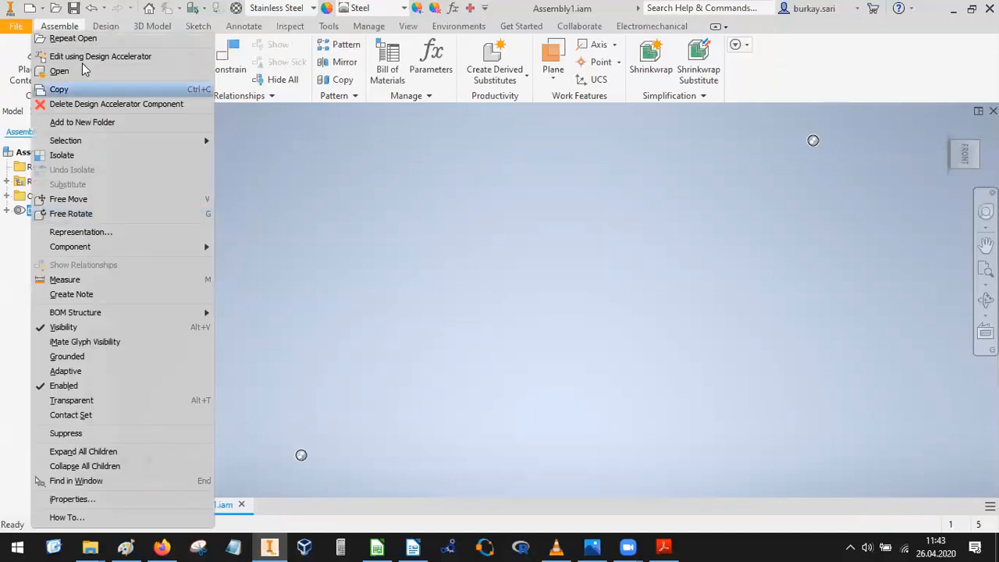
{"action": "left_click", "coordinate": [110, 63]}
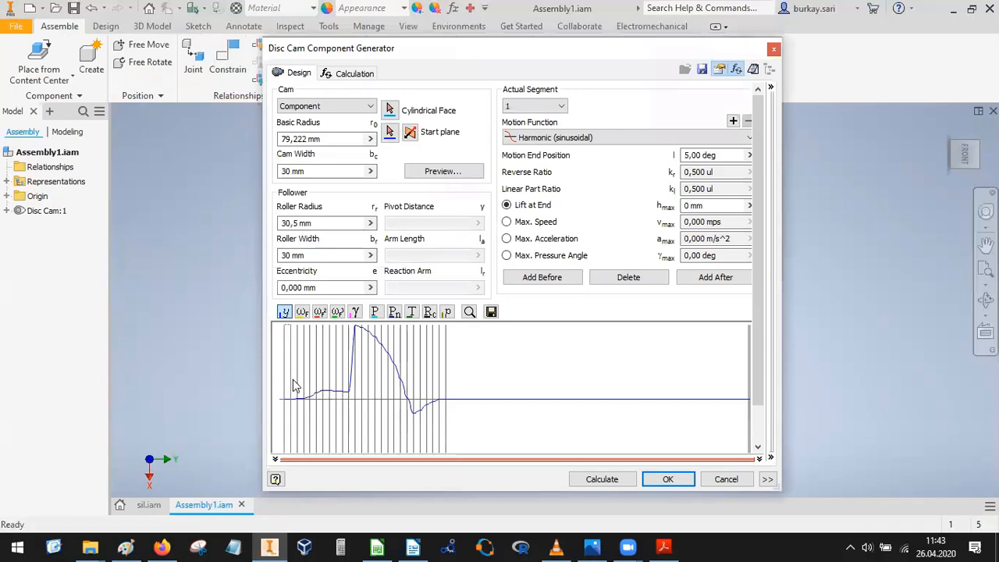
{"action": "left_click", "coordinate": [567, 392]}
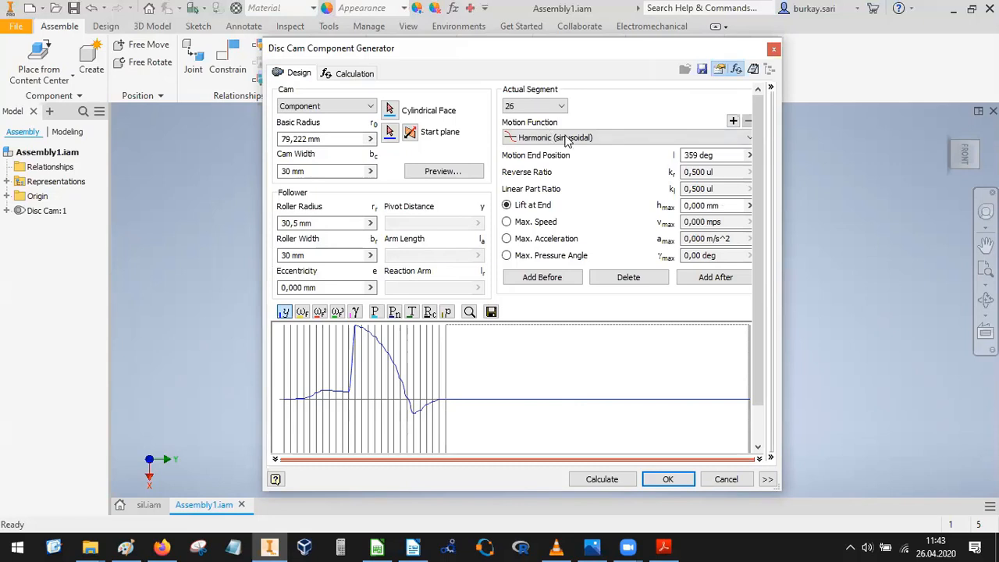
{"action": "left_click", "coordinate": [531, 106]}
{"action": "left_click", "coordinate": [529, 366]}
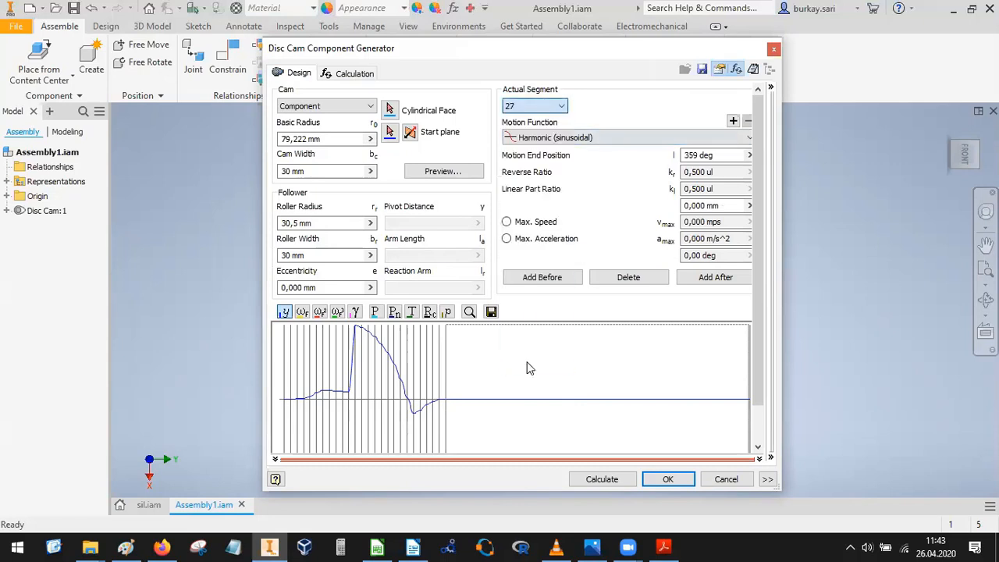
{"action": "left_click", "coordinate": [626, 279]}
{"action": "left_click", "coordinate": [626, 281]}
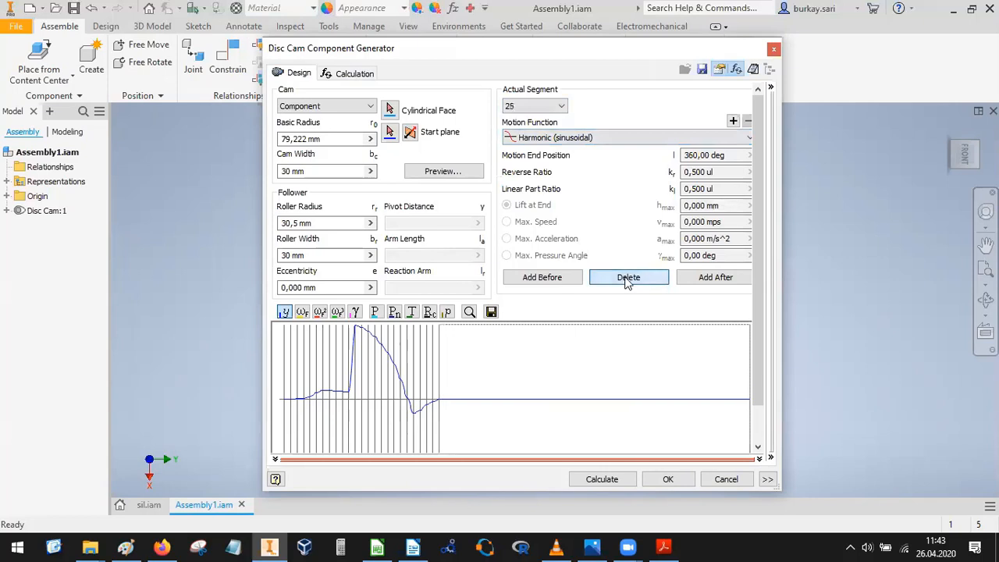
{"action": "left_click", "coordinate": [598, 484]}
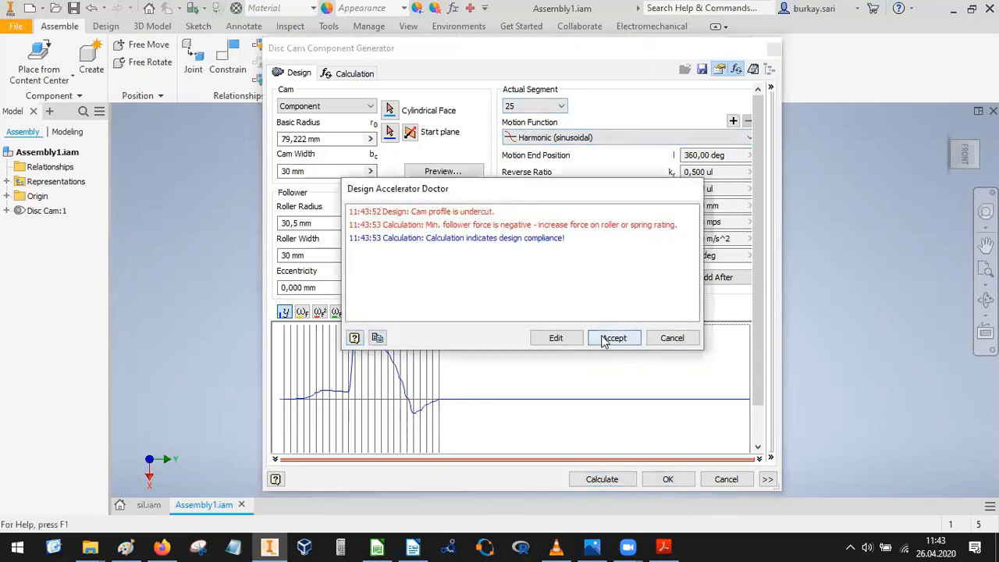
{"action": "left_click", "coordinate": [612, 339]}
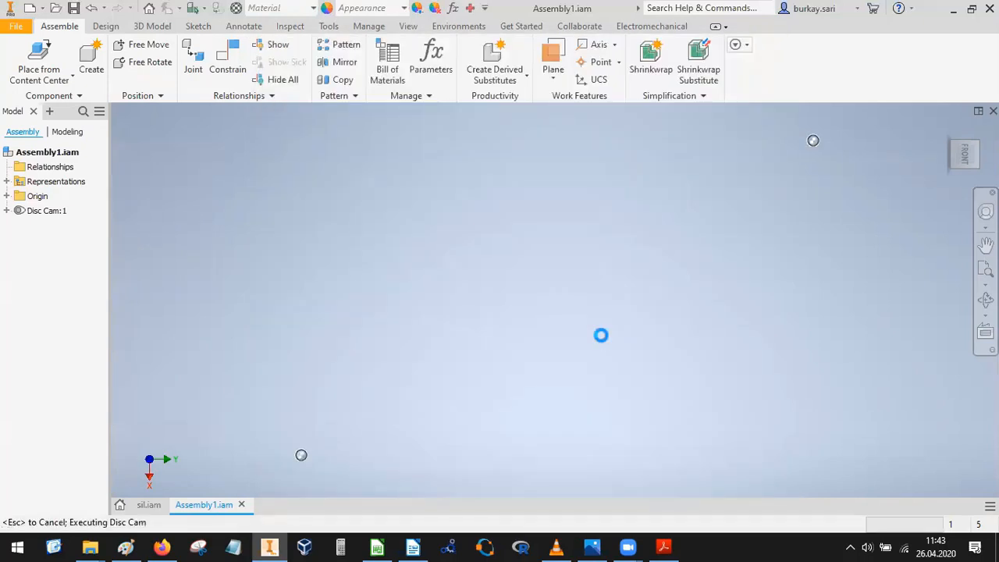
Edit the disc cam again and try adding two more segments after segment 25.
{"action": "left_click", "coordinate": [45, 212]}
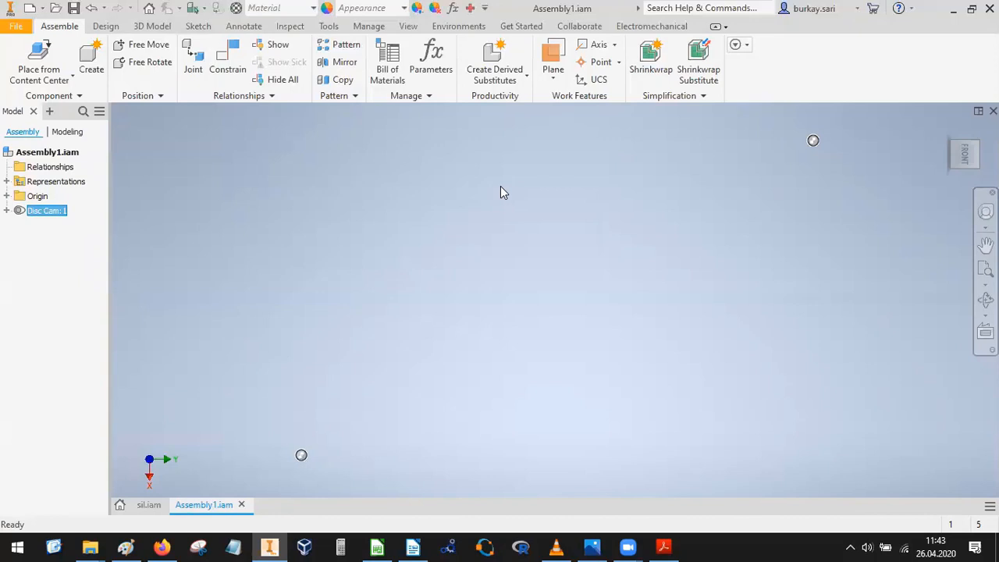
{"action": "right_click", "coordinate": [51, 212]}
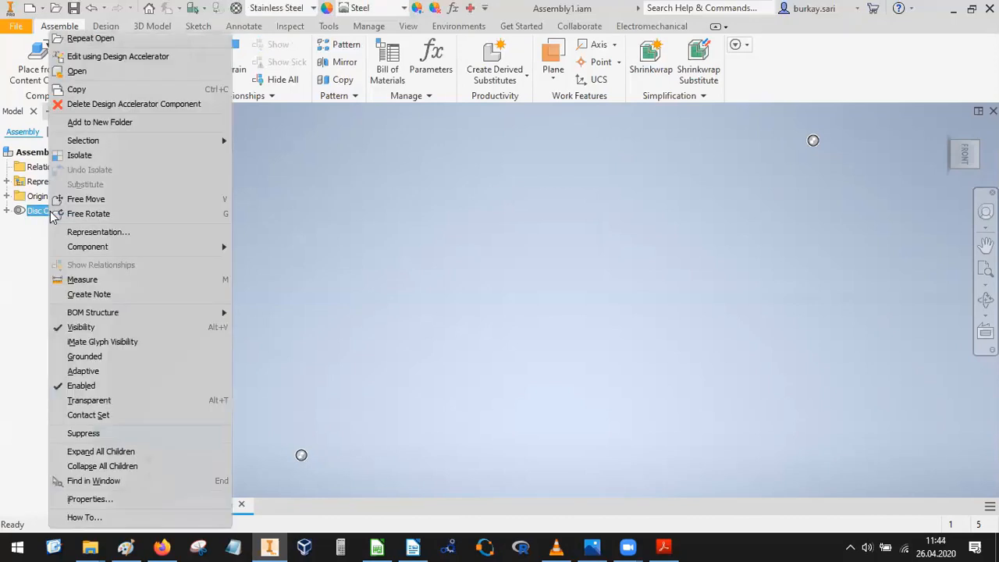
{"action": "left_click", "coordinate": [398, 230]}
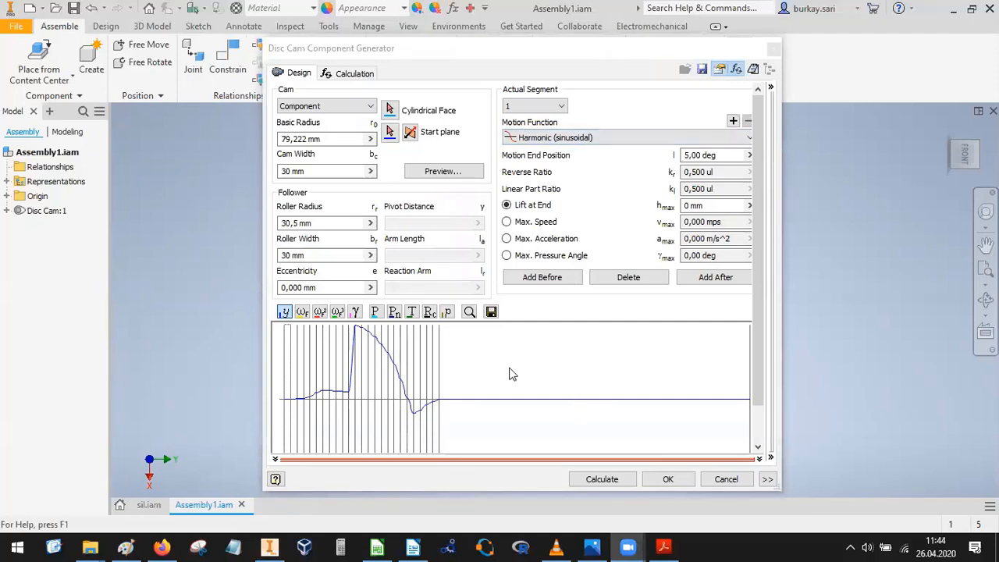
{"action": "left_click", "coordinate": [546, 106]}
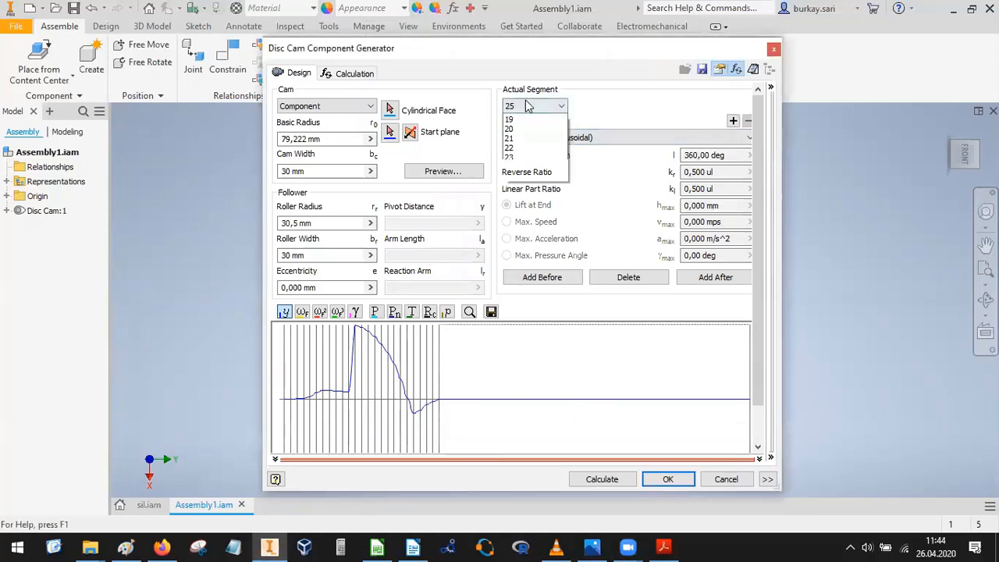
{"action": "left_click", "coordinate": [678, 274]}
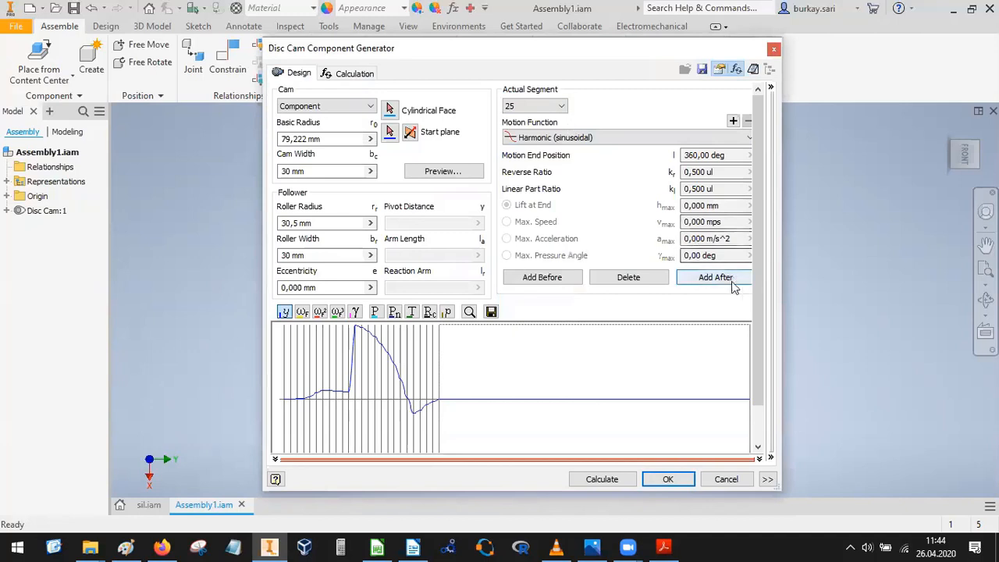
{"action": "left_click", "coordinate": [511, 107]}
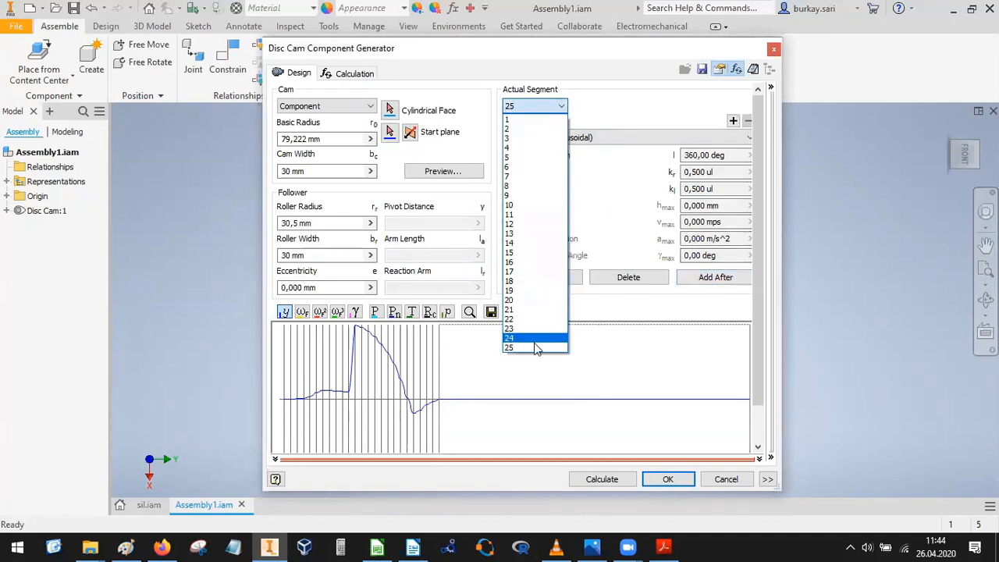
{"action": "left_click", "coordinate": [714, 283]}
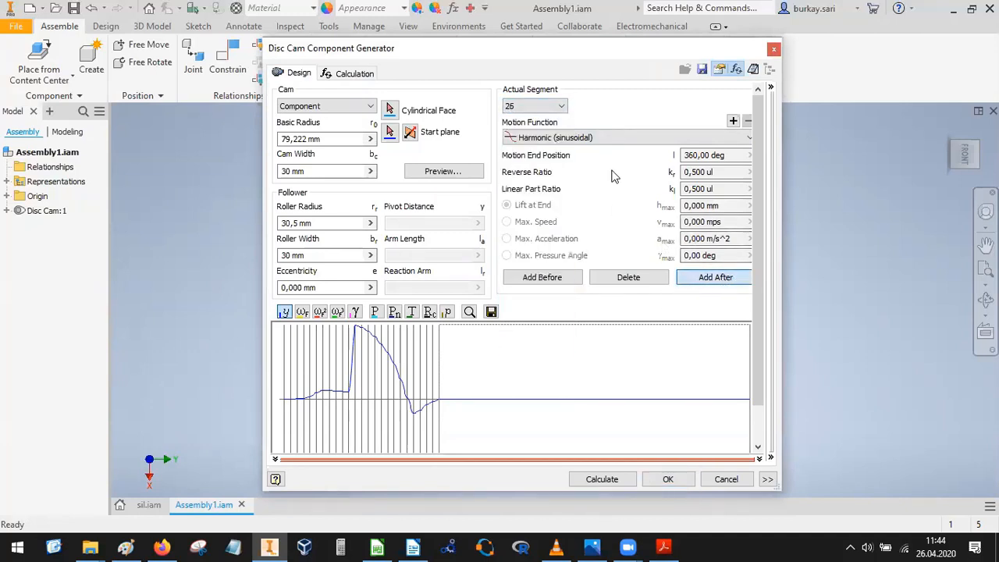
{"action": "left_click", "coordinate": [707, 279]}
{"action": "left_click", "coordinate": [713, 279]}
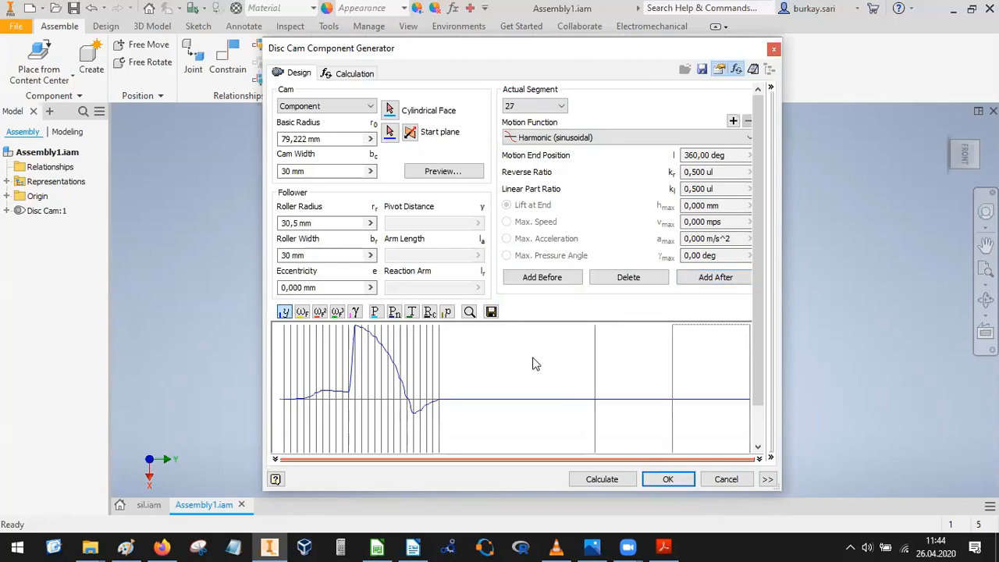
Review the motion end position and lift of the cam segments from 1 to 27, and cancel the edit.
{"action": "left_click", "coordinate": [535, 364]}
{"action": "left_click", "coordinate": [556, 106]}
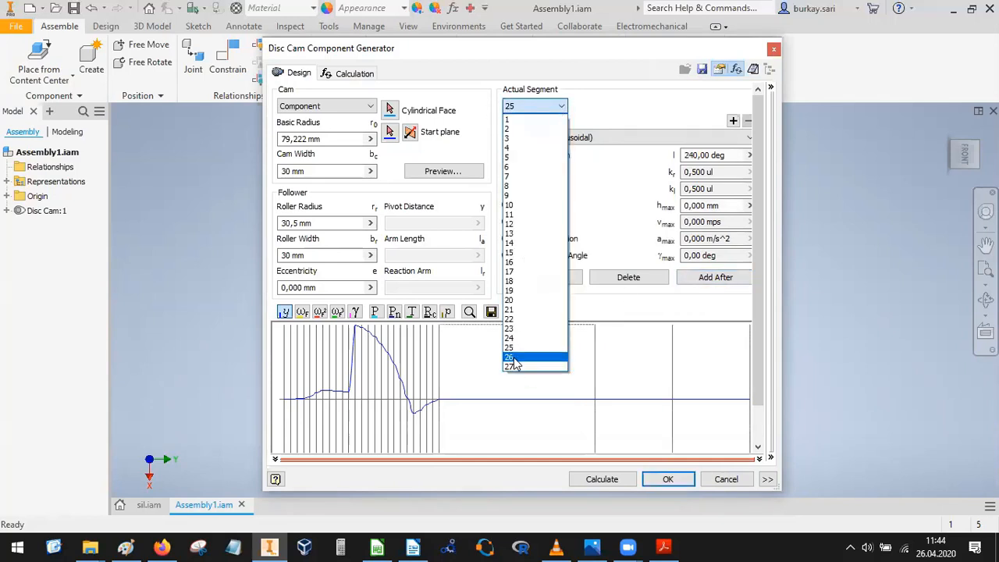
{"action": "left_click", "coordinate": [287, 387]}
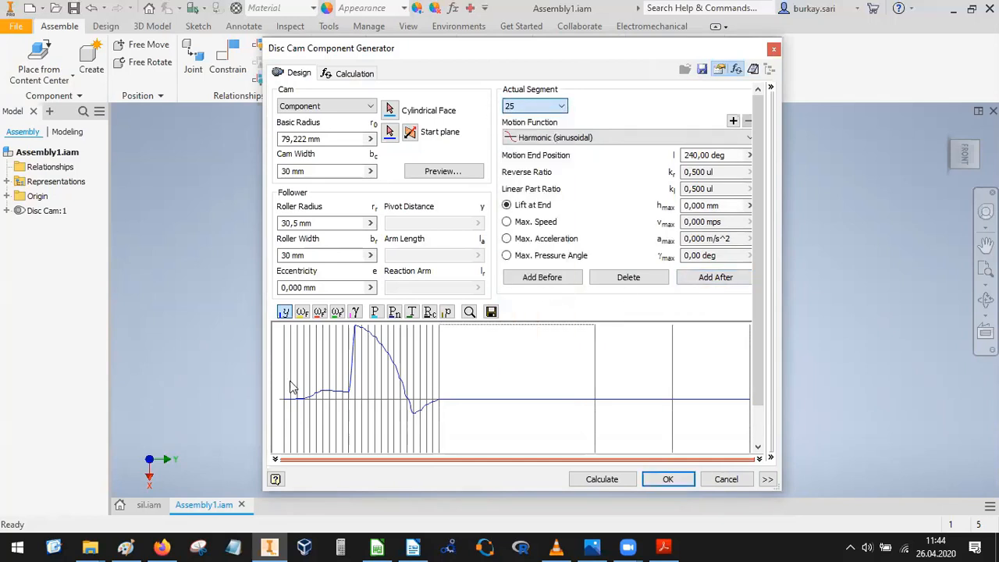
{"action": "left_click", "coordinate": [287, 388]}
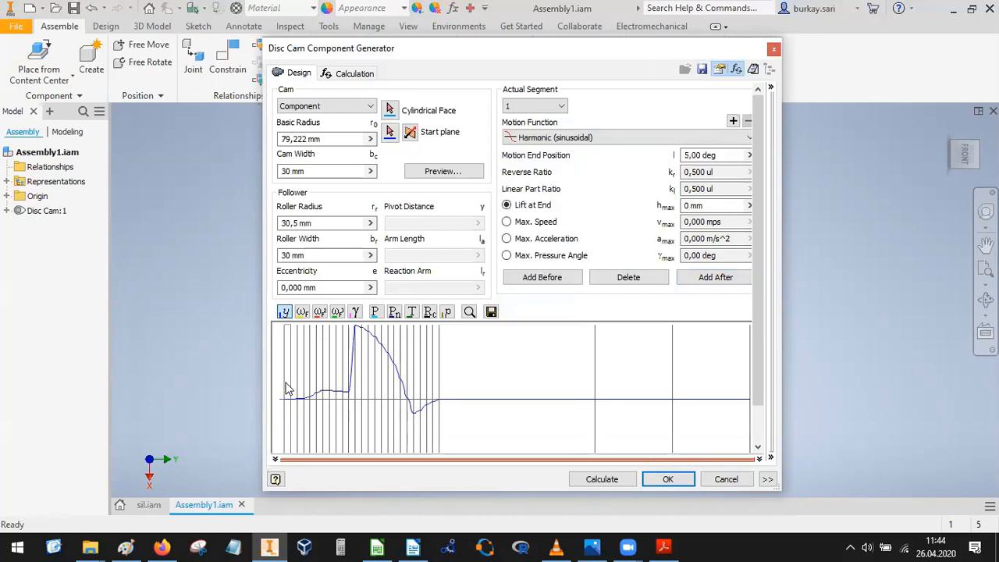
{"action": "key", "text": "Down"}
{"action": "key", "text": "Down"}
{"action": "key", "text": "Down"}
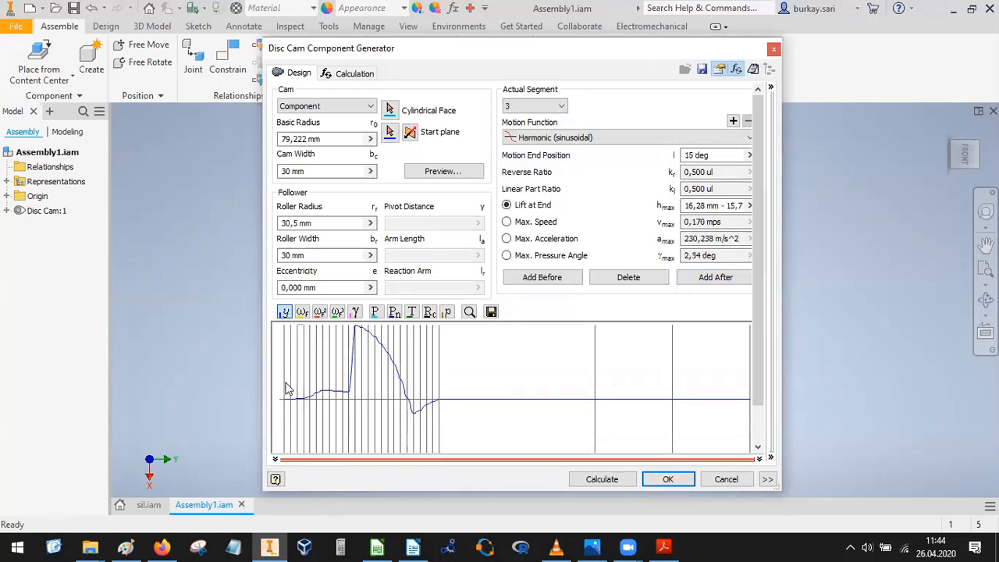
{"action": "key", "text": "Down"}
{"action": "key", "text": "Down"}
{"action": "key", "text": "Down"}
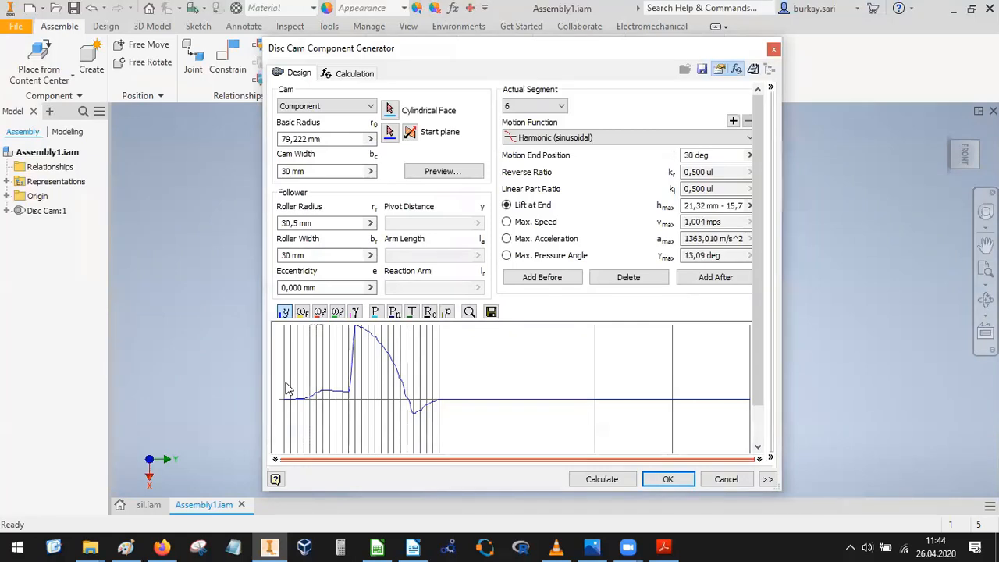
{"action": "key", "text": "Down"}
{"action": "key", "text": "Down"}
{"action": "key", "text": "Down"}
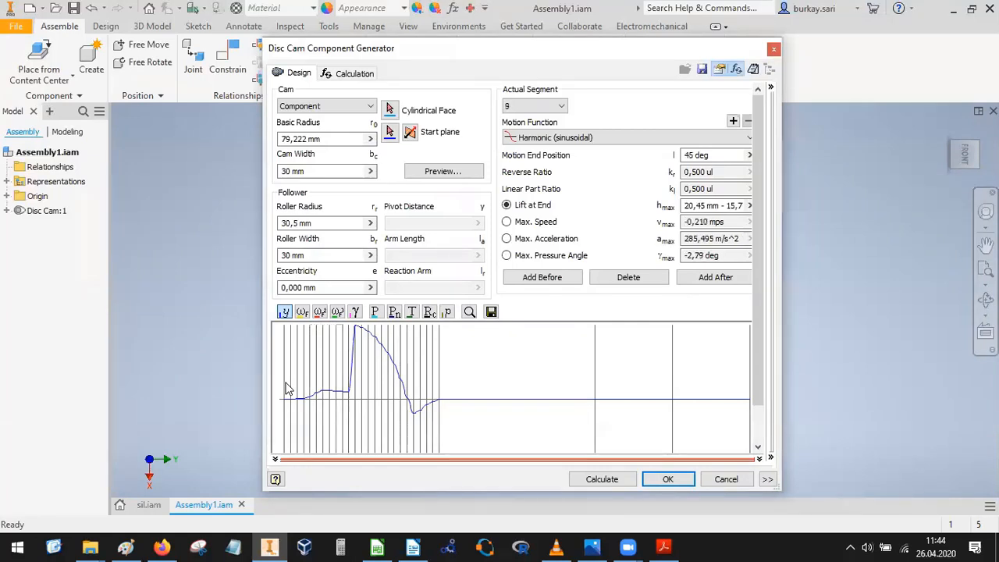
{"action": "key", "text": "Down"}
{"action": "key", "text": "Down"}
{"action": "key", "text": "Down"}
{"action": "key", "text": "Down"}
{"action": "key", "text": "Down"}
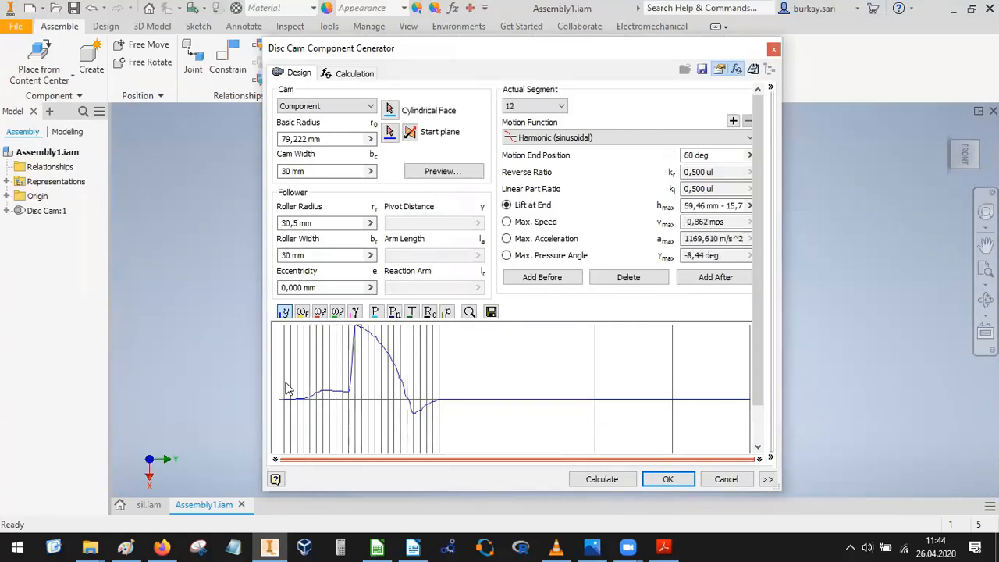
{"action": "key", "text": "Down"}
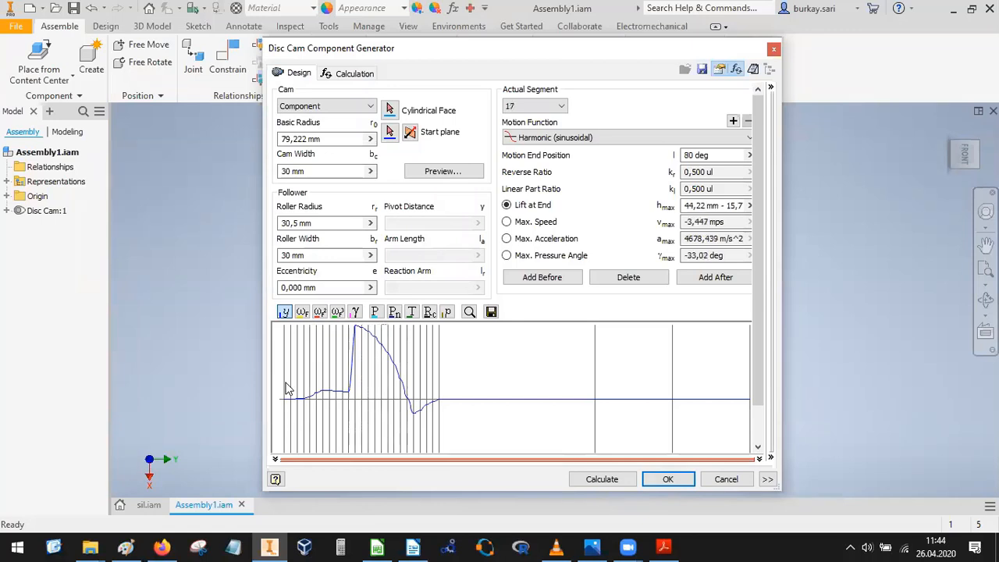
{"action": "key", "text": "Down"}
{"action": "key", "text": "Down"}
{"action": "key", "text": "Down"}
{"action": "key", "text": "Down"}
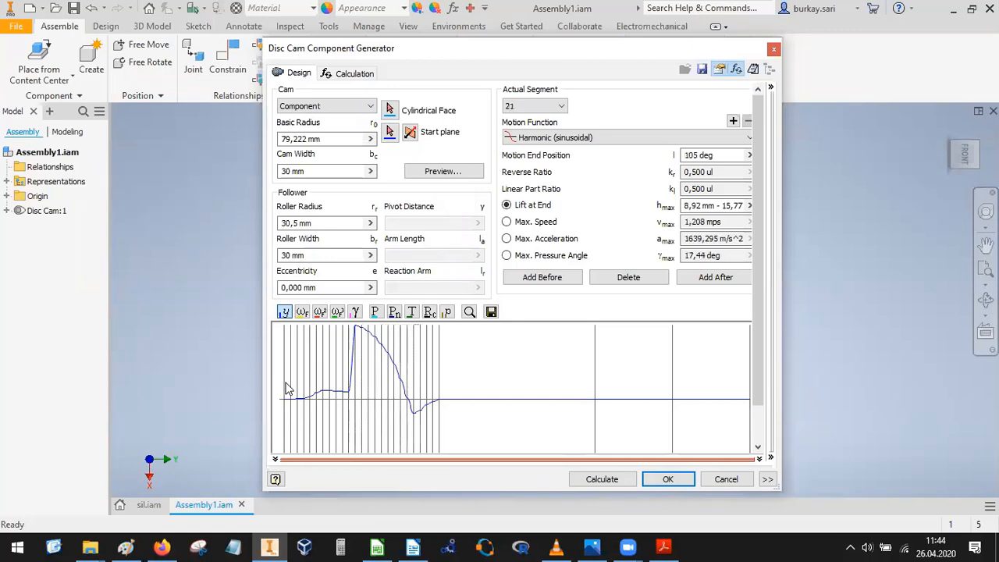
{"action": "key", "text": "Down"}
{"action": "key", "text": "Down"}
{"action": "key", "text": "Down"}
{"action": "key", "text": "Down"}
{"action": "key", "text": "Down"}
{"action": "key", "text": "Down"}
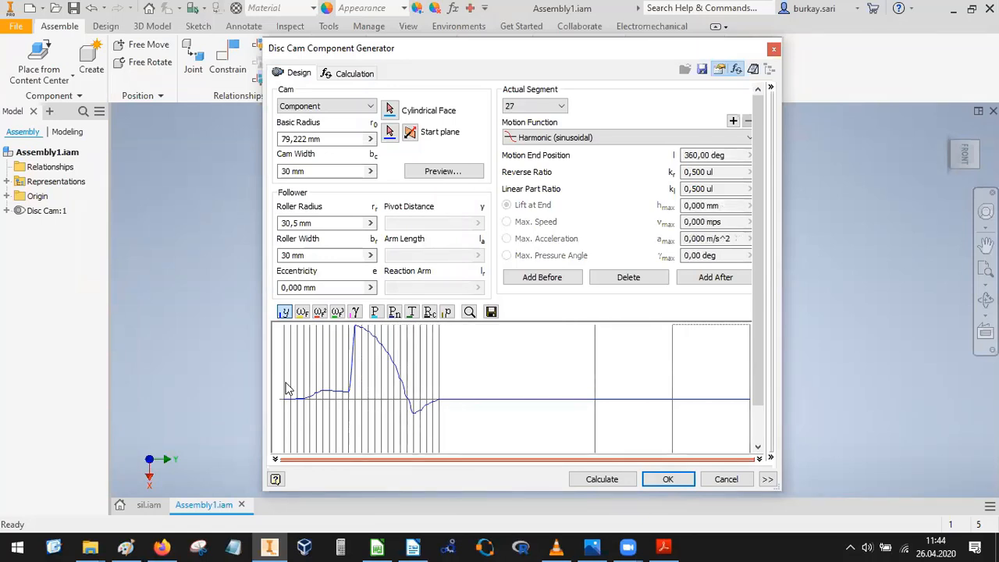
{"action": "key", "text": "Up"}
{"action": "key", "text": "Up"}
{"action": "key", "text": "Up"}
{"action": "key", "text": "Up"}
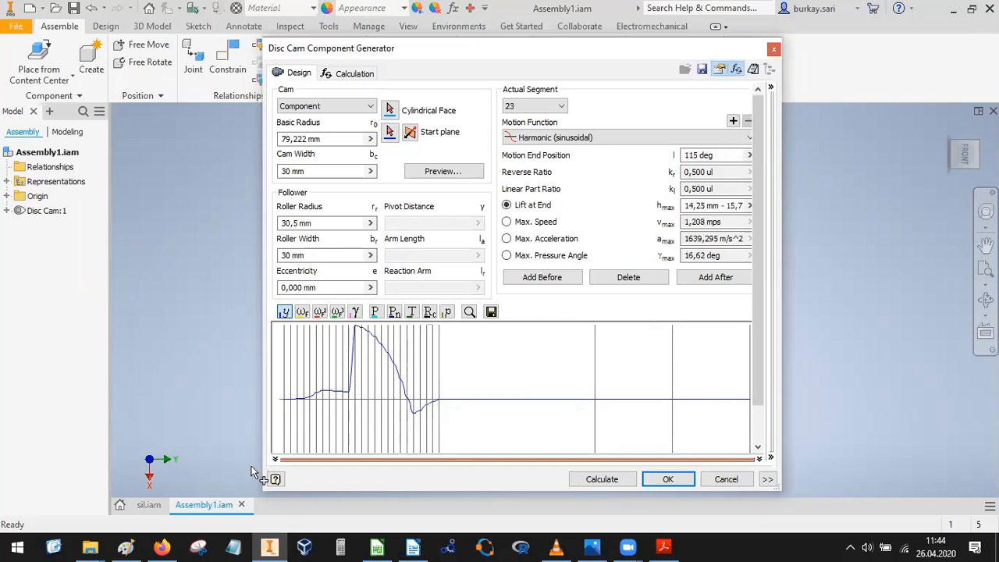
{"action": "left_click", "coordinate": [724, 479]}
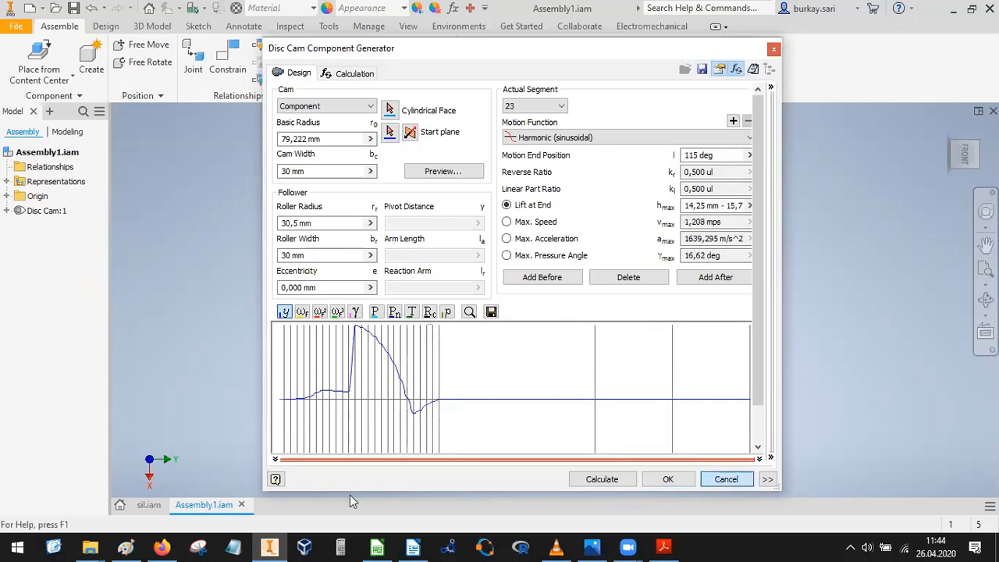
Switch to sil.iam and open its disc cam in the Design Accelerator for editing.
{"action": "left_click", "coordinate": [148, 504]}
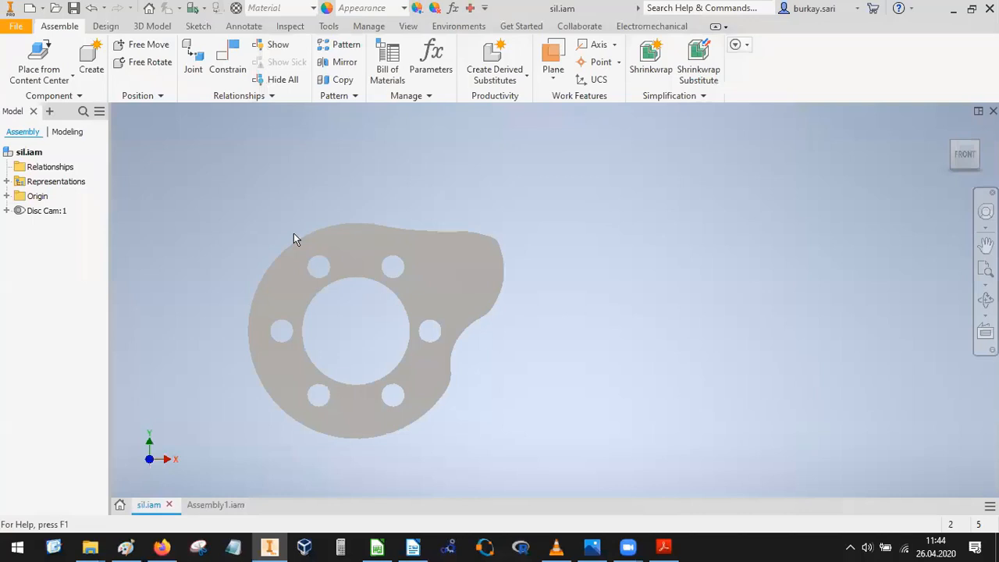
{"action": "left_click", "coordinate": [43, 211]}
{"action": "right_click", "coordinate": [43, 211]}
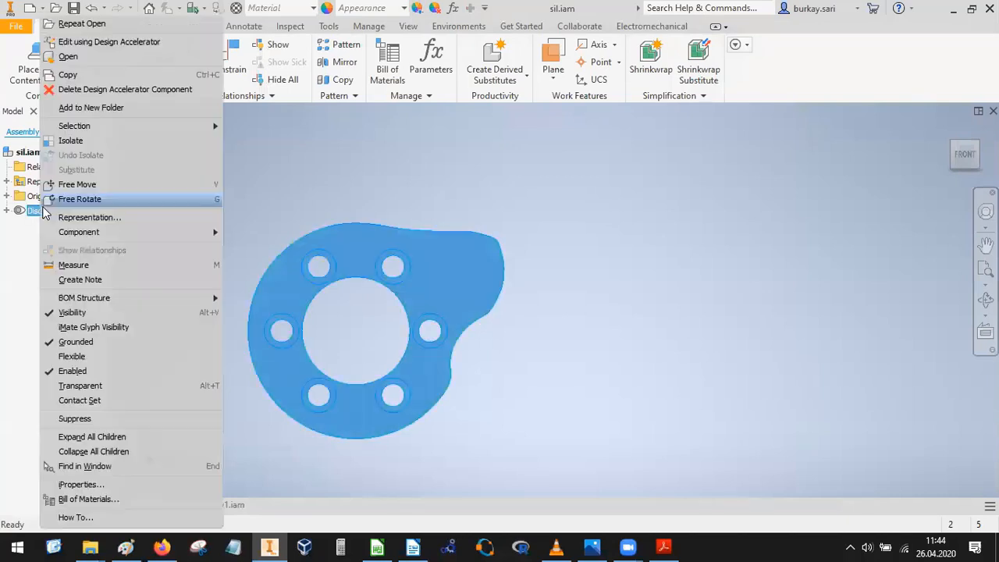
{"action": "left_click", "coordinate": [94, 42]}
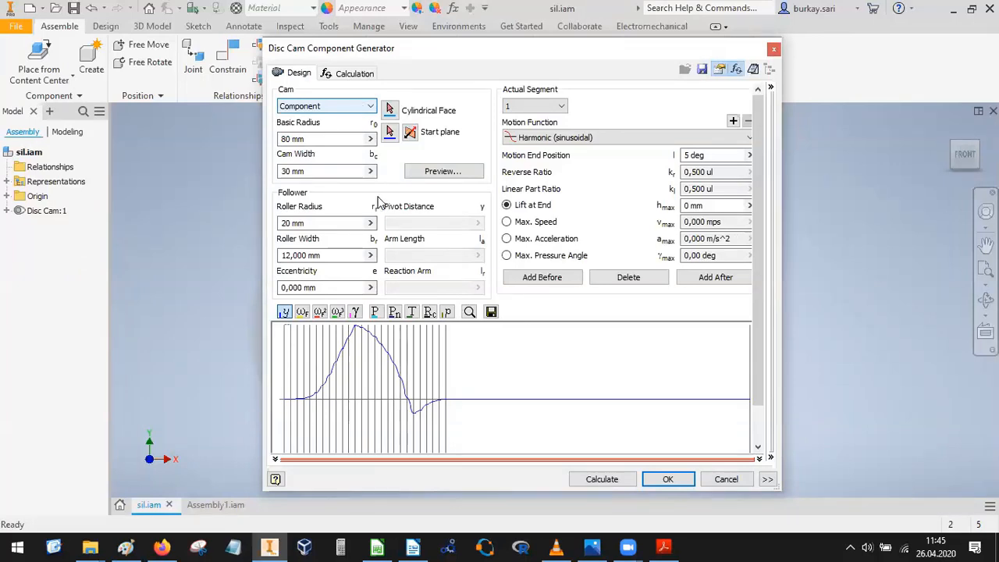
Examine the segment list and the lift at end of segments 1 and 2 in the sil.iam cam.
{"action": "left_click", "coordinate": [539, 106]}
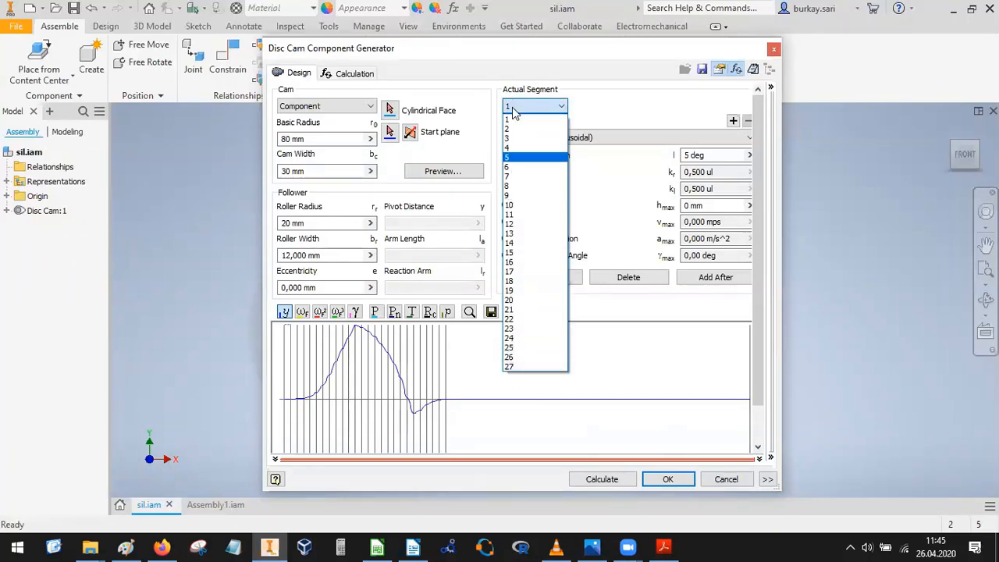
{"action": "left_click", "coordinate": [287, 383]}
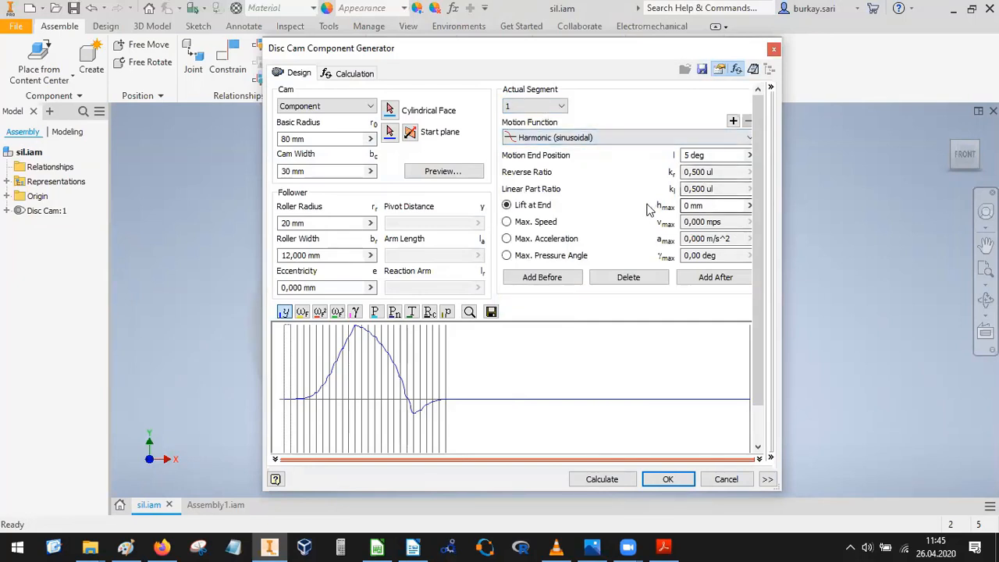
{"action": "left_click", "coordinate": [531, 109]}
{"action": "left_click", "coordinate": [518, 129]}
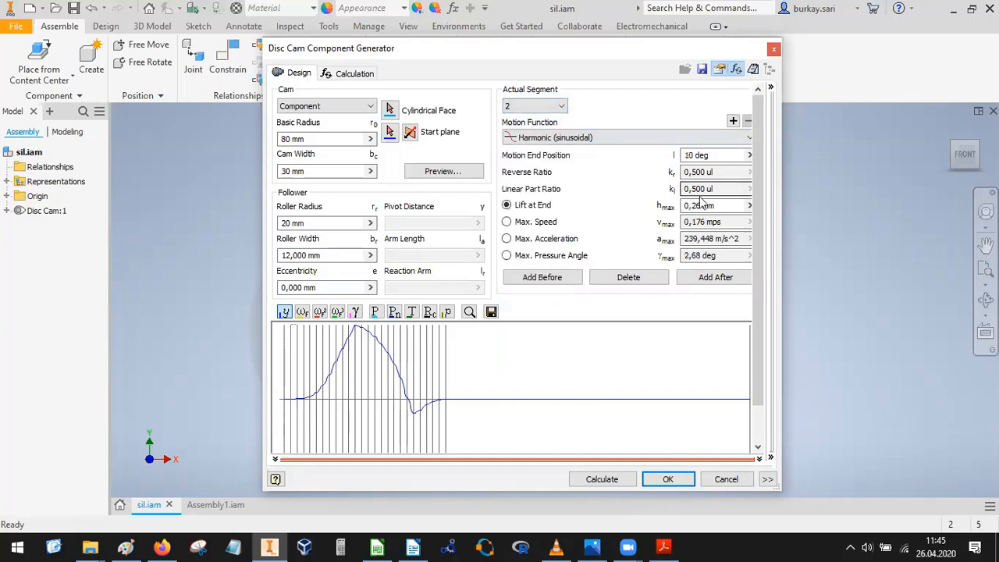
{"action": "left_click_drag", "start_coordinate": [721, 206], "coordinate": [672, 210]}
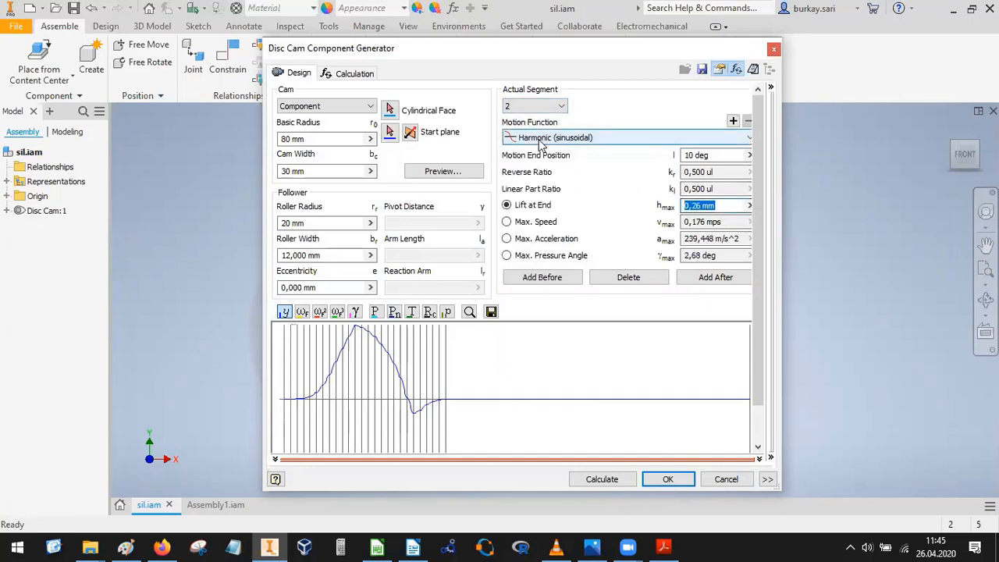
Examine the motion end position and lift at end of cam segments 3 to 11, along the rising part of the curve.
{"action": "left_click", "coordinate": [531, 107]}
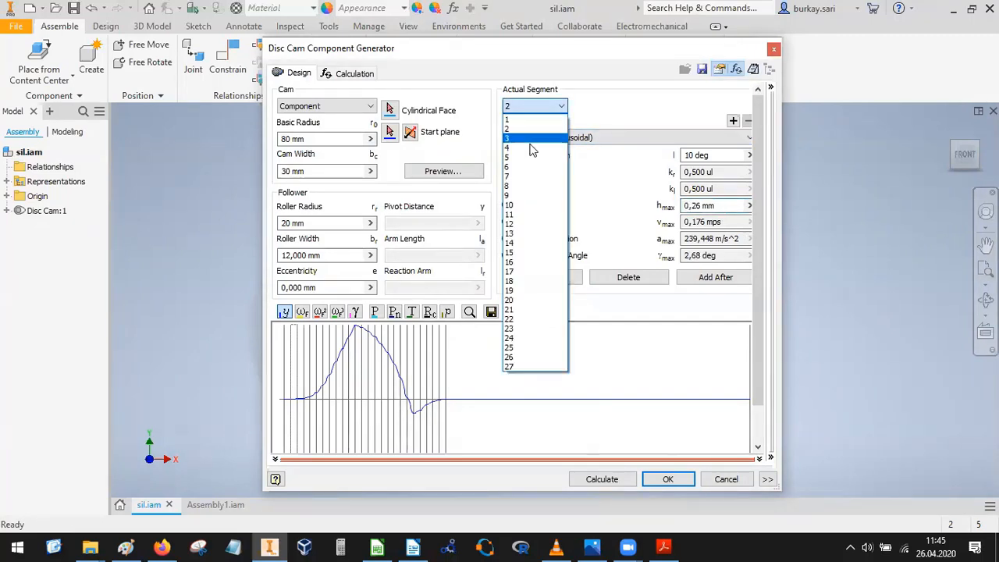
{"action": "left_click", "coordinate": [527, 146]}
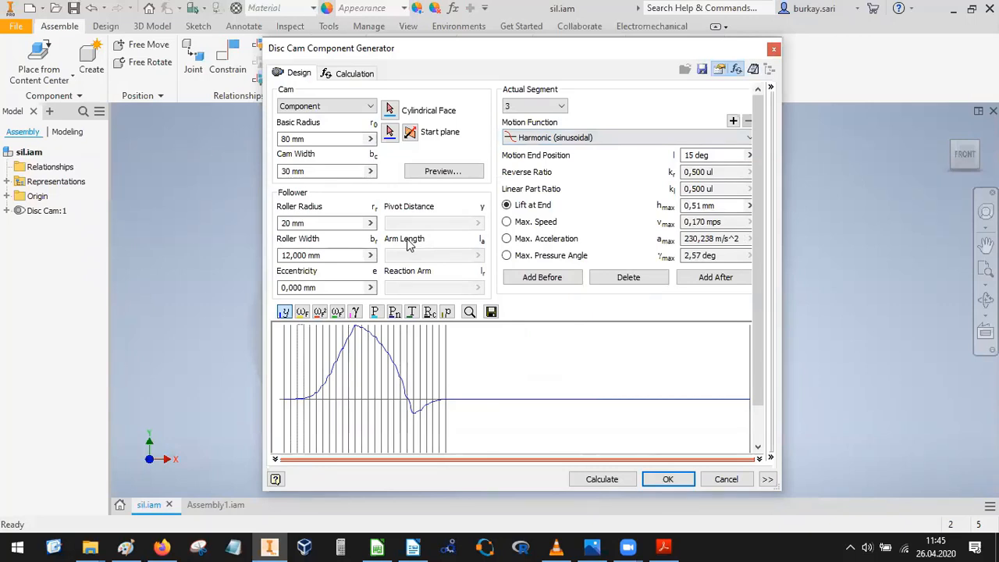
{"action": "key", "text": "Down"}
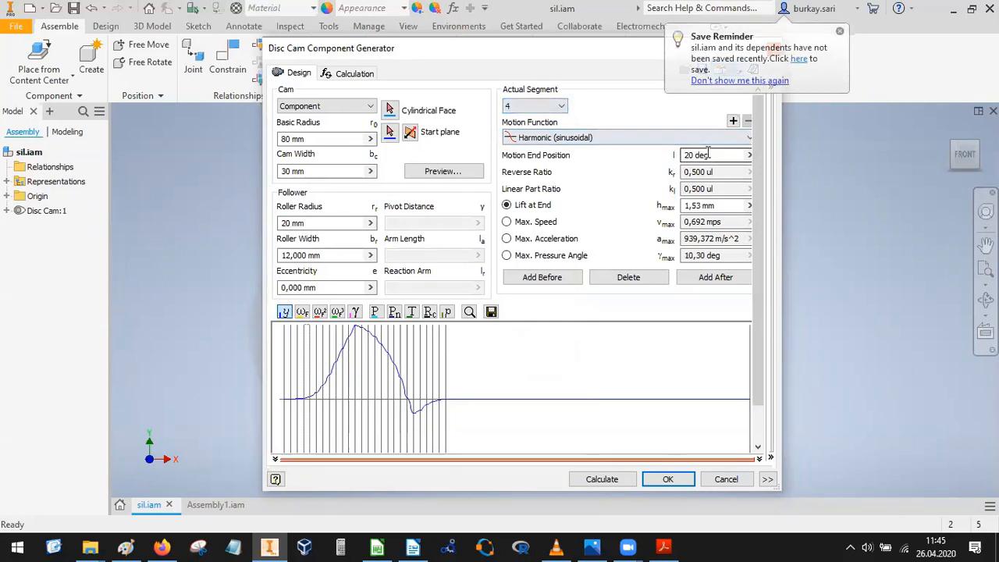
{"action": "left_click", "coordinate": [840, 33]}
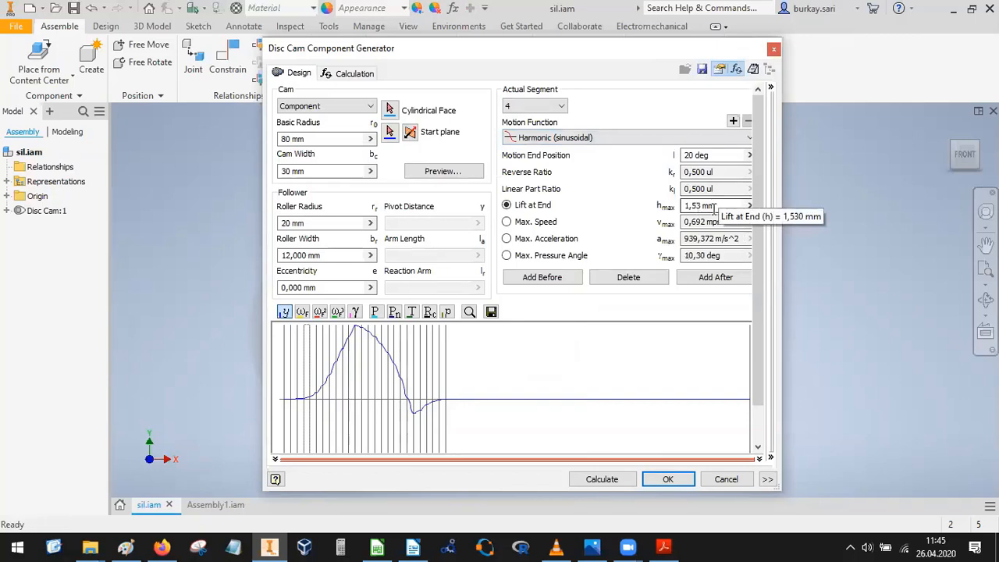
{"action": "left_click", "coordinate": [518, 106]}
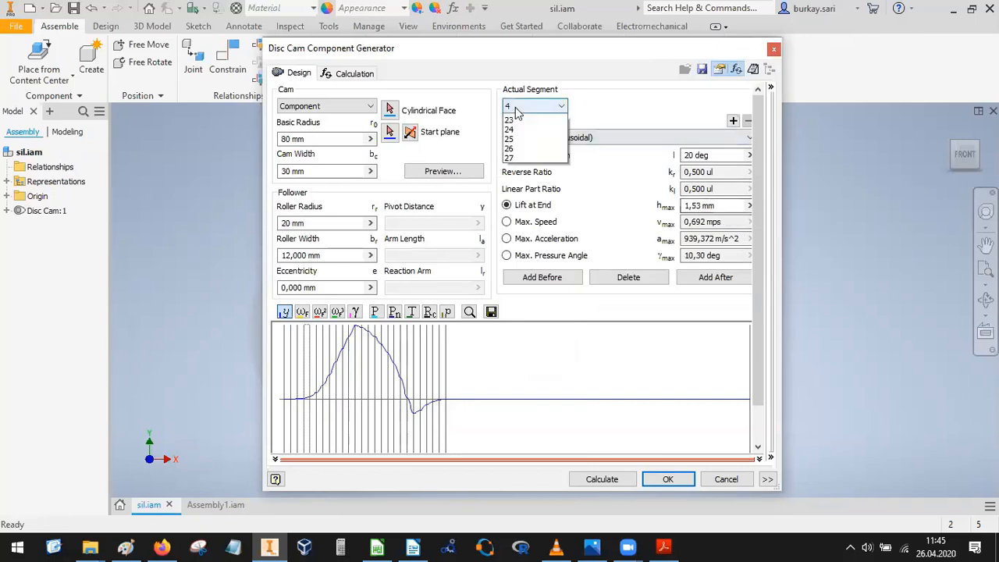
{"action": "left_click", "coordinate": [517, 156]}
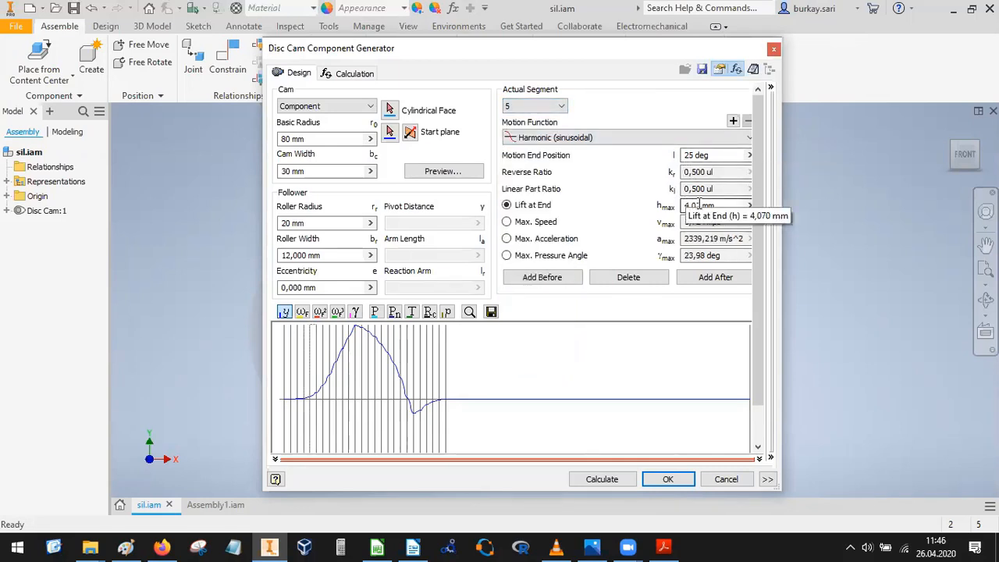
{"action": "left_click", "coordinate": [694, 155]}
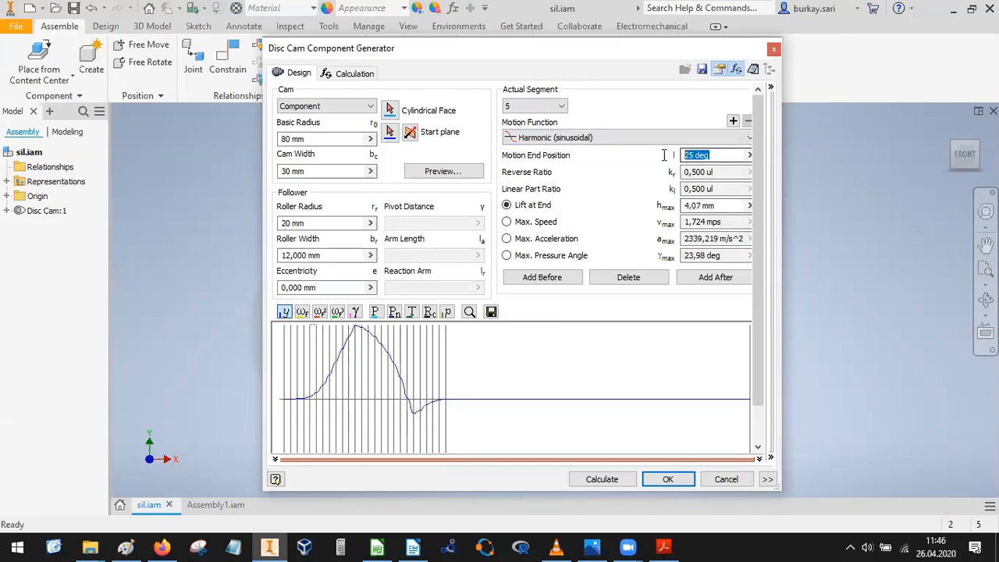
{"action": "left_click", "coordinate": [537, 106]}
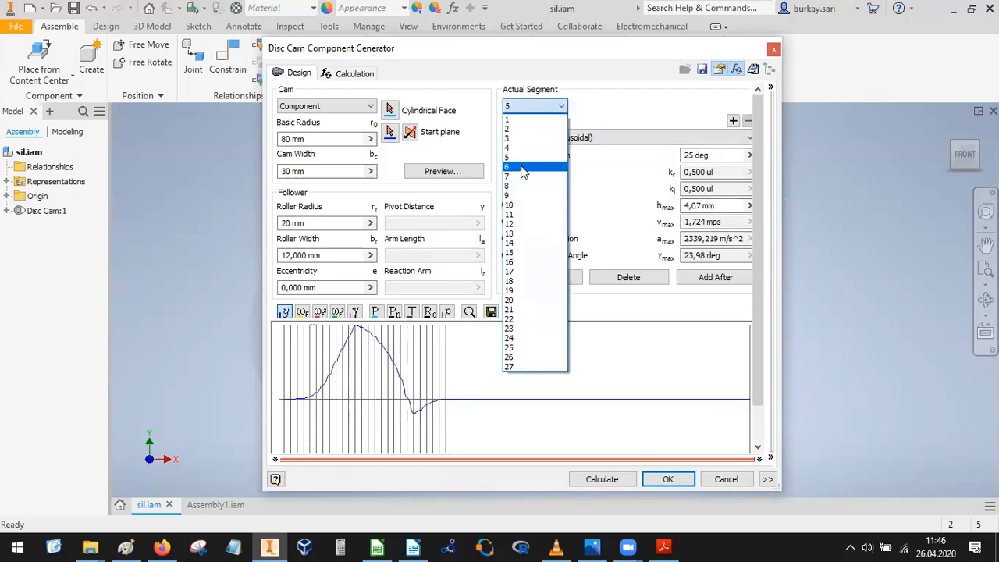
{"action": "left_click", "coordinate": [520, 173]}
{"action": "left_click", "coordinate": [687, 154]}
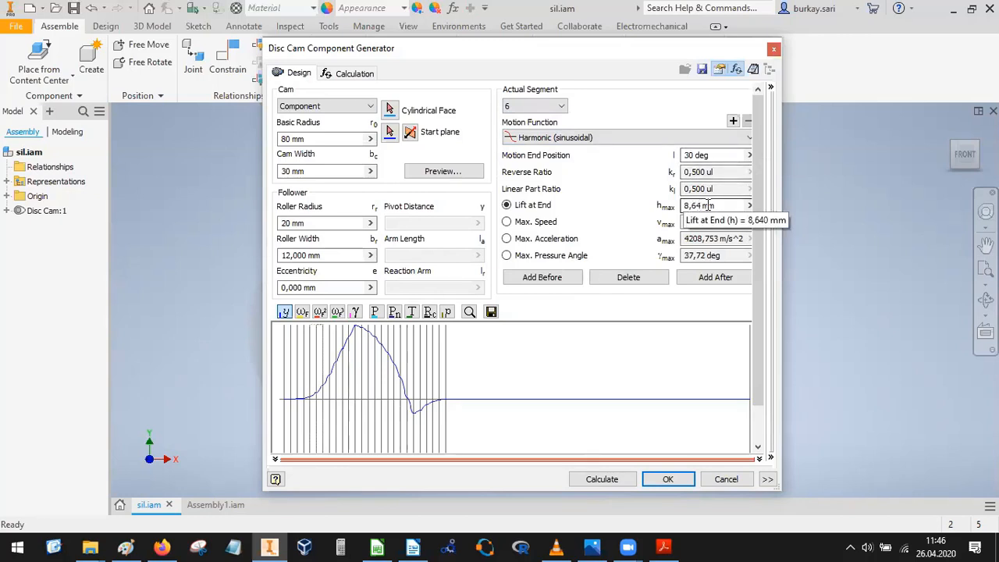
{"action": "left_click", "coordinate": [535, 106]}
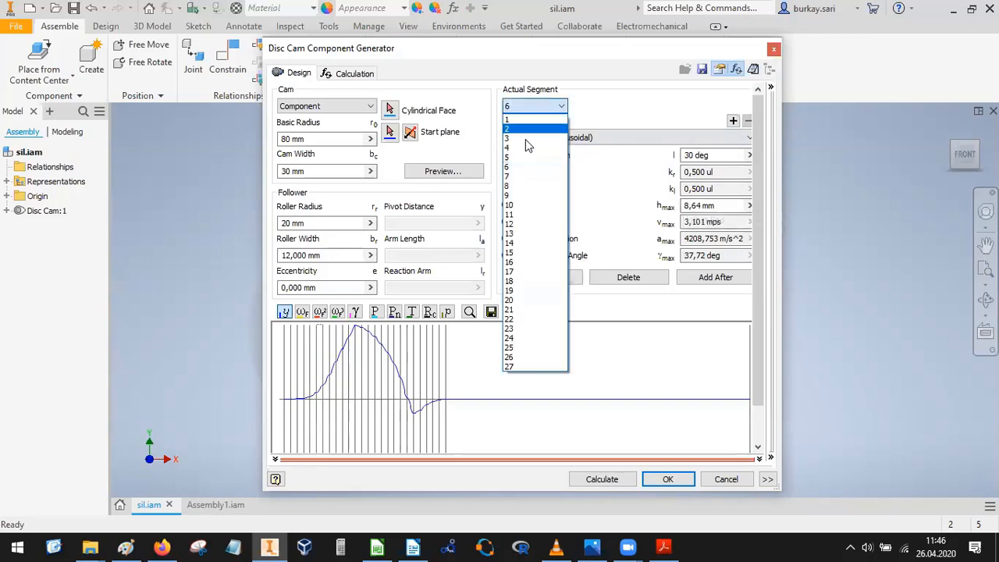
{"action": "left_click", "coordinate": [521, 180]}
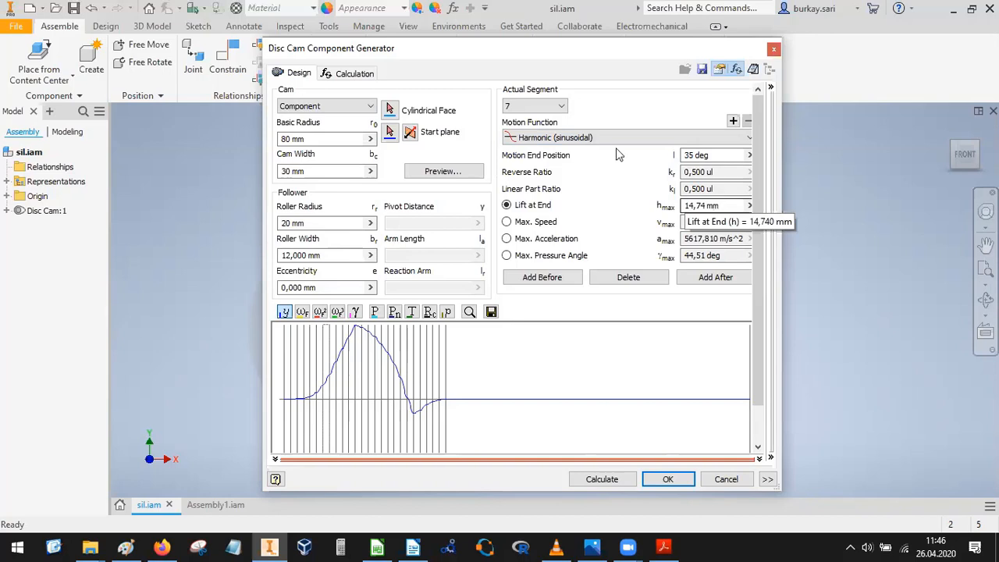
{"action": "left_click", "coordinate": [535, 108]}
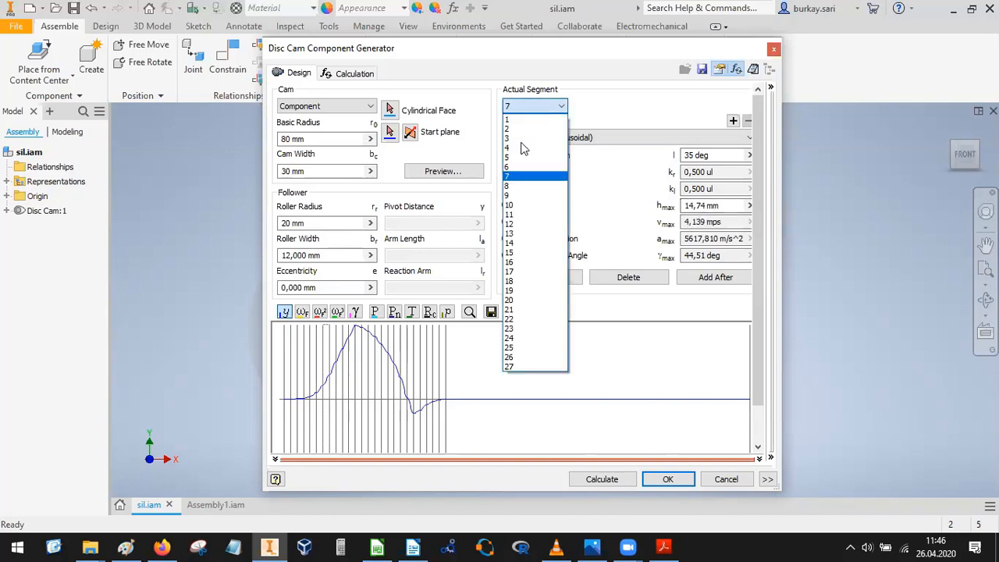
{"action": "left_click", "coordinate": [515, 187]}
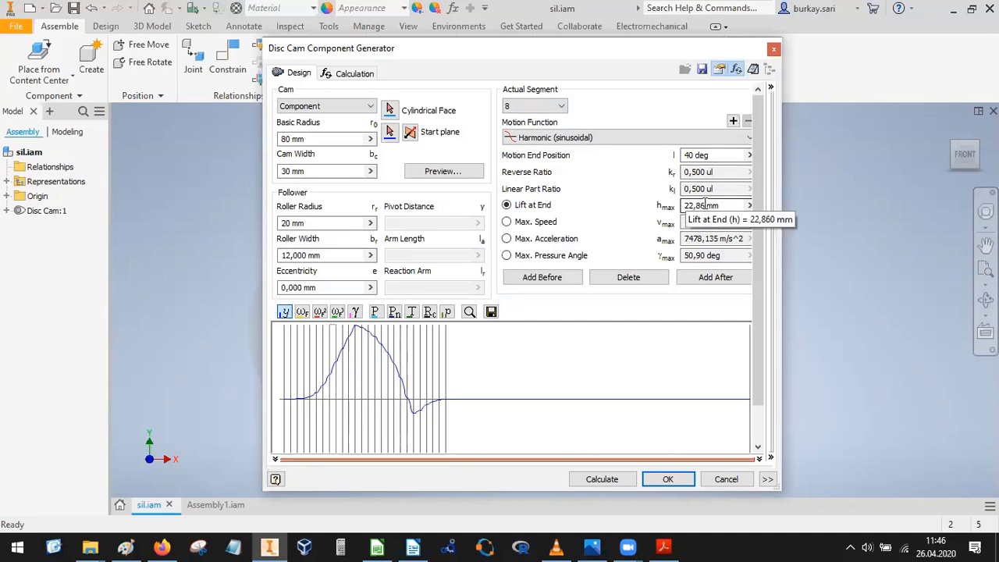
{"action": "left_click", "coordinate": [522, 106]}
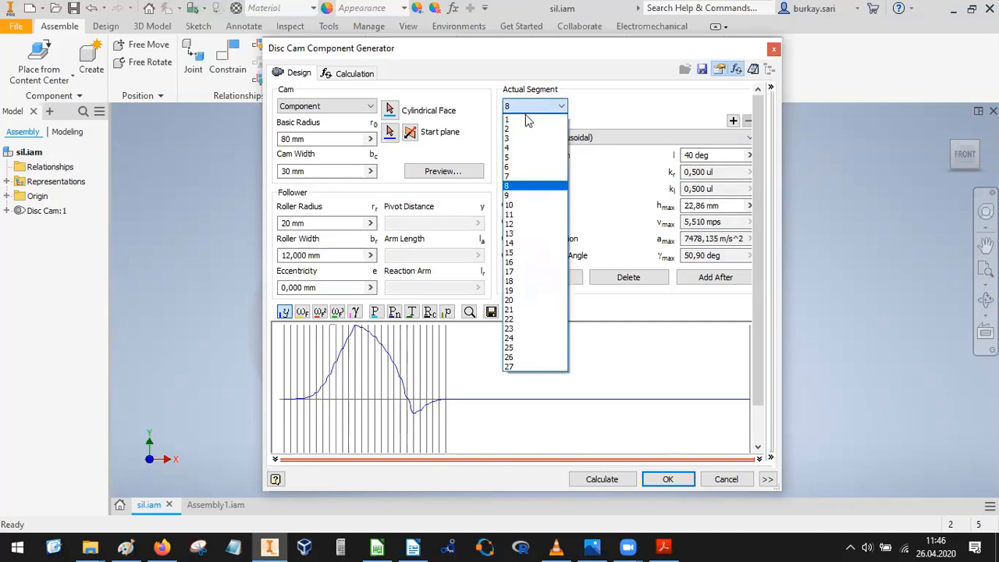
{"action": "left_click", "coordinate": [516, 196]}
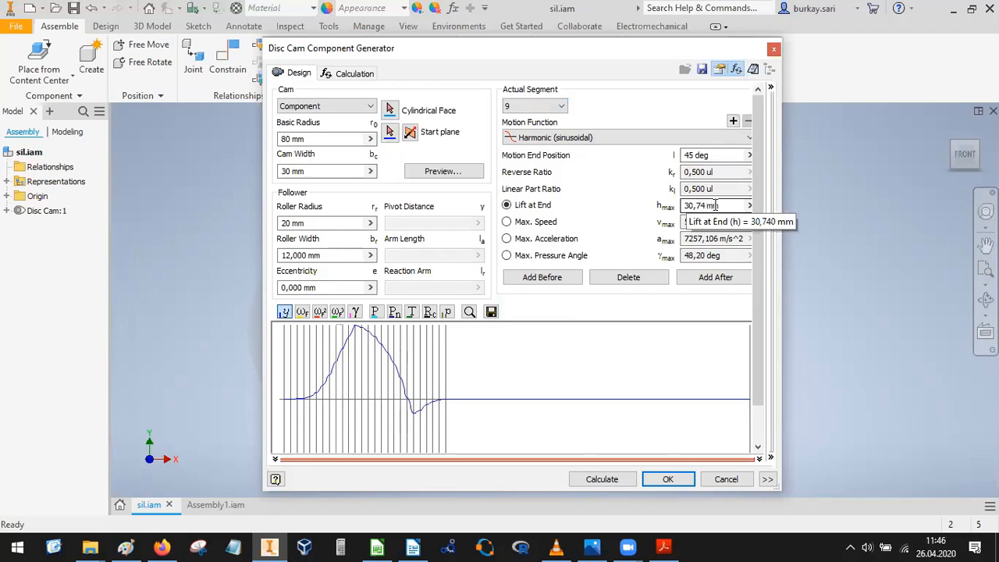
{"action": "left_click", "coordinate": [527, 108]}
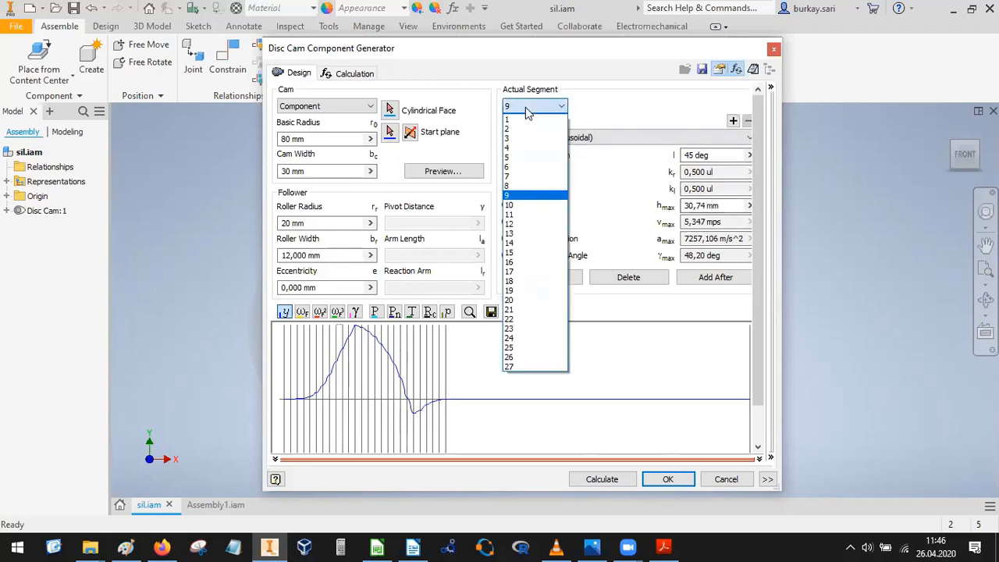
{"action": "left_click", "coordinate": [523, 205]}
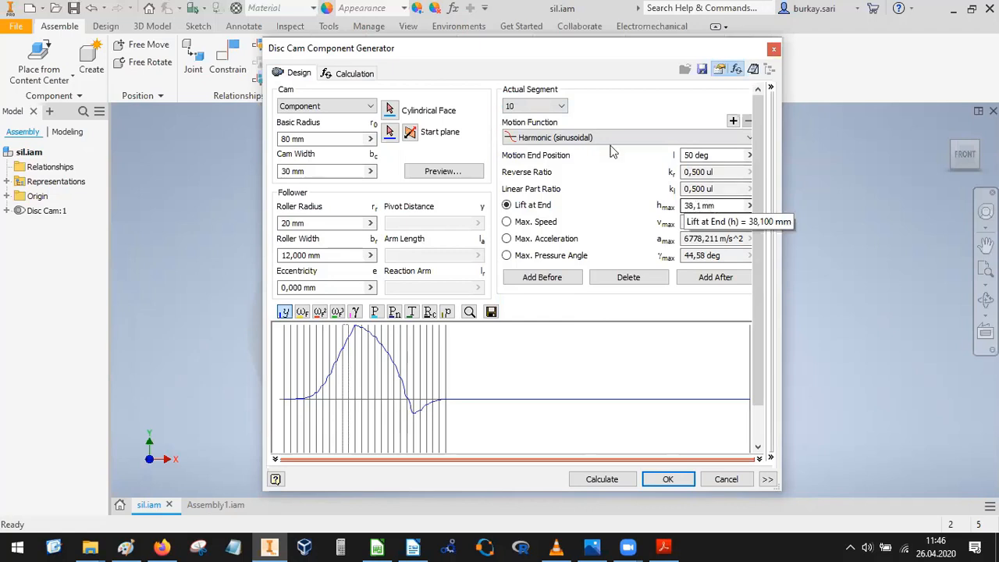
{"action": "left_click", "coordinate": [512, 105]}
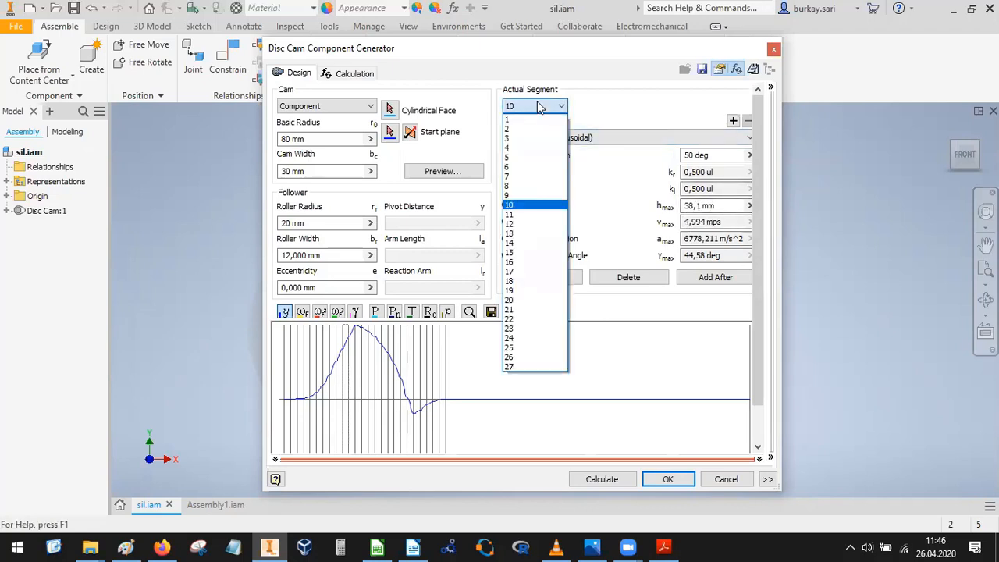
{"action": "left_click", "coordinate": [523, 217]}
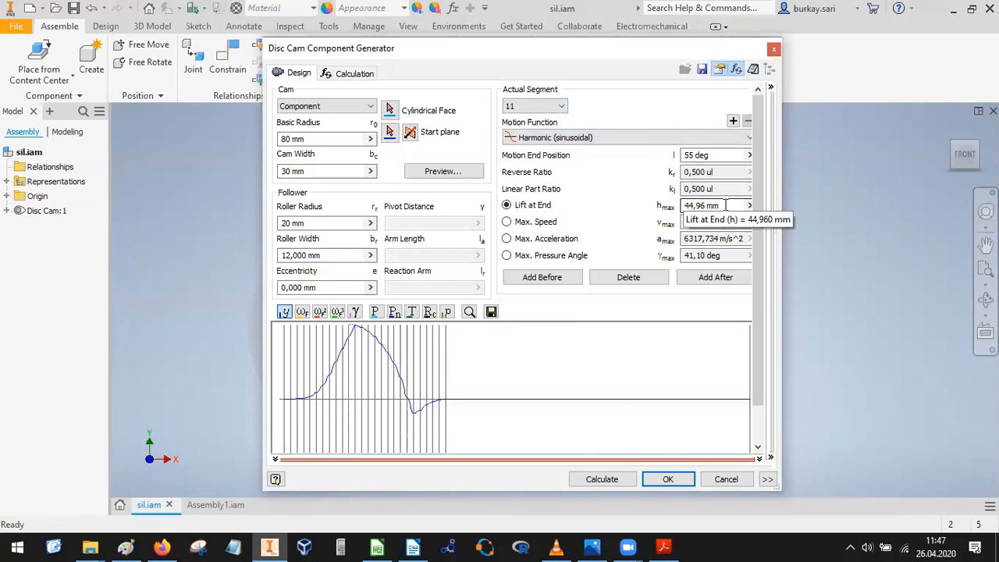
Examine the motion end position and lift at end of cam segments 12 to 19, along the falling part of the curve.
{"action": "left_click", "coordinate": [547, 106]}
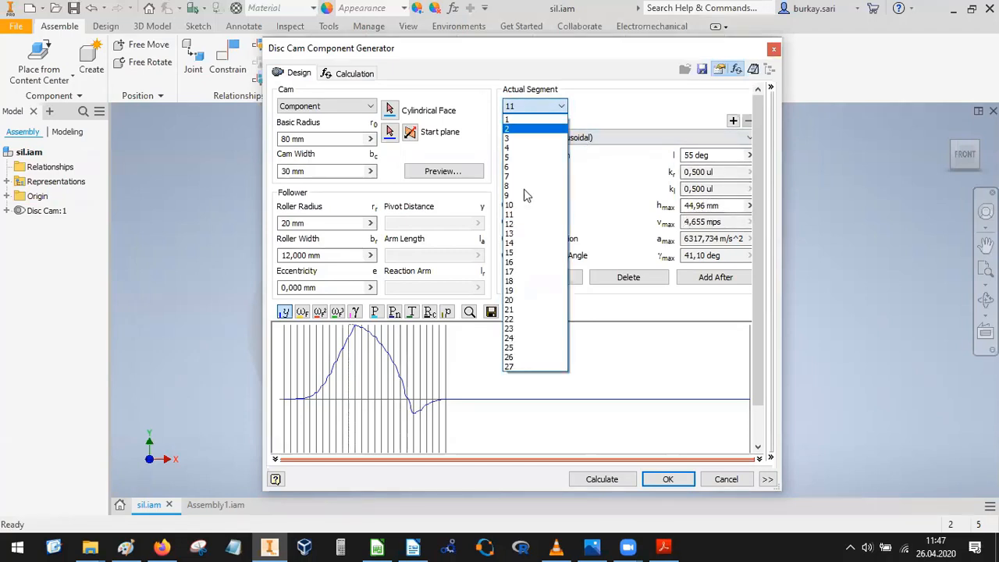
{"action": "left_click", "coordinate": [521, 224]}
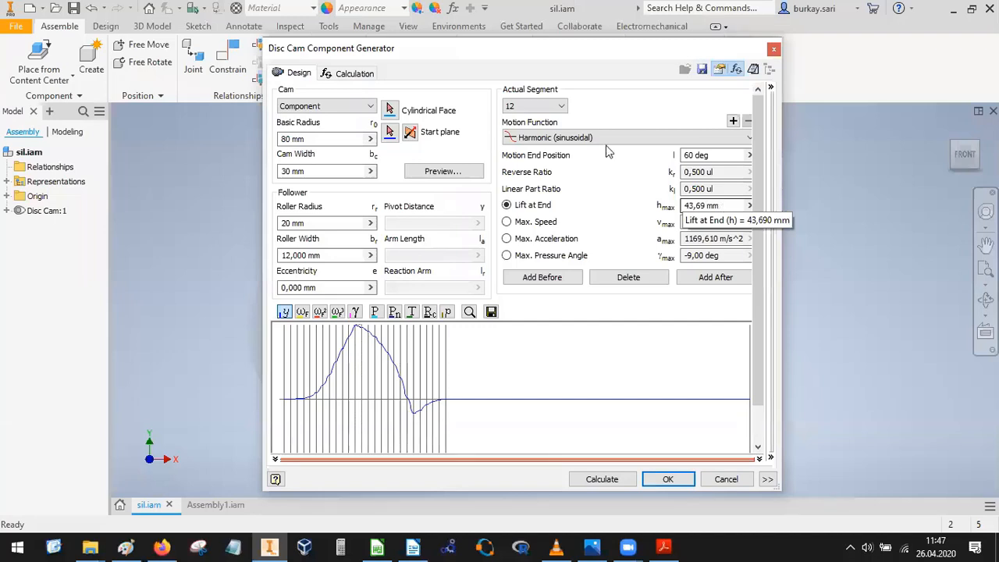
{"action": "left_click", "coordinate": [546, 106]}
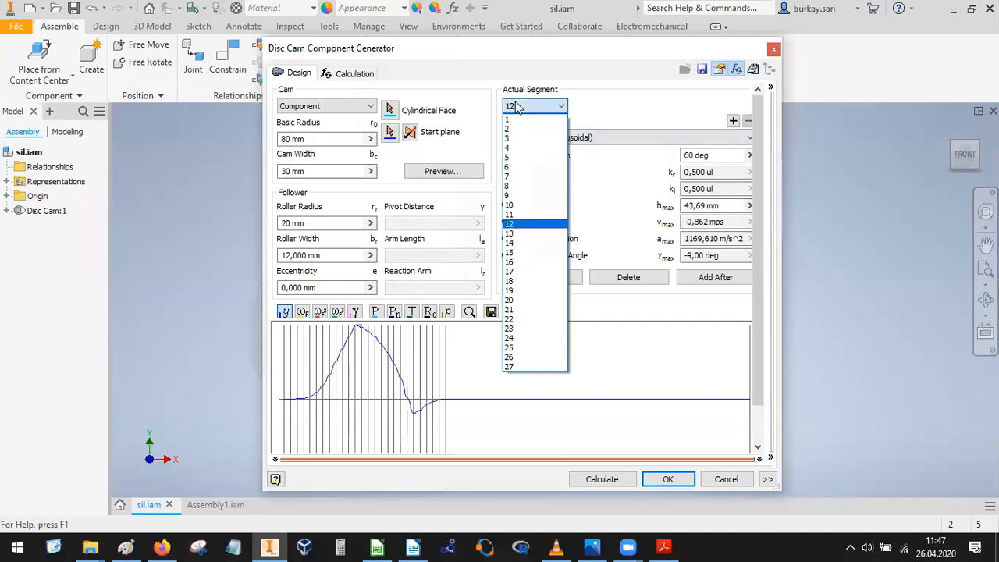
{"action": "left_click", "coordinate": [519, 234]}
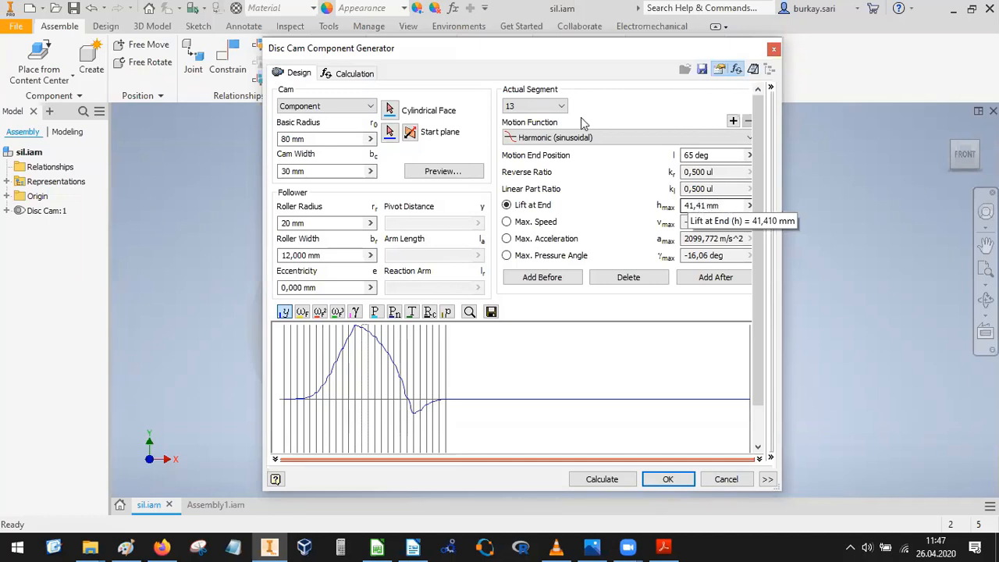
{"action": "left_click", "coordinate": [521, 109]}
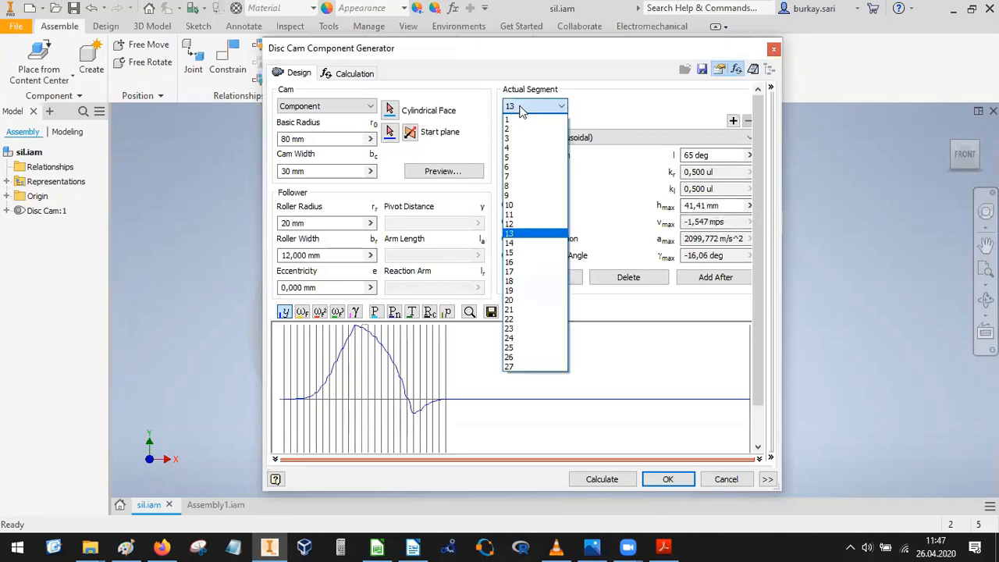
{"action": "left_click", "coordinate": [519, 243]}
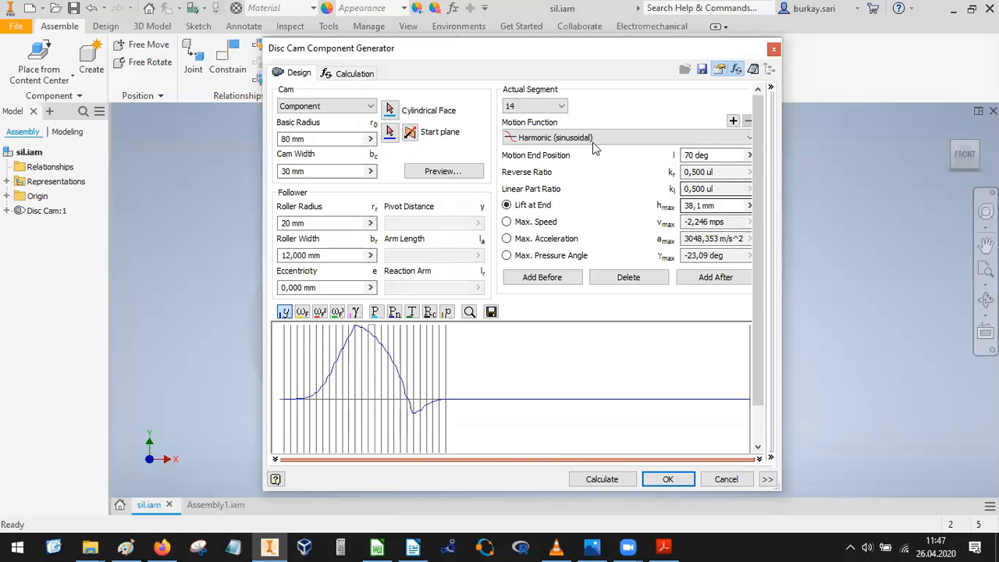
{"action": "left_click", "coordinate": [521, 108]}
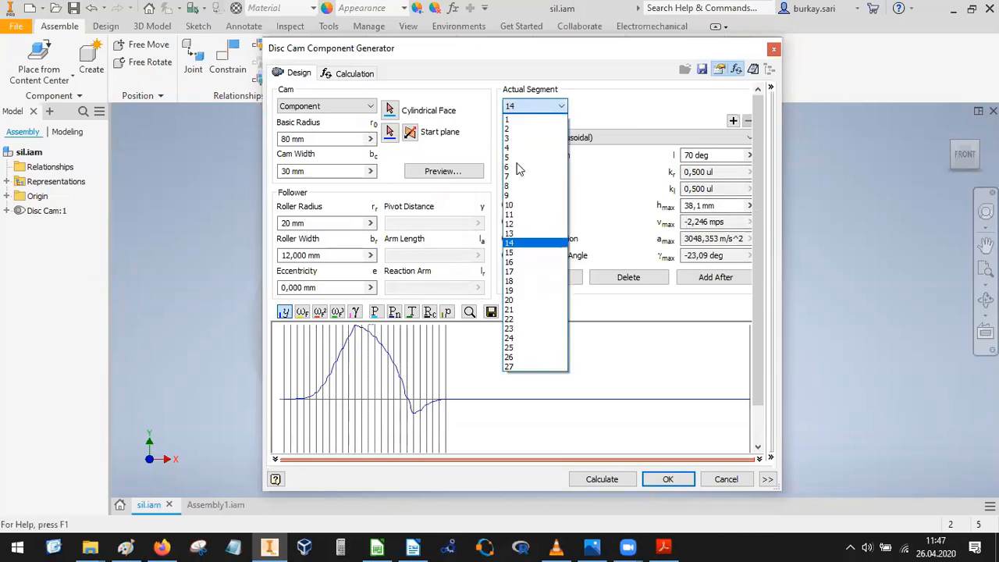
{"action": "left_click", "coordinate": [521, 252]}
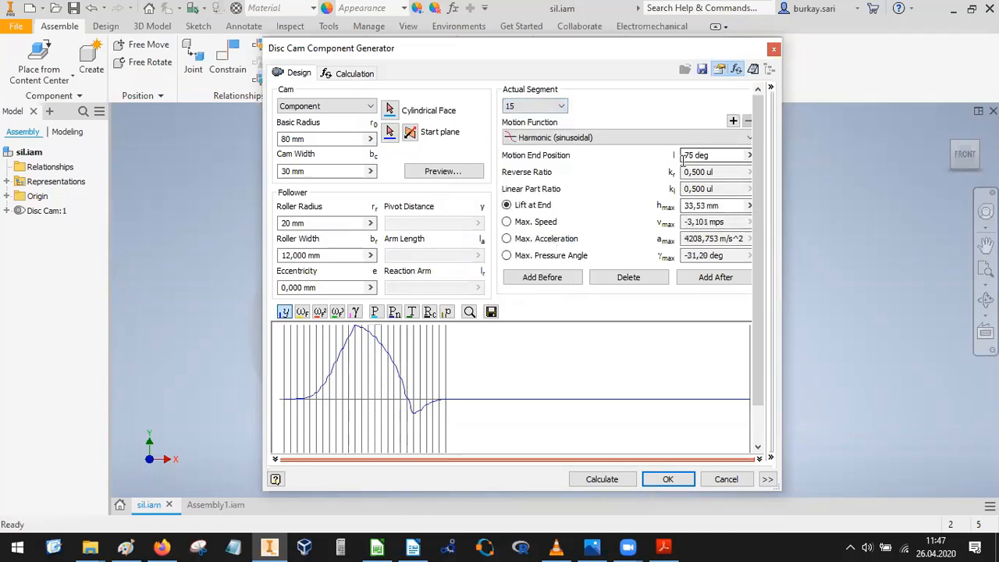
{"action": "left_click", "coordinate": [683, 155]}
{"action": "key", "text": "Delete"}
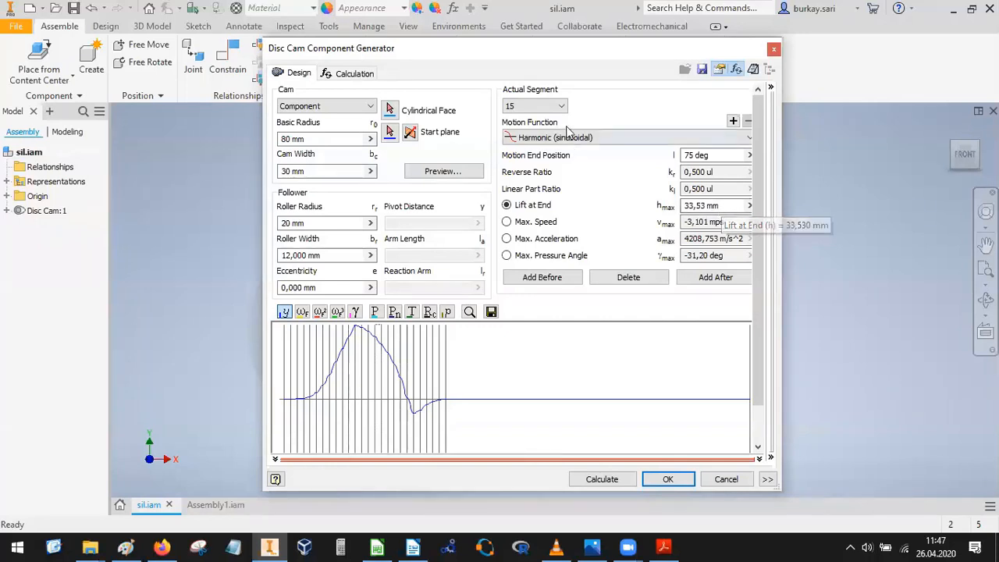
{"action": "left_click", "coordinate": [546, 106]}
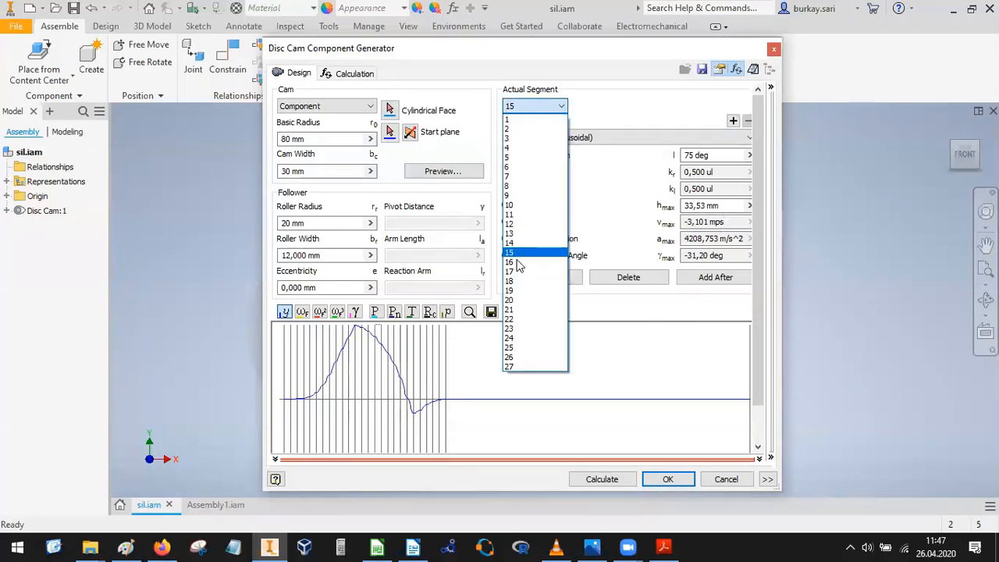
{"action": "left_click", "coordinate": [524, 261]}
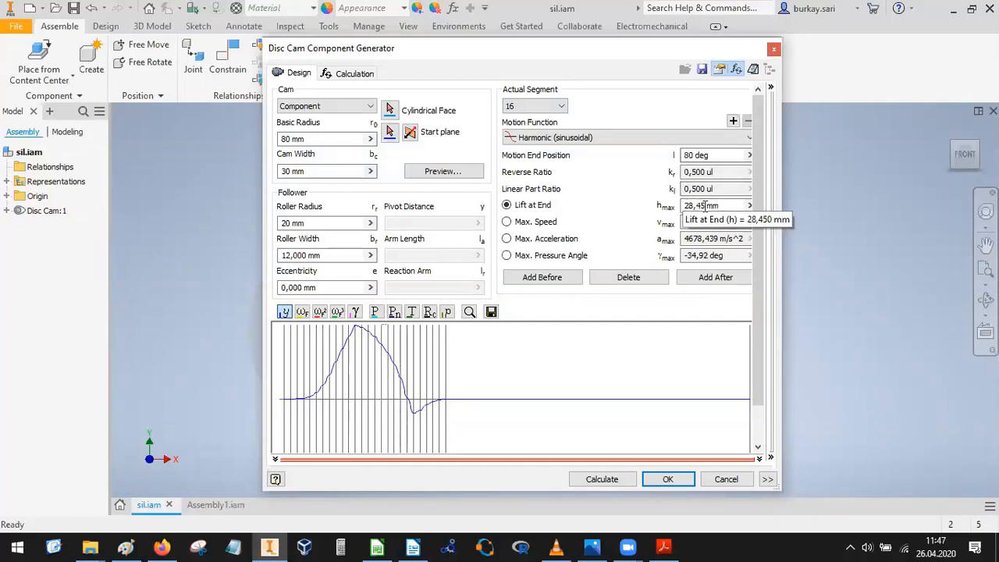
{"action": "left_click", "coordinate": [520, 107]}
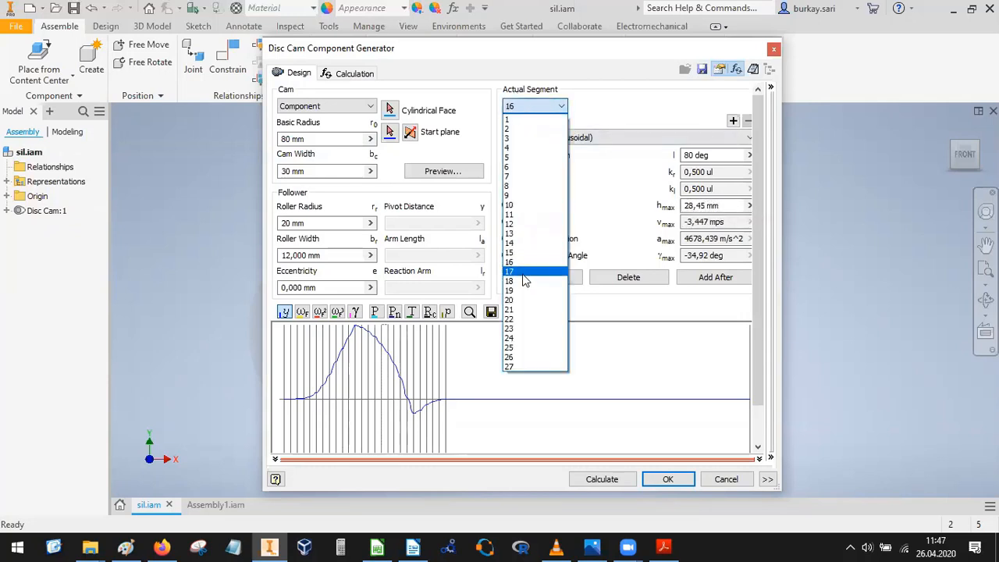
{"action": "left_click", "coordinate": [524, 278]}
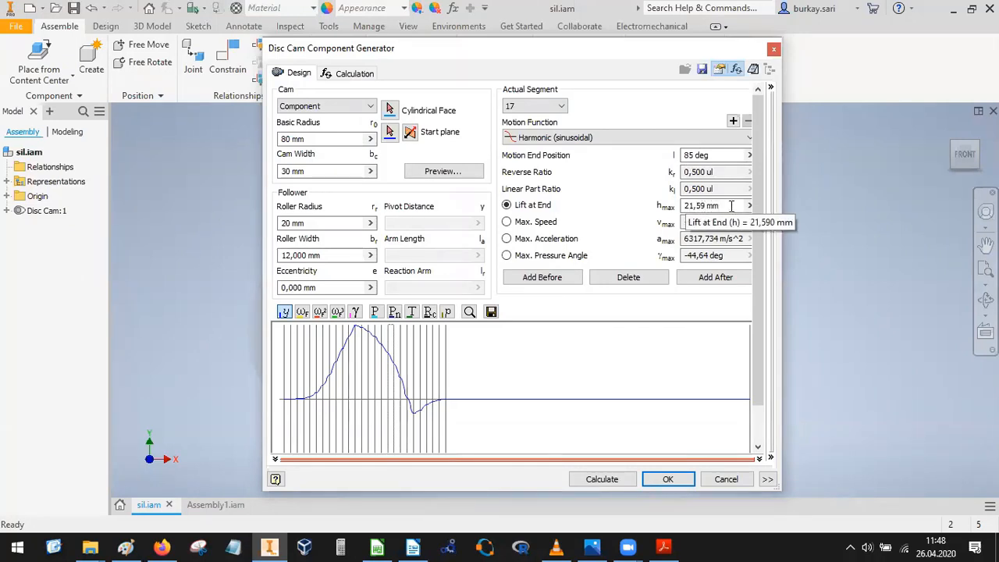
{"action": "left_click", "coordinate": [551, 107]}
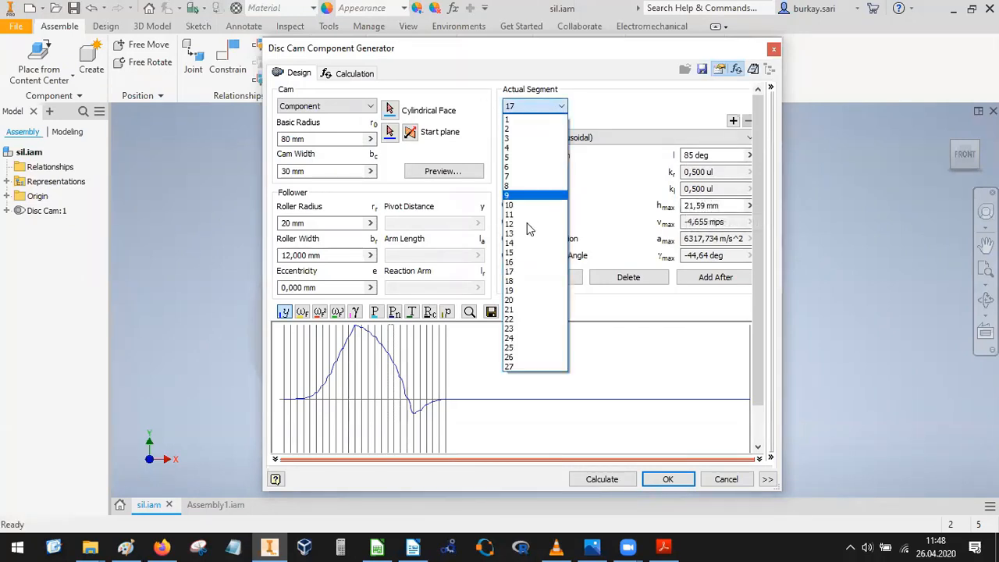
{"action": "left_click", "coordinate": [518, 282]}
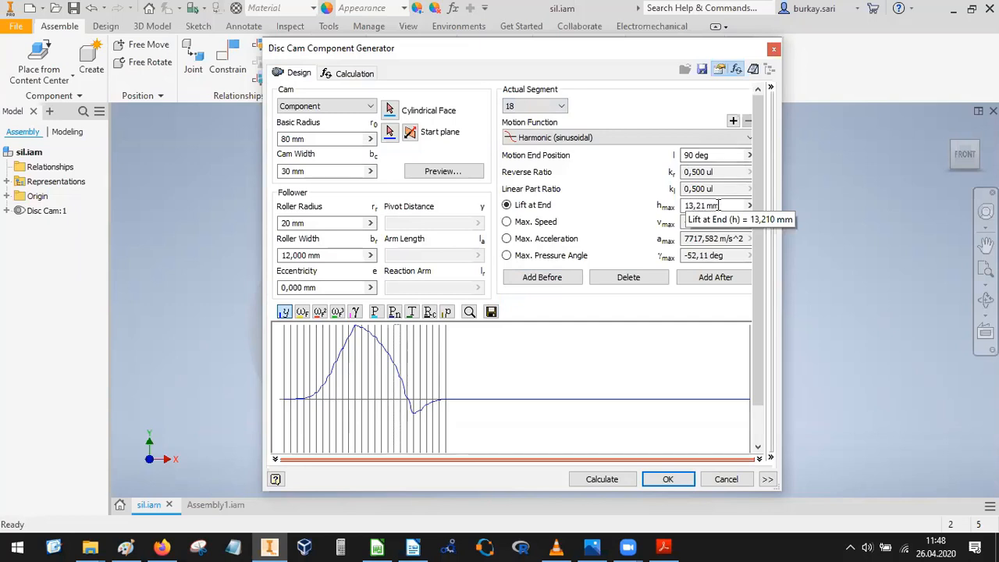
{"action": "left_click", "coordinate": [551, 107]}
{"action": "left_click", "coordinate": [525, 290]}
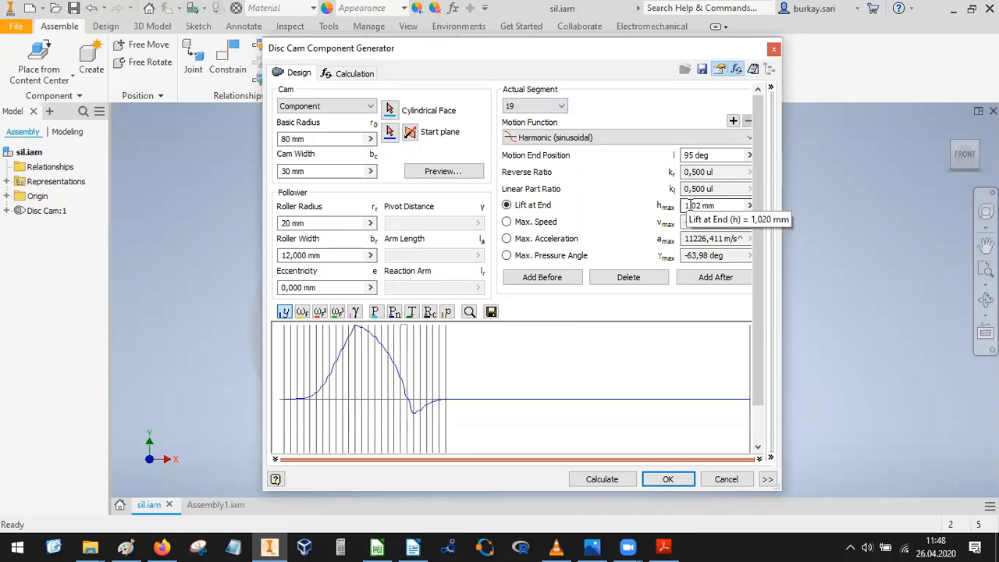
Examine the motion end position and lift at end of cam segments 20 to 24, along the dip below zero lift.
{"action": "left_click", "coordinate": [514, 106]}
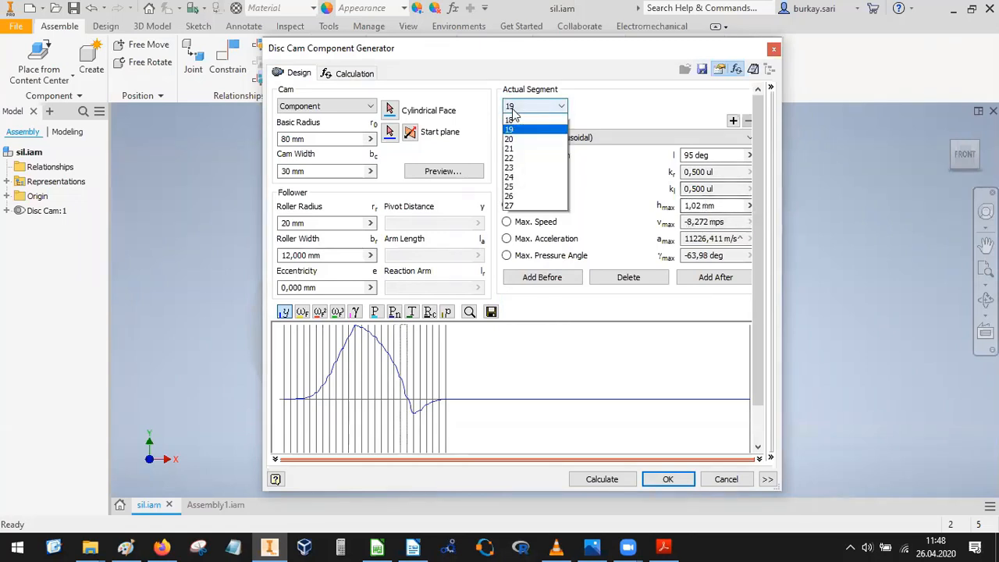
{"action": "left_click", "coordinate": [530, 300]}
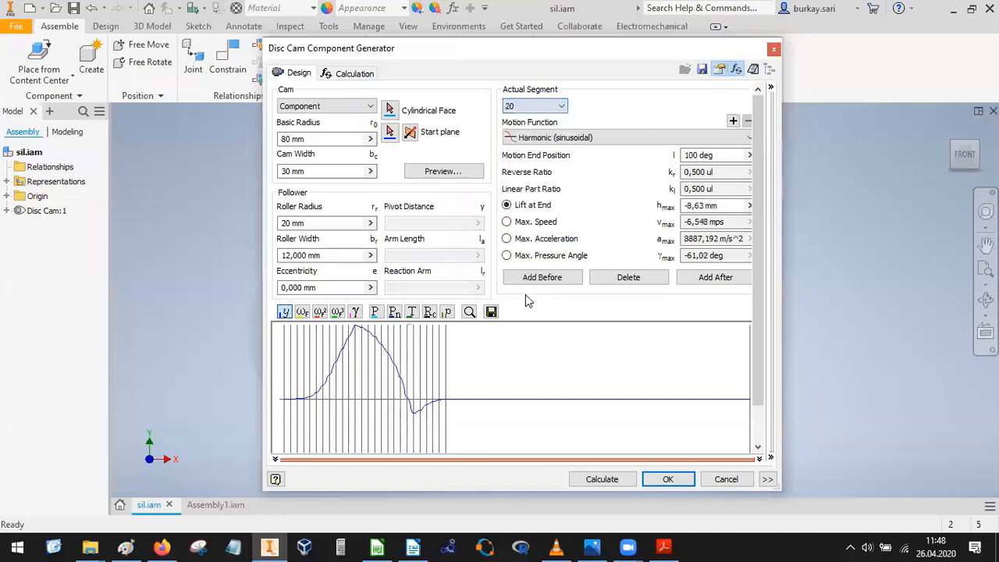
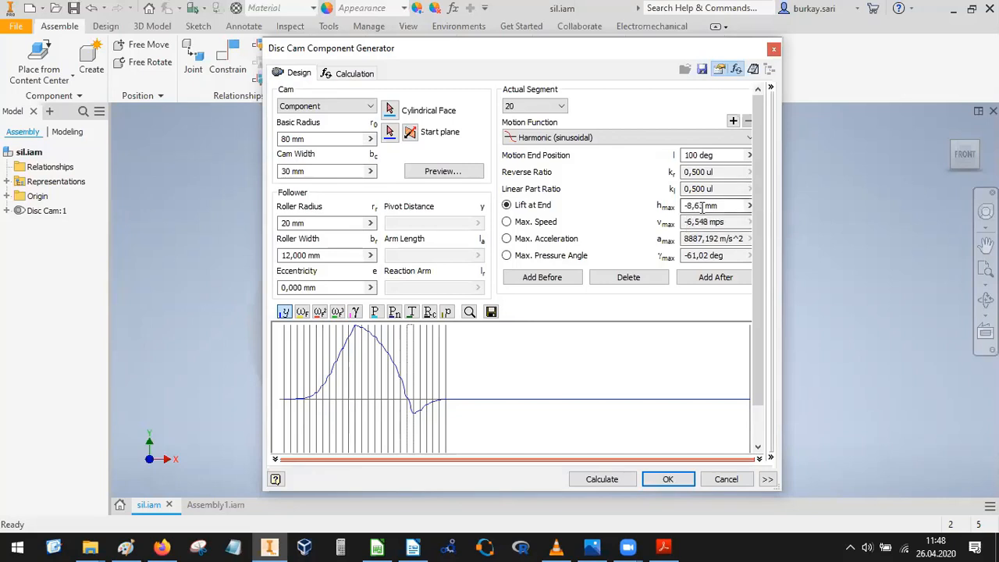
{"action": "left_click", "coordinate": [517, 106]}
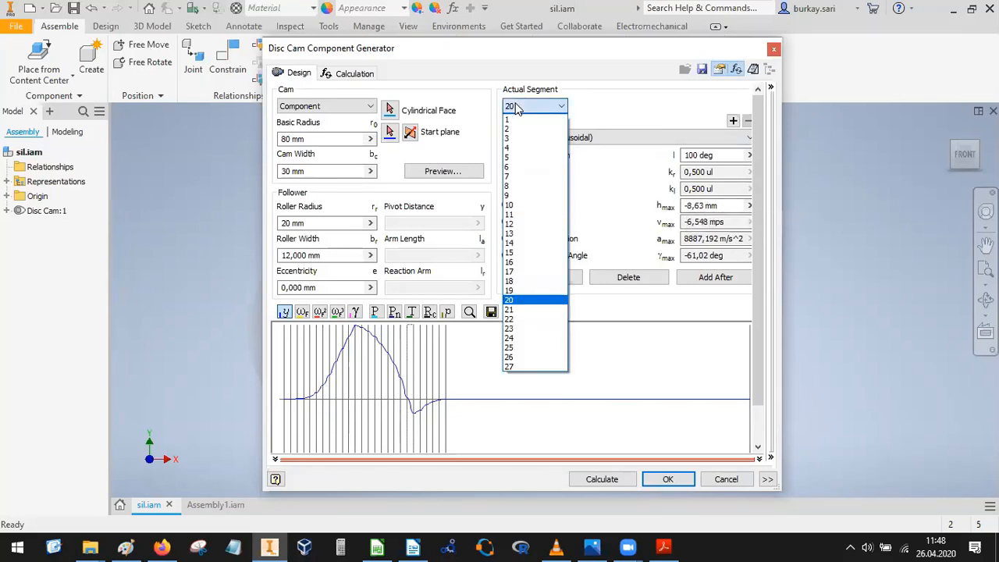
{"action": "left_click", "coordinate": [685, 207]}
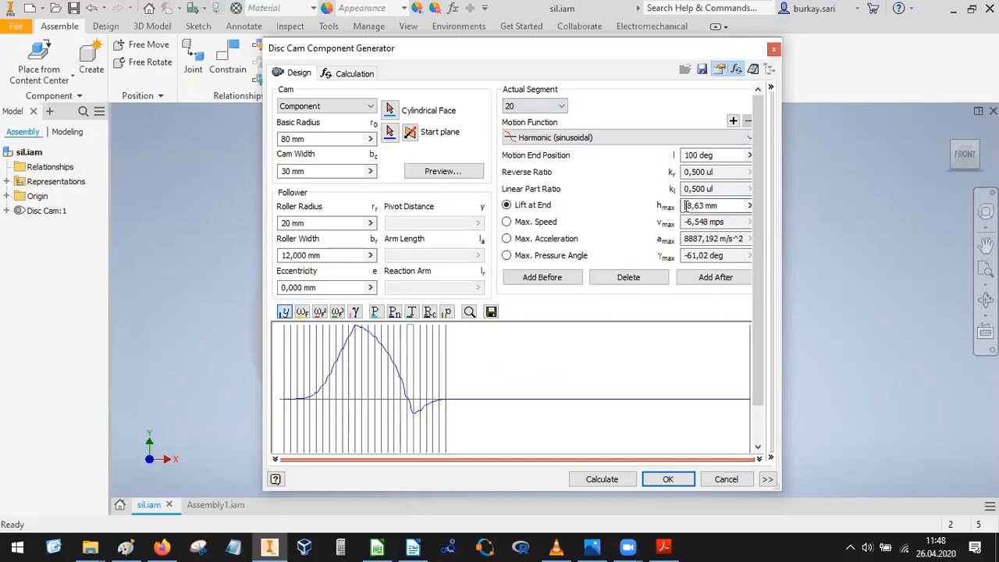
{"action": "left_click", "coordinate": [531, 114]}
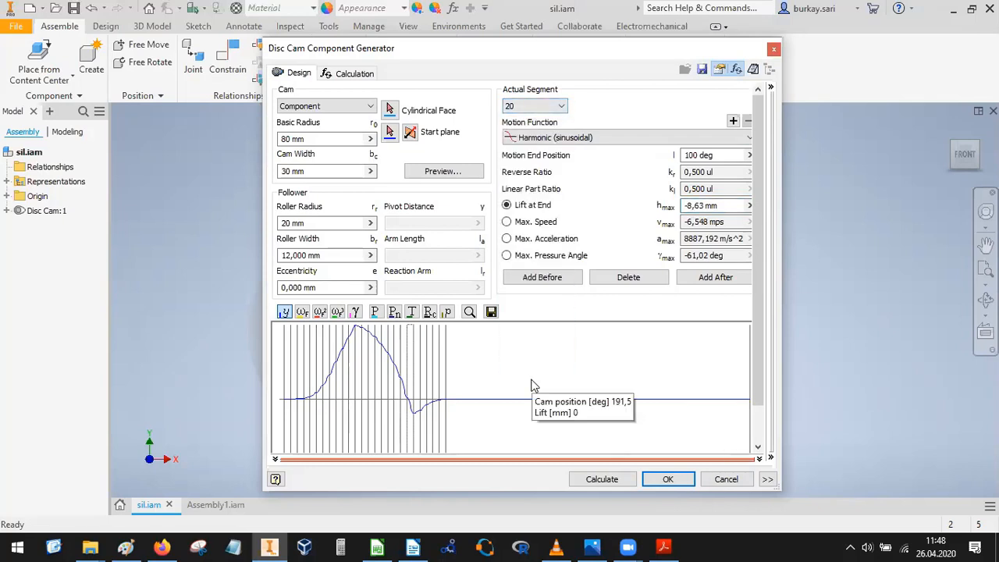
{"action": "left_click", "coordinate": [534, 106]}
{"action": "left_click", "coordinate": [517, 310]}
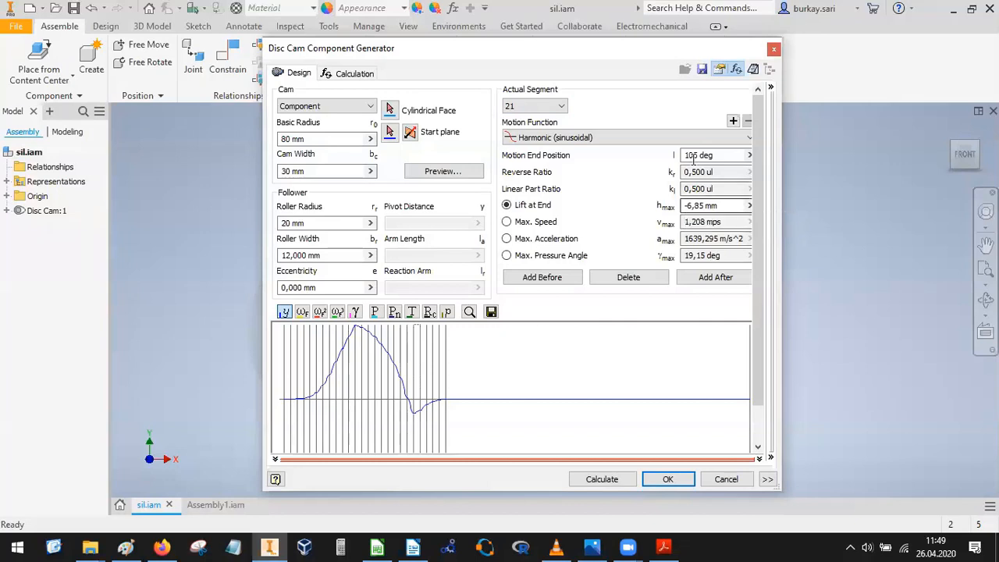
{"action": "left_click_drag", "start_coordinate": [712, 155], "coordinate": [673, 160]}
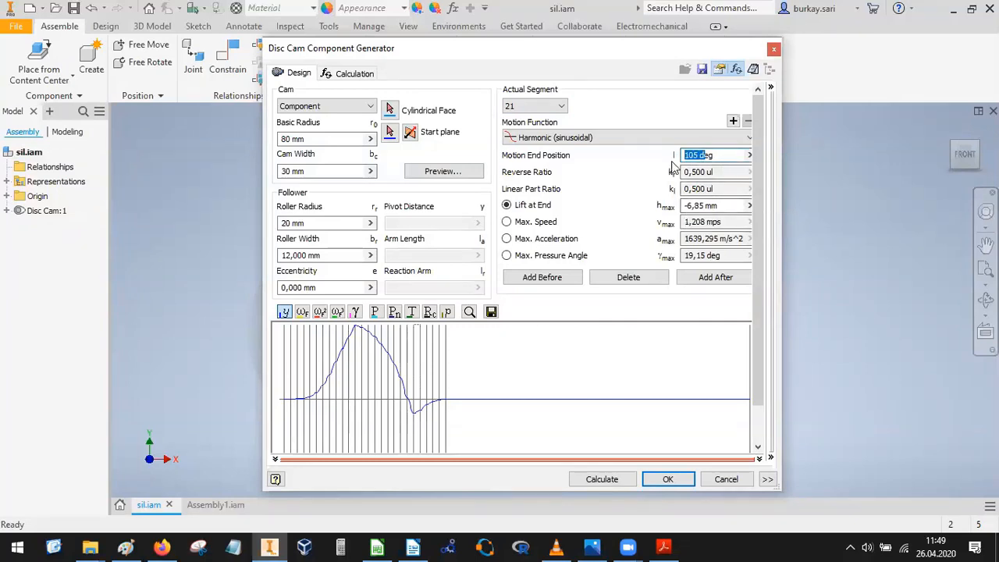
{"action": "left_click", "coordinate": [528, 106]}
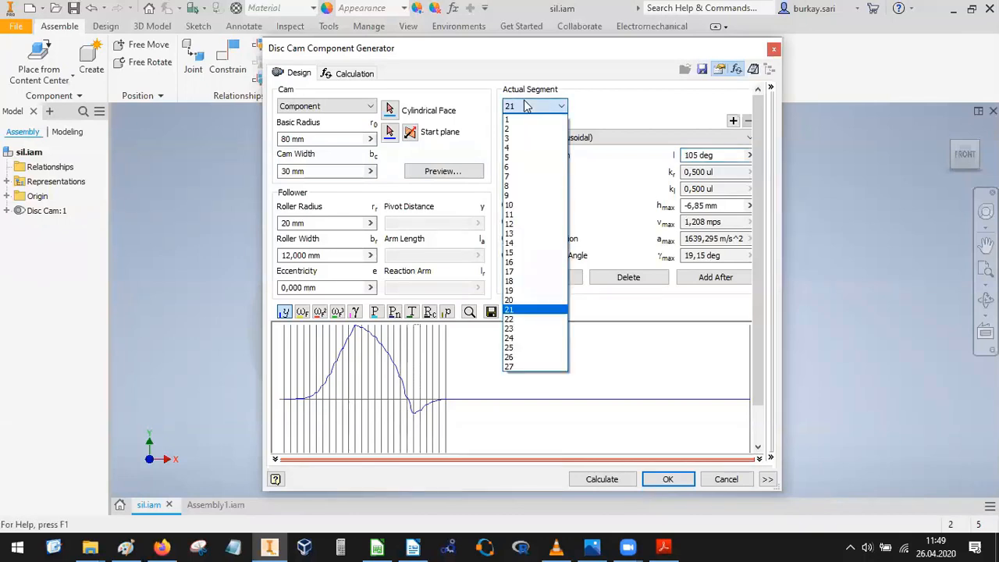
{"action": "left_click", "coordinate": [515, 319]}
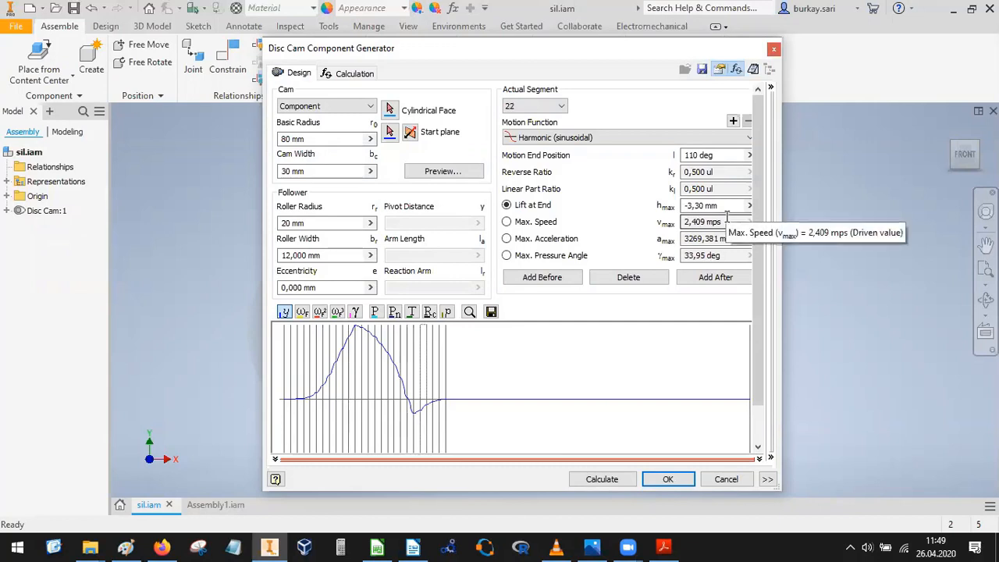
{"action": "left_click", "coordinate": [546, 106]}
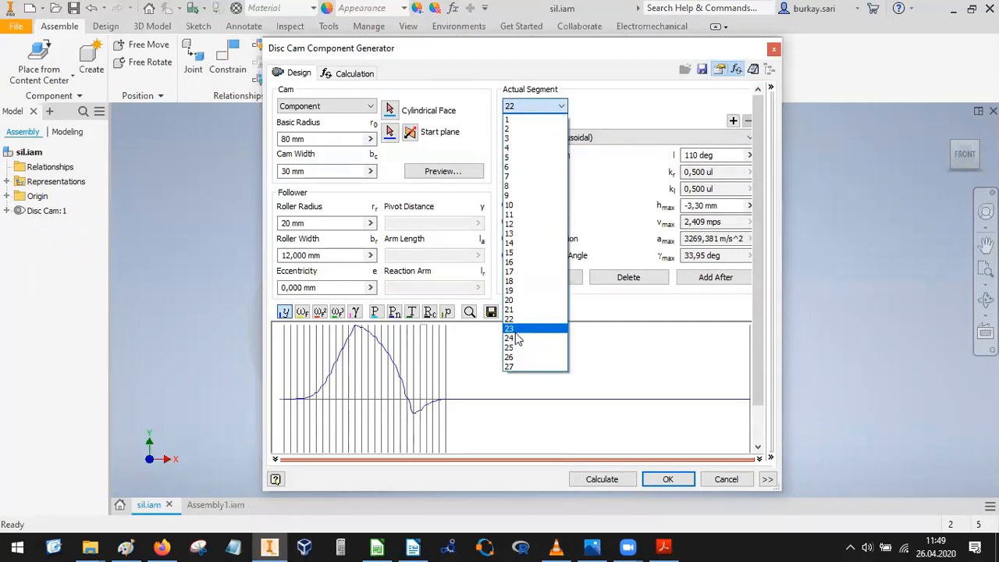
{"action": "left_click", "coordinate": [515, 331]}
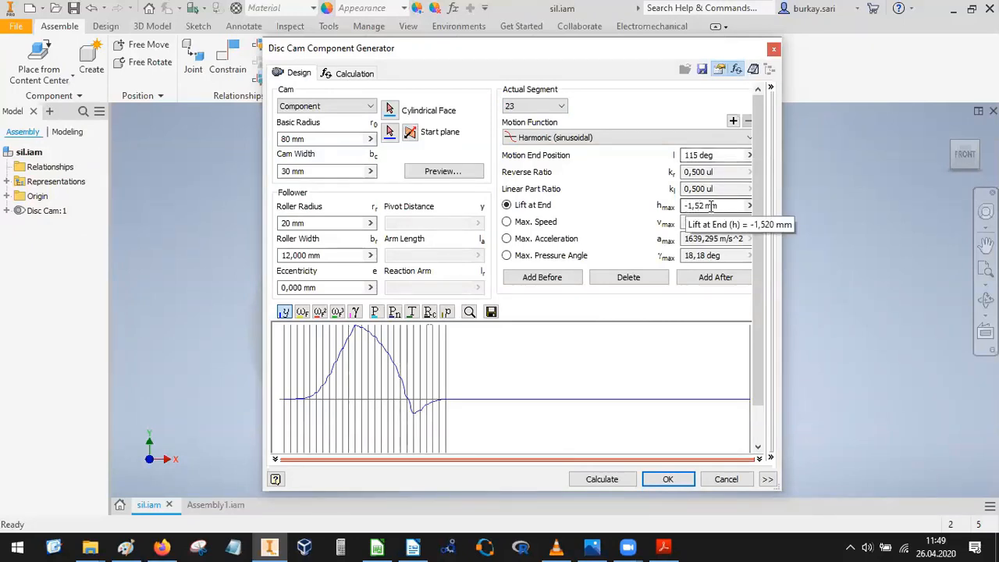
{"action": "left_click", "coordinate": [531, 107]}
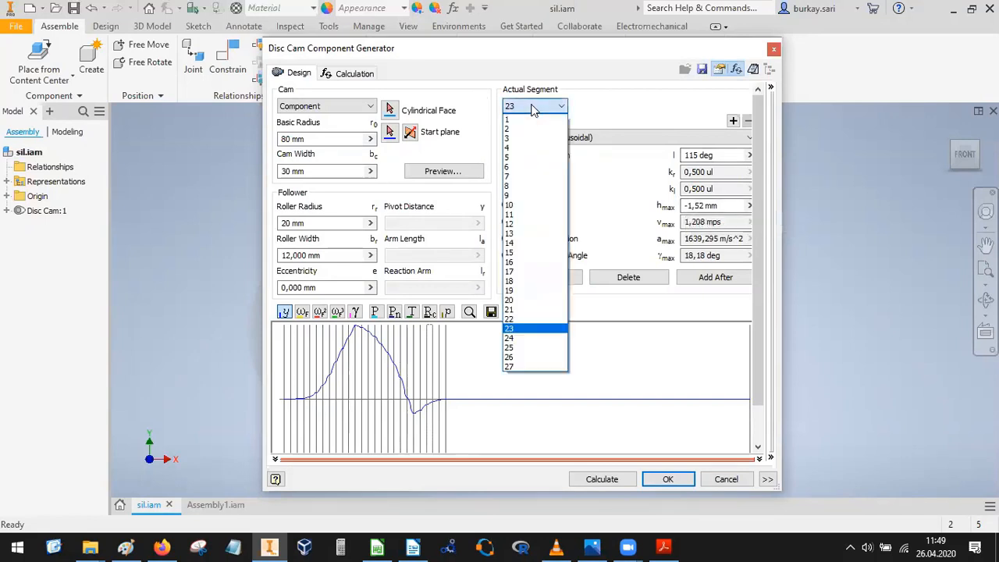
{"action": "left_click", "coordinate": [522, 339]}
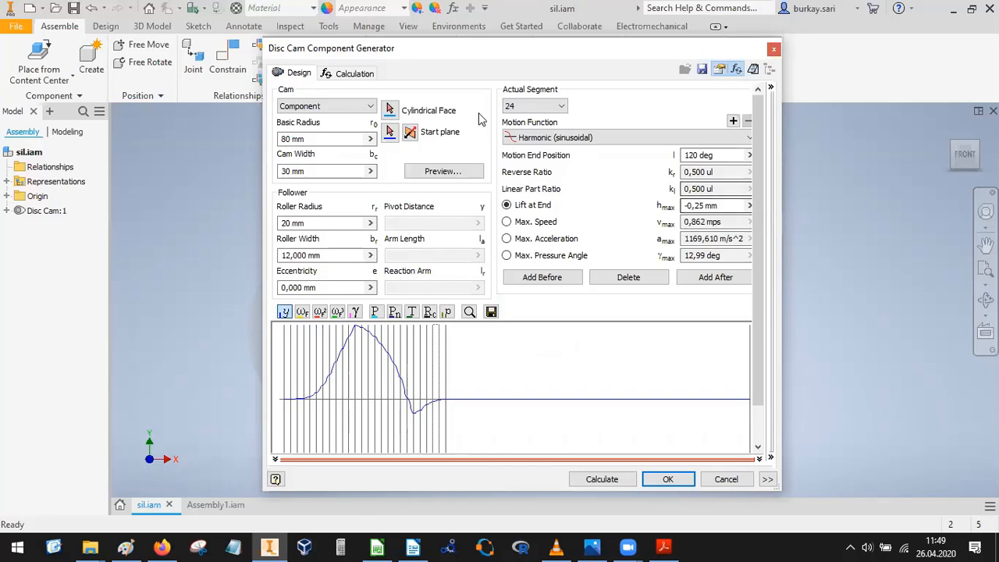
Examine the motion end position and lift at end of cam segments 25 and 26, where the curve runs flat to the full rotation.
{"action": "left_click", "coordinate": [547, 107]}
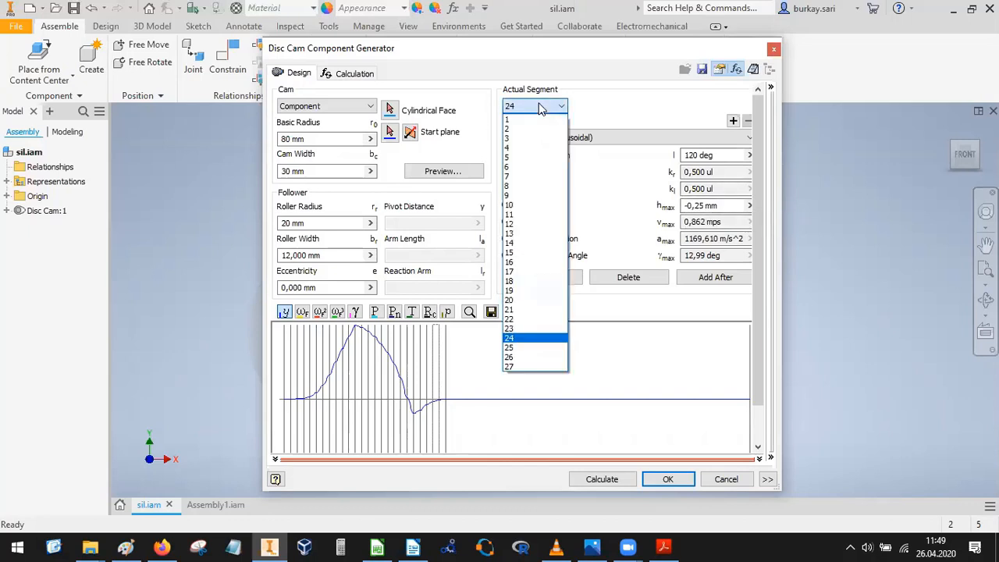
{"action": "left_click", "coordinate": [519, 348]}
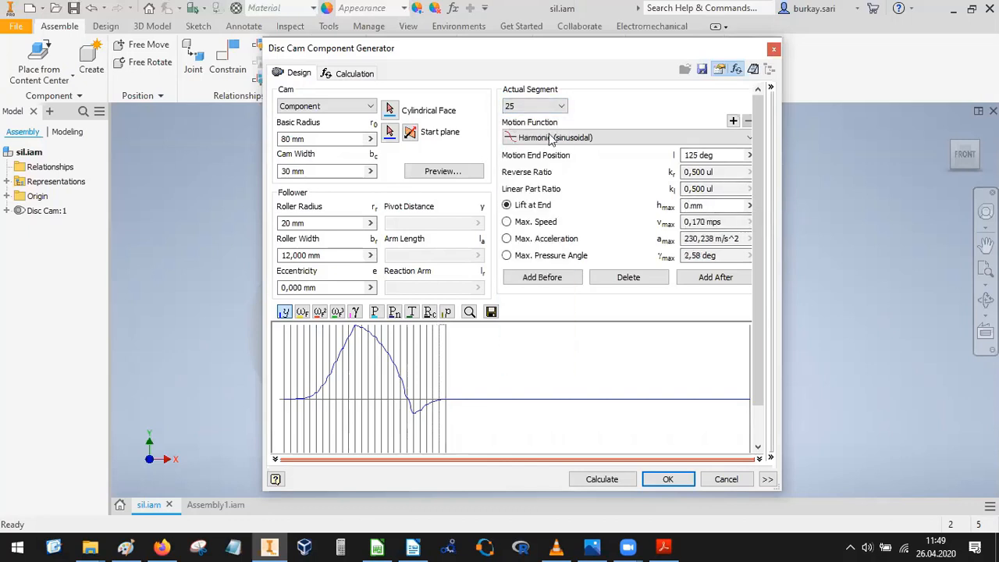
{"action": "left_click", "coordinate": [706, 155]}
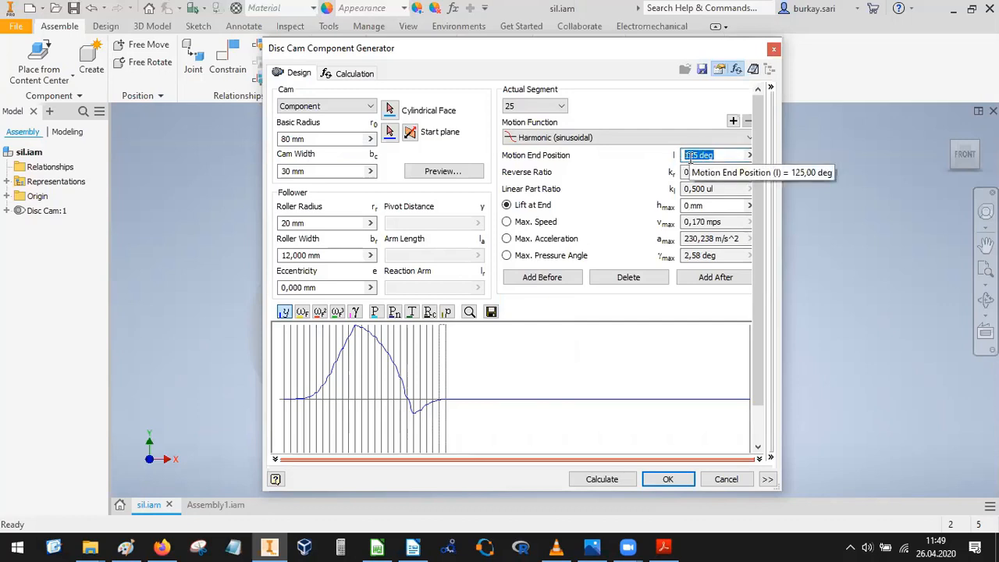
{"action": "left_click", "coordinate": [711, 205]}
{"action": "left_click_drag", "start_coordinate": [678, 205], "coordinate": [673, 205]}
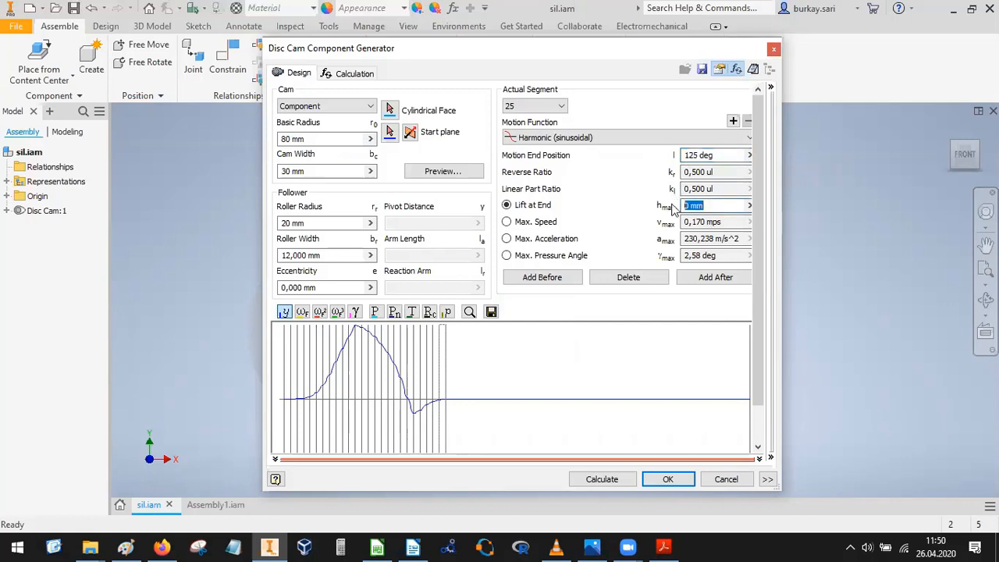
{"action": "left_click", "coordinate": [509, 112]}
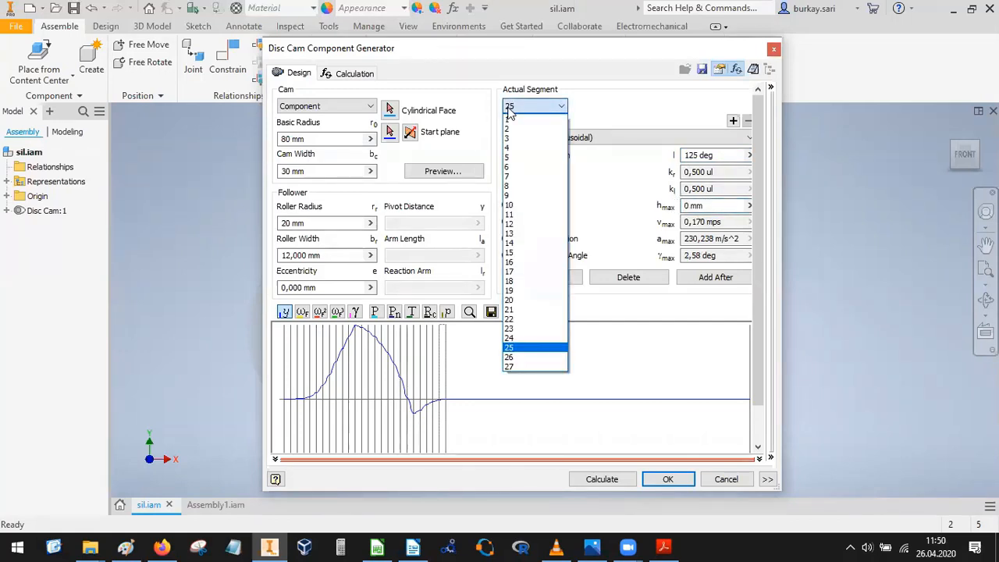
{"action": "left_click", "coordinate": [516, 357]}
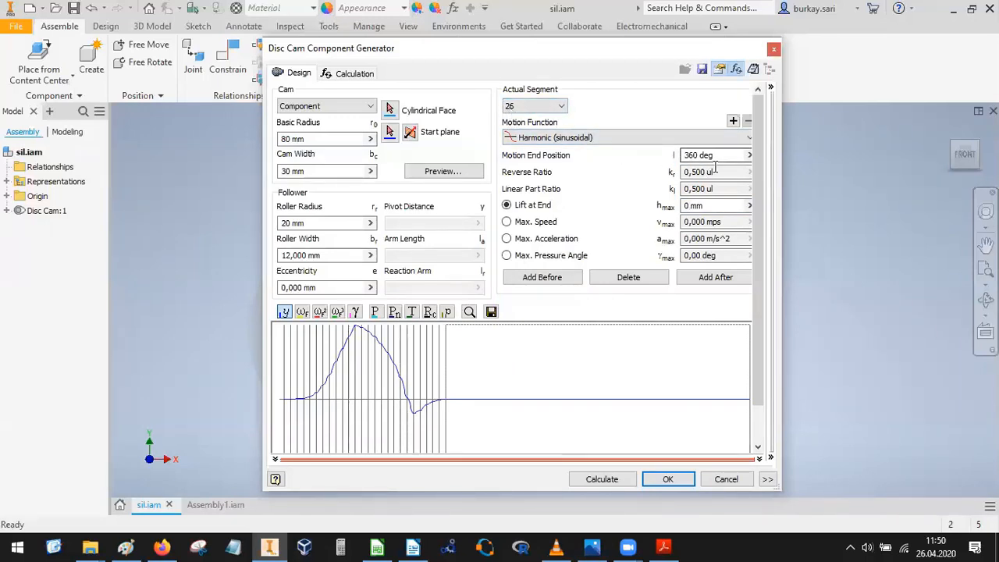
{"action": "left_click_drag", "start_coordinate": [726, 155], "coordinate": [682, 155]}
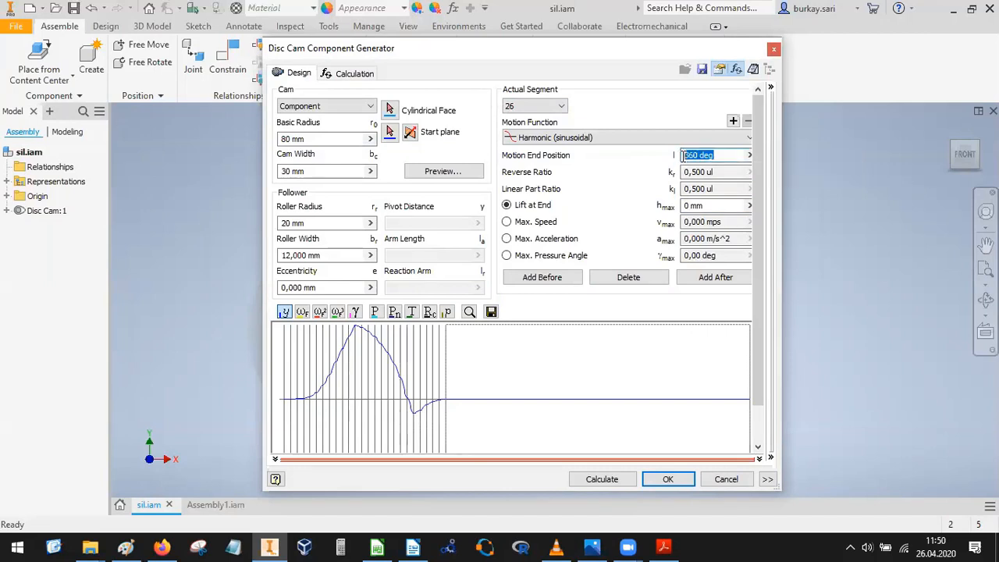
{"action": "left_click", "coordinate": [713, 206]}
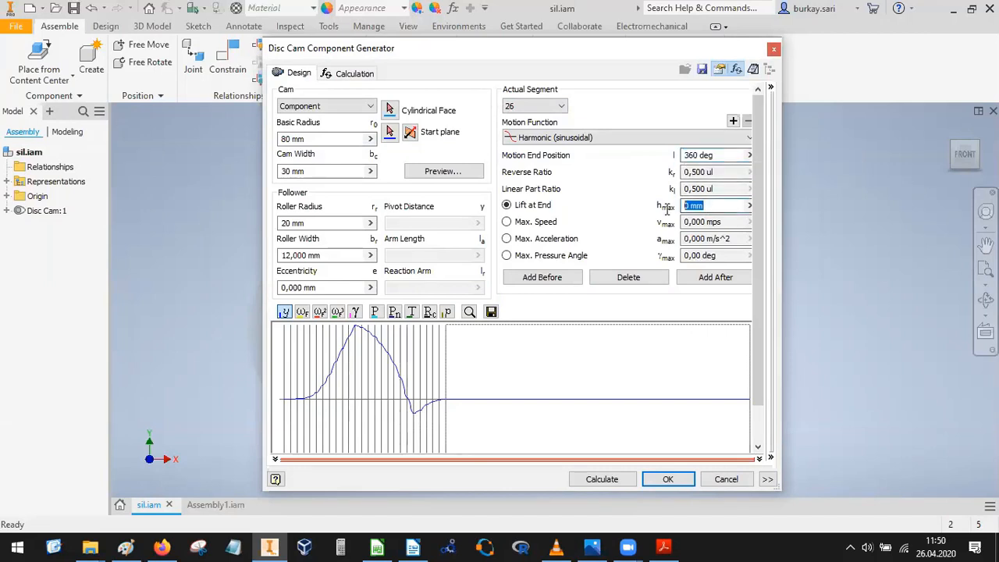
Examine the motion function of cam segment 27, keep it as Ignored (not calculated), and close the generator without applying changes.
{"action": "left_click", "coordinate": [518, 107]}
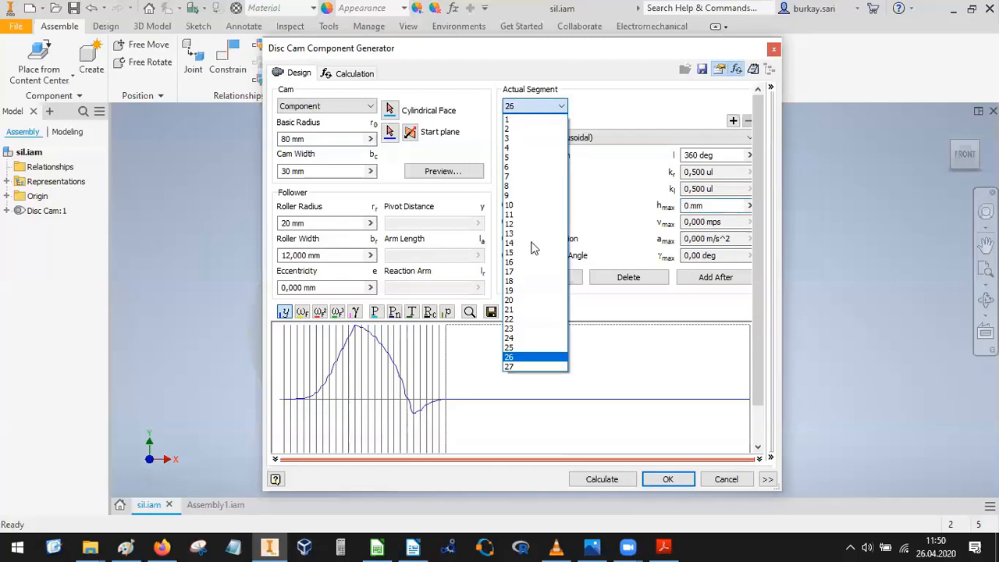
{"action": "left_click", "coordinate": [520, 367]}
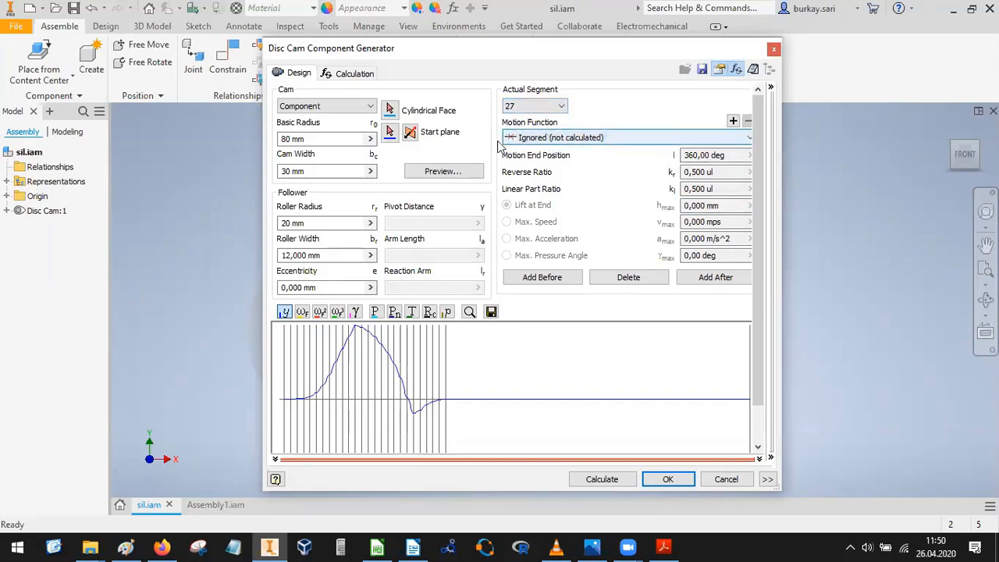
{"action": "left_click", "coordinate": [555, 141]}
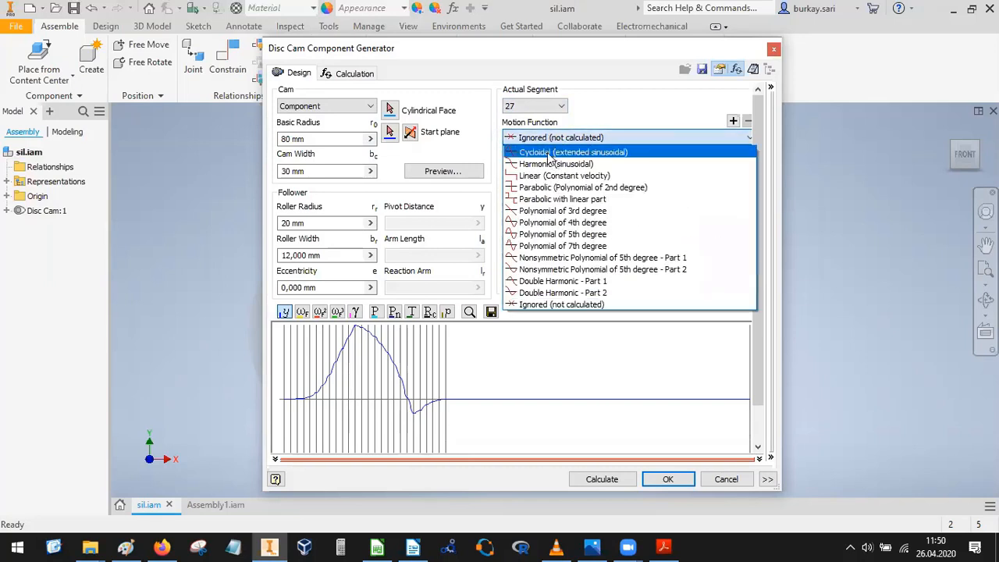
{"action": "left_click", "coordinate": [554, 304]}
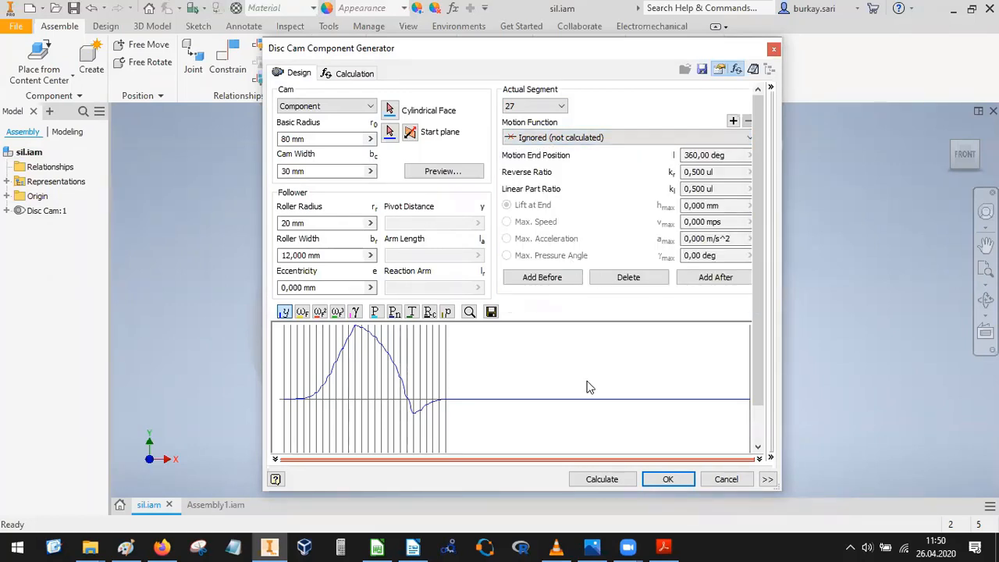
{"action": "left_click", "coordinate": [718, 481]}
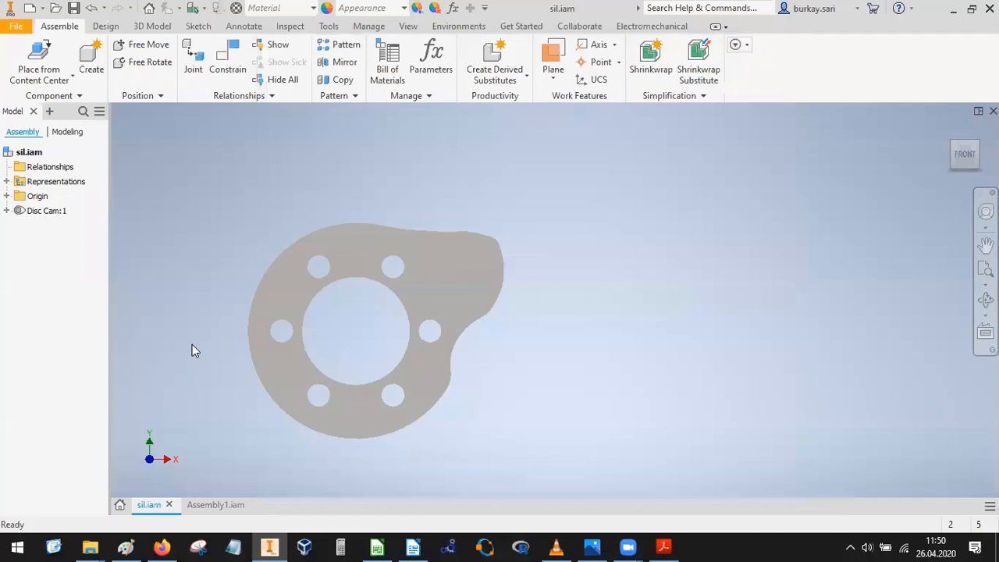
Switch to Assembly1.iam and open its disc cam in the Design Accelerator for editing.
{"action": "left_click", "coordinate": [216, 504]}
{"action": "left_click", "coordinate": [44, 212]}
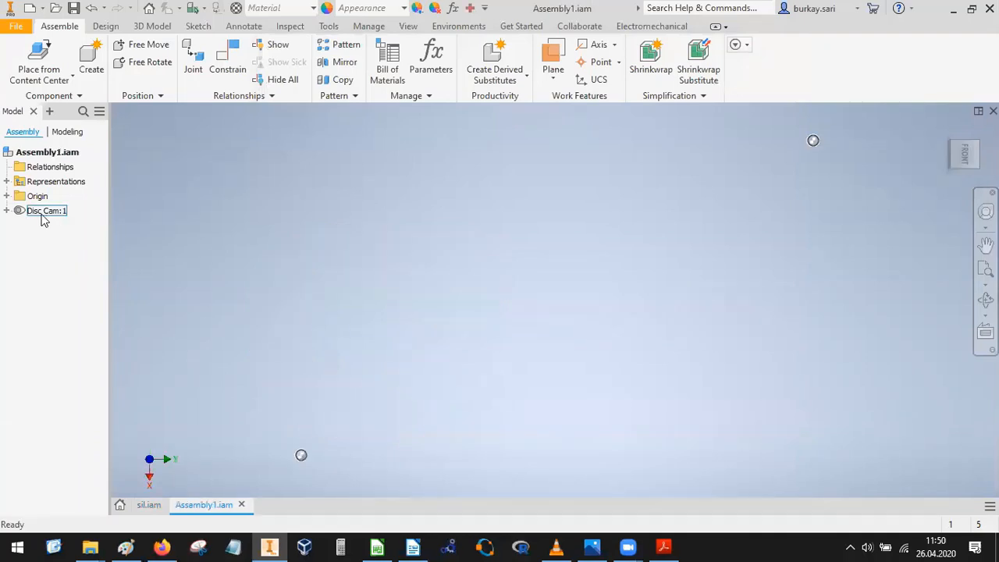
{"action": "right_click", "coordinate": [43, 220]}
{"action": "left_click", "coordinate": [78, 58]}
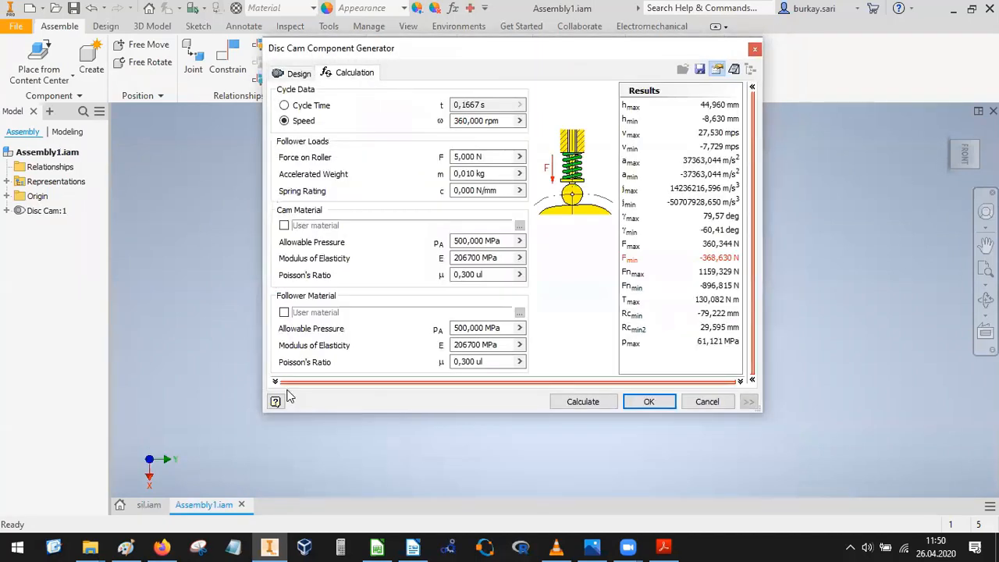
Examine the motion end position and lift at end of cam segments 2 to 9 in the first part of the curve.
{"action": "left_click", "coordinate": [523, 106]}
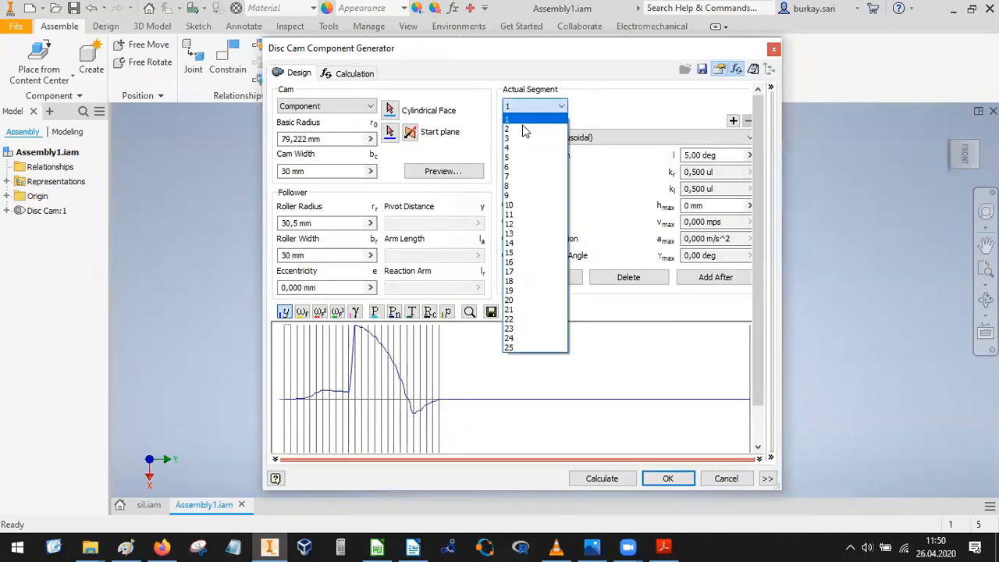
{"action": "left_click", "coordinate": [528, 127]}
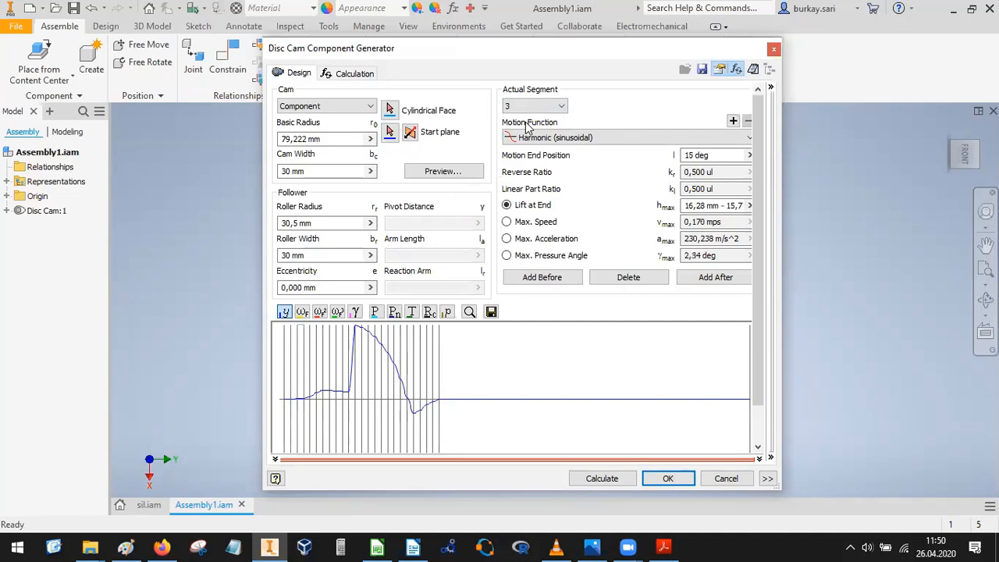
{"action": "key", "text": "Down"}
{"action": "key", "text": "Down"}
{"action": "key", "text": "Down"}
{"action": "key", "text": "Down"}
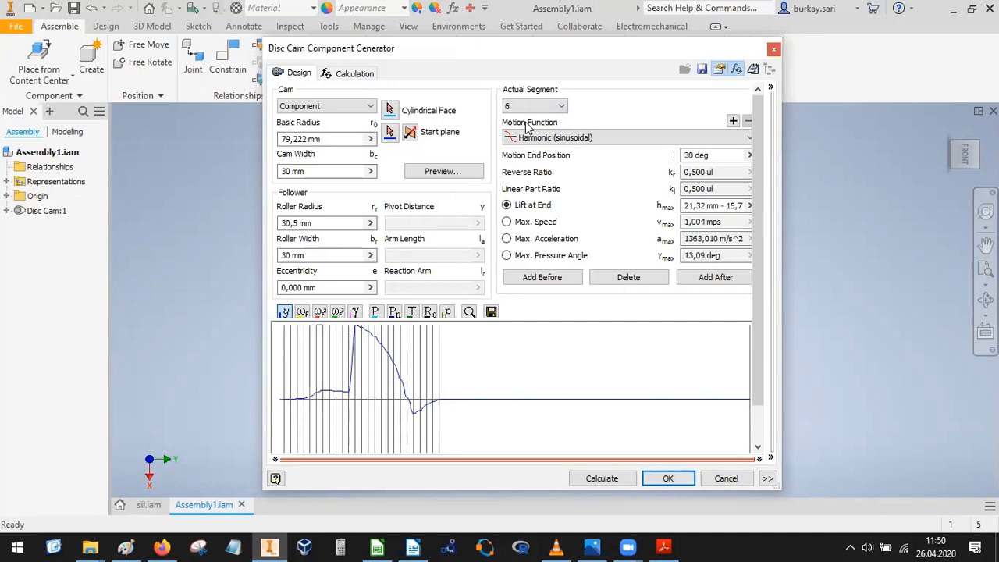
{"action": "key", "text": "Down"}
{"action": "key", "text": "Down"}
{"action": "key", "text": "Down"}
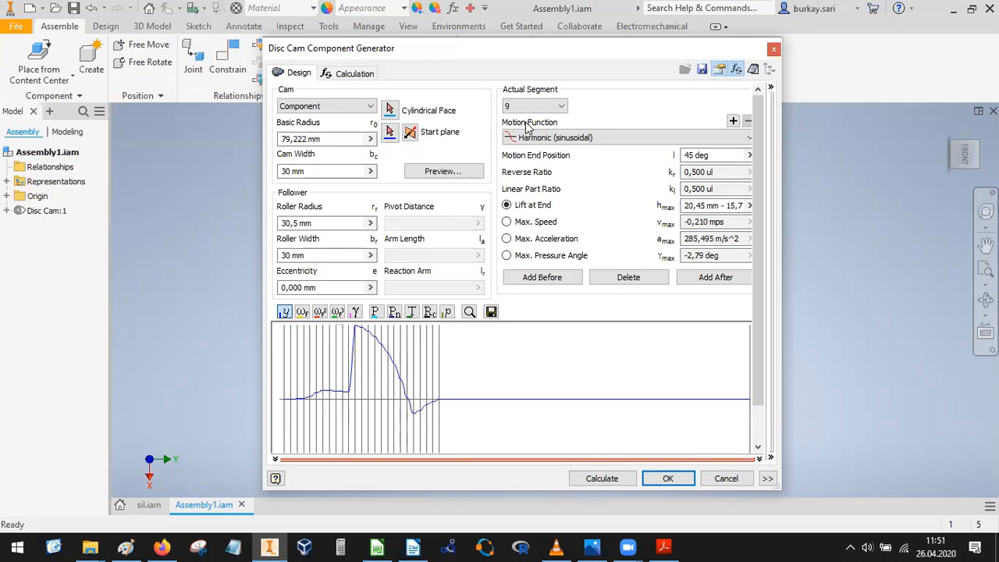
Examine the motion end position and lift at end of cam segments 10 to 19, across the main lift.
{"action": "key", "text": "Down"}
{"action": "key", "text": "Down"}
{"action": "key", "text": "Down"}
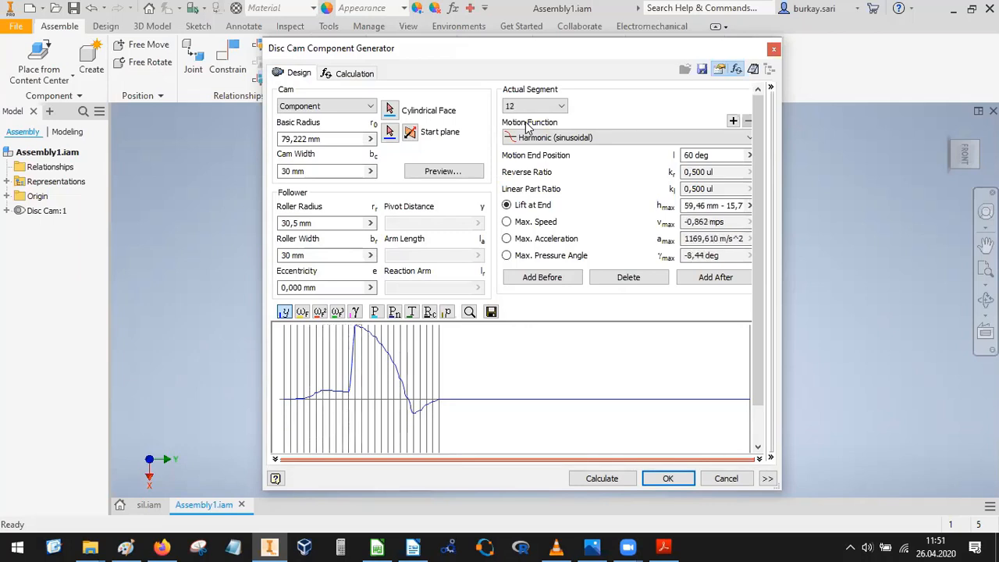
{"action": "key", "text": "Down"}
{"action": "key", "text": "Down"}
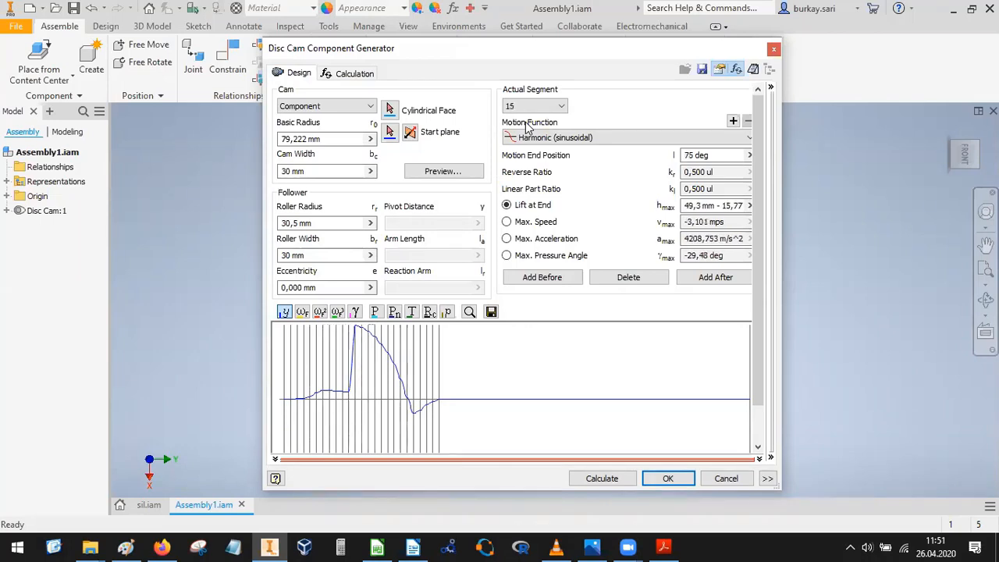
{"action": "key", "text": "Down"}
{"action": "key", "text": "Down"}
{"action": "key", "text": "Down"}
{"action": "key", "text": "Down"}
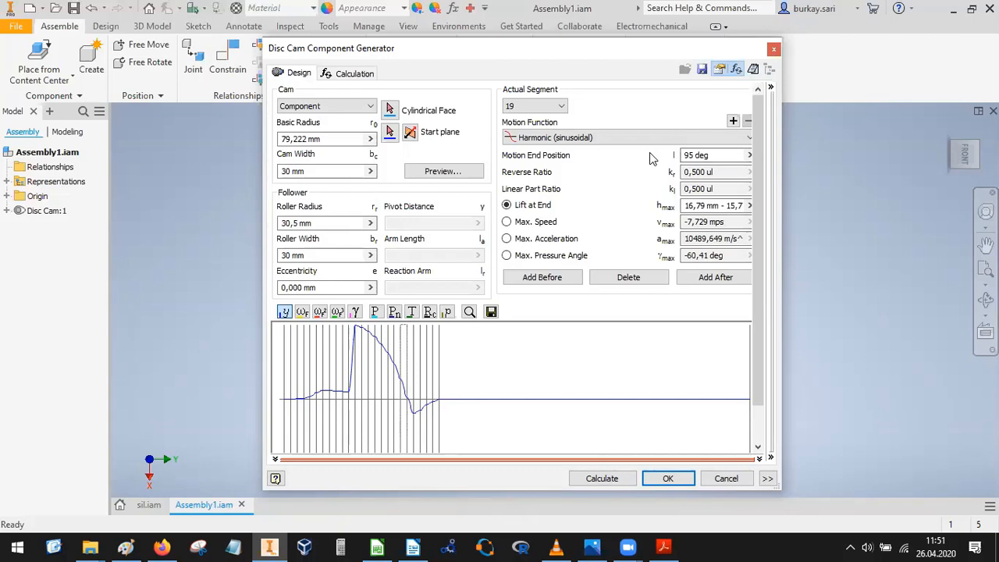
Examine the motion end position and lift at end of cam segments 20 to 25, up to the full rotation.
{"action": "key", "text": "Down"}
{"action": "key", "text": "Down"}
{"action": "key", "text": "Down"}
{"action": "key", "text": "Down"}
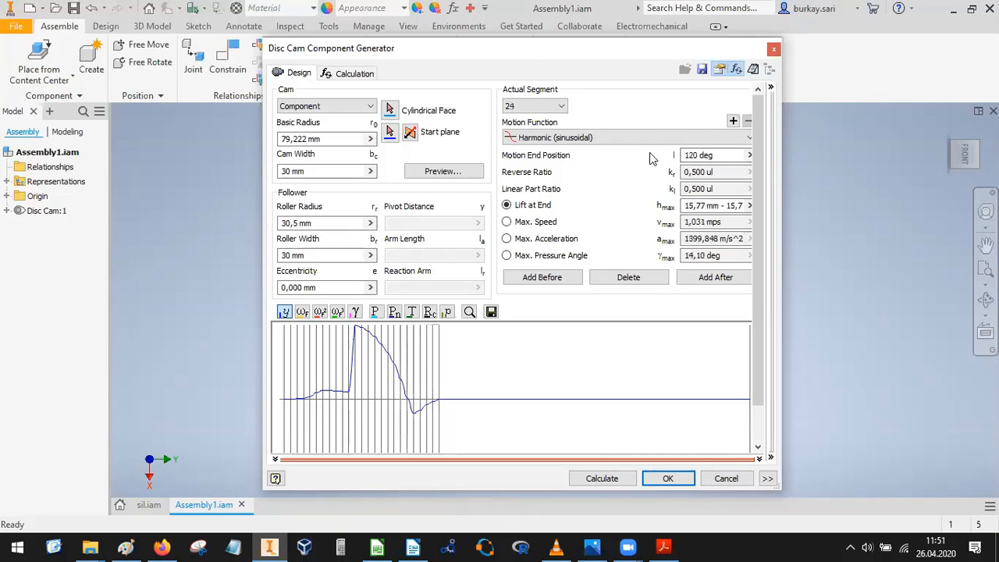
{"action": "key", "text": "Down"}
{"action": "key", "text": "Down"}
{"action": "key", "text": "Up"}
{"action": "key", "text": "Down"}
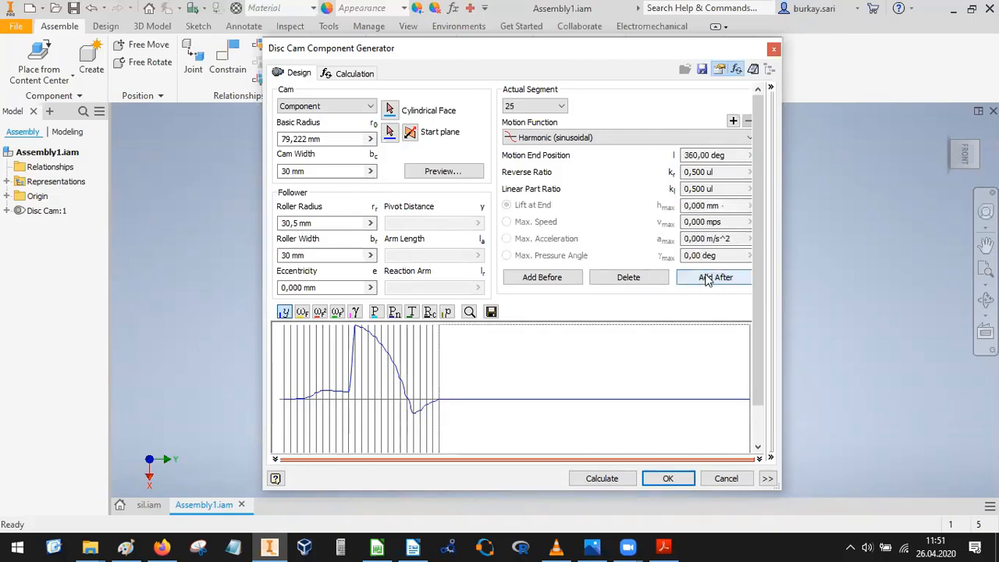
Add two segments after cam segment 25 and make segment 25 the active segment again.
{"action": "left_click", "coordinate": [706, 280]}
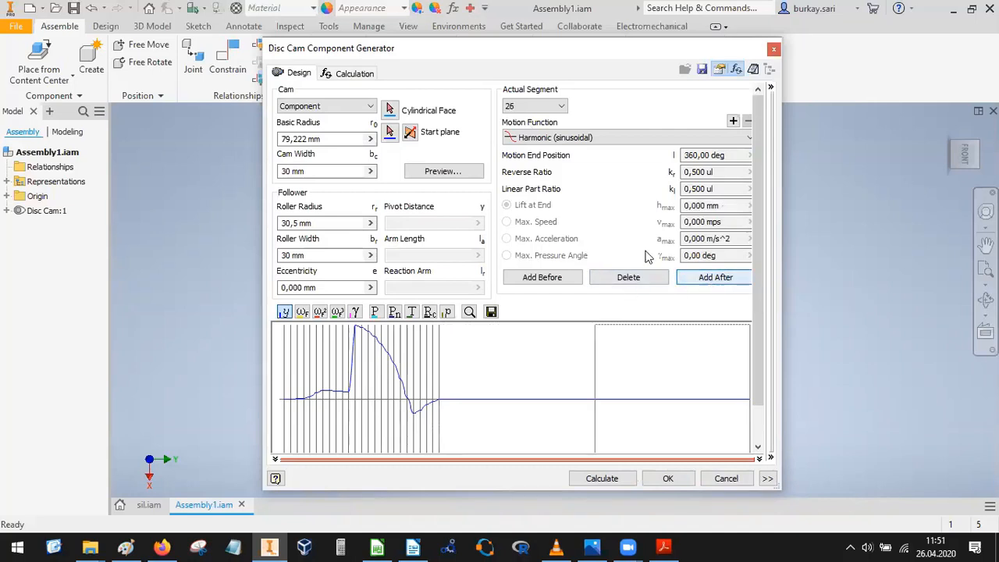
{"action": "left_click", "coordinate": [509, 354]}
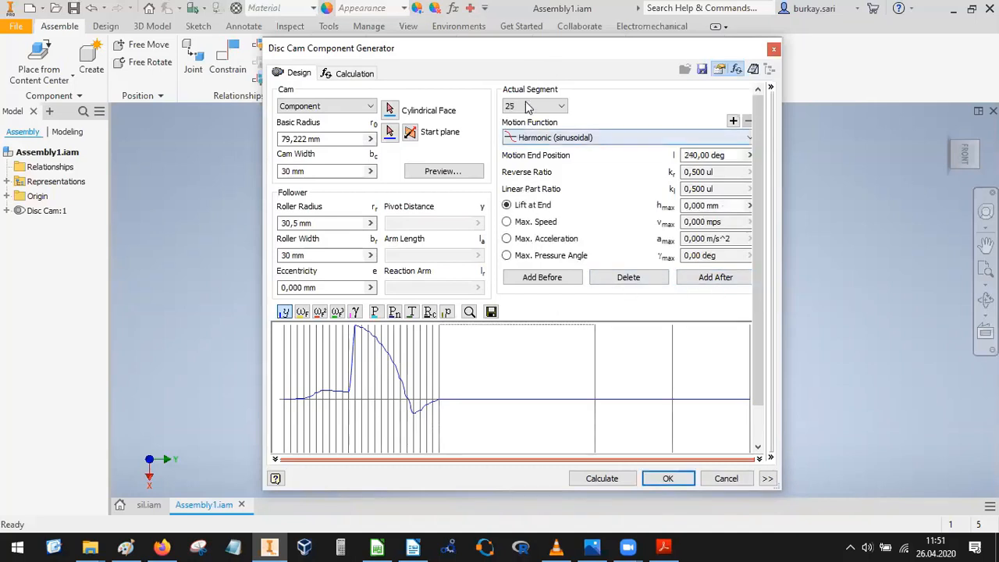
{"action": "left_click", "coordinate": [515, 105]}
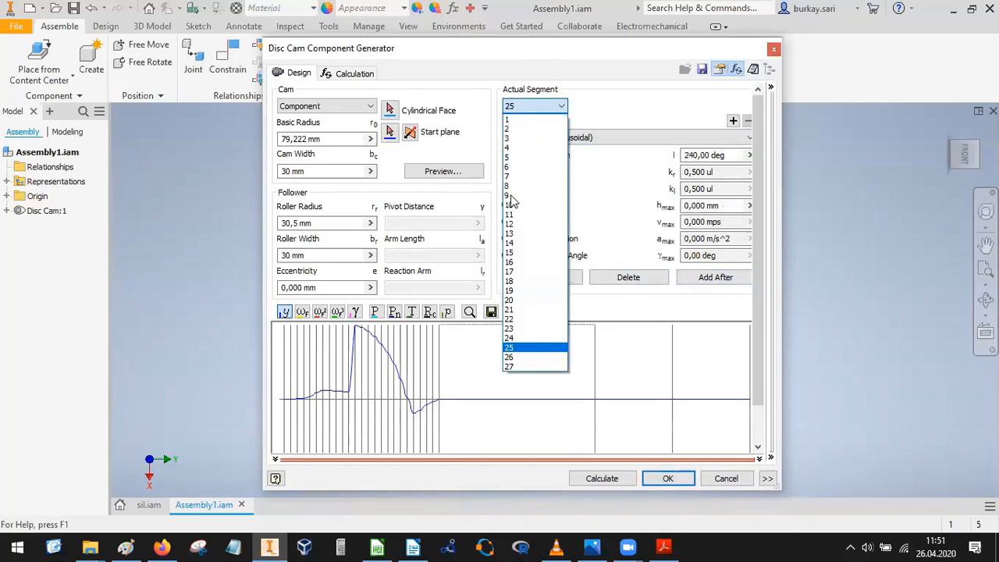
{"action": "left_click", "coordinate": [512, 348]}
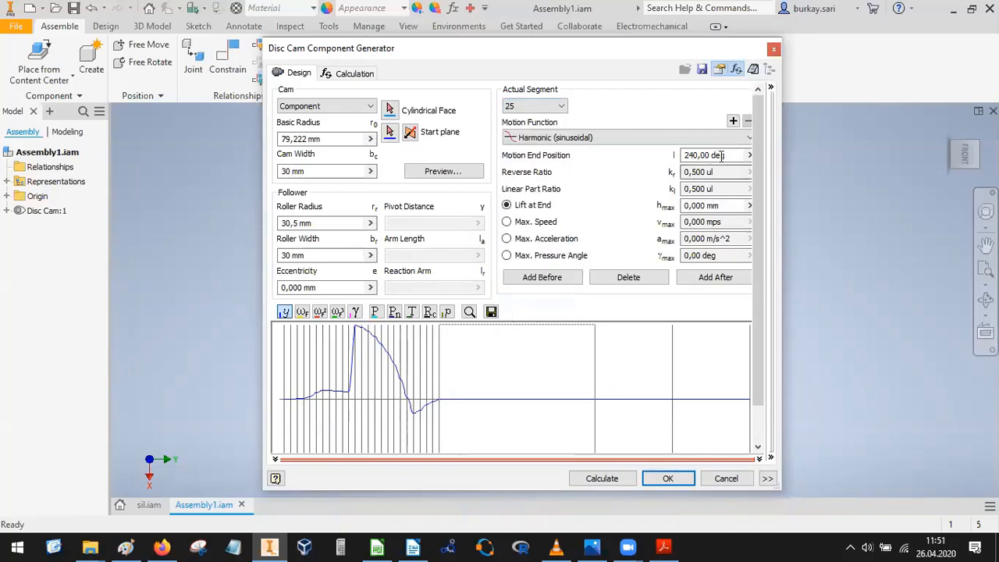
Set the motion end position of cam segment 25 to 125 deg and recalculate the cam.
{"action": "left_click", "coordinate": [531, 107]}
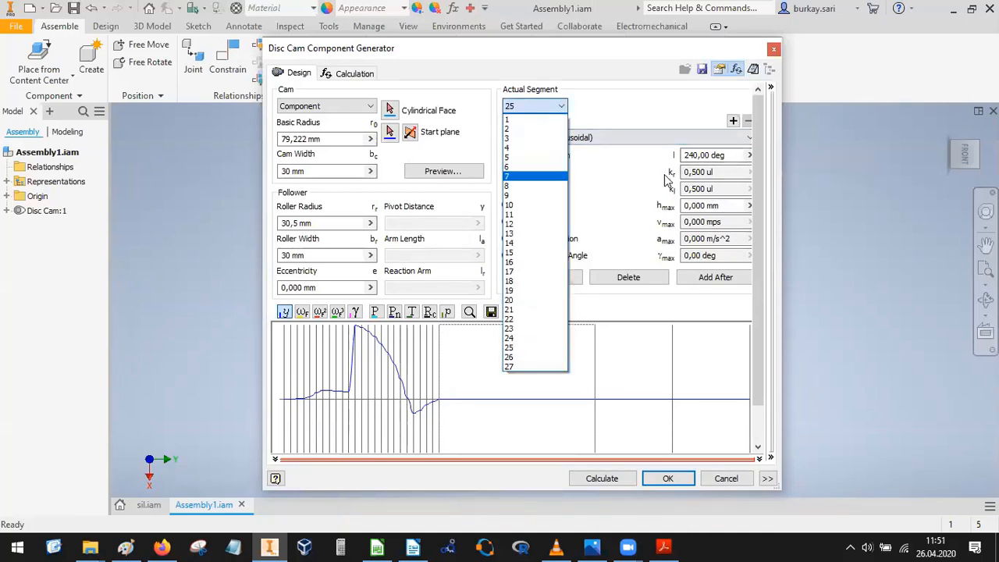
{"action": "left_click", "coordinate": [713, 157]}
{"action": "left_click_drag", "start_coordinate": [731, 155], "coordinate": [639, 167]}
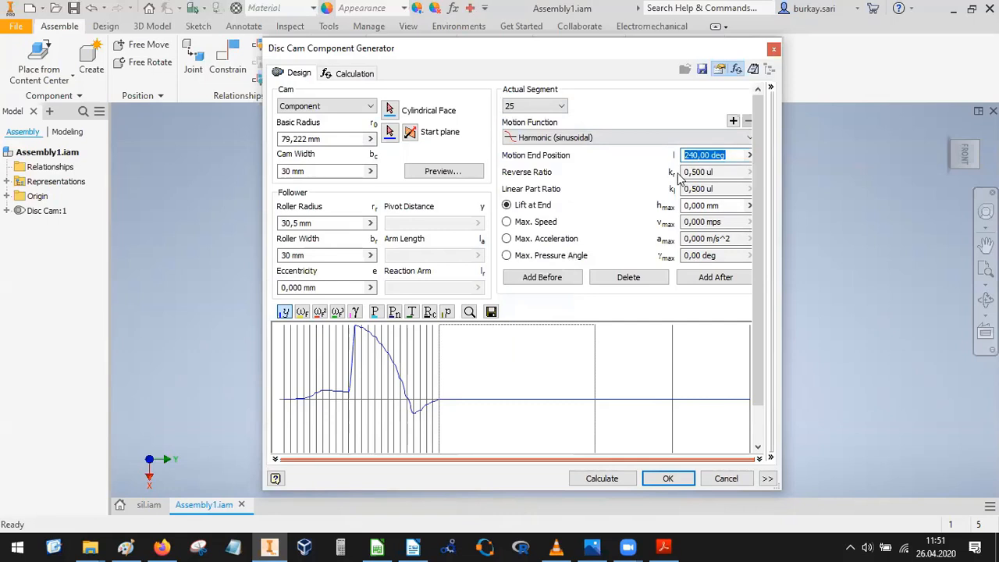
{"action": "type", "text": "125"}
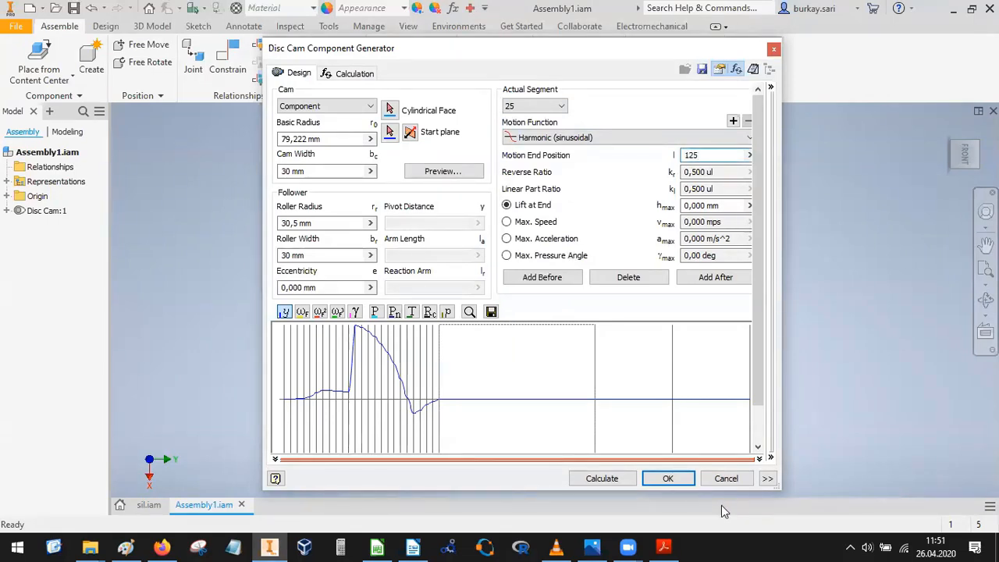
{"action": "left_click", "coordinate": [602, 478]}
Set the motion end position of cam segment 26 to 360 deg and recalculate the cam.
{"action": "left_click", "coordinate": [547, 107]}
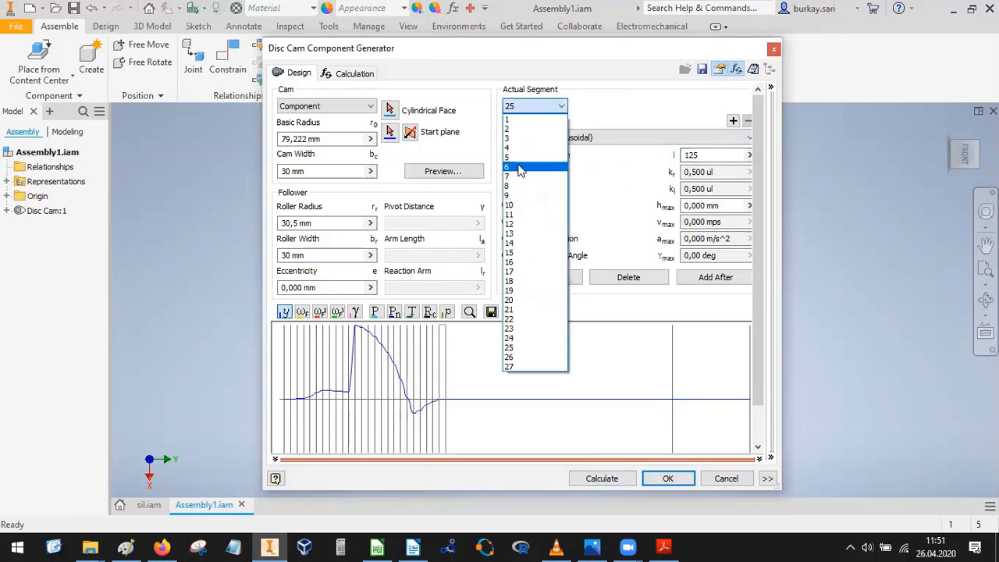
{"action": "left_click", "coordinate": [515, 357]}
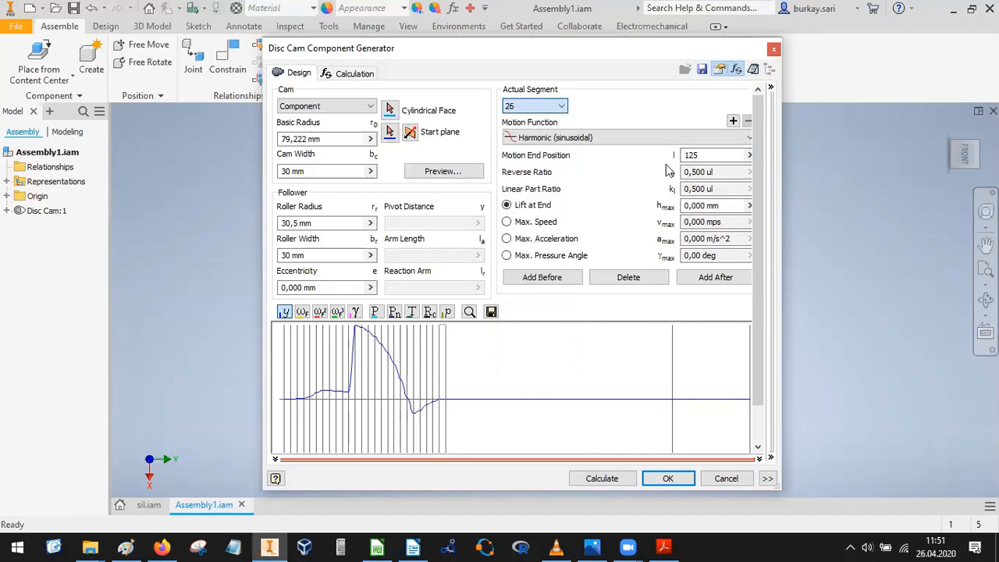
{"action": "double_click", "coordinate": [724, 154]}
{"action": "type", "text": "360"}
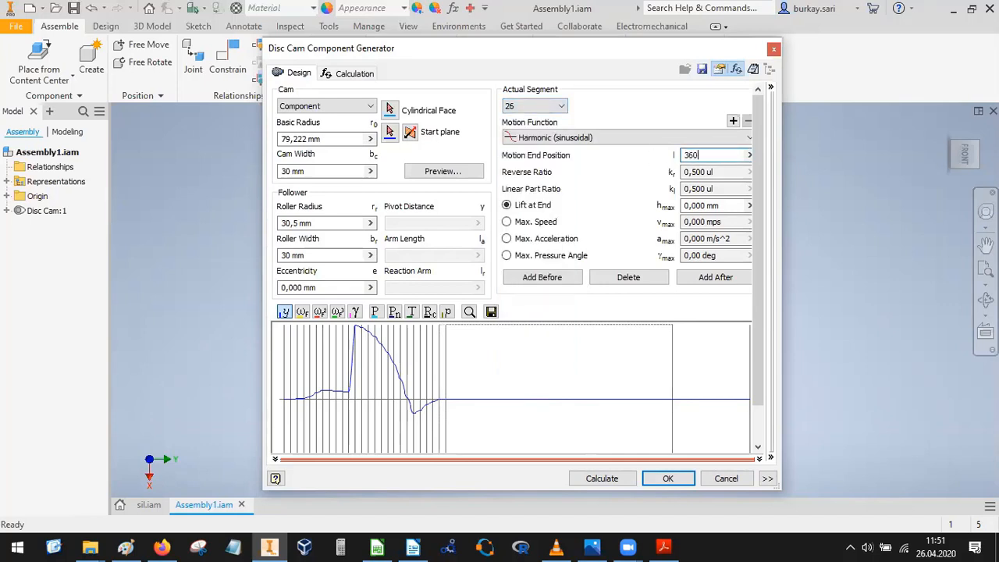
{"action": "left_click", "coordinate": [601, 480]}
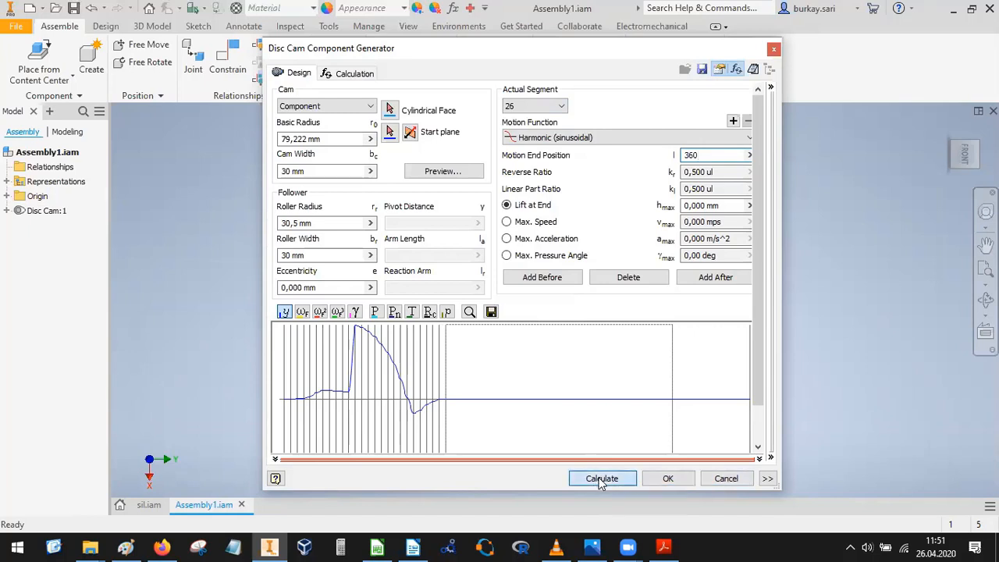
{"action": "left_click", "coordinate": [725, 206]}
Set the motion function of cam segment 27 to Ignored (not calculated), recalculate, and accept the regenerated disc cam.
{"action": "left_click", "coordinate": [521, 105]}
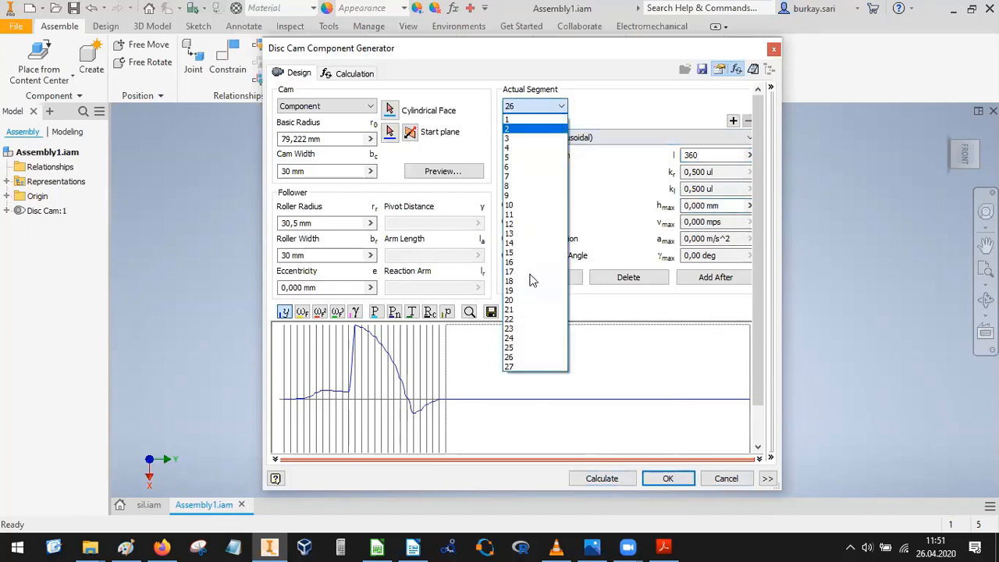
{"action": "left_click", "coordinate": [526, 367]}
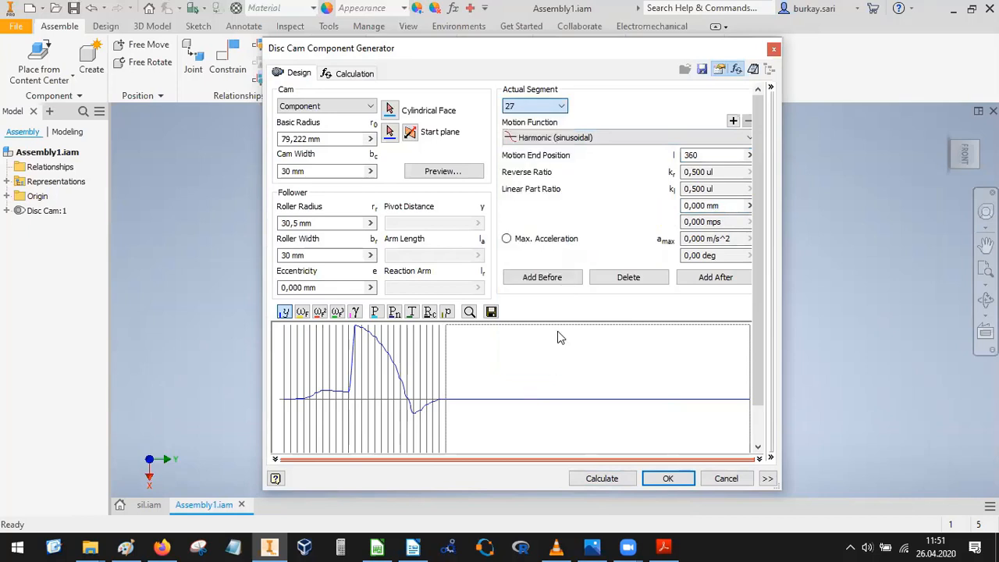
{"action": "left_click", "coordinate": [599, 141]}
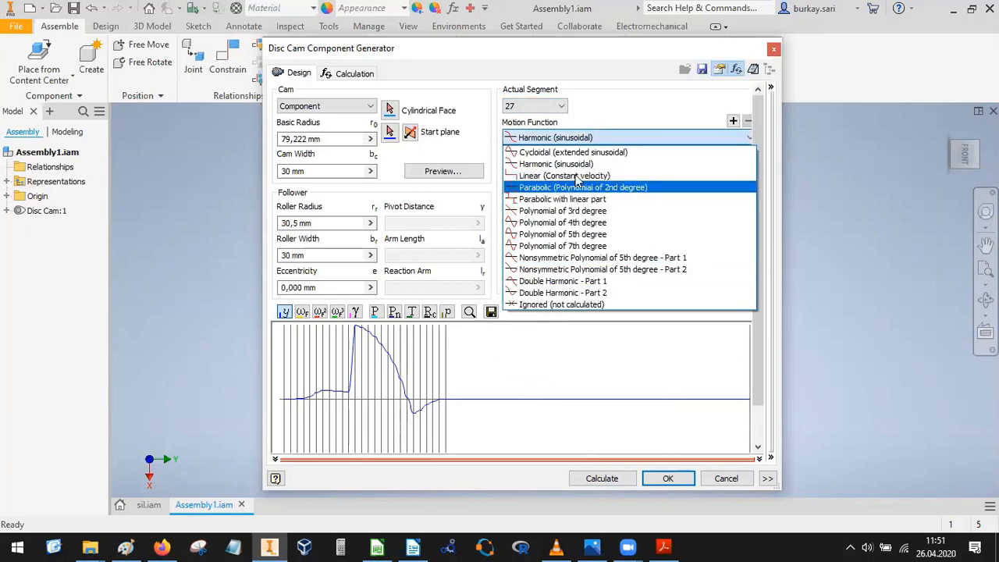
{"action": "left_click", "coordinate": [590, 303]}
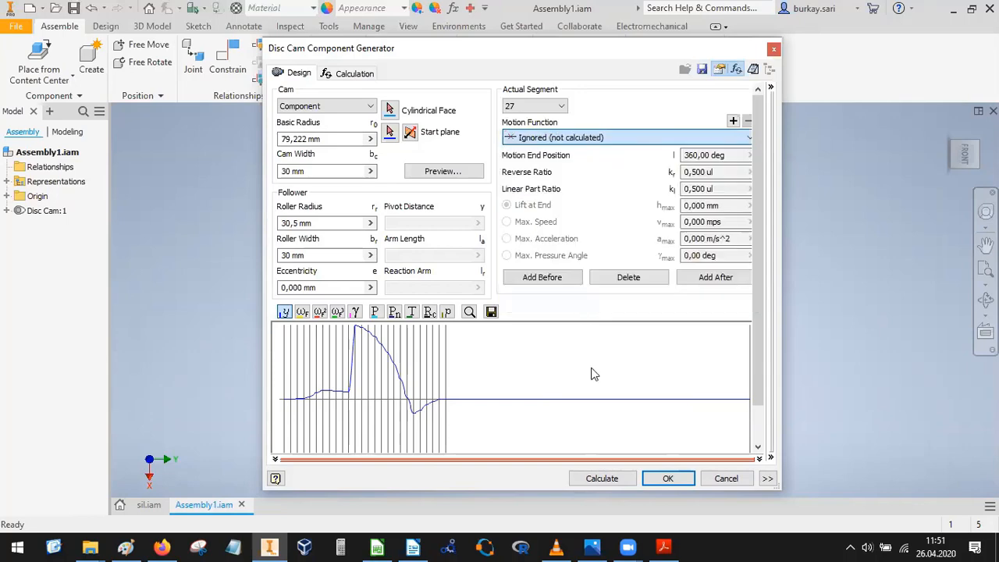
{"action": "left_click", "coordinate": [598, 479]}
{"action": "left_click", "coordinate": [668, 479]}
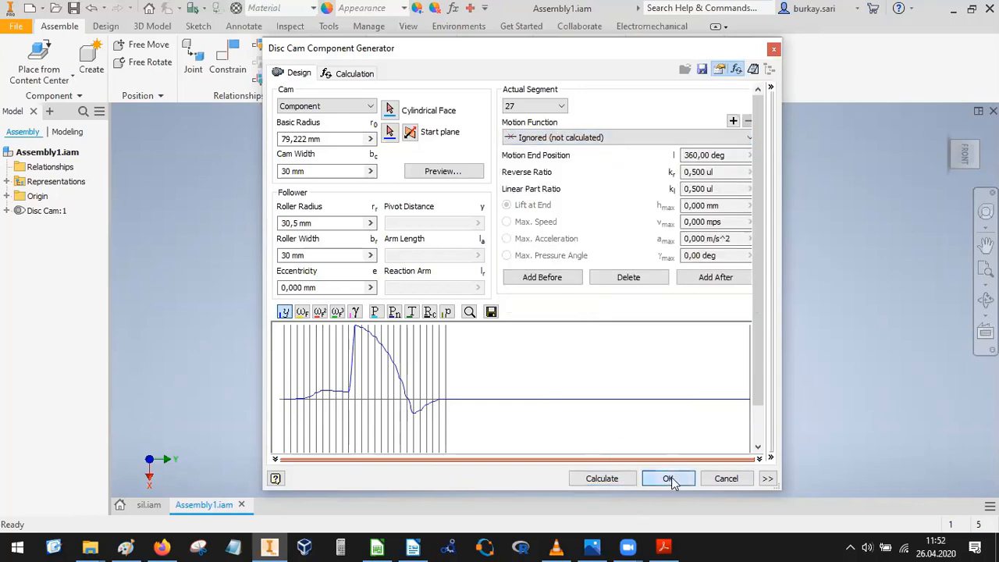
{"action": "left_click", "coordinate": [615, 341]}
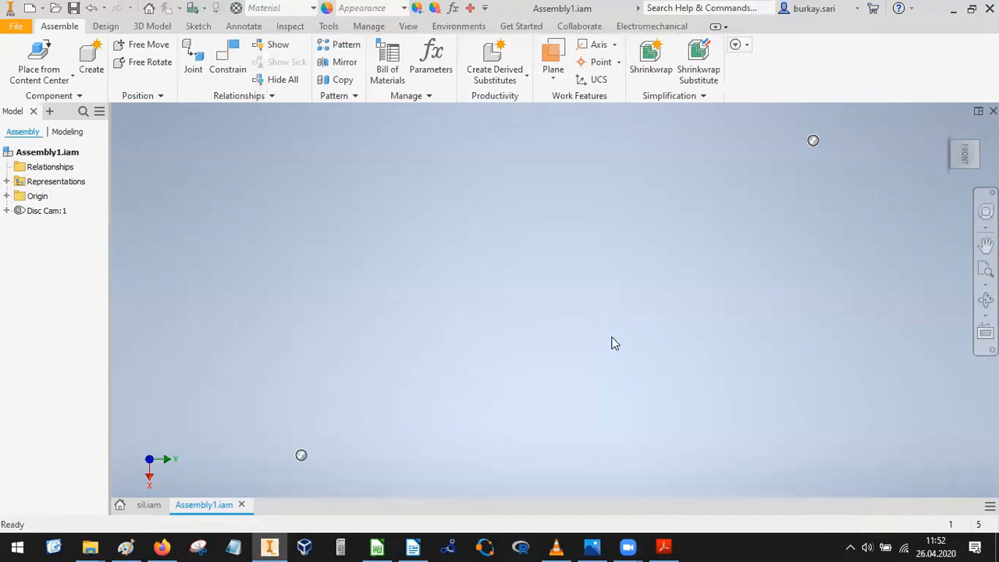
Reopen the disc cam of Assembly1.iam for editing and check its full lift curve and start plane reference.
{"action": "left_click", "coordinate": [43, 219]}
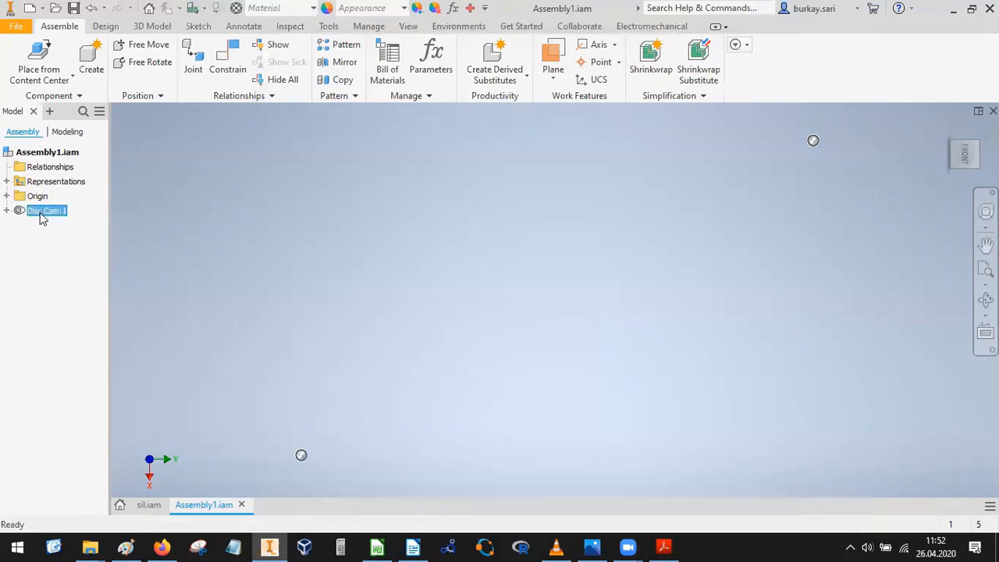
{"action": "right_click", "coordinate": [43, 220]}
{"action": "left_click", "coordinate": [74, 58]}
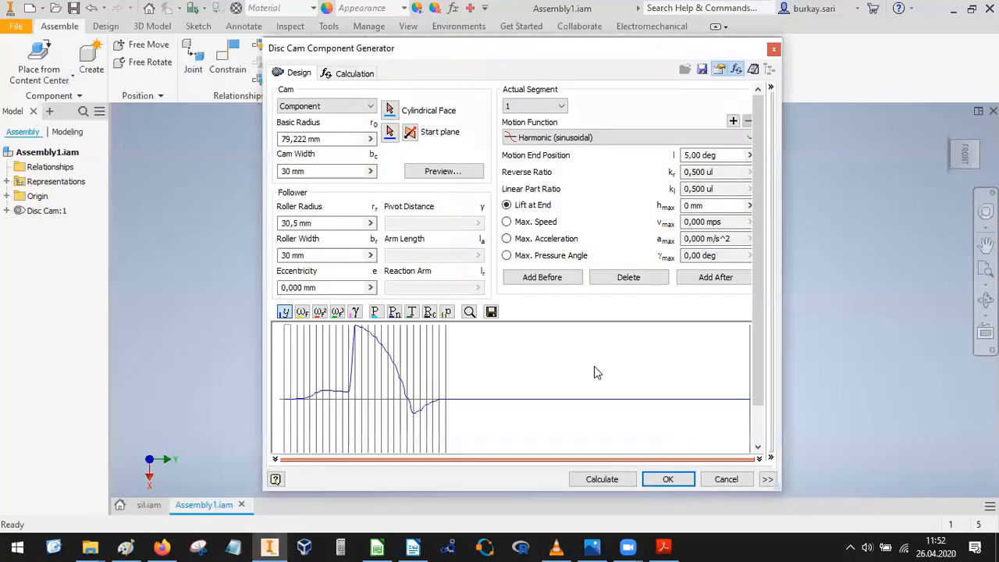
{"action": "left_click_drag", "start_coordinate": [755, 344], "coordinate": [755, 411]}
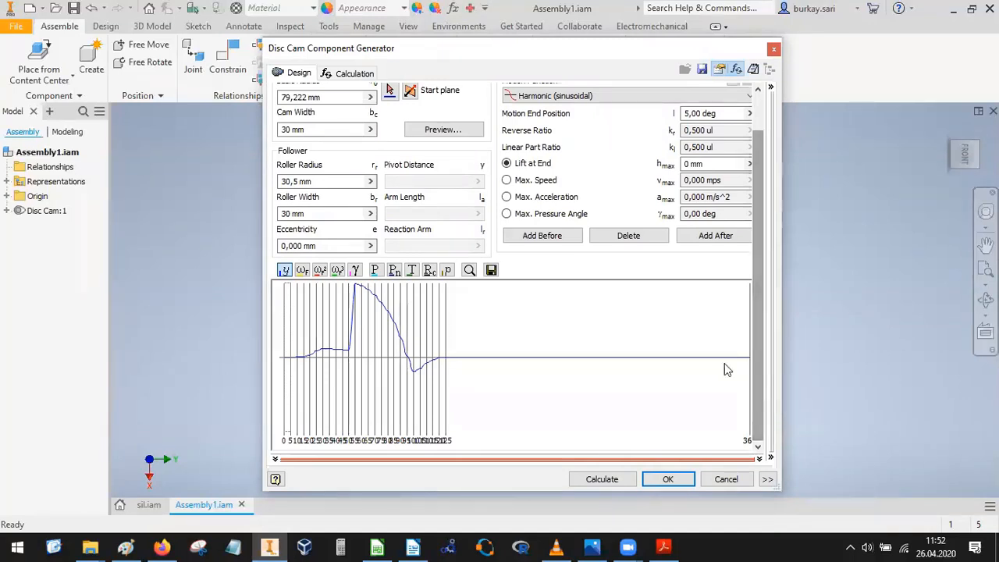
{"action": "left_click", "coordinate": [390, 90]}
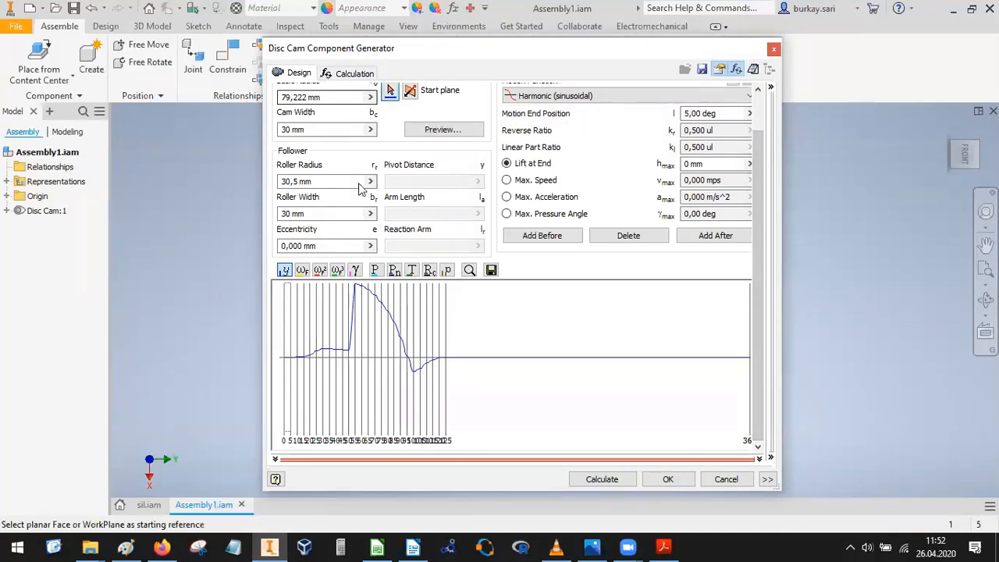
{"action": "scroll", "coordinate": [761, 283], "scroll_direction": "up", "scroll_amount": 2}
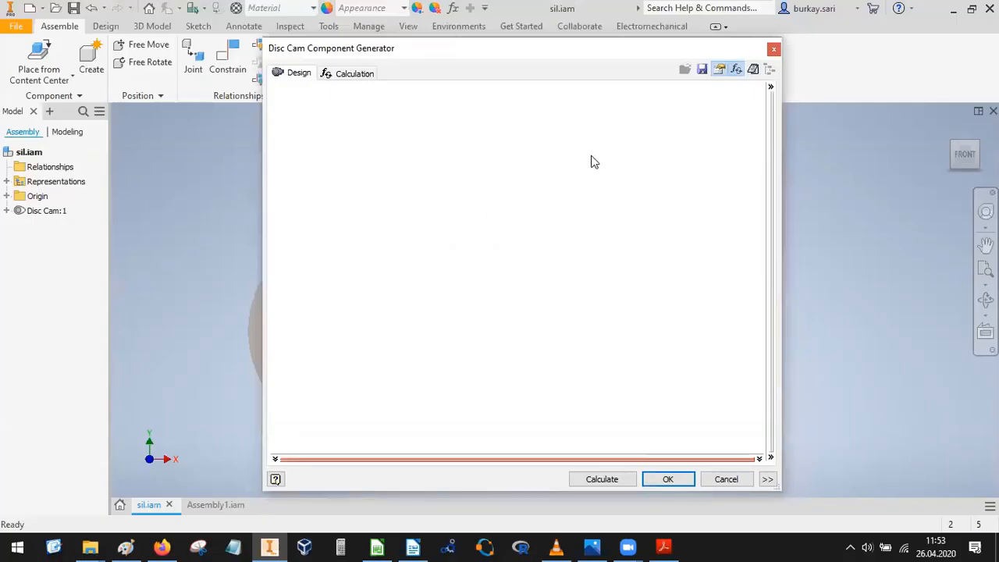
Confirm the disc cam in sil.iam despite the design warnings, and switch to Valve-Timing.jpg in the Photos viewer.
{"action": "left_click", "coordinate": [668, 481]}
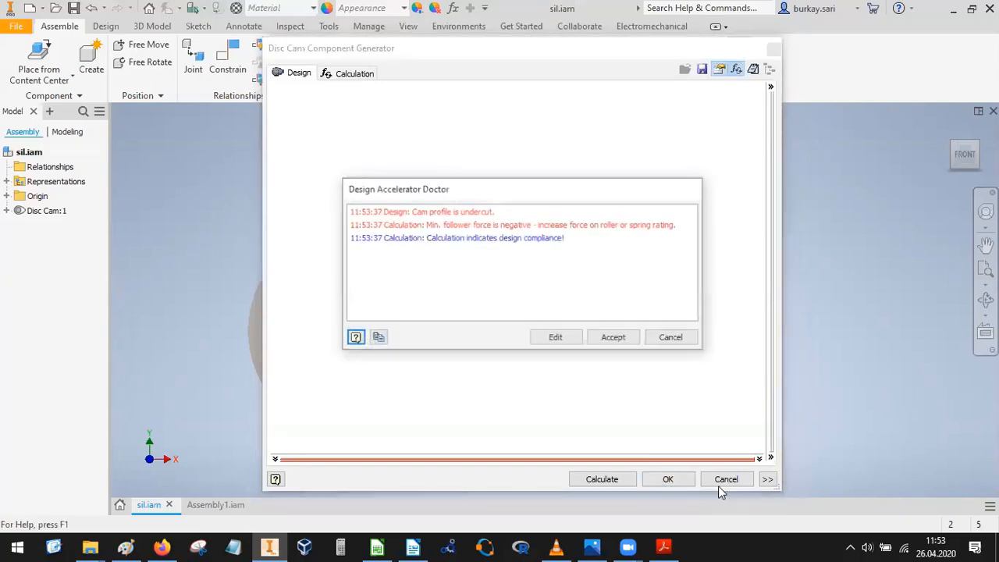
{"action": "left_click", "coordinate": [639, 345]}
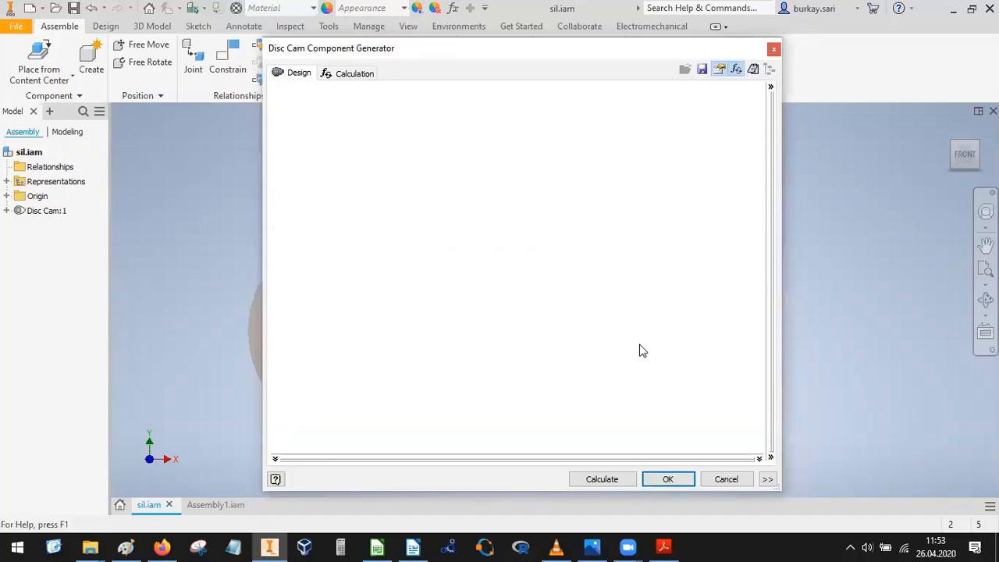
{"action": "left_click", "coordinate": [594, 545]}
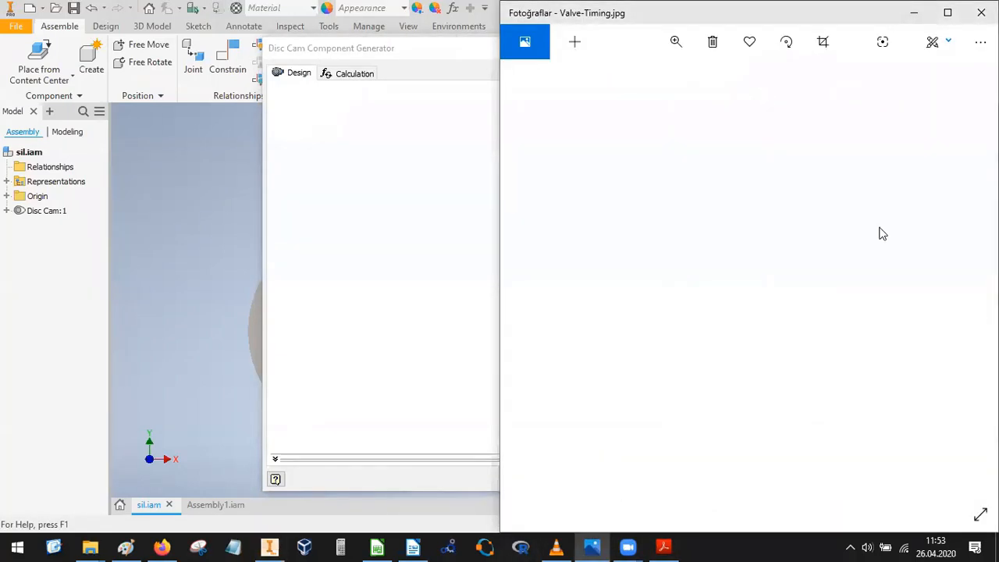
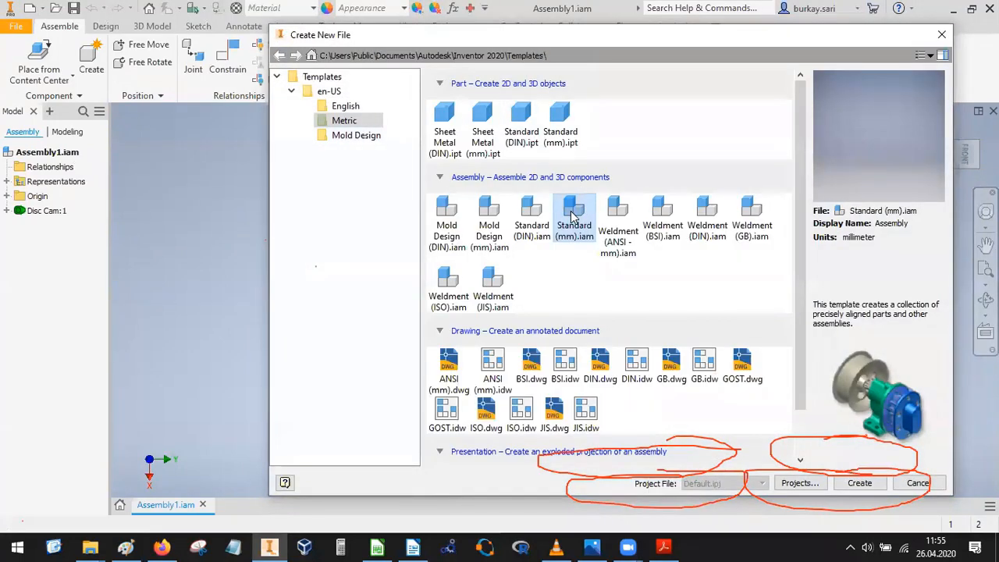
Create a metric assembly from the Standard (mm).iam template and start a disc cam in it, saving the assembly as Valve.iam.
{"action": "double_click", "coordinate": [572, 216]}
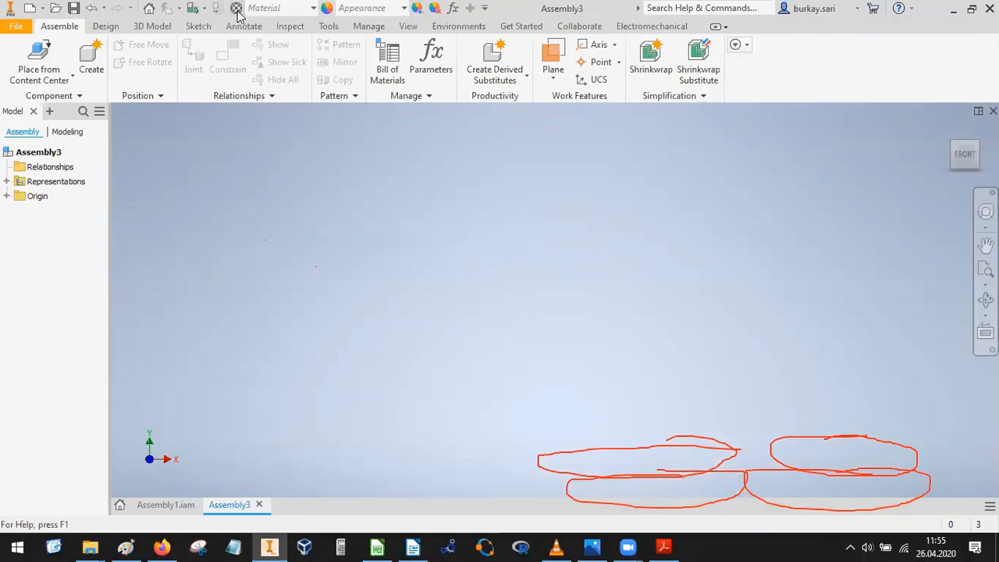
{"action": "left_click", "coordinate": [687, 110]}
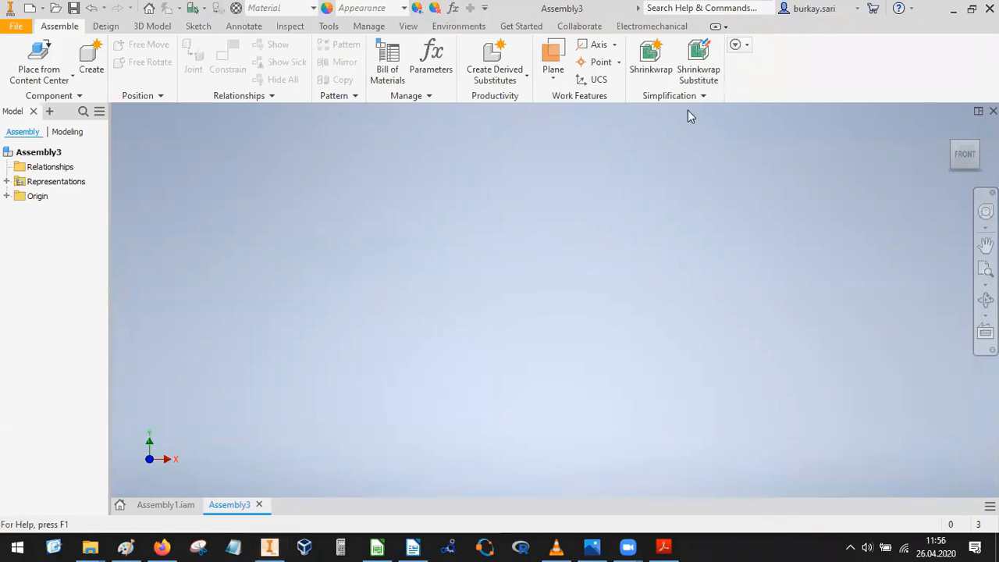
{"action": "left_click", "coordinate": [105, 26]}
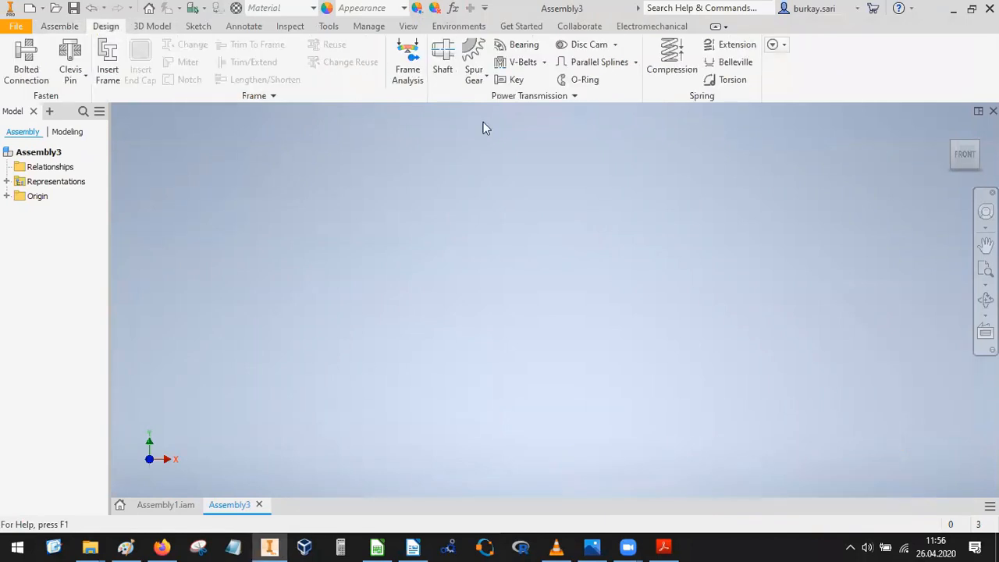
{"action": "left_click", "coordinate": [586, 47]}
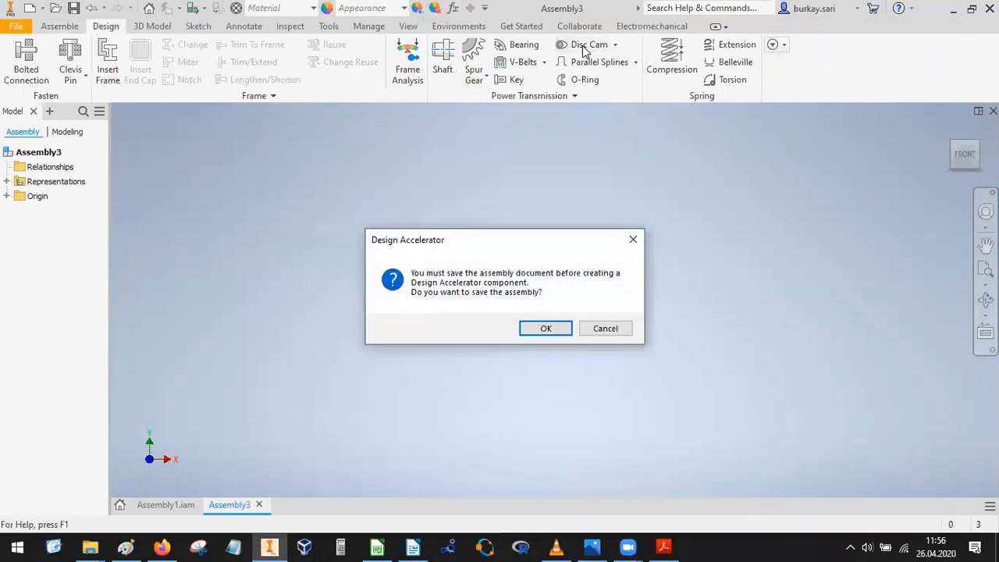
{"action": "left_click", "coordinate": [546, 329]}
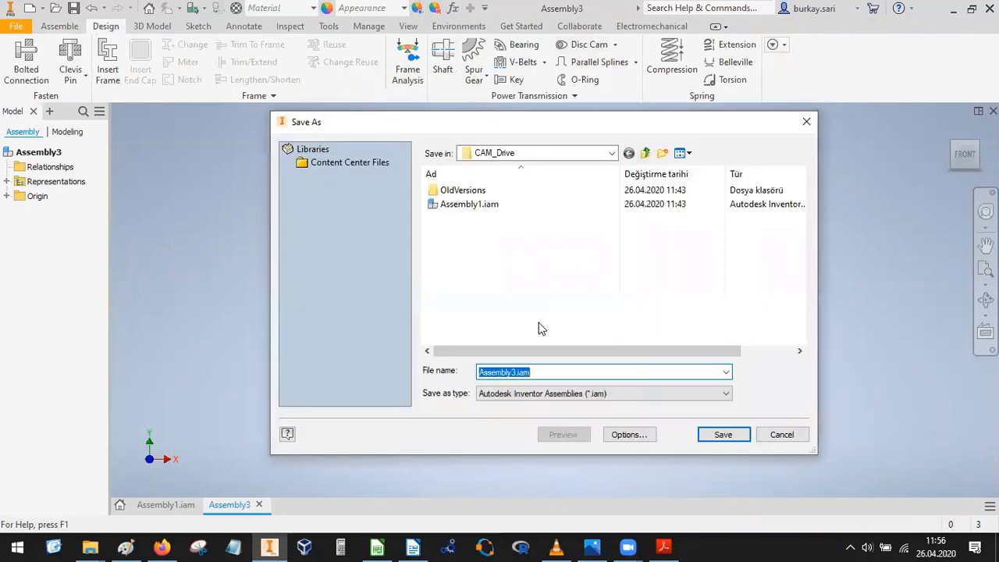
{"action": "type", "text": "V"}
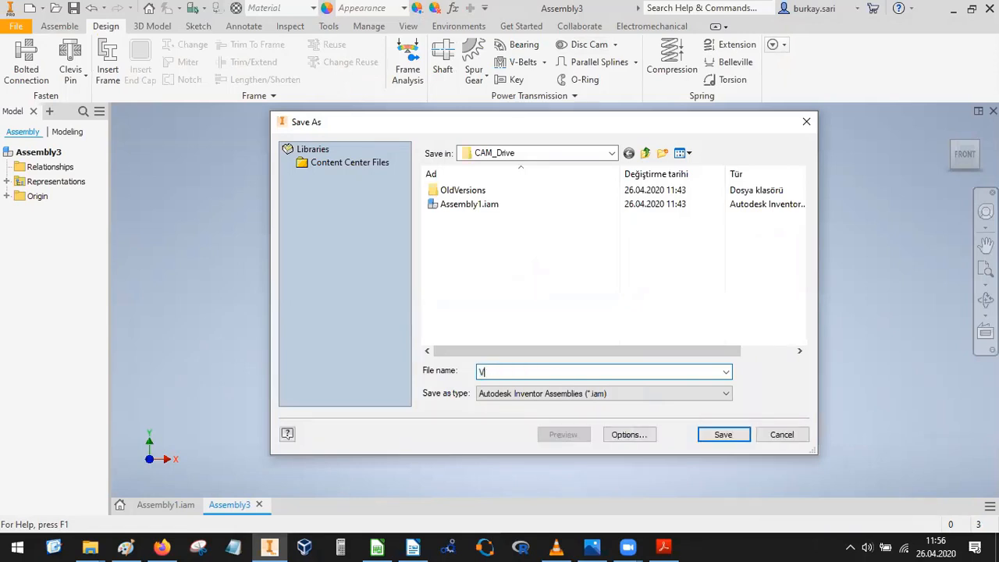
{"action": "type", "text": "Alvlve"}
{"action": "key", "text": "Return"}
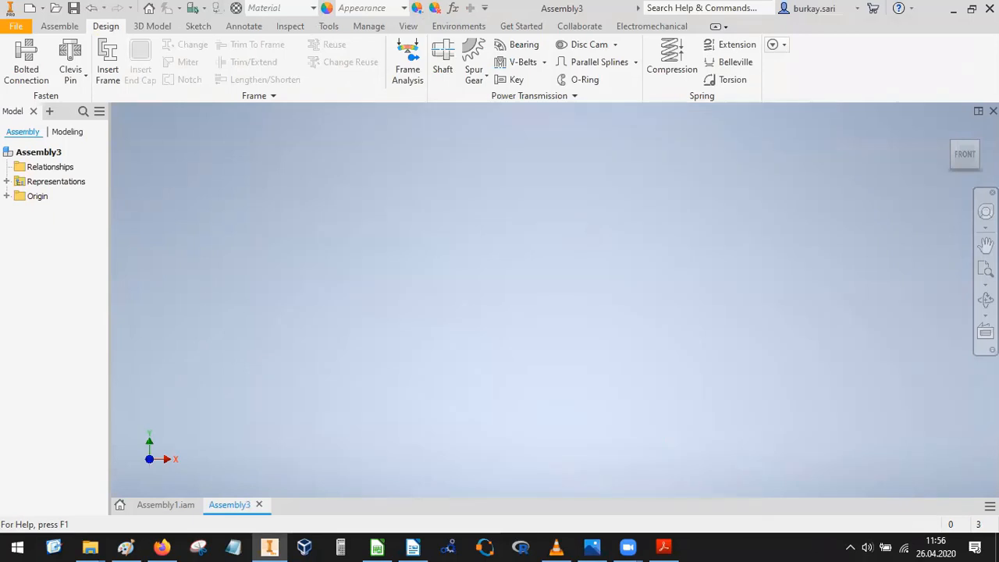
Bring up Valve-Timing.jpg in the Photos viewer and arrange it side by side with the Inventor window.
{"action": "left_click", "coordinate": [592, 547]}
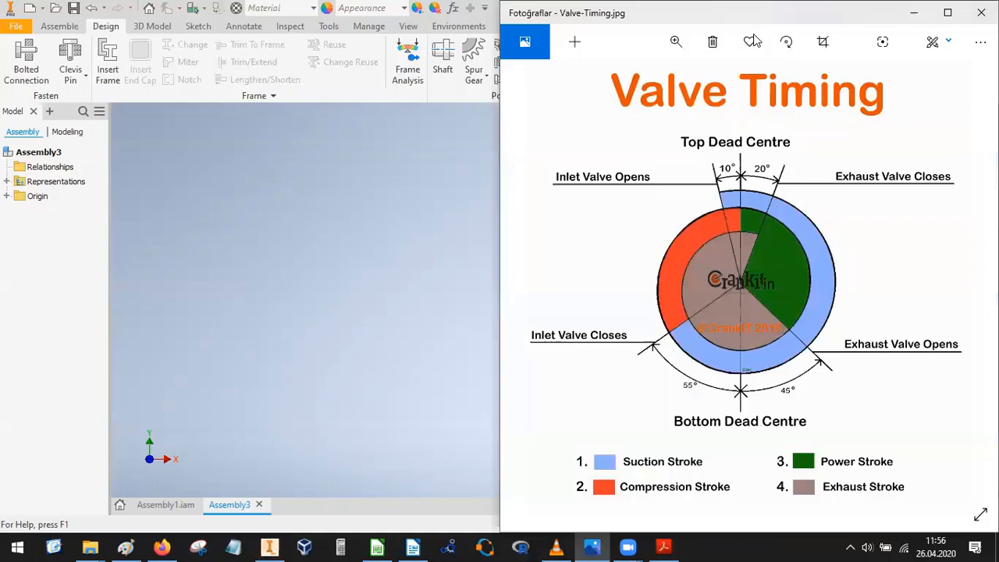
{"action": "key", "text": "super+Left"}
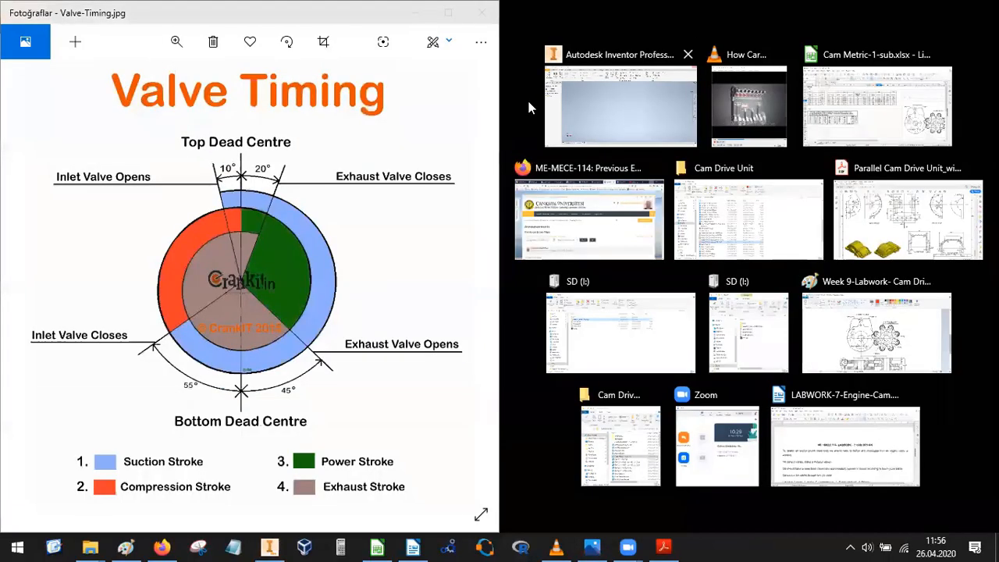
{"action": "left_click", "coordinate": [600, 98]}
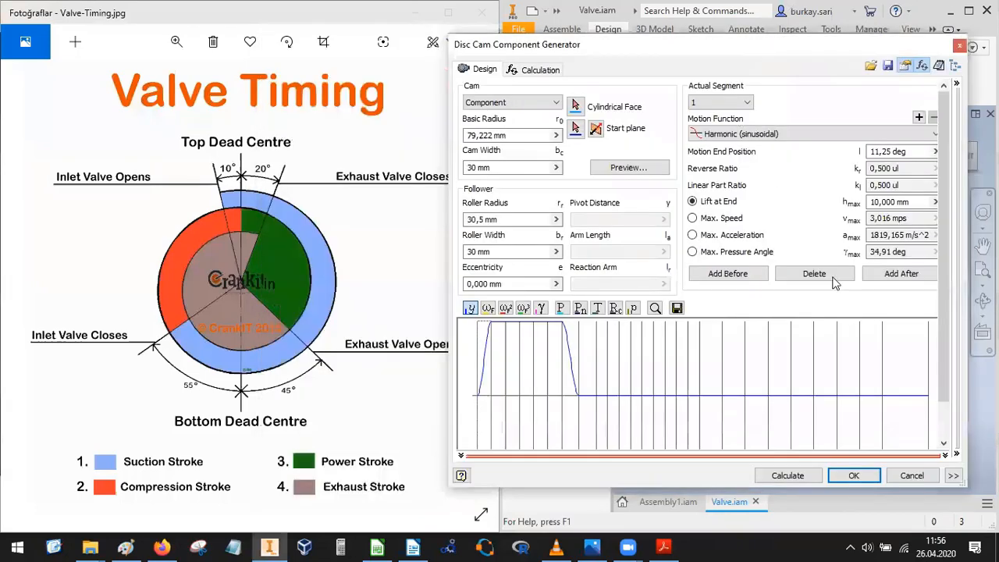
Delete the inherited segments of the disc cam until only one segment is left.
{"action": "left_click", "coordinate": [816, 281]}
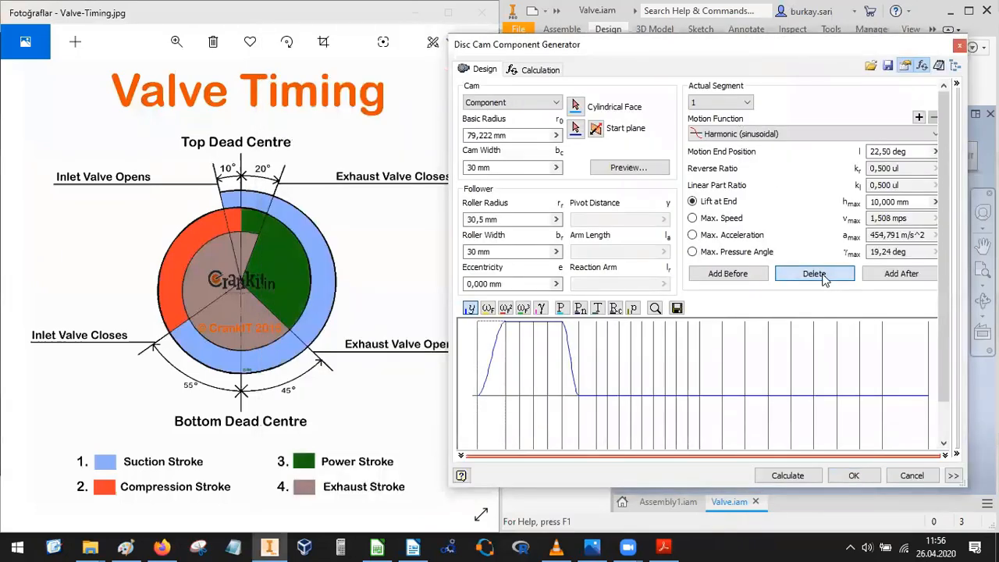
{"action": "left_click", "coordinate": [728, 100]}
{"action": "left_click", "coordinate": [810, 278]}
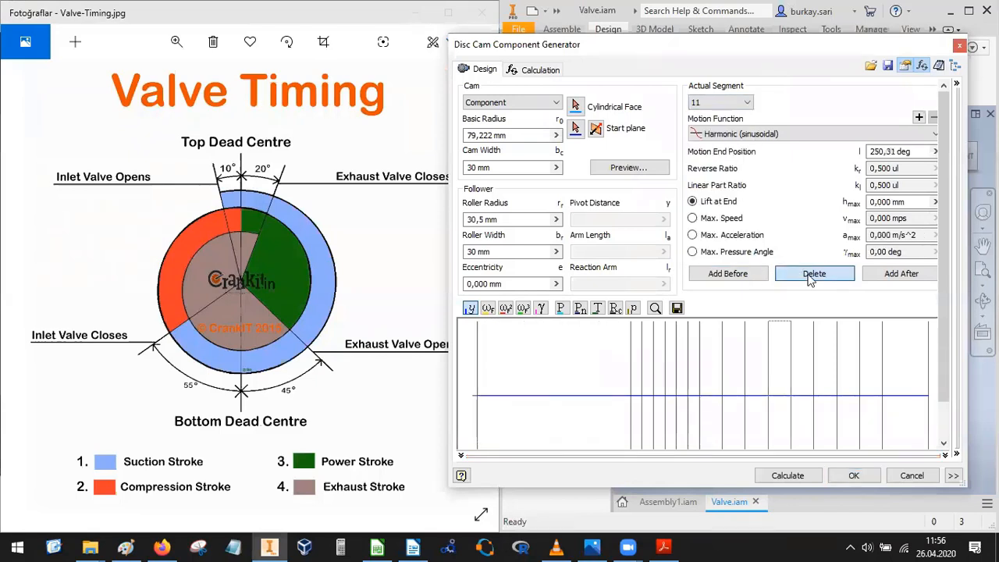
{"action": "left_click", "coordinate": [810, 278]}
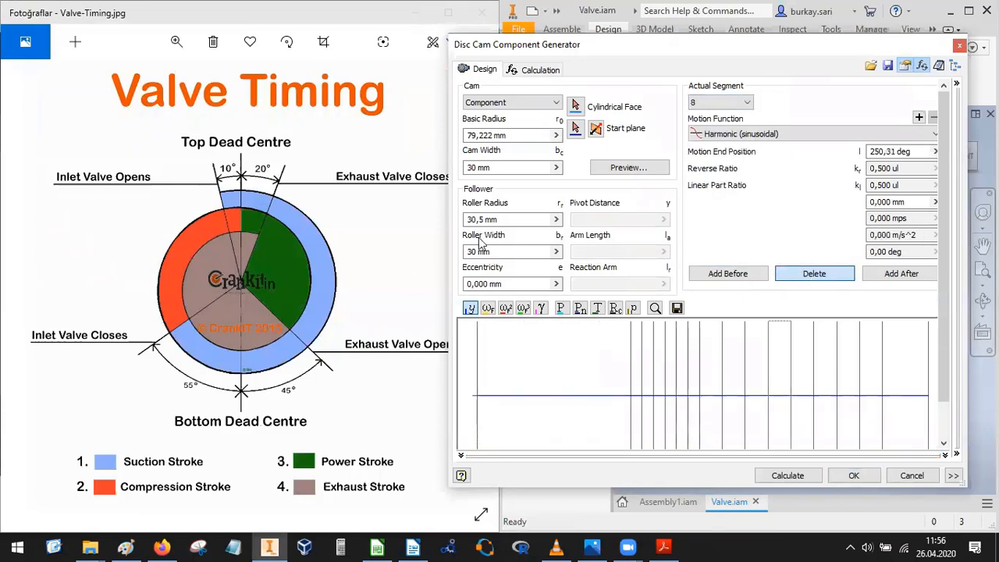
{"action": "left_click", "coordinate": [810, 278]}
{"action": "left_click", "coordinate": [810, 278]}
{"action": "left_click", "coordinate": [811, 277]}
{"action": "left_click", "coordinate": [812, 275]}
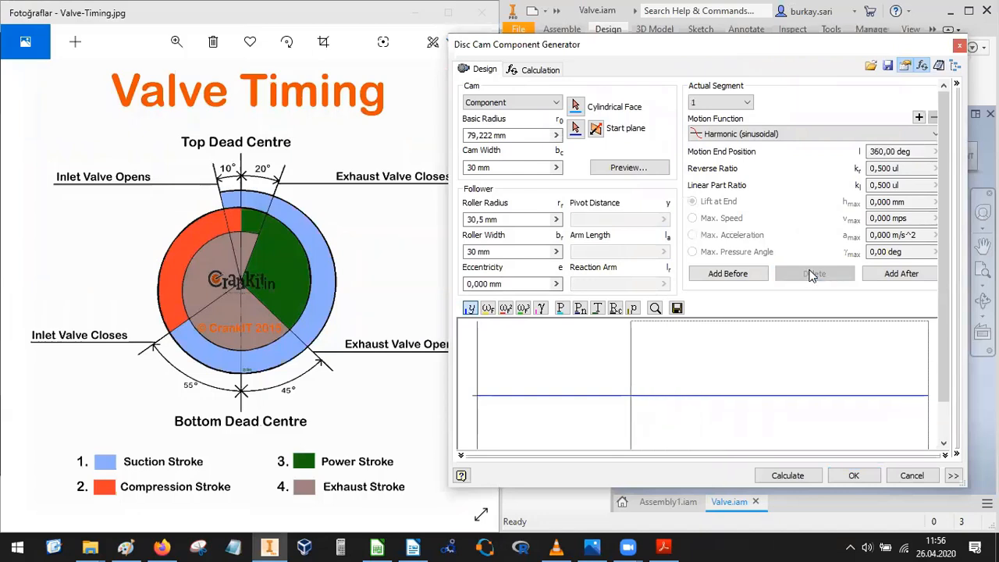
Add three segments before the only cam segment and check the segment list.
{"action": "left_click", "coordinate": [706, 105]}
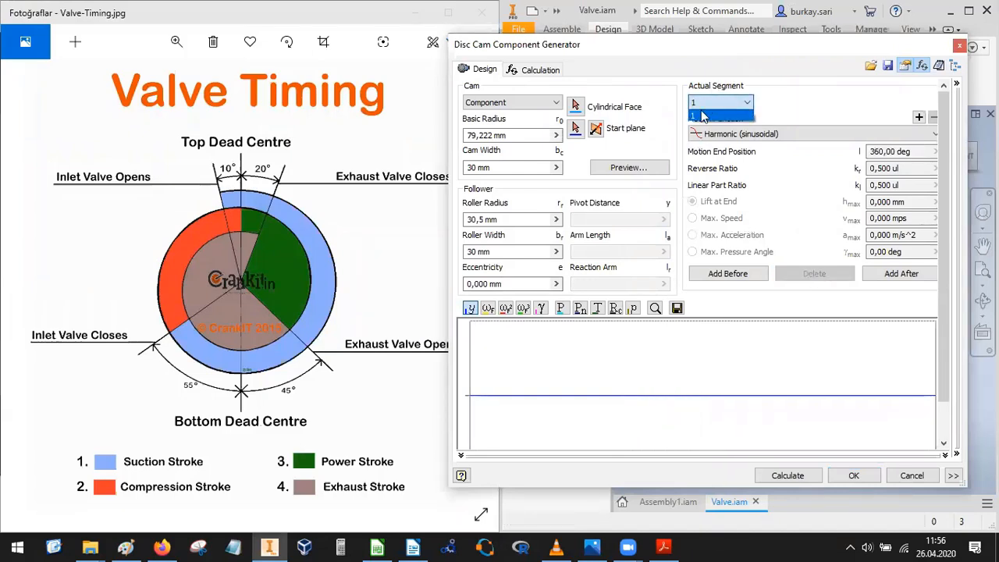
{"action": "left_click", "coordinate": [752, 281]}
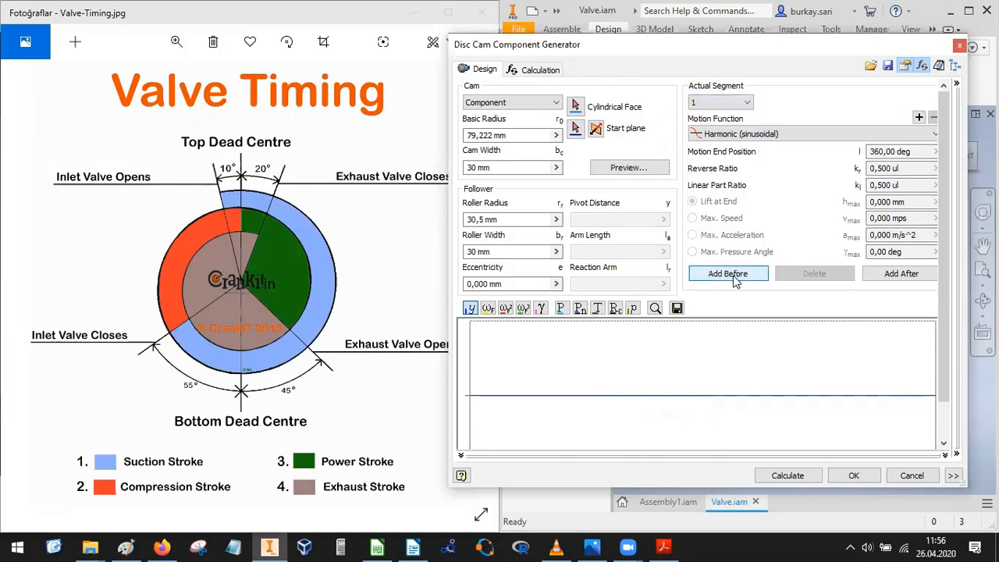
{"action": "left_click", "coordinate": [740, 278]}
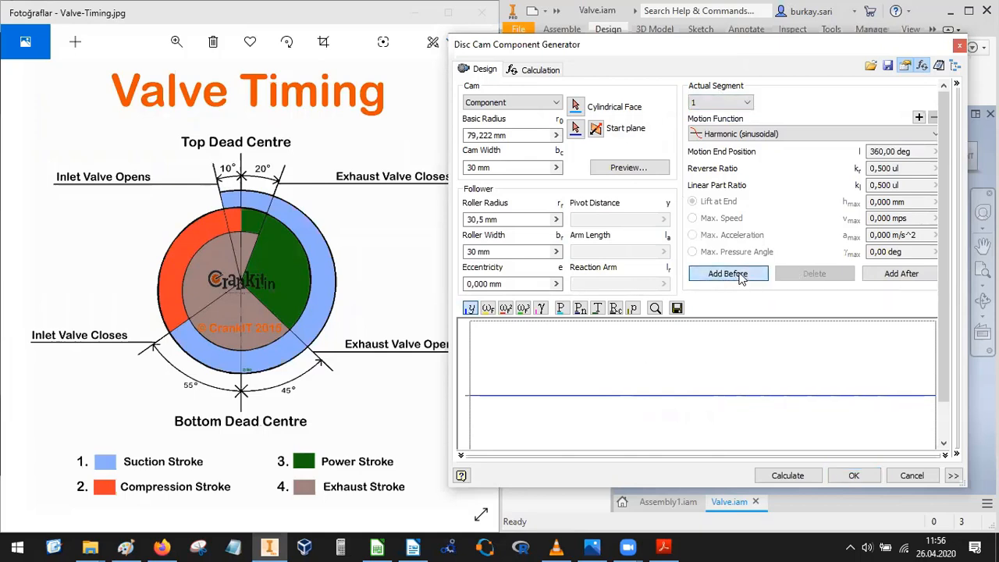
{"action": "left_click", "coordinate": [738, 277]}
{"action": "left_click", "coordinate": [721, 102]}
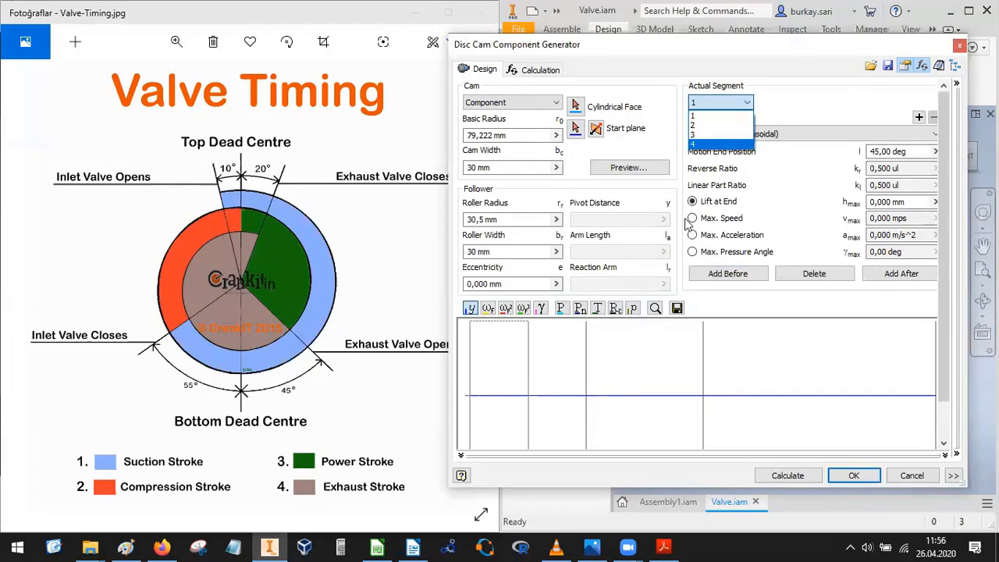
Delete one of the four cam segments and move the end of segment 2 to 205 deg on the lift graph.
{"action": "left_click", "coordinate": [328, 269]}
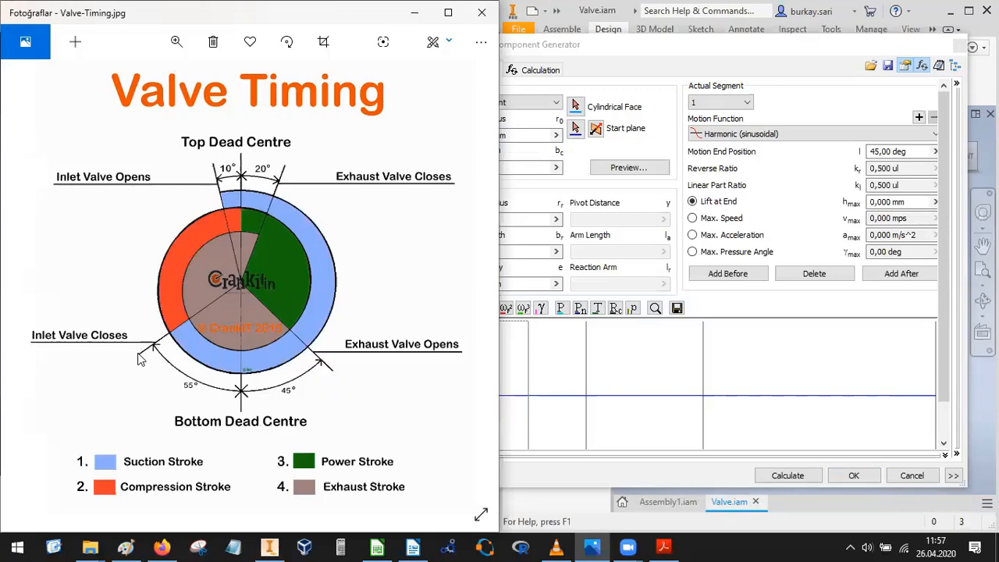
{"action": "left_click", "coordinate": [814, 273]}
{"action": "left_click", "coordinate": [819, 274]}
{"action": "mouse_move", "coordinate": [587, 374]}
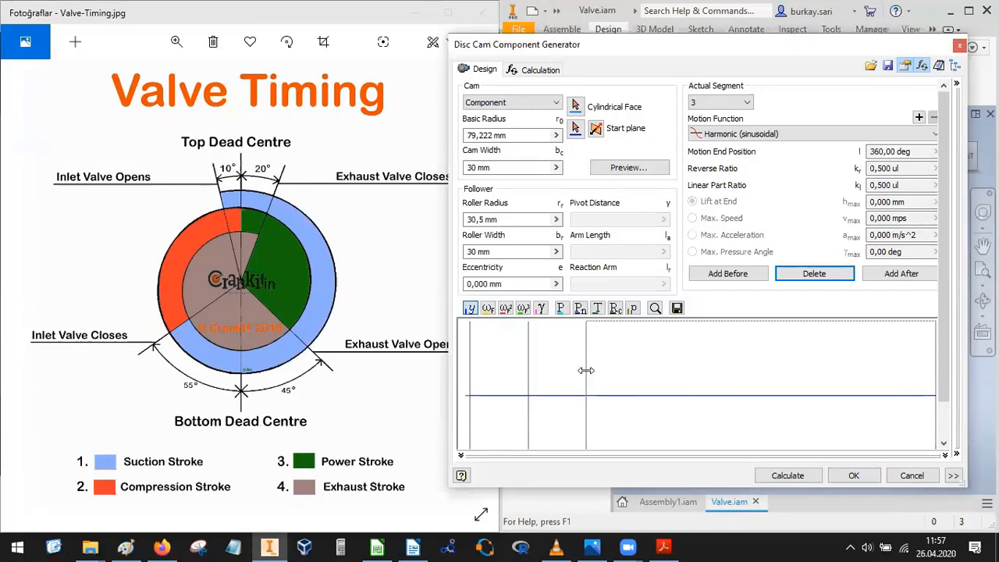
{"action": "left_click", "coordinate": [589, 377]}
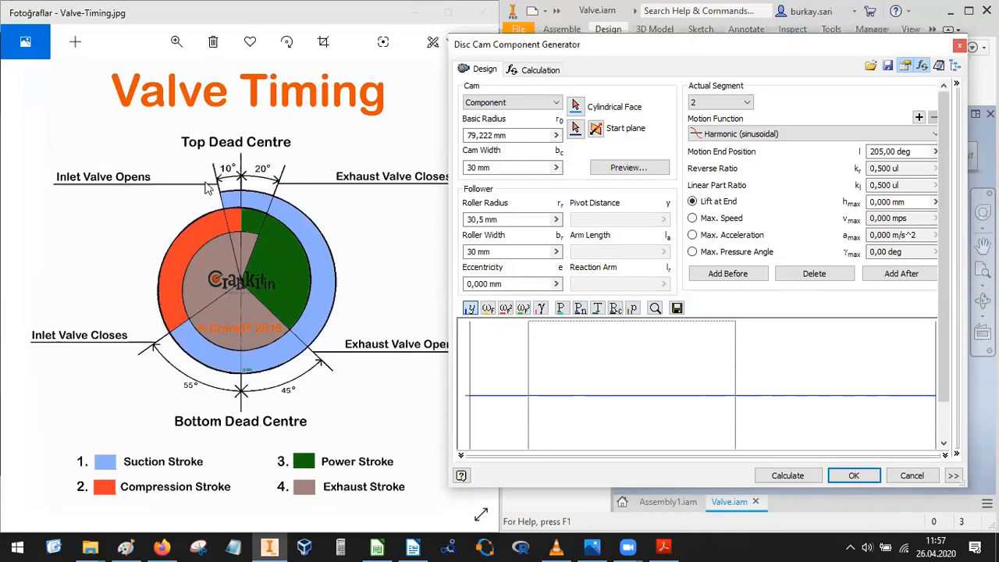
Examine the inlet and exhaust angles in the valve timing diagram, and play How Car Engine Works.mp4 in VLC.
{"action": "left_click", "coordinate": [245, 160]}
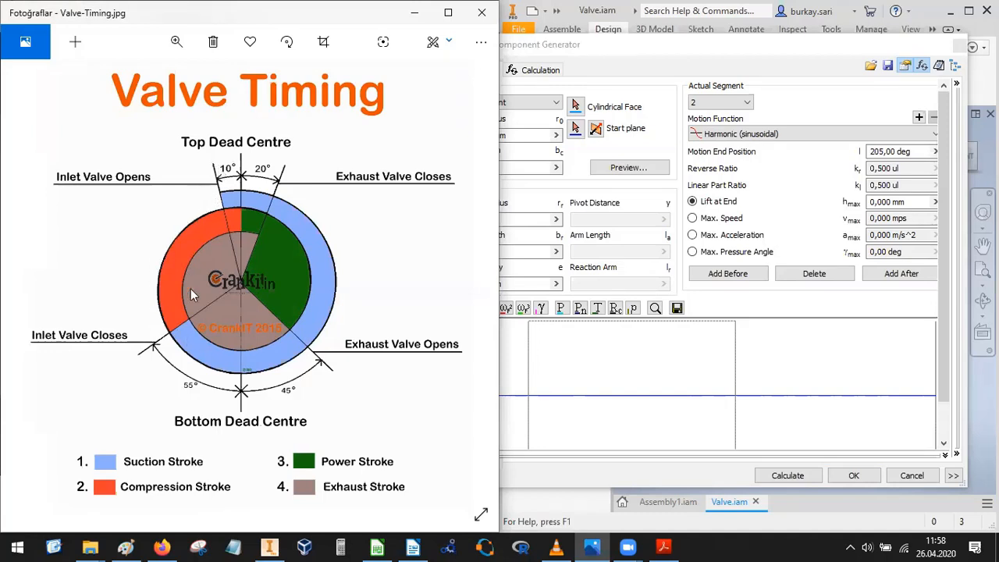
{"action": "left_click", "coordinate": [628, 357]}
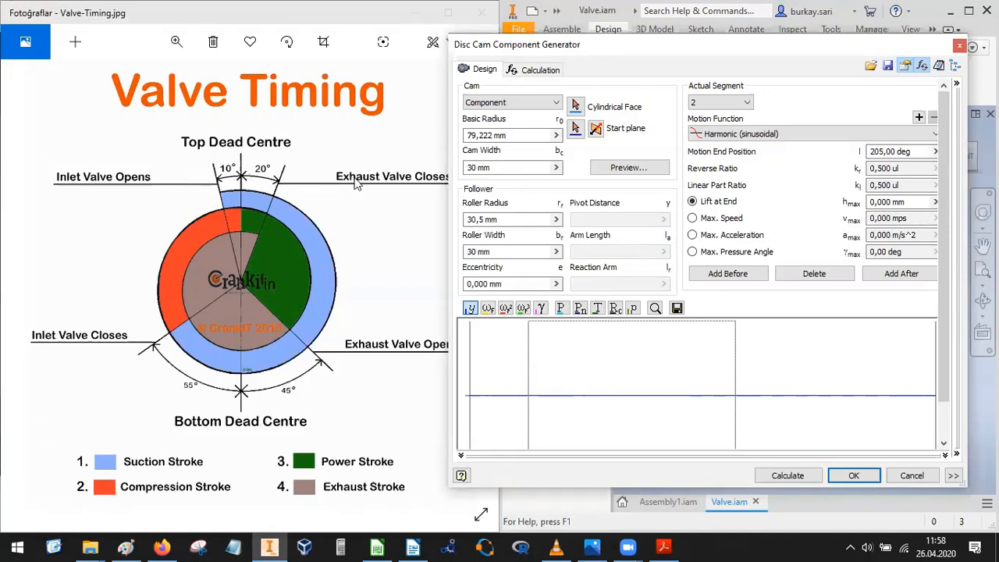
{"action": "left_click", "coordinate": [286, 187]}
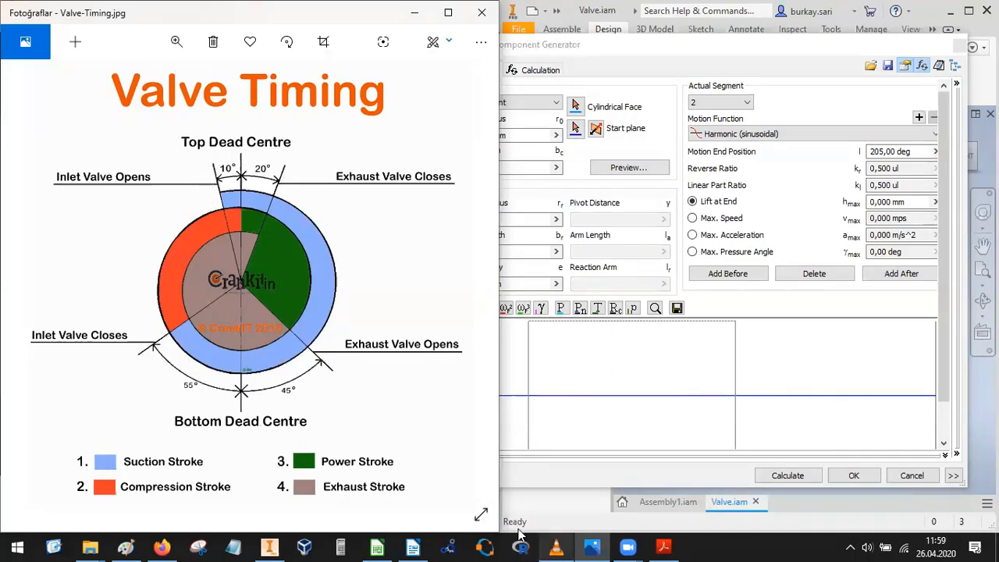
{"action": "left_click", "coordinate": [556, 548]}
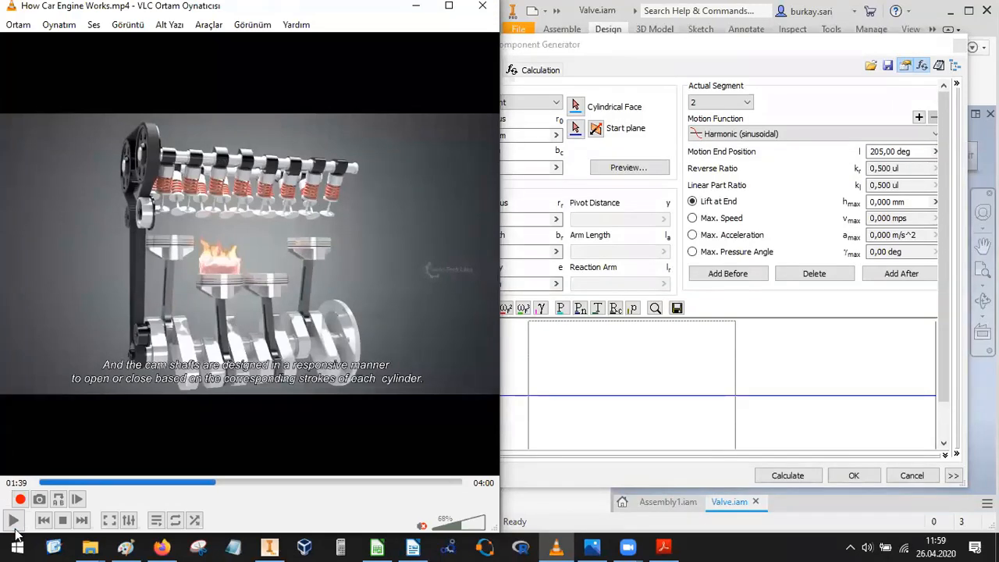
{"action": "key", "text": "space"}
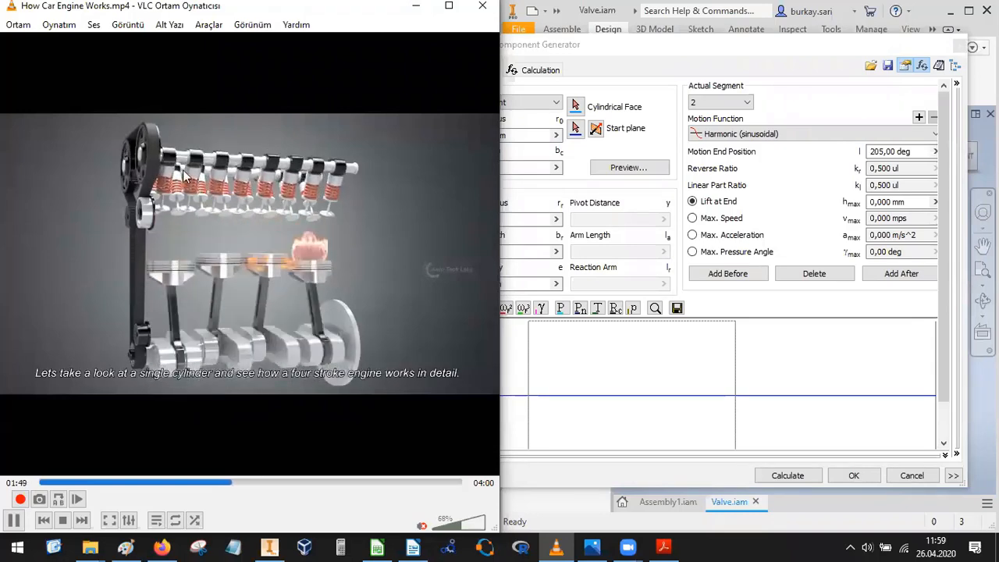
Return to the disc cam generator and move the end of segment 1 to 85.5 deg and of segment 2 to 225 deg.
{"action": "left_click", "coordinate": [514, 350]}
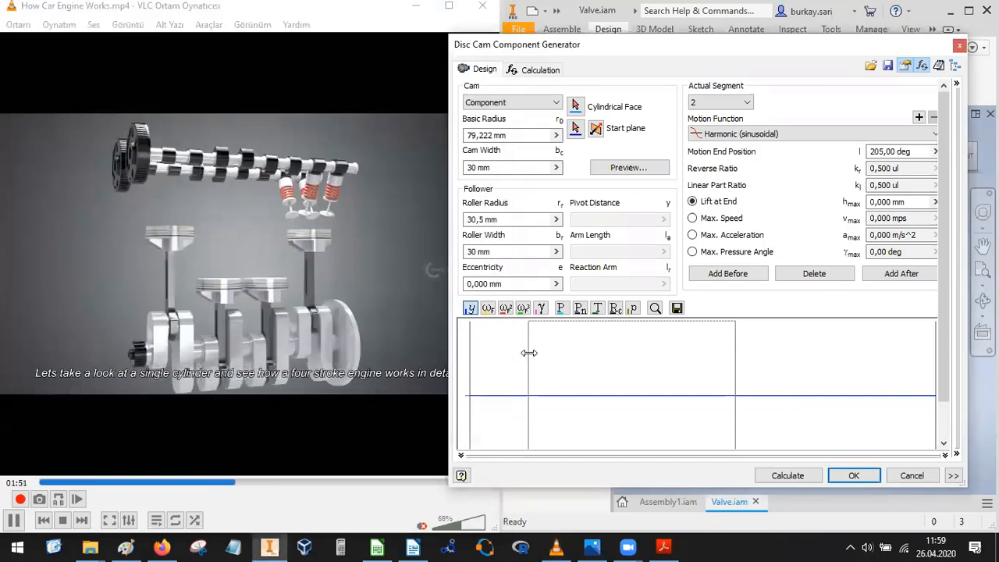
{"action": "left_click_drag", "start_coordinate": [574, 353], "coordinate": [581, 357]}
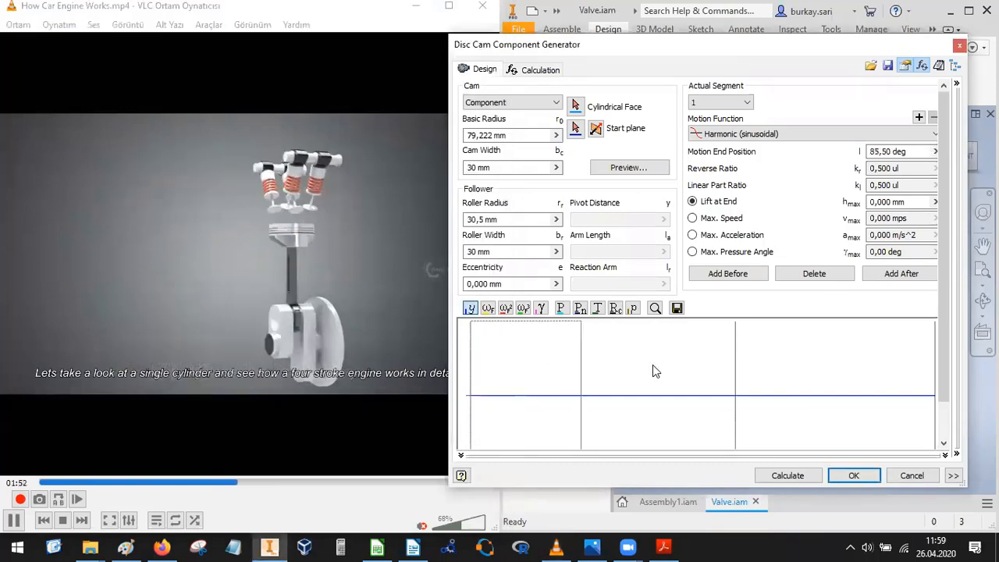
{"action": "left_click", "coordinate": [707, 384]}
{"action": "mouse_move", "coordinate": [706, 384]}
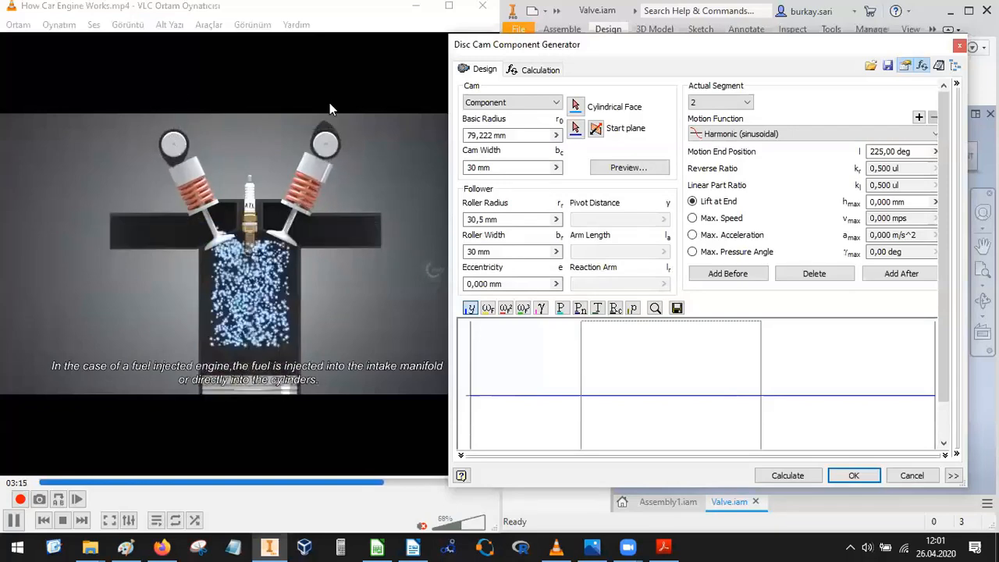
Delete one of the three cam segments to reduce the motion to two segments.
{"action": "left_click", "coordinate": [722, 102]}
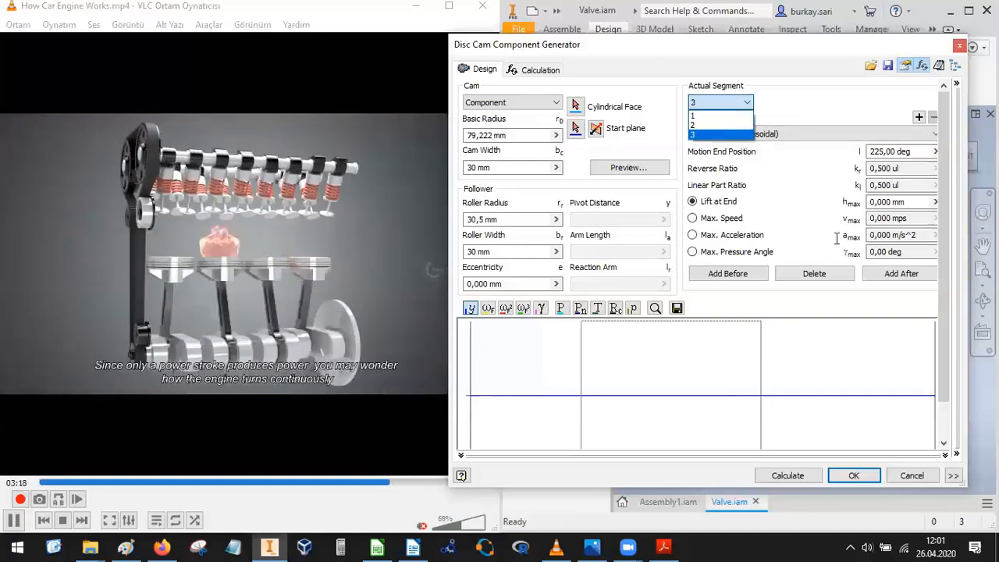
{"action": "left_click", "coordinate": [836, 278]}
{"action": "left_click", "coordinate": [834, 278]}
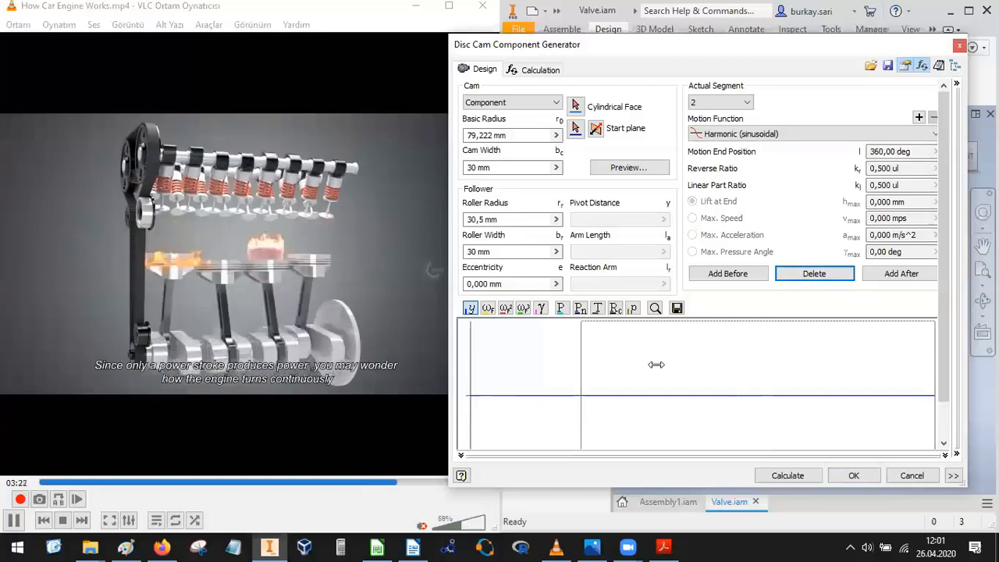
Move the end of cam segment 1 to 169.5 deg and set its lift at end to 10 mm.
{"action": "left_click", "coordinate": [599, 377]}
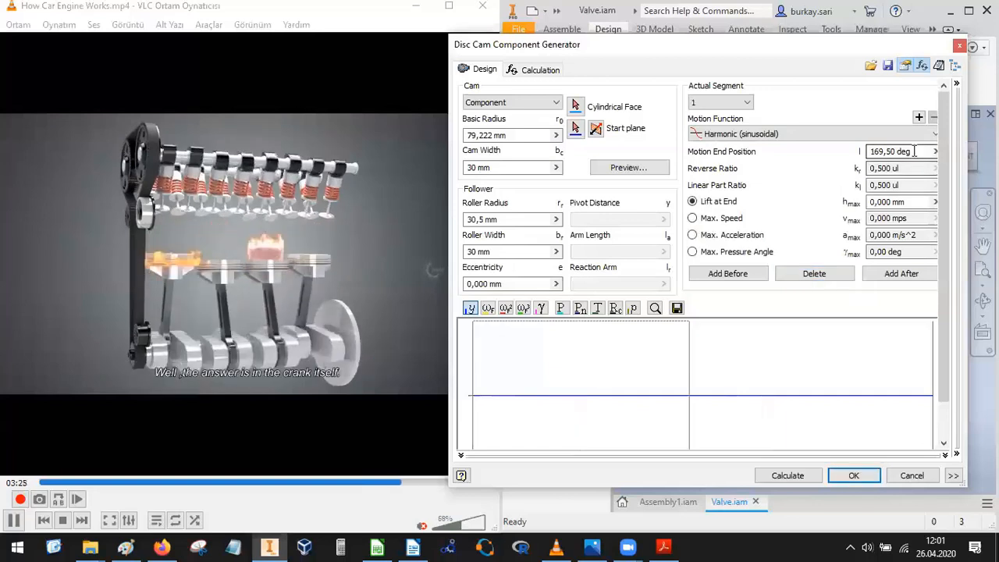
{"action": "left_click_drag", "start_coordinate": [907, 205], "coordinate": [797, 195]}
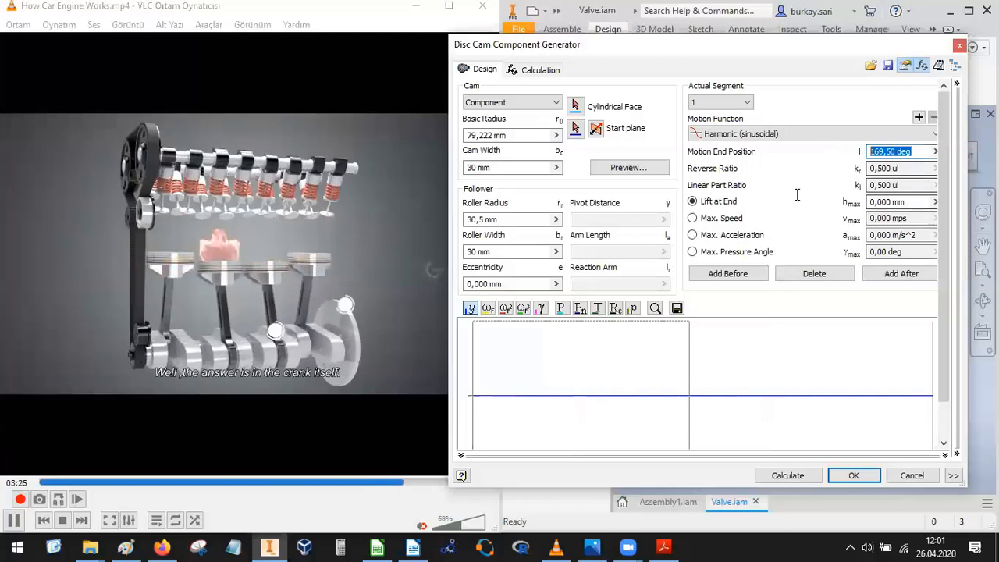
{"action": "key", "text": "Tab"}
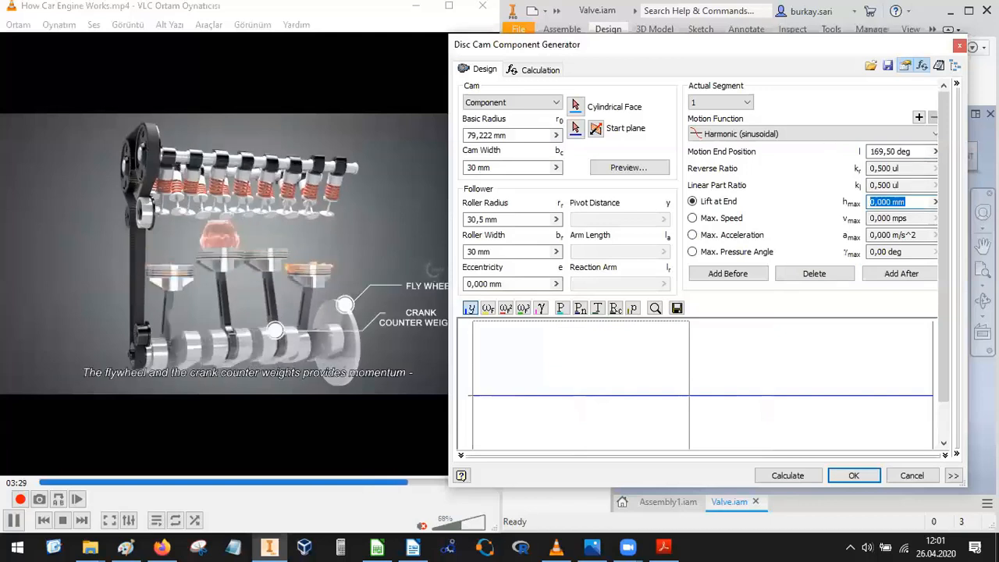
{"action": "type", "text": "10"}
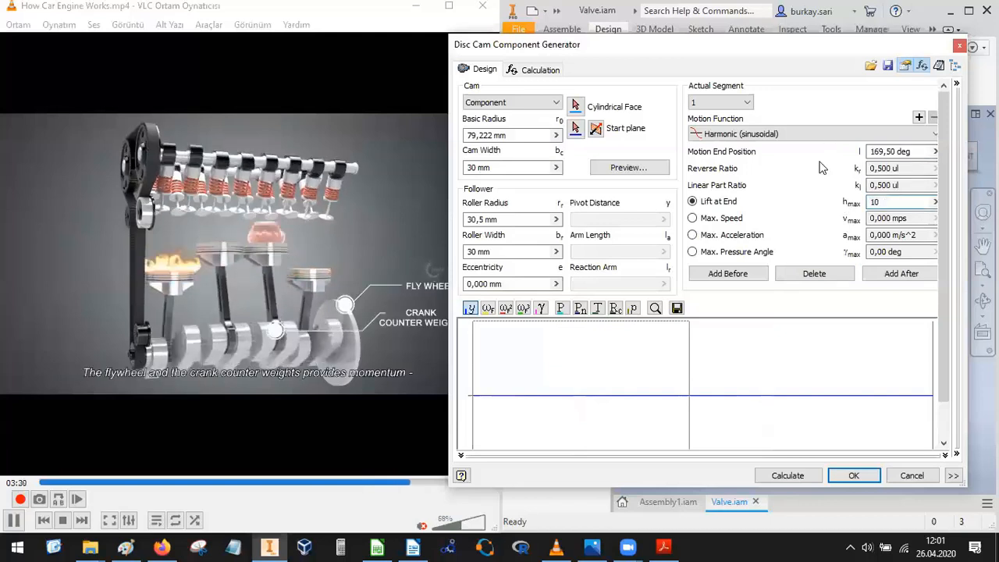
Set the motion end position of cam segment 1 to 10+180+55 deg and bring up the valve timing diagram for reference.
{"action": "key", "text": "shift+Tab"}
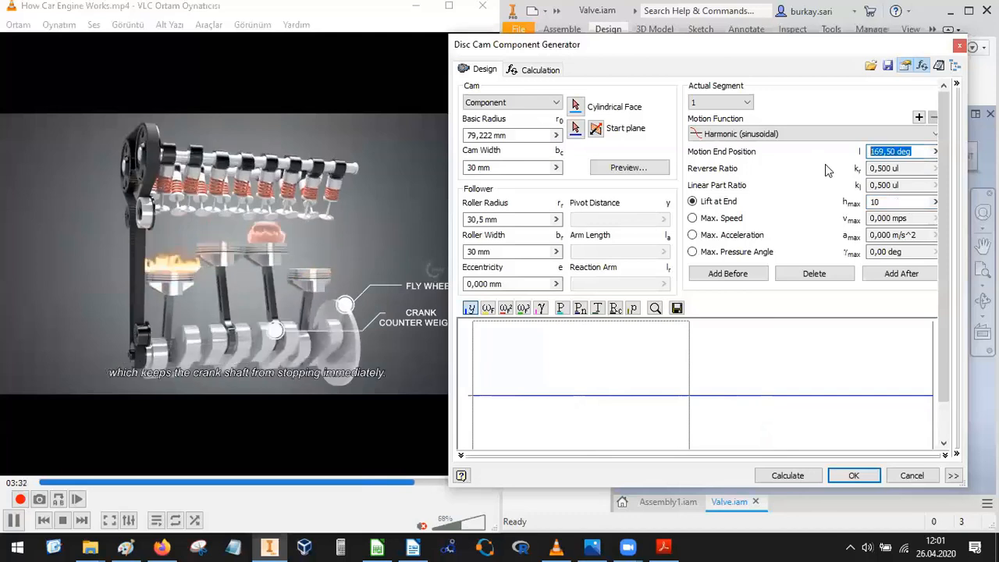
{"action": "type", "text": "10+"}
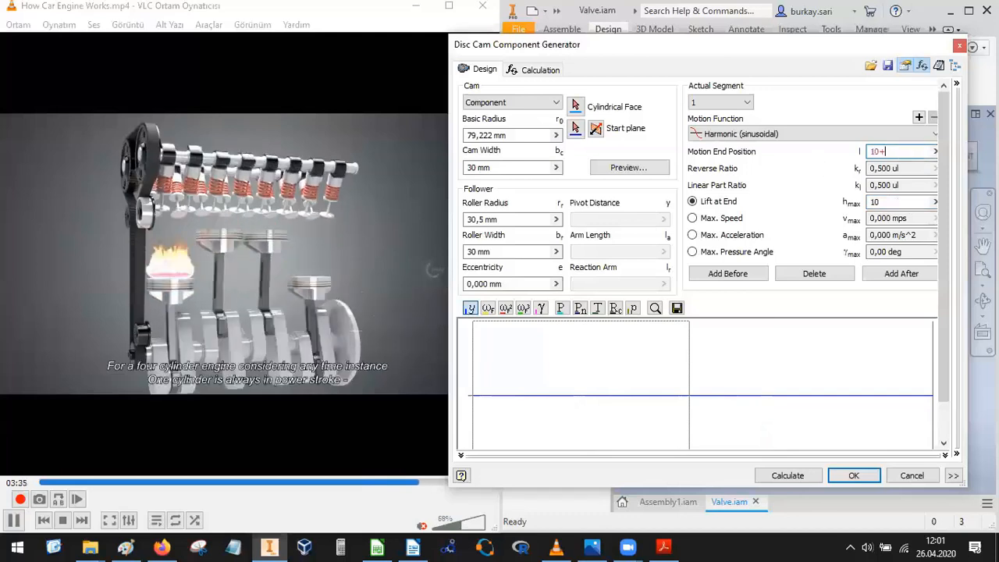
{"action": "type", "text": "180"}
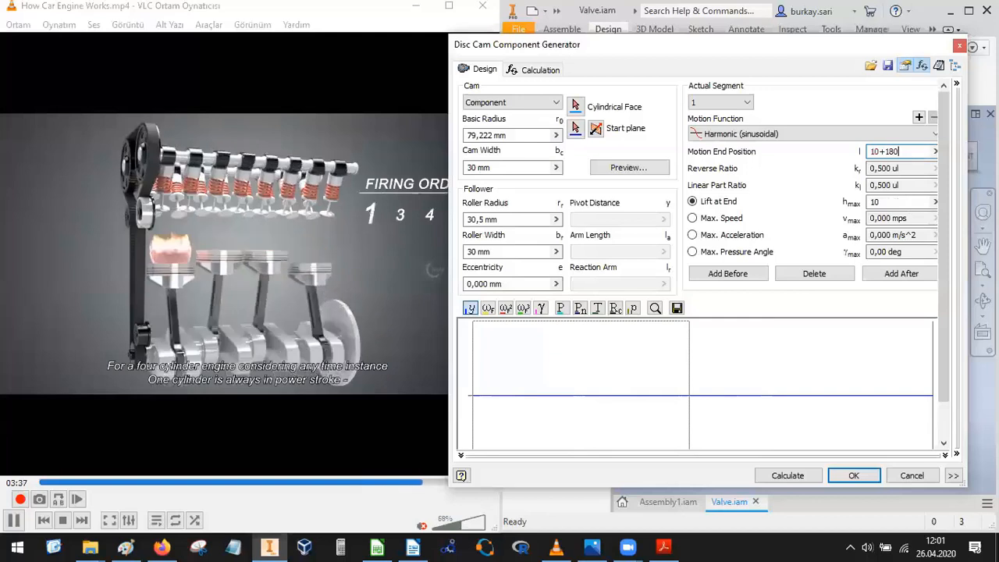
{"action": "type", "text": "+5"}
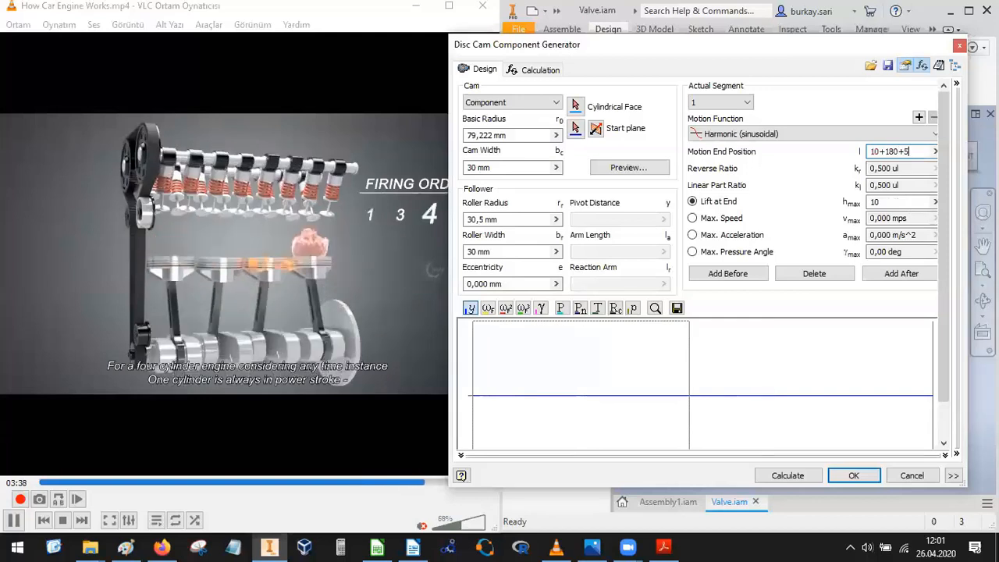
{"action": "type", "text": "5"}
{"action": "key", "text": "alt+Tab"}
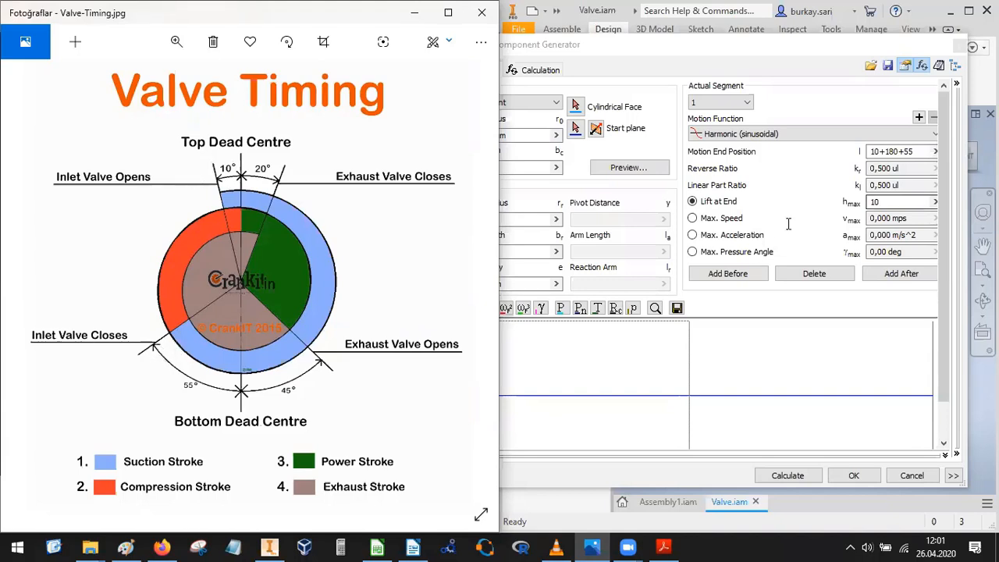
Set the lift at end of cam segment 1 to 0 and calculate the cam.
{"action": "left_click", "coordinate": [921, 199]}
{"action": "left_click_drag", "start_coordinate": [922, 201], "coordinate": [868, 202]}
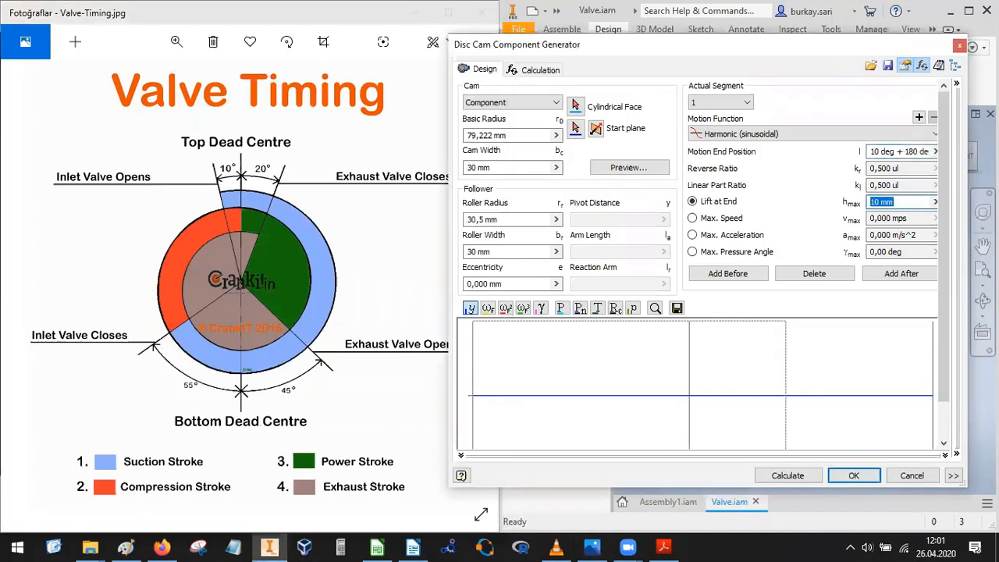
{"action": "type", "text": "0"}
{"action": "left_click", "coordinate": [786, 476]}
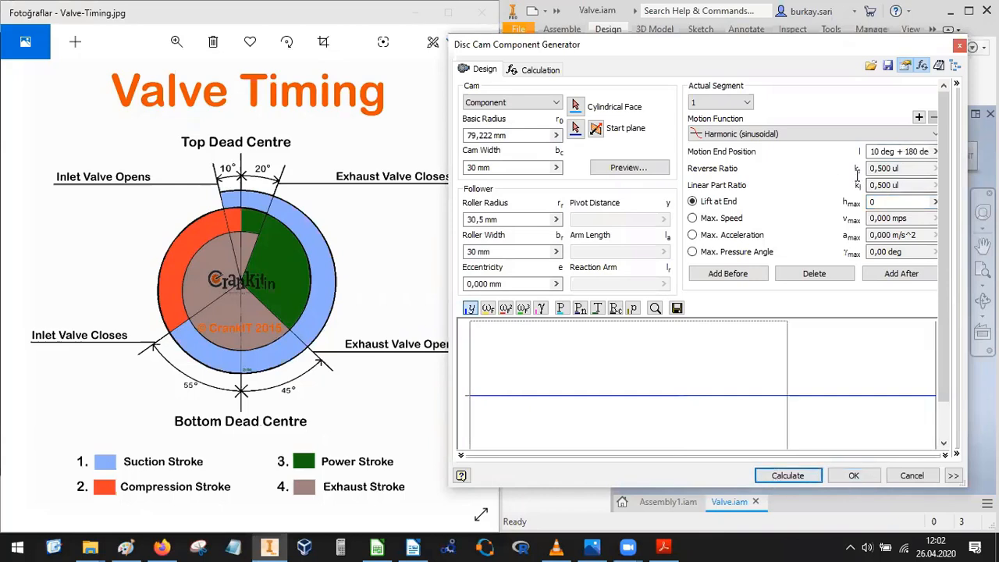
Set the lift at end of cam segment 1 to 10 mm and calculate the motion curve.
{"action": "left_click", "coordinate": [899, 202]}
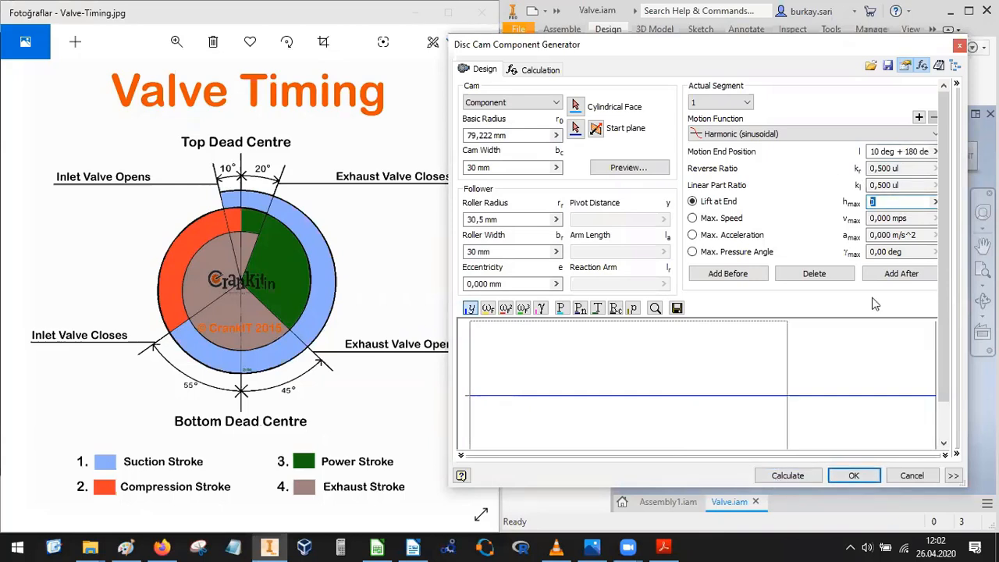
{"action": "type", "text": "10"}
{"action": "left_click", "coordinate": [781, 480]}
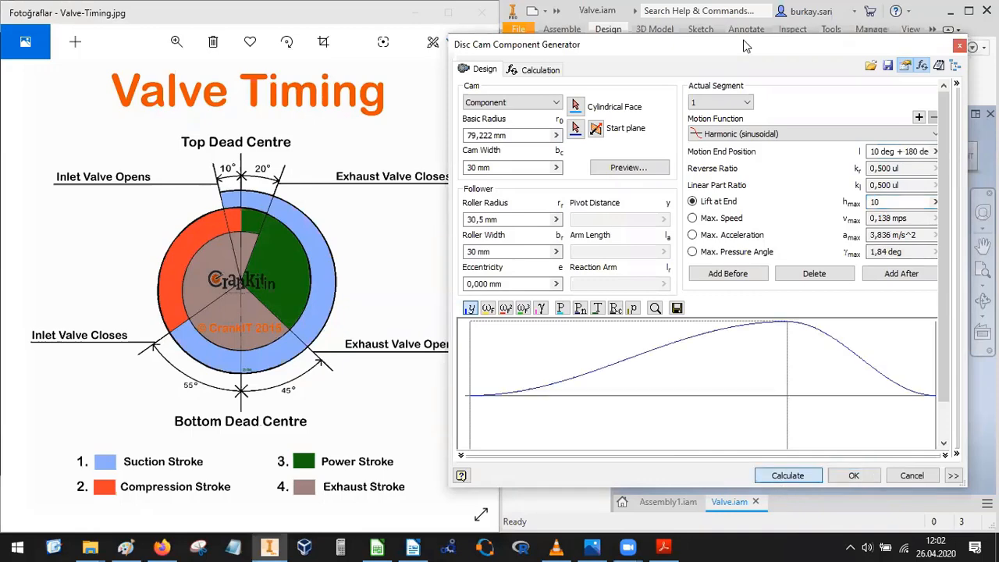
Move the generator dialog clear of the model area, recalculate the cam and accept the disc cam design.
{"action": "left_click_drag", "start_coordinate": [731, 45], "coordinate": [466, 43]}
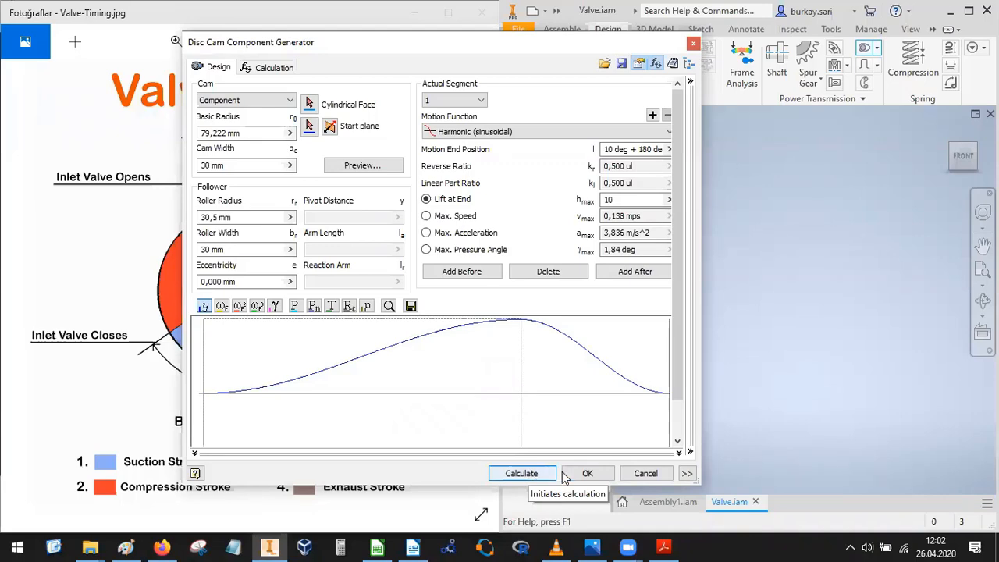
{"action": "left_click", "coordinate": [532, 478]}
{"action": "left_click", "coordinate": [581, 476]}
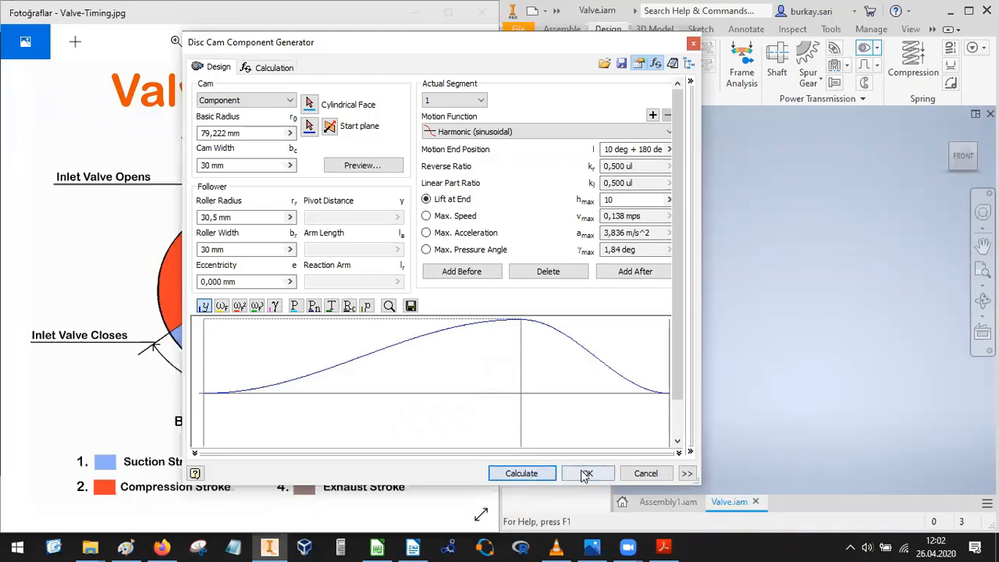